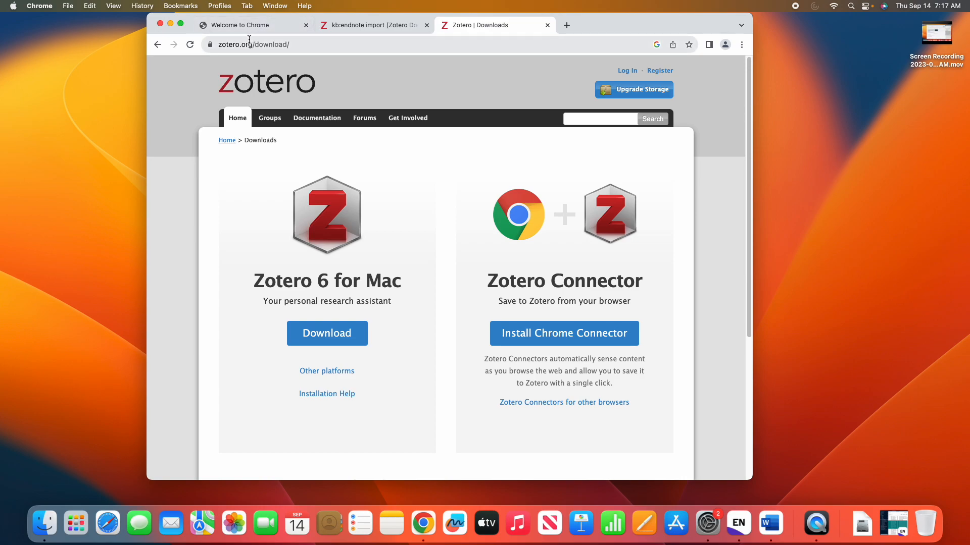
Download Zotero 6 for Mac and go to the Zotero Connector store page.
click(333, 340)
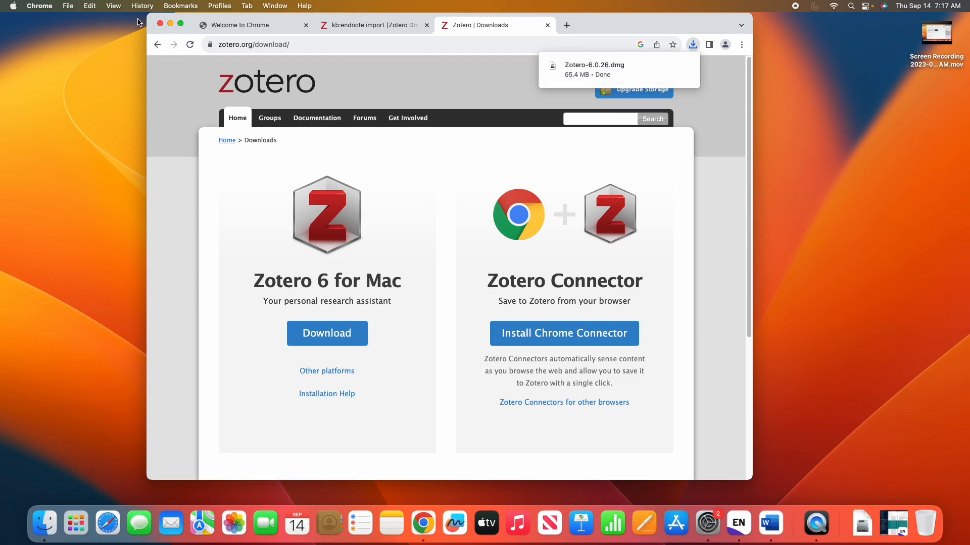
drag(150, 16, 3, 16)
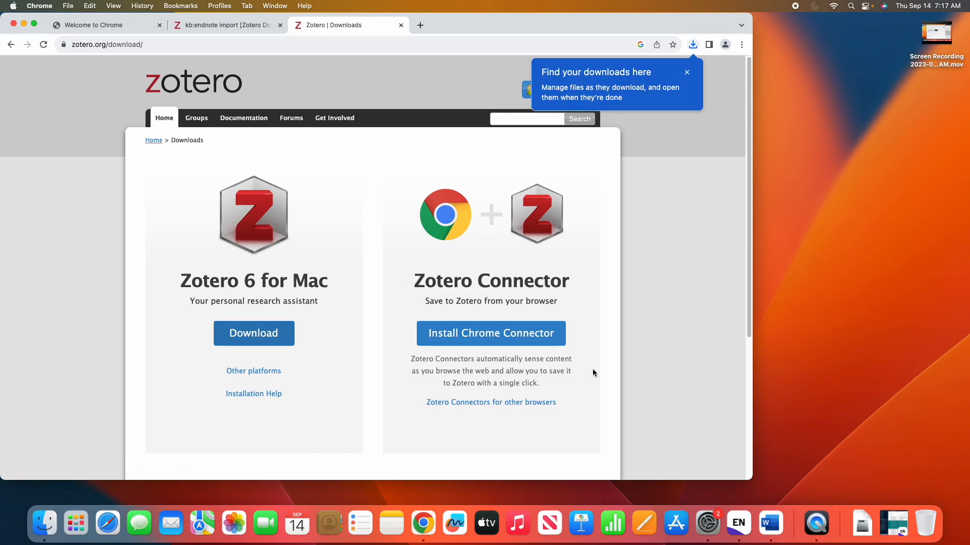
click(515, 337)
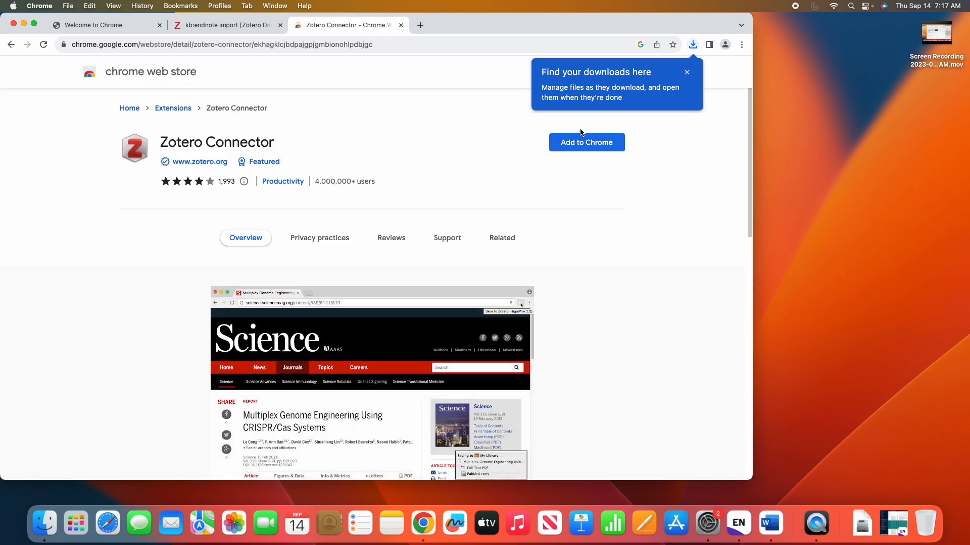
Add the Zotero Connector extension to Chrome and dismiss the confirmation notice.
click(582, 142)
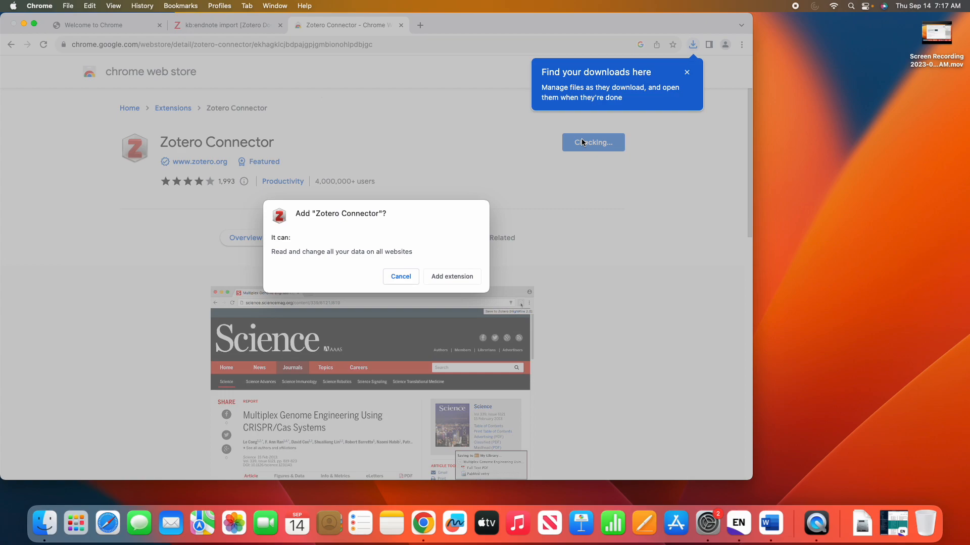
click(454, 276)
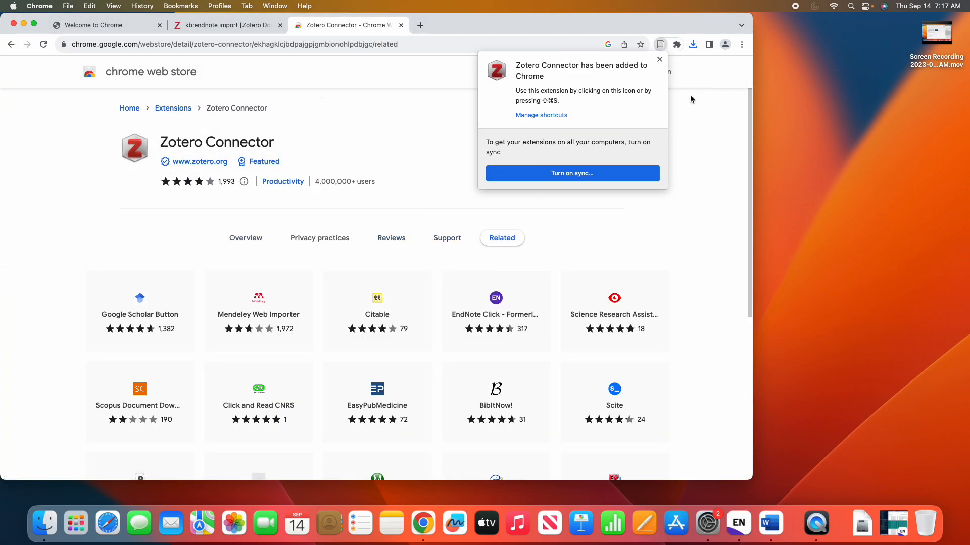
click(660, 60)
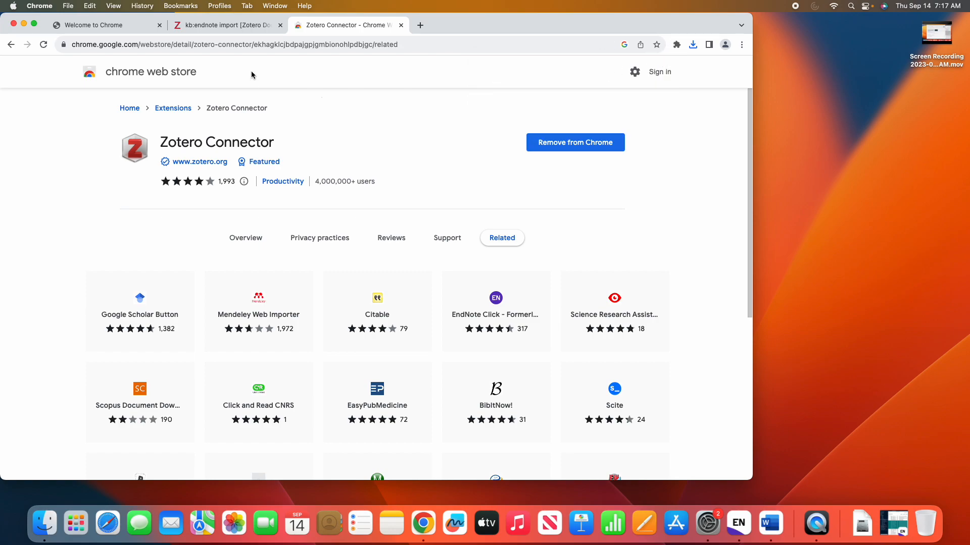
click(101, 44)
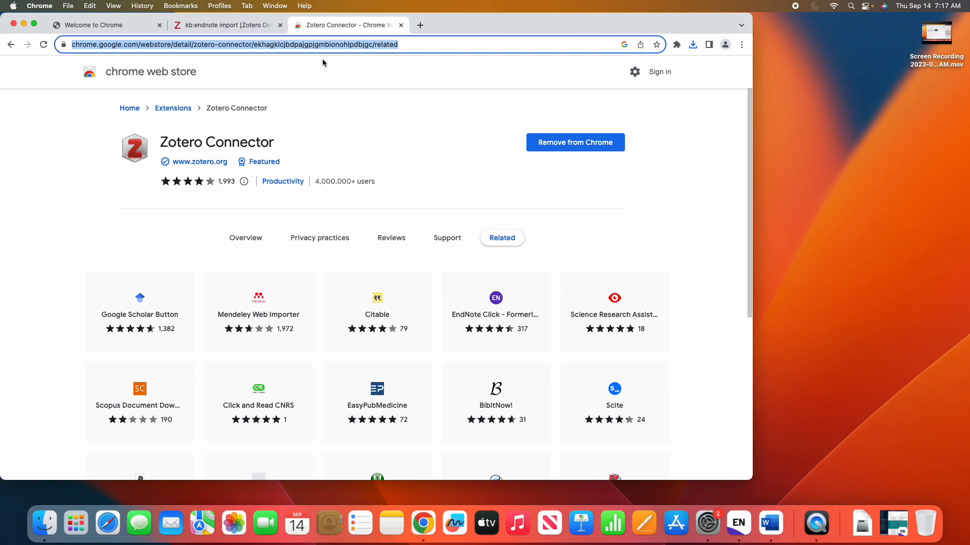
Search for 'libkey nomad' and pick the Chrome version on the Third Iron download page.
text(libkey )
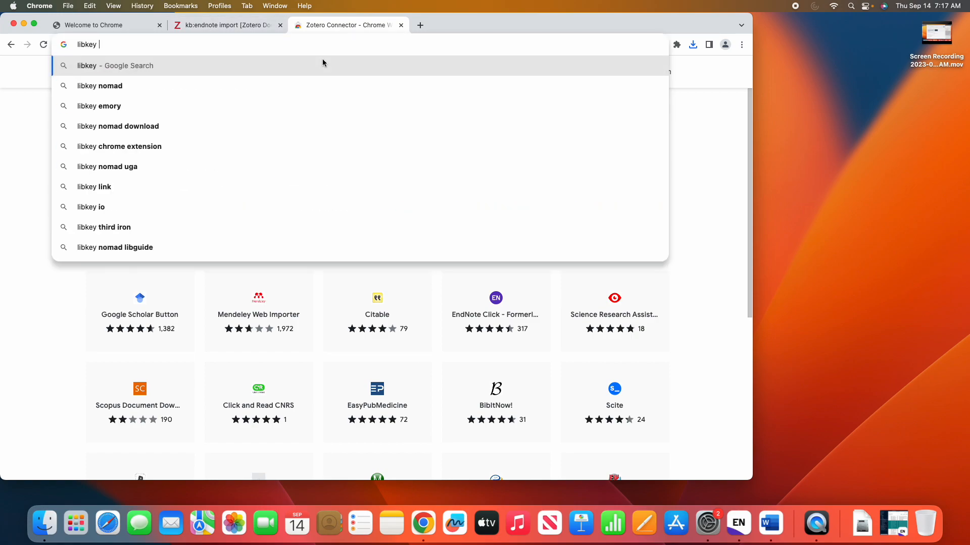
text(nomad)
key(Return)
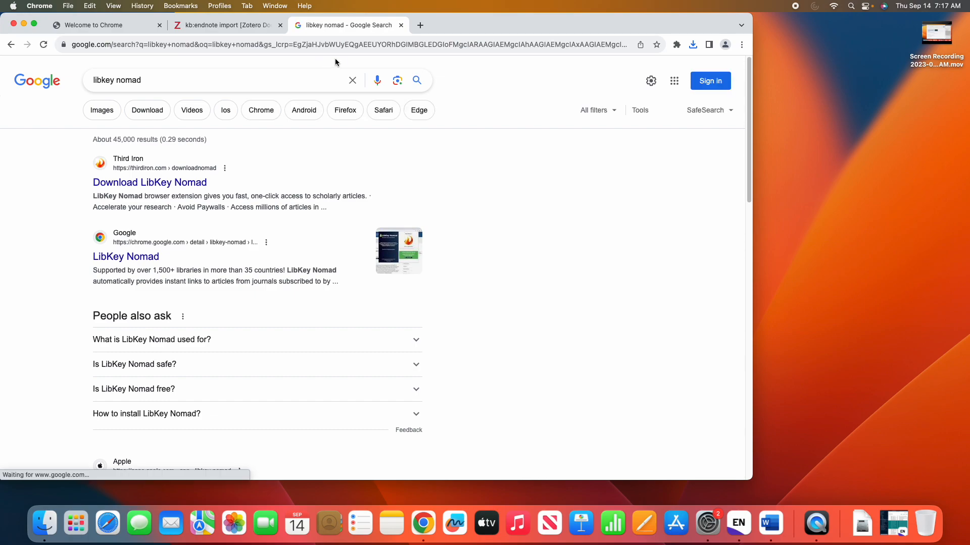
click(153, 185)
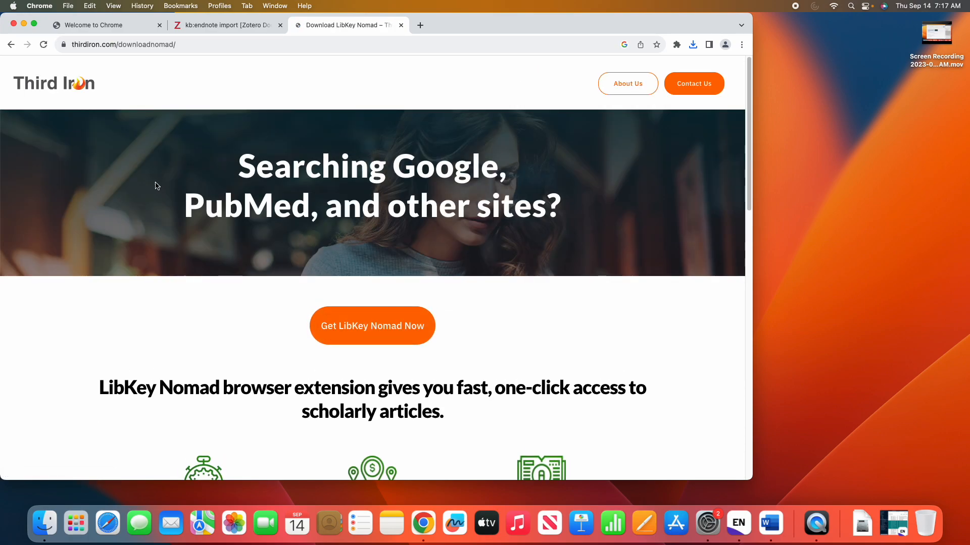
click(381, 338)
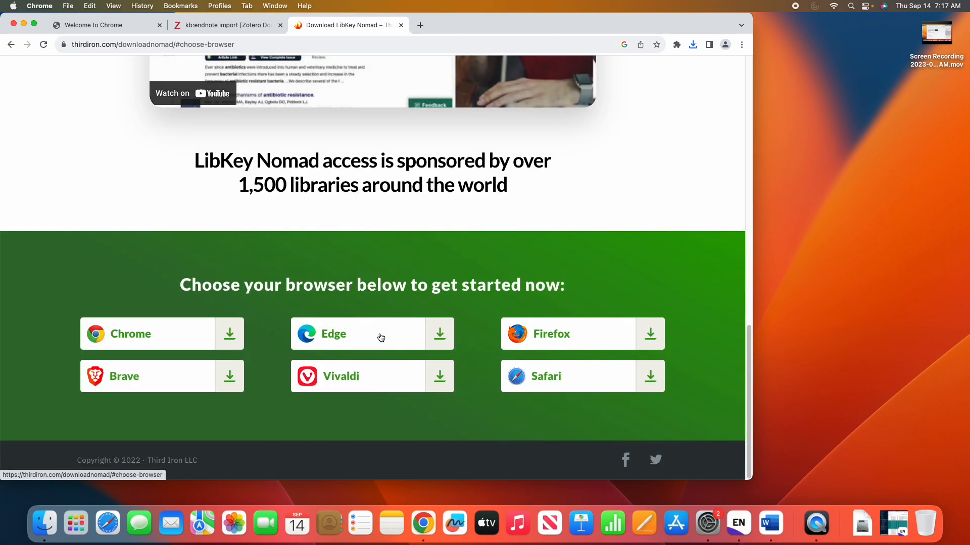
click(230, 333)
Add the LibKey Nomad extension to Chrome and close the Google sign-in page.
click(584, 143)
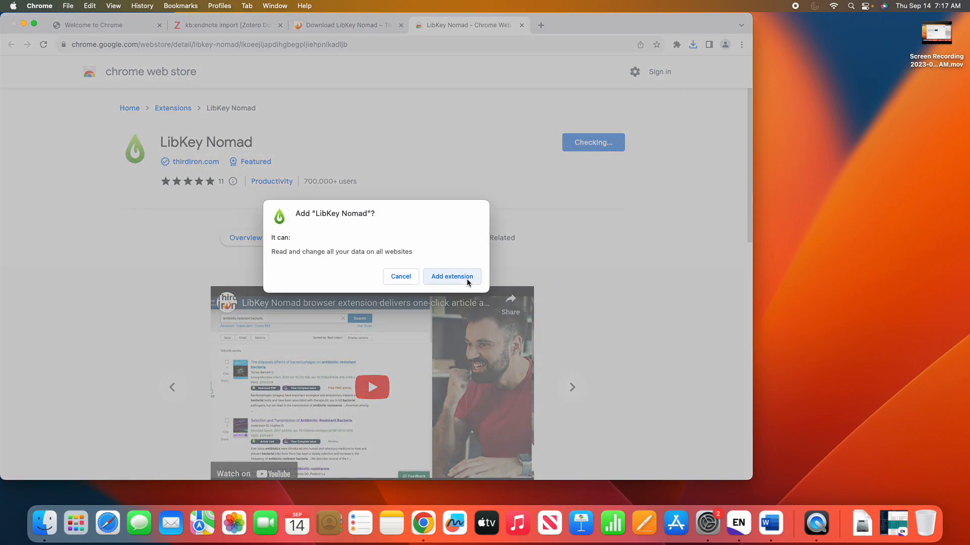
click(467, 280)
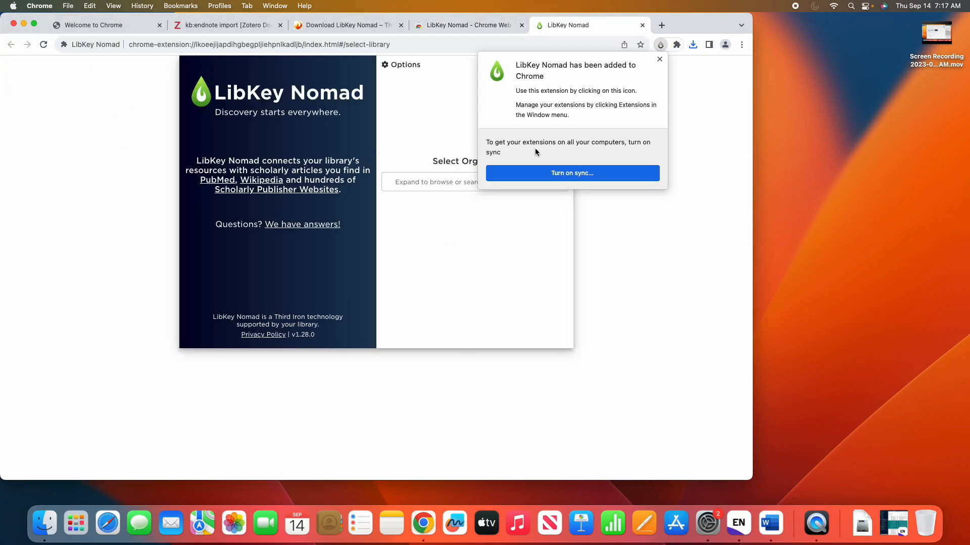
click(570, 173)
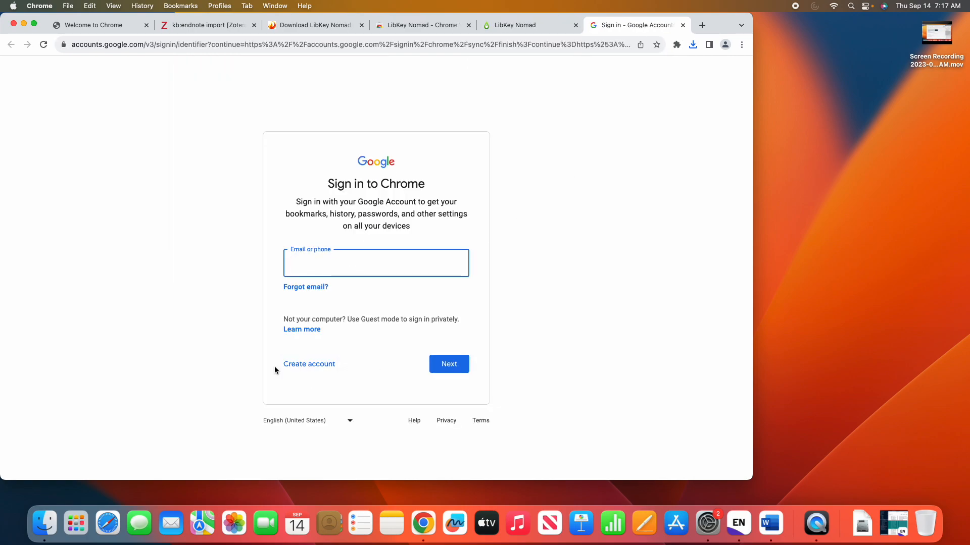
click(683, 25)
Choose Emory University as LibKey Nomad's library and return to its Chrome Web Store tab.
click(495, 188)
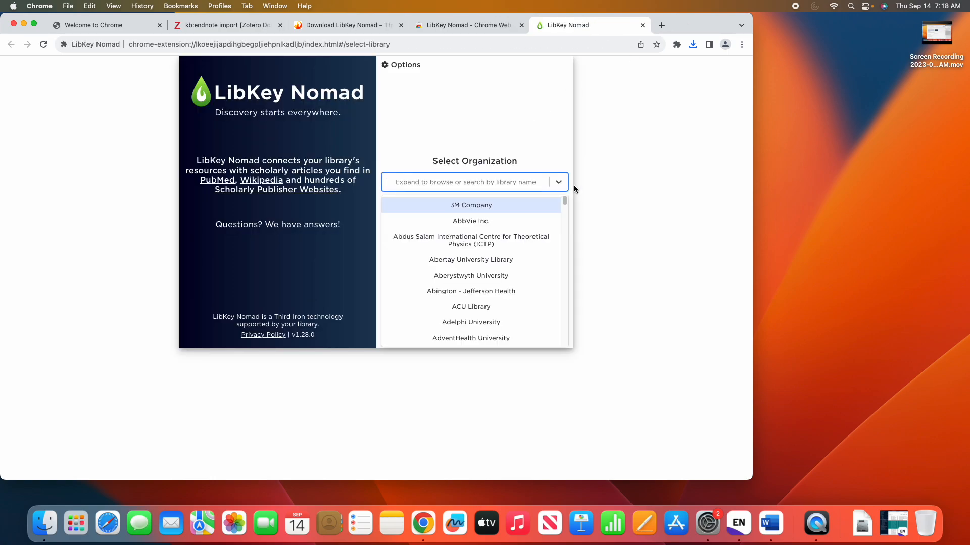
text(emory)
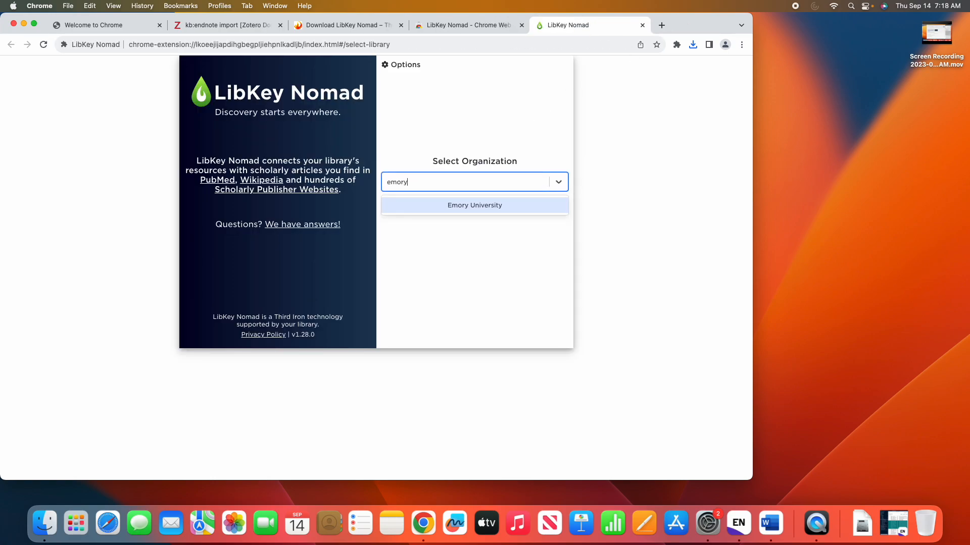
key(Return)
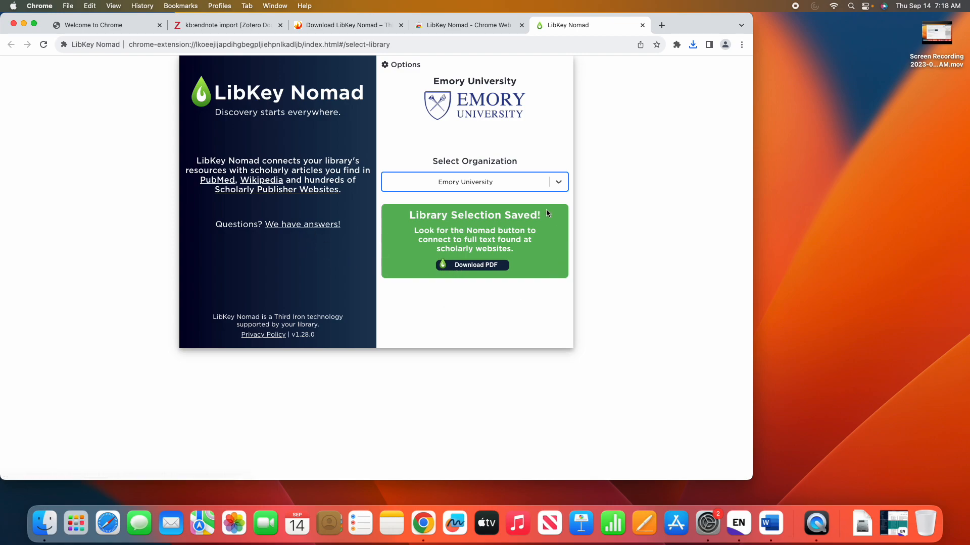
click(620, 174)
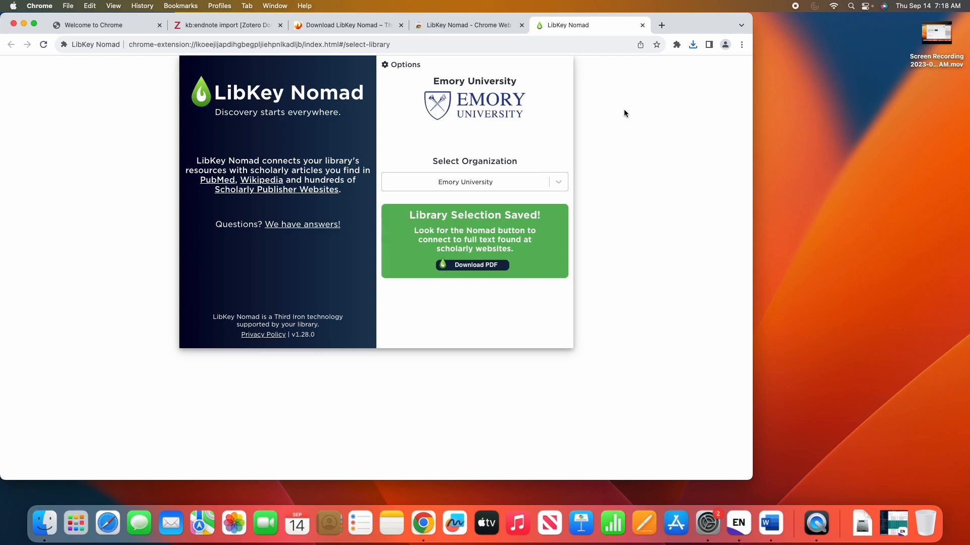
click(485, 24)
click(449, 45)
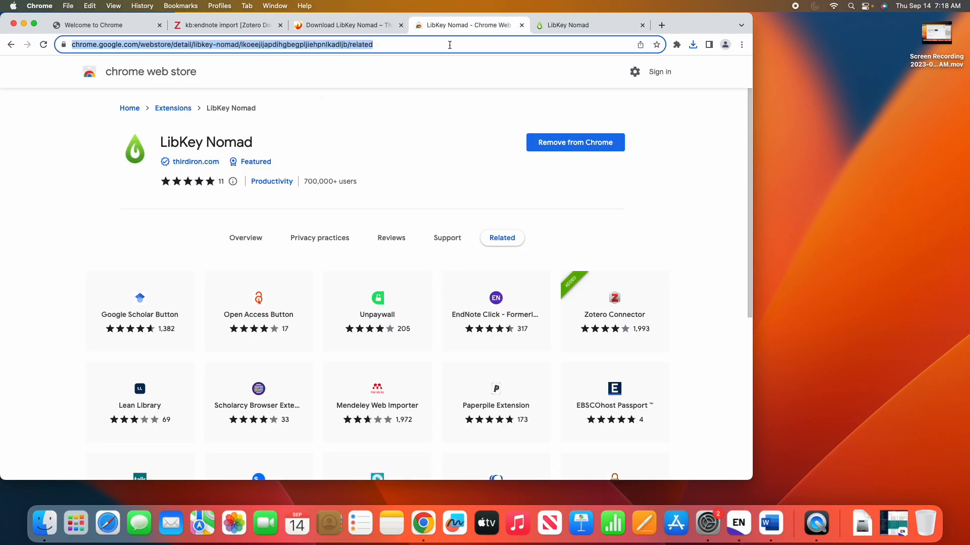
Search PubMed for 'nutrition' and check library access for the Nutrition and dietetics article.
text(pubmed)
key(Return)
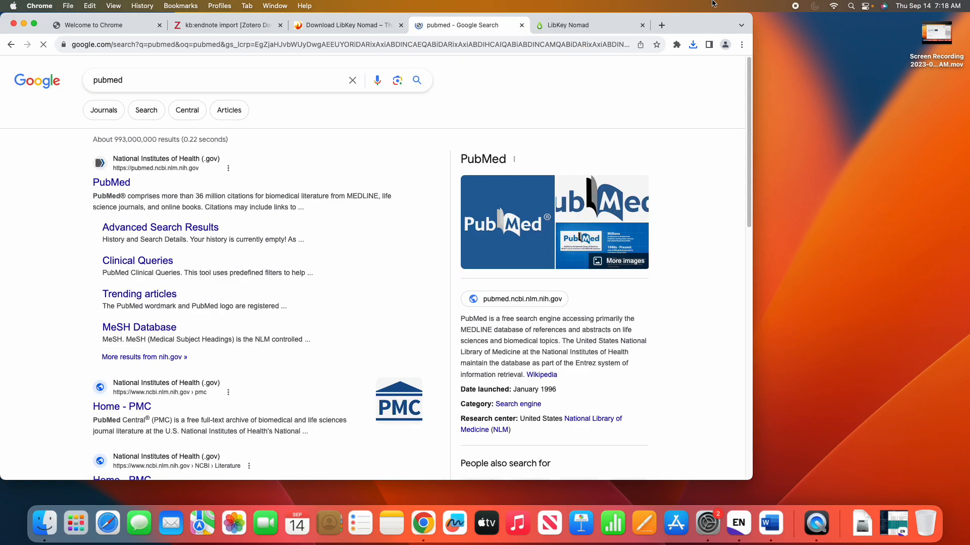
click(116, 183)
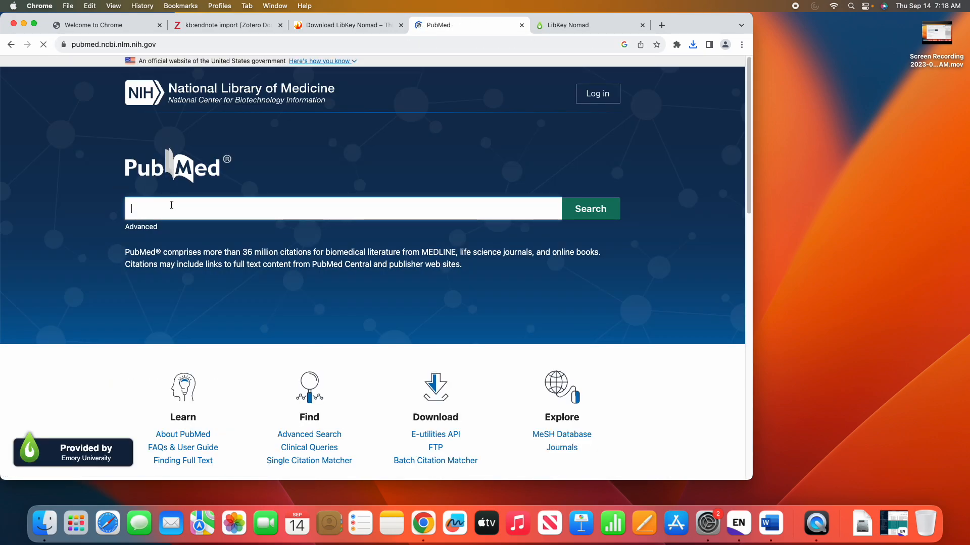
text(nutrition)
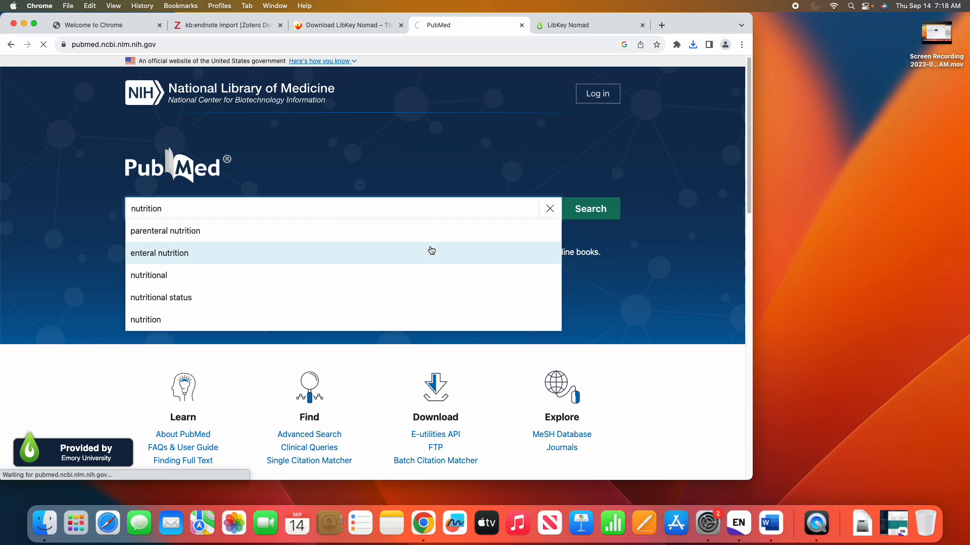
key(Return)
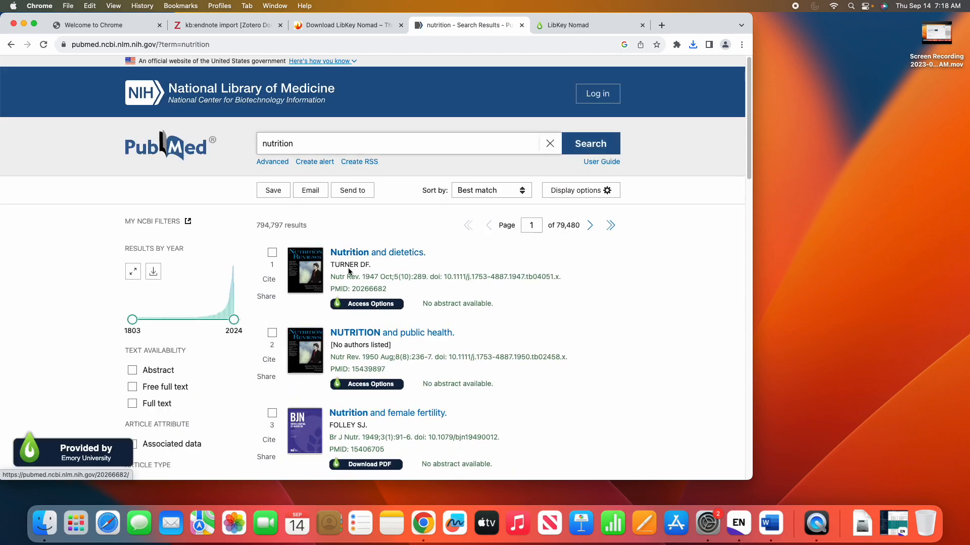
click(366, 253)
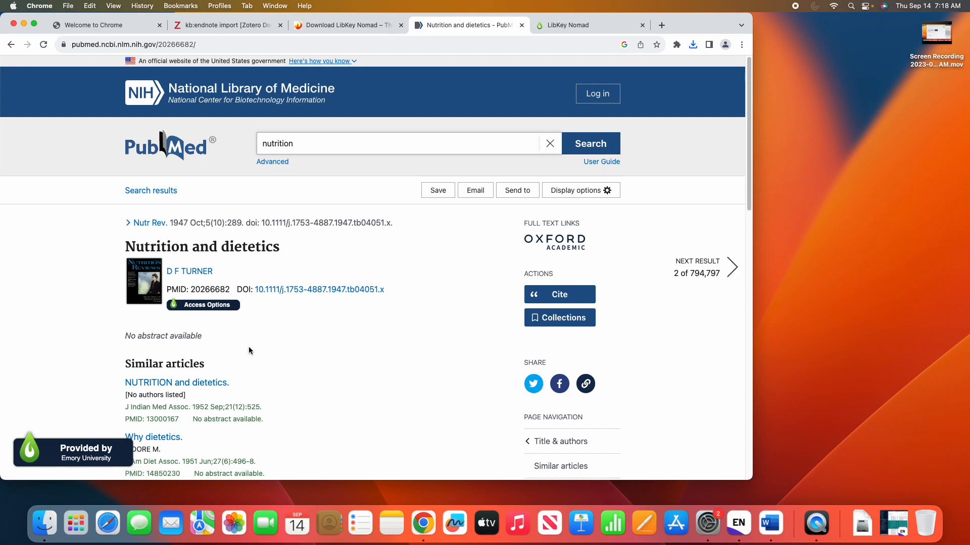
click(232, 306)
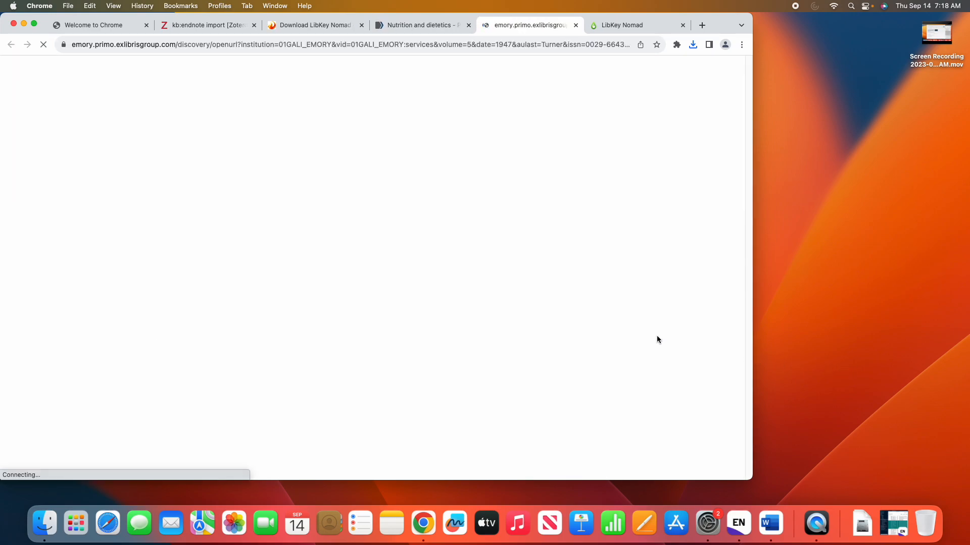
click(452, 25)
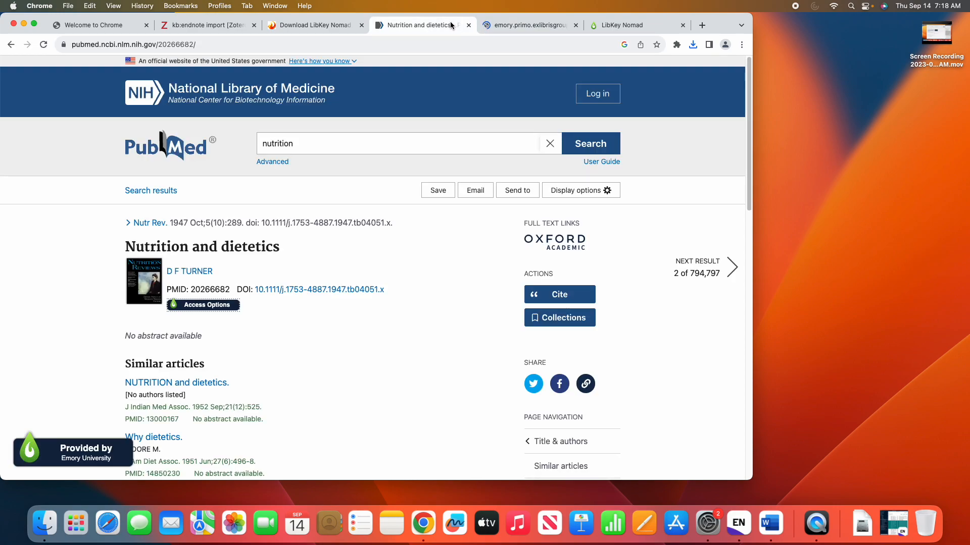
Refine the search to 'nutrition AND fasting' and get the Nutrition, longevity and disease PDF.
click(341, 141)
text(AND fastiu)
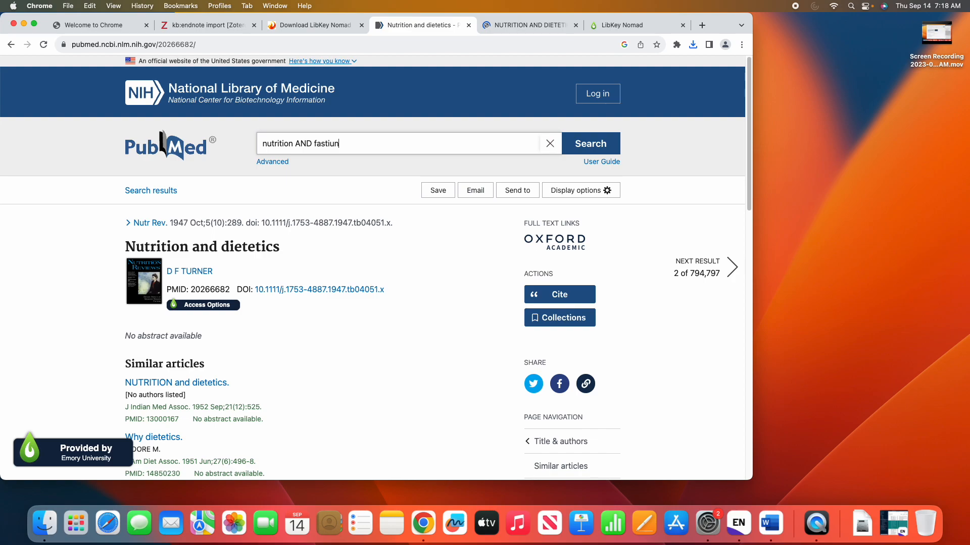
key(BackSpace)
text(ng)
key(Return)
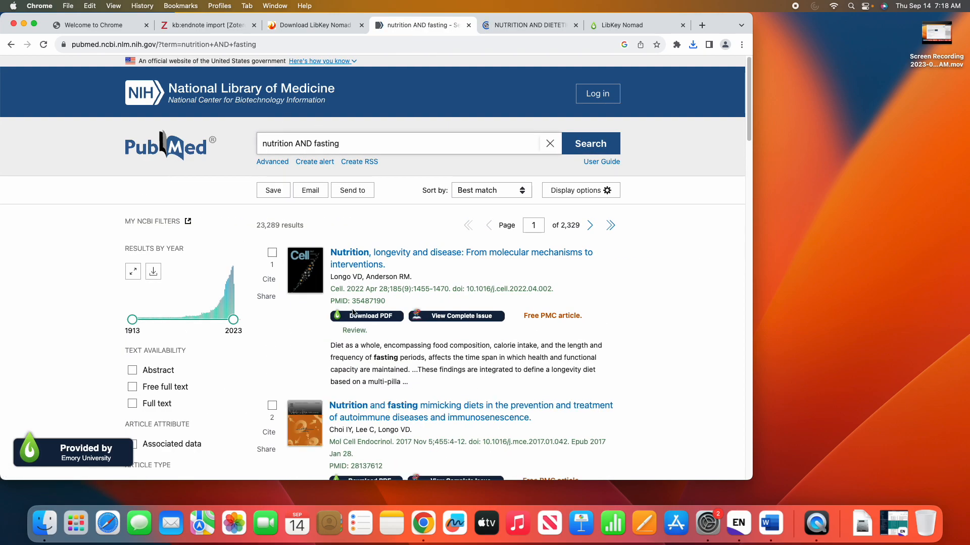
click(397, 258)
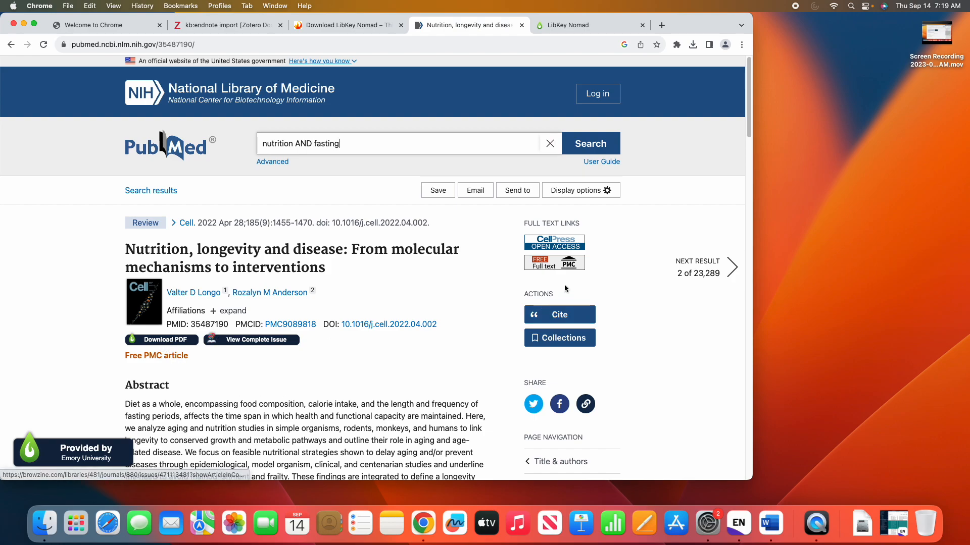
click(163, 340)
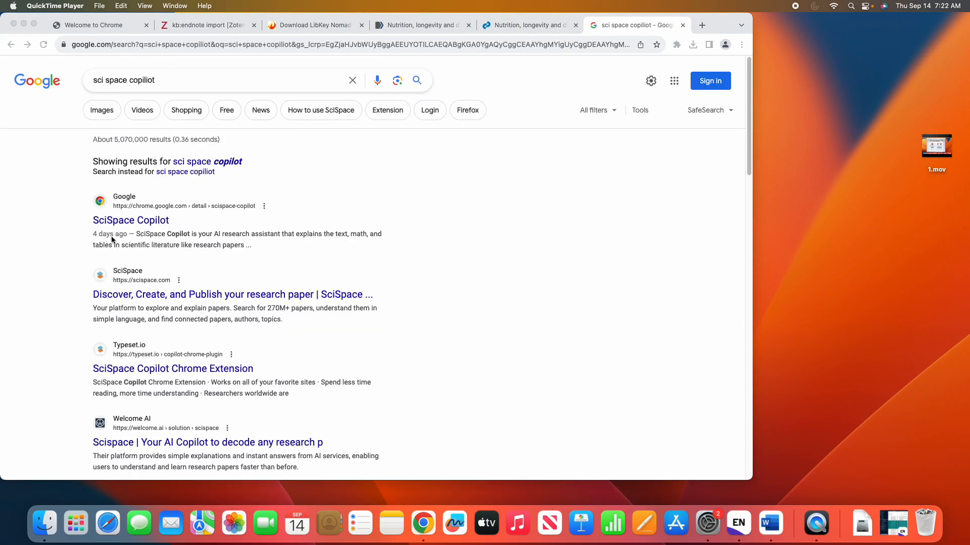
Add the SciSpace Copilot extension to Chrome and dismiss the extension-added notice.
click(289, 241)
click(146, 24)
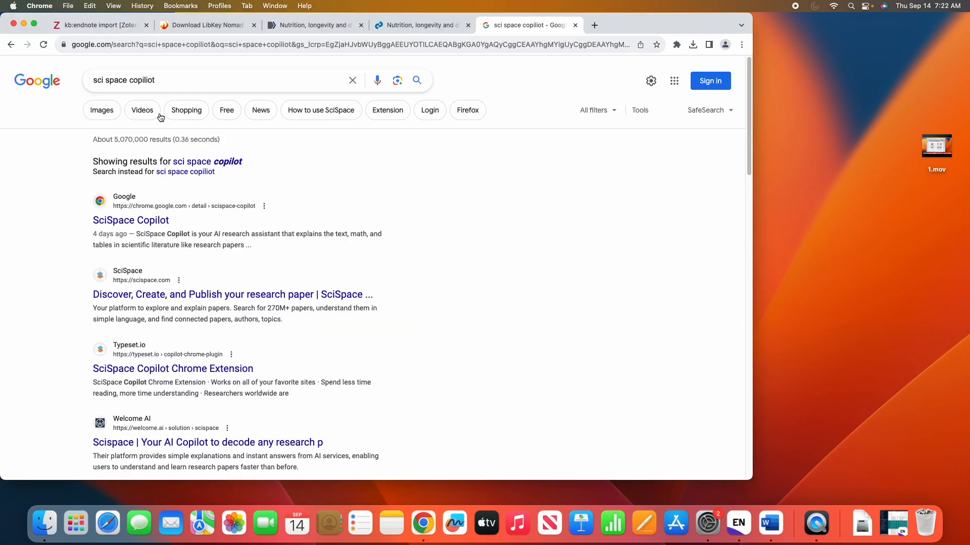
click(141, 221)
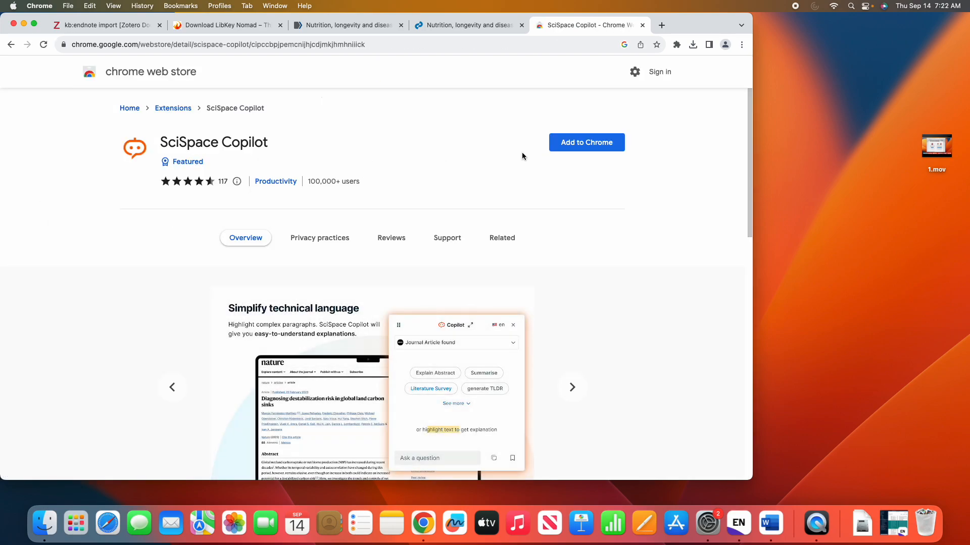
click(604, 143)
click(450, 278)
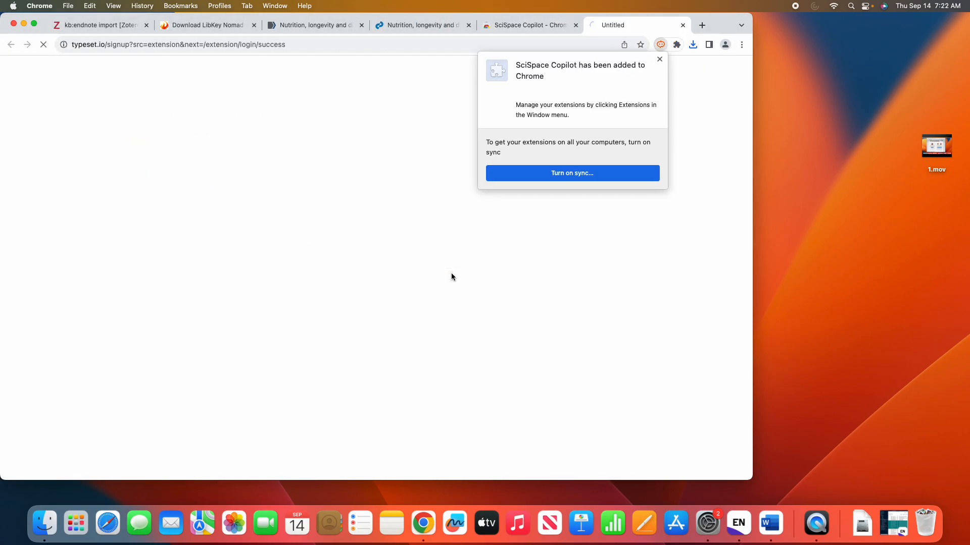
click(659, 60)
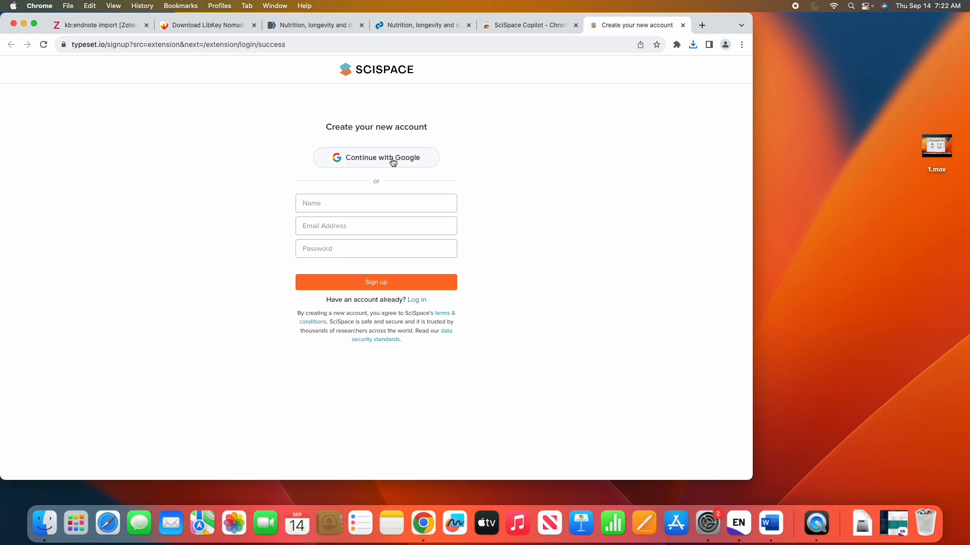
Sign up for SciSpace with the user's name, e-mail address and password.
click(353, 202)
key(Tab)
click(376, 197)
key(Left)
text(o)
key(Tab)
text(jd)
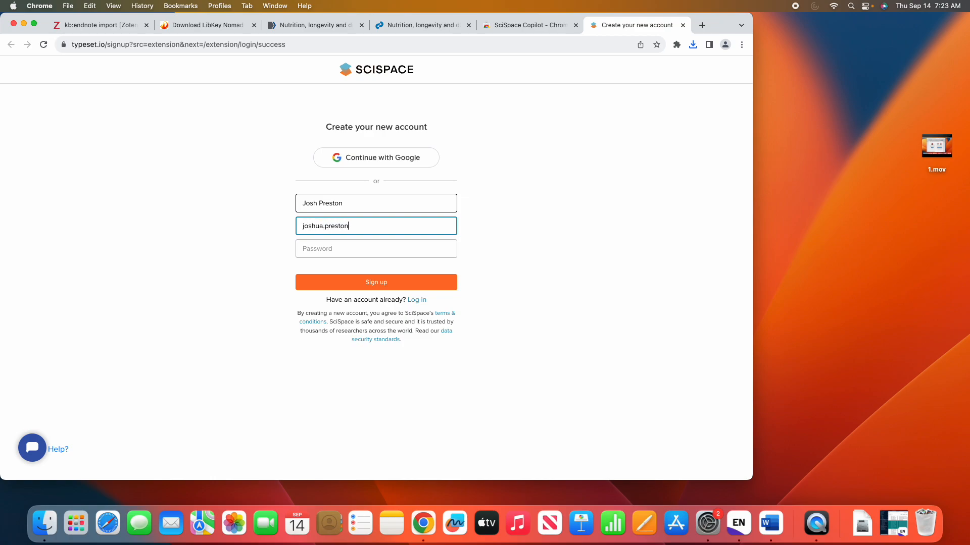
text(u)
key(Tab)
text(***)
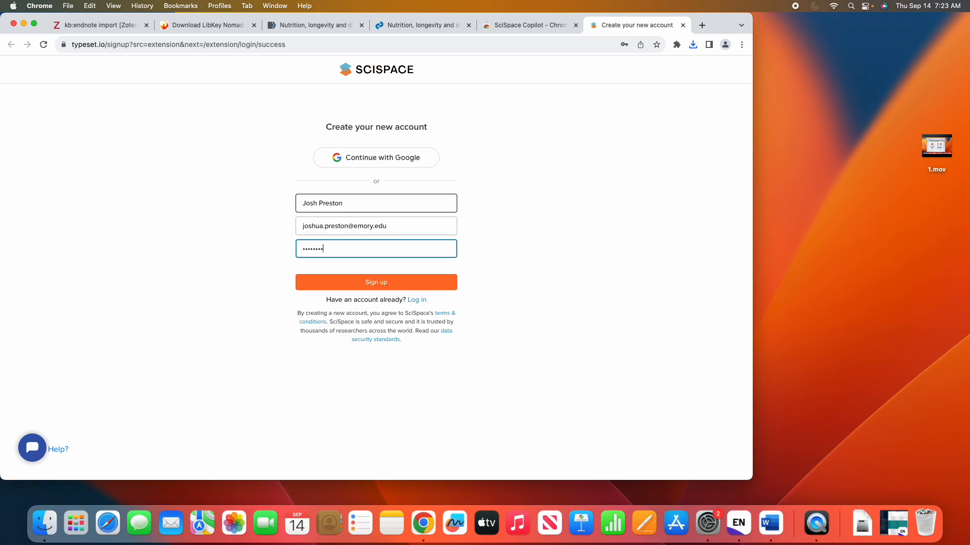
key(Return)
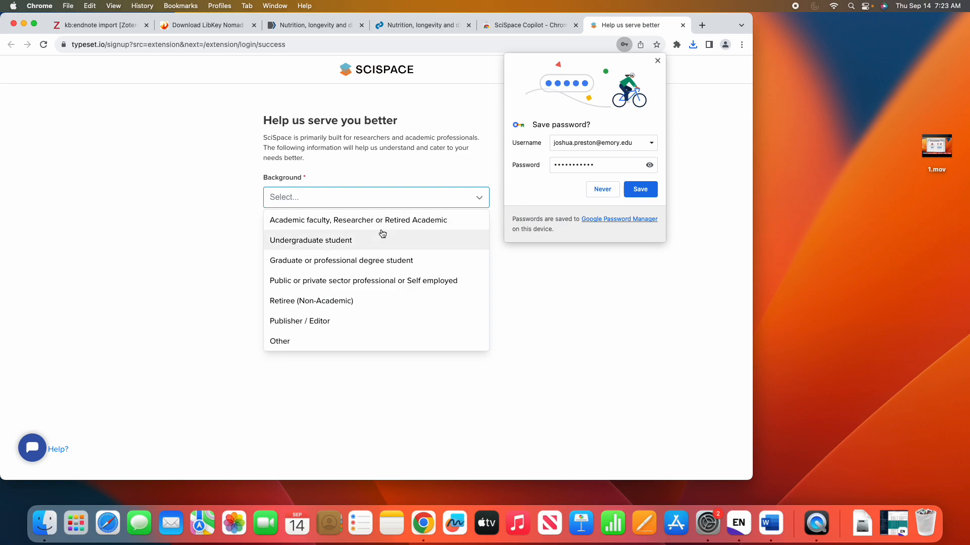
Choose 'Academic faculty, Researcher or Retired Academic' background and 'metabolism' as field of study, then finish.
click(382, 226)
click(343, 247)
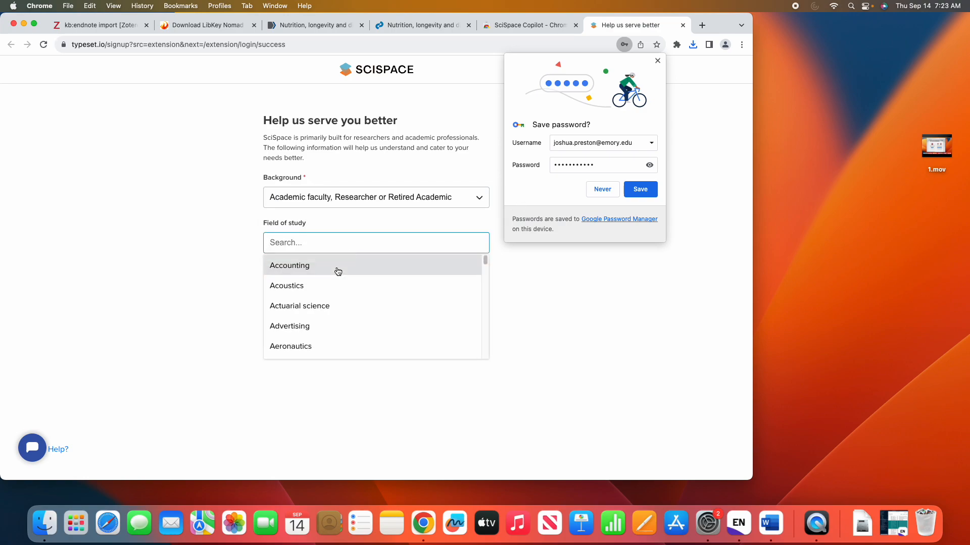
text(nutrition)
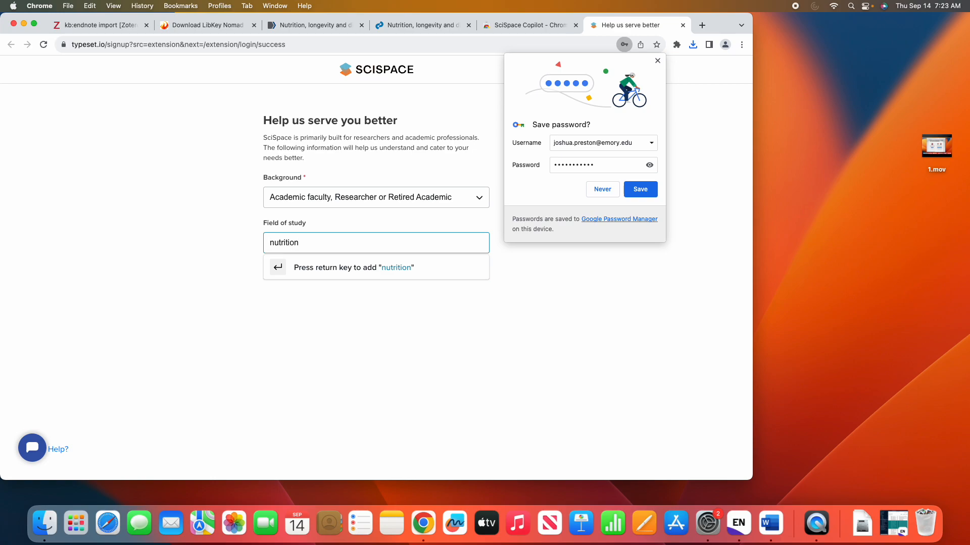
text(mer)
text(tabolism)
key(Return)
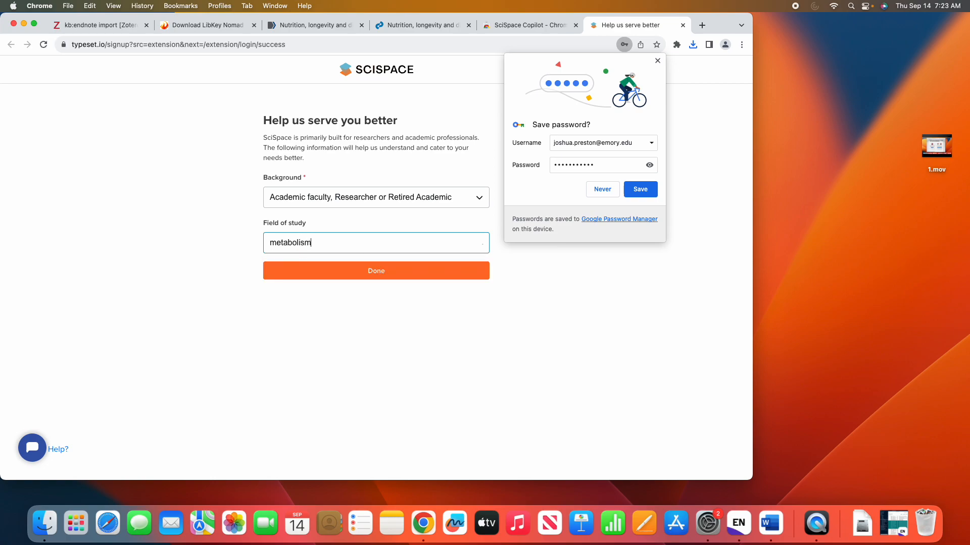
click(307, 300)
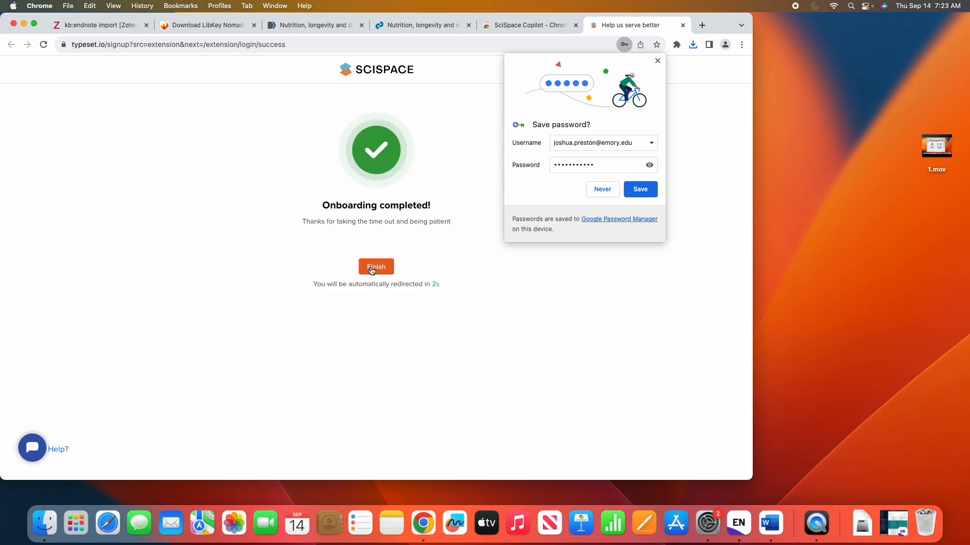
click(372, 268)
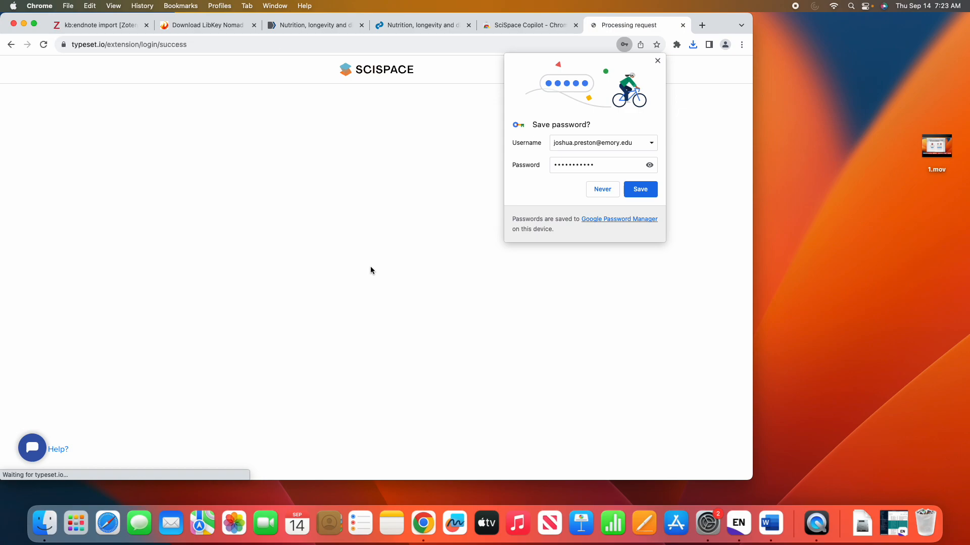
Decline saving the password and pin SciSpace Copilot, LibKey Nomad and Zotero Connector to the toolbar.
click(603, 189)
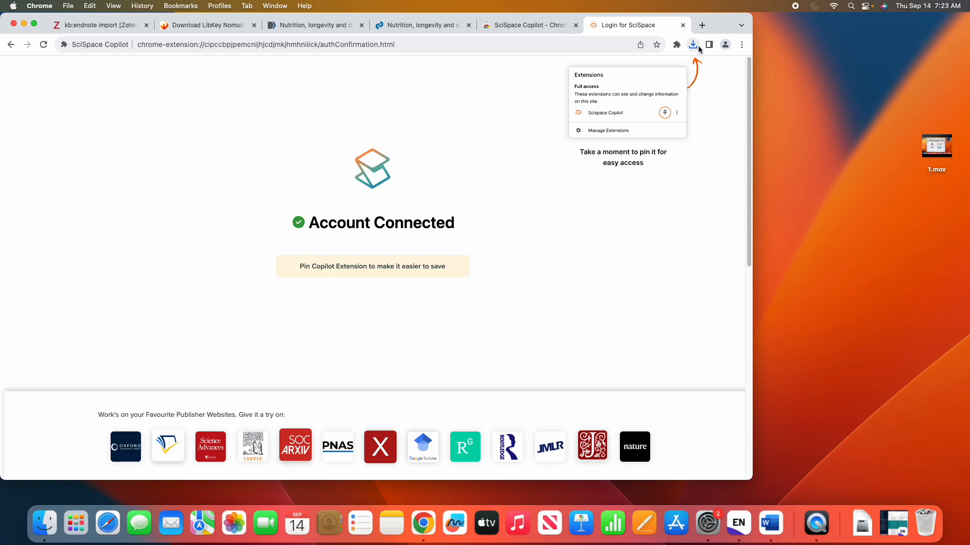
click(676, 45)
click(645, 107)
click(646, 164)
click(646, 184)
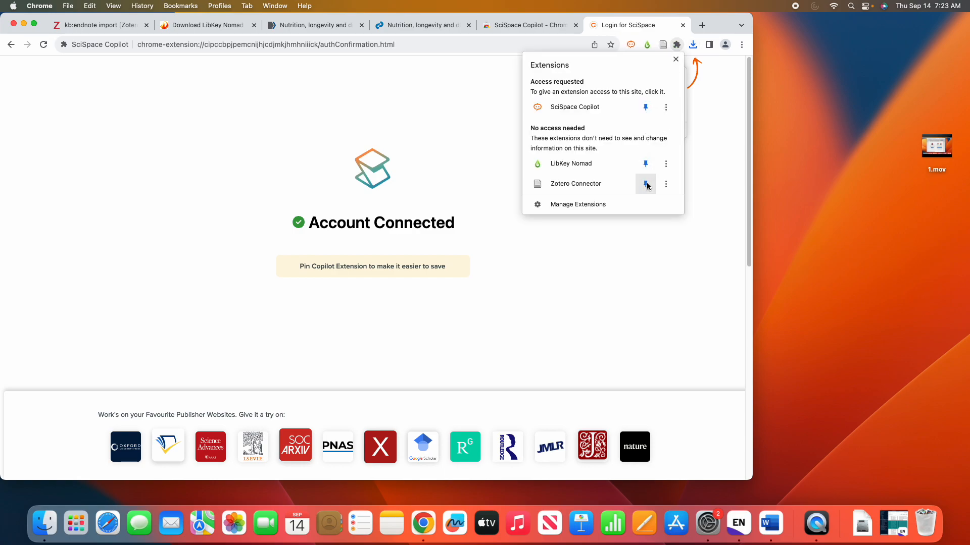
click(705, 157)
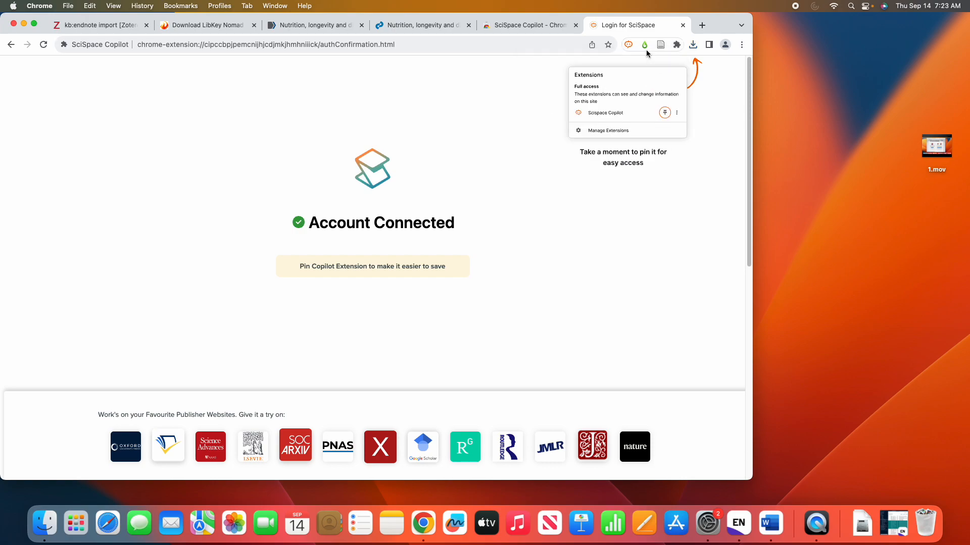
Open the Cell PDF in SciSpace Copilot, highlight the summary's opening lines and show suggested questions.
click(407, 28)
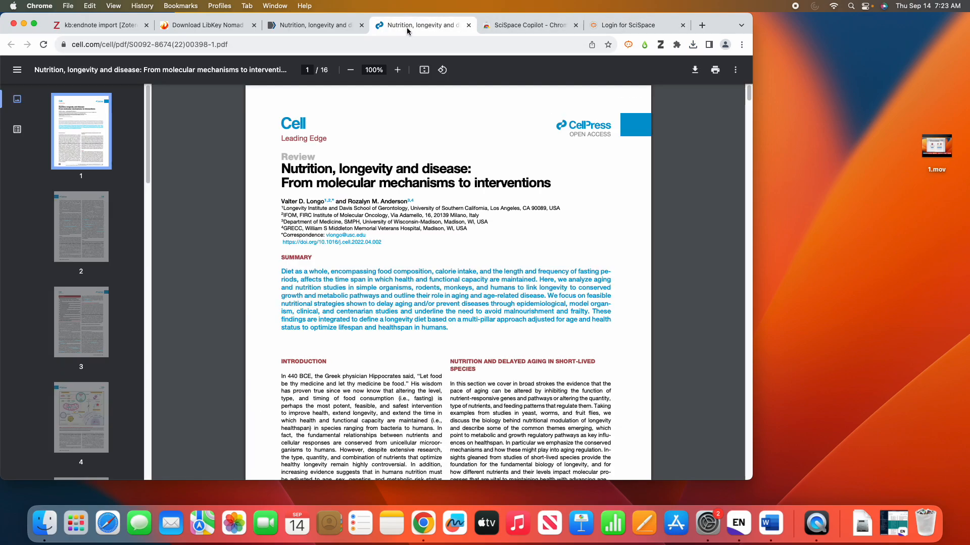
click(627, 44)
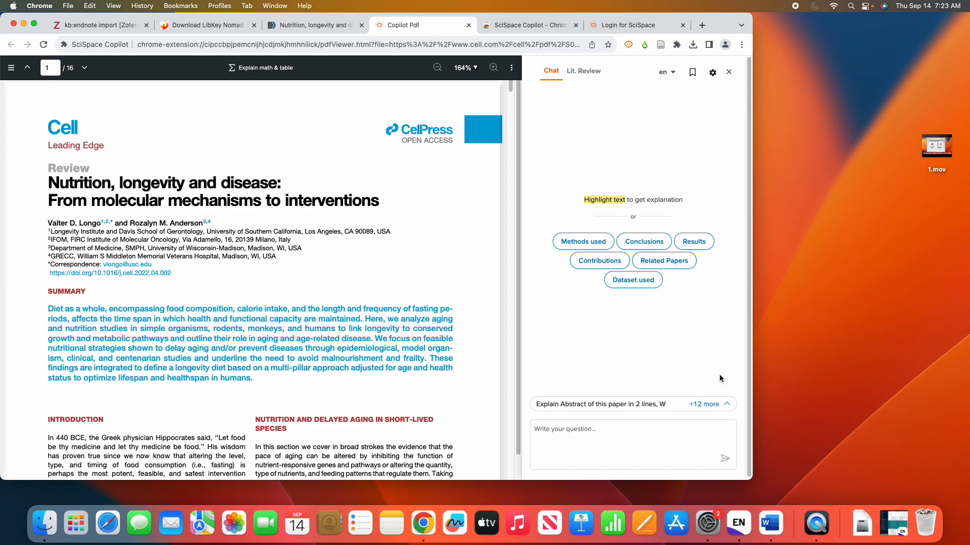
drag(45, 314, 225, 333)
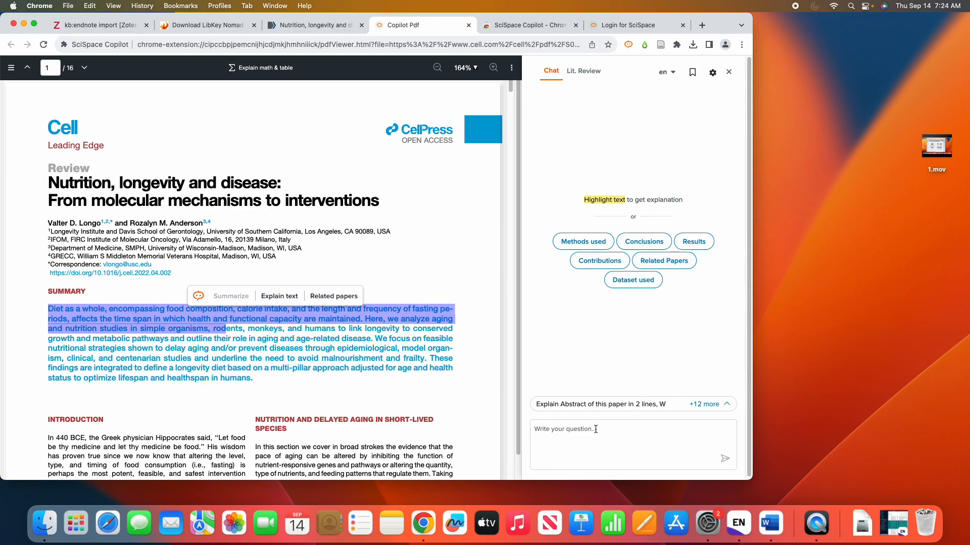
click(606, 408)
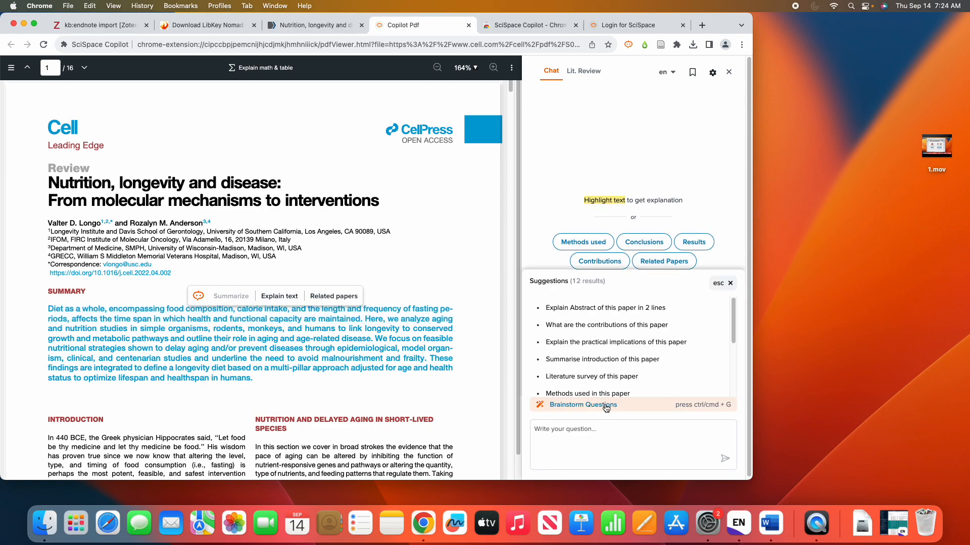
Ask Copilot 'Explain Abstract of this paper in 2 lines', then 'Methods used in this paper'.
click(592, 309)
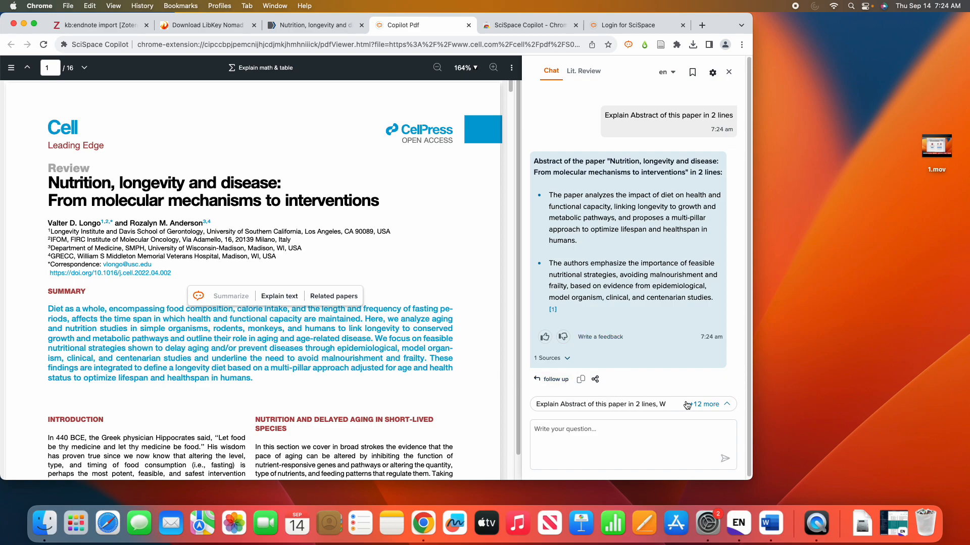
click(708, 405)
scroll(635, 353, down, 3)
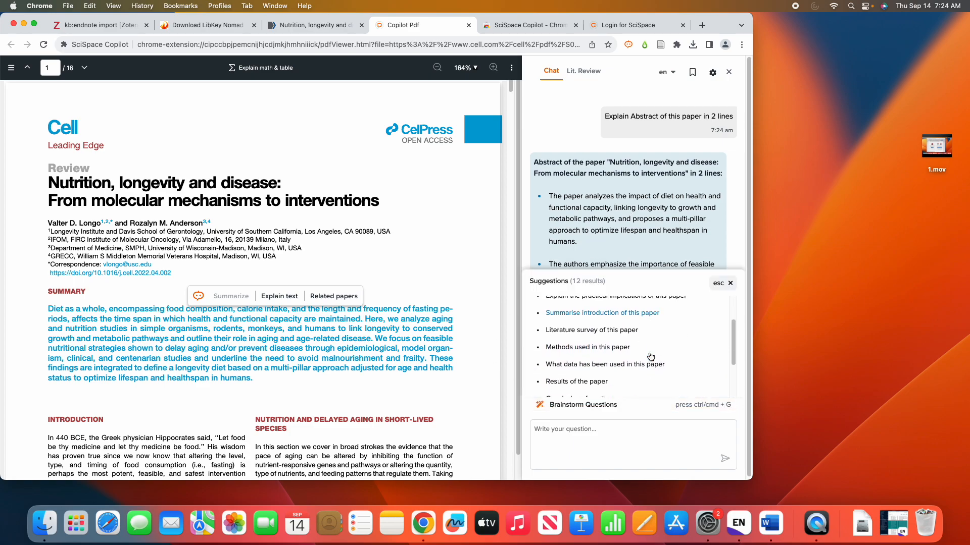
scroll(636, 357, down, 3)
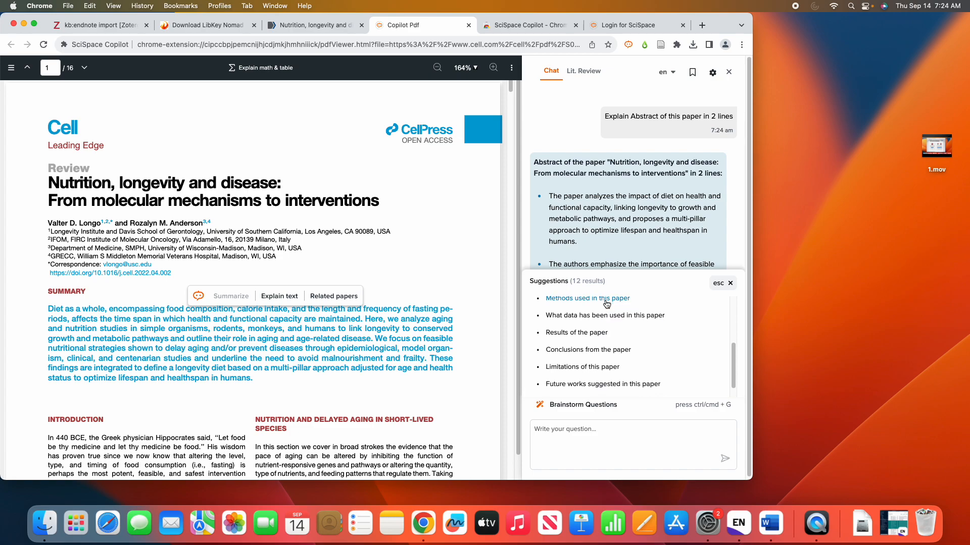
scroll(593, 368, up, 1)
scroll(592, 370, up, 1)
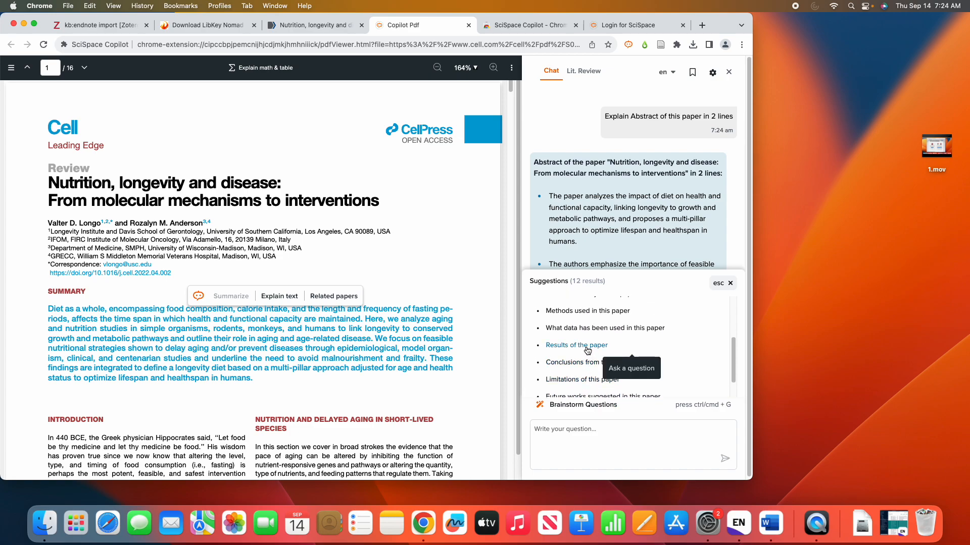
click(584, 312)
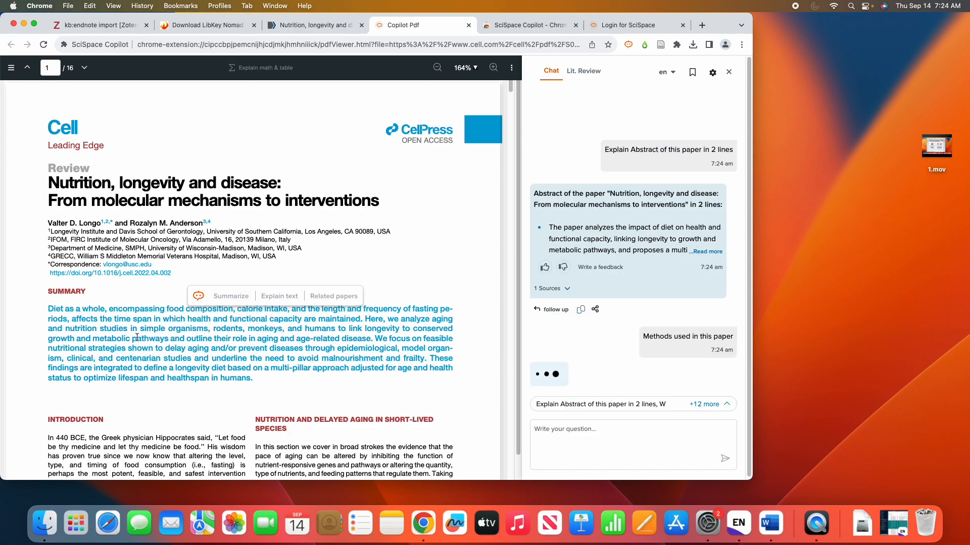
Highlight the summary paragraph and review the five related papers Copilot lists, including 'A time to fast'.
drag(87, 310, 270, 369)
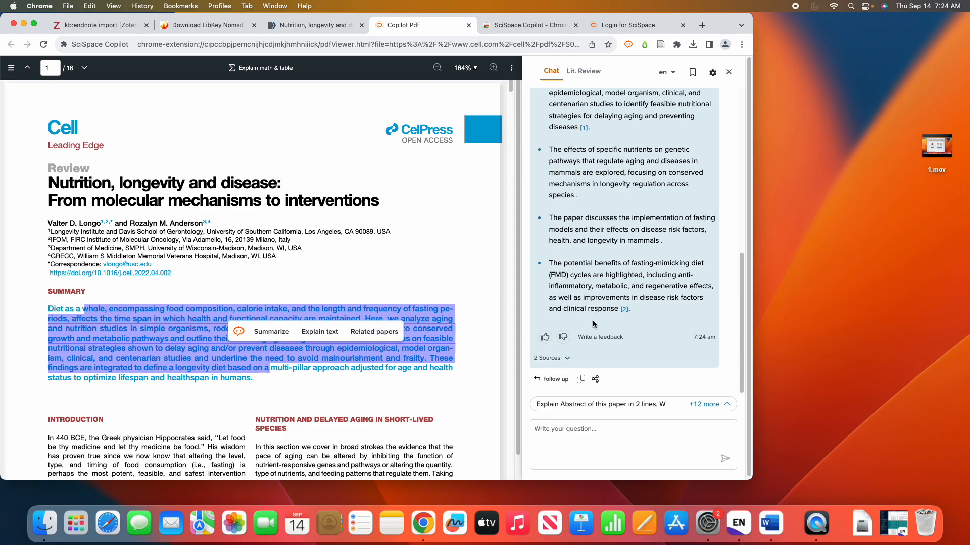
click(380, 331)
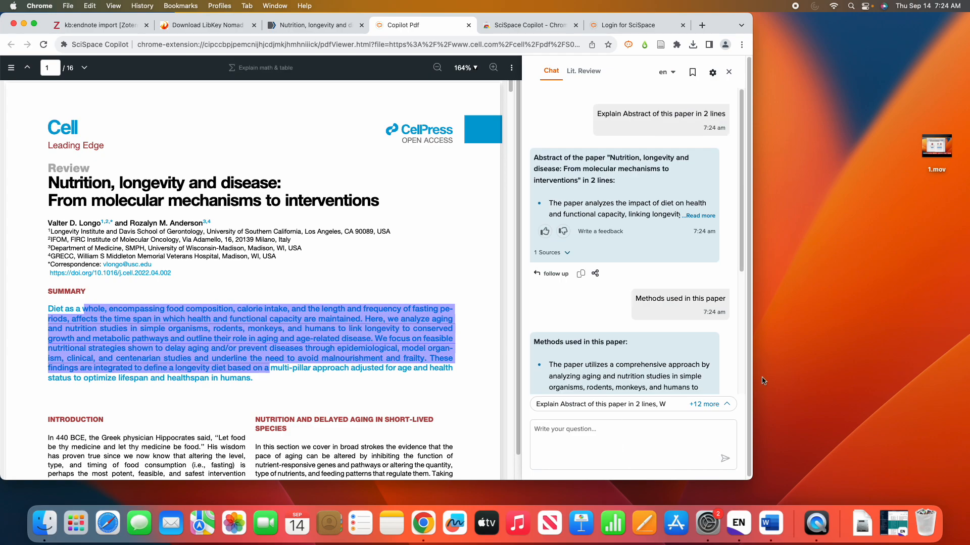
scroll(647, 356, down, 10)
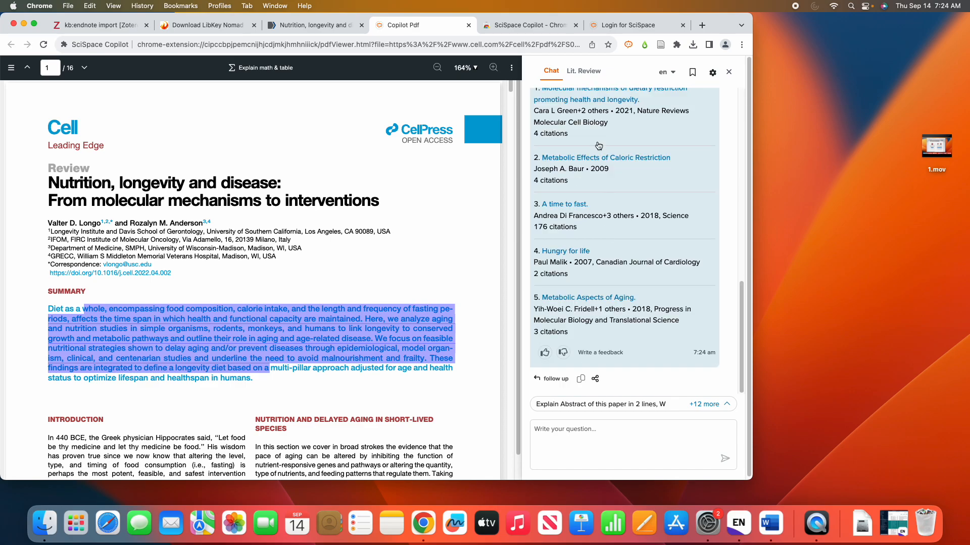
scroll(600, 152, up, 2)
scroll(419, 403, down, 2)
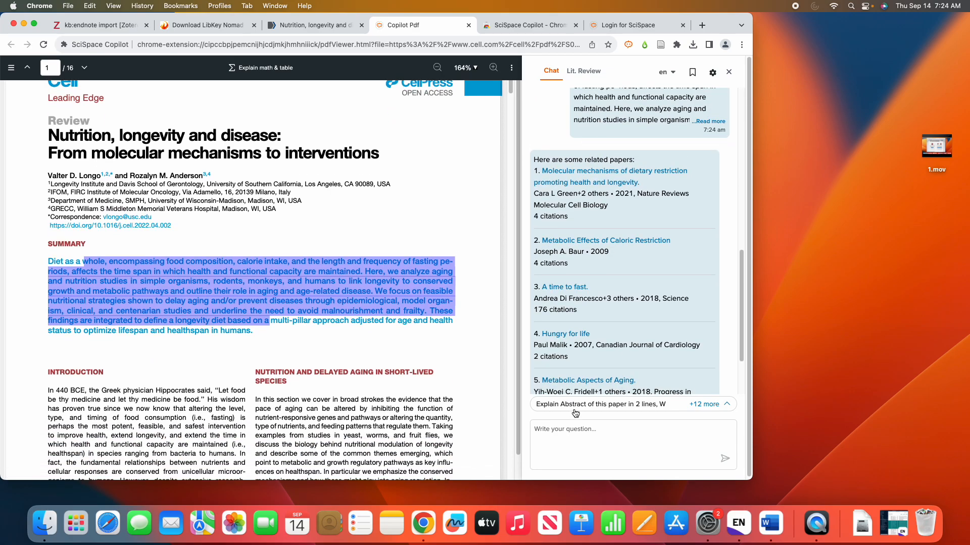
scroll(574, 446, down, 1)
scroll(262, 350, up, 2)
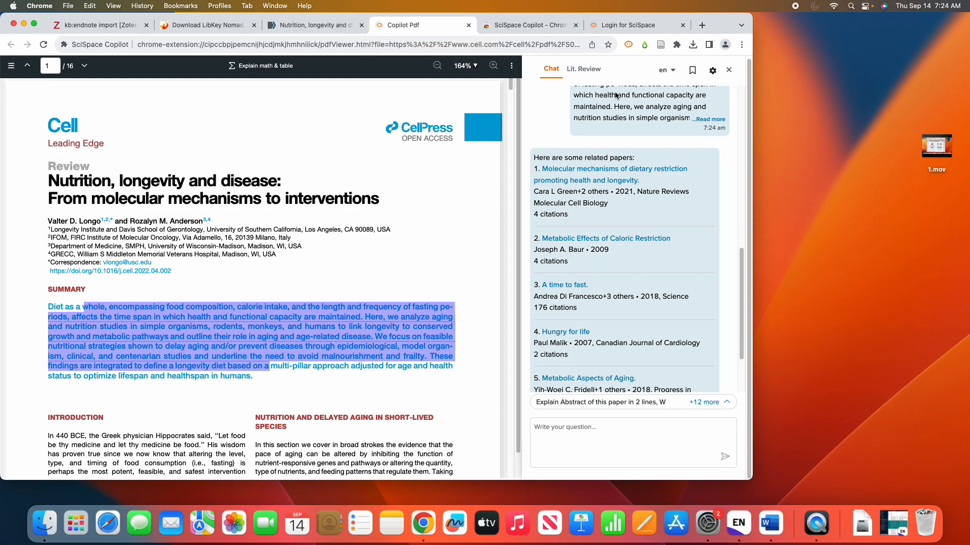
Close the Copilot view, the SciSpace Copilot store and login pages, and the LibKey Nomad tab.
click(732, 69)
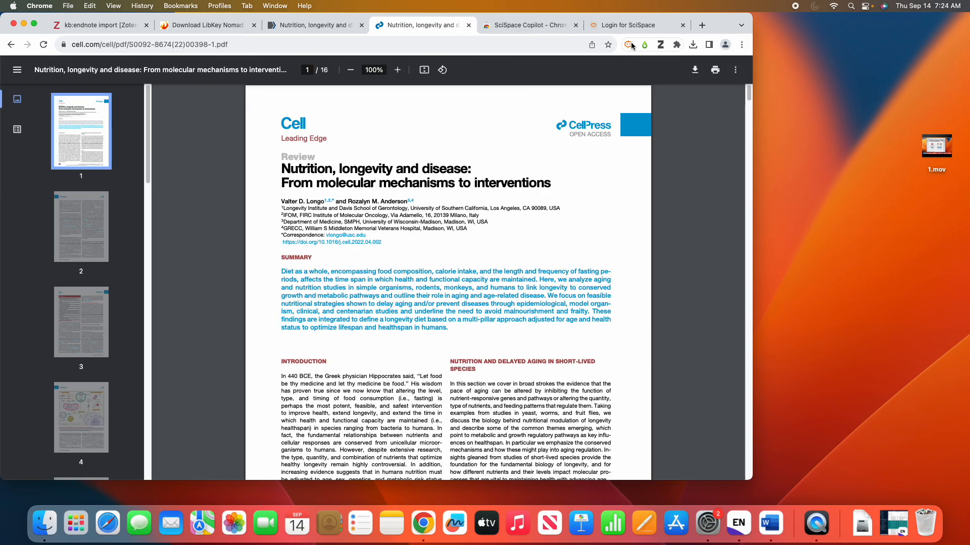
click(559, 25)
click(575, 25)
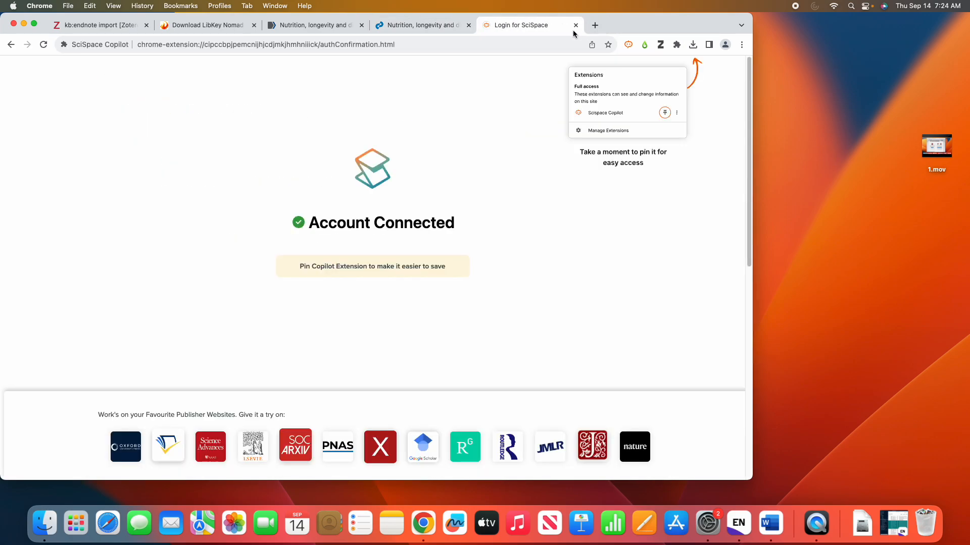
click(575, 26)
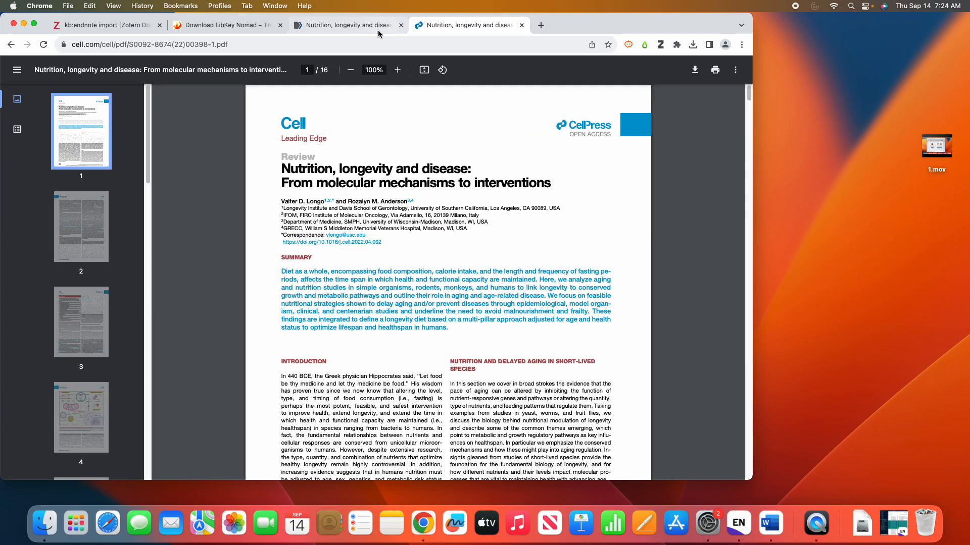
click(211, 32)
click(280, 25)
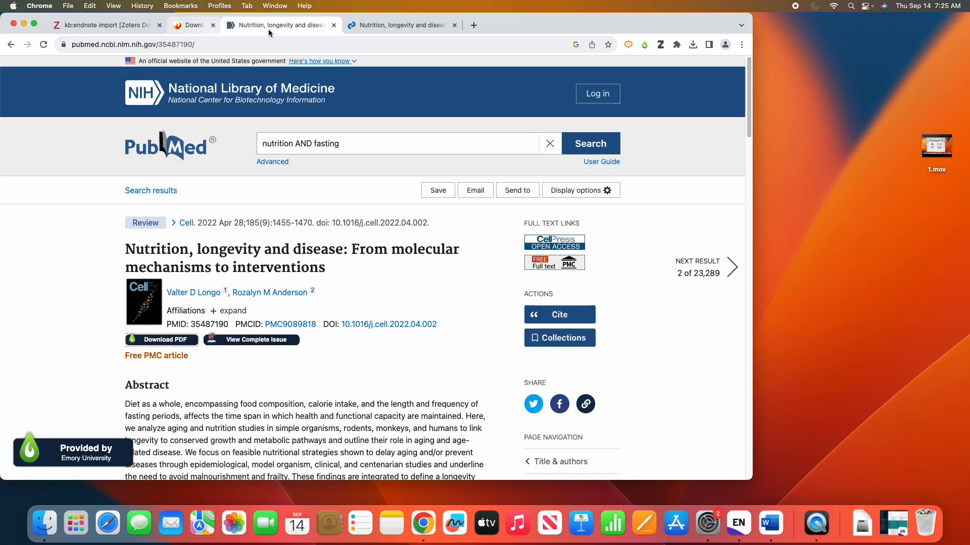
Return to the PubMed 'Nutrition, longevity and disease' tab and open a Finder window on Recents.
click(106, 30)
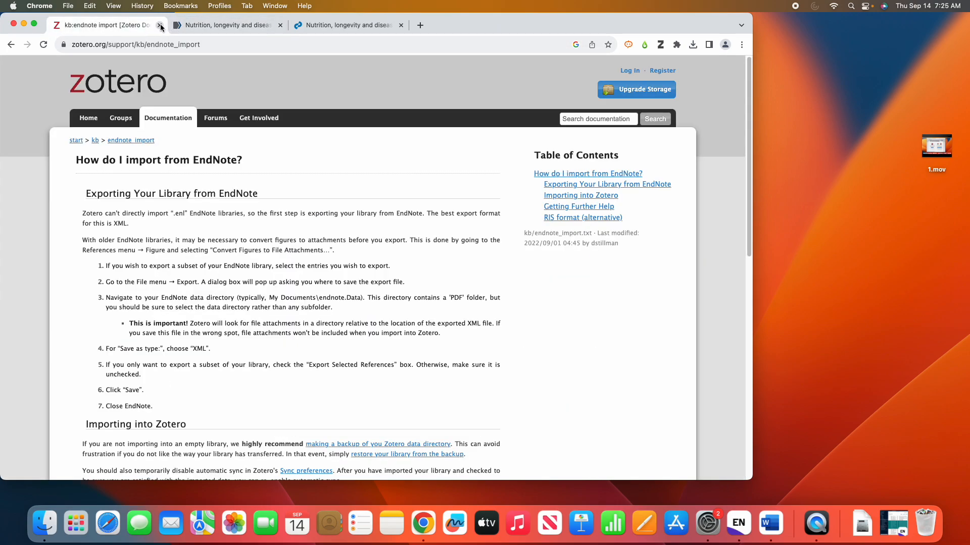
click(192, 25)
click(40, 531)
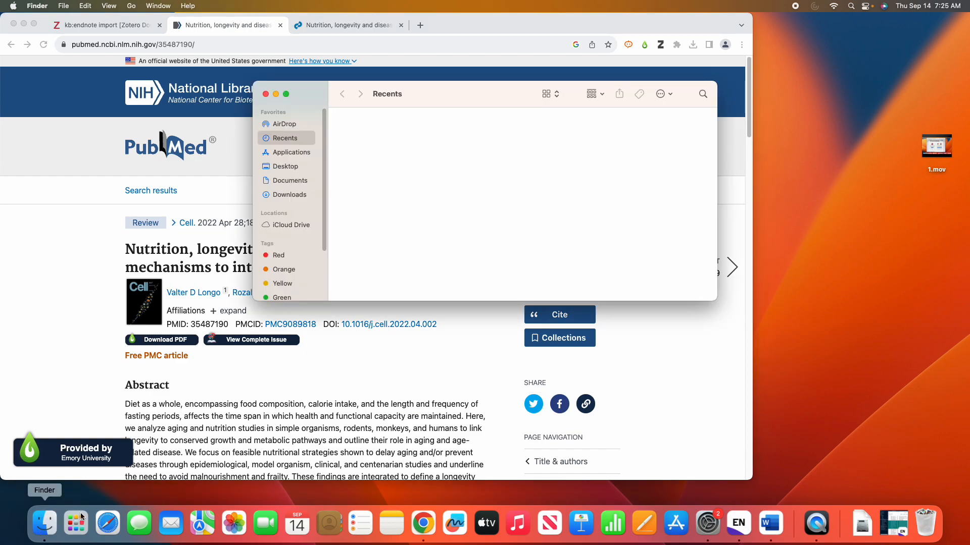
Copy Zotero from Zotero-6.0.26.dmg into Applications, replacing the old copy with password authorization.
click(289, 195)
click(380, 130)
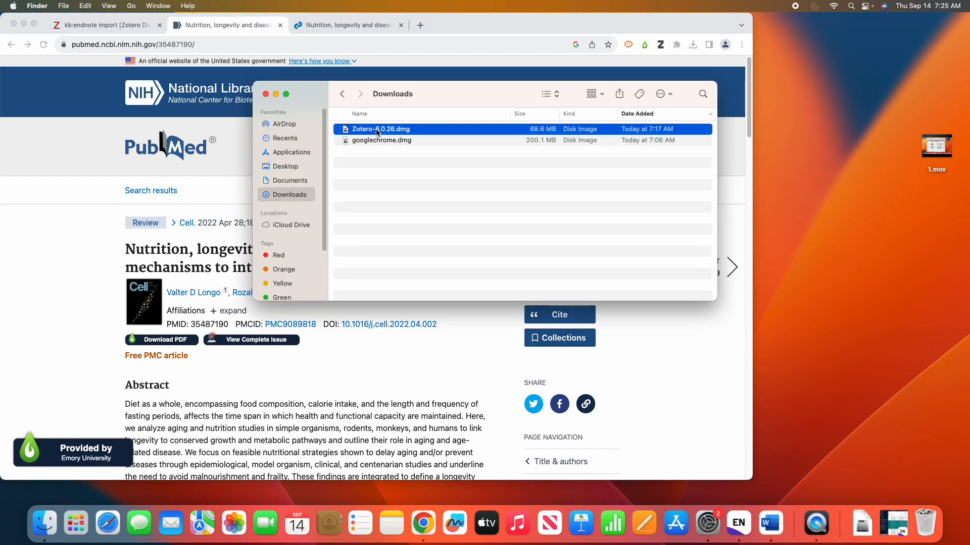
double_click(378, 130)
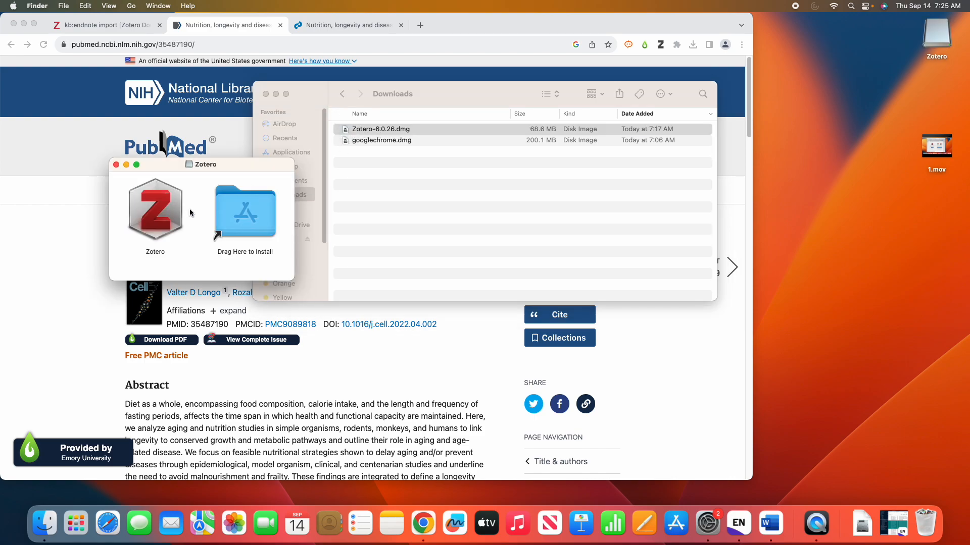
click(170, 215)
drag(170, 215, 246, 212)
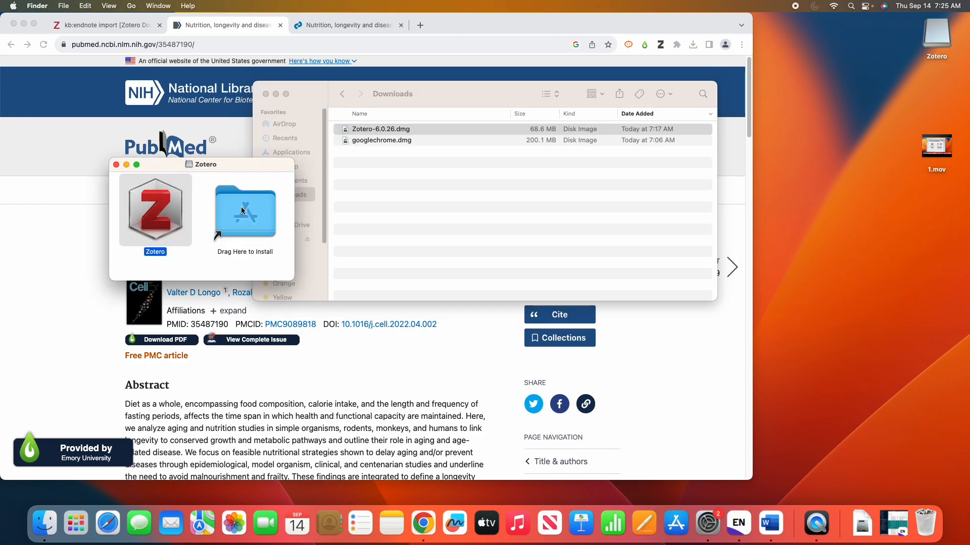
click(559, 168)
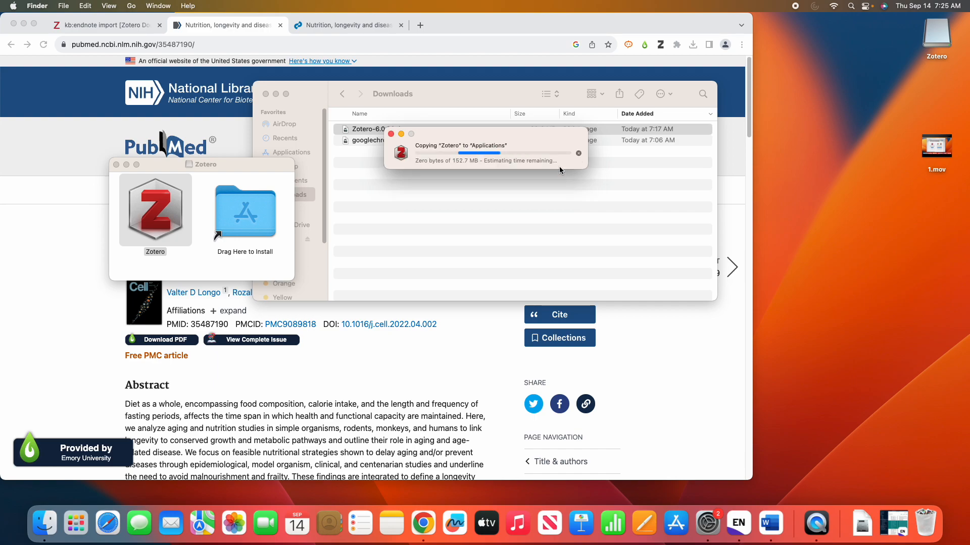
click(474, 234)
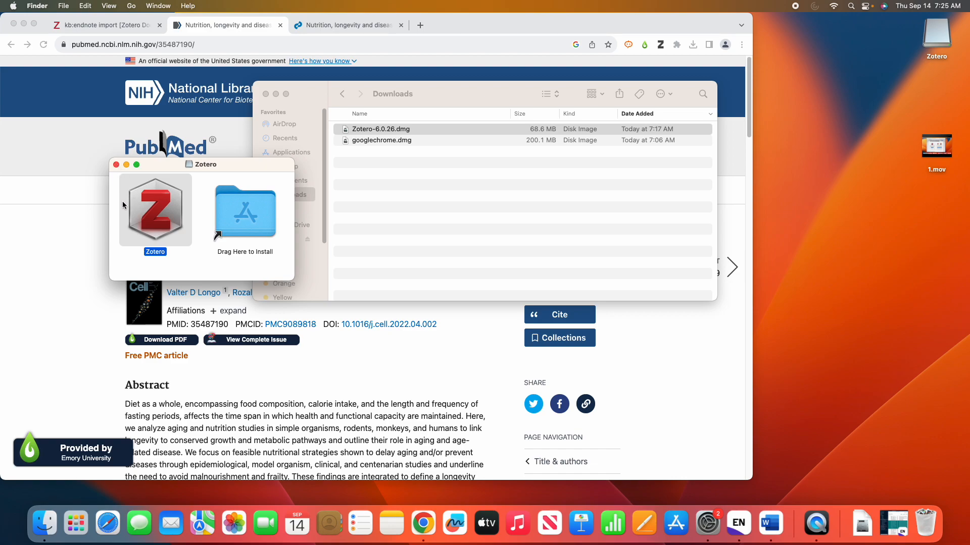
drag(136, 221, 245, 212)
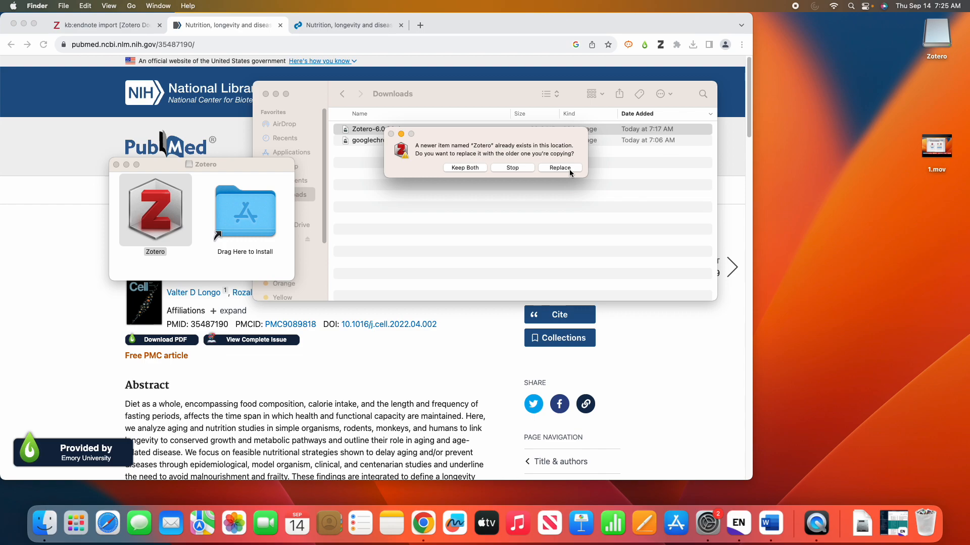
click(569, 169)
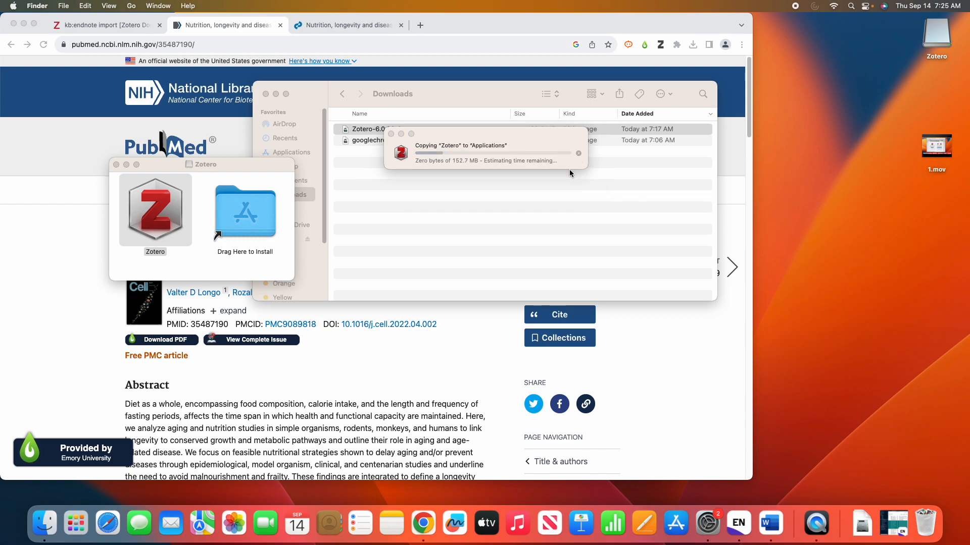
text(••••••••••)
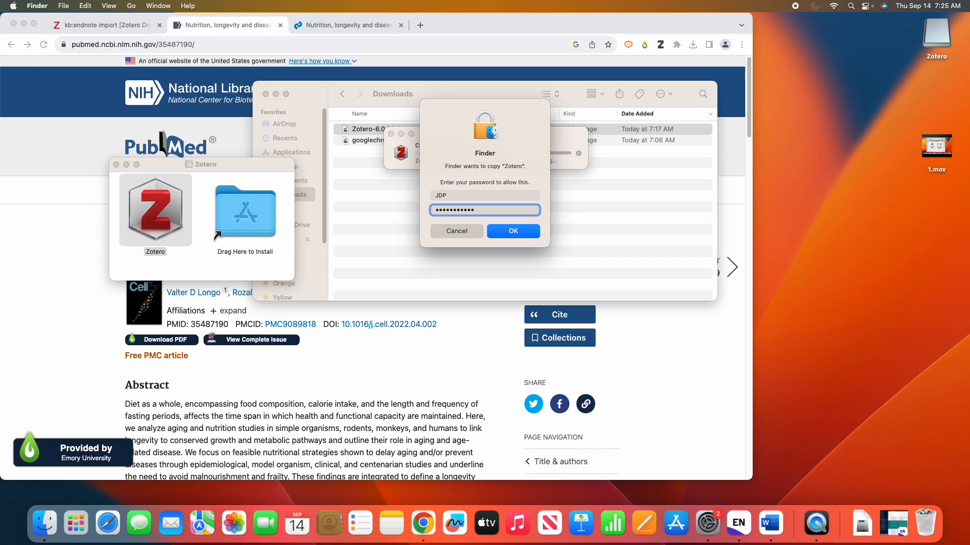
key(Return)
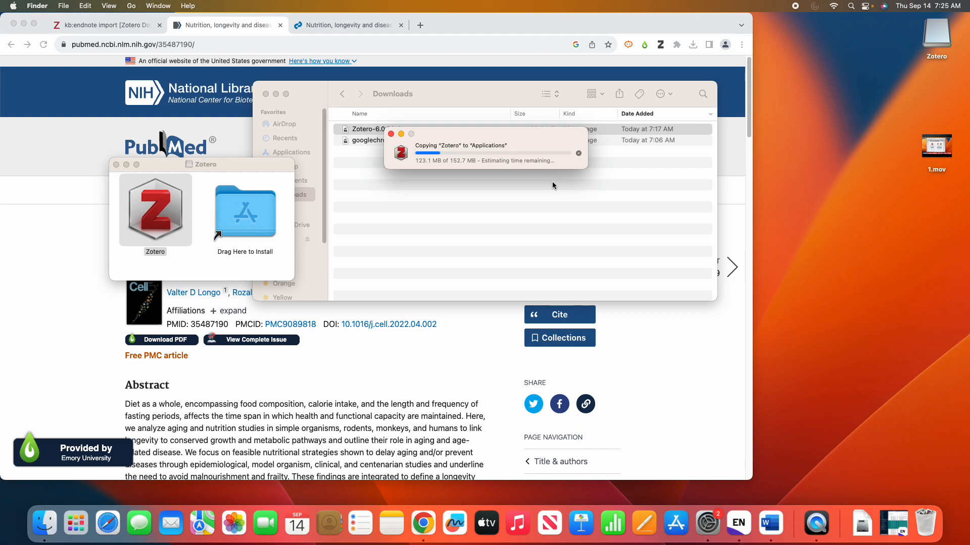
Launch the new Zotero from Applications, confirm opening it, and close the installer windows.
double_click(232, 199)
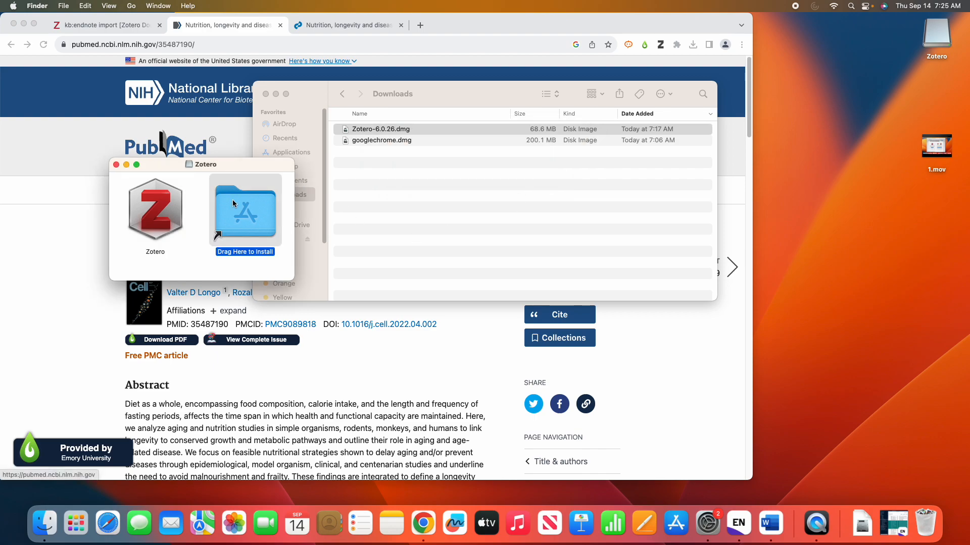
scroll(455, 333, down, 10)
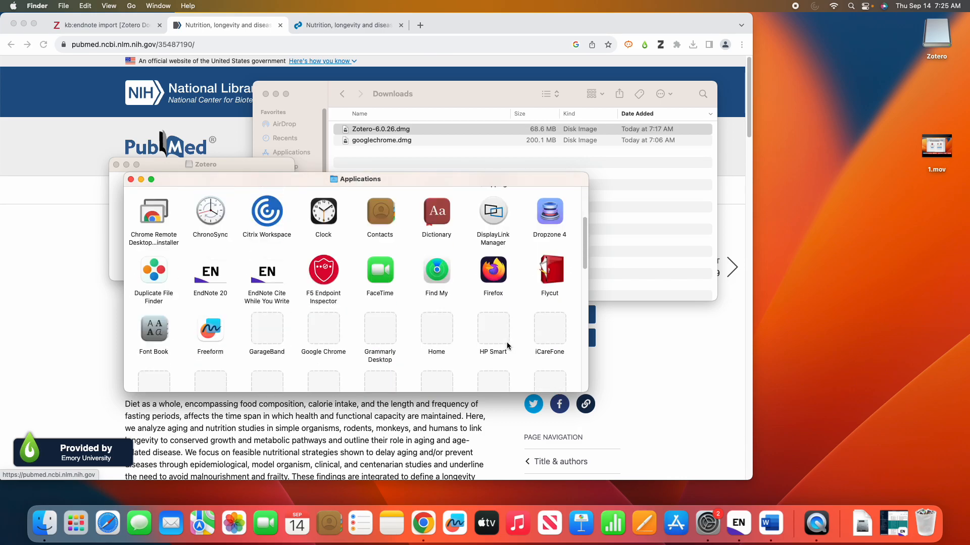
scroll(452, 333, down, 10)
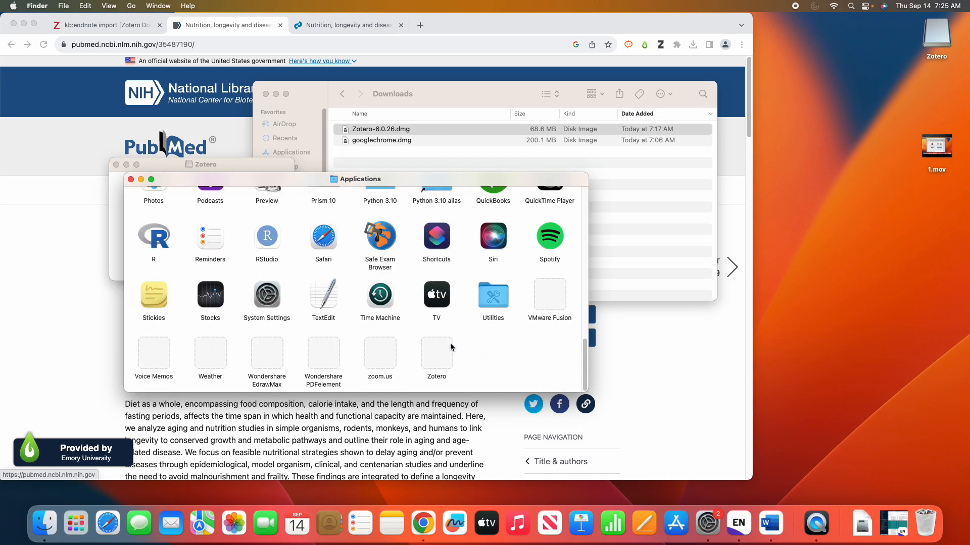
double_click(447, 356)
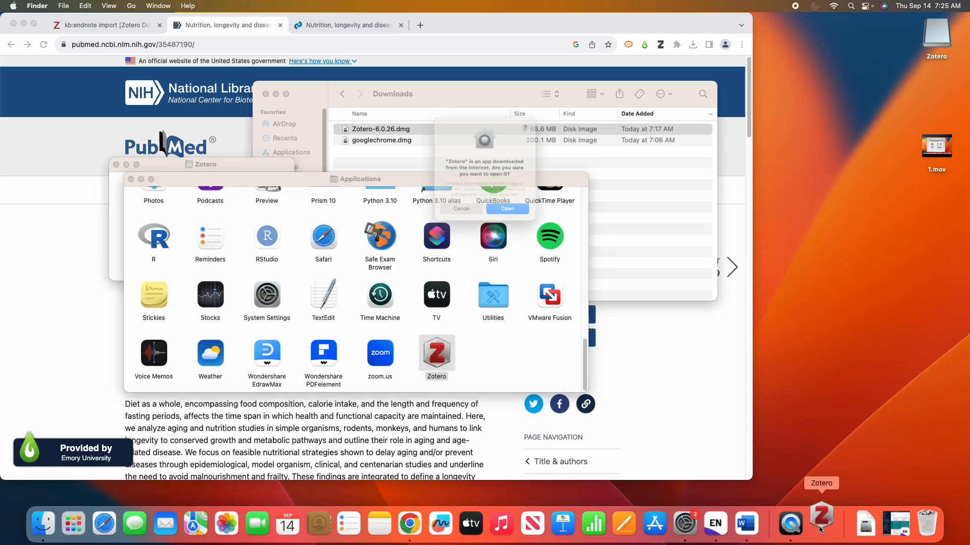
click(514, 221)
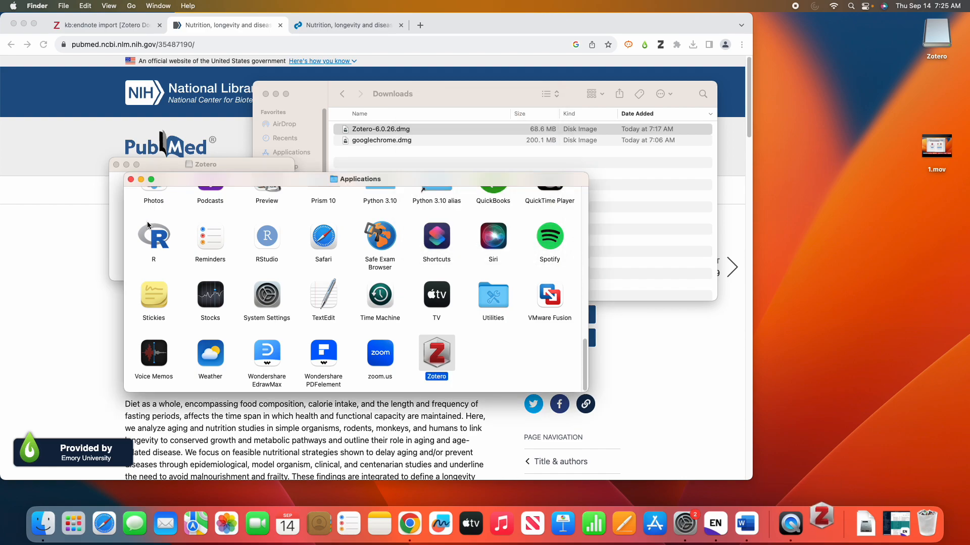
click(131, 179)
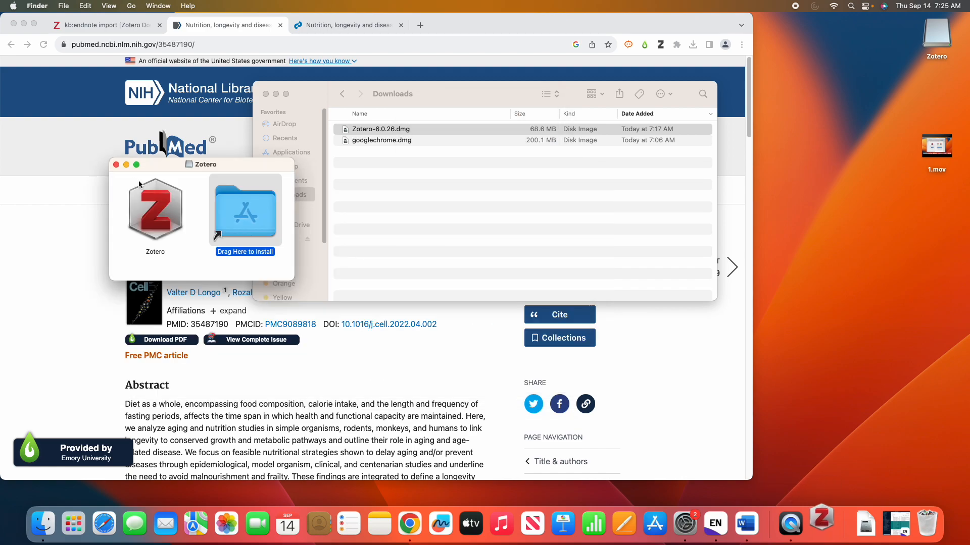
click(116, 165)
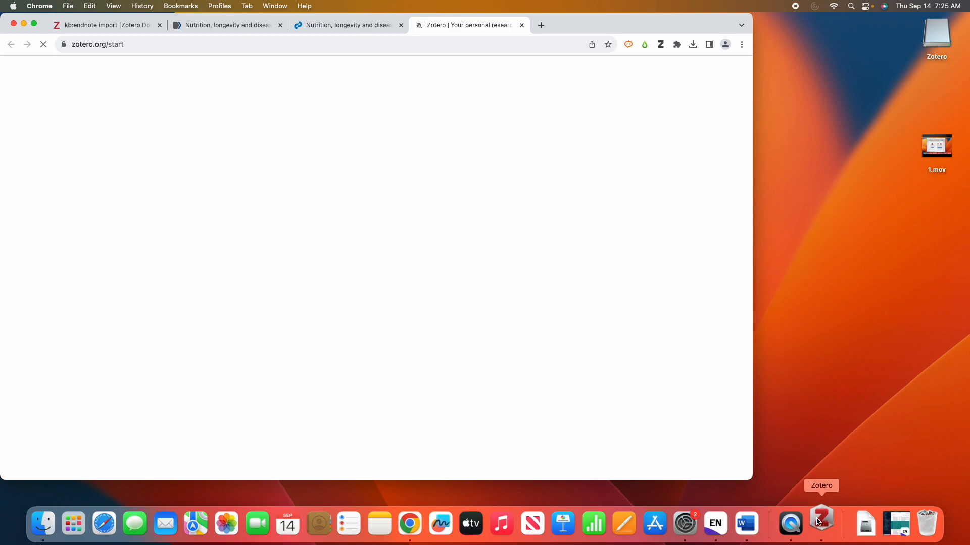
Acknowledge Zotero's Word plugin notice, then quit Microsoft Word, allowing it to control EndNote 20.
click(819, 522)
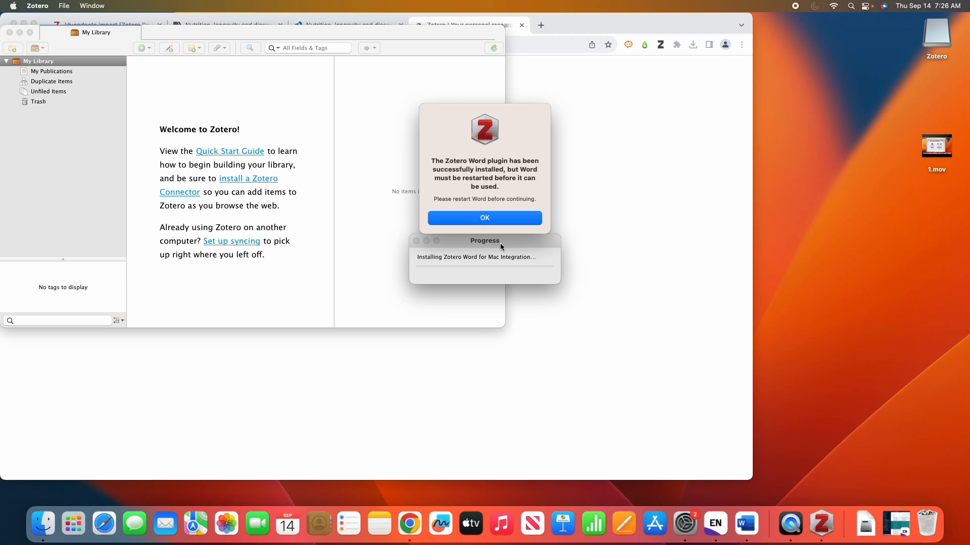
click(468, 218)
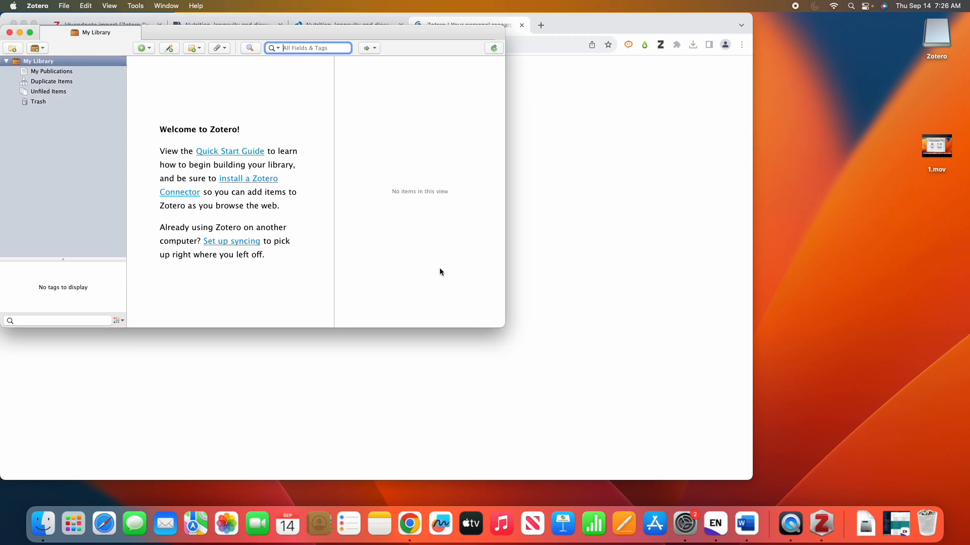
click(746, 524)
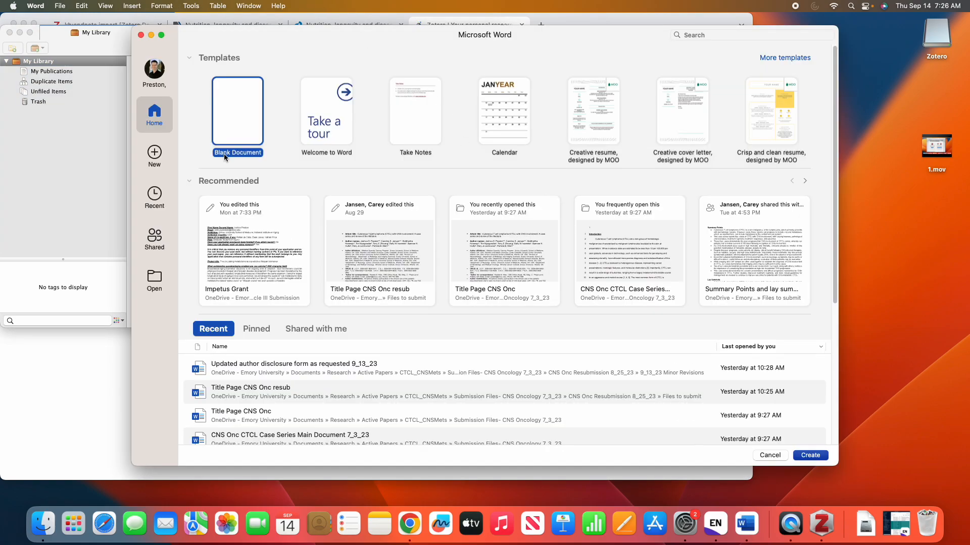
click(769, 455)
right_click(746, 524)
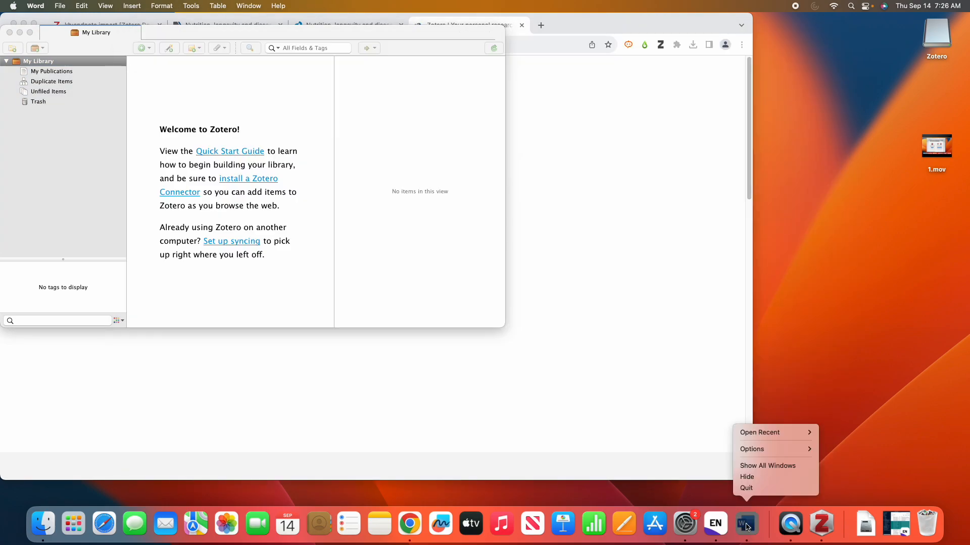
click(759, 488)
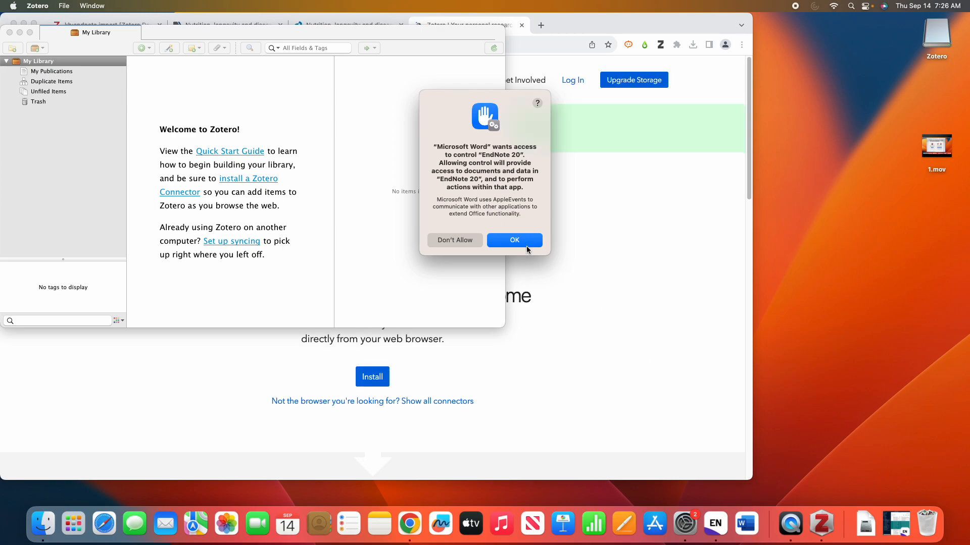
click(525, 242)
Relaunch Word, put it away, and return to Zotero's File menu.
click(741, 525)
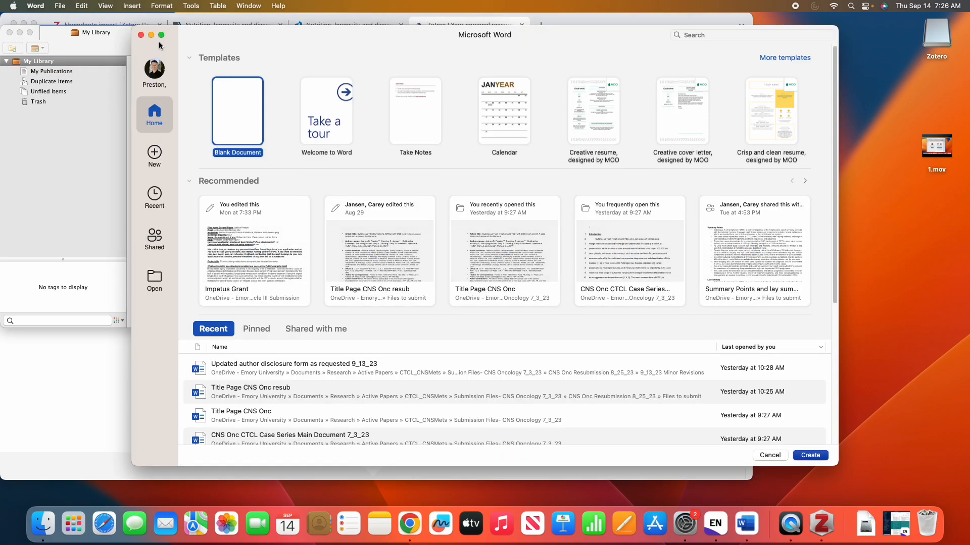
click(151, 35)
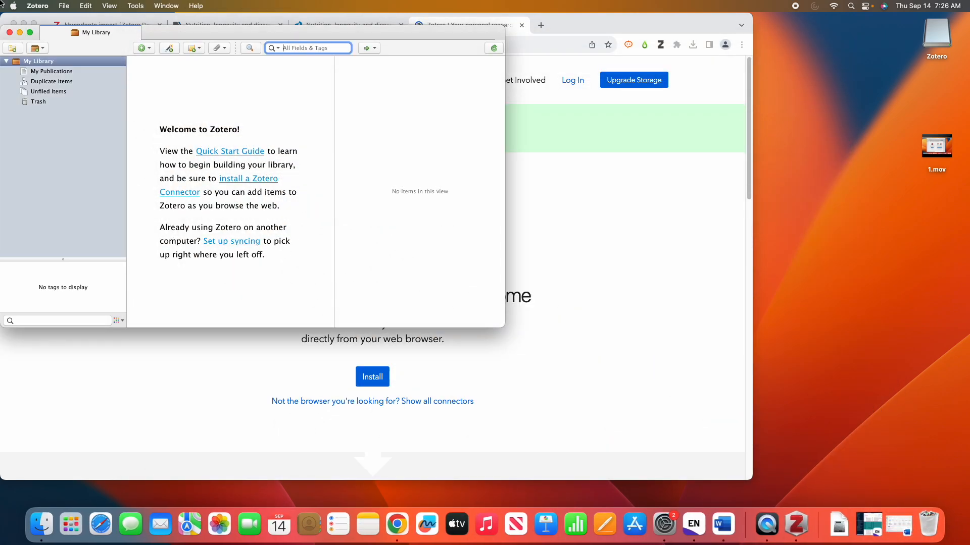
click(66, 5)
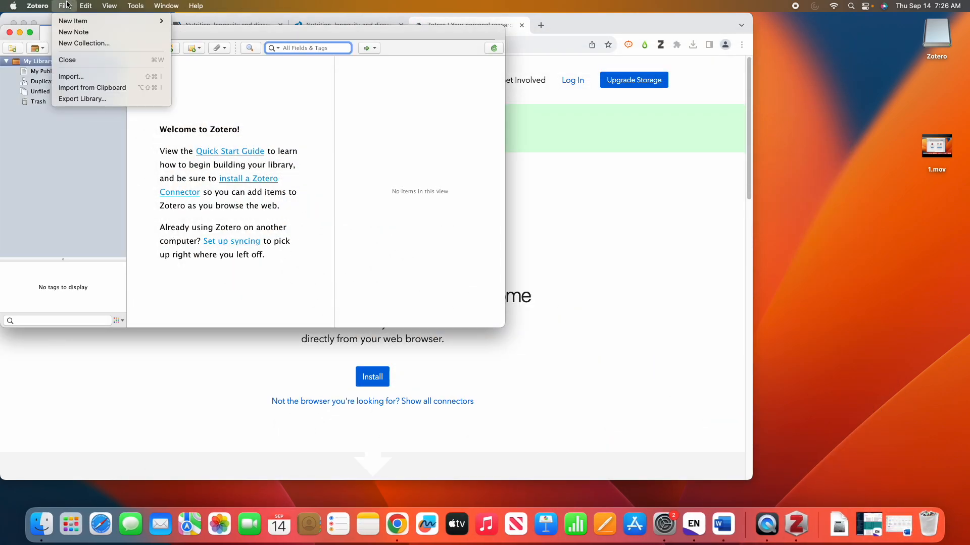
mouse_move(53, 3)
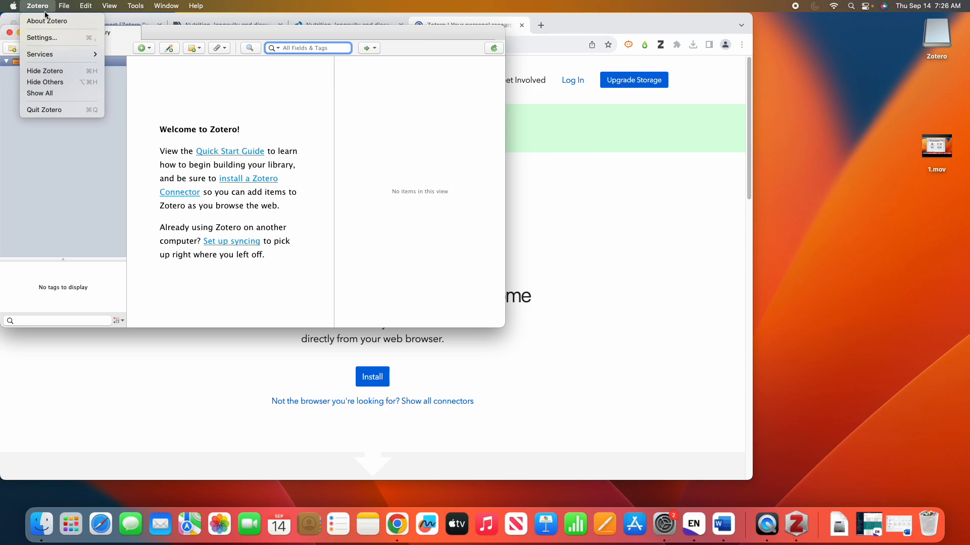
Open Zotero's Sync settings and follow Create Account to the zotero.org Register form's username field.
click(44, 38)
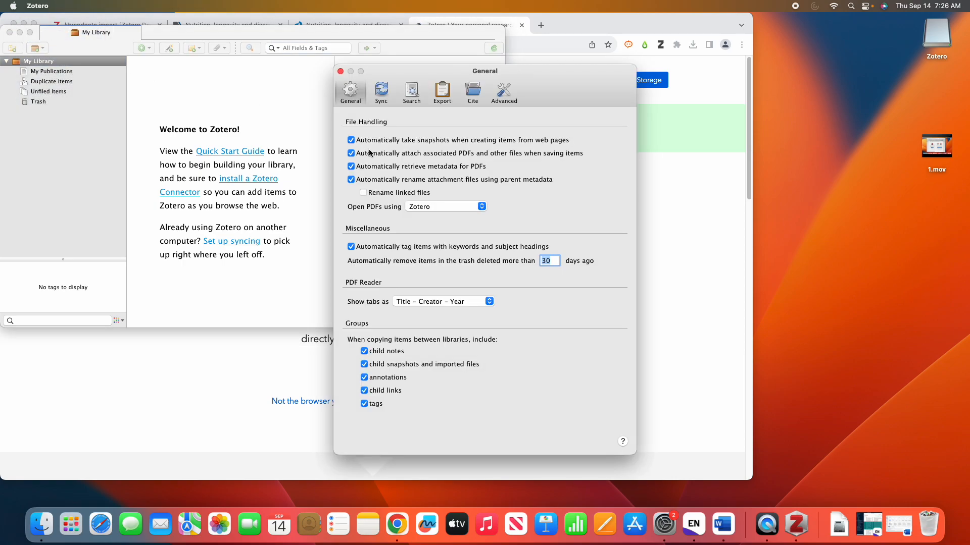
click(378, 92)
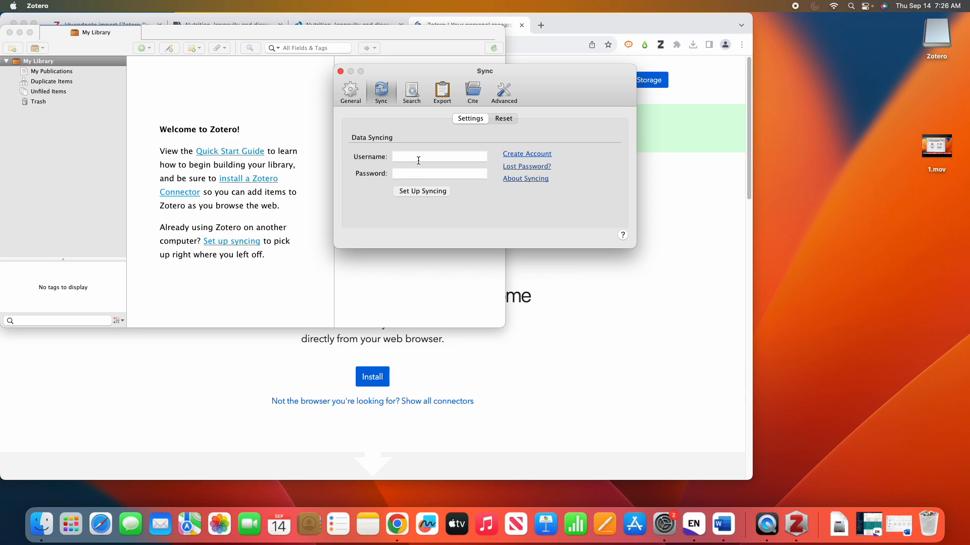
click(530, 154)
click(382, 275)
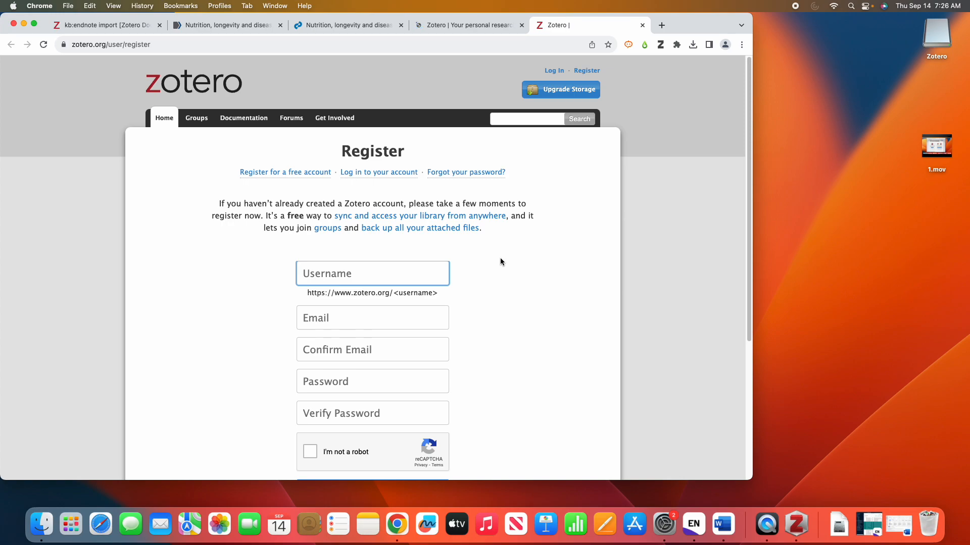
Fill in the username, e-mail, confirmation e-mail, and account password twice on the register form.
text(NHS123)
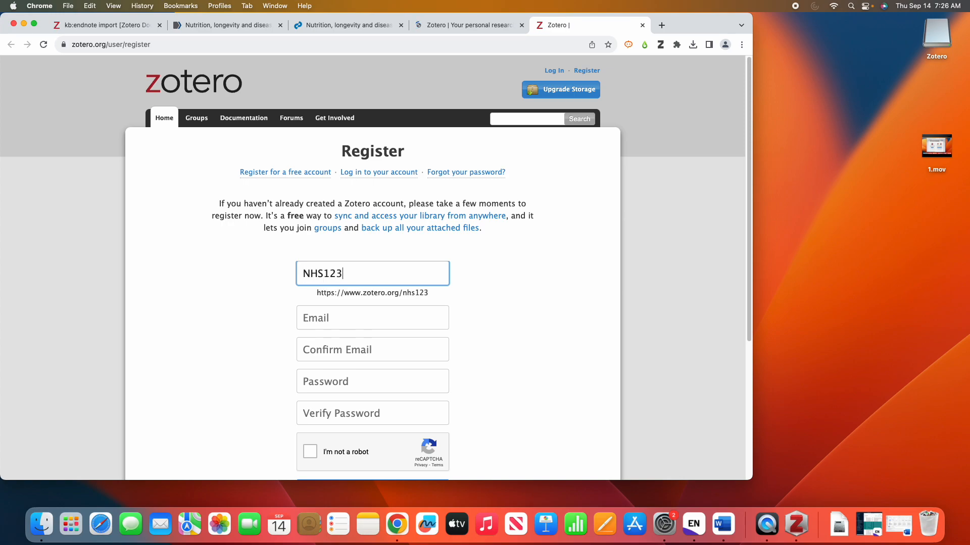
key(Tab)
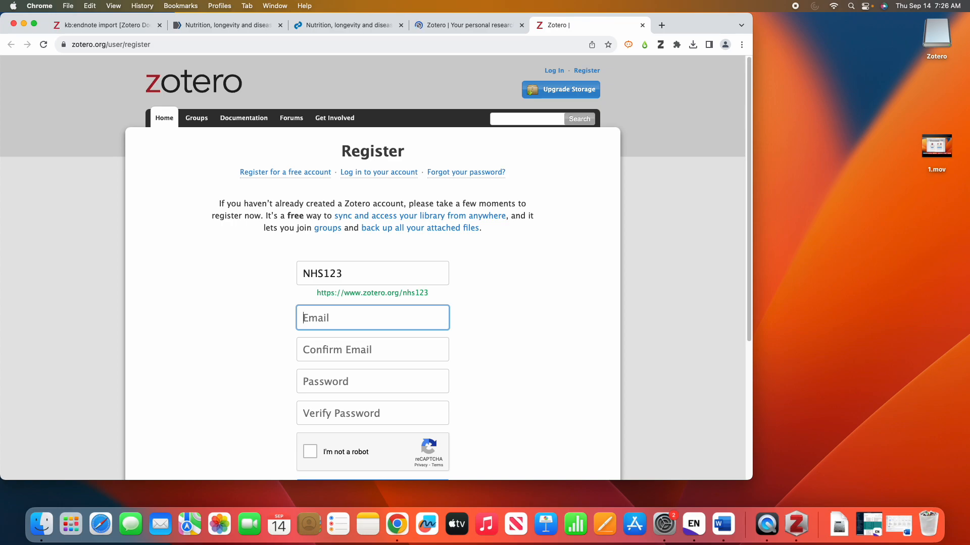
key(Tab)
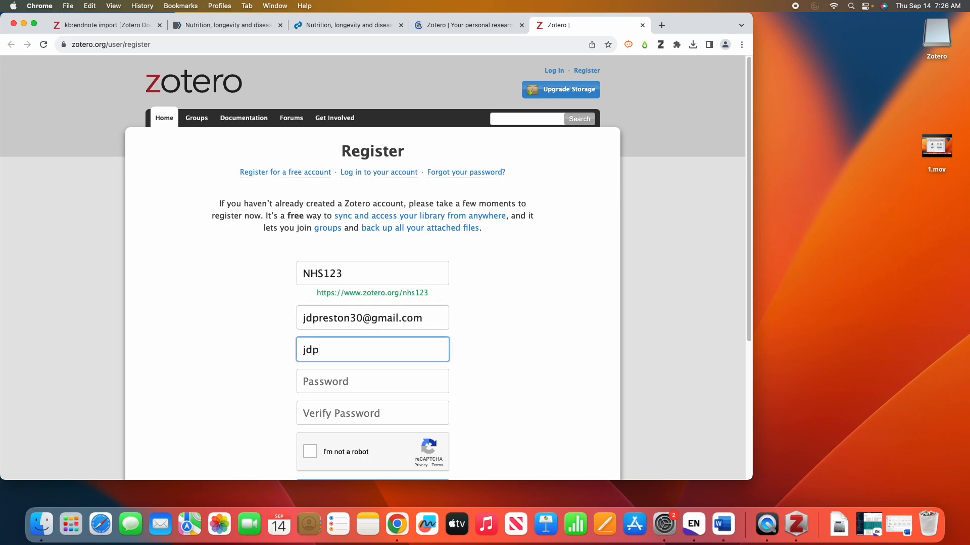
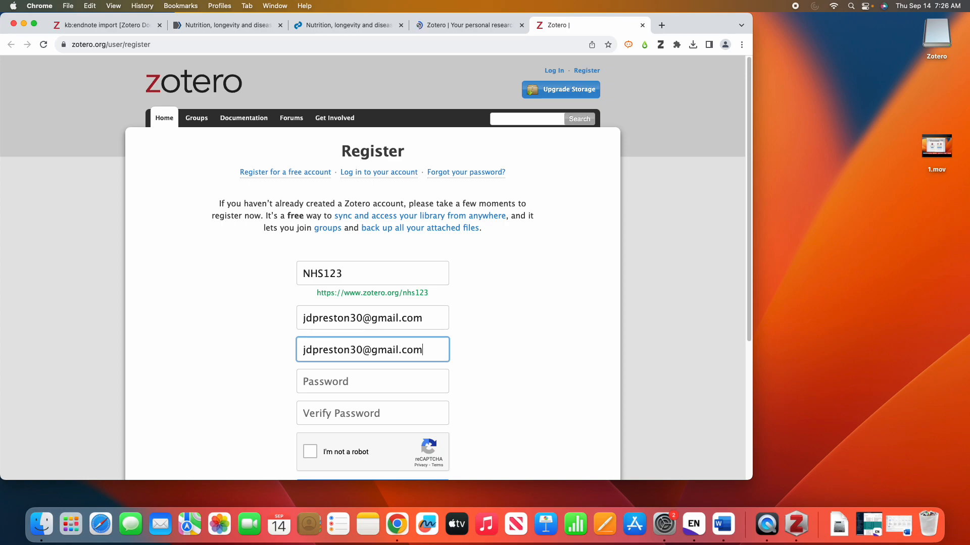
key(Tab)
text(p••••••)
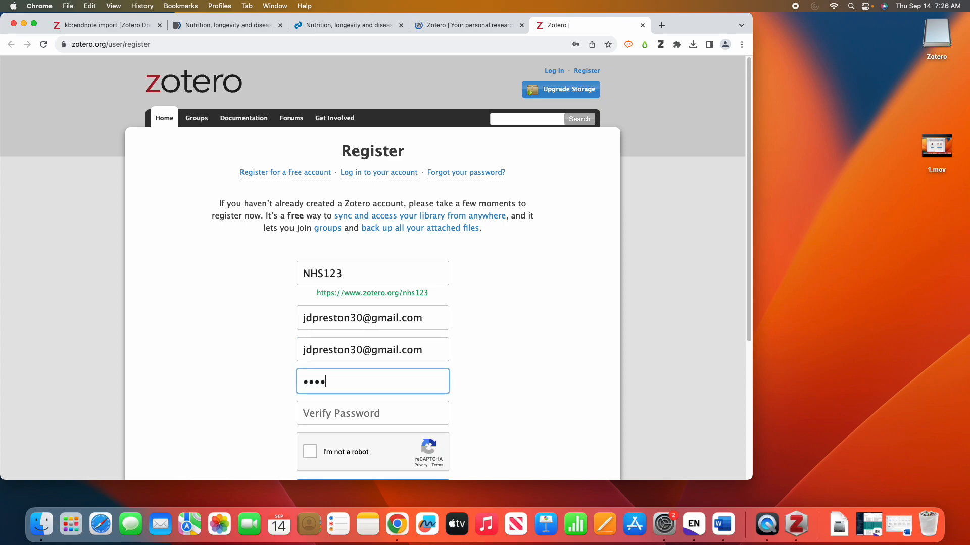
text(•••)
key(Tab)
text(••••••••)
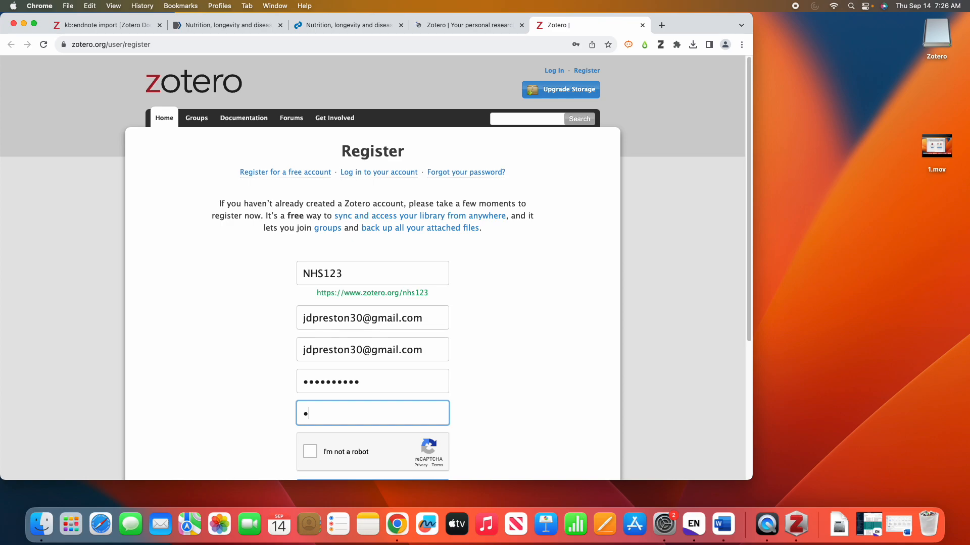
text(••)
Solve the reCAPTCHA car-tile challenge and submit the registration.
click(316, 453)
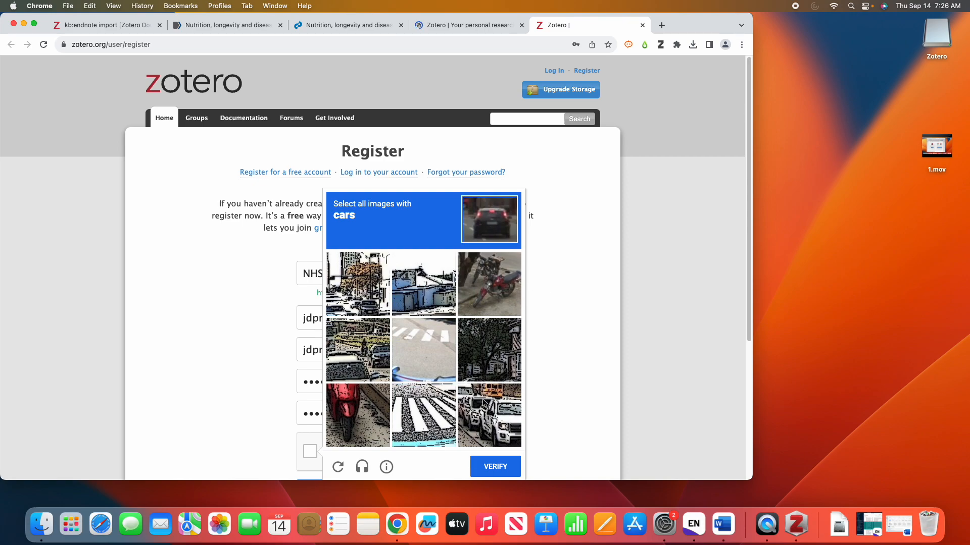
click(486, 428)
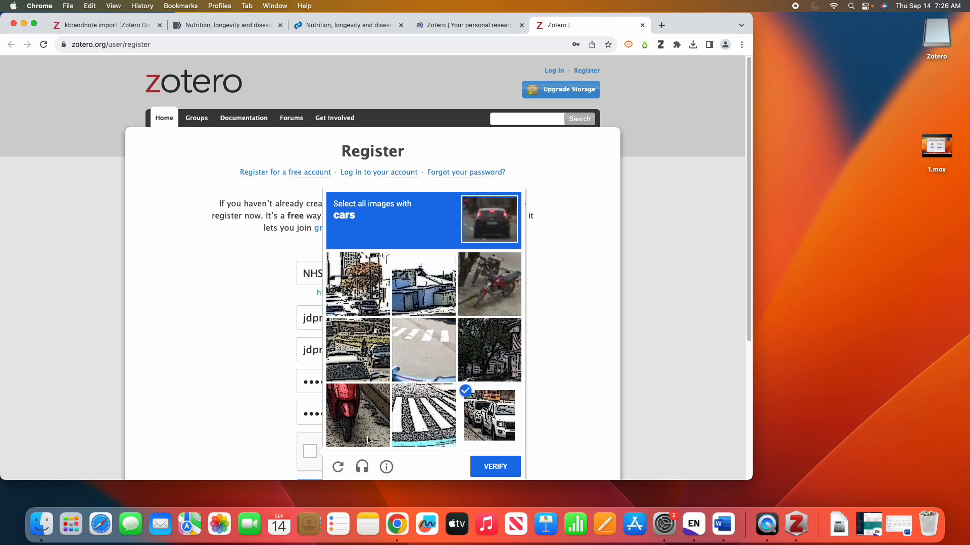
click(366, 374)
click(363, 292)
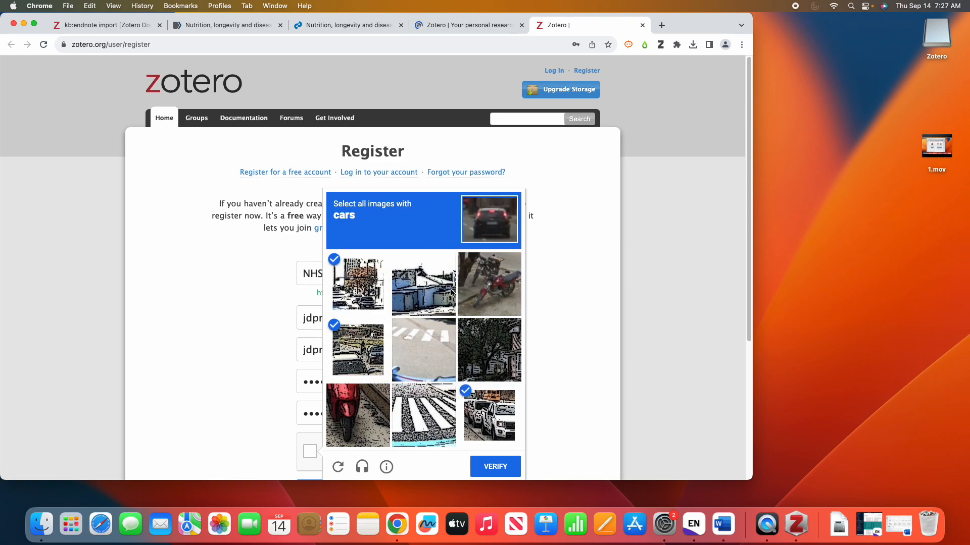
click(491, 418)
click(491, 418)
click(505, 466)
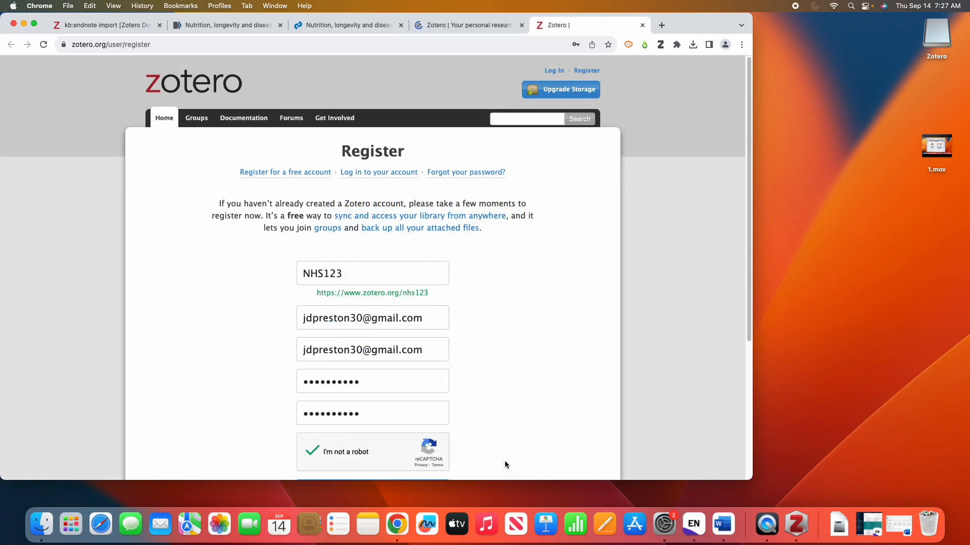
scroll(504, 460, down, 5)
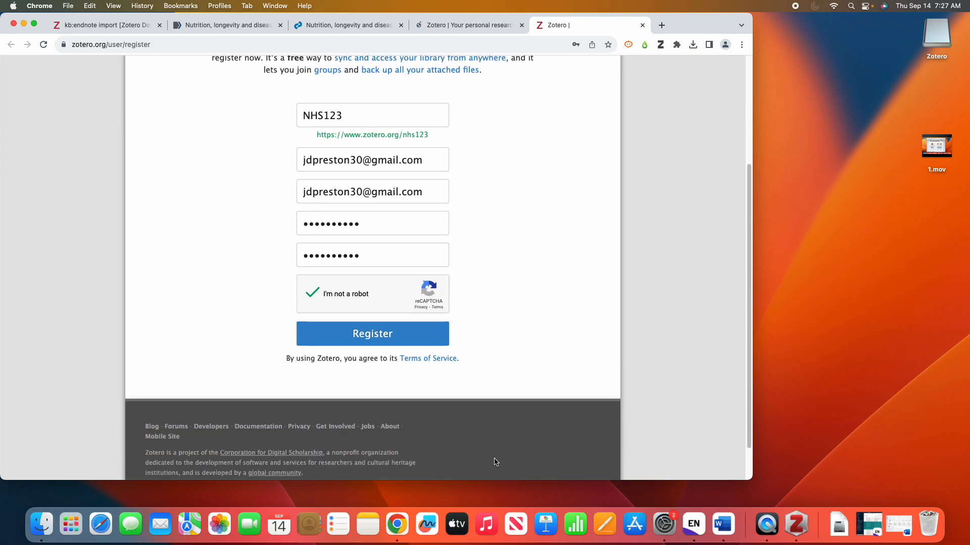
click(417, 334)
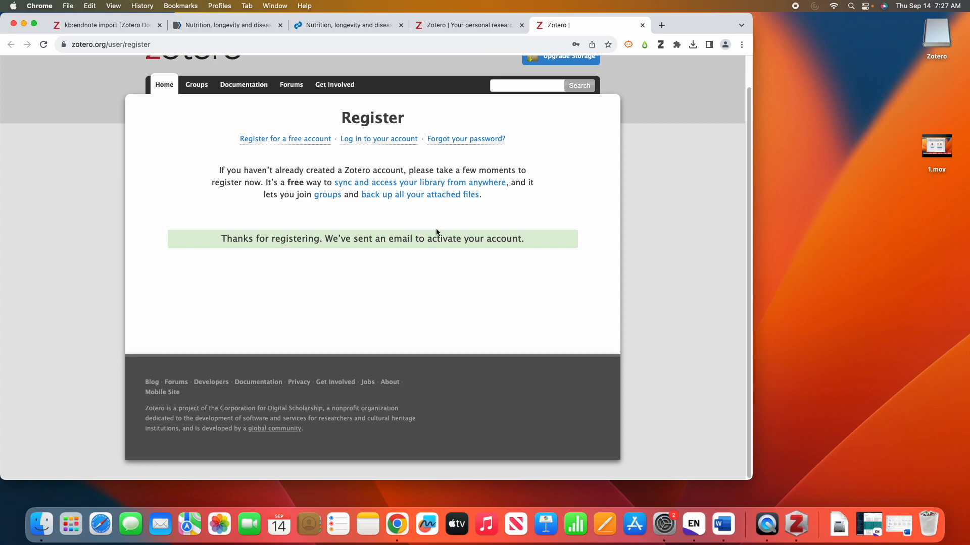
Close the registration and Zotero start page tabs, moving Chrome aside to reveal Zotero.
click(642, 25)
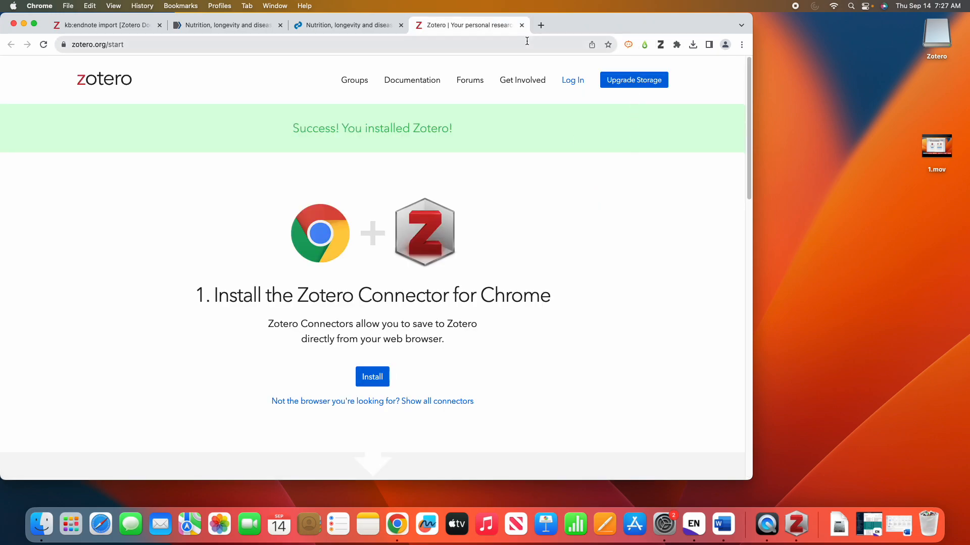
drag(582, 27, 652, 31)
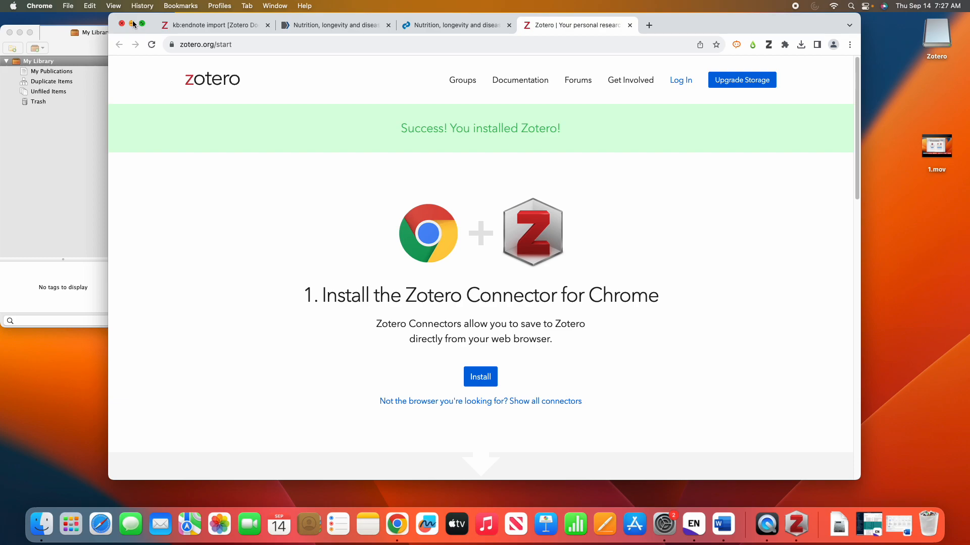
scroll(303, 241, down, 3)
scroll(304, 244, up, 3)
click(629, 26)
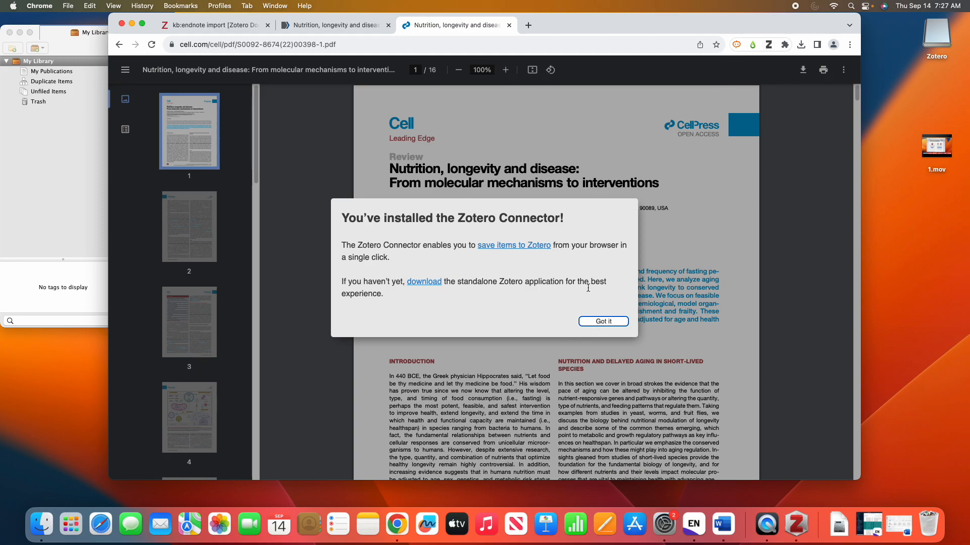
Save the Cell PDF article to My Library with the Zotero Connector and check it in Zotero.
click(604, 322)
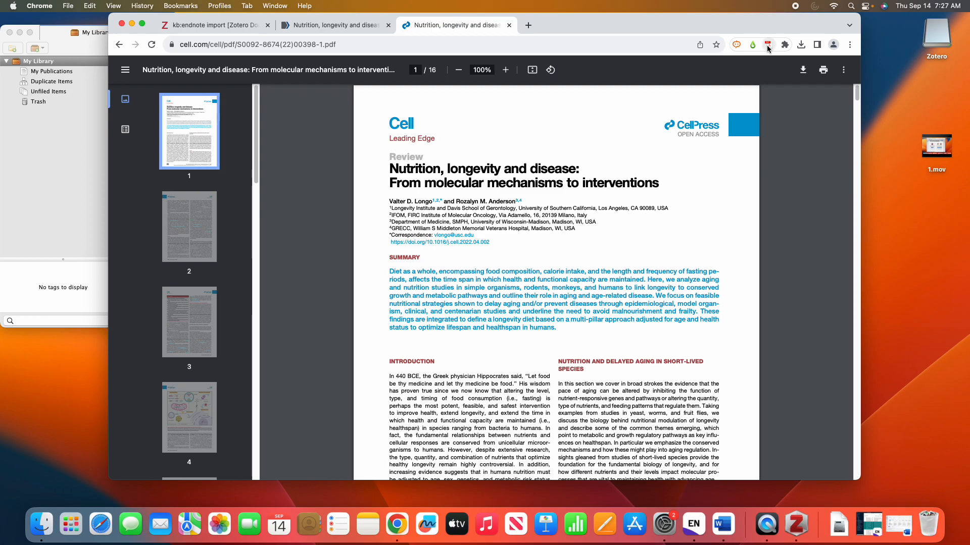
click(767, 46)
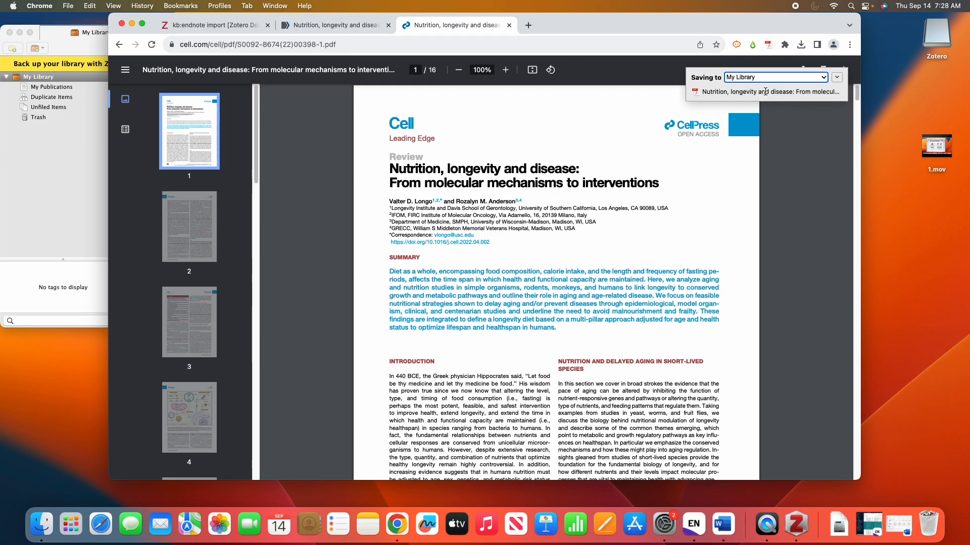
click(748, 81)
click(758, 86)
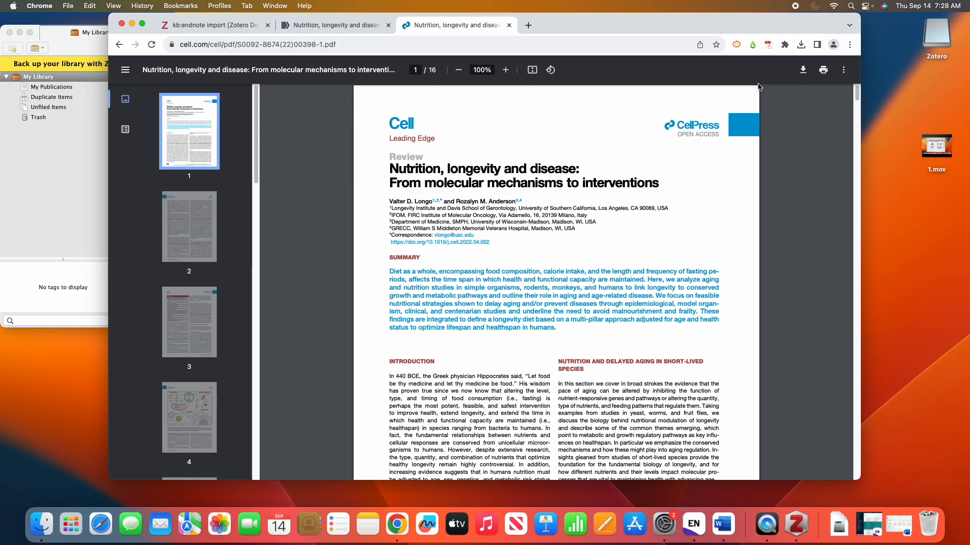
click(64, 189)
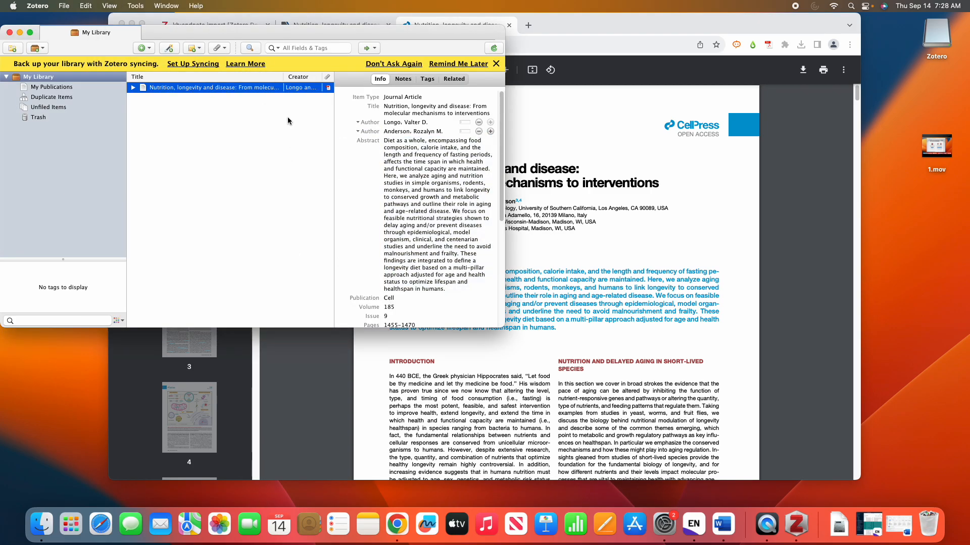
click(133, 88)
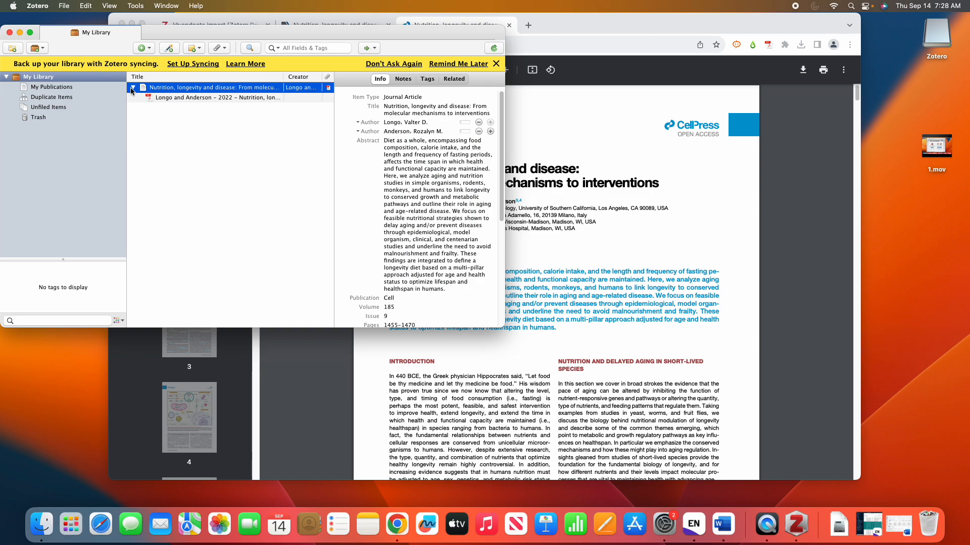
click(621, 235)
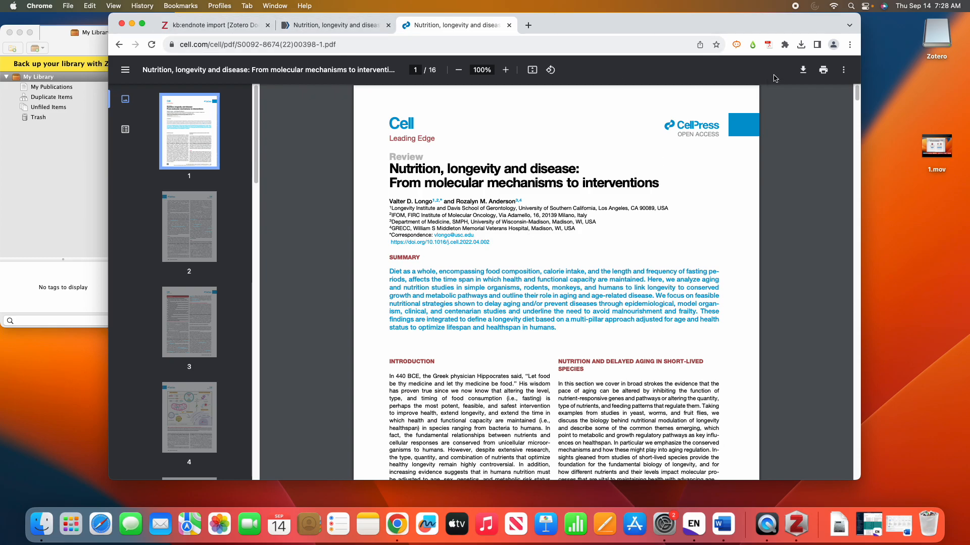
Download PIIS0092867422003981.pdf to Downloads and drag it from Chrome's downloads into Zotero's item list.
click(802, 71)
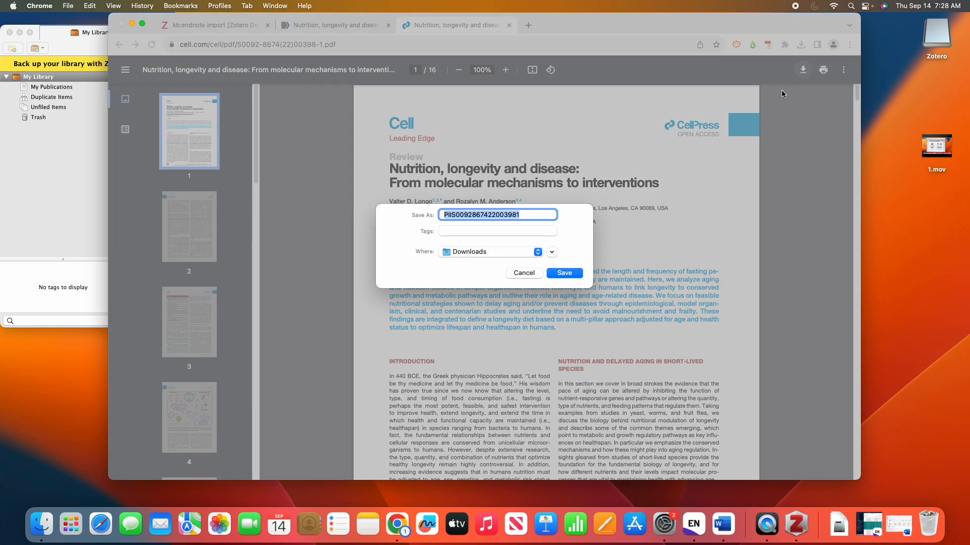
click(572, 274)
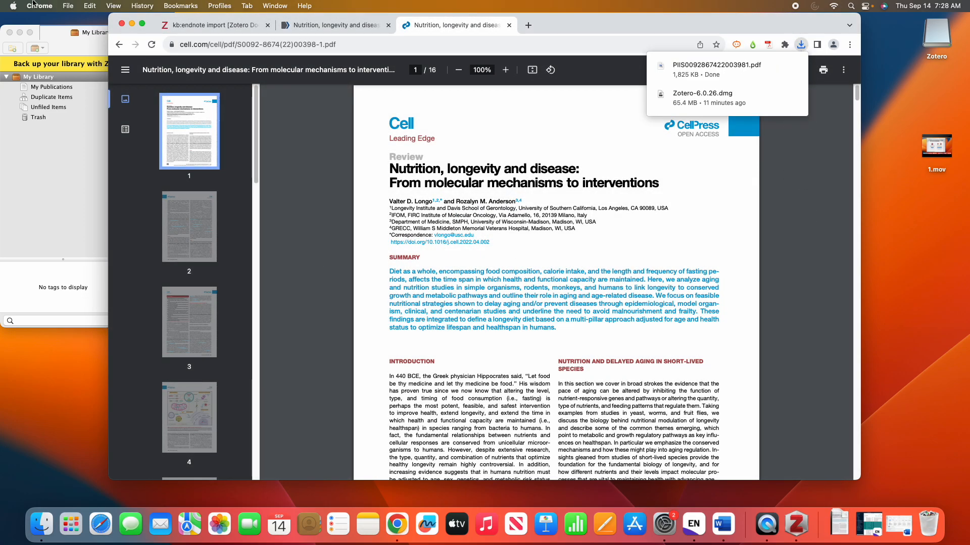
drag(112, 18, 449, 18)
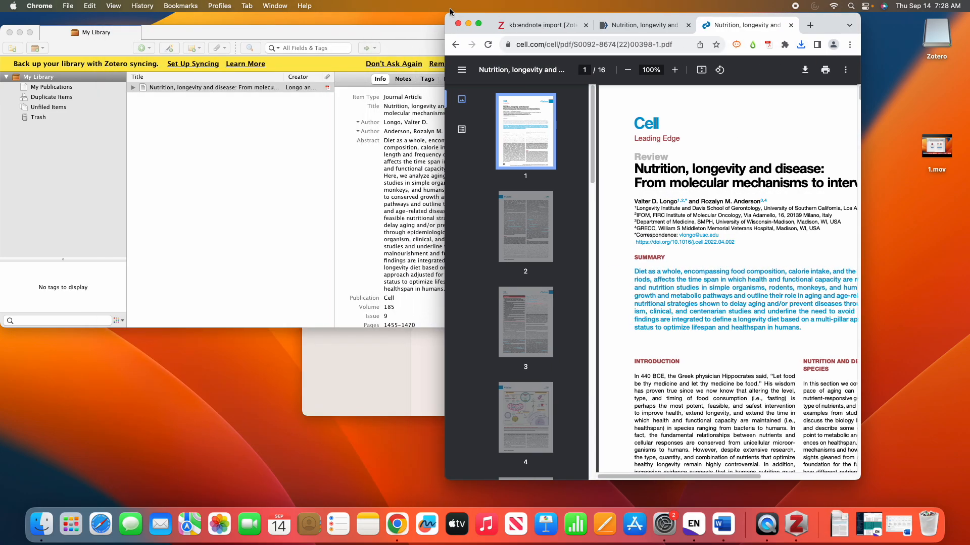
click(802, 45)
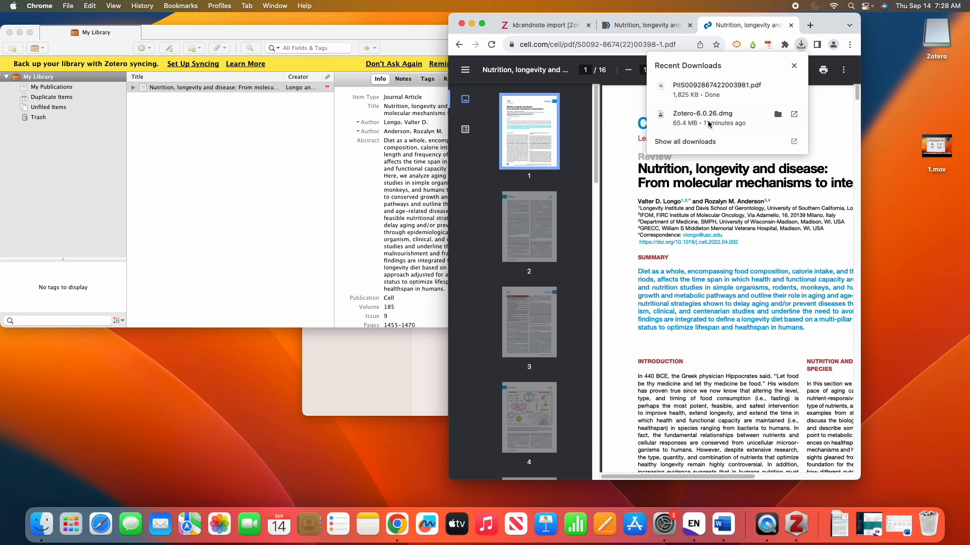
drag(661, 90, 322, 293)
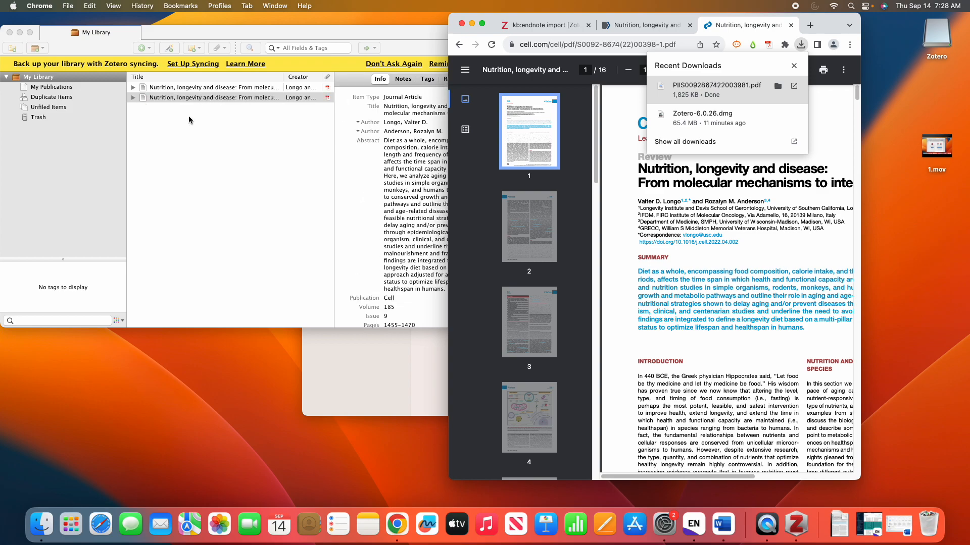
click(196, 203)
Select both Nutrition entries under Duplicate Items and merge the 2 items.
click(59, 100)
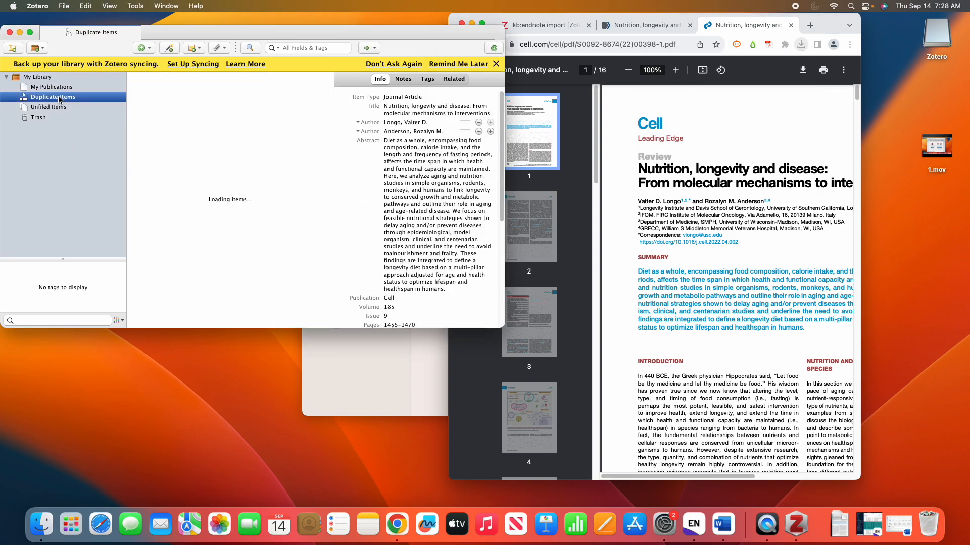
click(177, 98)
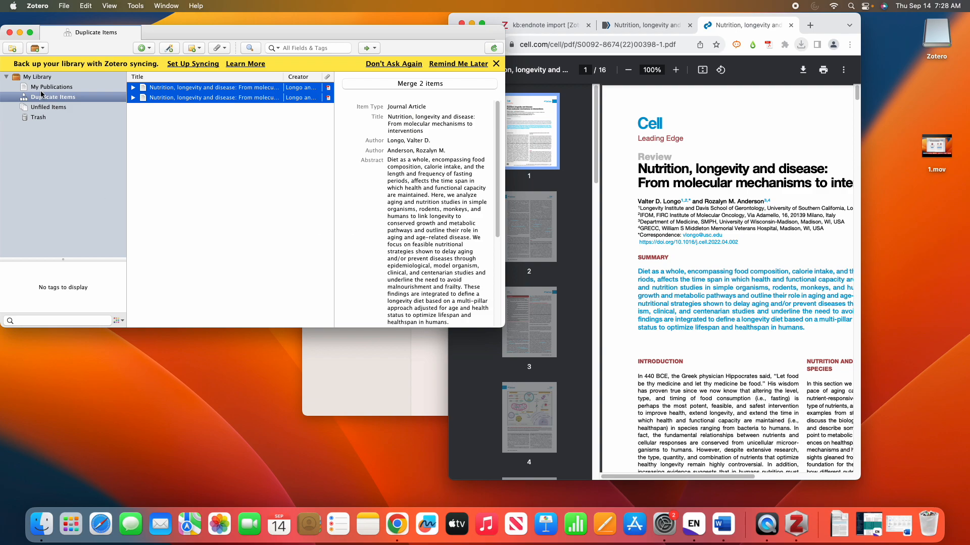
click(393, 87)
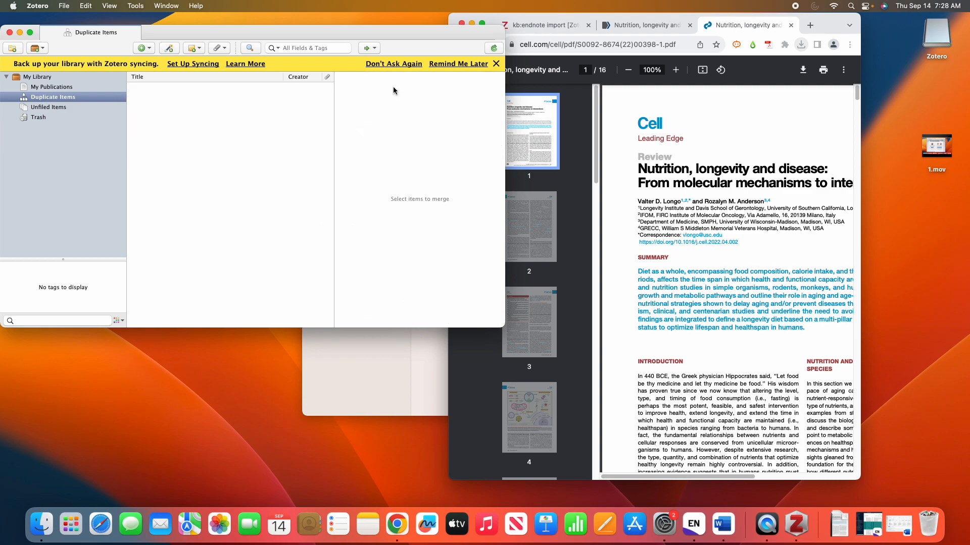
Check that My Library holds one Nutrition item with its PDF, then bring up the PDF Library folder.
click(36, 87)
click(26, 77)
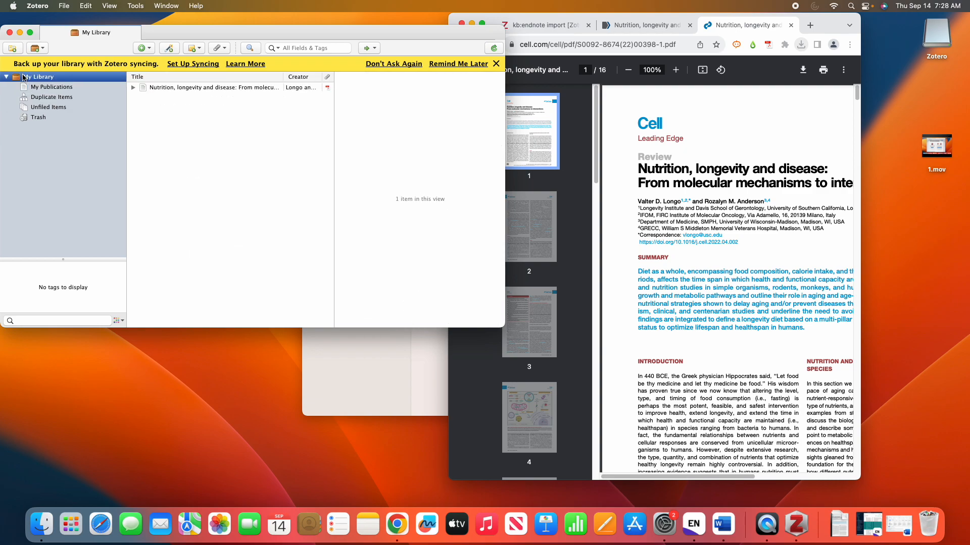
click(133, 87)
click(133, 87)
click(732, 178)
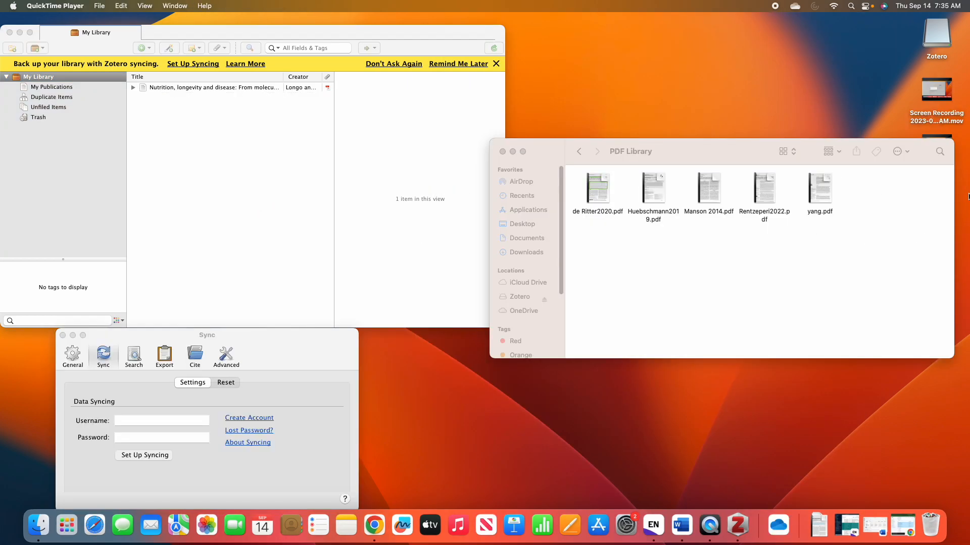
click(890, 212)
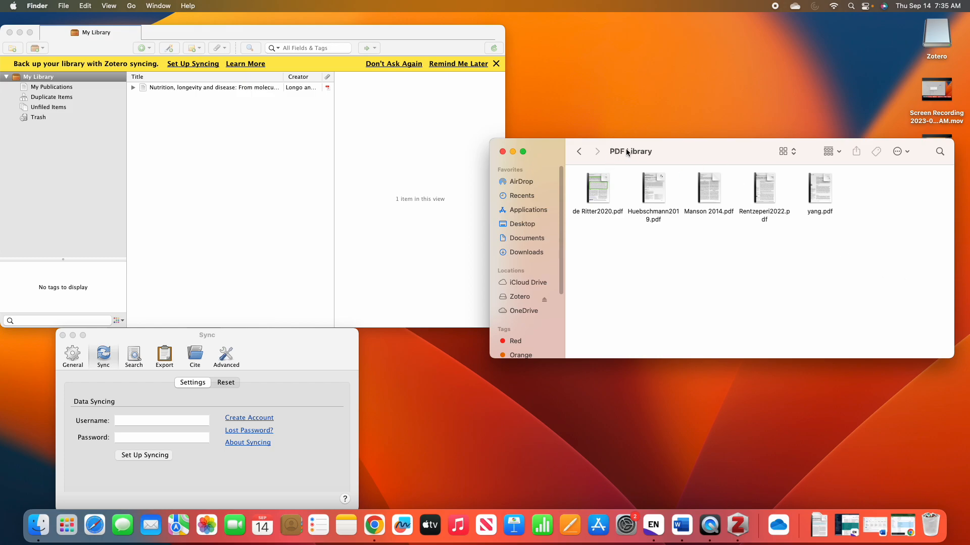
Place the PDF Library window beside Zotero and drag all five PDFs into the library.
drag(683, 151, 637, 109)
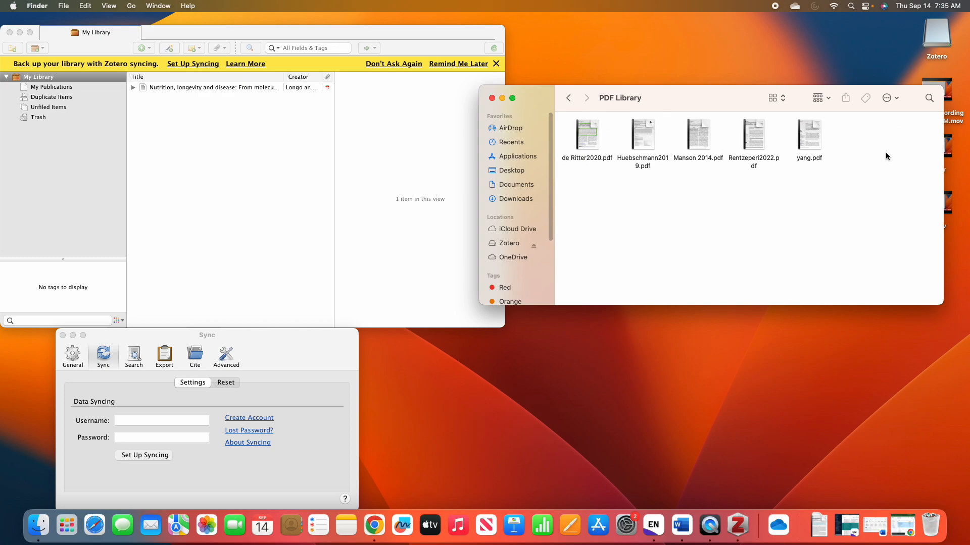
drag(876, 187, 563, 117)
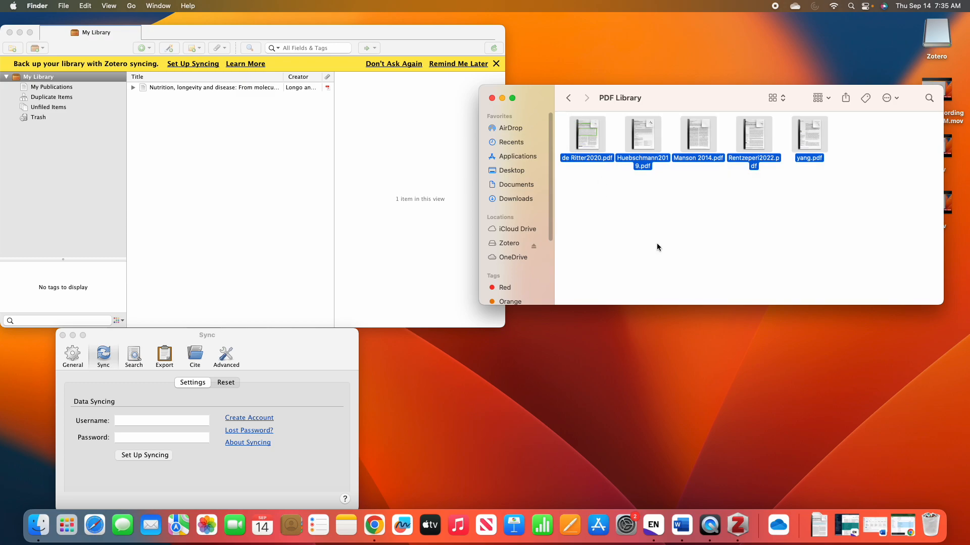
click(834, 217)
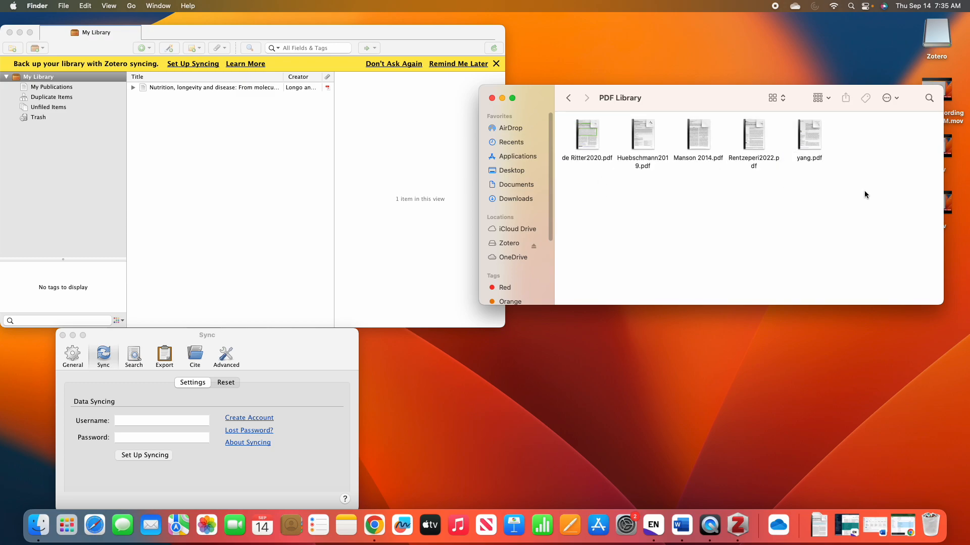
click(62, 5)
click(273, 215)
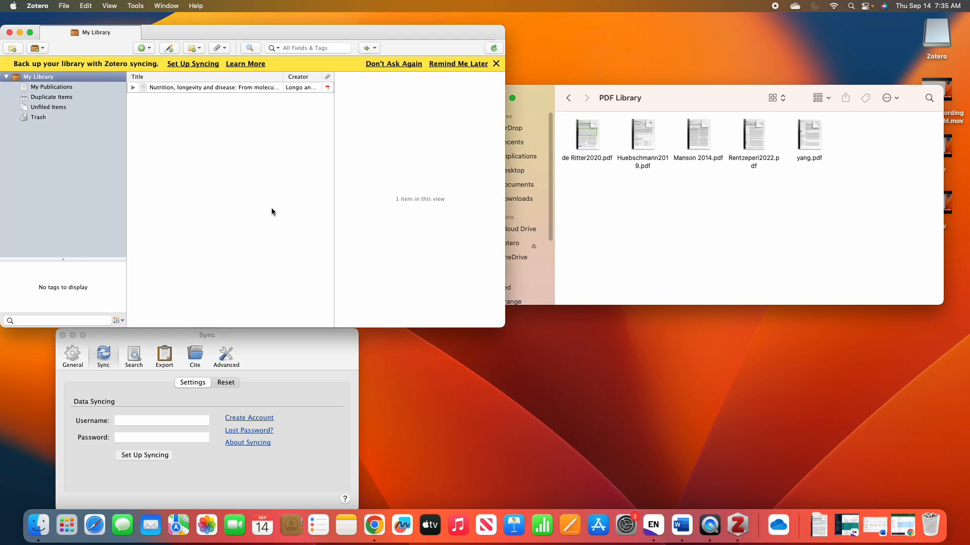
click(68, 2)
click(752, 137)
click(822, 213)
drag(843, 197, 202, 146)
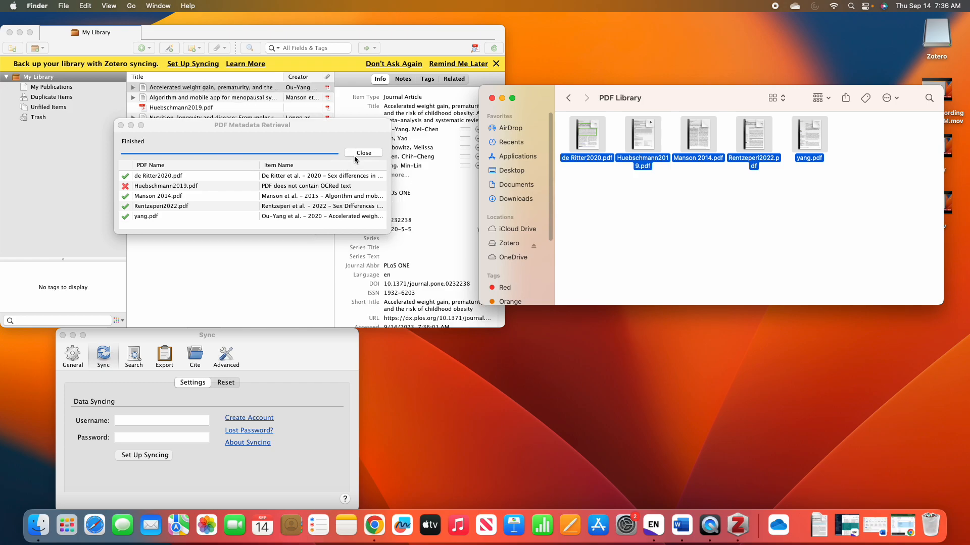
Close the metadata retrieval report, enlarge Zotero, and review the new items, expanding the vascular disease PDF.
click(363, 153)
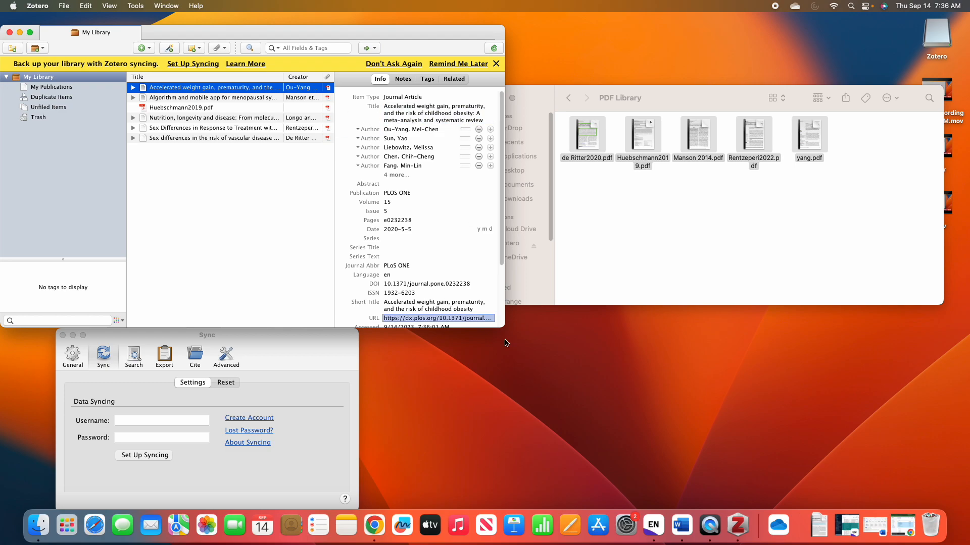
drag(505, 328, 670, 429)
click(251, 118)
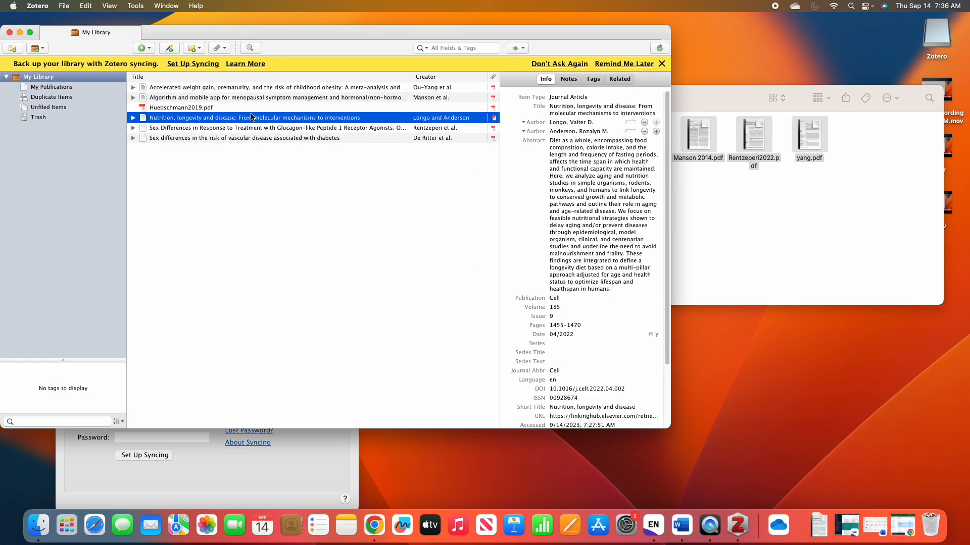
click(267, 130)
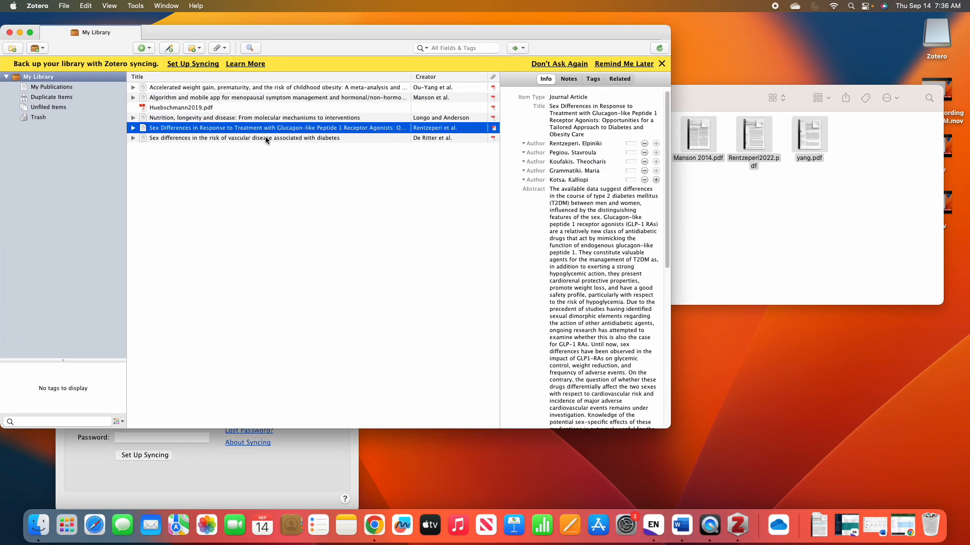
click(266, 137)
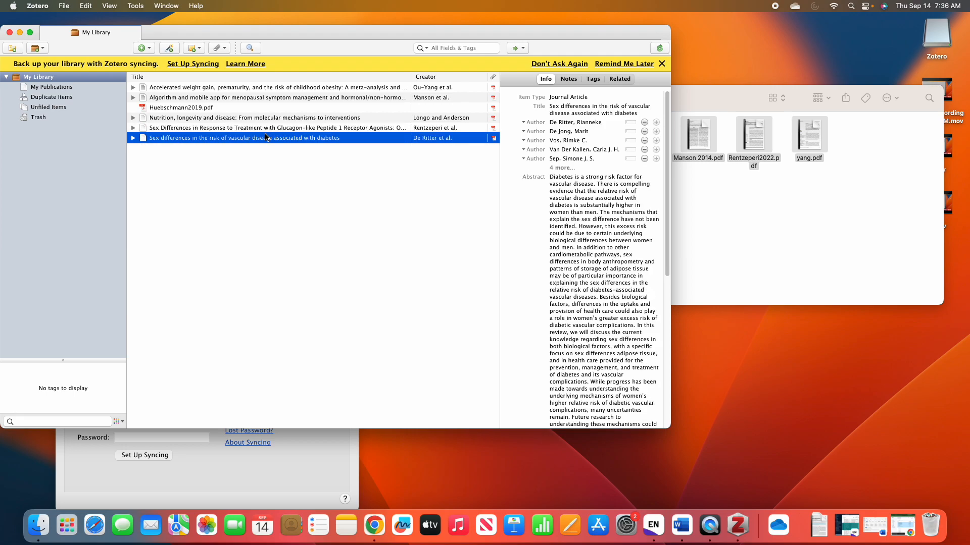
click(132, 138)
Open the De Ritter 2020 vascular disease PDF, then review other My Library items and its metadata.
double_click(186, 149)
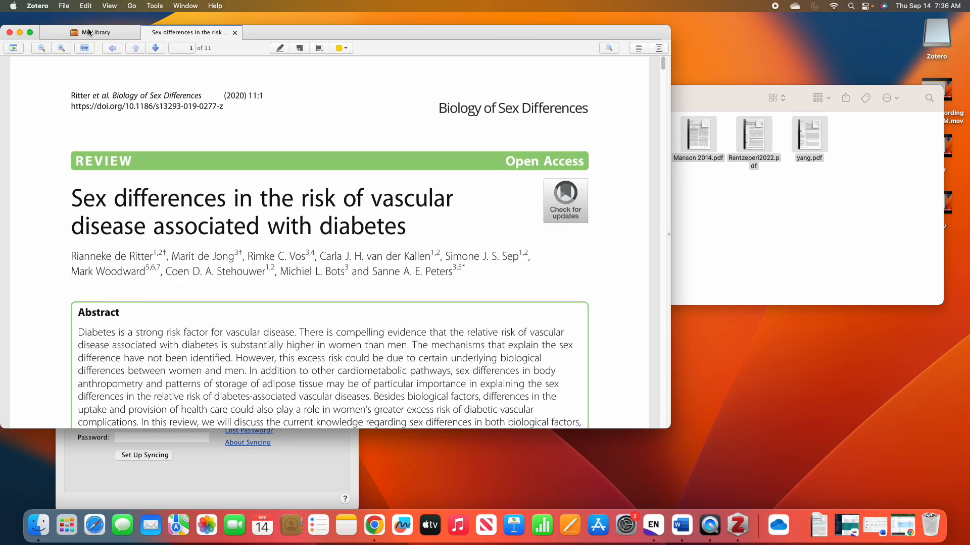
click(89, 32)
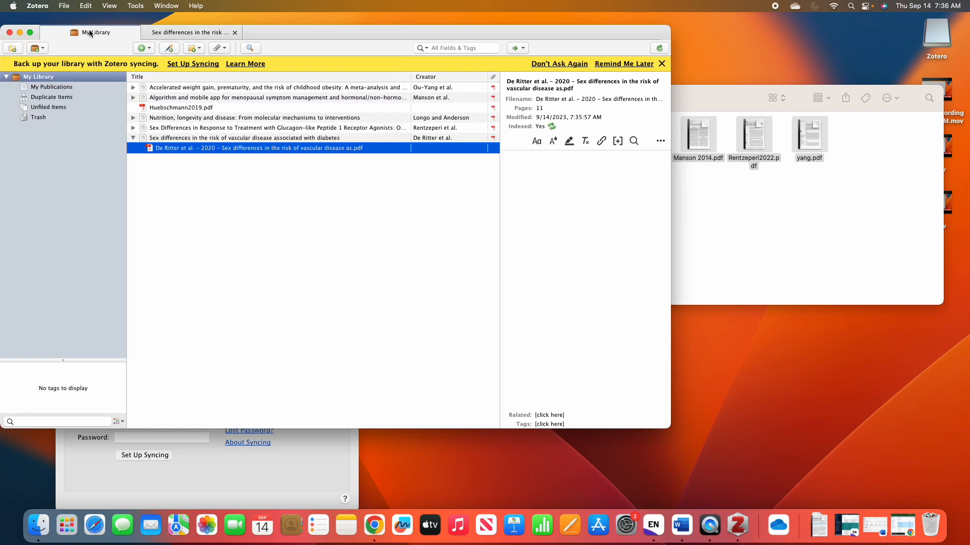
click(168, 128)
click(167, 110)
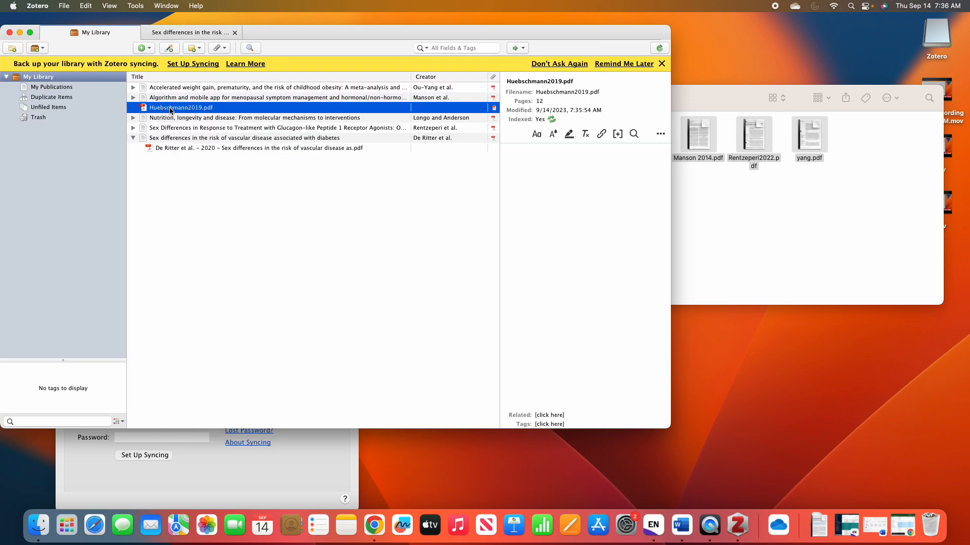
click(305, 140)
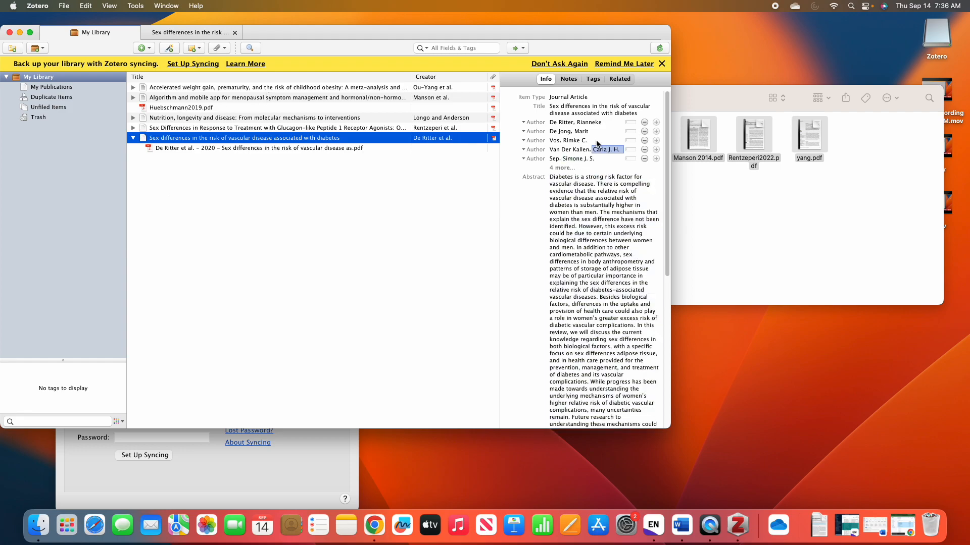
click(636, 112)
Highlight a passage of the De Ritter abstract in yellow.
click(190, 32)
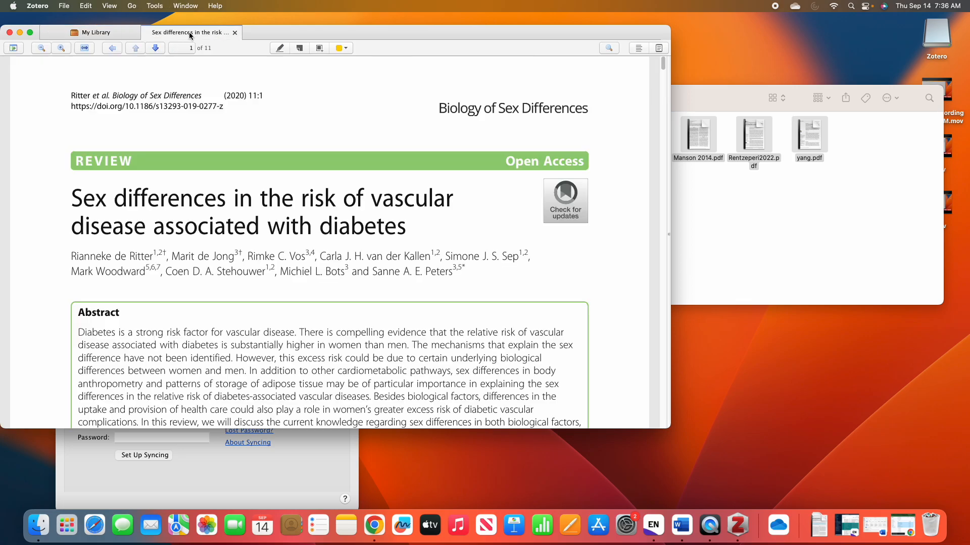
scroll(311, 274, down, 5)
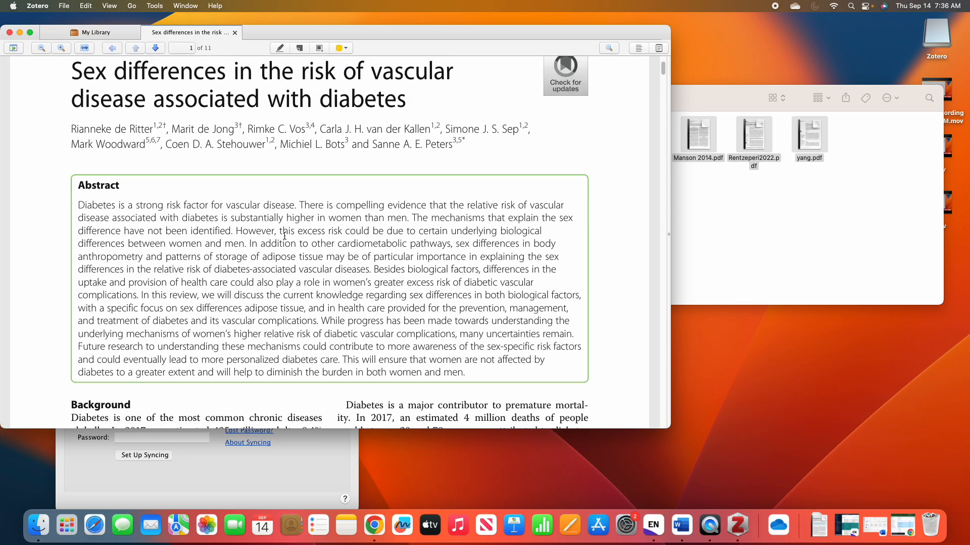
scroll(406, 344, down, 2)
scroll(403, 336, up, 4)
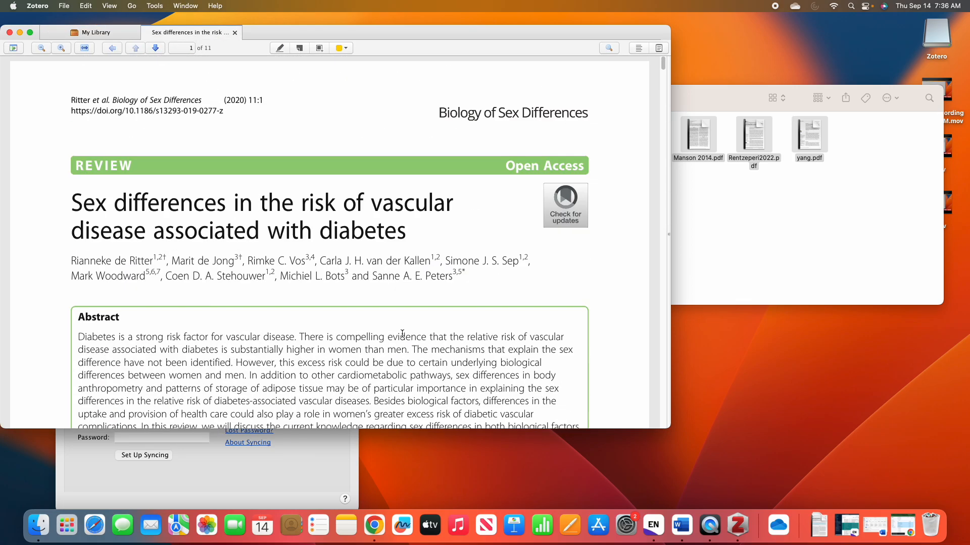
click(278, 48)
drag(456, 309, 232, 271)
Add a sticky note in the abstract and mark an area around words in the Background paragraph.
scroll(301, 58, down, 8)
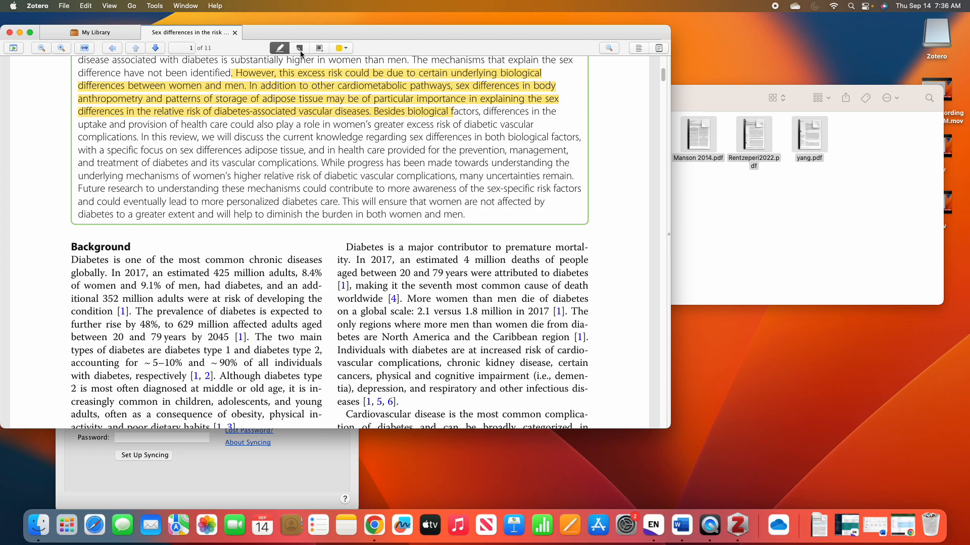
click(300, 48)
click(348, 173)
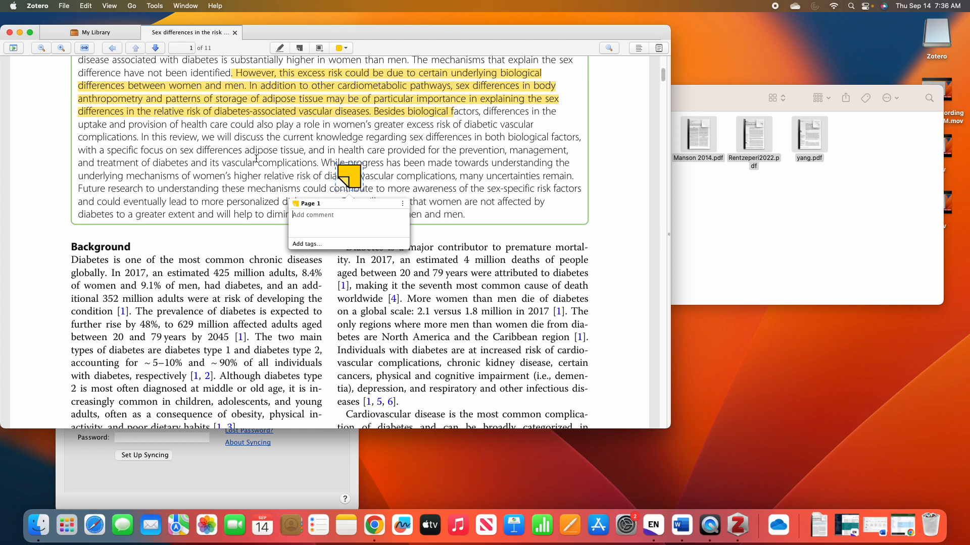
click(320, 48)
drag(297, 290, 239, 281)
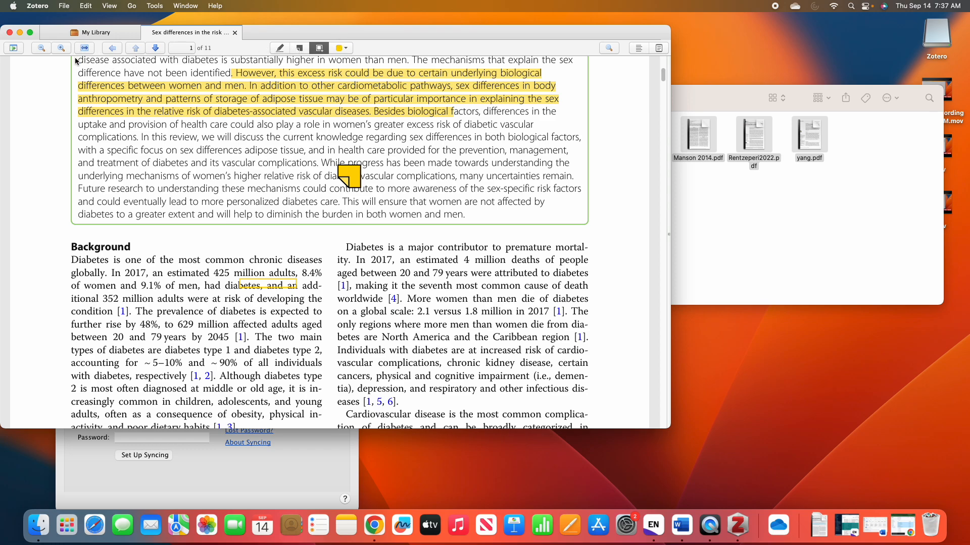
scroll(448, 221, up, 5)
scroll(447, 220, down, 3)
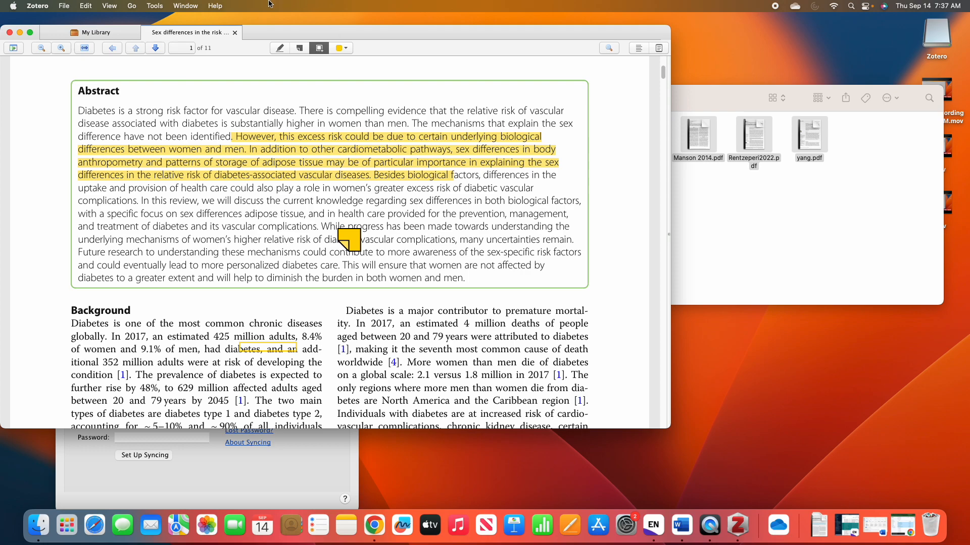
Close the Zotero PDF tab and bring the EndNote 20 JDP.enl library to the front.
click(235, 33)
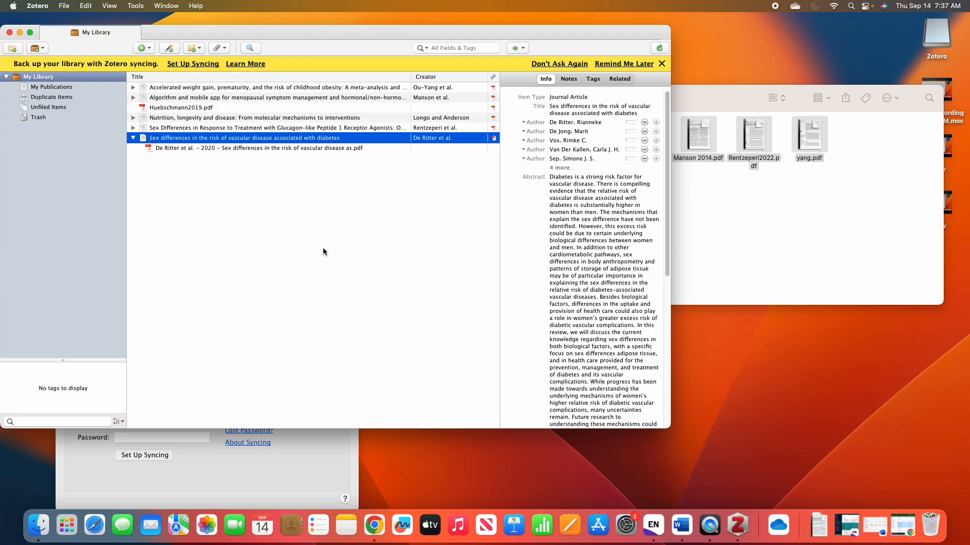
click(653, 525)
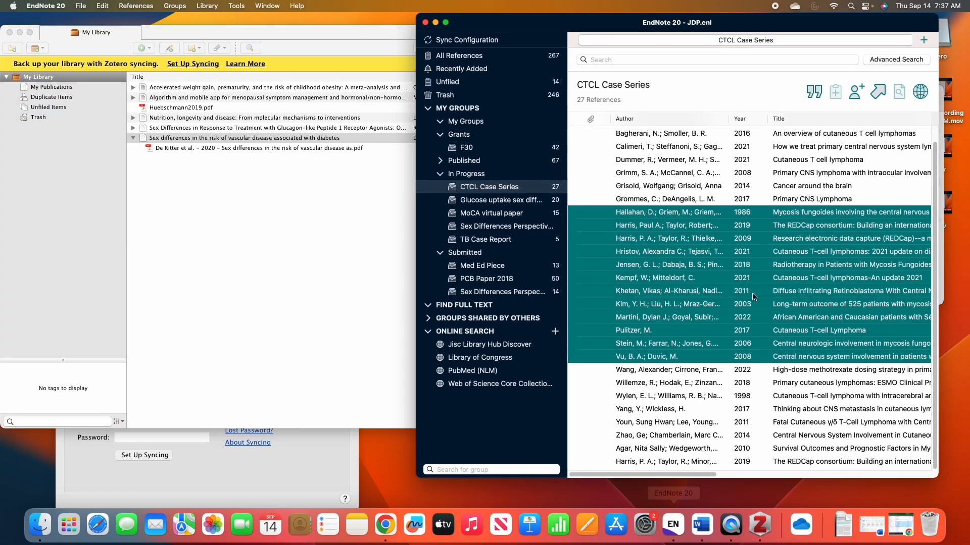
scroll(750, 278, up, 1)
scroll(737, 282, down, 1)
scroll(722, 287, up, 1)
scroll(712, 292, down, 1)
scroll(712, 293, up, 1)
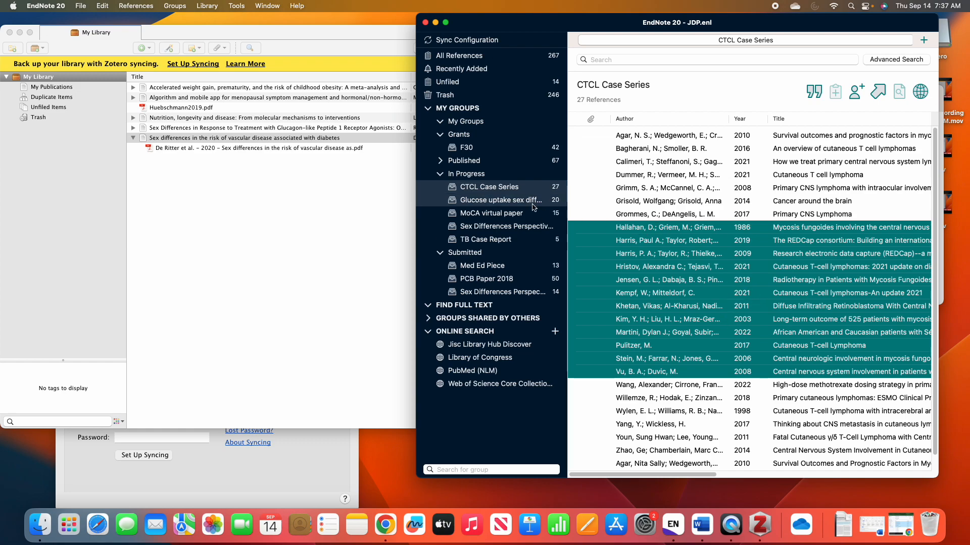
Select the 27-reference CTCL Case Series group in EndNote's sidebar.
click(513, 188)
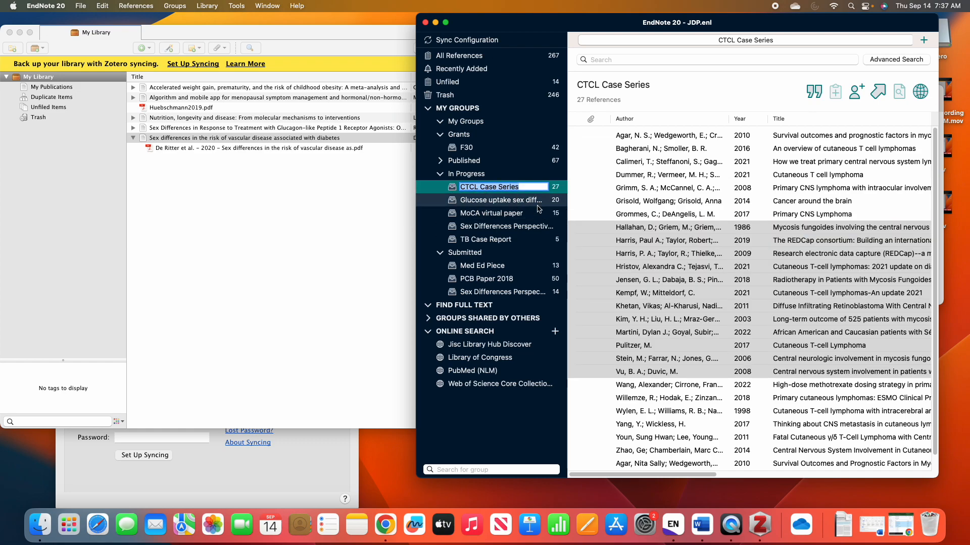
click(536, 204)
click(525, 188)
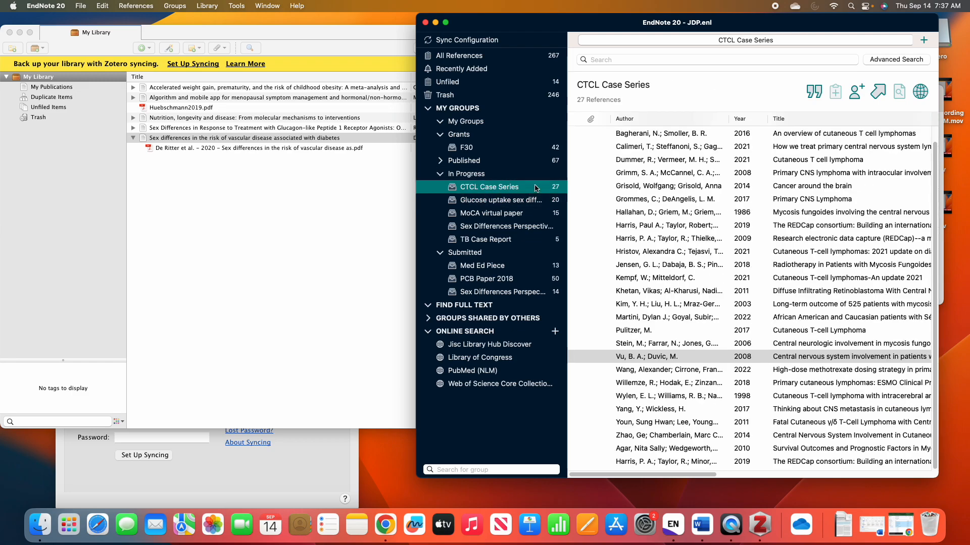
right_click(521, 189)
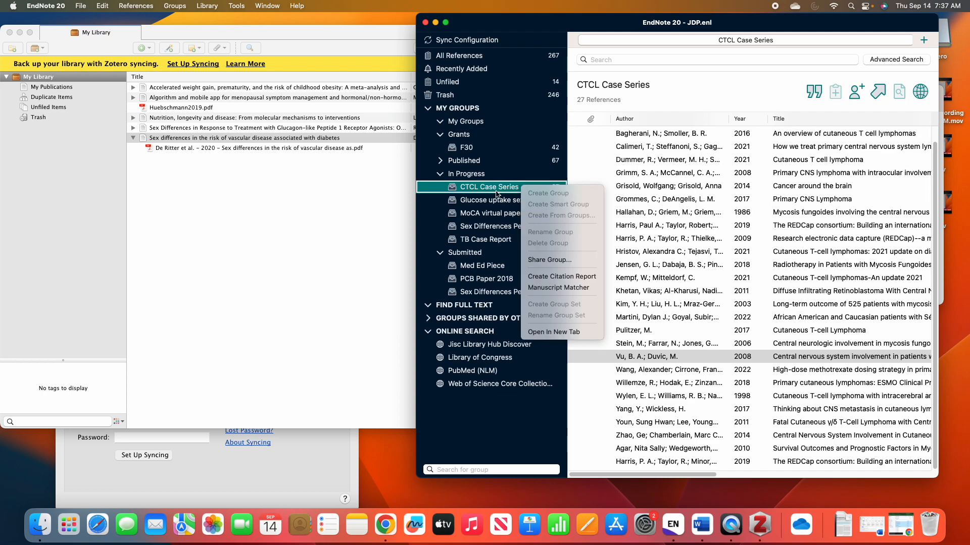
click(497, 194)
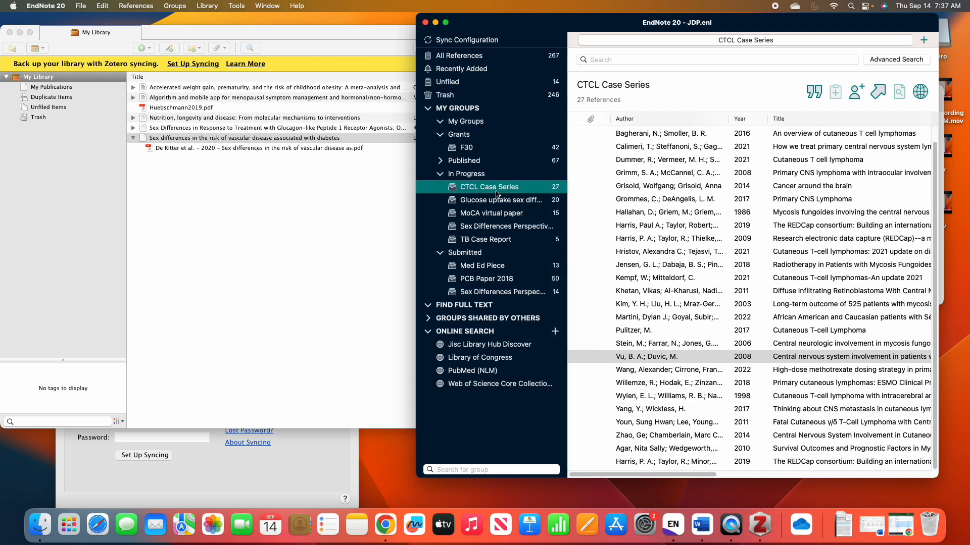
click(89, 5)
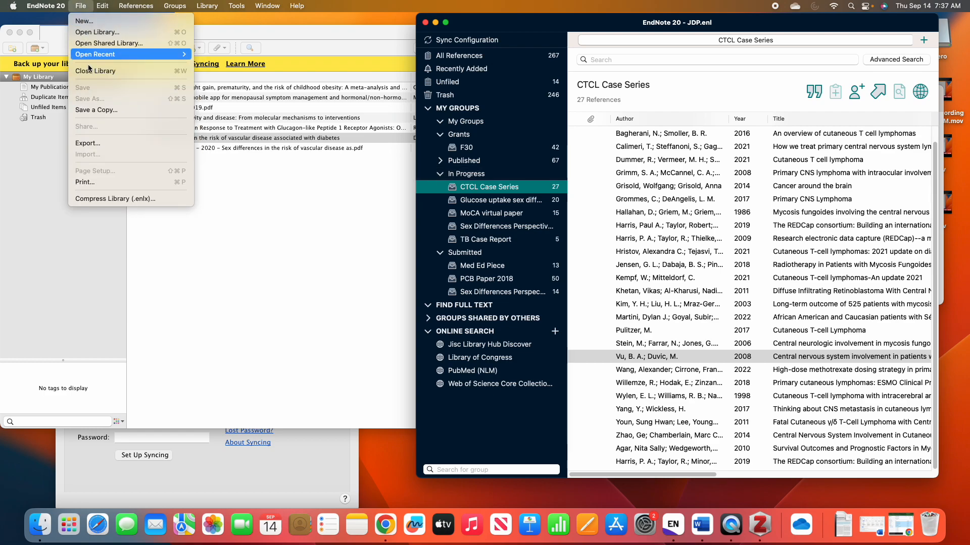
Export the CTCL Case Series references as an XML file named JDP on the Desktop.
click(200, 223)
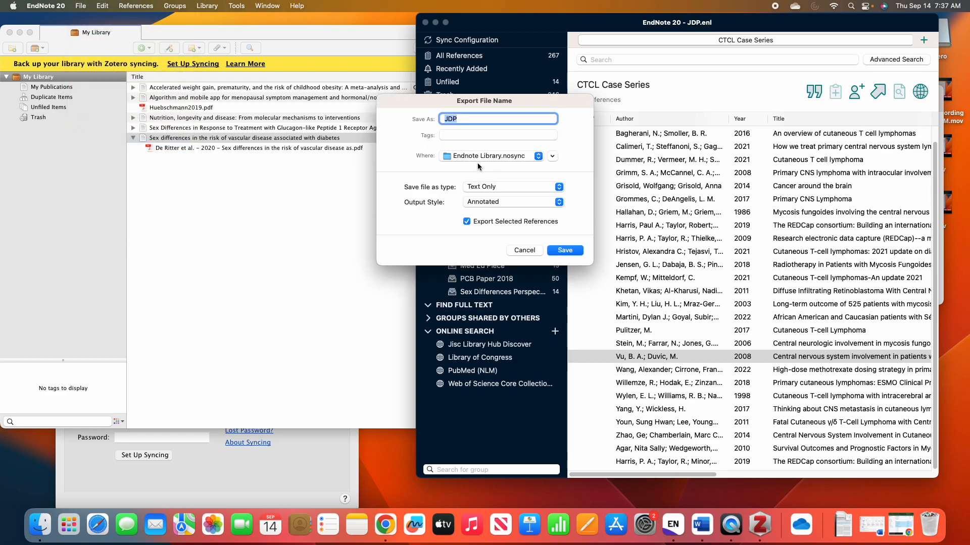
click(503, 188)
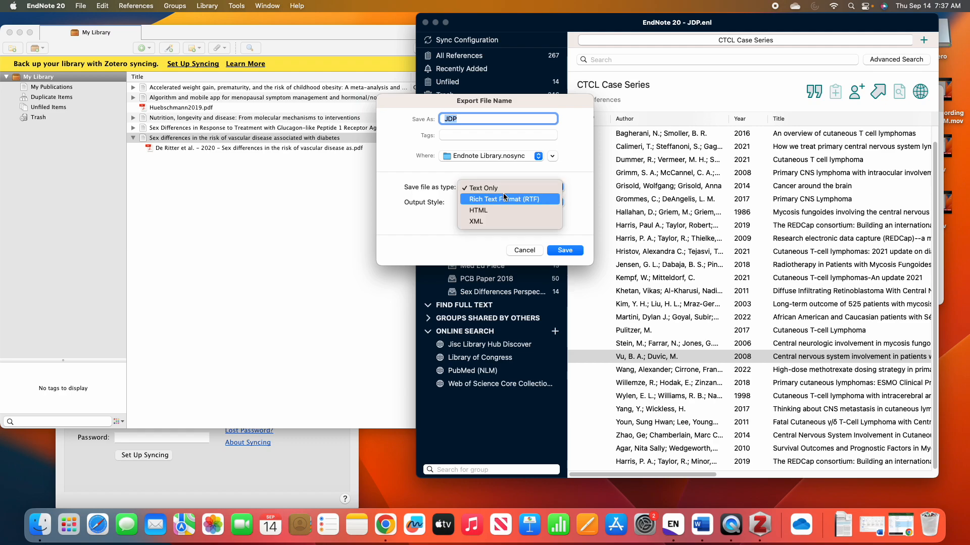
click(496, 220)
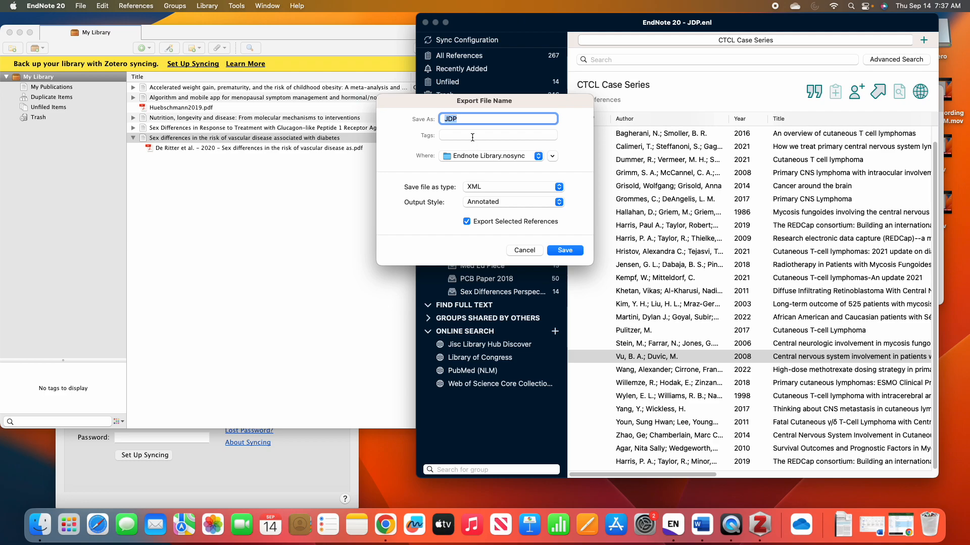
click(532, 159)
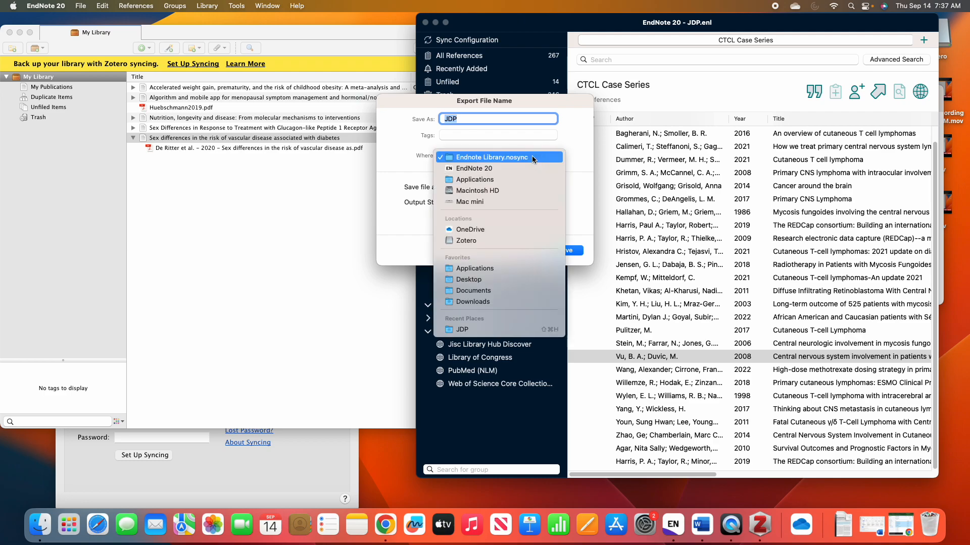
click(479, 281)
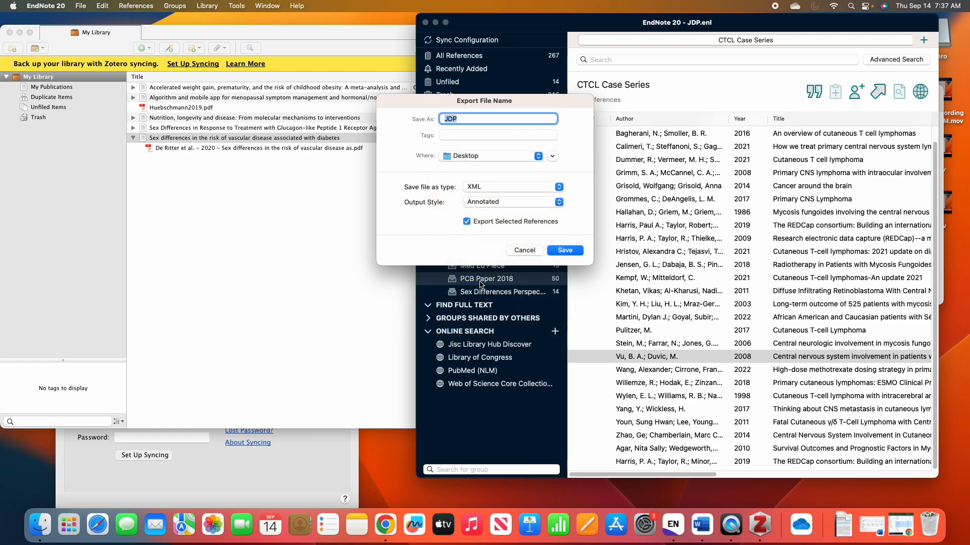
click(565, 250)
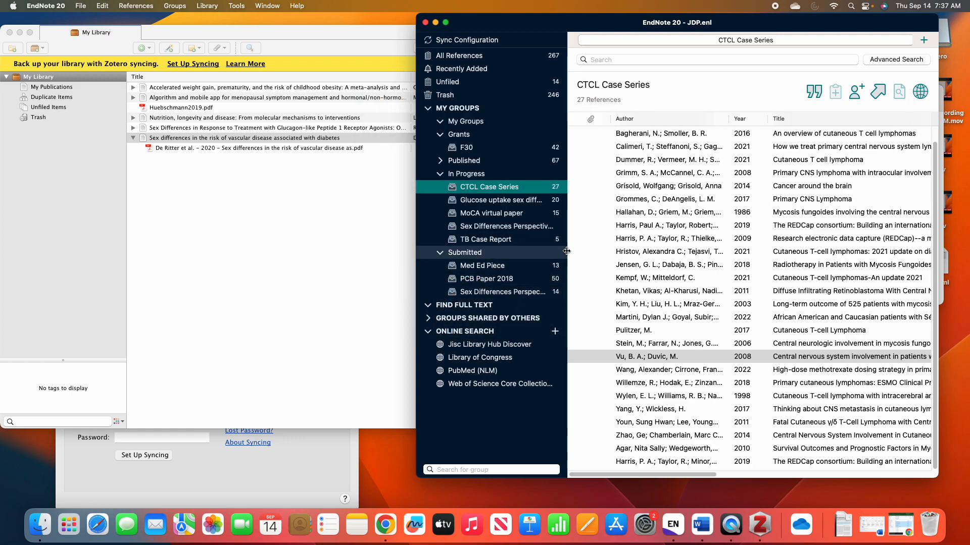
Import Desktop/JDP.xml into Zotero as a new JDP collection, which brings in only one reference.
drag(476, 23, 675, 256)
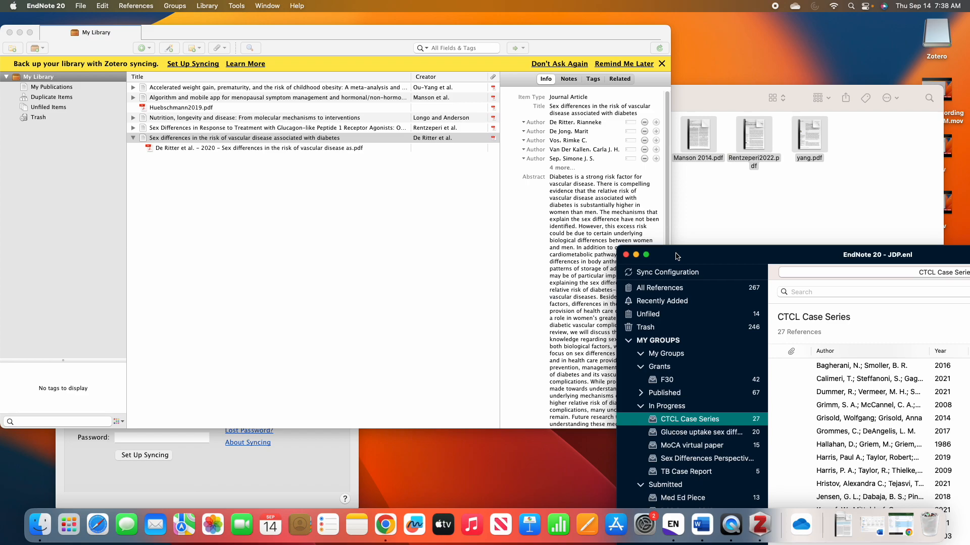
click(206, 197)
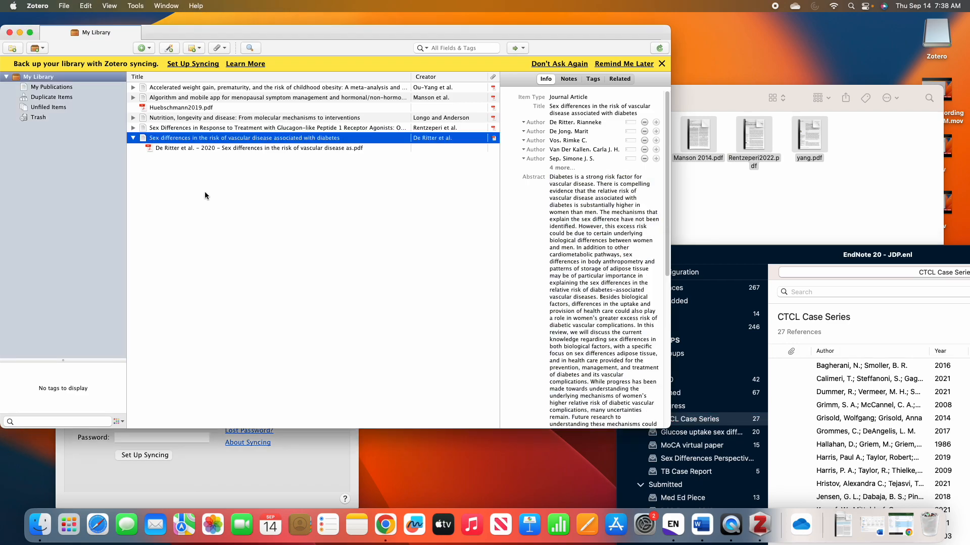
click(64, 6)
click(80, 91)
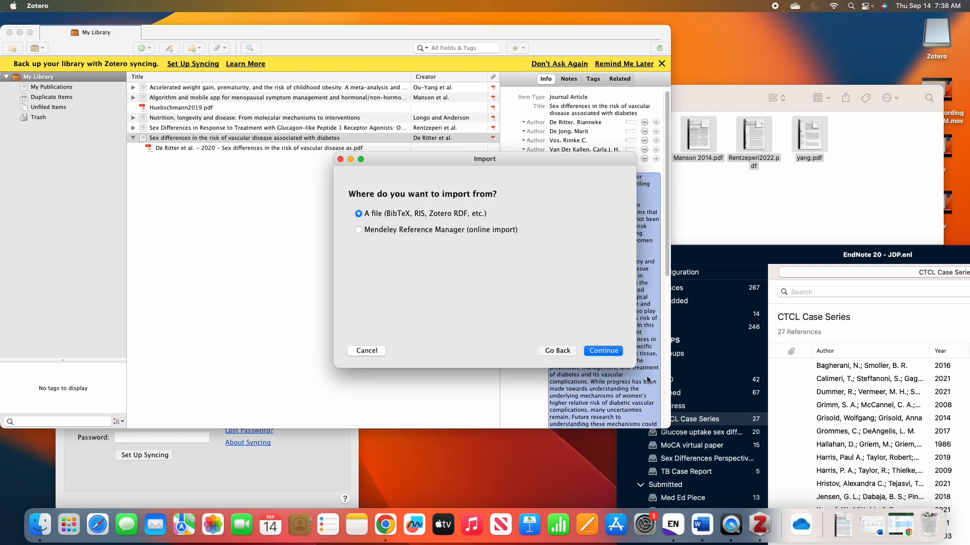
click(599, 350)
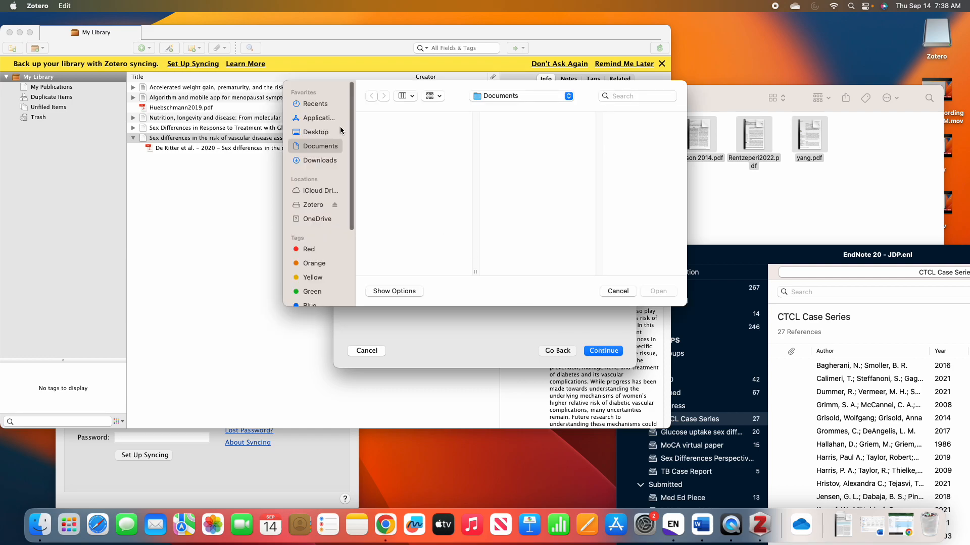
click(322, 133)
click(379, 143)
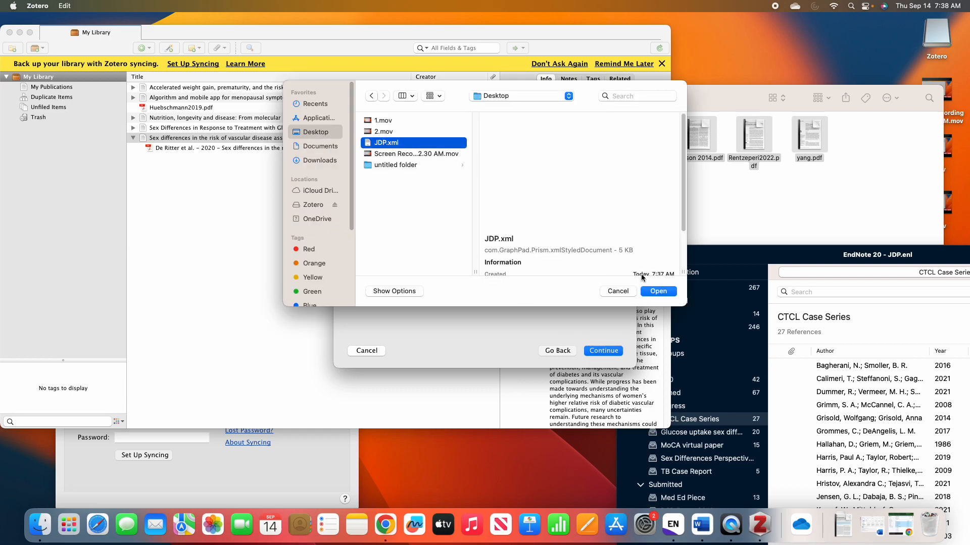
click(663, 291)
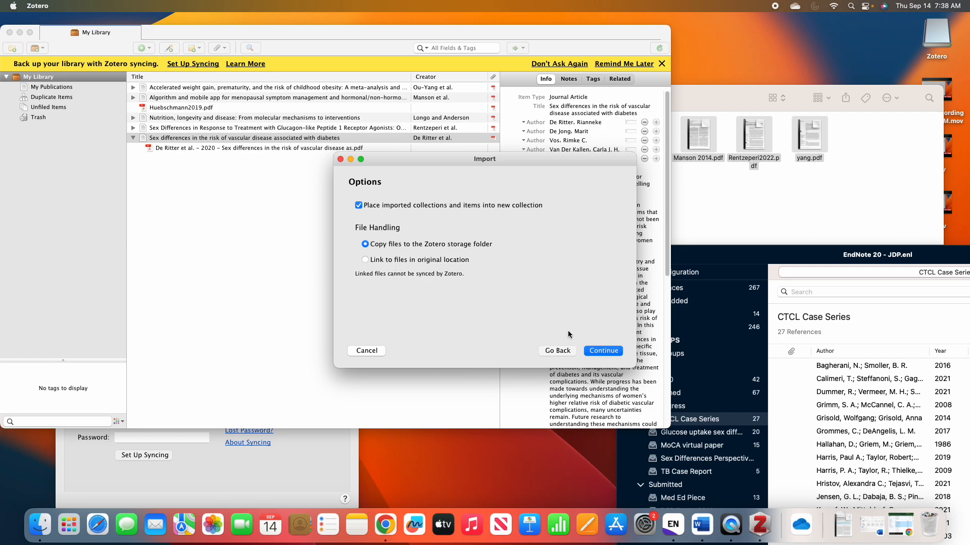
click(608, 352)
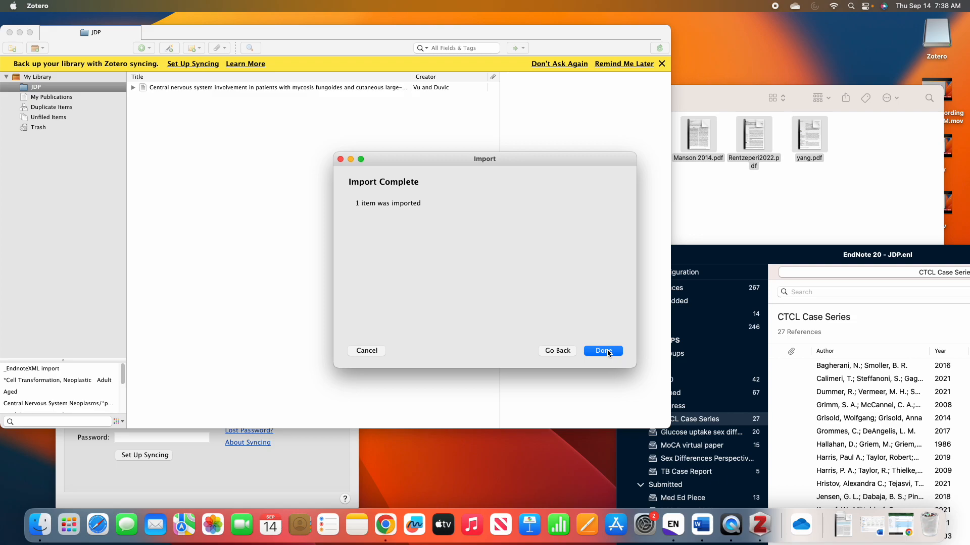
click(609, 352)
Select the 16 CTCL references, from the 1986 Mycosis fungoides to the 2017 CNS metastasis entry.
drag(729, 250, 480, 79)
click(615, 241)
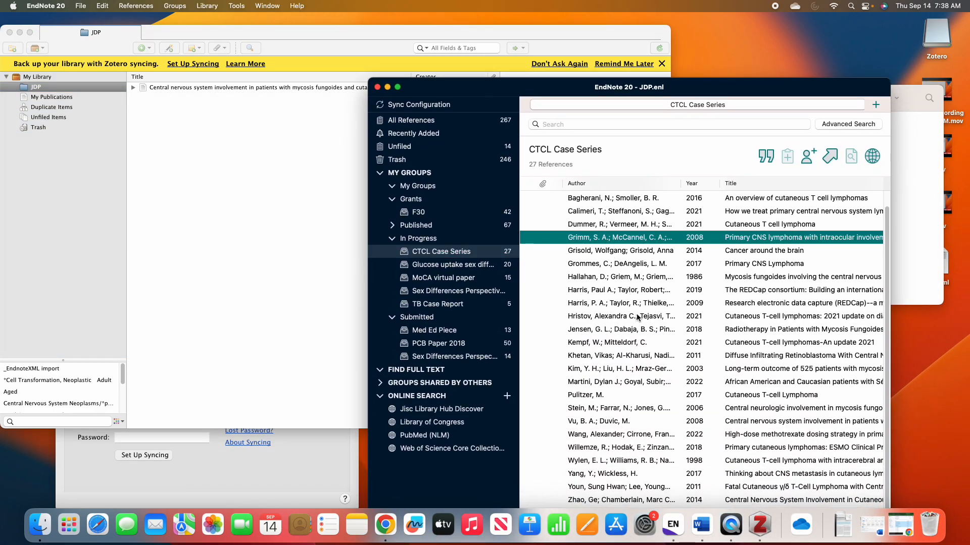
shift+click(638, 318)
right_click(614, 277)
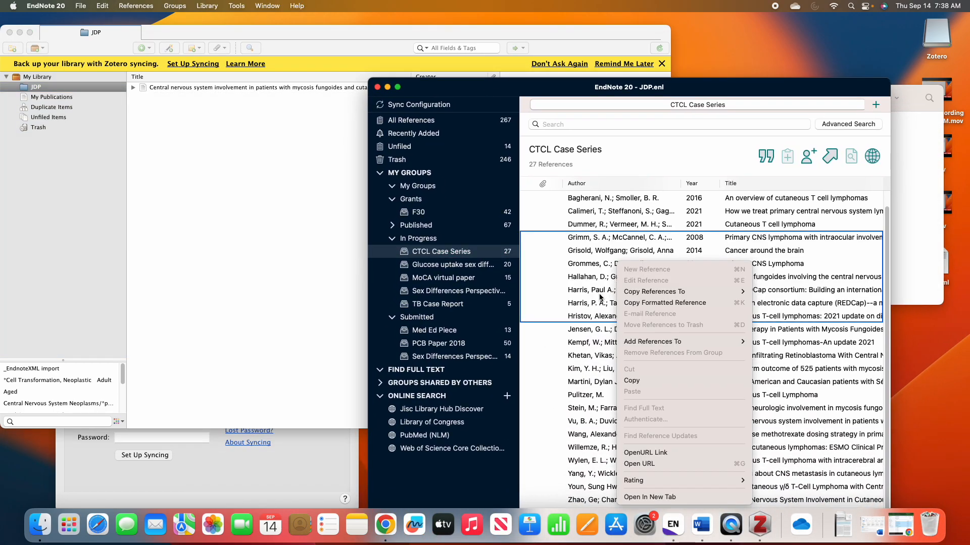
click(606, 354)
click(609, 399)
click(591, 276)
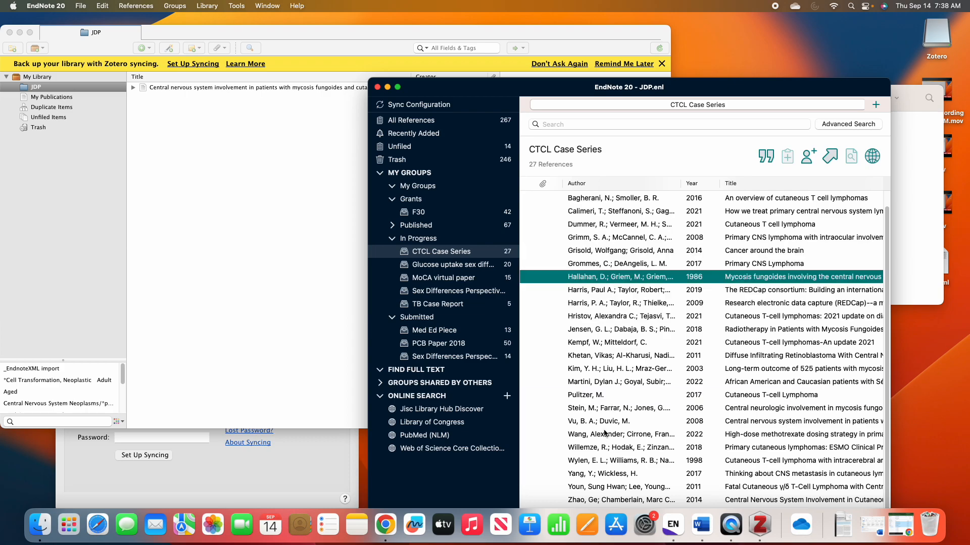
shift+click(604, 433)
shift+click(608, 473)
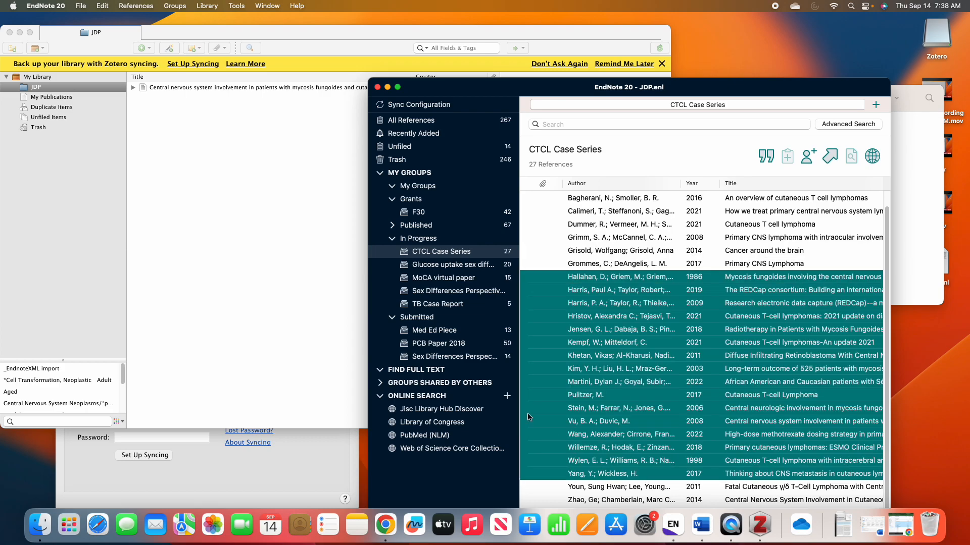
Export them as Annotated-style XML to the Desktop, replacing the existing JDP.xml.
click(81, 6)
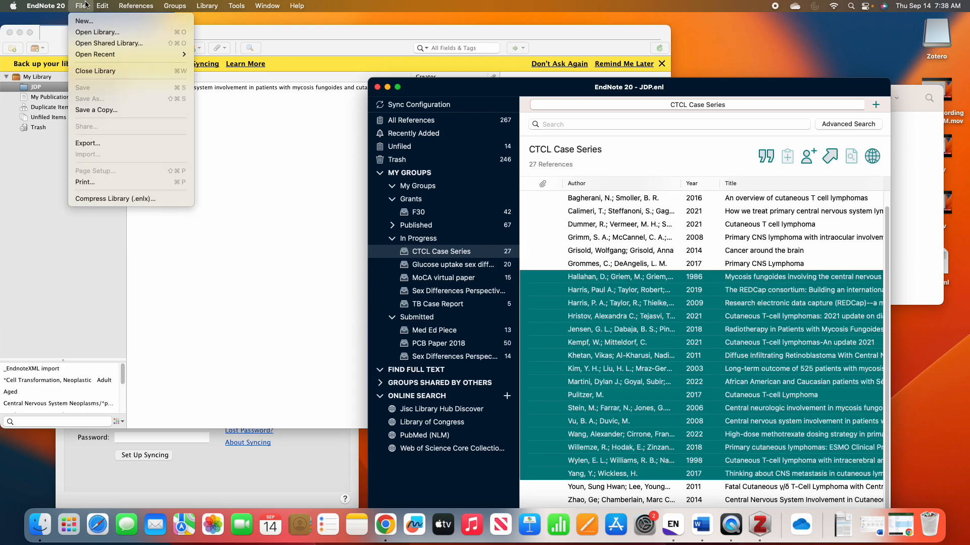
click(97, 145)
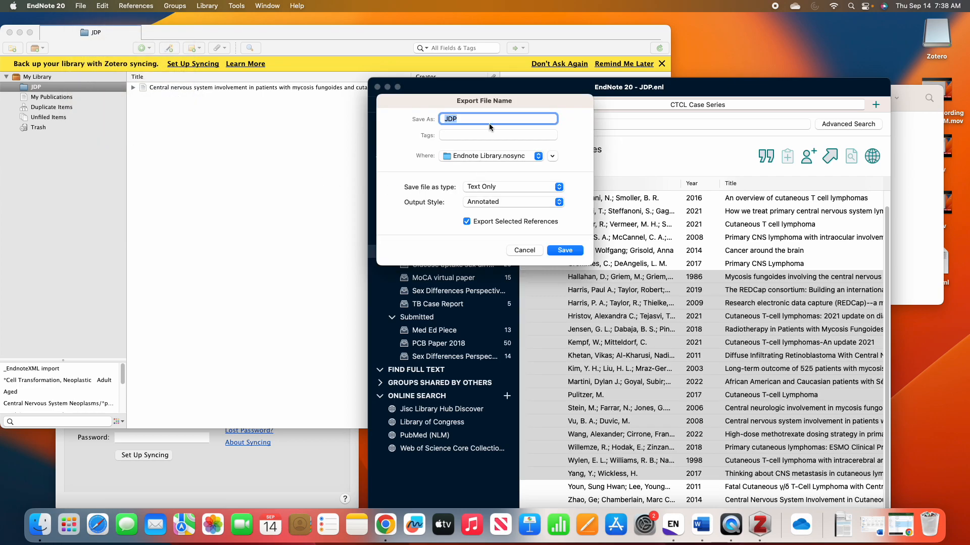
click(493, 157)
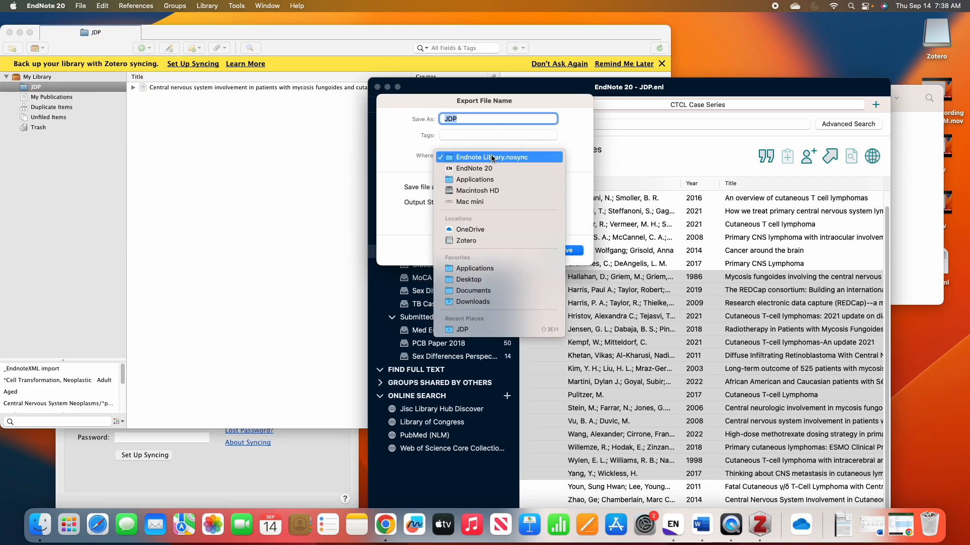
click(487, 280)
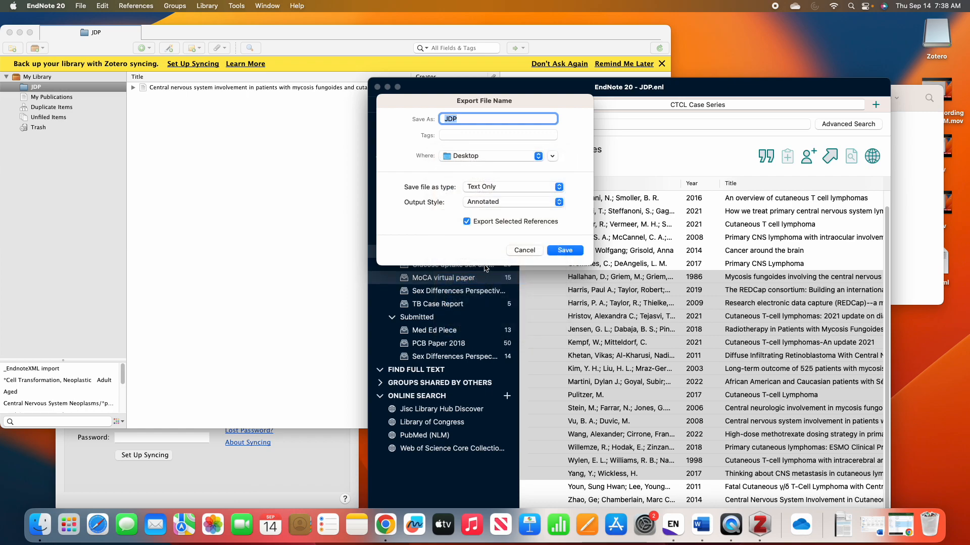
click(490, 189)
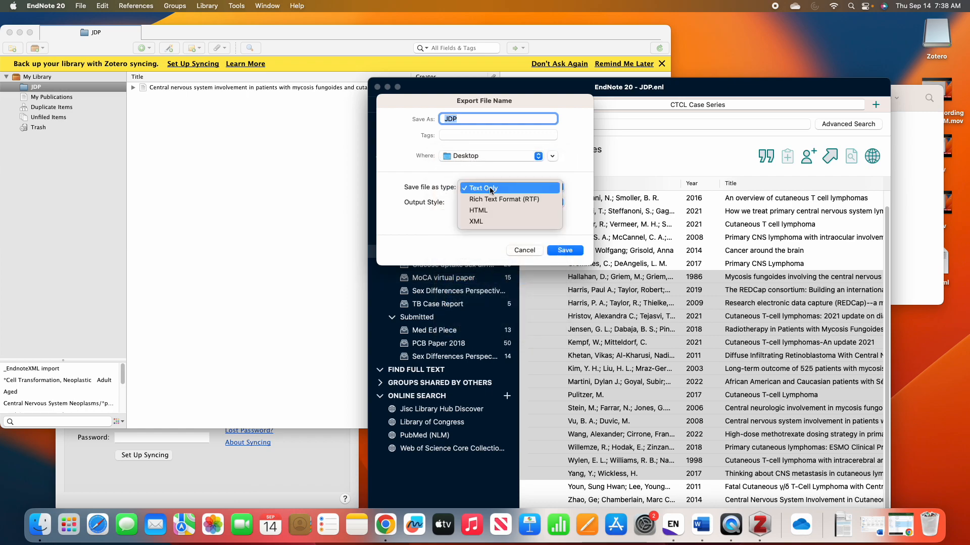
click(502, 221)
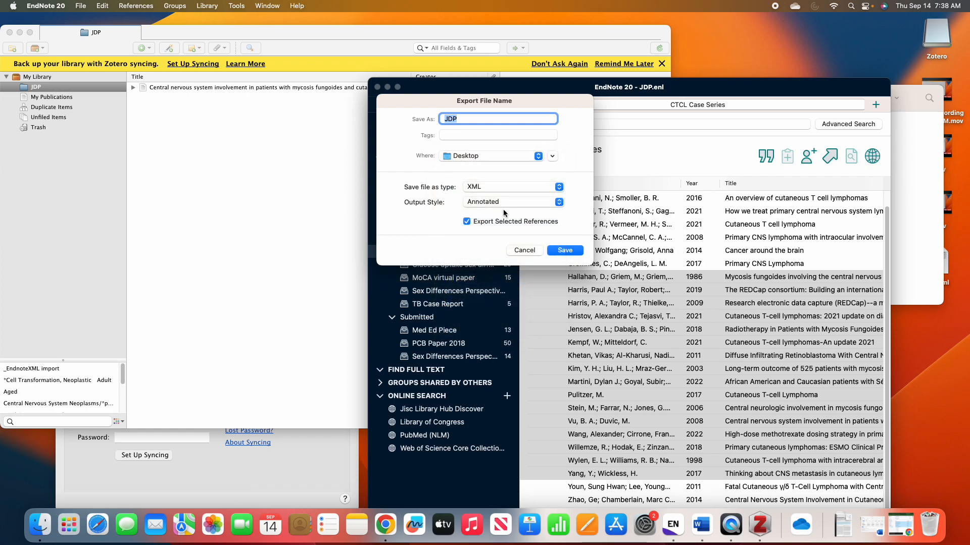
click(503, 202)
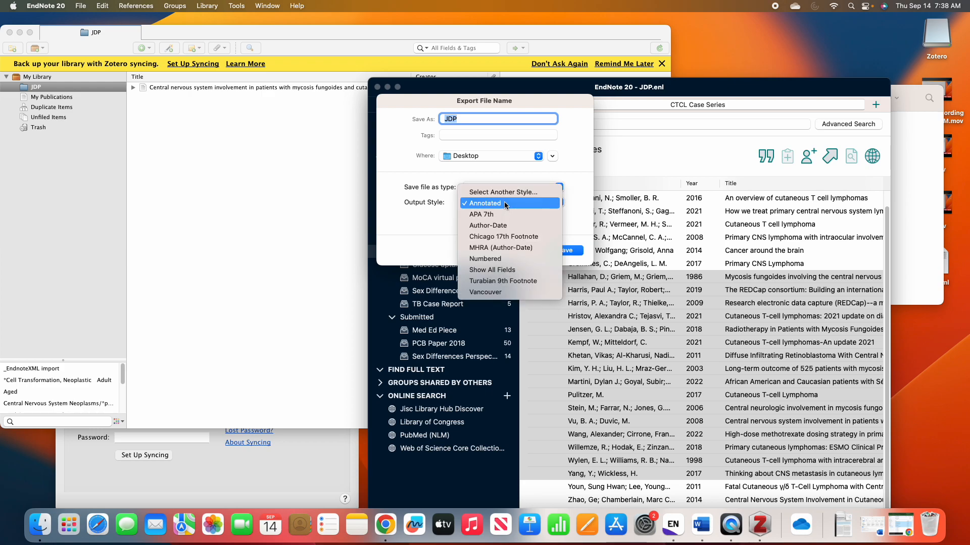
click(506, 204)
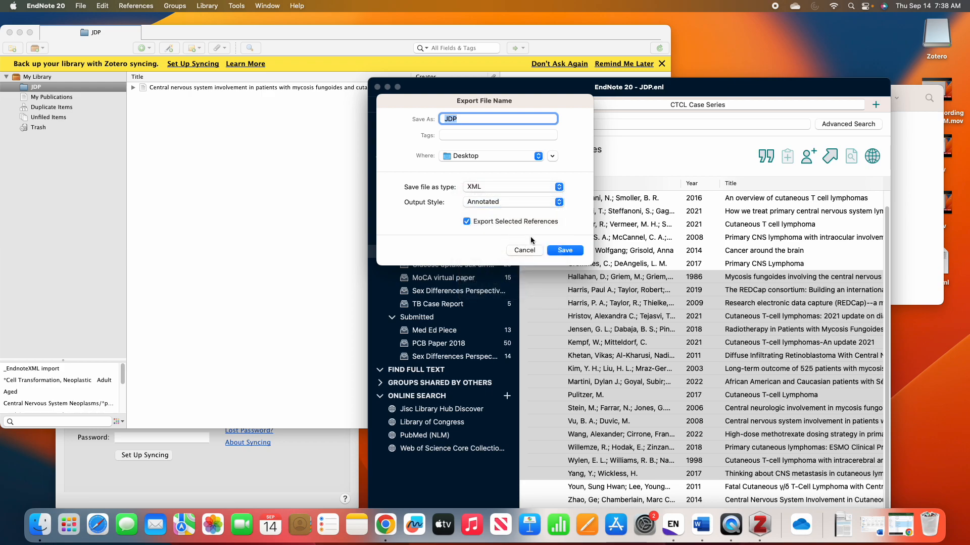
click(568, 251)
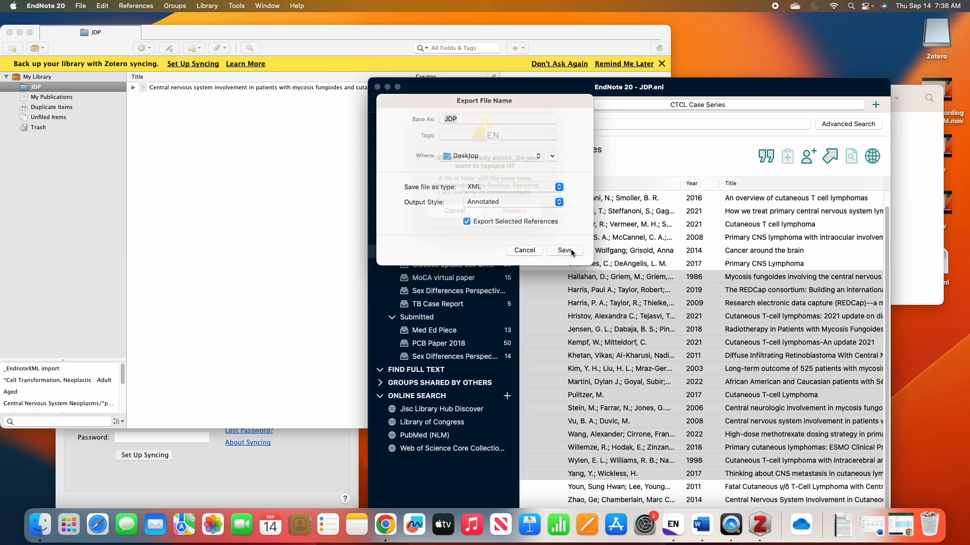
click(521, 228)
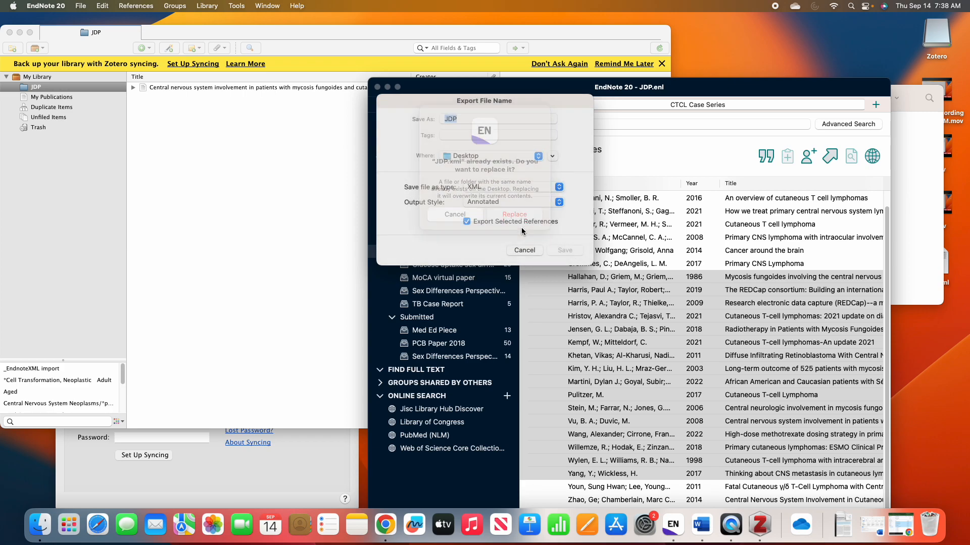
click(365, 96)
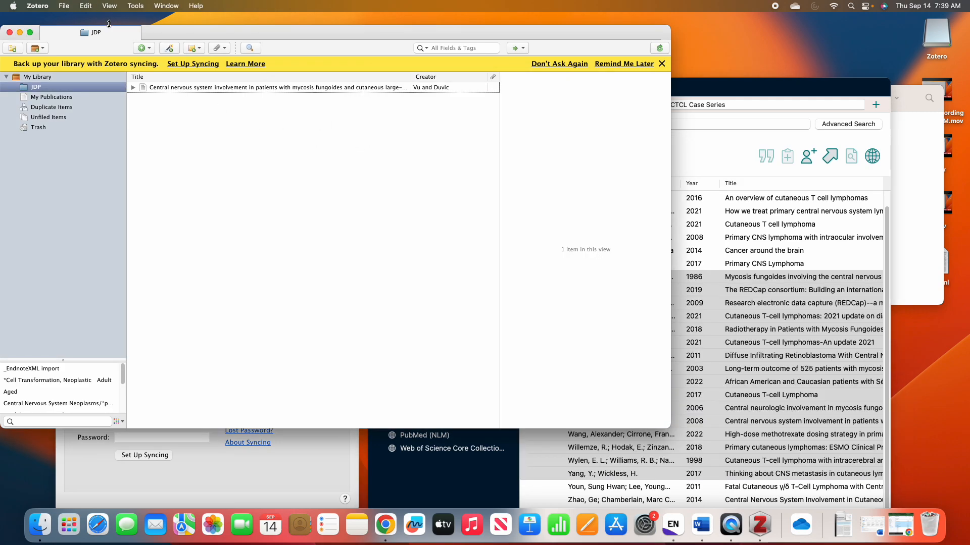
click(64, 5)
Import the re-exported JDP.xml into a new dated JDP collection.
click(78, 77)
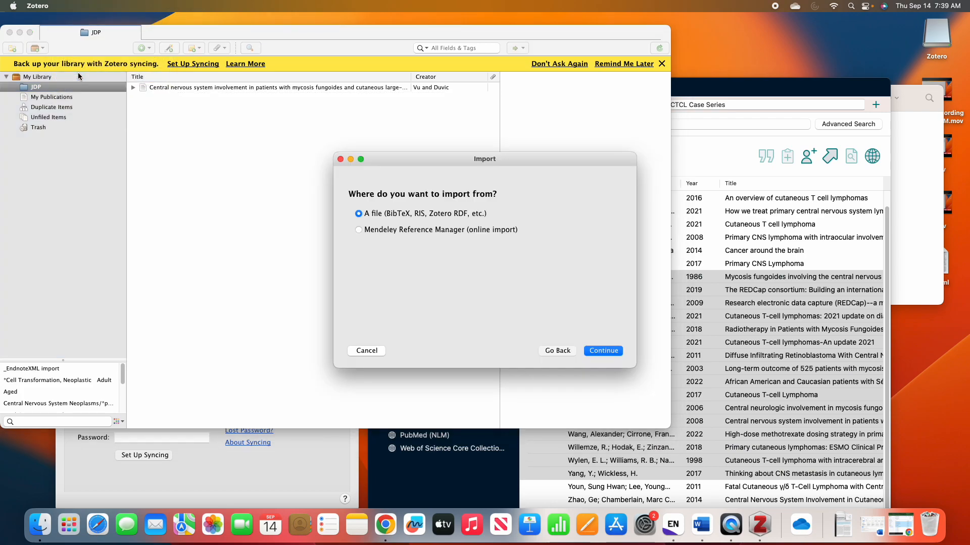
click(595, 352)
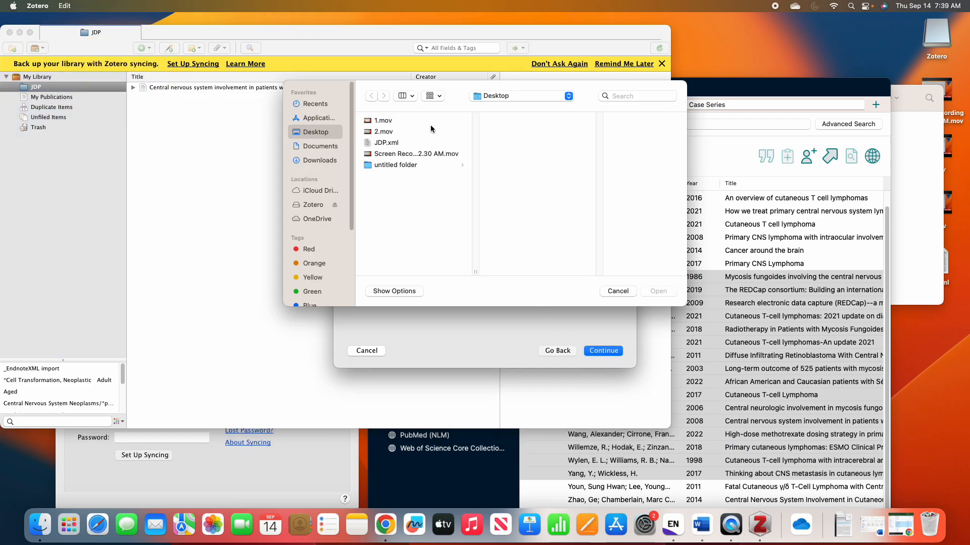
click(406, 141)
click(670, 291)
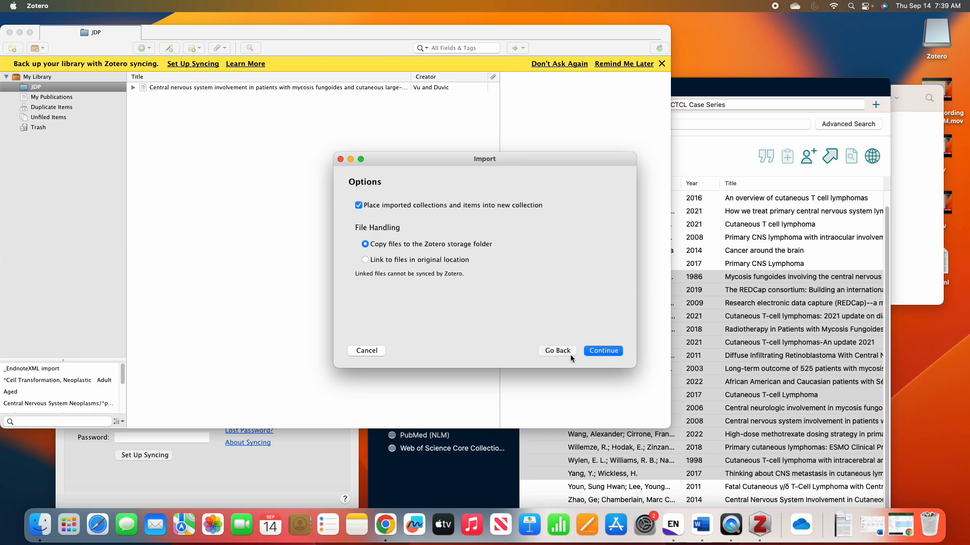
click(599, 352)
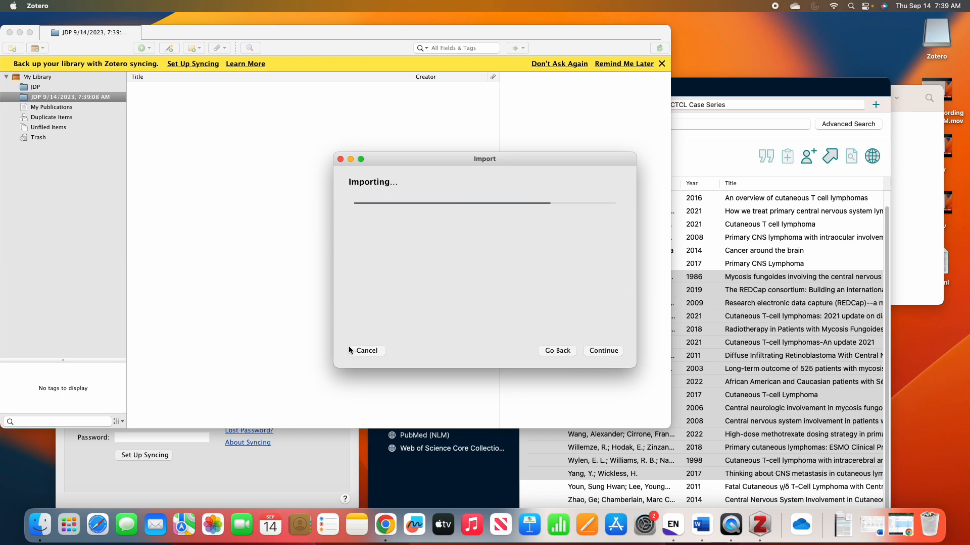
click(596, 352)
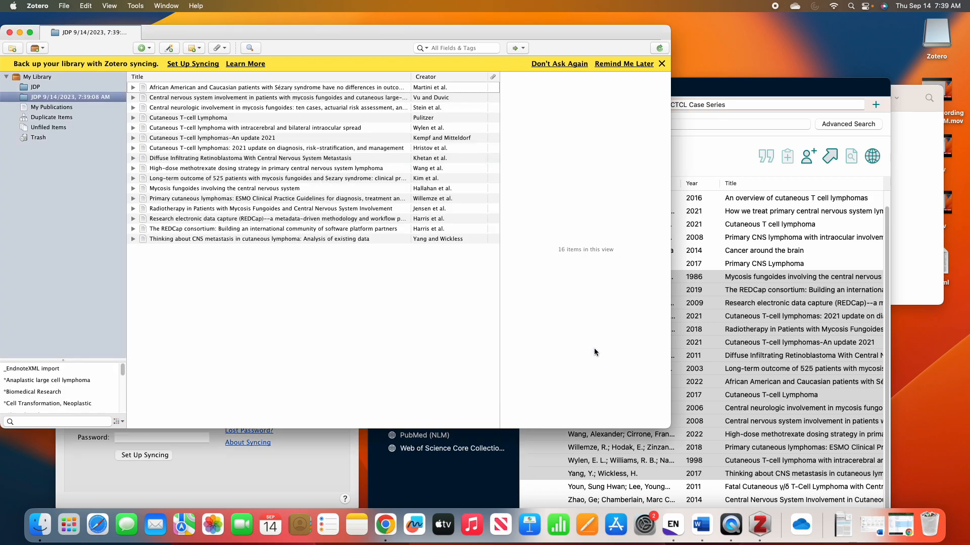
Inspect the intraocular lymphoma article's notes and PubMed link, then view the Sézary syndrome article.
click(192, 130)
click(134, 128)
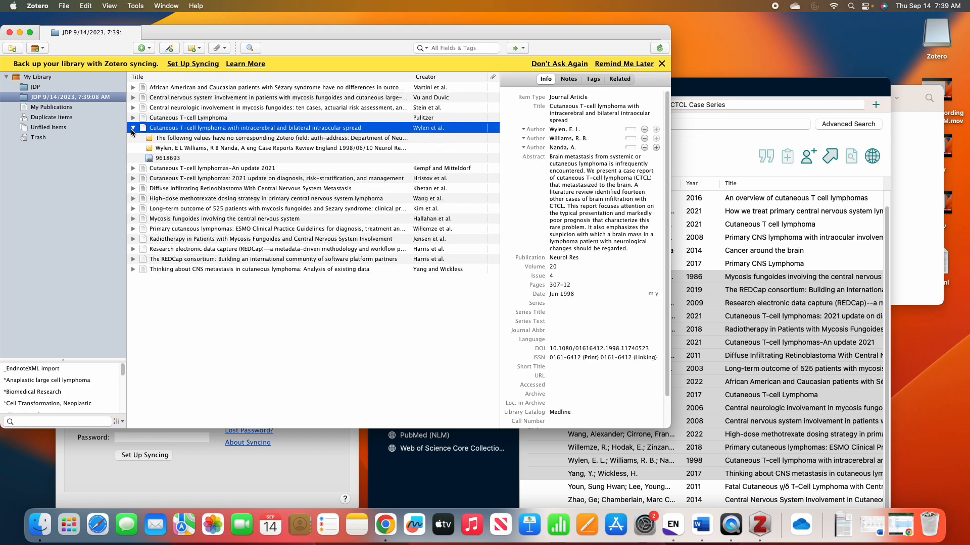
click(166, 147)
click(169, 138)
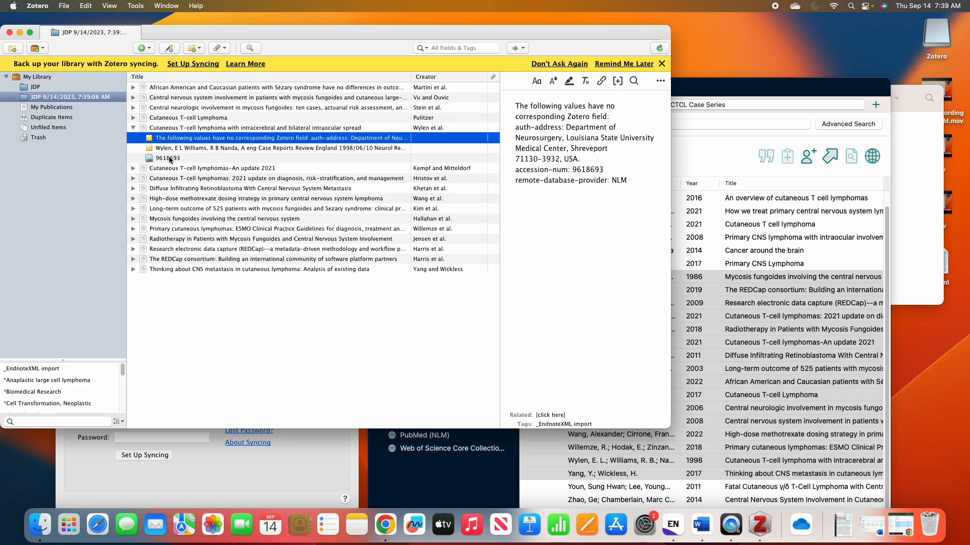
click(170, 158)
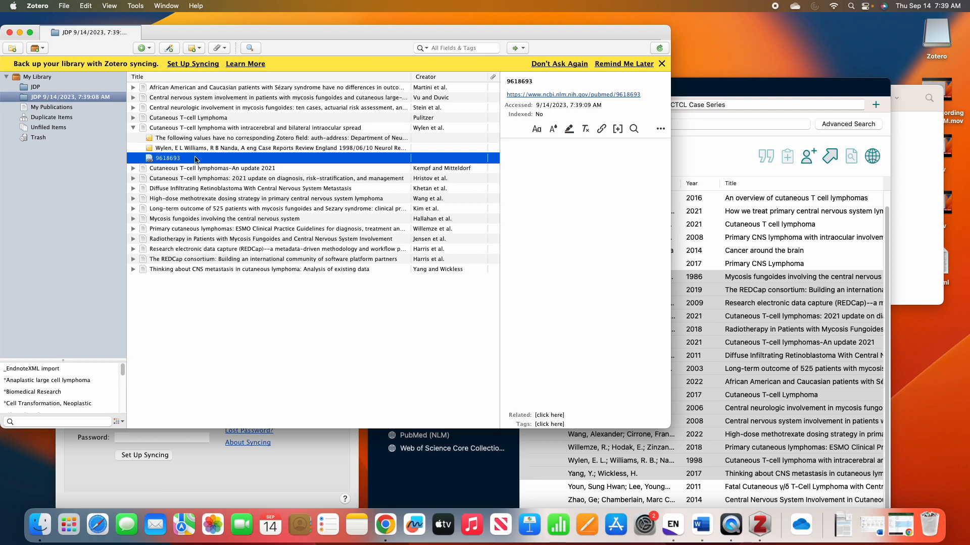
click(132, 128)
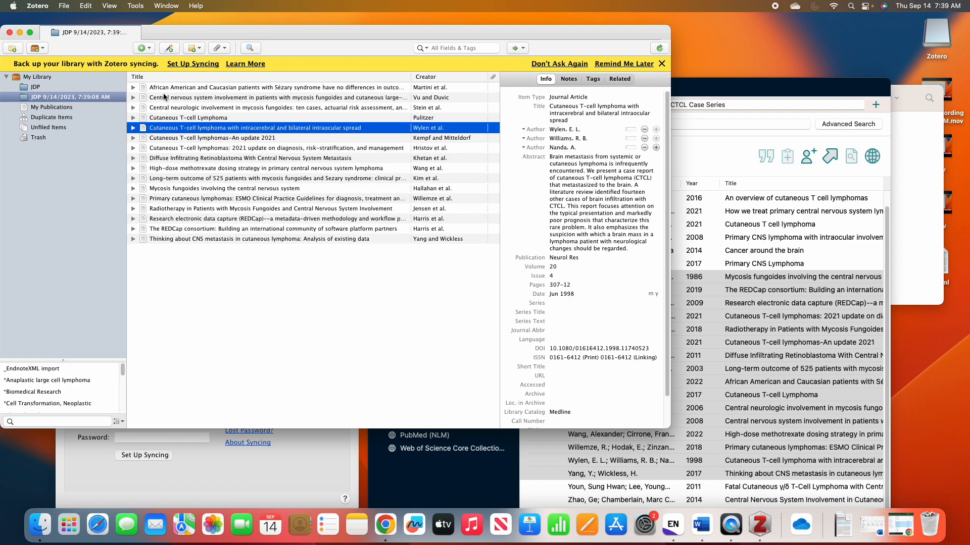
click(182, 88)
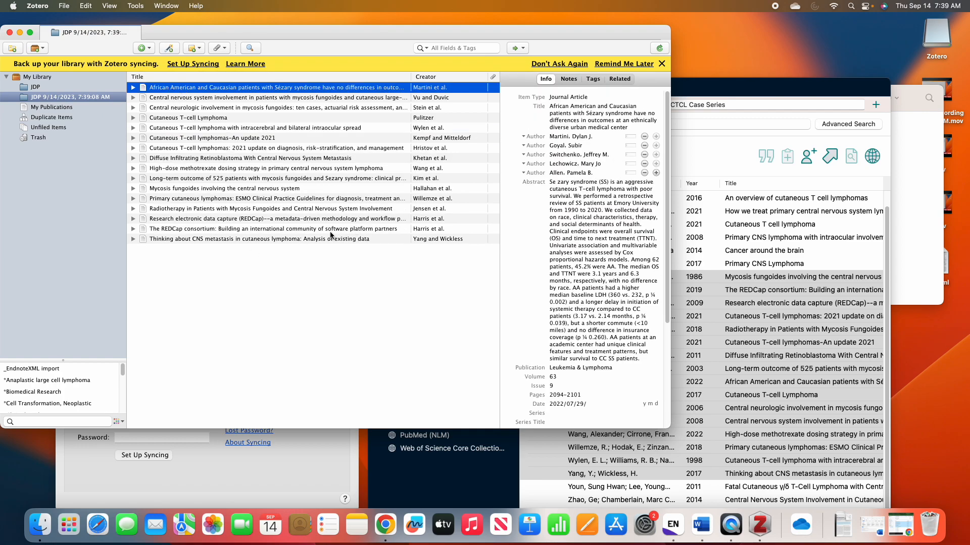
Run Find Available PDFs on all 16 references, attaching PDFs to 7 of them.
shift+click(271, 238)
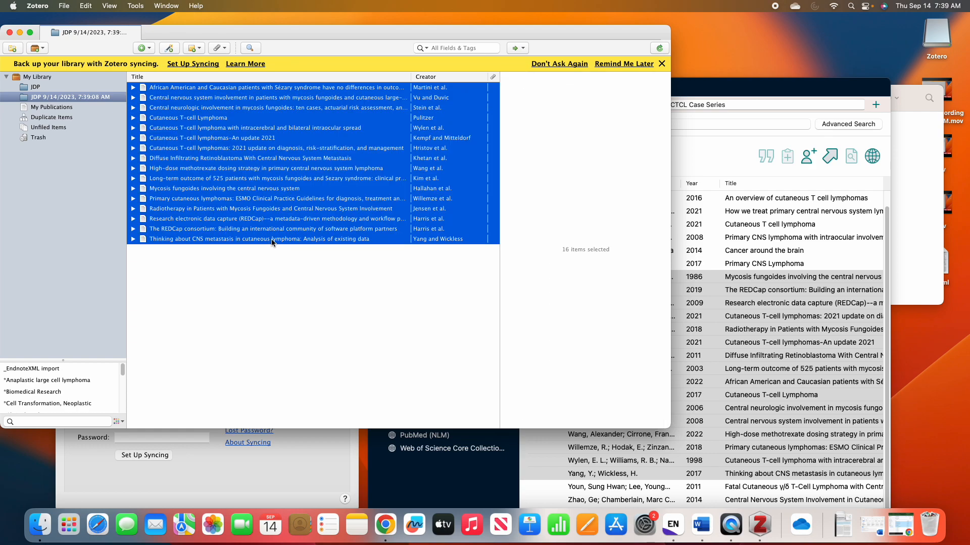
right_click(230, 137)
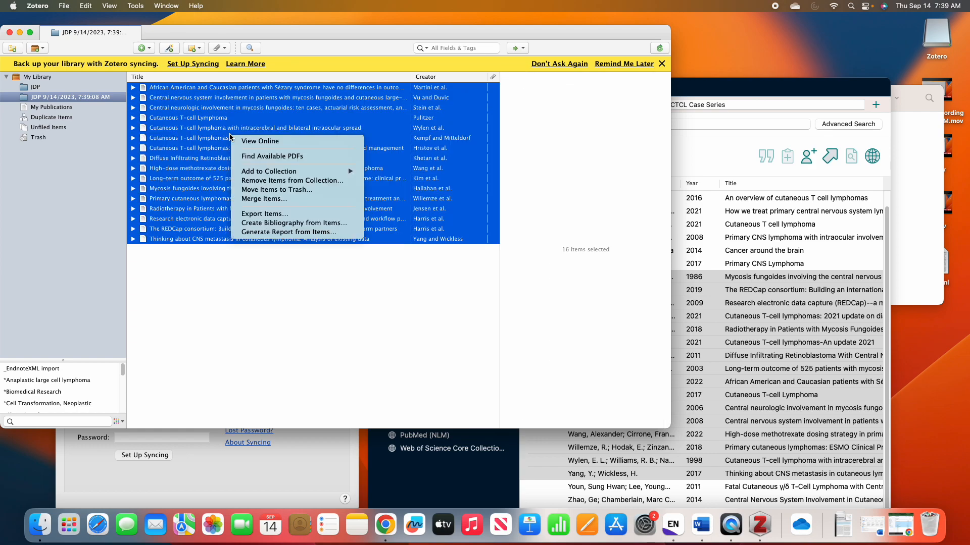
click(303, 157)
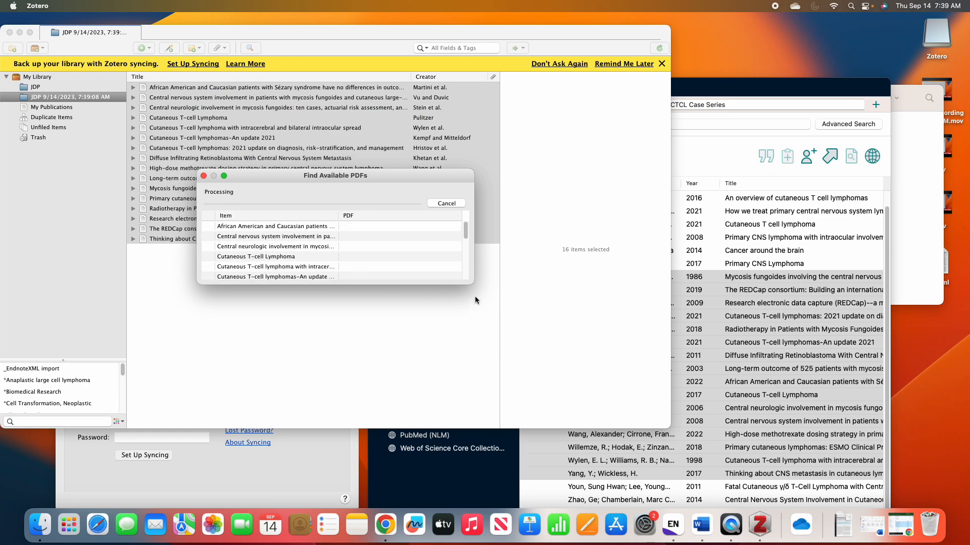
drag(473, 284, 545, 450)
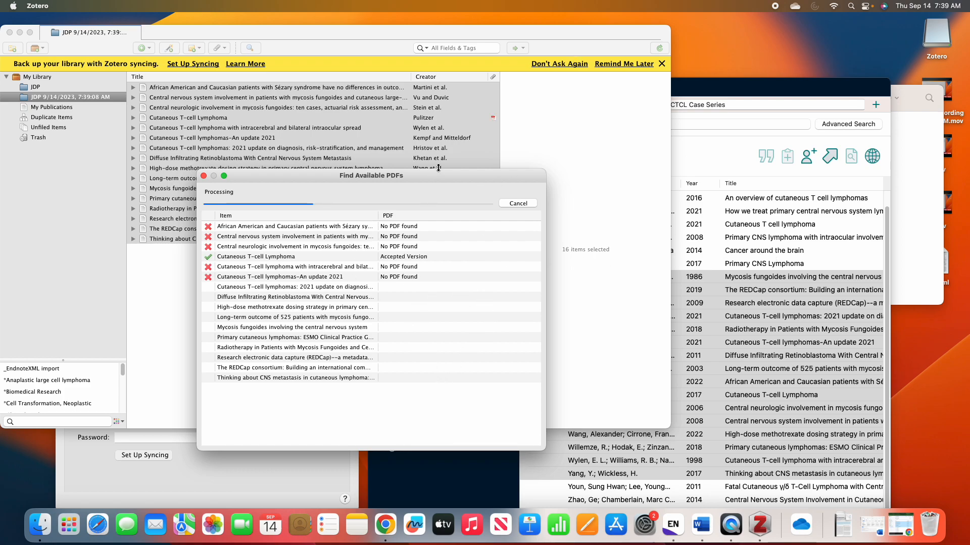
drag(439, 179, 477, 120)
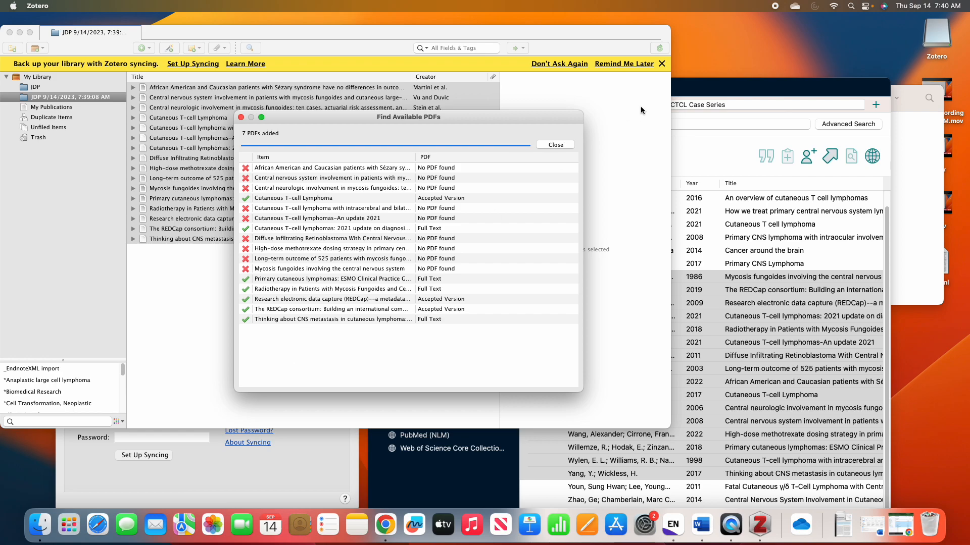
click(553, 145)
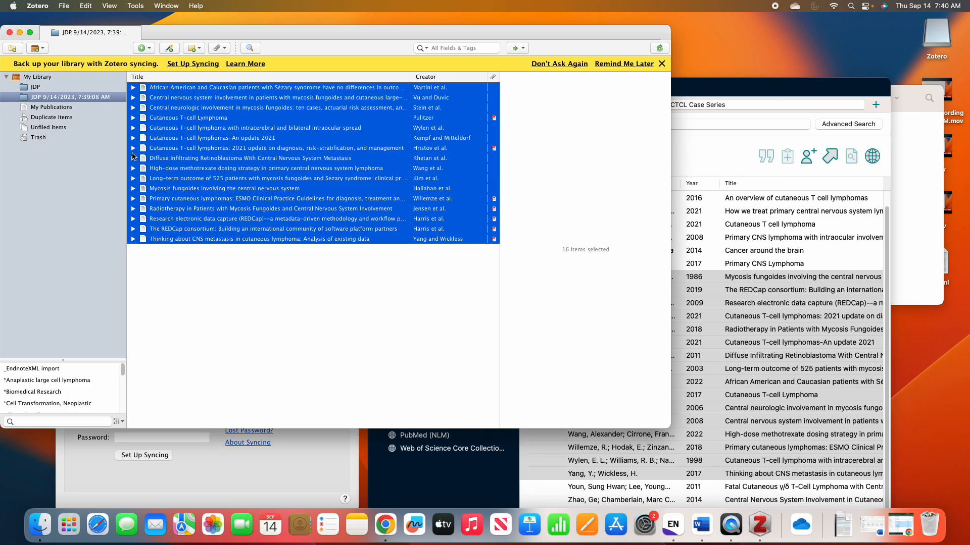
Add Year and Date Added columns and sort the JDP references by Date Added.
click(164, 158)
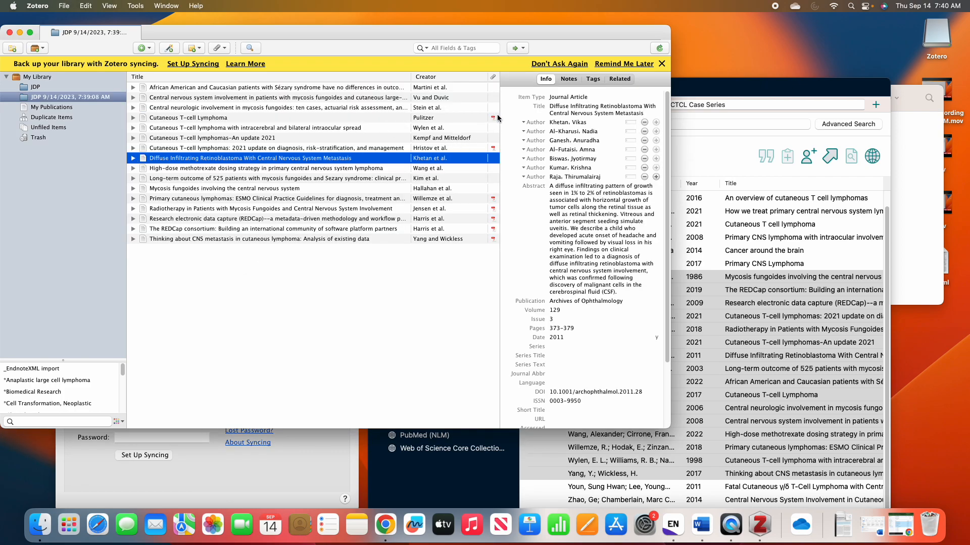
right_click(293, 79)
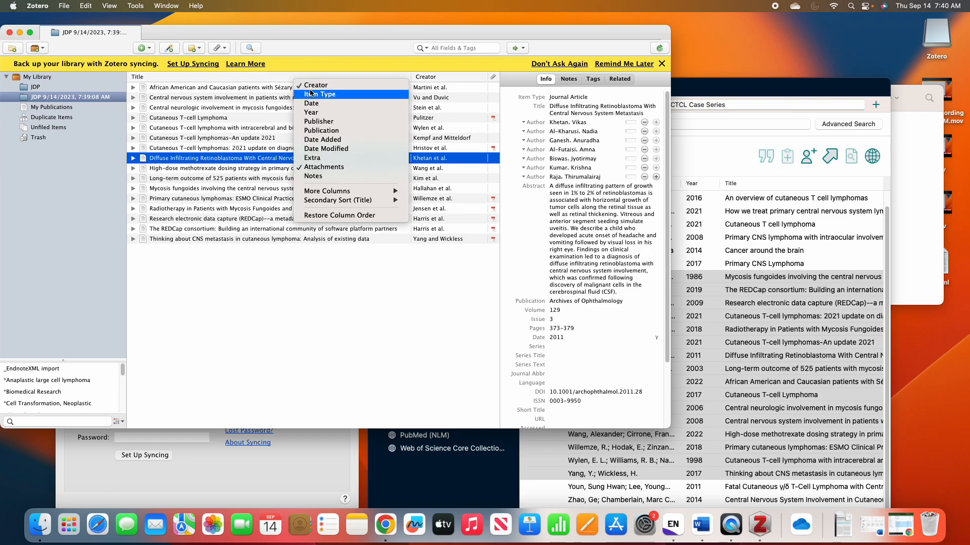
click(323, 113)
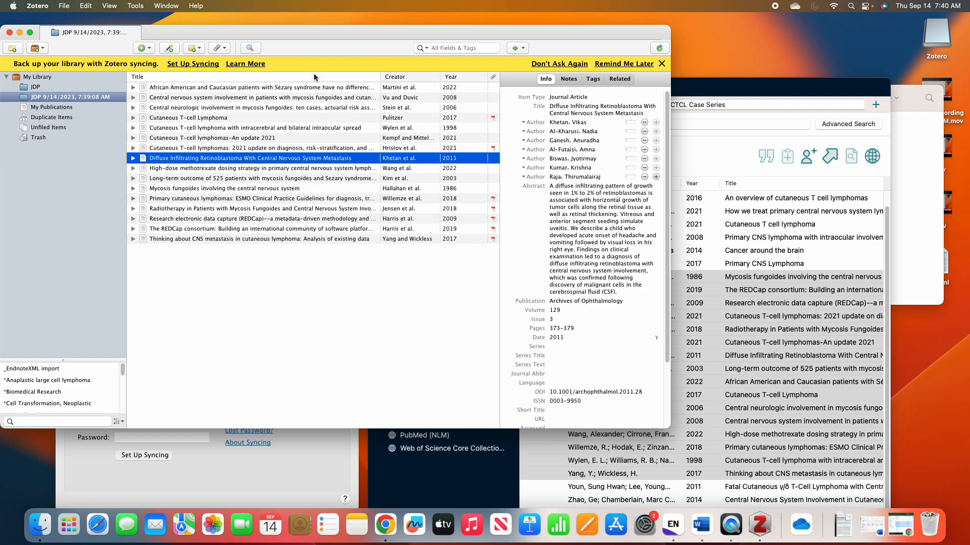
right_click(314, 73)
click(357, 137)
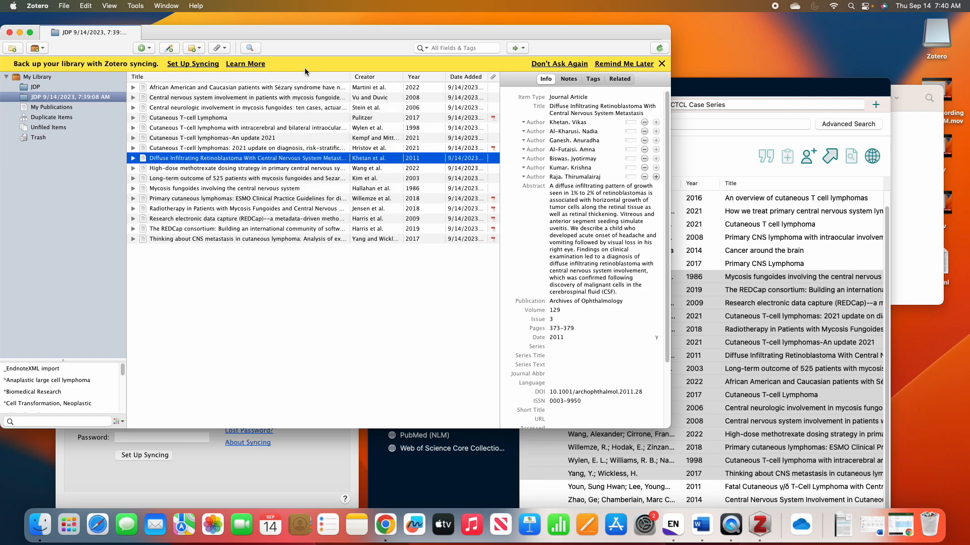
right_click(303, 76)
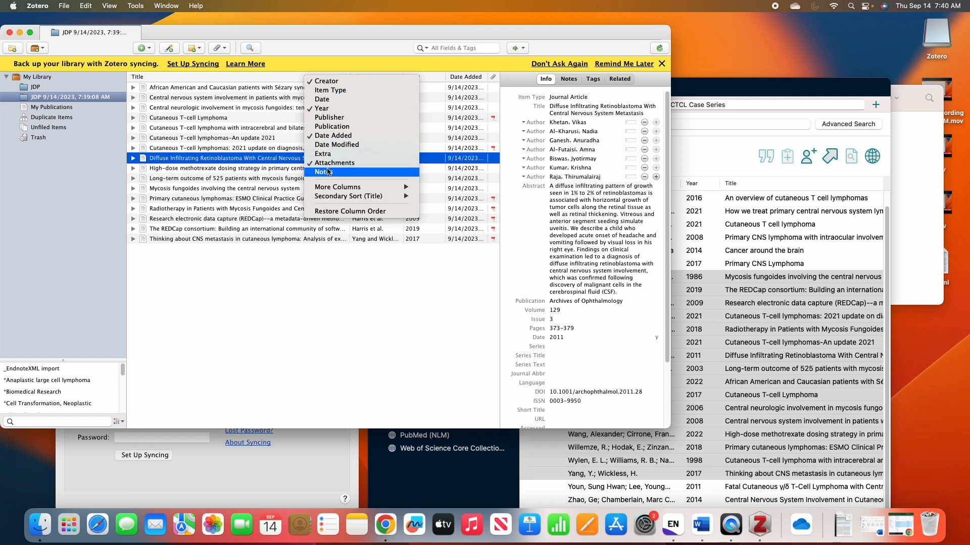
click(408, 290)
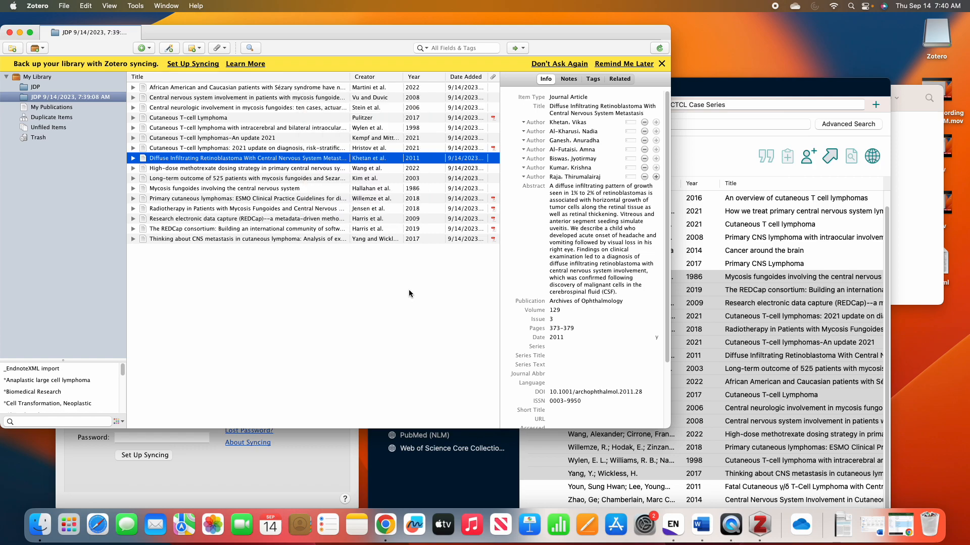
click(453, 78)
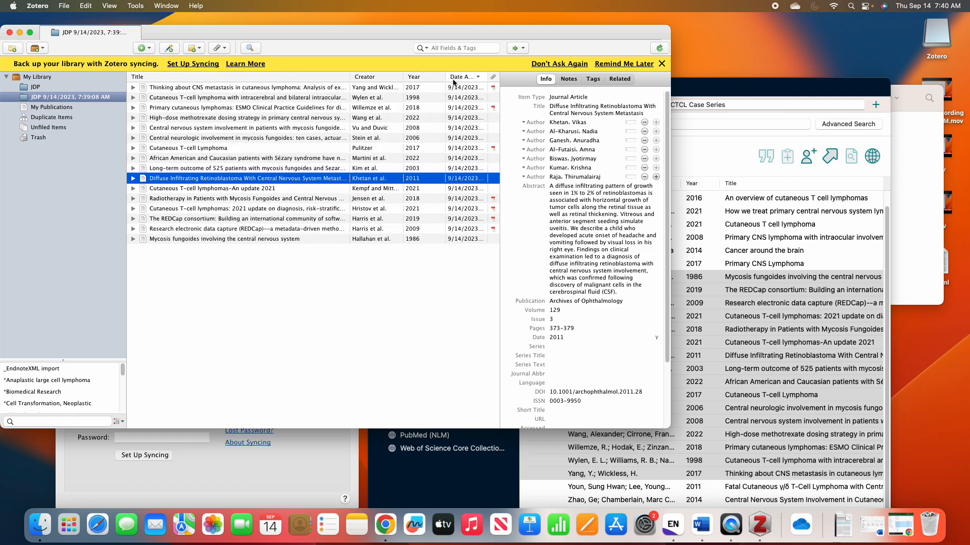
click(292, 98)
View the 5-page 'Thinking about CNS metastasis in cutaneous lymphoma' PDF, then return to the library.
double_click(275, 87)
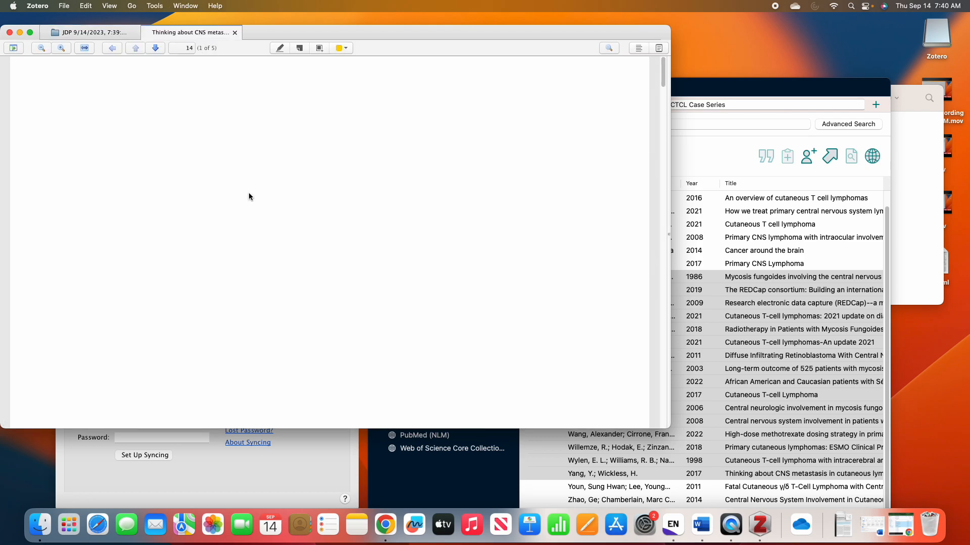
scroll(242, 303, down, 5)
scroll(230, 360, up, 5)
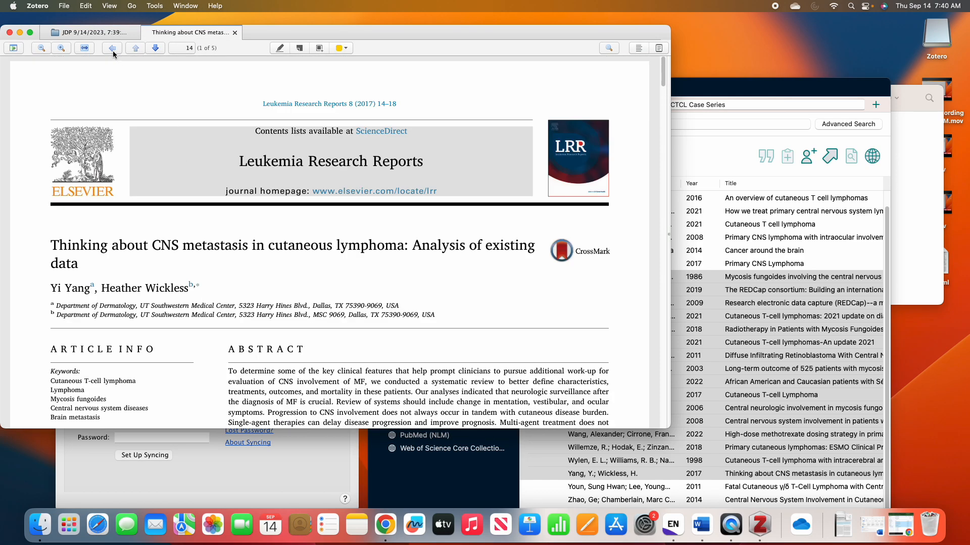
click(89, 33)
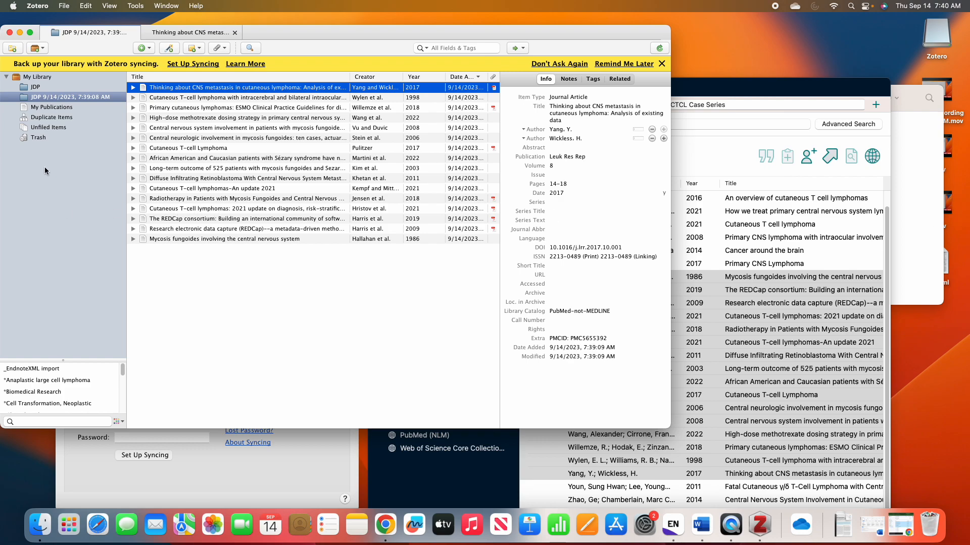
Sign in to the Zotero sync account with the account e-mail and password, retrying after an invalid login.
click(195, 69)
click(159, 422)
drag(269, 345, 337, 203)
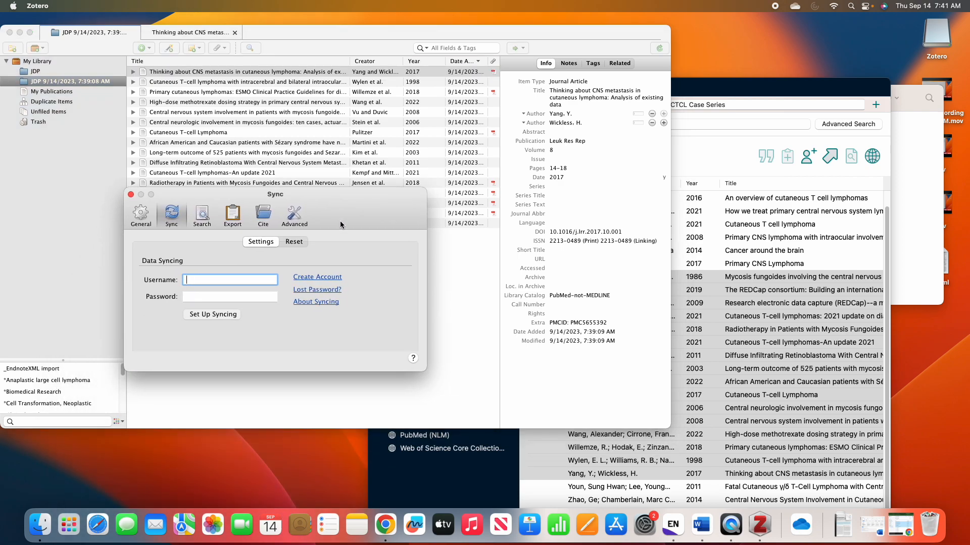
key(Tab)
text(*******)
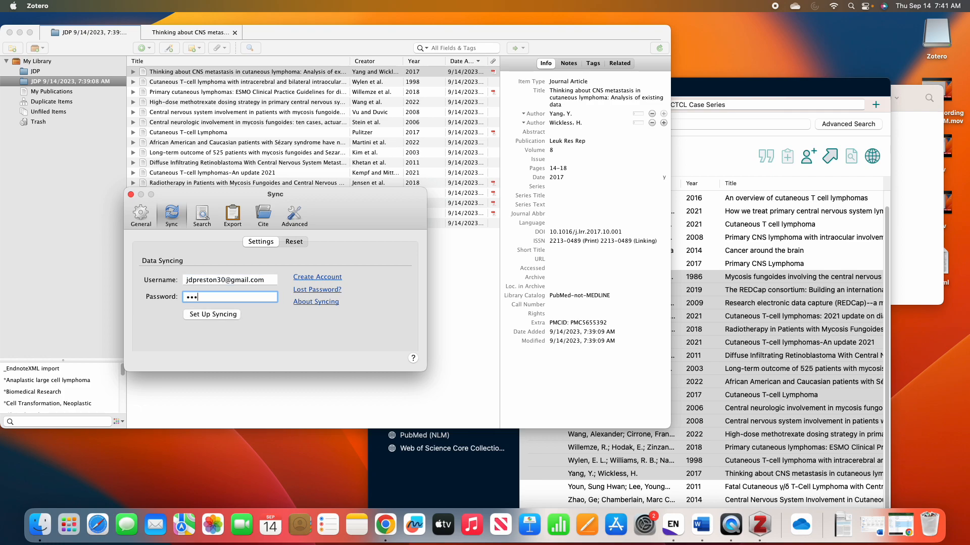
text(****)
key(Return)
key(Return)
text(**********)
key(Return)
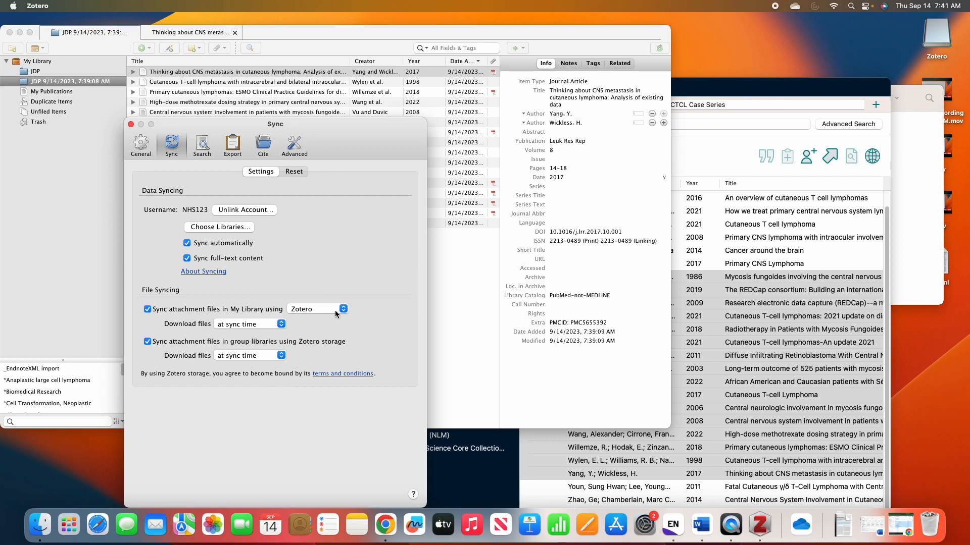
Keep Zotero storage for attachment file syncing and close the Sync settings.
click(305, 312)
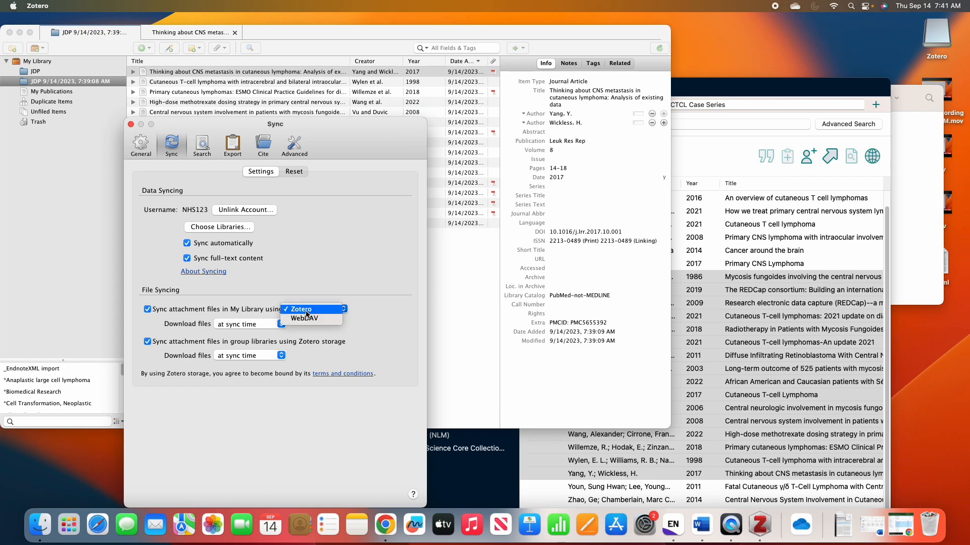
click(288, 311)
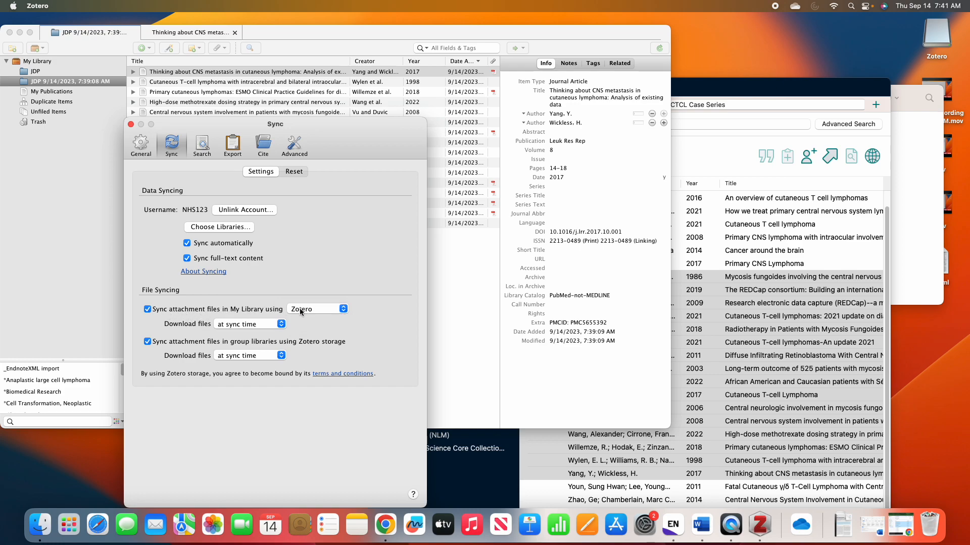
drag(333, 132, 650, 96)
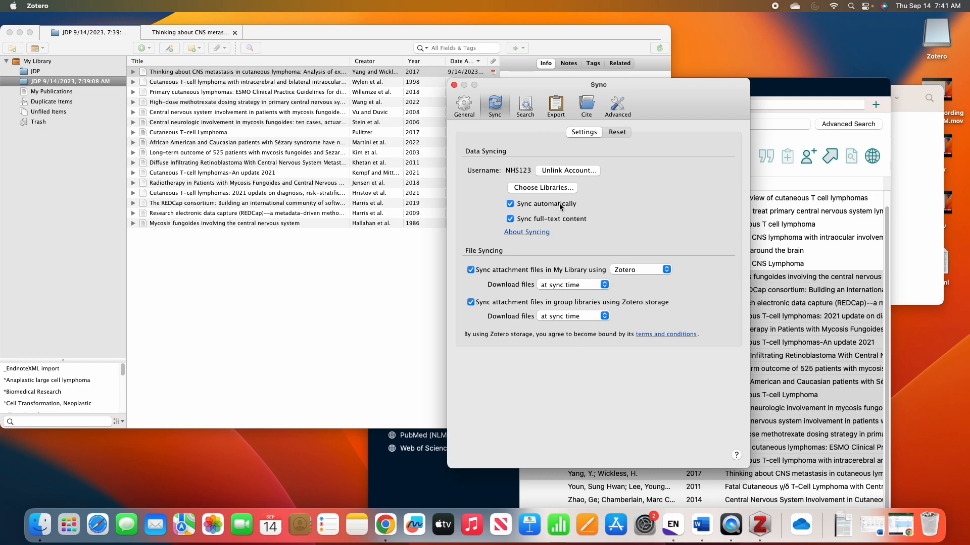
click(454, 86)
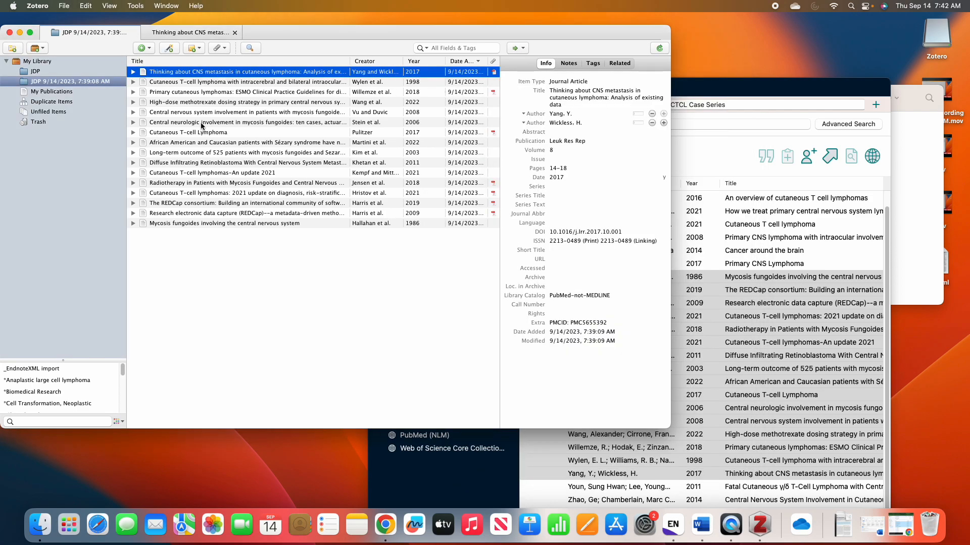
Reopen Zotero Settings to review the Sync pane, then close it.
click(31, 6)
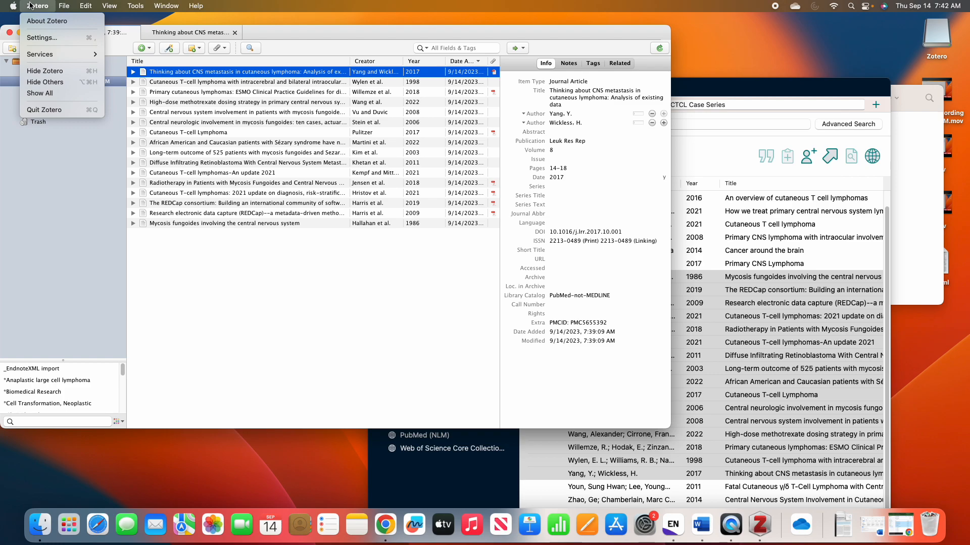
click(44, 40)
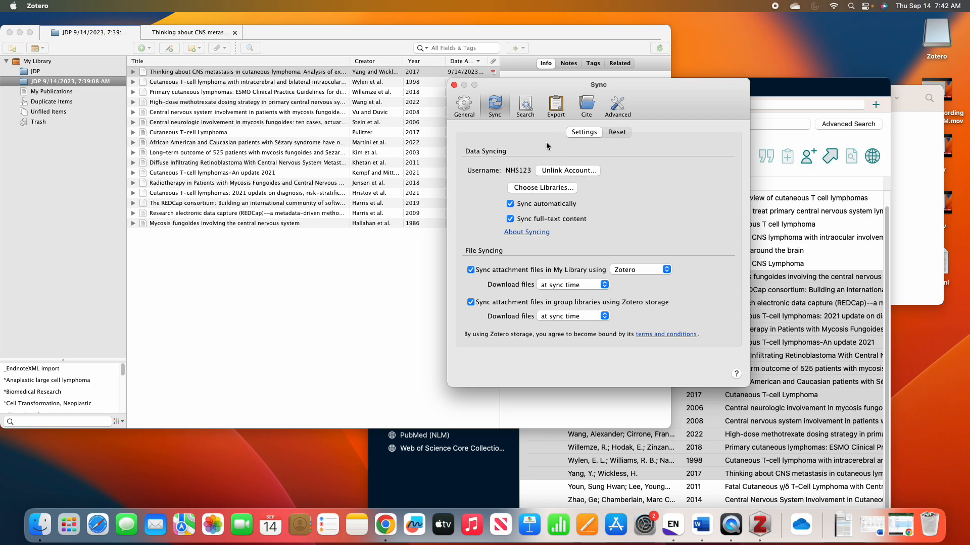
click(453, 84)
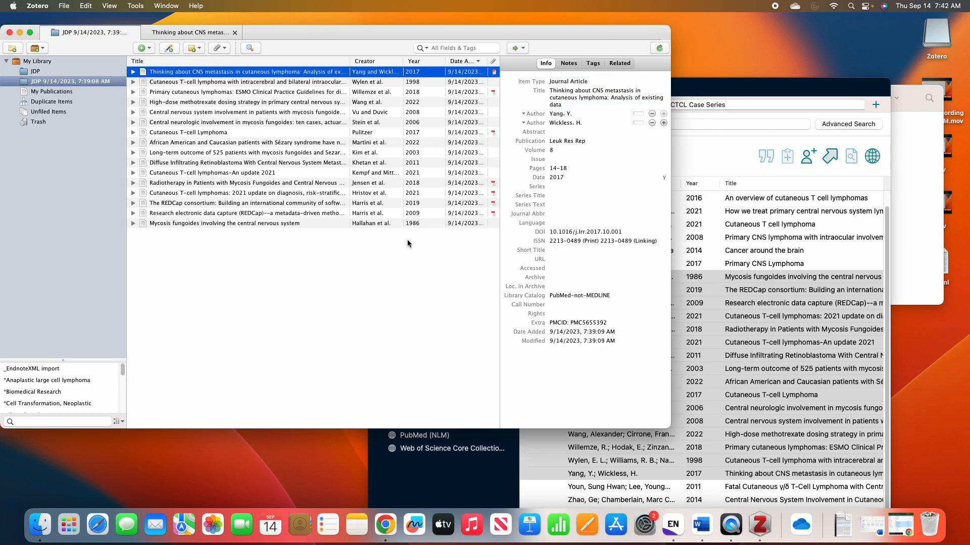
Browse several lymphoma references, ending on the 2021 update, and enlarge the library window to widen columns.
click(323, 132)
click(315, 183)
click(307, 223)
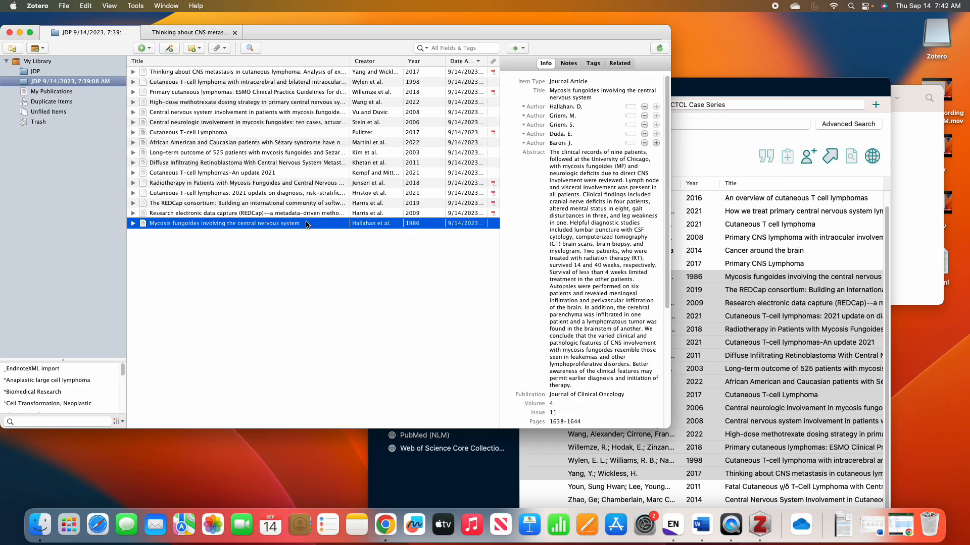
click(270, 194)
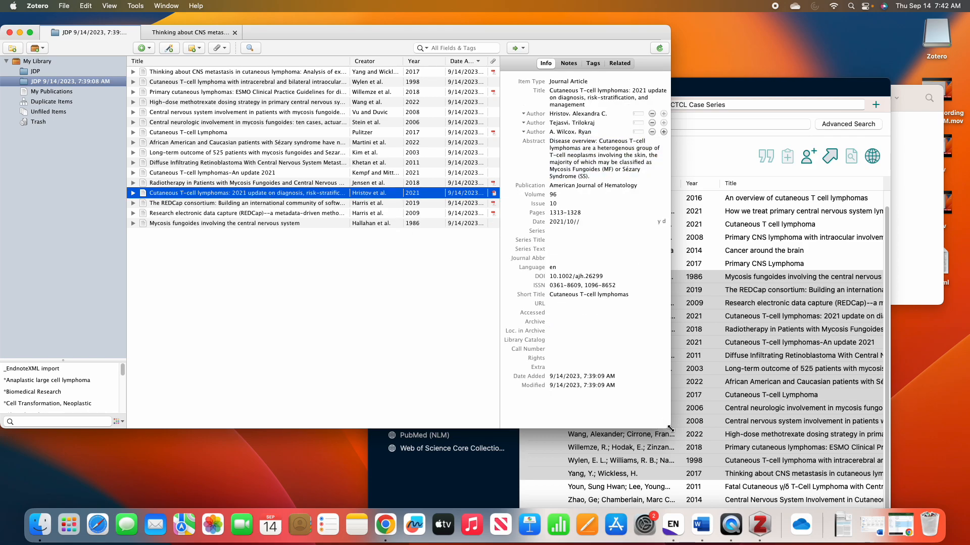
drag(670, 428, 778, 512)
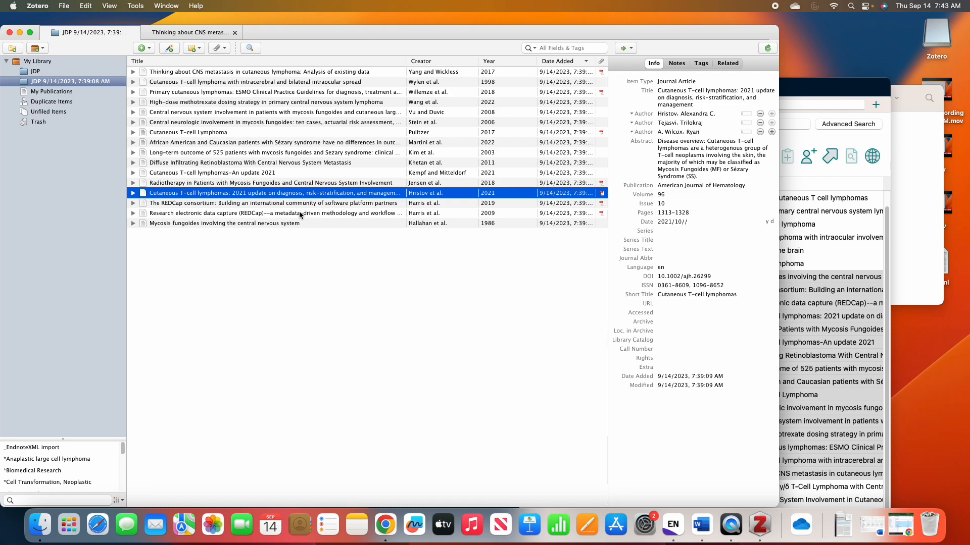
Create a new top-level collection named Oncology in My Library.
click(29, 61)
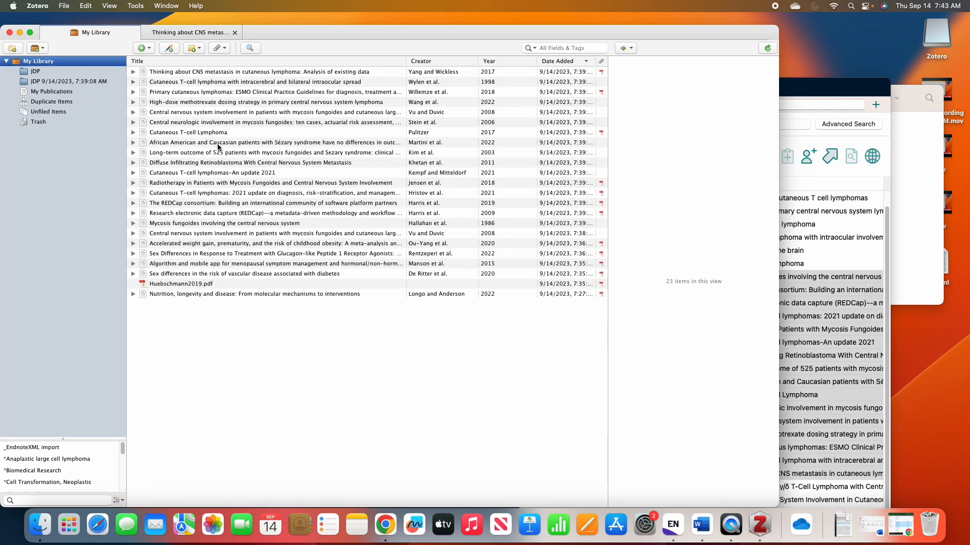
click(41, 49)
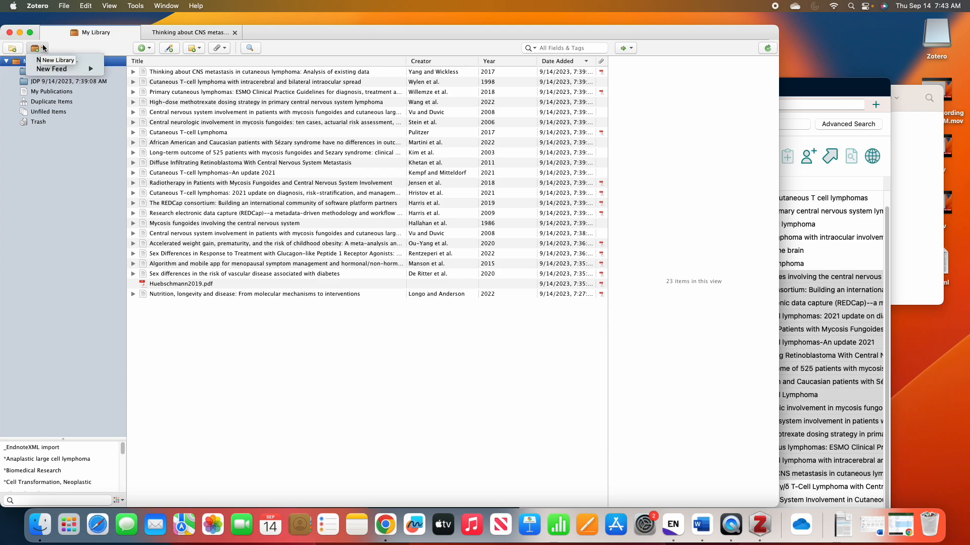
click(13, 54)
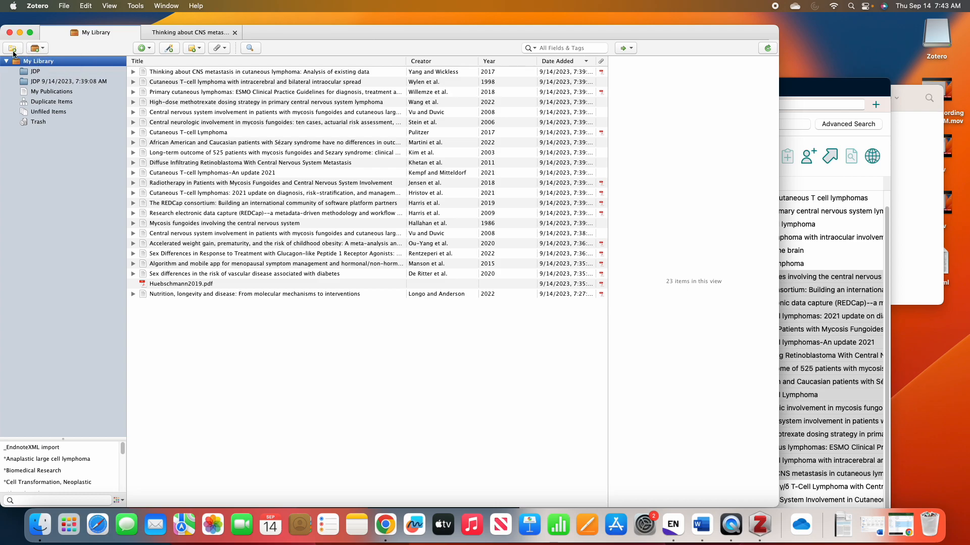
click(43, 52)
click(44, 51)
click(15, 49)
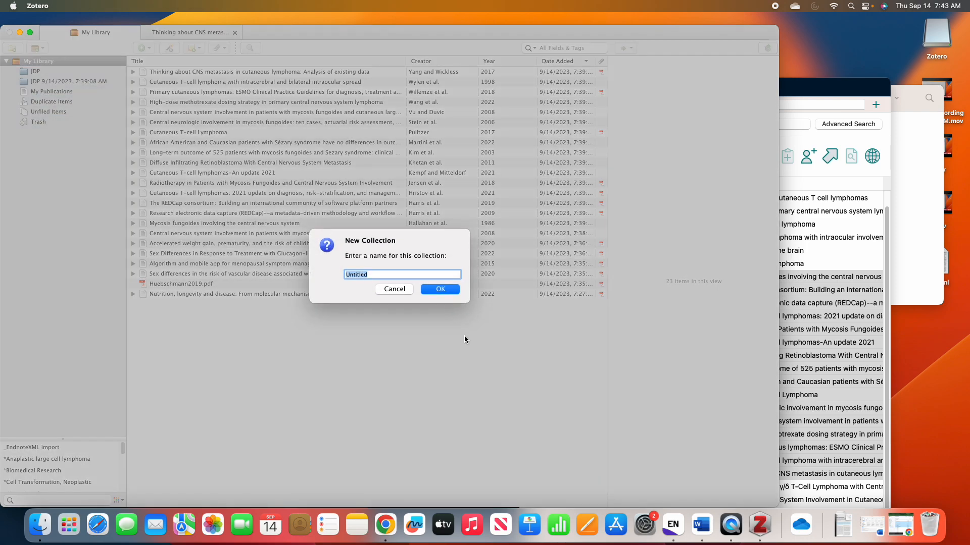
text(NHS)
key(Return)
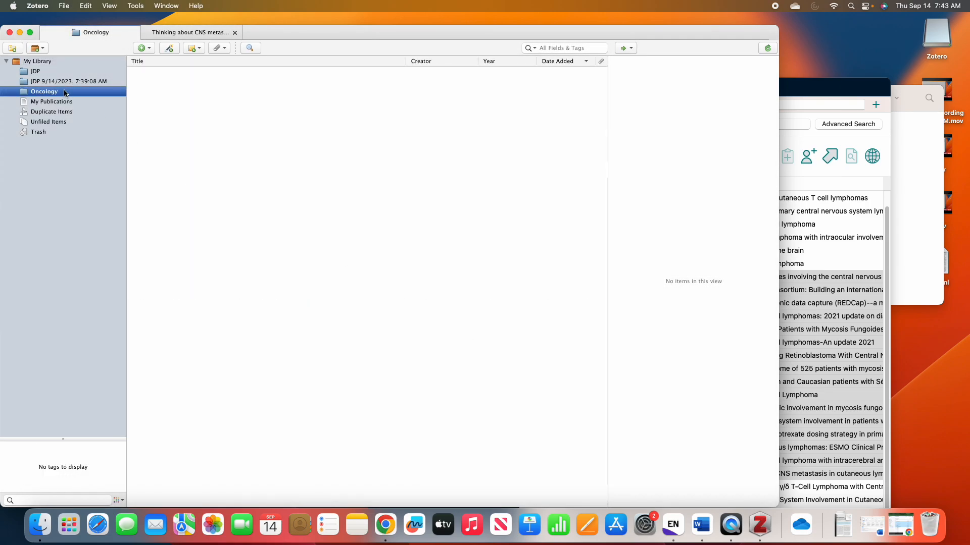
Create a second collection named NHS, then view the JDP 9/14/2023 items.
click(13, 48)
text(NHS)
key(Return)
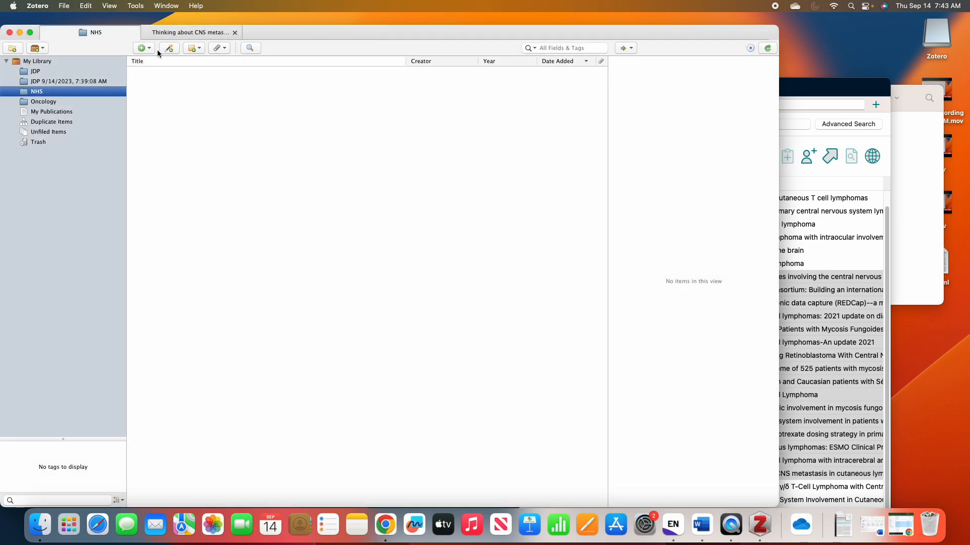
click(44, 85)
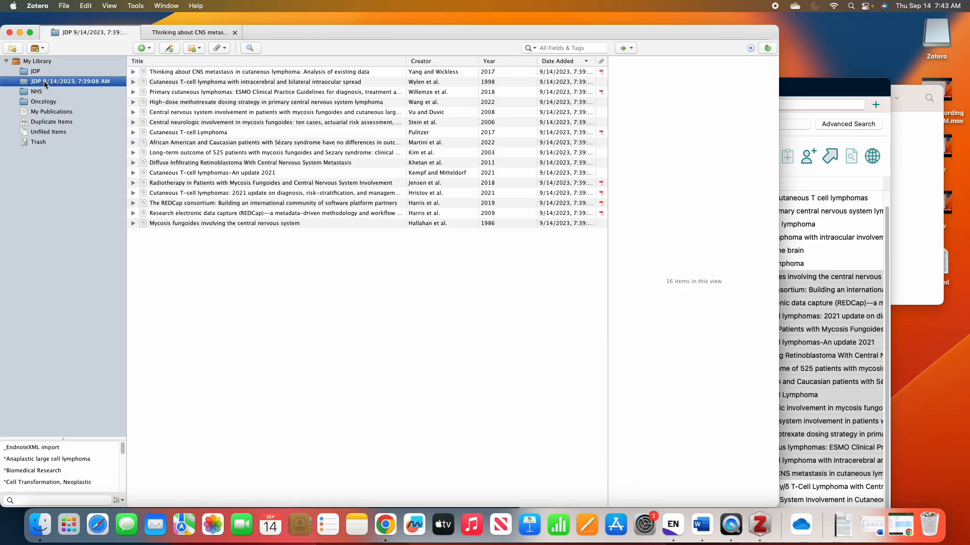
Add all 16 JDP 9/14/2023 items to the Oncology collection.
click(186, 74)
shift+click(220, 224)
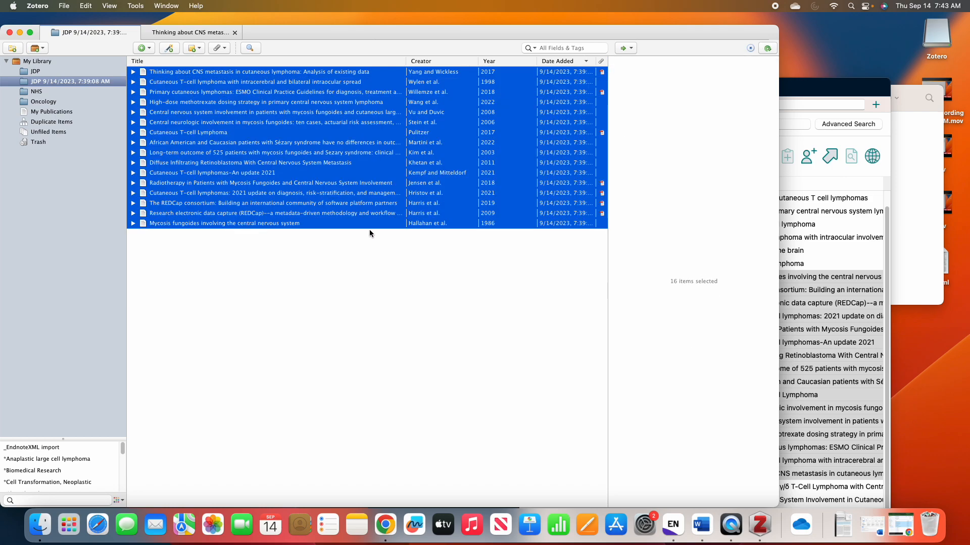
drag(116, 134, 50, 104)
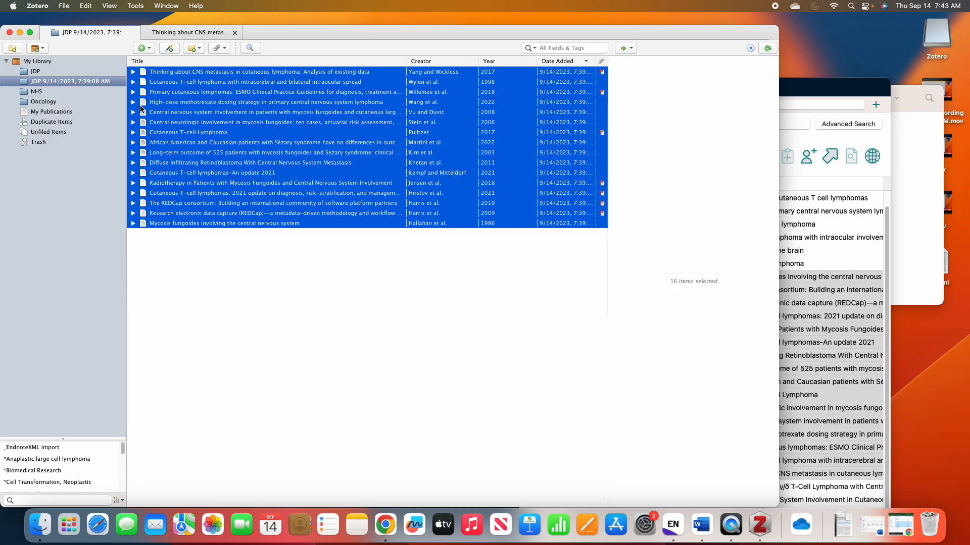
click(46, 83)
click(43, 103)
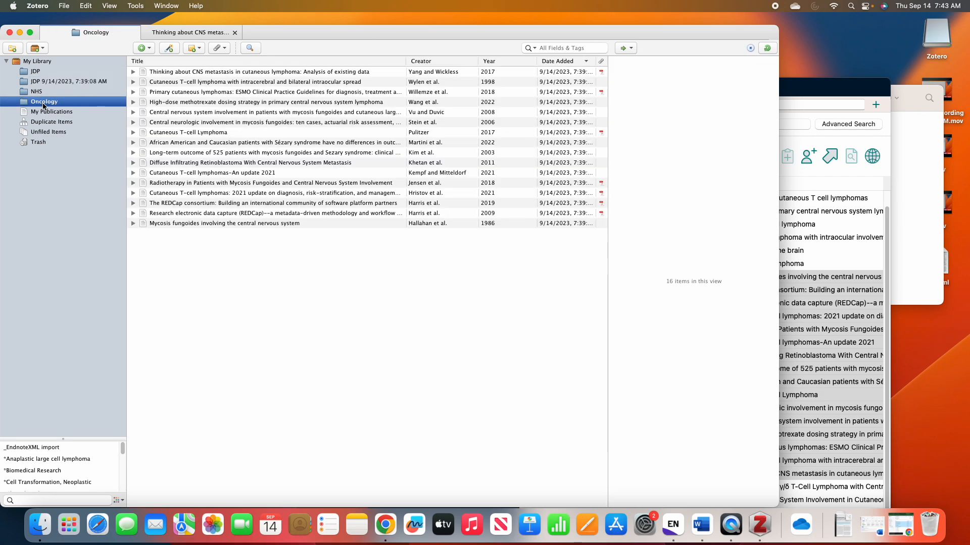
click(46, 84)
click(50, 104)
Create a subcollection named CTCL inside Oncology.
right_click(38, 102)
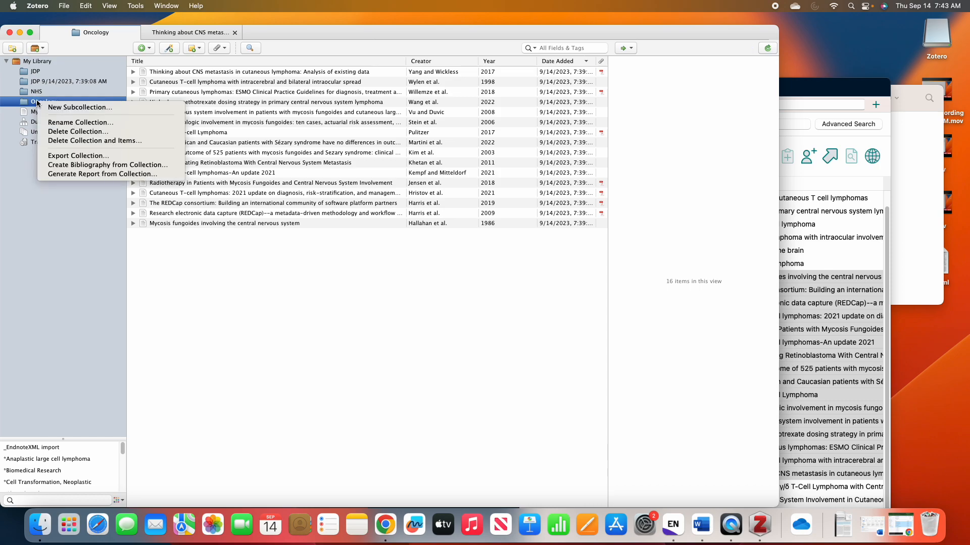
click(92, 108)
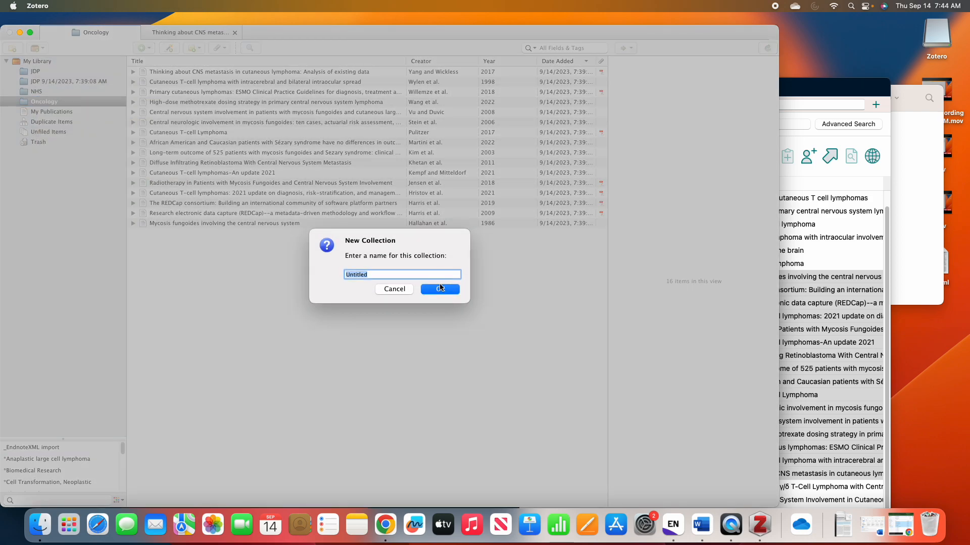
text(CTCL)
key(Return)
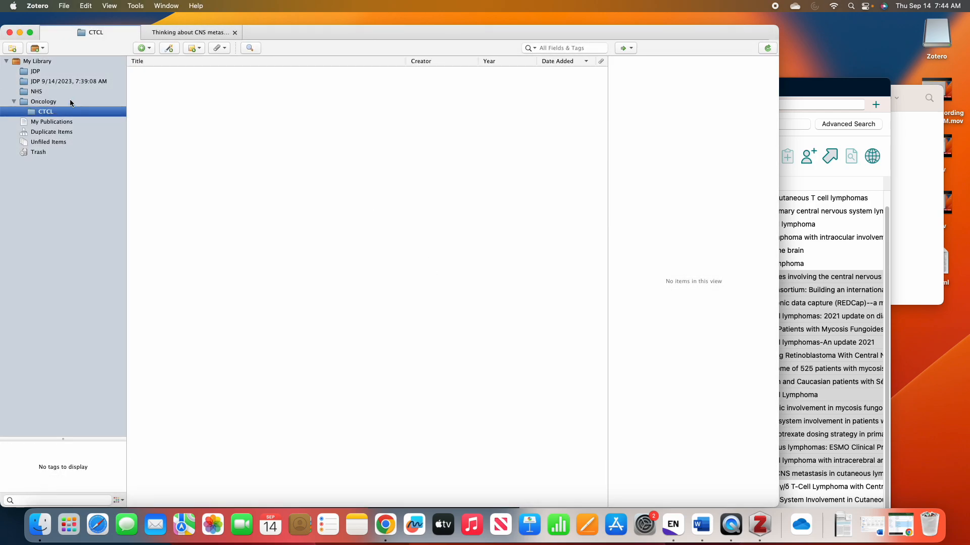
click(70, 101)
Add eight Oncology items, from High-dose methotrexate to the 2021 update, to CTCL.
click(224, 102)
shift+click(246, 171)
drag(70, 119, 45, 110)
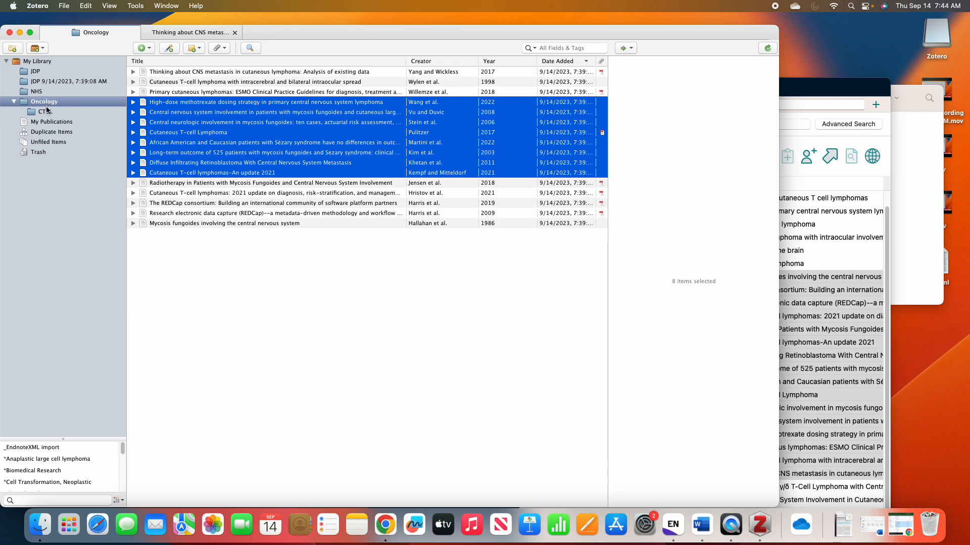
click(49, 112)
click(43, 98)
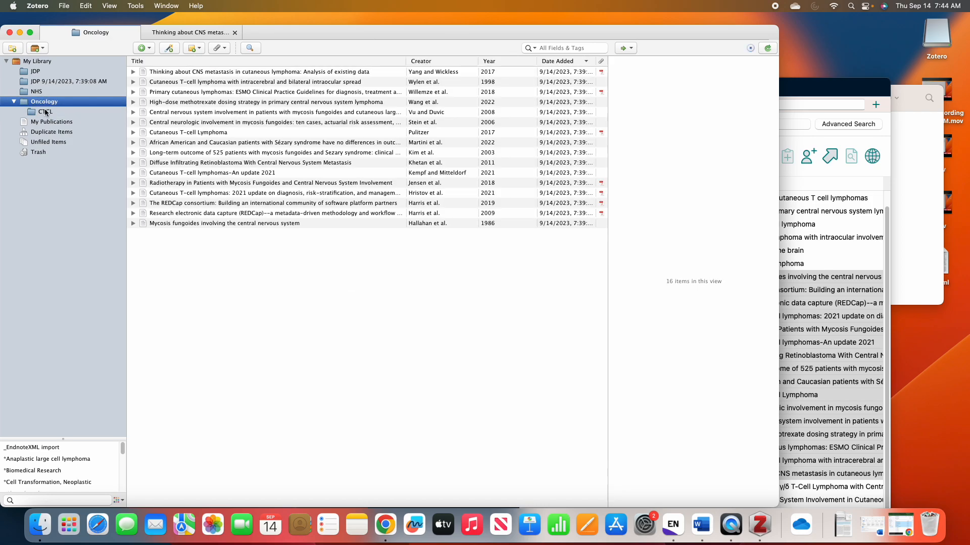
Create a CTCL Papers subcollection inside CTCL, then collapse Oncology.
right_click(45, 111)
click(86, 117)
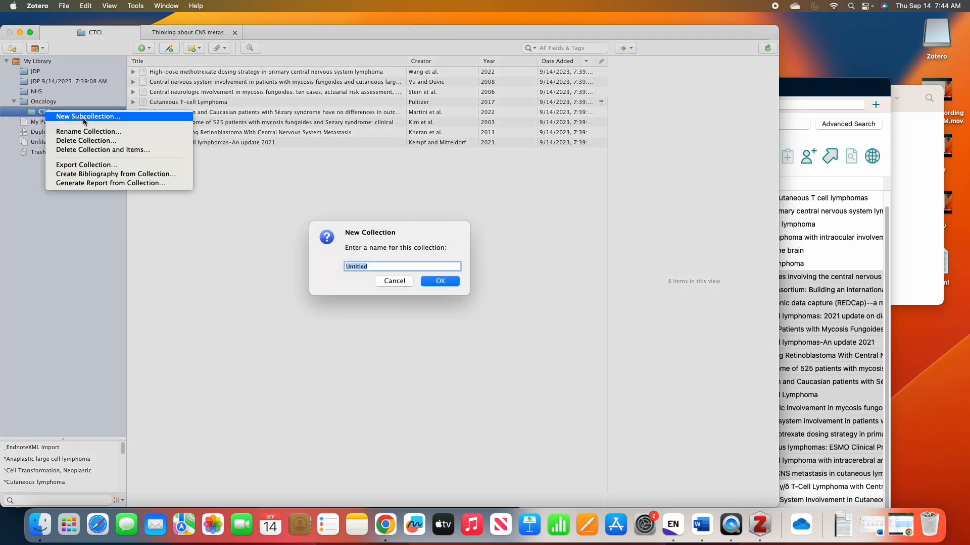
text(TCL Papers)
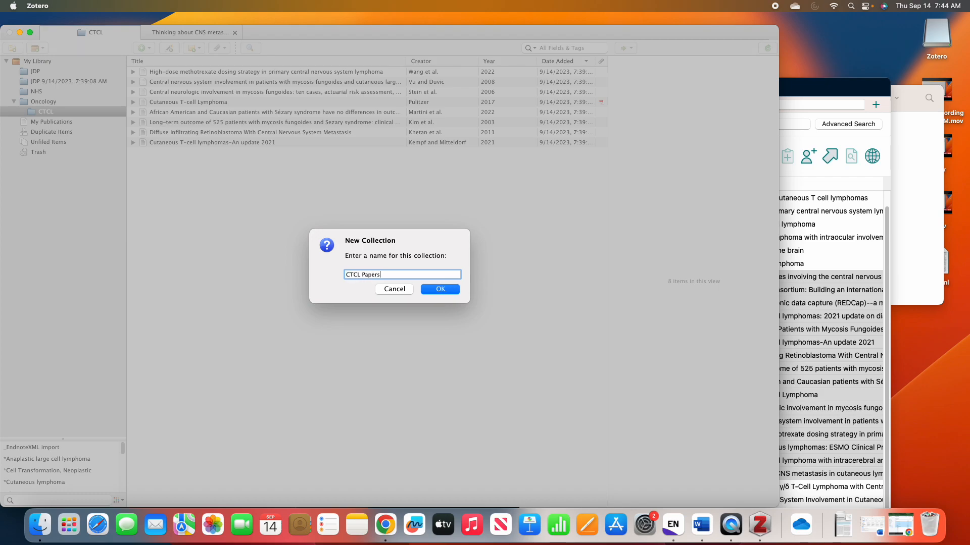
key(Return)
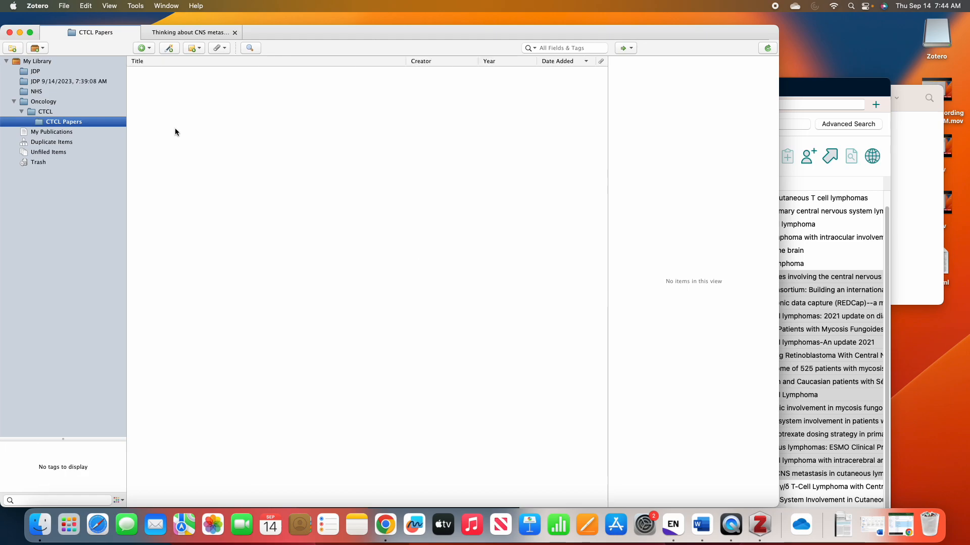
click(56, 112)
click(49, 103)
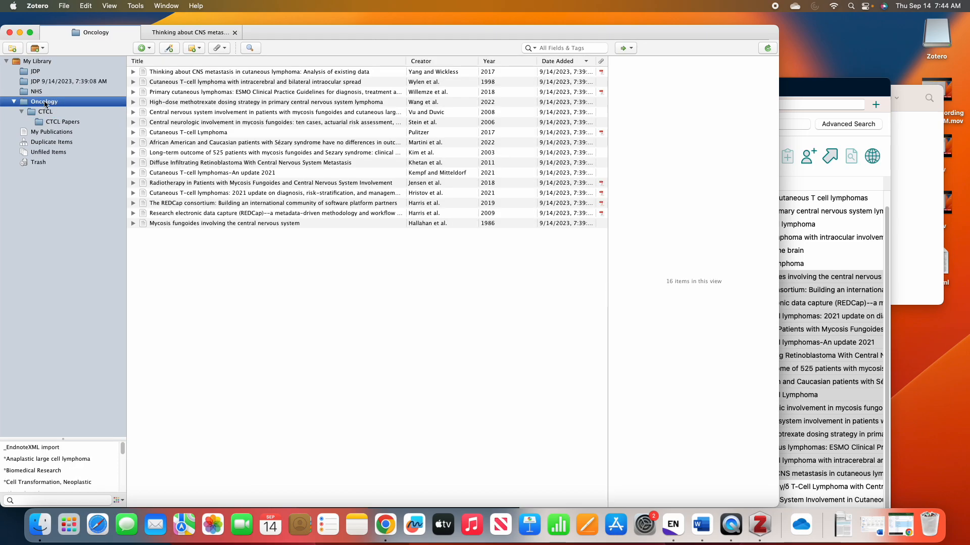
click(13, 101)
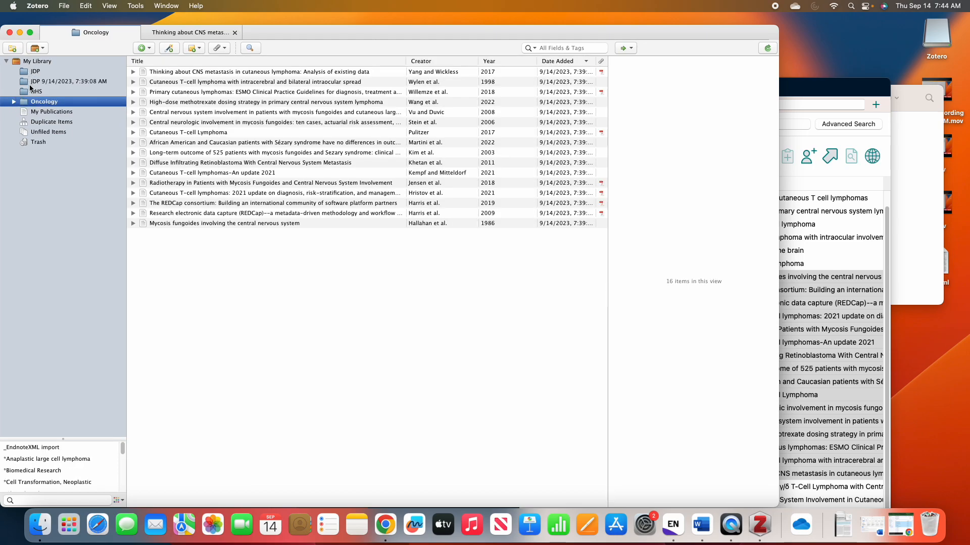
Expand Oncology and browse My Publications, 6 Unfiled Items, Duplicate Items and JDP, ending on all 23 items.
click(13, 102)
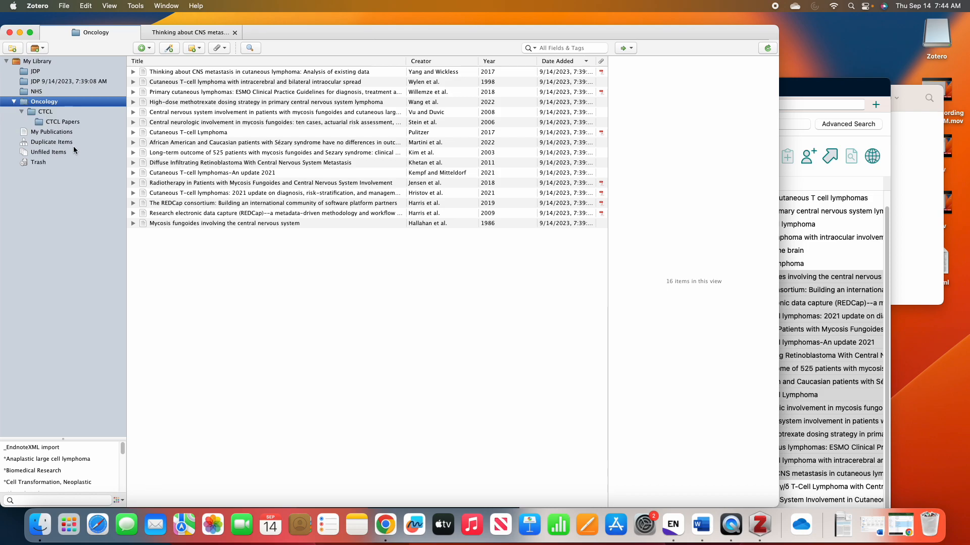
click(48, 133)
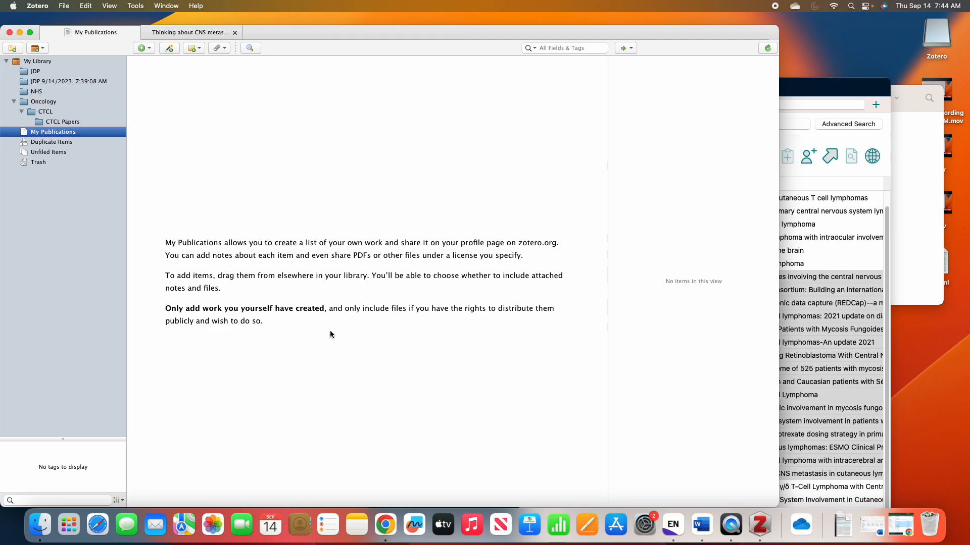
click(42, 152)
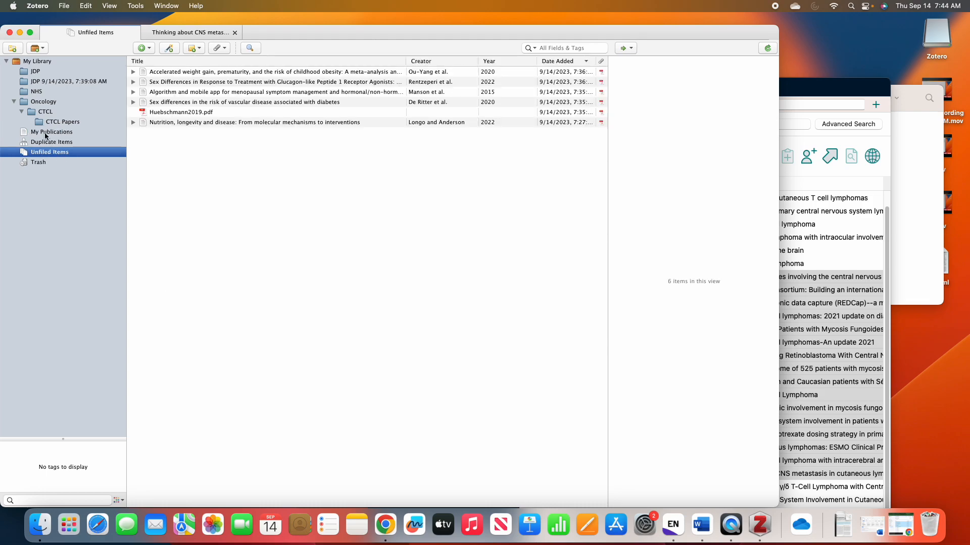
click(48, 141)
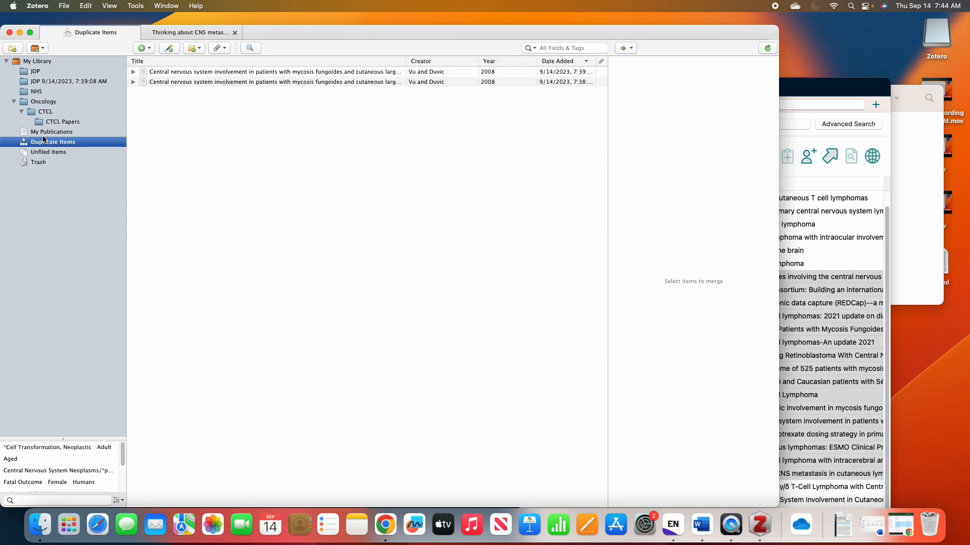
click(44, 134)
click(45, 143)
click(46, 152)
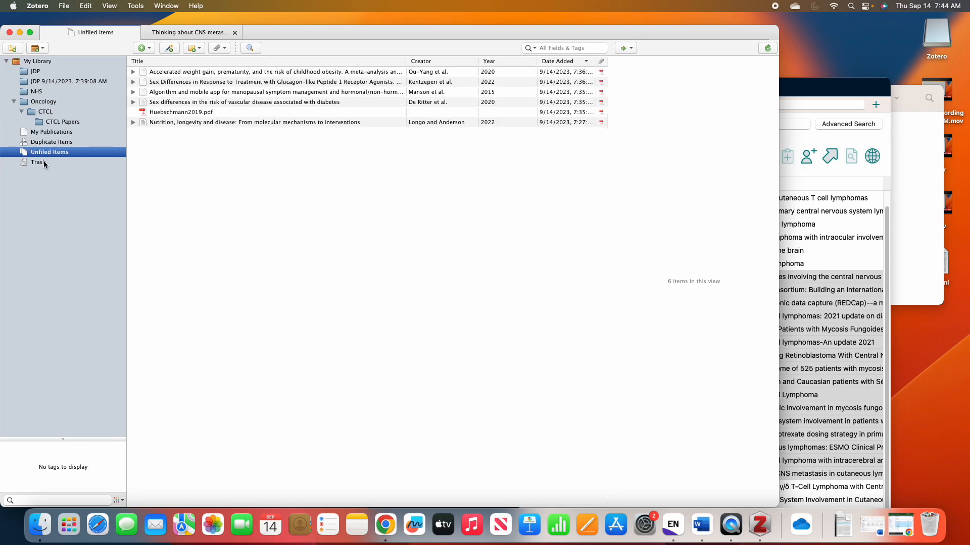
click(49, 144)
click(52, 133)
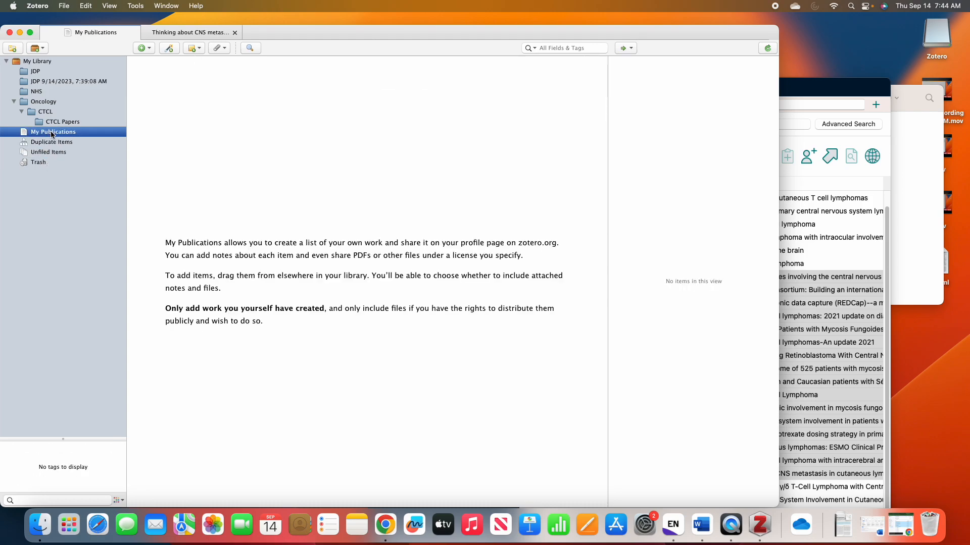
click(44, 73)
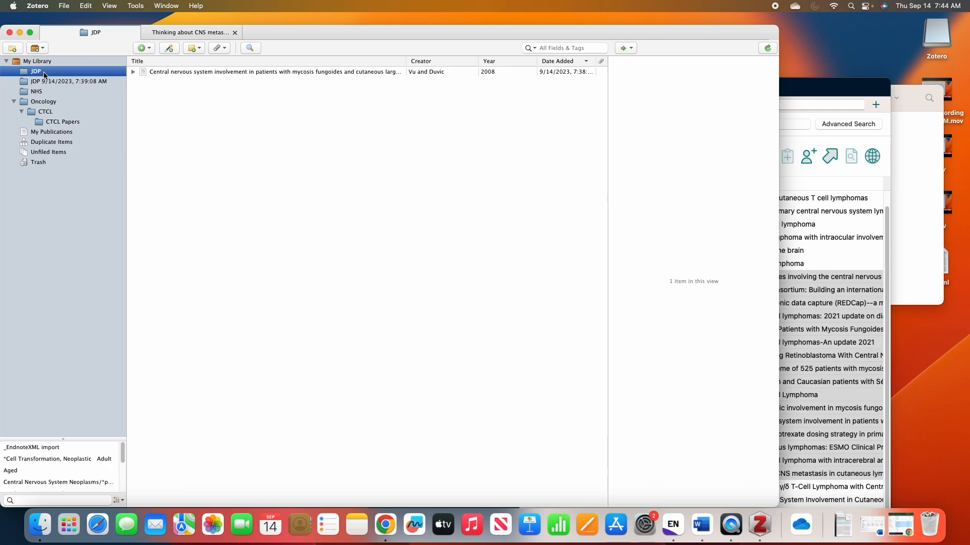
click(43, 60)
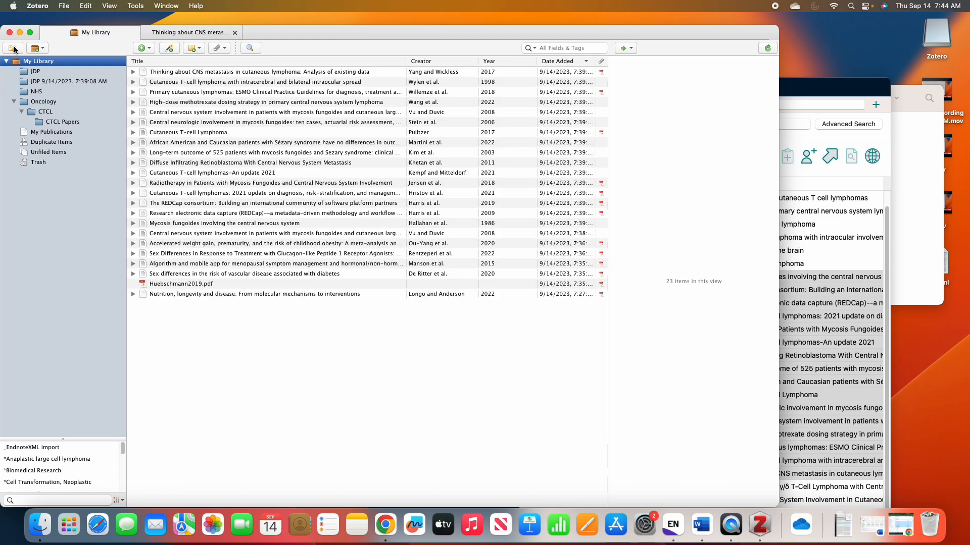
Try creating the online group 'NHSTrainee'; it fails with an unvalidated email address error.
click(38, 48)
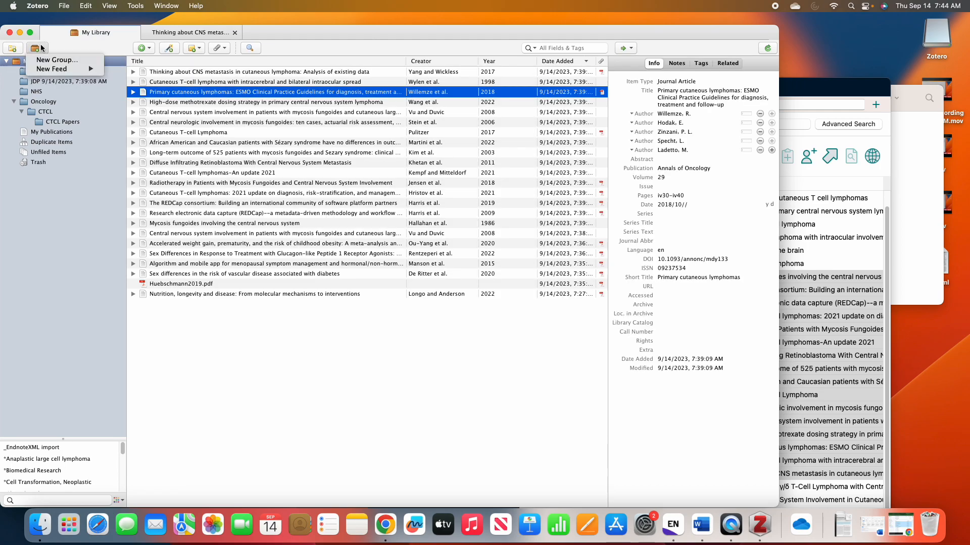
click(61, 60)
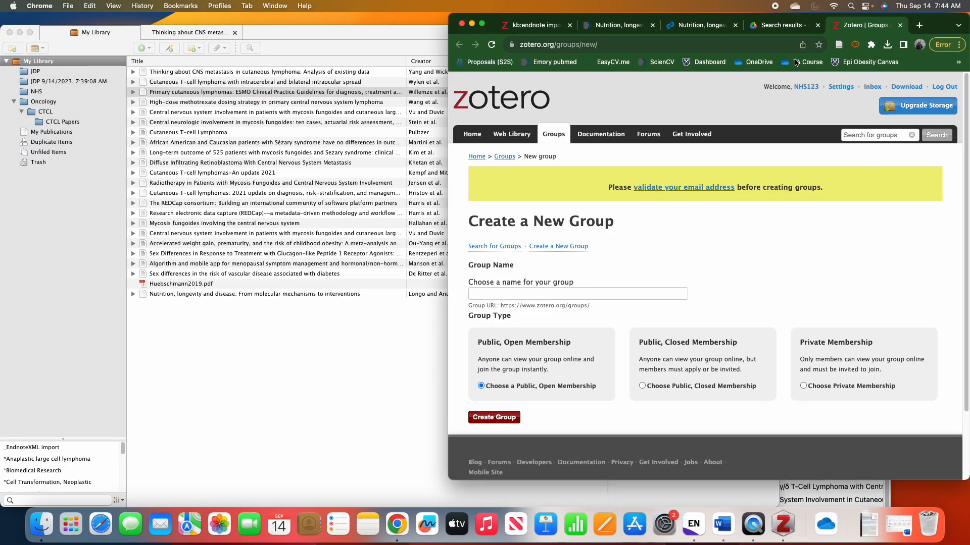
drag(449, 17, 238, 17)
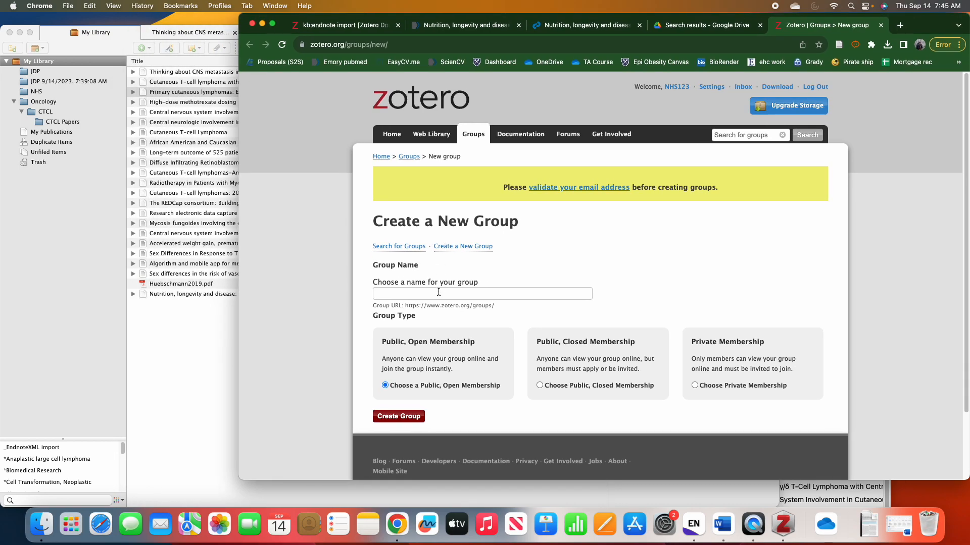
click(439, 293)
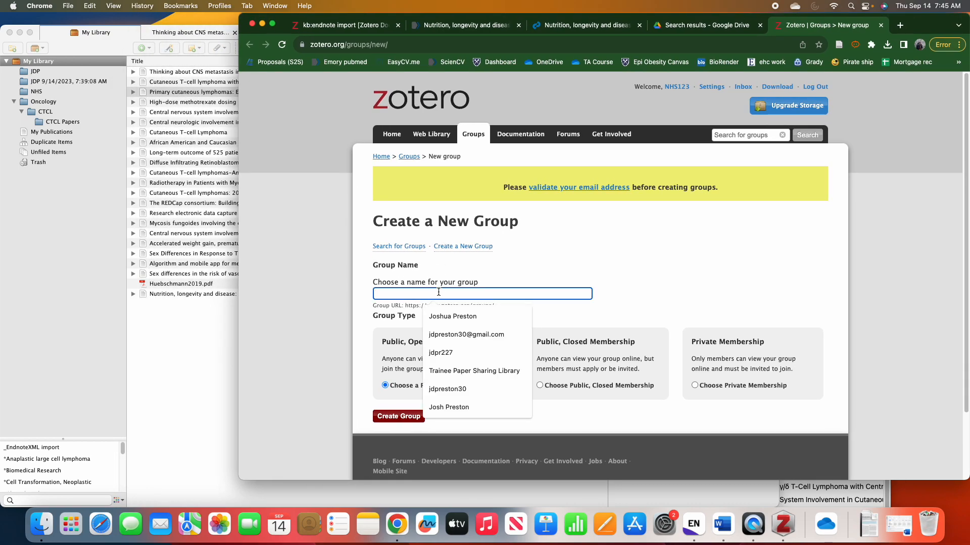
text(NHS)
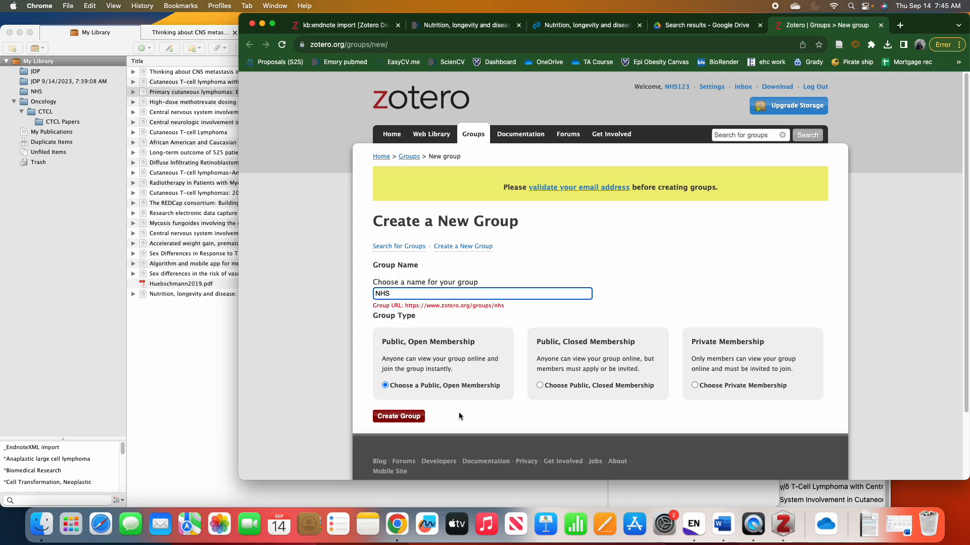
text(Trainees)
click(393, 417)
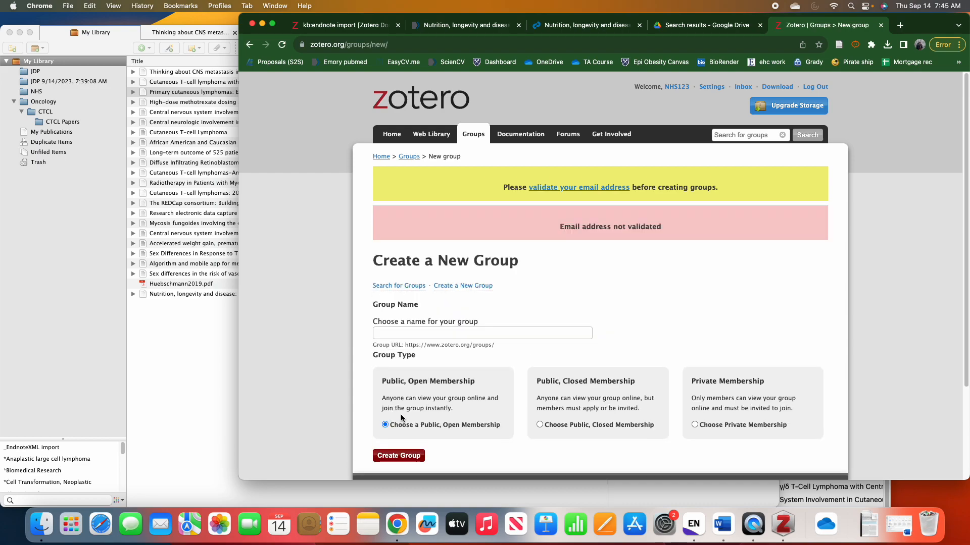
click(449, 332)
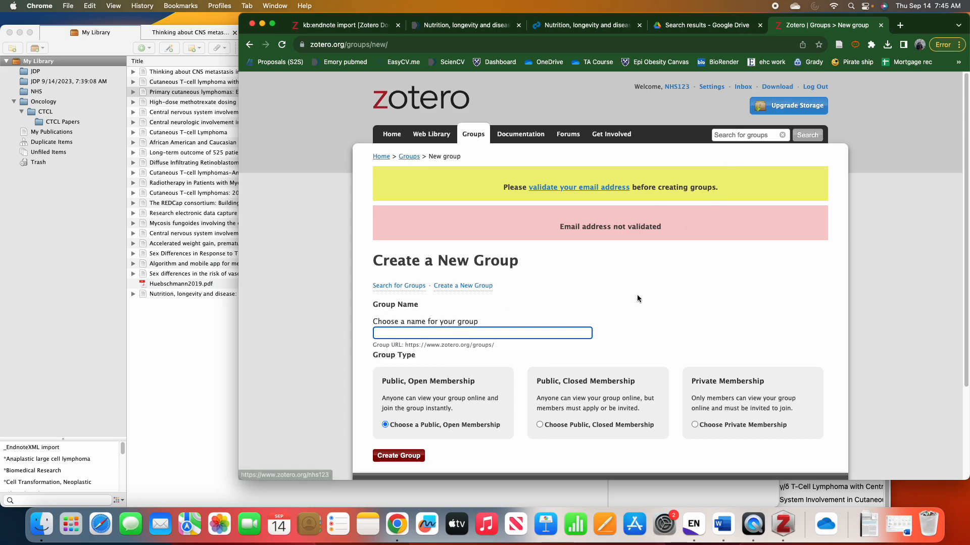
click(557, 331)
click(626, 228)
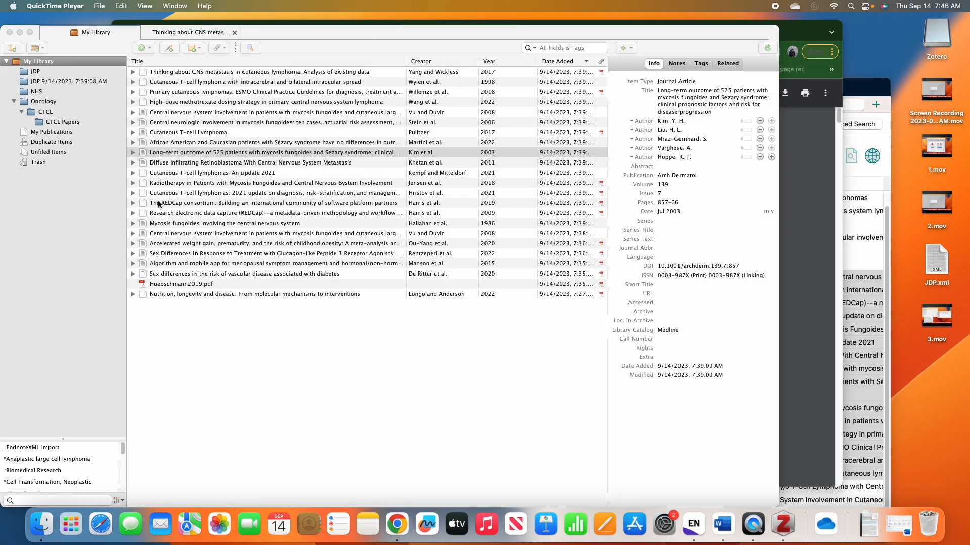
Create the public, open-membership group NHSTrainees on zotero.org.
click(254, 383)
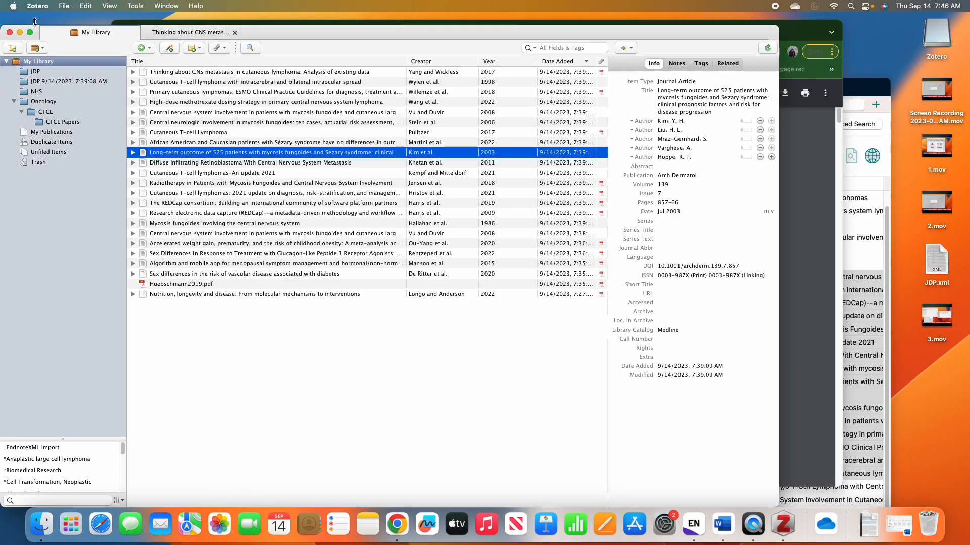
click(36, 50)
click(37, 60)
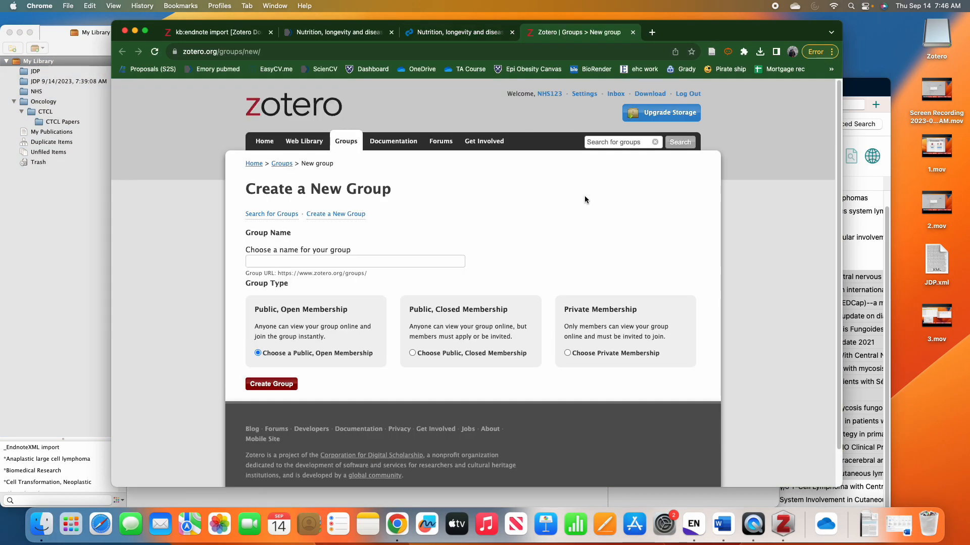
click(377, 262)
text(NHS)
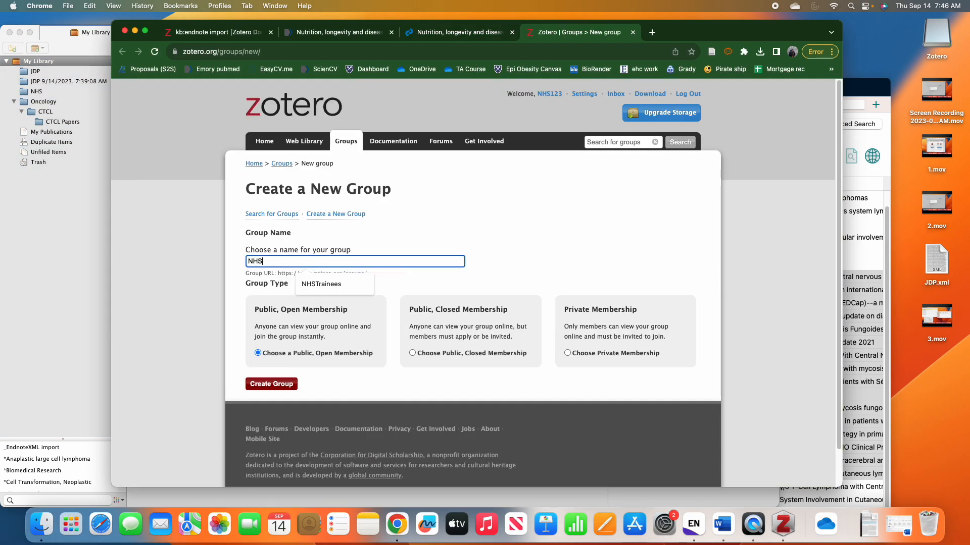
text(Trainees)
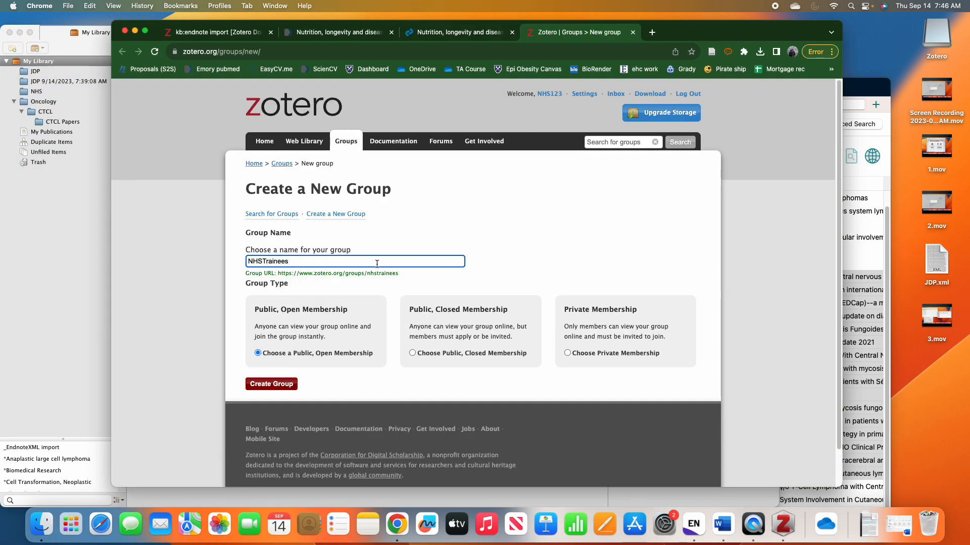
text(s)
click(266, 386)
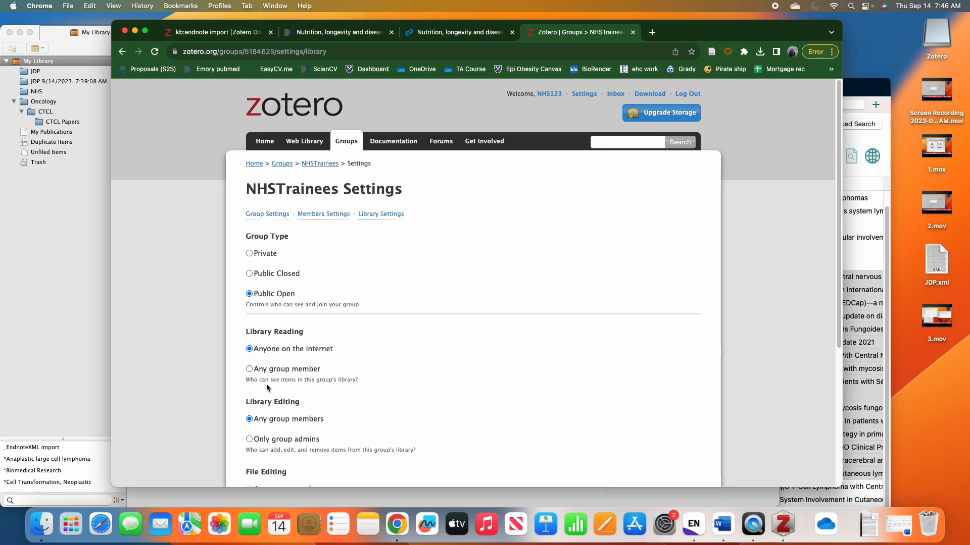
Save the NHSTrainees library settings and open its group page.
scroll(329, 374, down, 5)
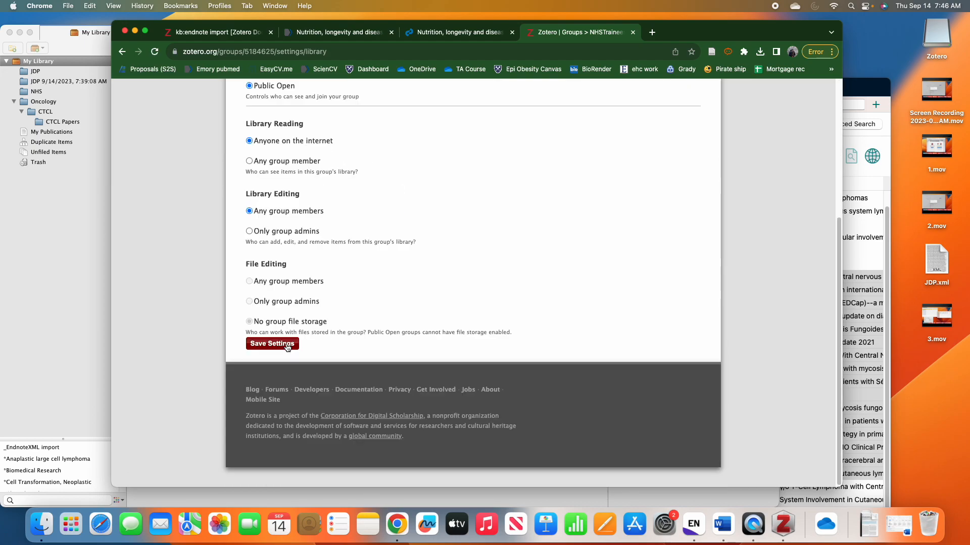
click(273, 344)
scroll(422, 378, down, 5)
scroll(403, 189, up, 5)
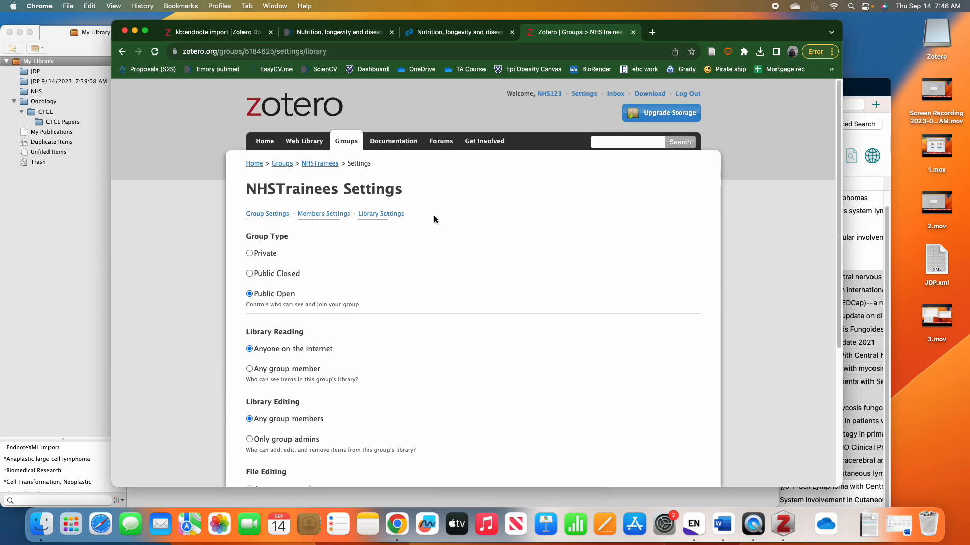
click(319, 169)
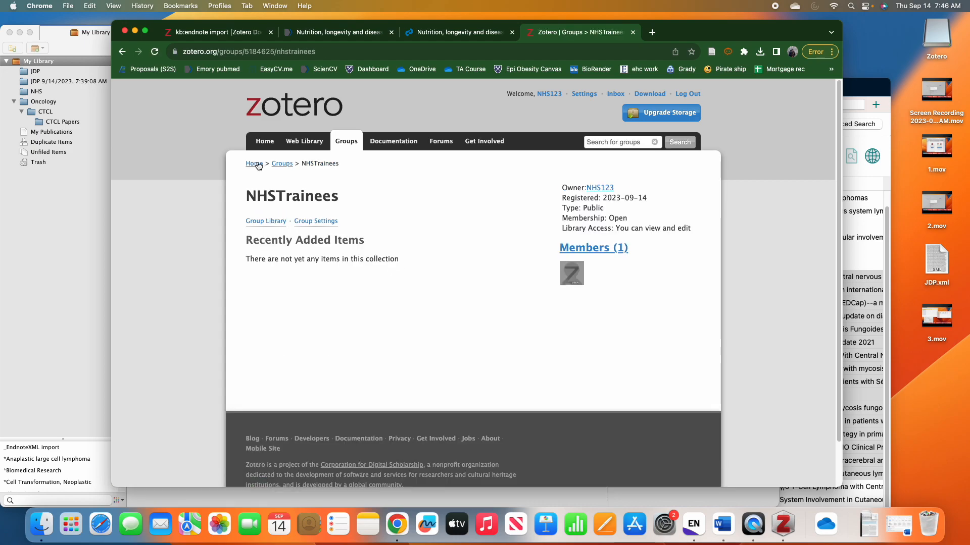
click(73, 216)
Sync Zotero and open the new, still-empty NHSTrainees group library under Group Libraries.
click(209, 103)
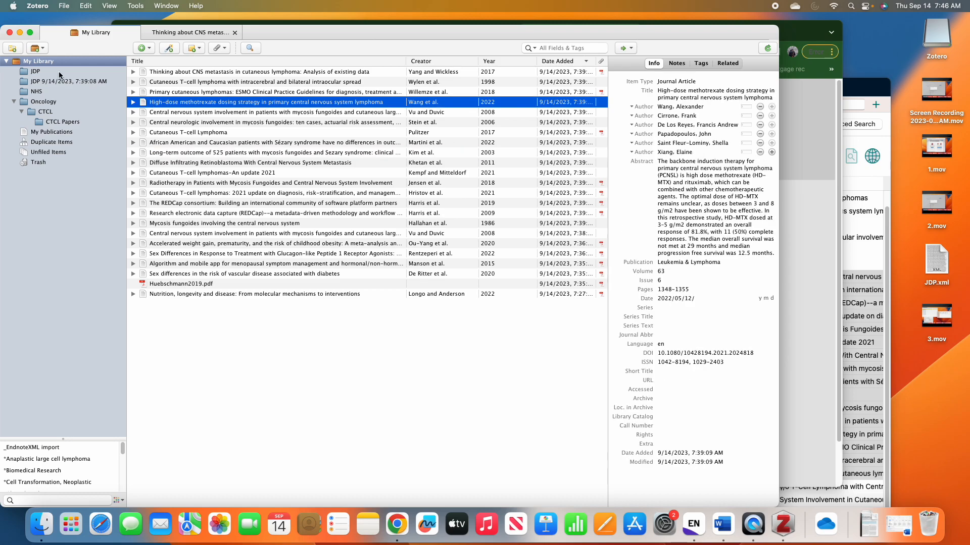
click(757, 47)
click(25, 183)
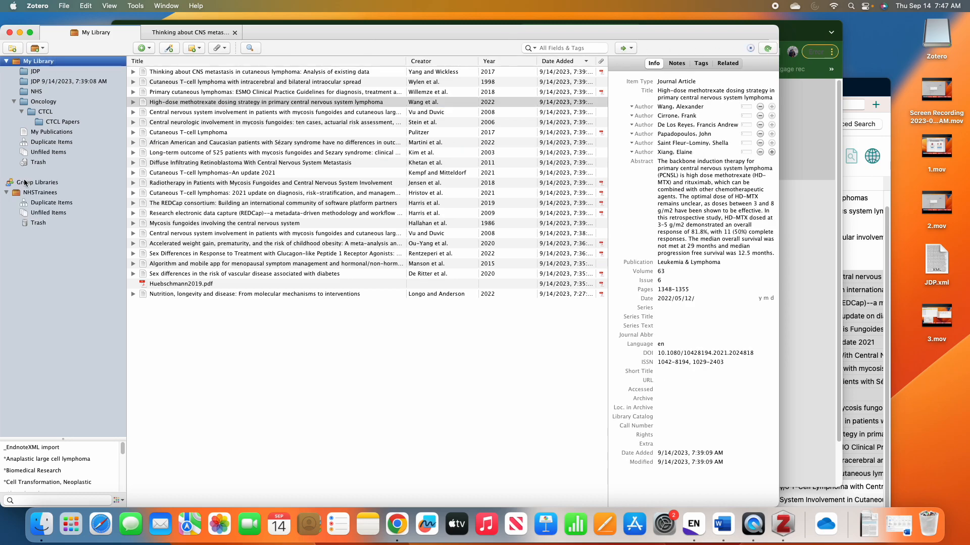
click(38, 194)
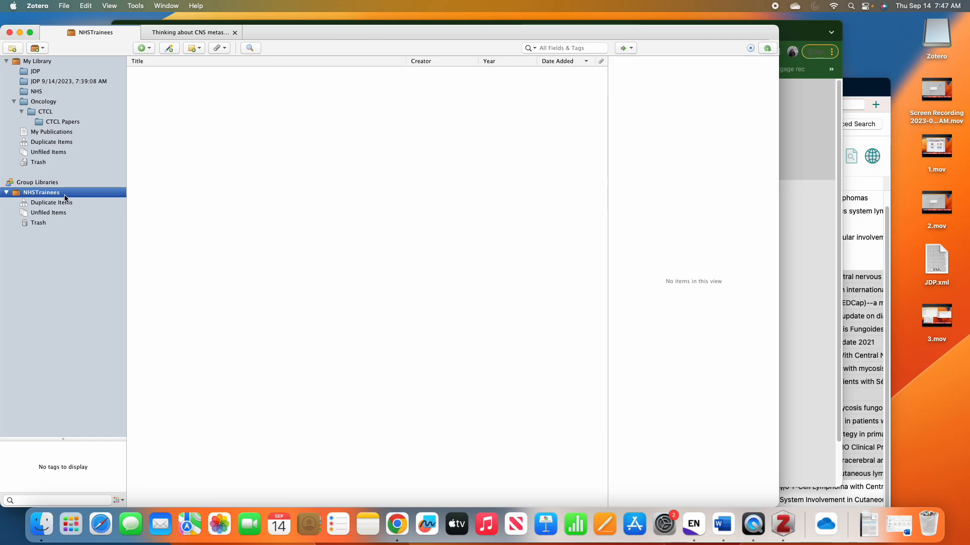
double_click(8, 193)
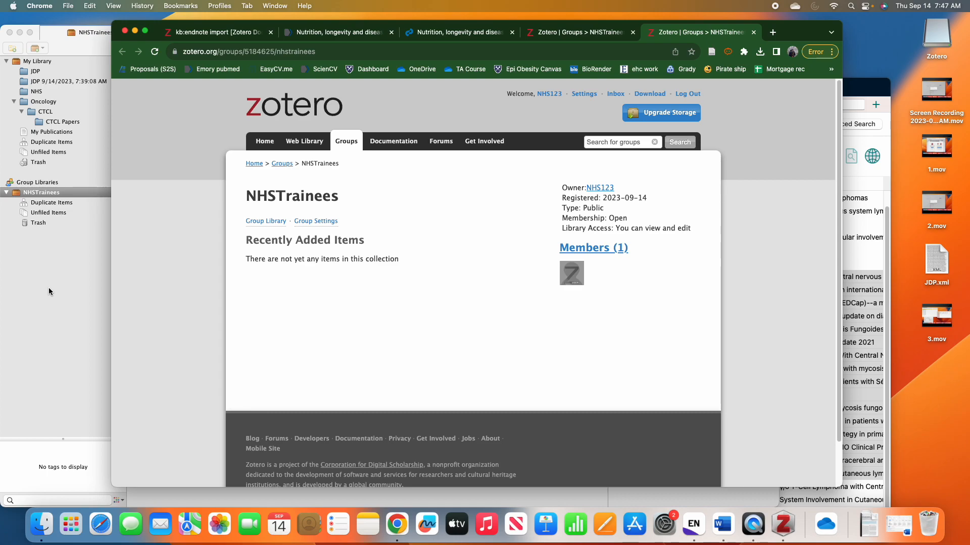
click(81, 284)
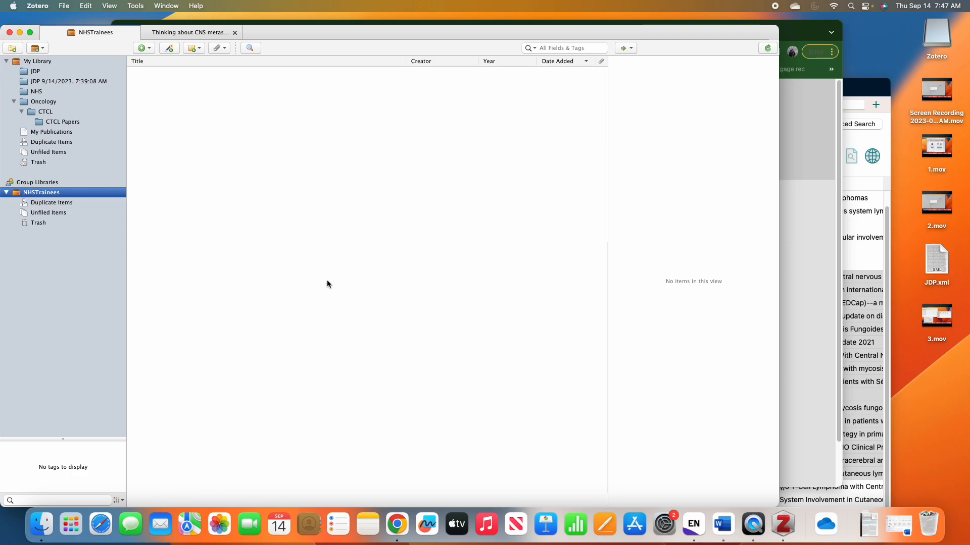
Copy nine references from the Oncology collection into the NHSTrainees group library.
click(34, 72)
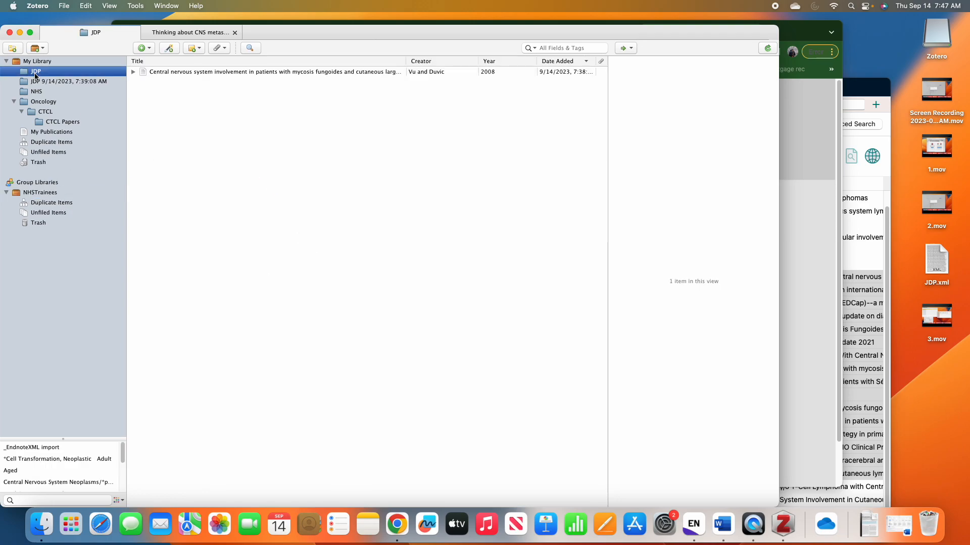
click(42, 121)
click(67, 103)
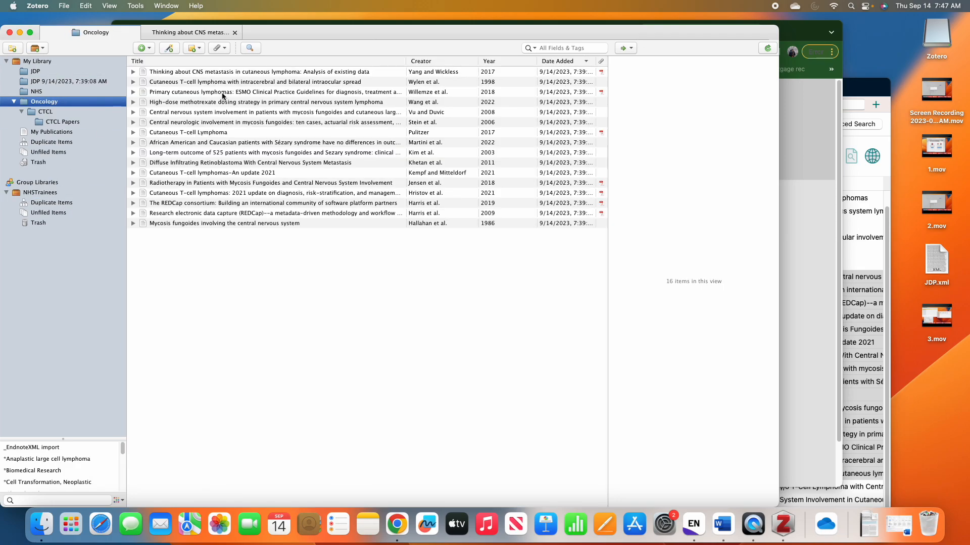
click(223, 93)
shift+click(233, 172)
drag(49, 196, 44, 194)
click(44, 193)
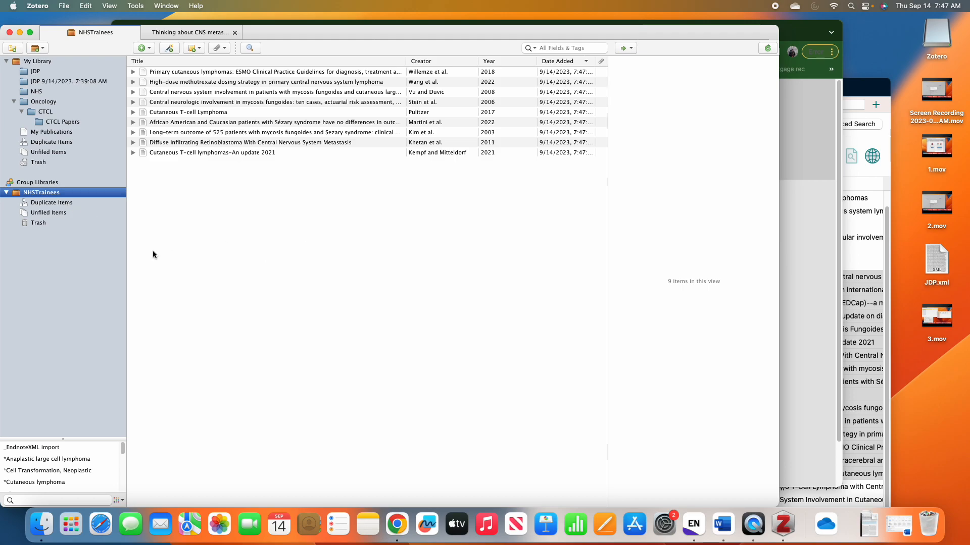
Narrow the Zotero window and close the two leftover zotero.org group tabs.
drag(780, 32, 389, 233)
click(399, 237)
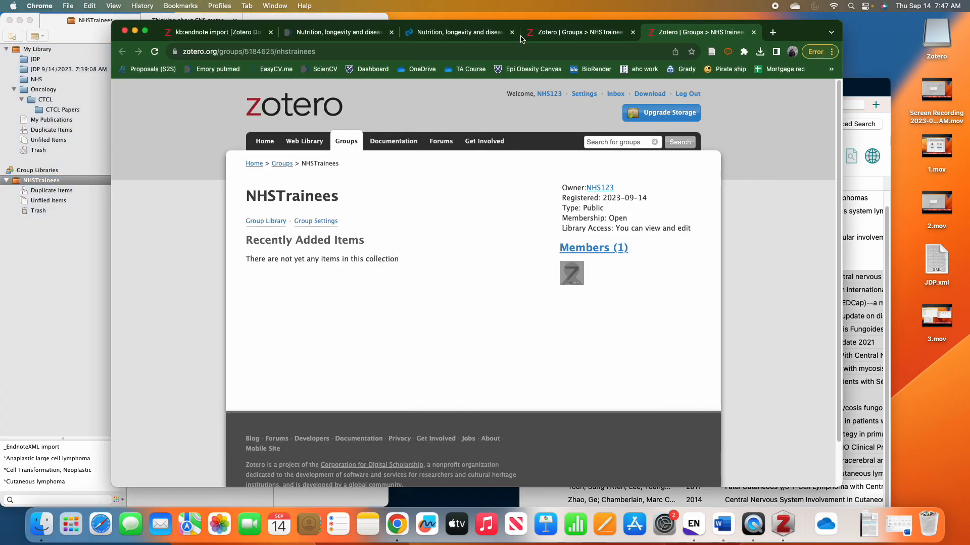
click(753, 32)
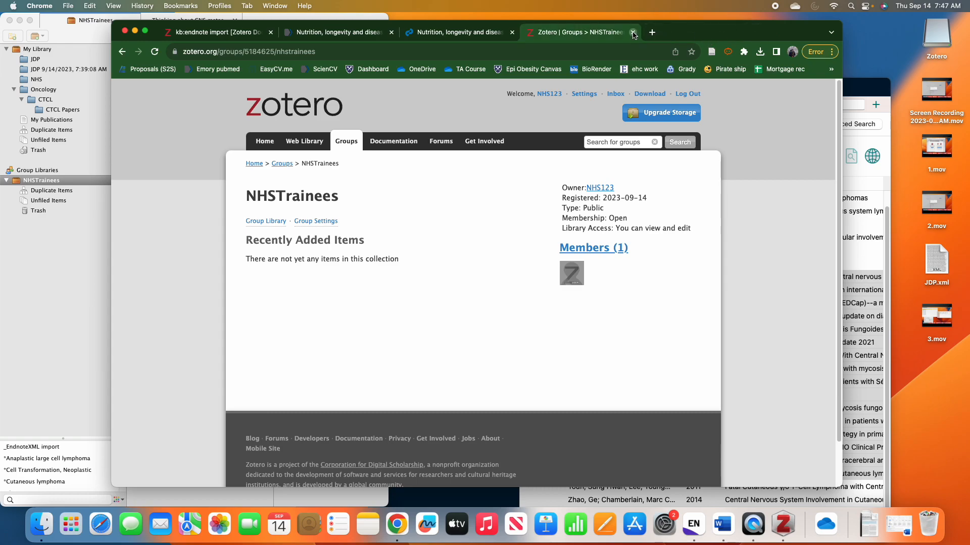
click(633, 33)
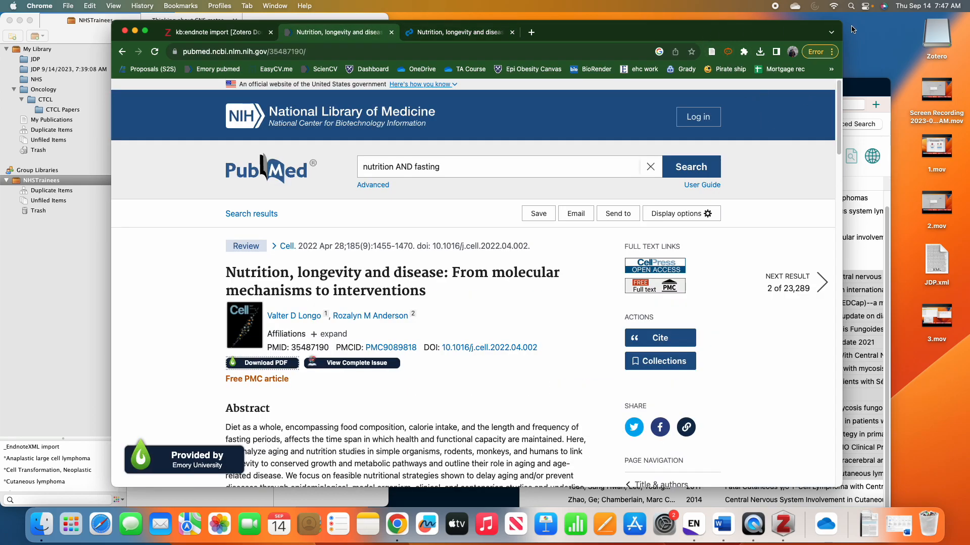
Save the open PubMed nutrition article to NHSTrainees with the Zotero Connector.
drag(841, 24, 963, 14)
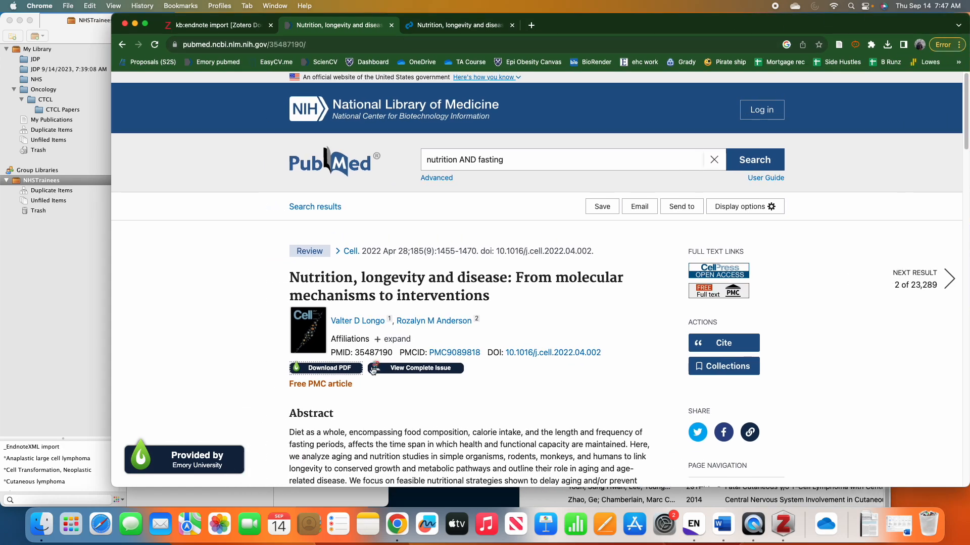
scroll(362, 368, down, 15)
scroll(362, 361, up, 15)
click(839, 45)
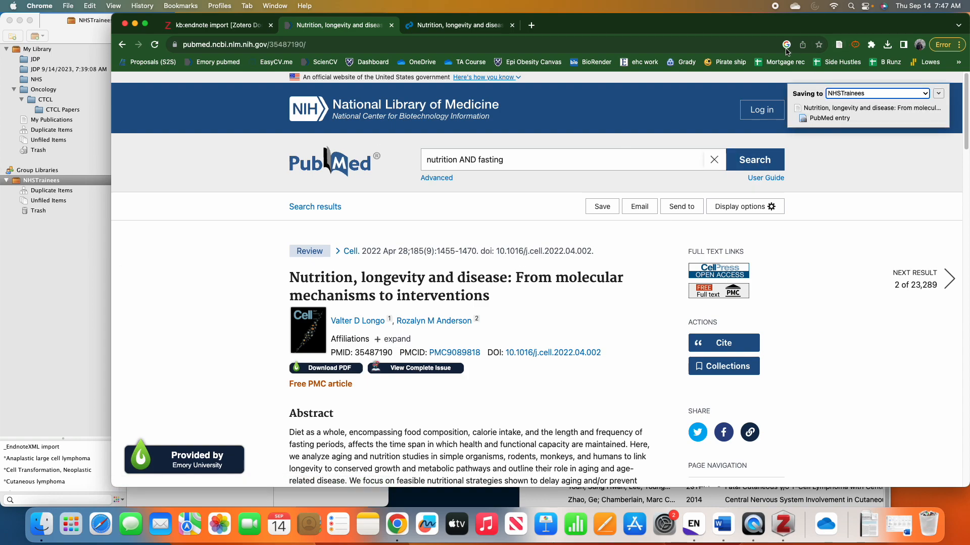
Rerun the nutrition AND fasting search and save the fasting-mimicking diets article to NHSTrainees.
click(566, 157)
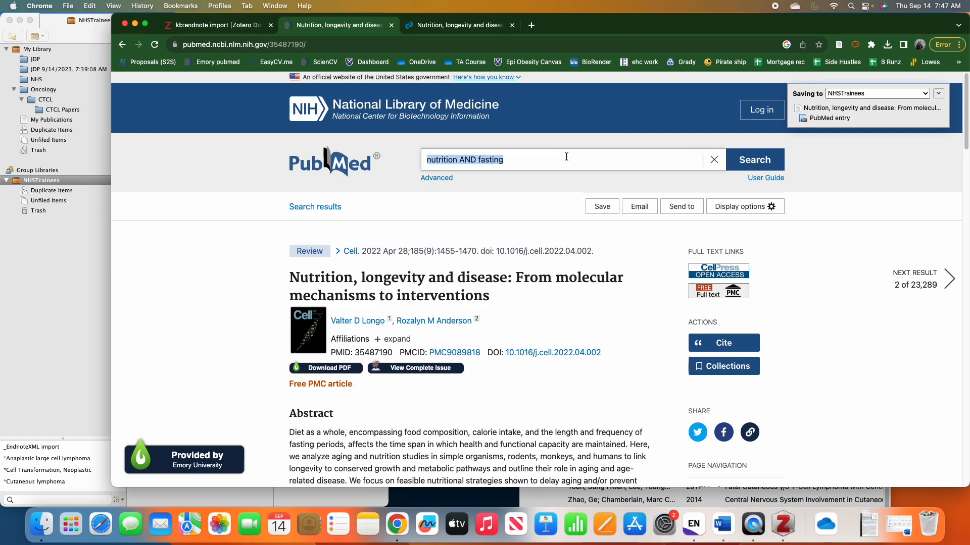
key(Return)
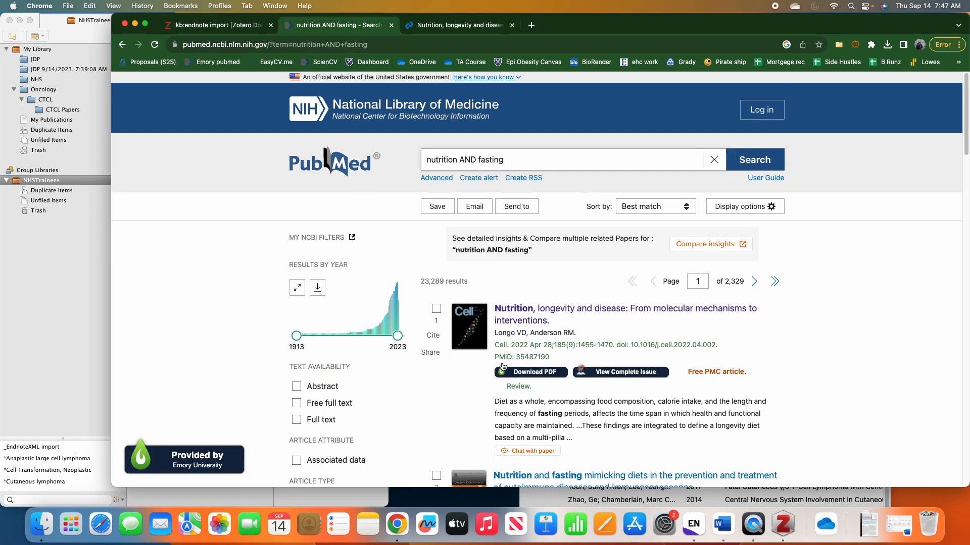
scroll(501, 369, down, 3)
click(550, 340)
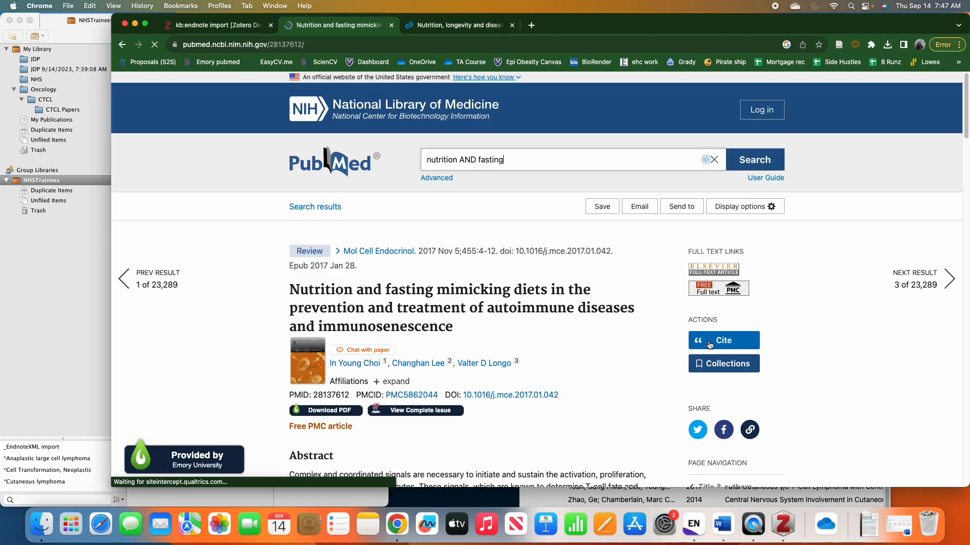
click(839, 45)
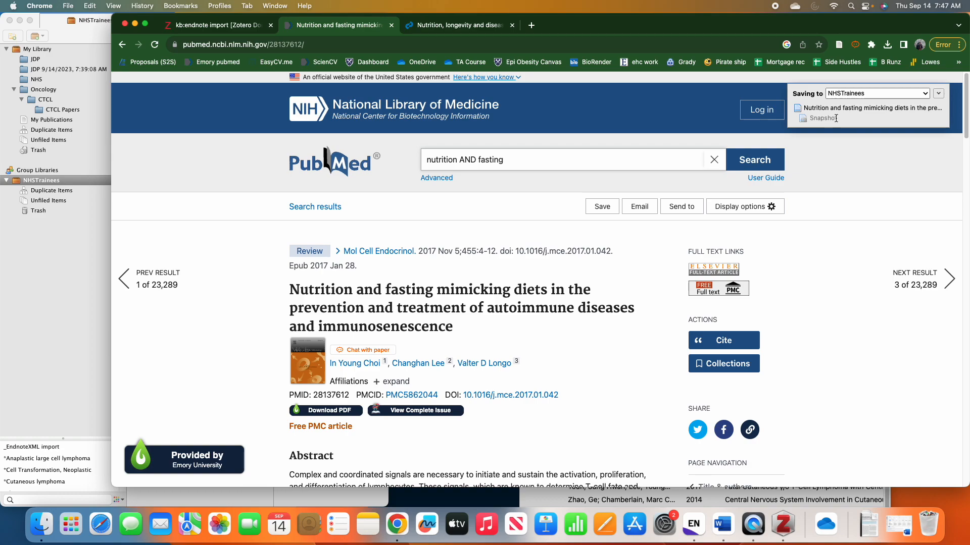
Check the saved items in NHSTrainees sorted by title, then return to the PubMed article.
click(52, 313)
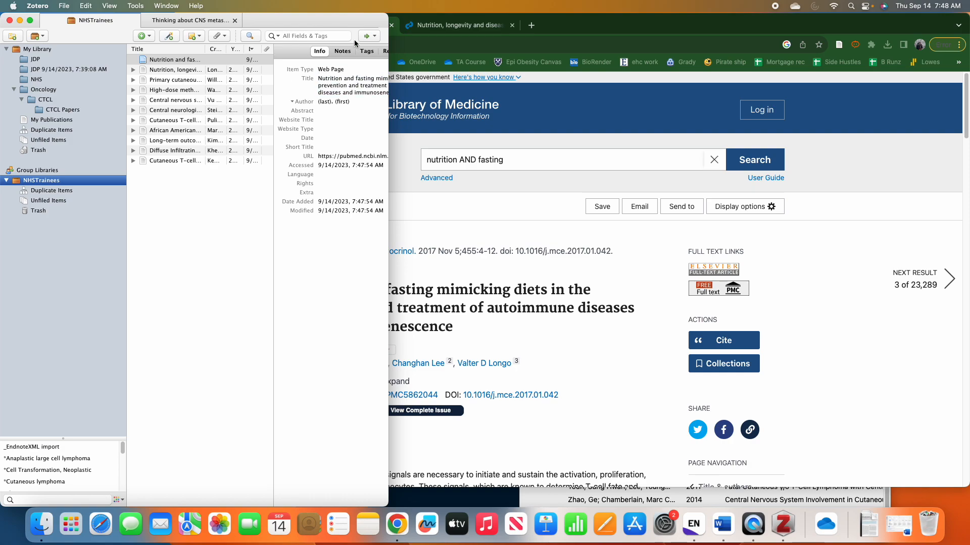
click(161, 49)
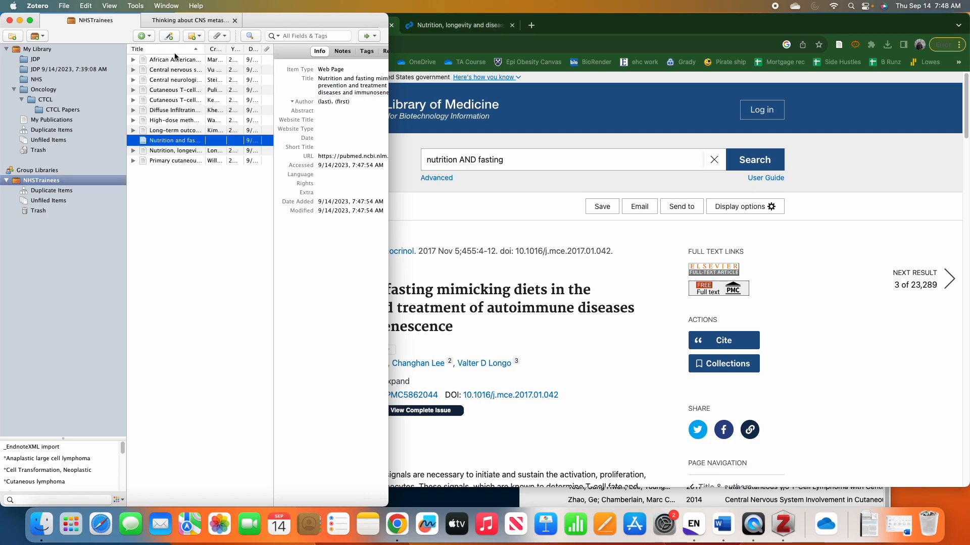
right_click(158, 140)
click(178, 266)
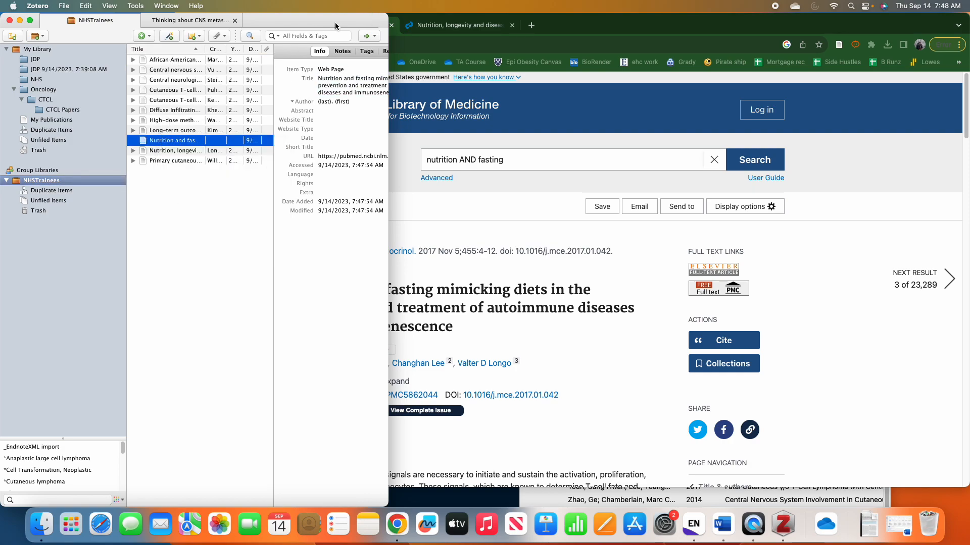
drag(390, 20, 578, 20)
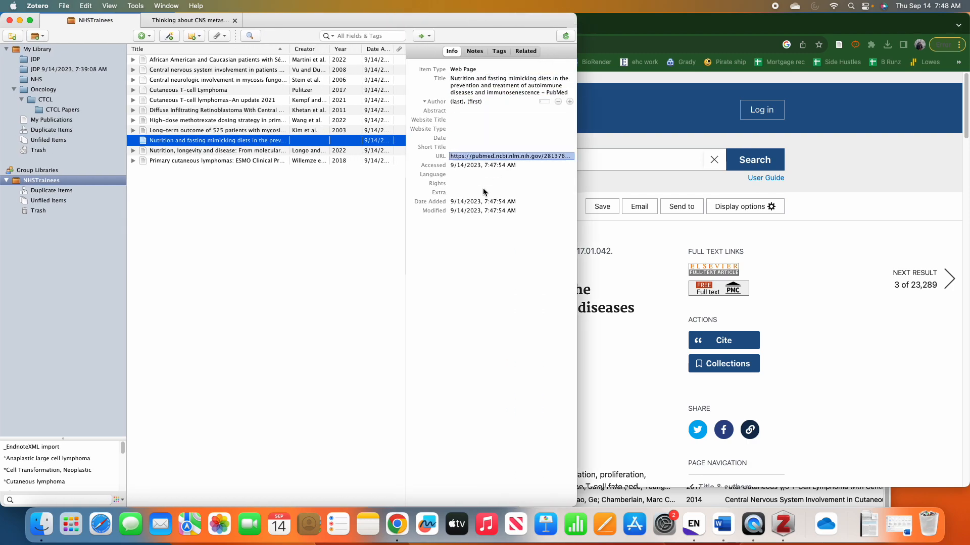
click(480, 157)
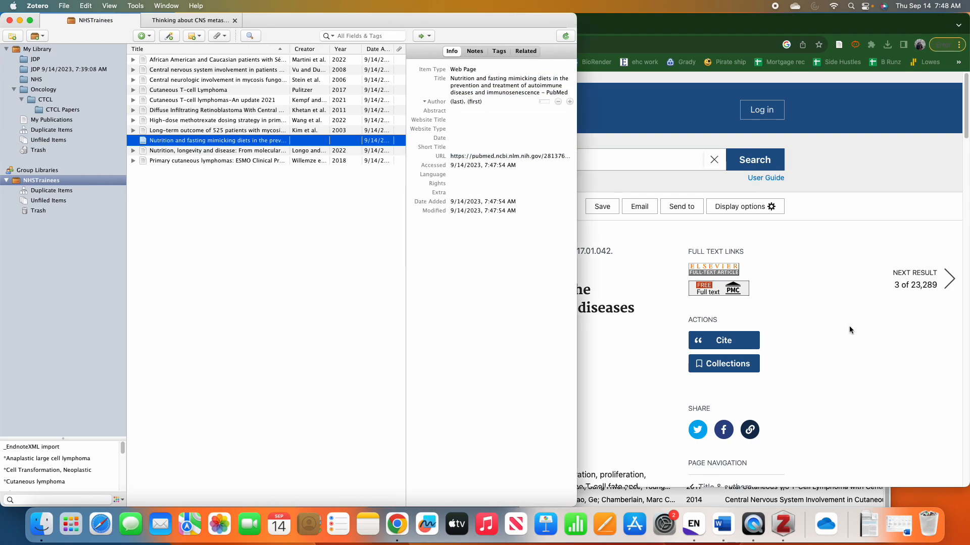
click(848, 328)
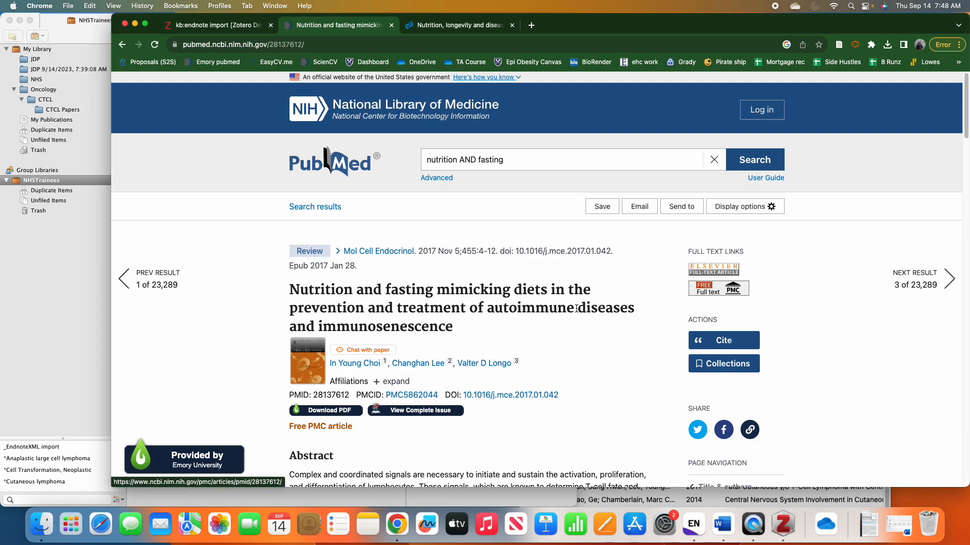
Save the free PMC full-text fasting-mimicking diets article to NHSTrainees and check its abstract in Zotero.
click(399, 395)
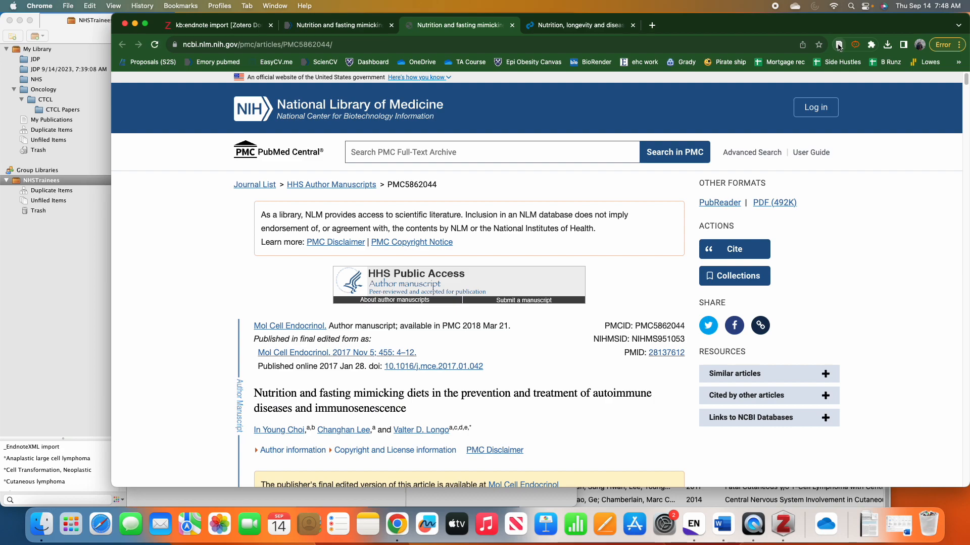
click(839, 45)
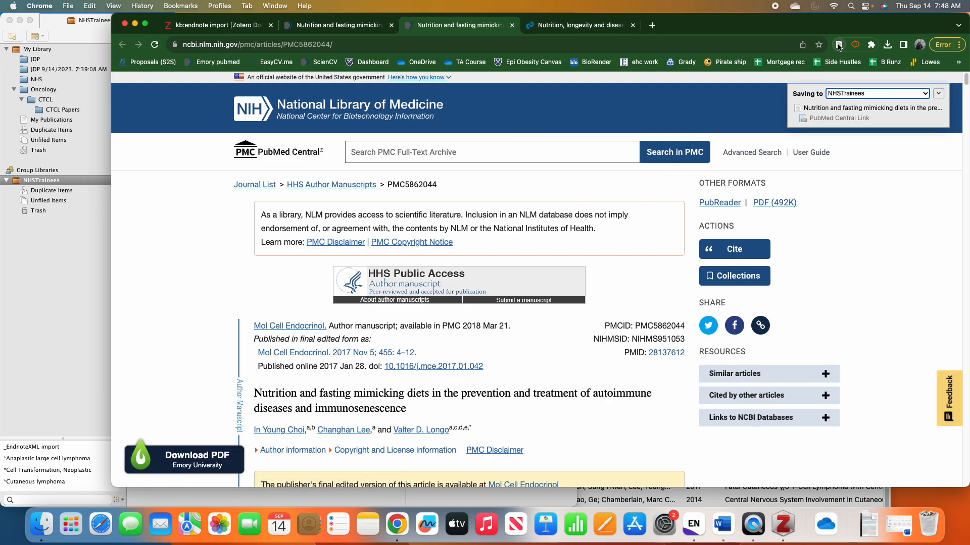
click(81, 260)
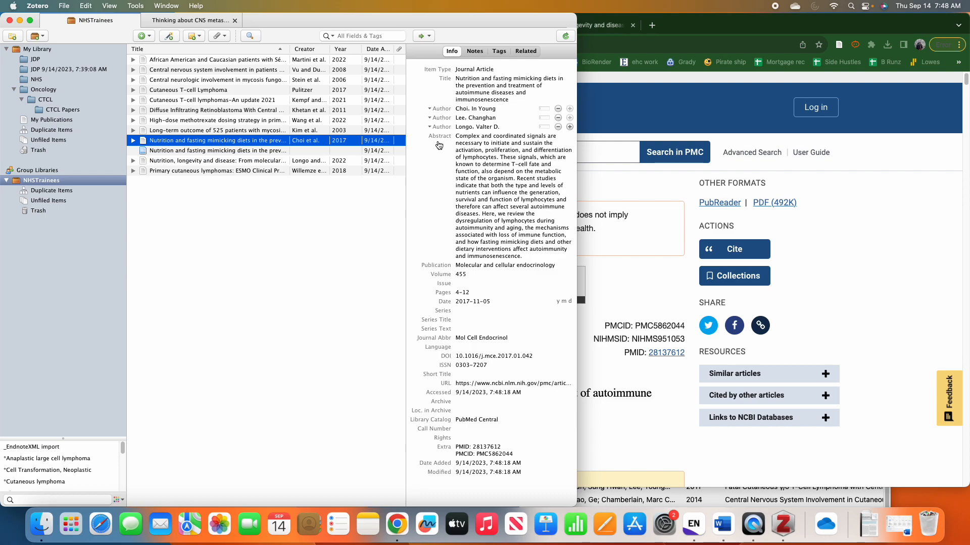
click(505, 85)
click(496, 215)
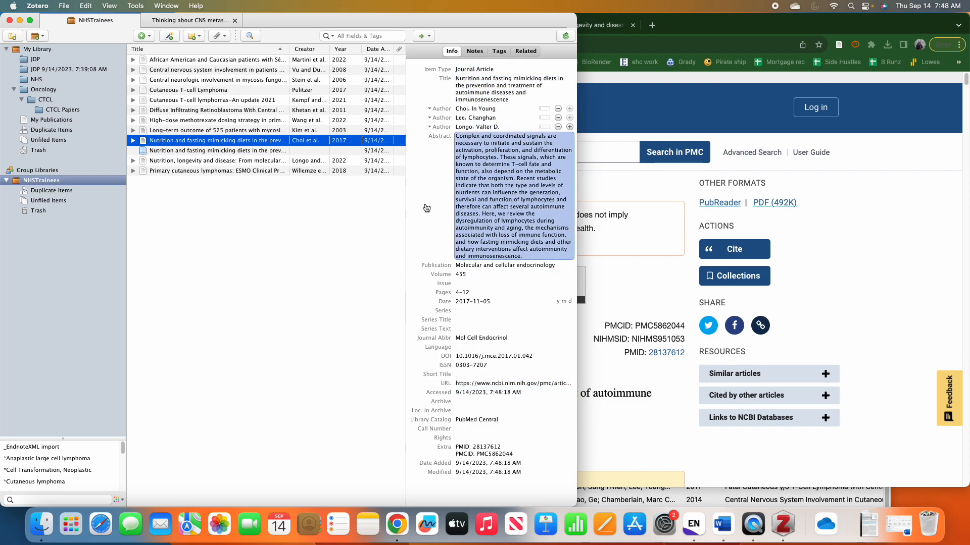
click(832, 251)
click(85, 304)
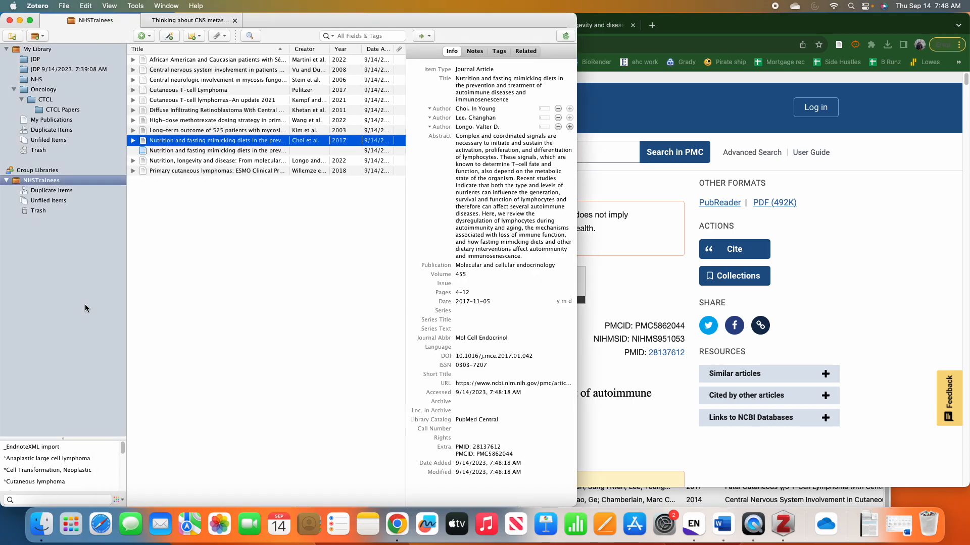
click(667, 106)
Search Google Scholar for 'watson and crick' and open the Beyond Watson and Crick review.
click(445, 44)
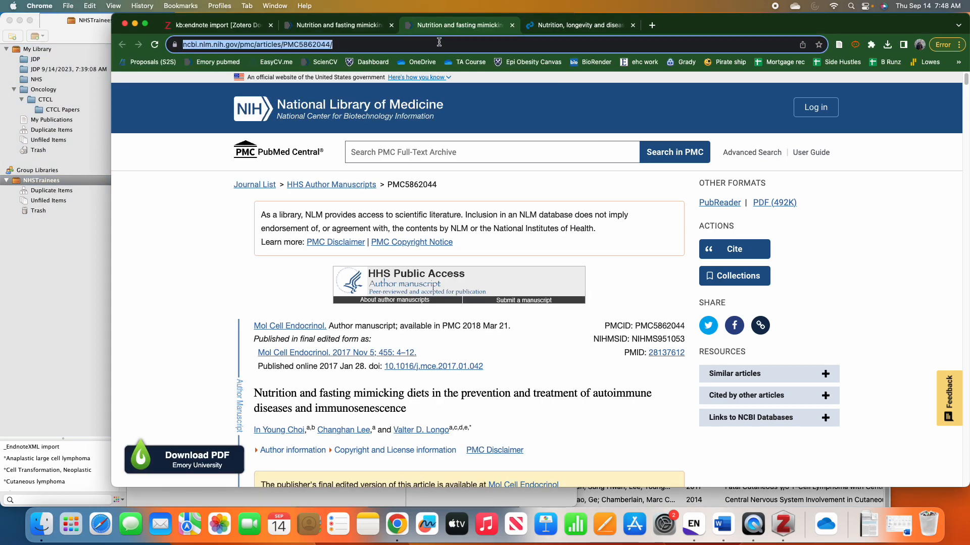
text(google scholar)
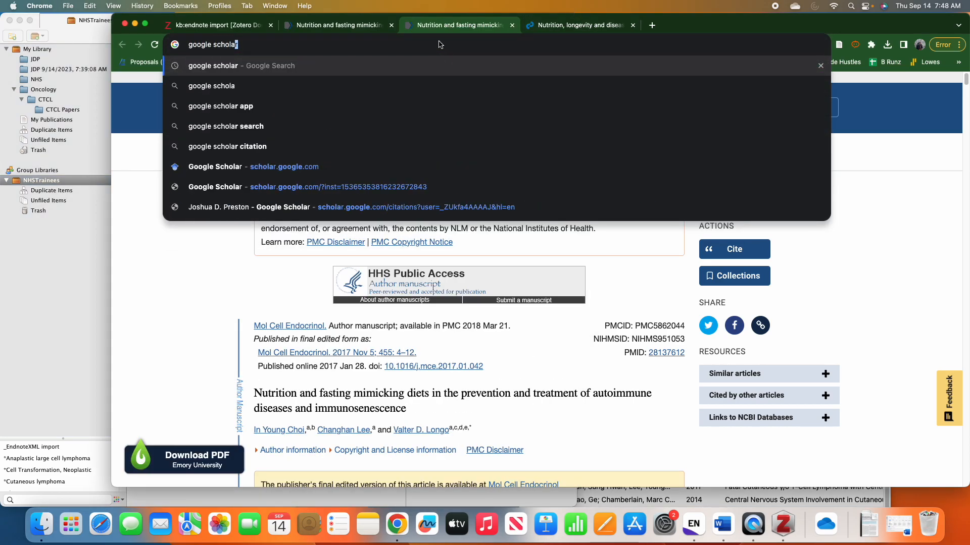
key(Return)
click(251, 201)
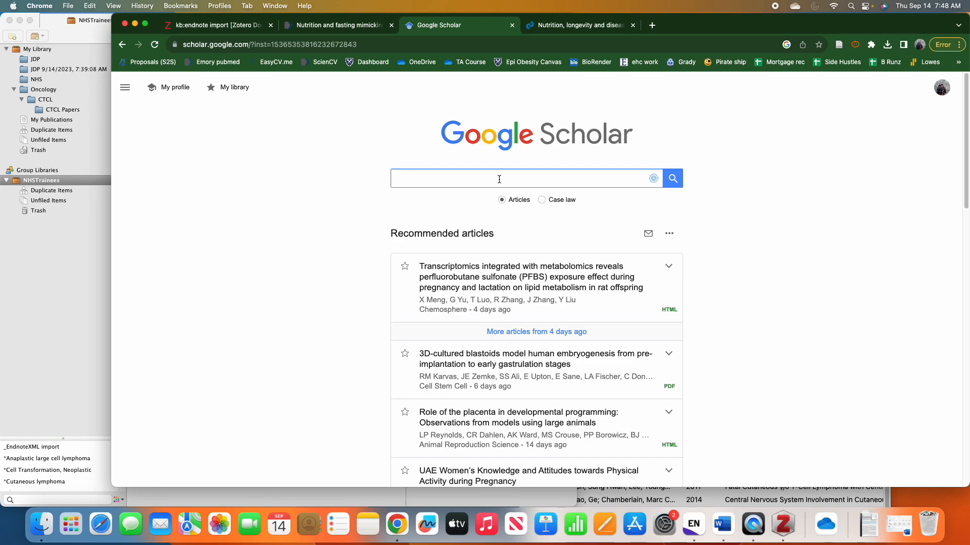
text(watson and crick)
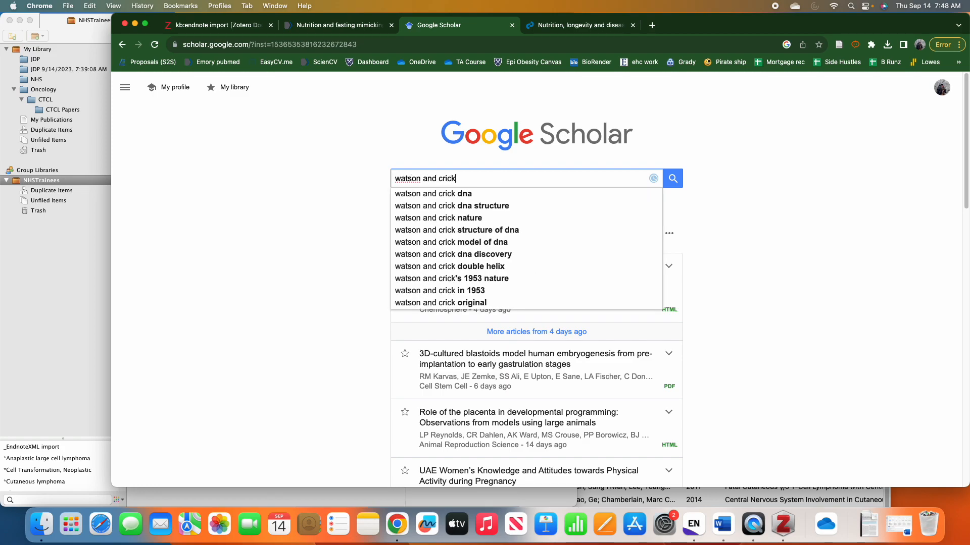
key(Return)
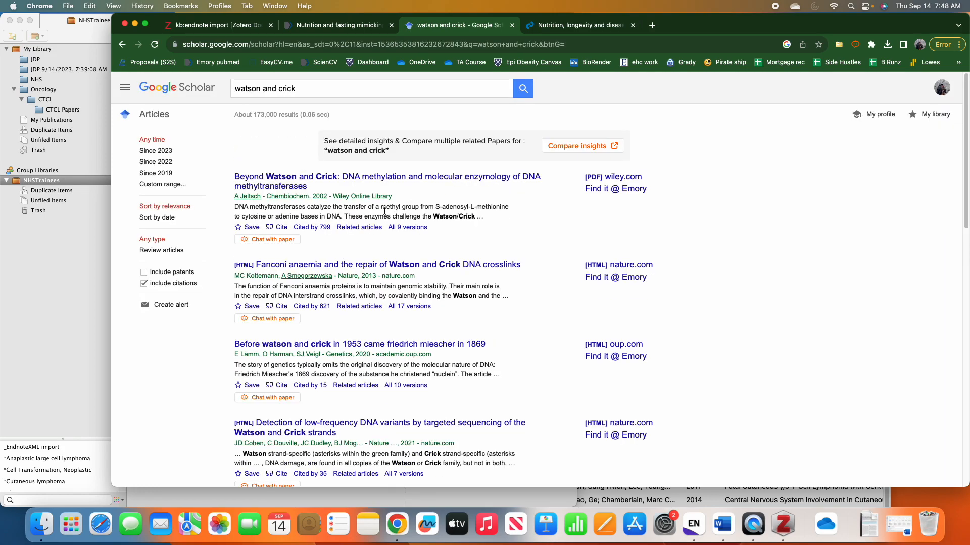
click(270, 185)
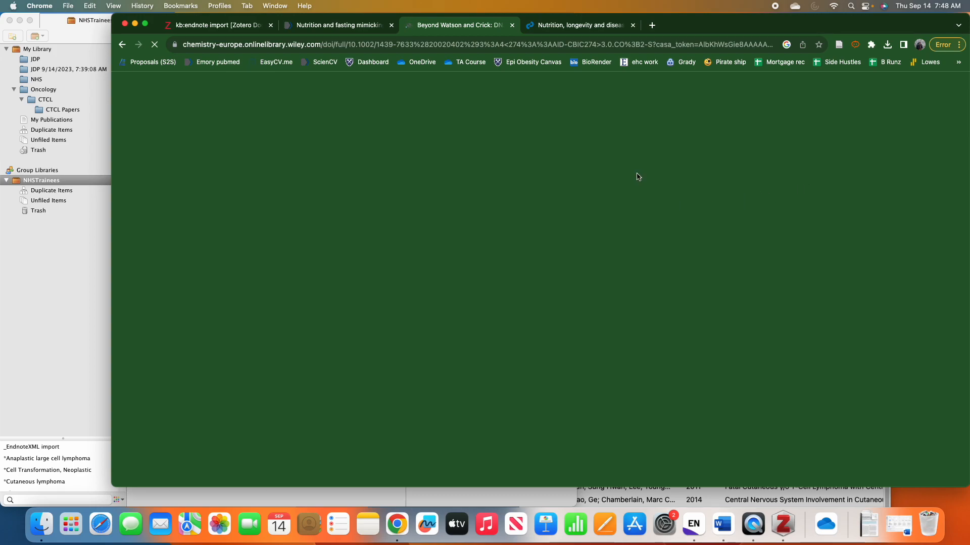
Close the nutrition articles and endnote import documentation tabs.
click(391, 25)
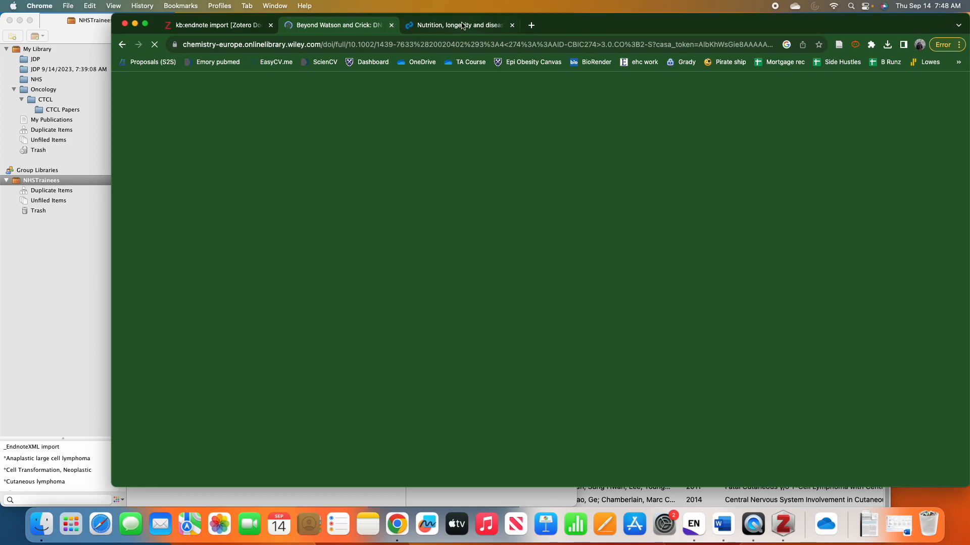
click(463, 25)
click(512, 25)
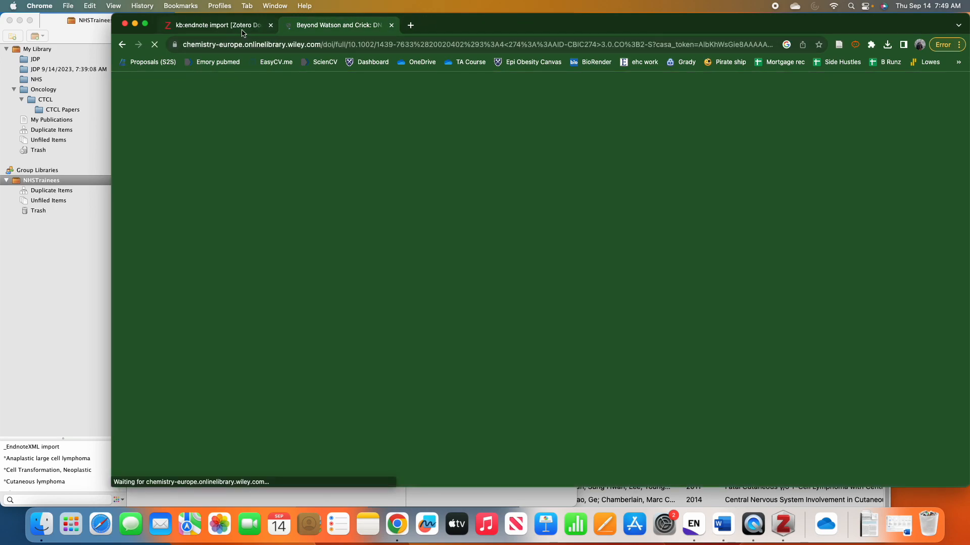
click(246, 30)
click(270, 25)
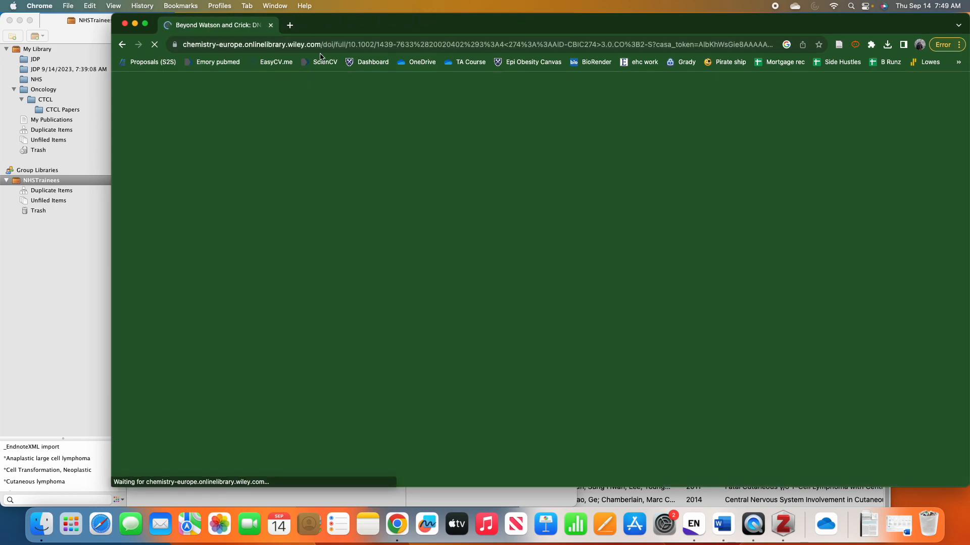
Save the Beyond Watson and Crick Wiley article to NHSTrainees and check it in Zotero.
click(320, 44)
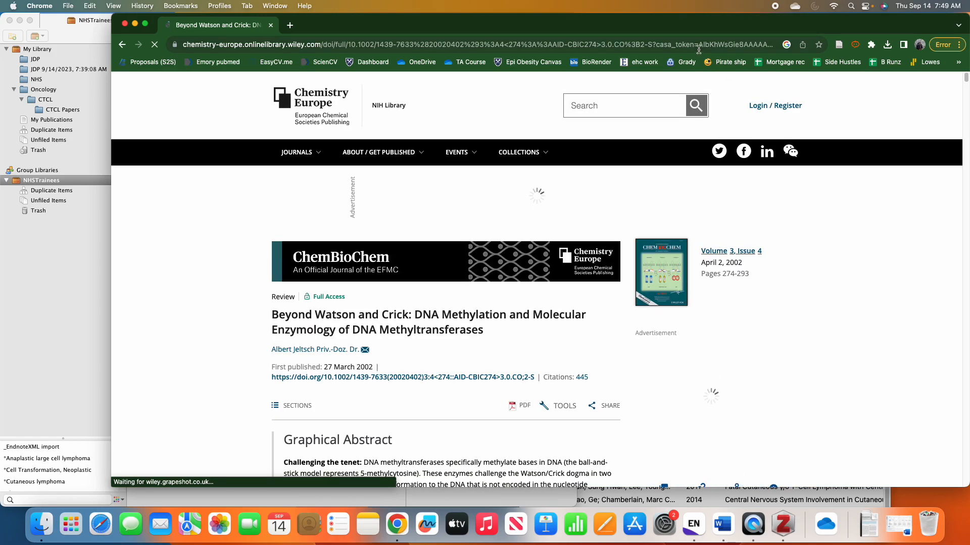
scroll(860, 85, down, 3)
click(842, 44)
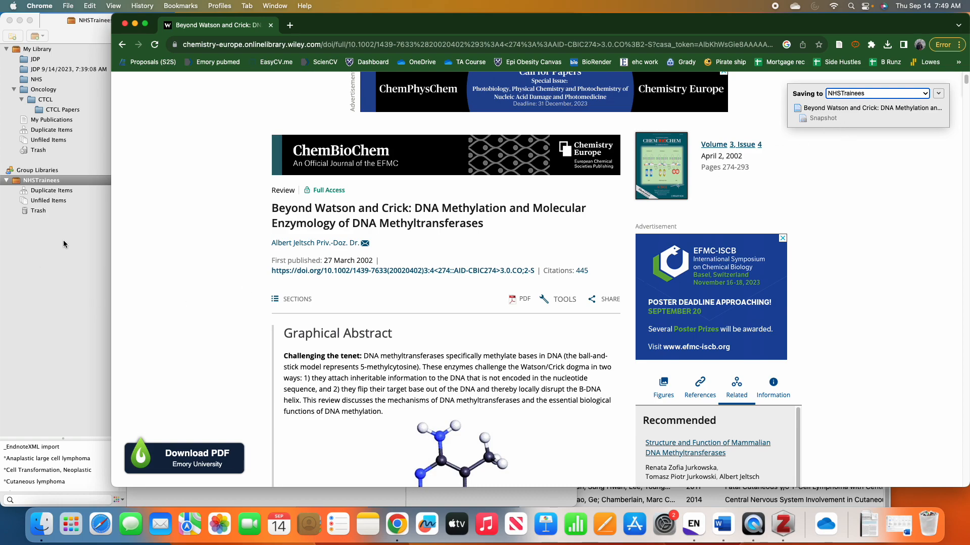
click(33, 236)
right_click(223, 84)
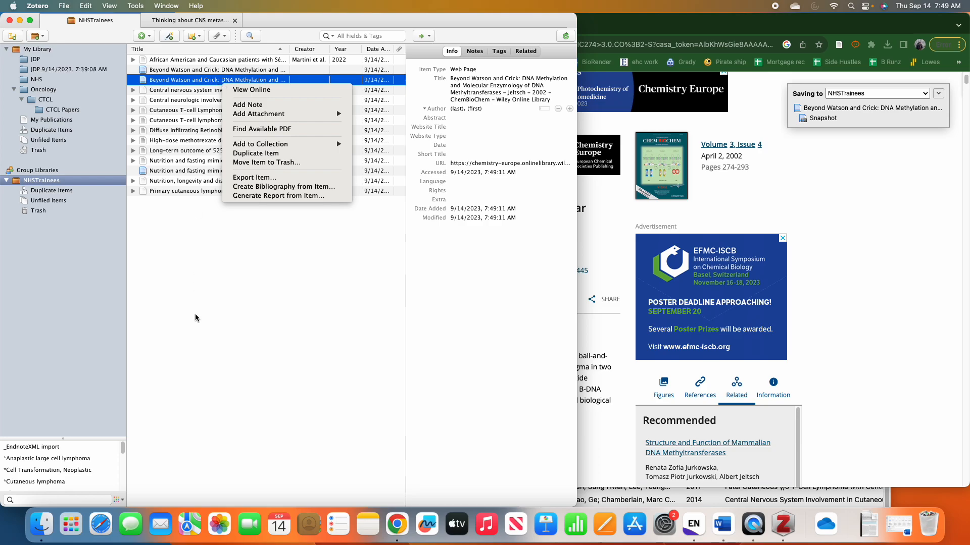
Open the Beyond Watson and Crick article as a PDF, download it and drag it into Zotero.
click(230, 90)
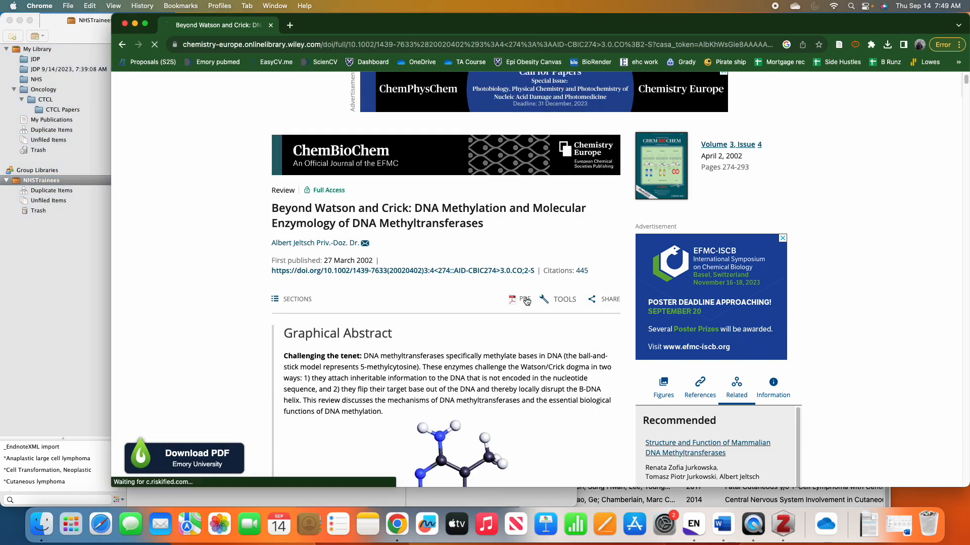
click(526, 302)
drag(116, 15, 470, 19)
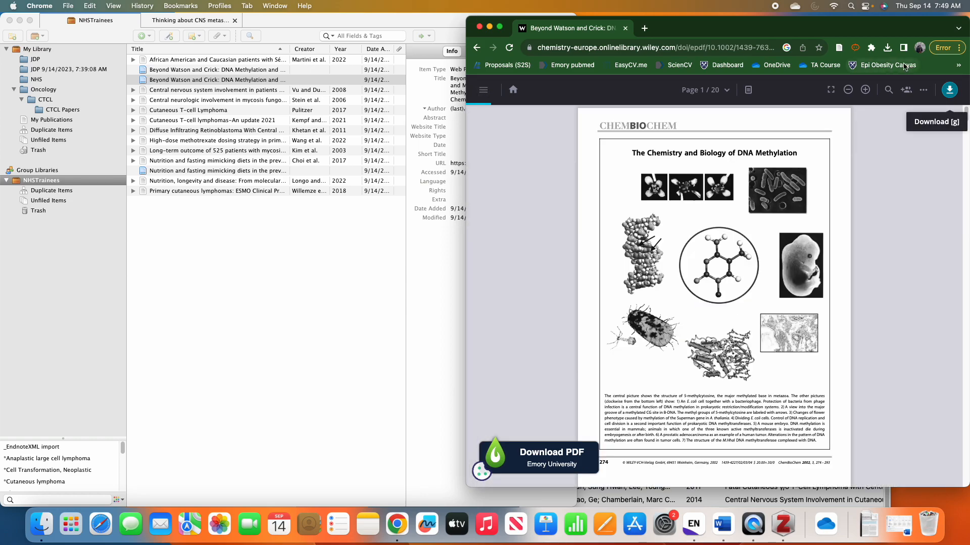
click(950, 90)
drag(802, 76, 218, 76)
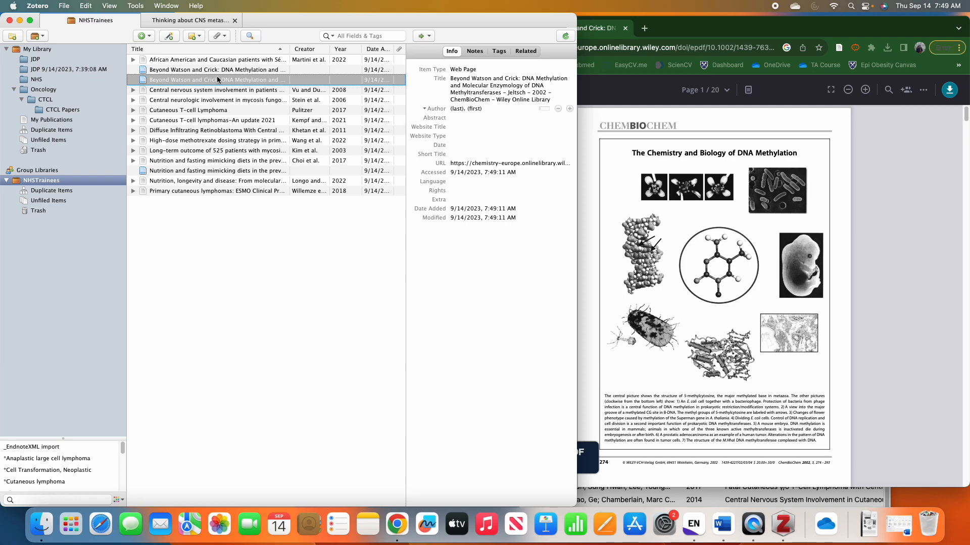
Compare the two Beyond Watson and Crick items in the Zotero library.
click(205, 111)
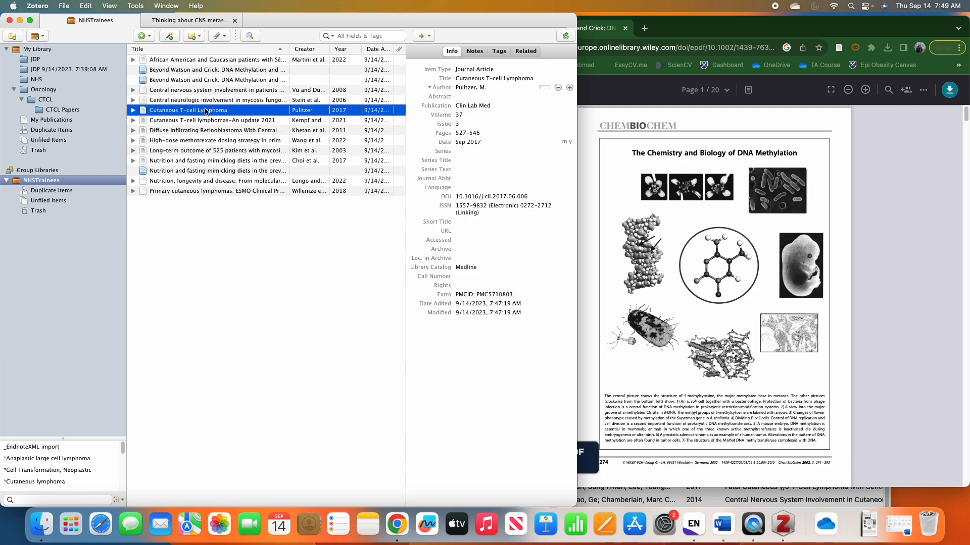
click(197, 72)
click(197, 78)
click(197, 72)
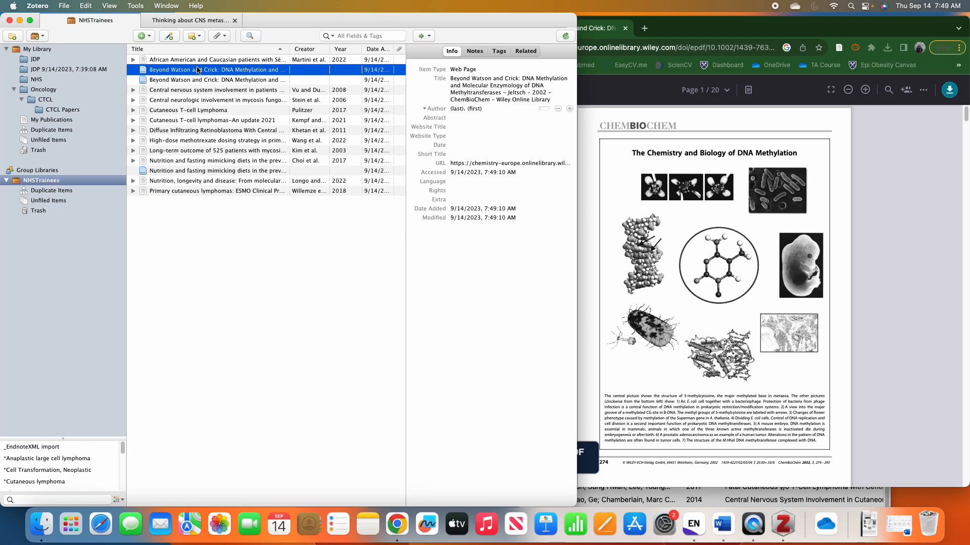
click(197, 81)
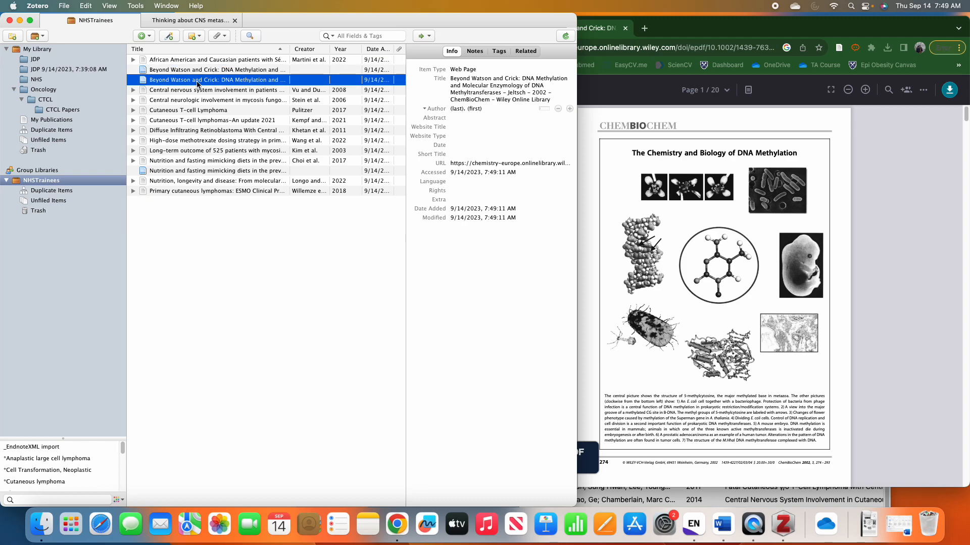
click(197, 72)
click(198, 78)
Attach the downloaded ChemBioChem PDF to the Watson and Crick item, then show all of My Library.
click(887, 48)
drag(829, 95, 378, 256)
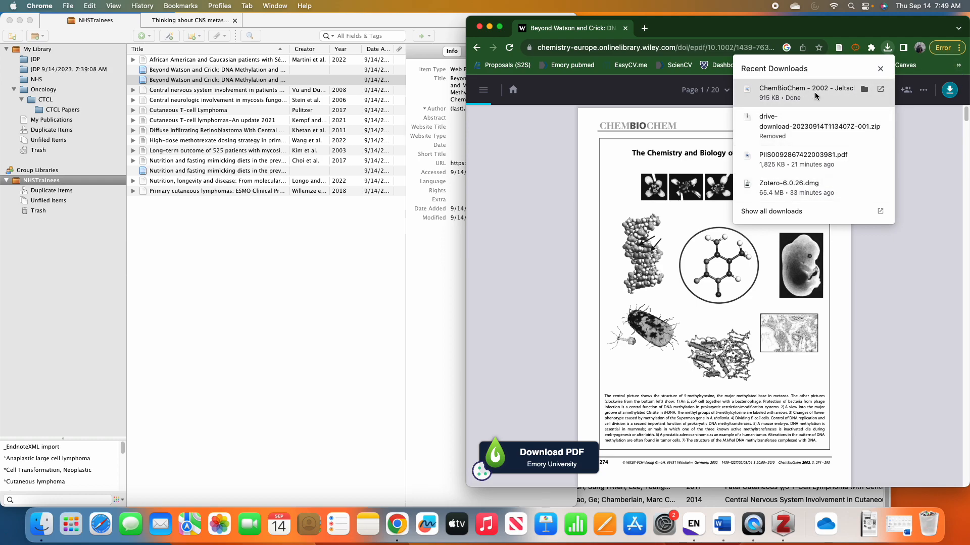
click(151, 245)
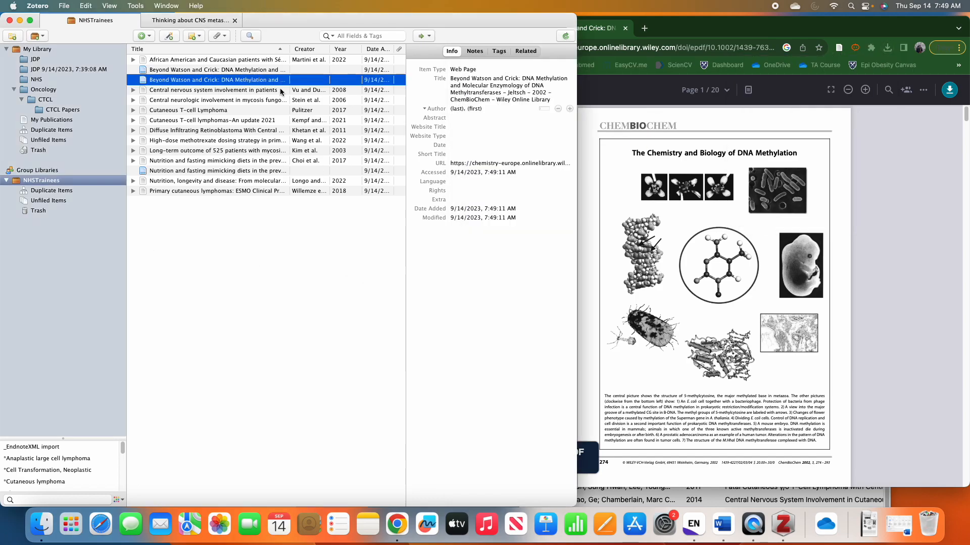
click(240, 71)
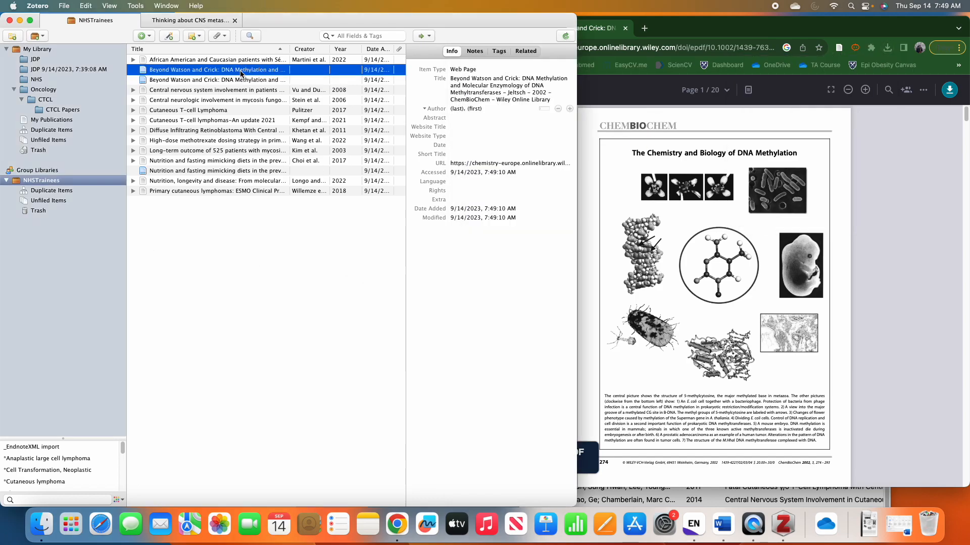
click(186, 80)
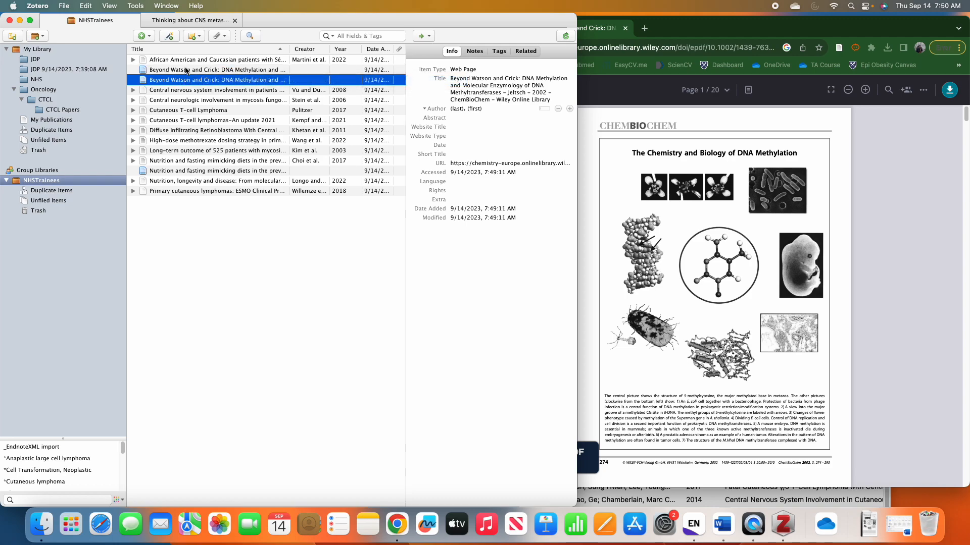
click(59, 52)
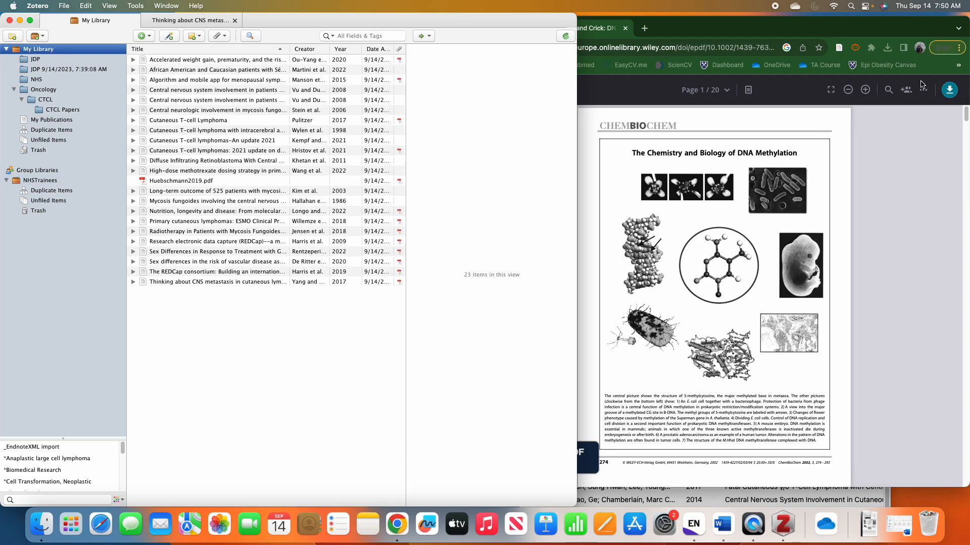
Save the Wiley article to My Library with the Zotero Connector and drag in the ChemBioChem PDF.
click(887, 48)
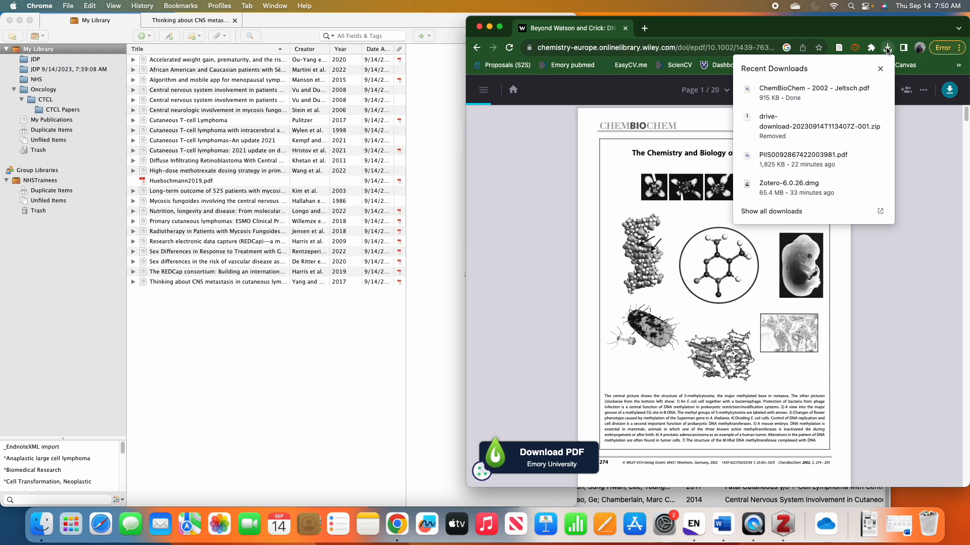
click(887, 48)
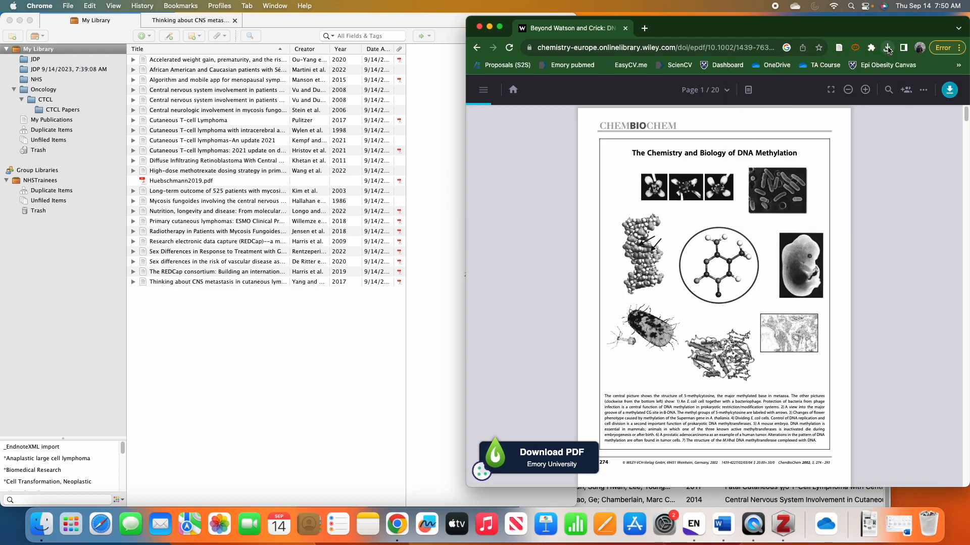
click(840, 47)
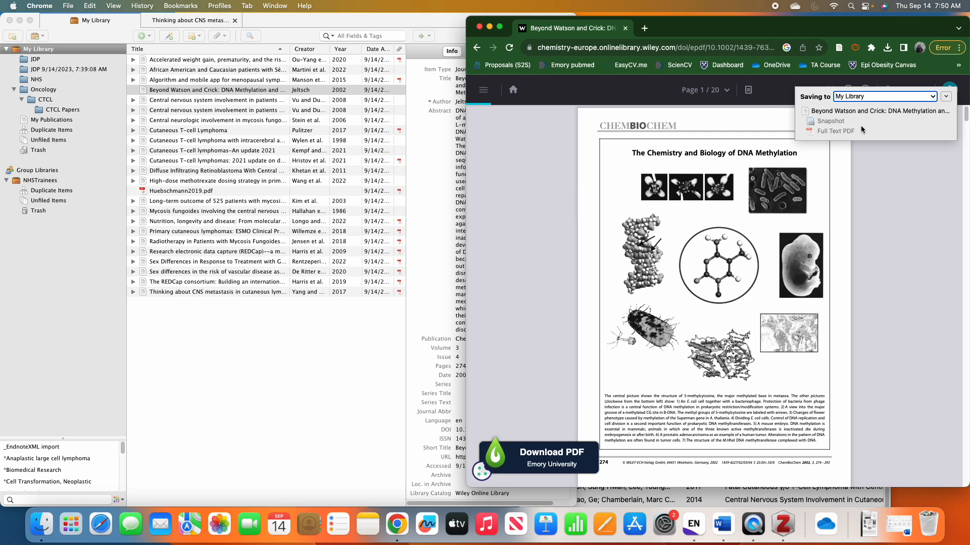
click(888, 49)
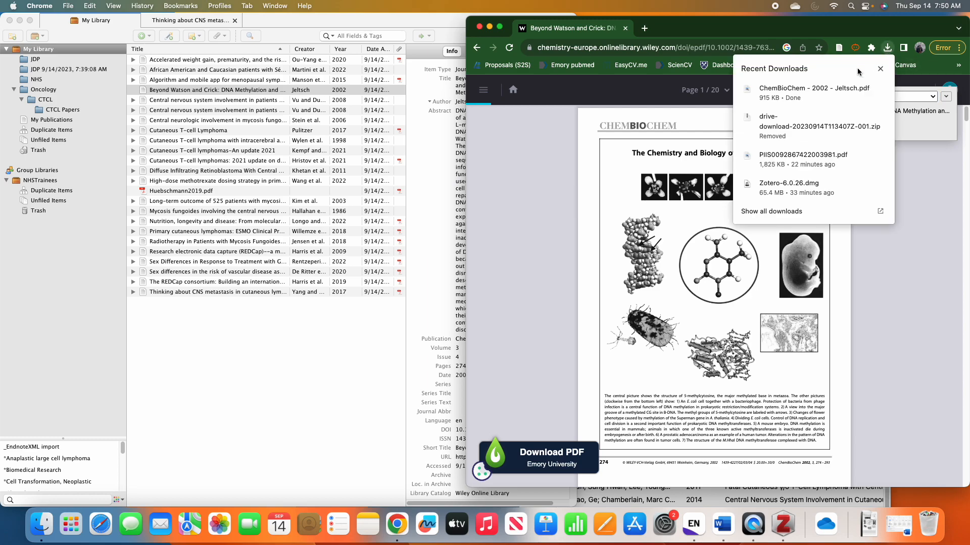
drag(803, 96, 342, 290)
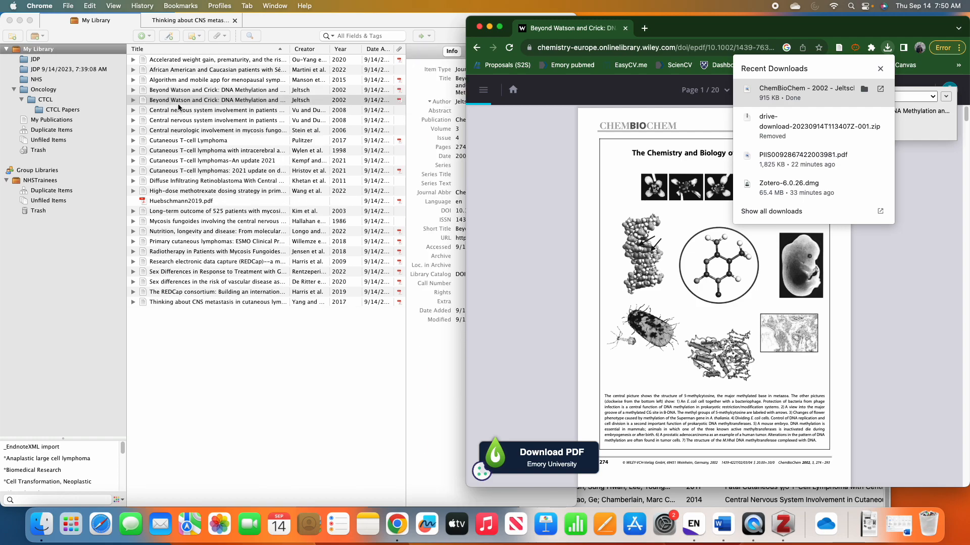
click(165, 102)
click(170, 90)
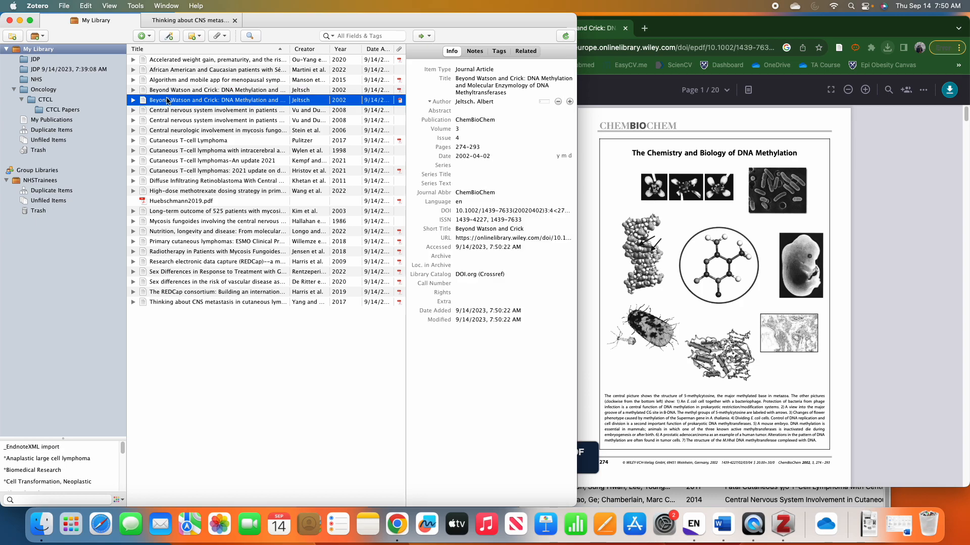
click(162, 103)
Merge the Beyond Watson and Crick and the Central nervous system duplicate pairs in Duplicate Items.
click(53, 130)
click(185, 70)
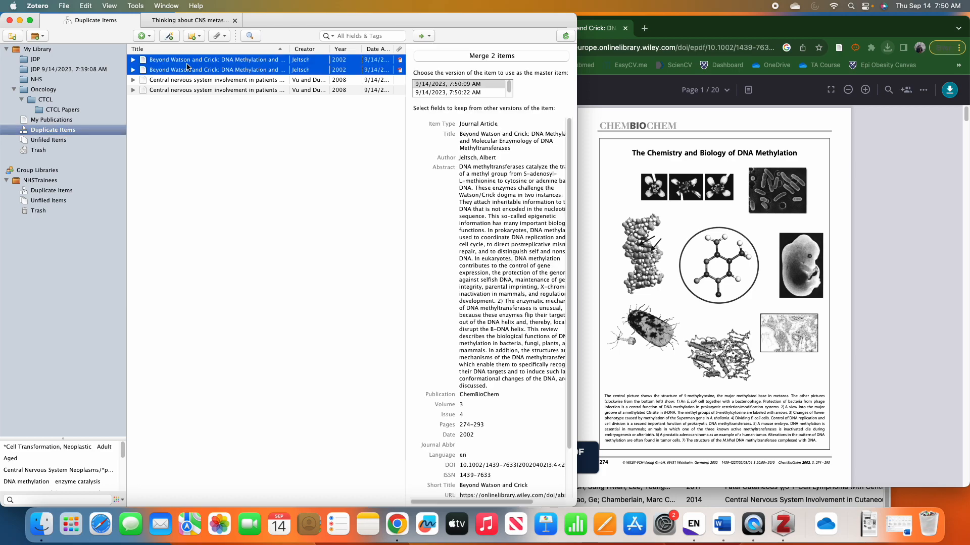
click(476, 57)
click(342, 72)
click(478, 57)
Close the browser's PDF tab and the EndNote library window.
click(719, 26)
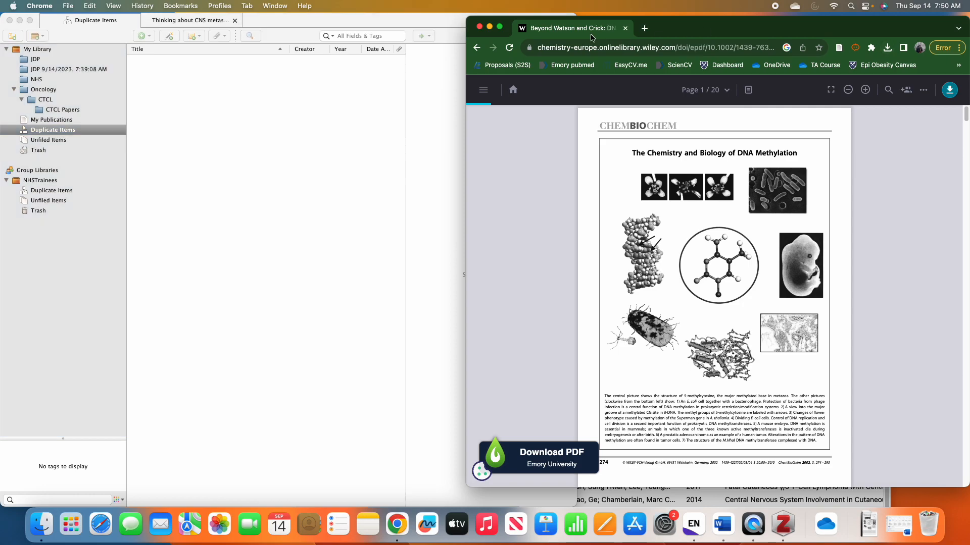
drag(624, 29, 453, 31)
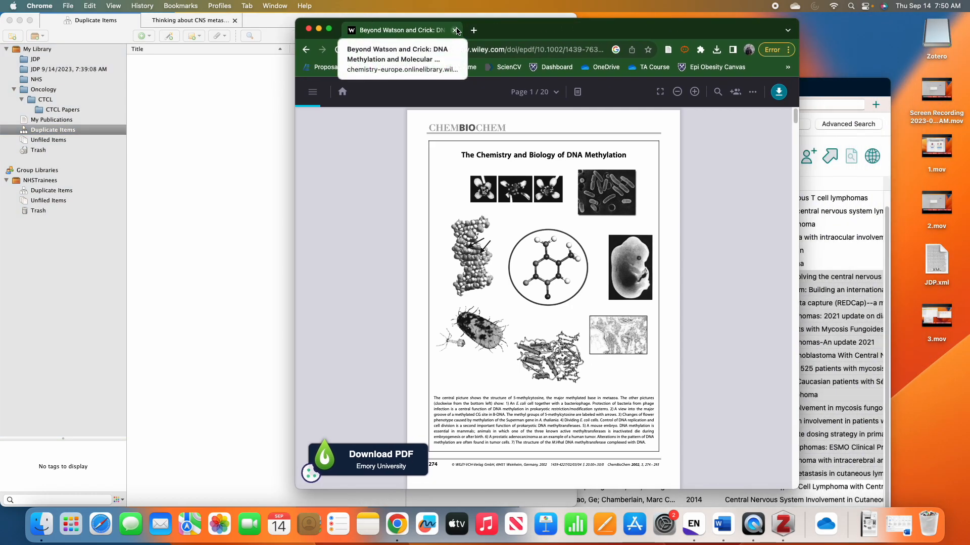
click(454, 30)
click(497, 120)
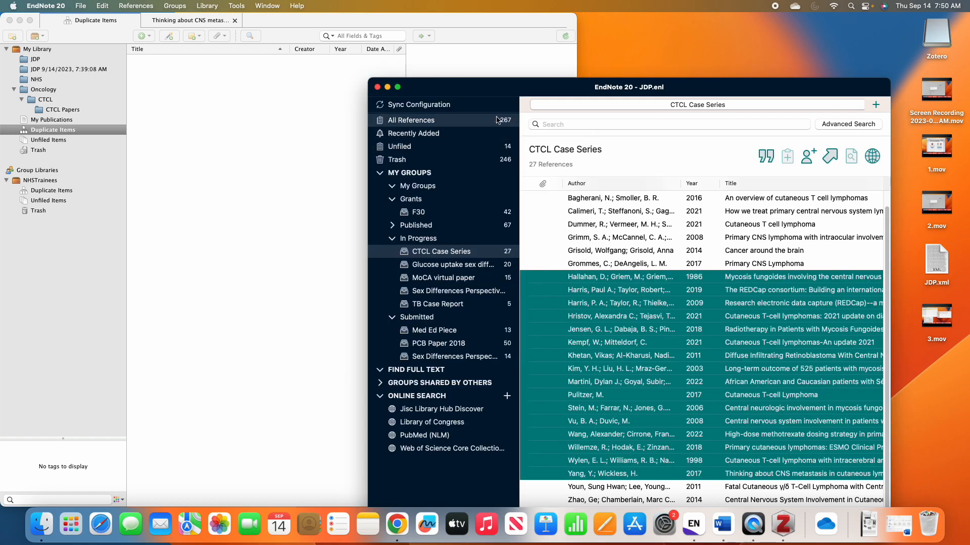
click(376, 86)
Maximize Zotero and return to the full My Library list.
click(298, 130)
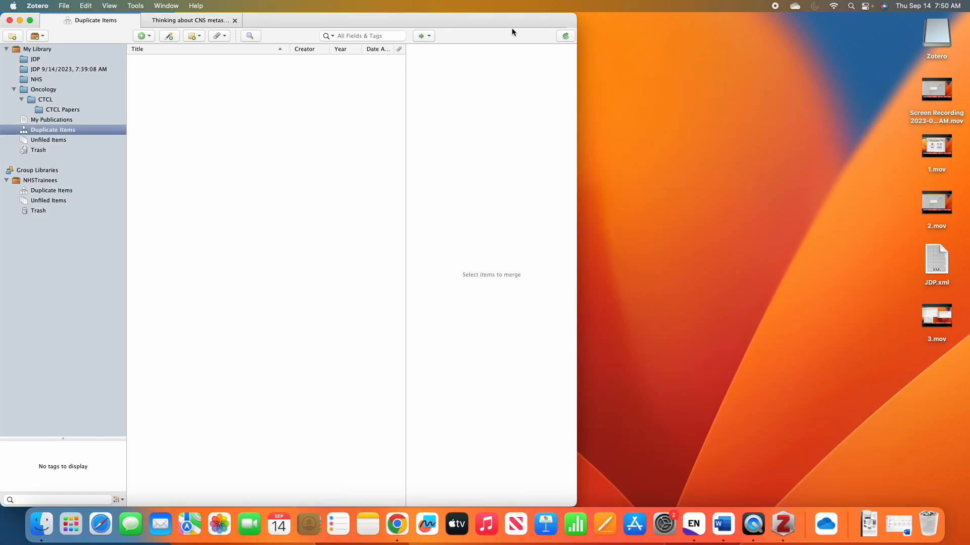
double_click(570, 15)
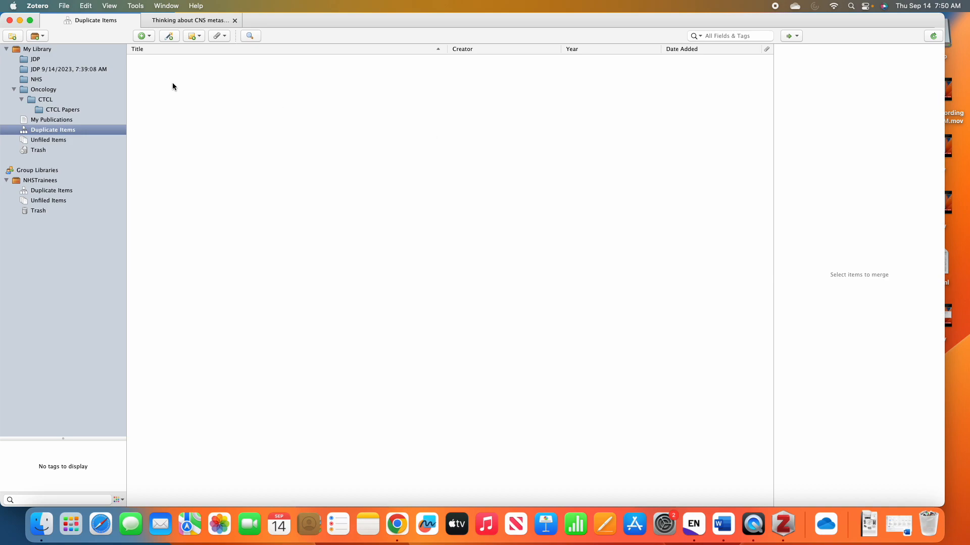
click(38, 49)
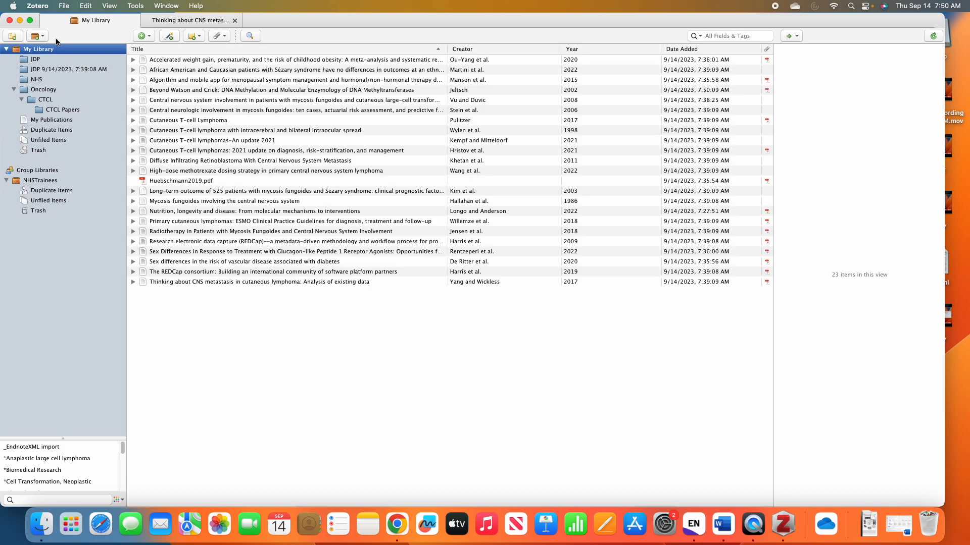
click(267, 212)
click(204, 81)
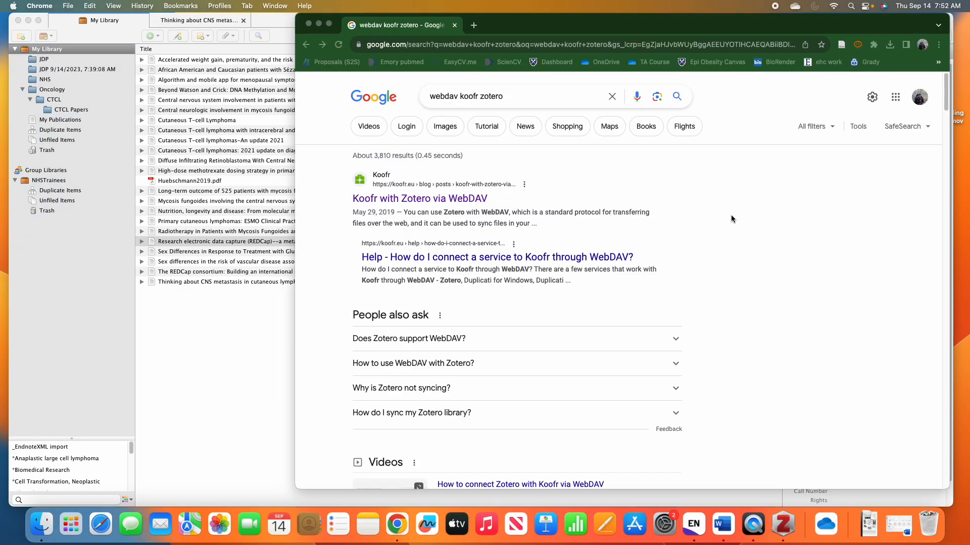
Open the 'Koofr with Zotero via WebDAV' search result and skim the top of the post.
click(731, 219)
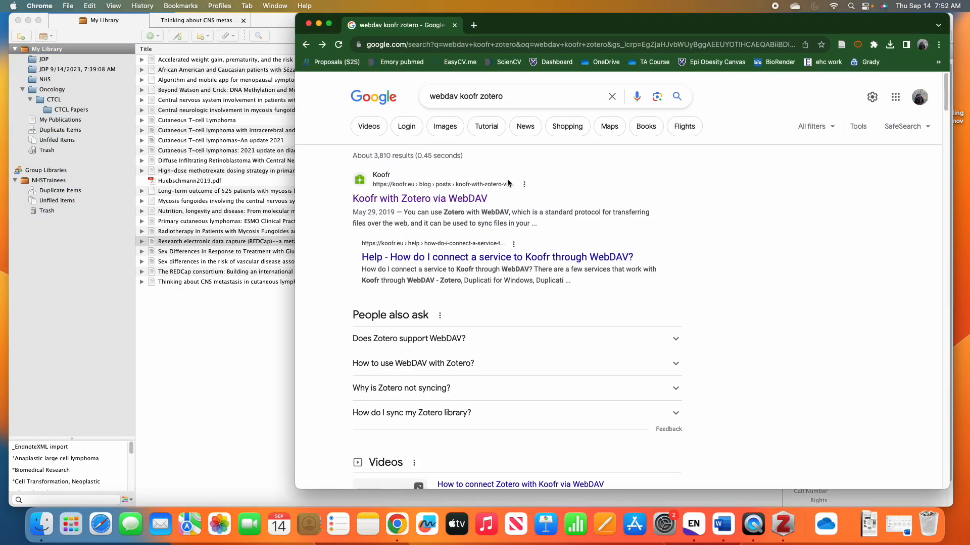
click(446, 200)
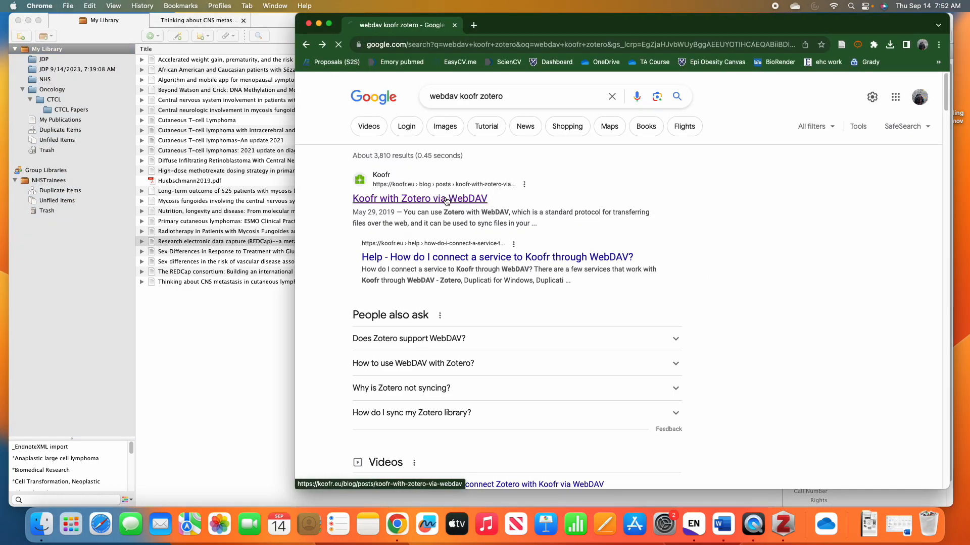
scroll(757, 354, down, 5)
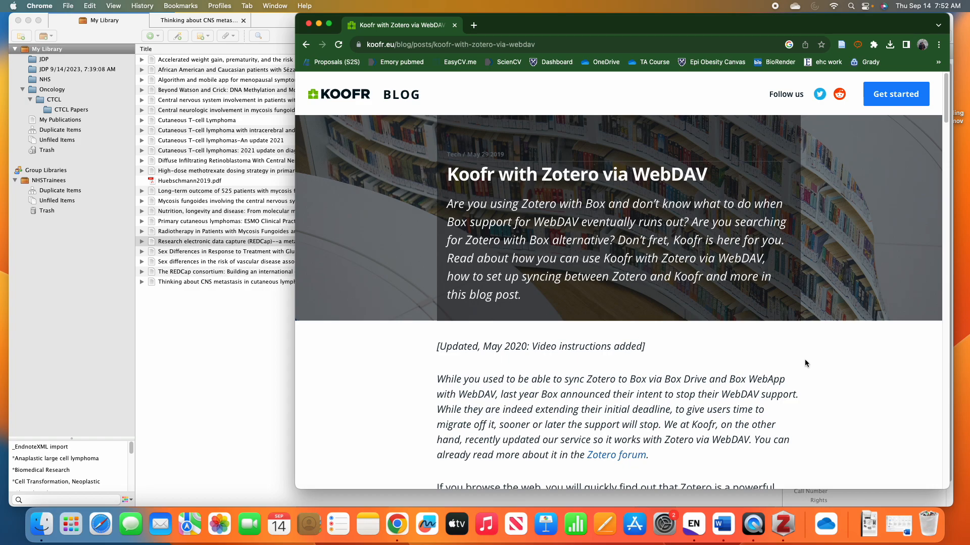
scroll(855, 302, down, 2)
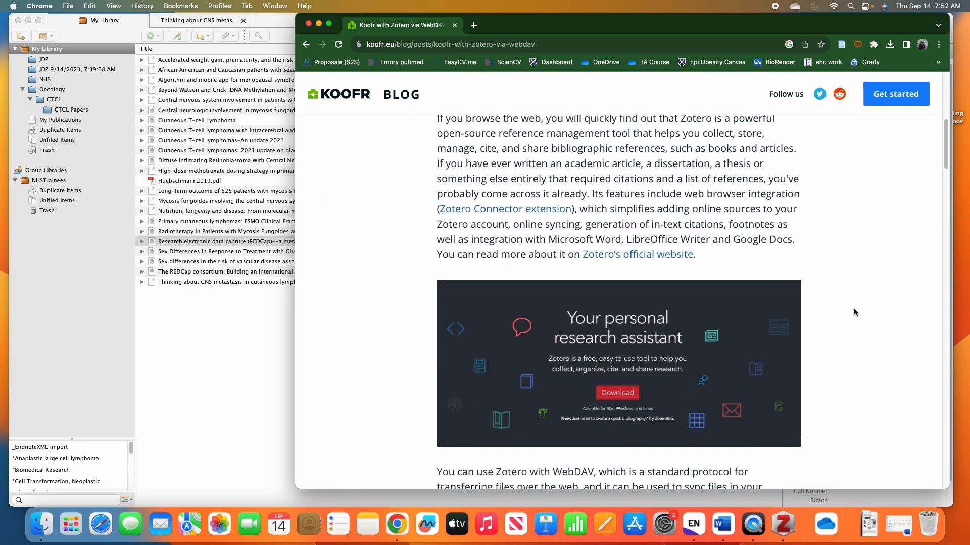
scroll(830, 413, up, 8)
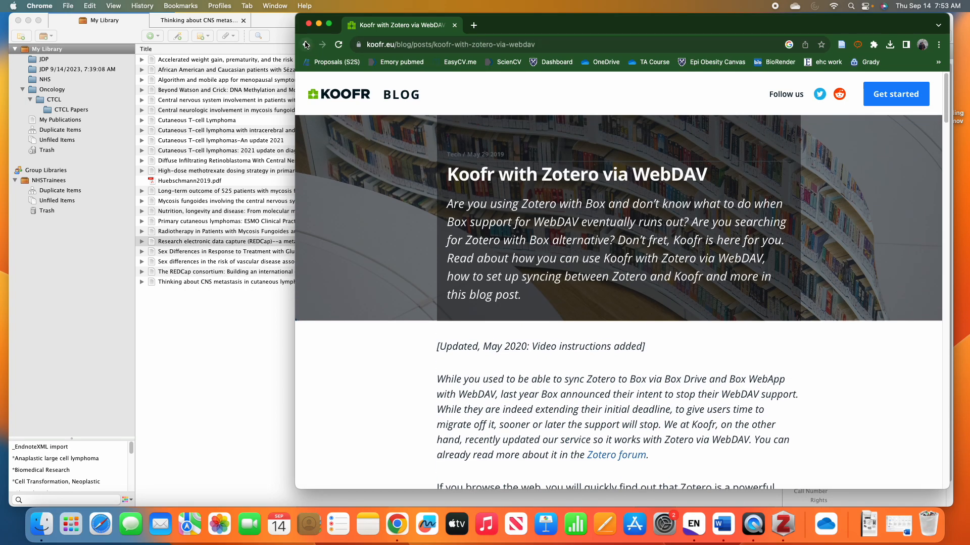
click(306, 45)
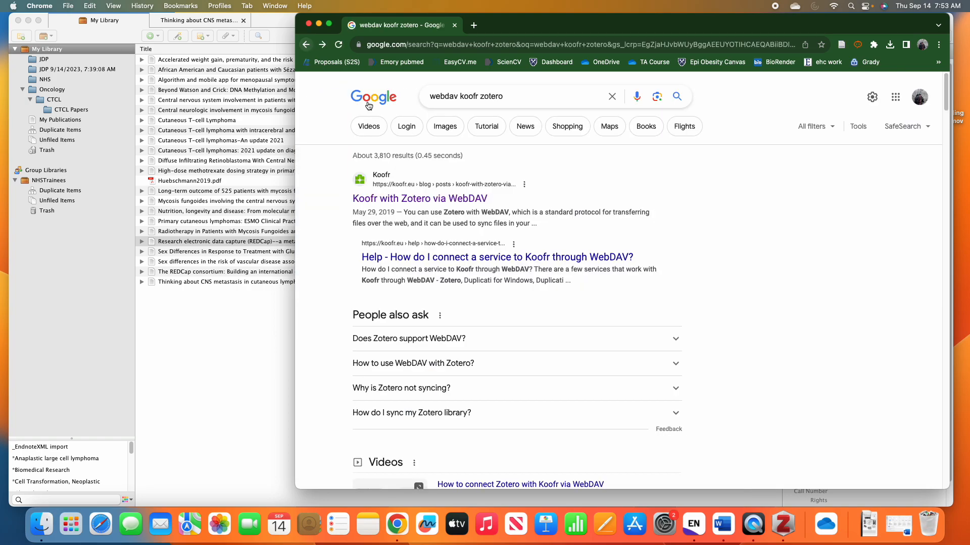
Reopen the Koofr post and scroll through its setup steps to the 2-Step Verification and app-password section.
click(553, 96)
click(769, 209)
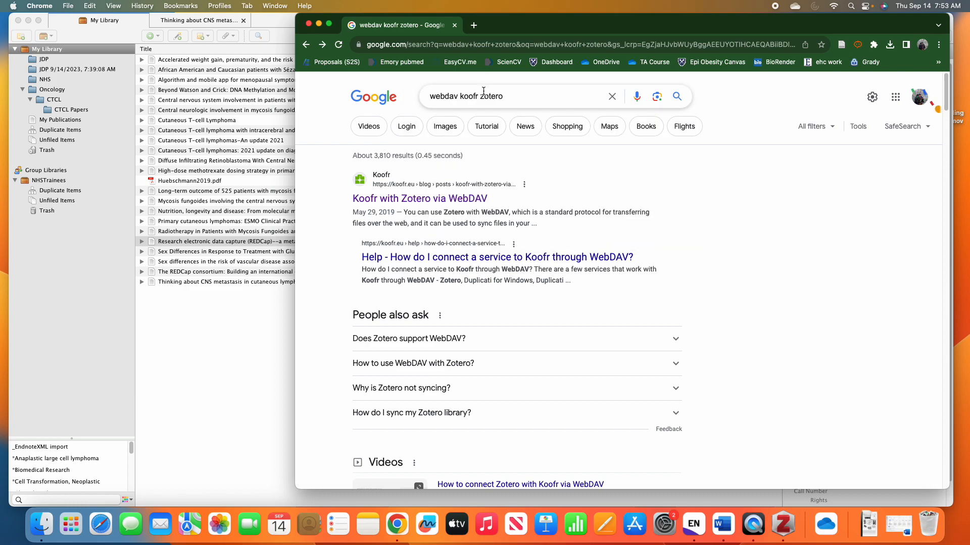
click(425, 202)
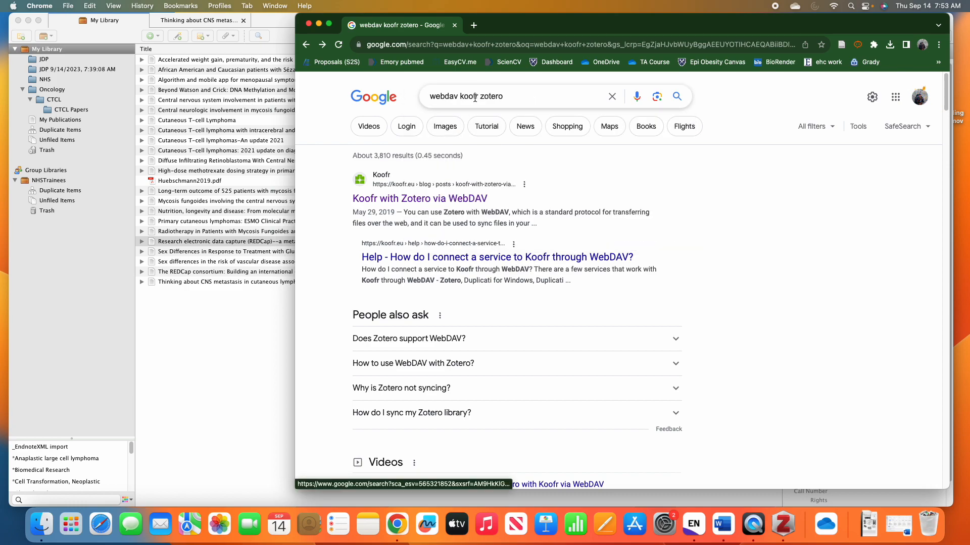
scroll(595, 294, down, 10)
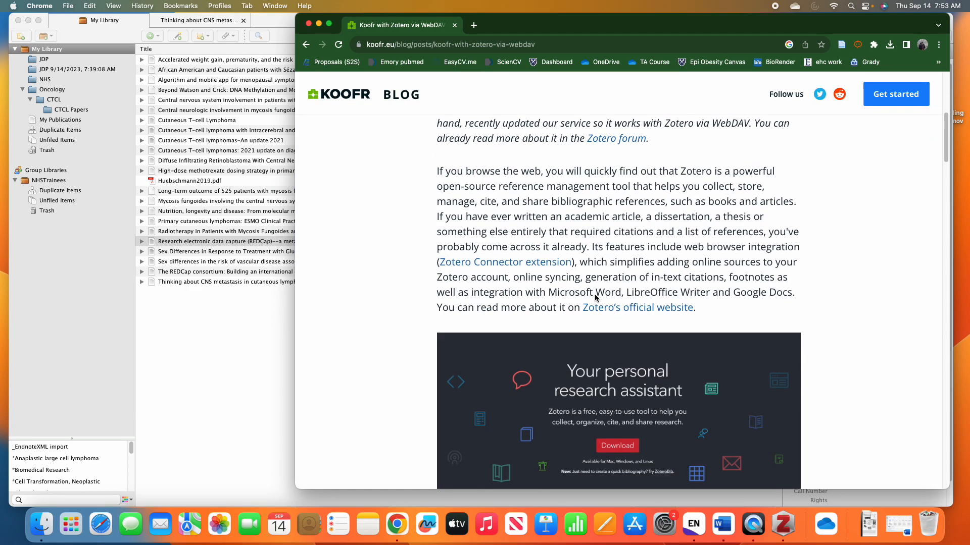
scroll(596, 292, down, 10)
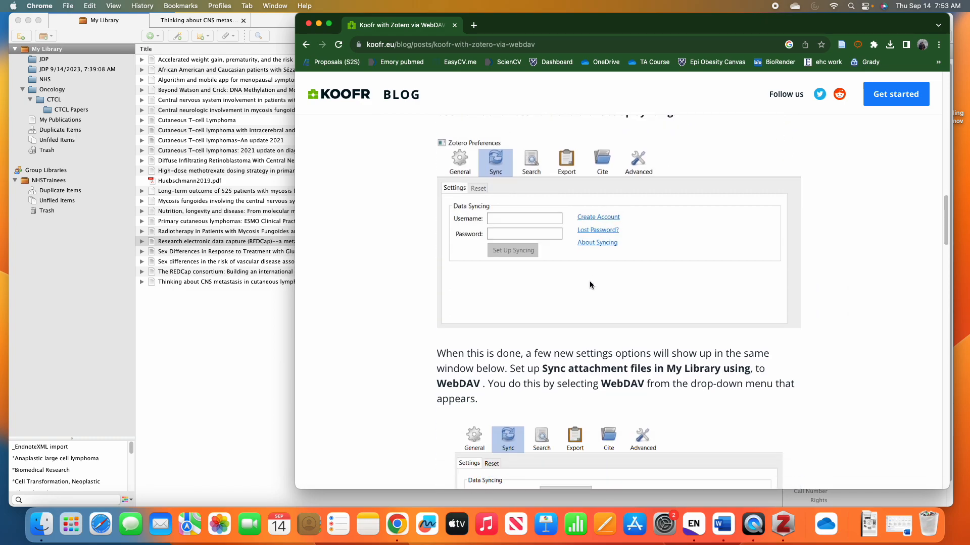
scroll(612, 295, down, 5)
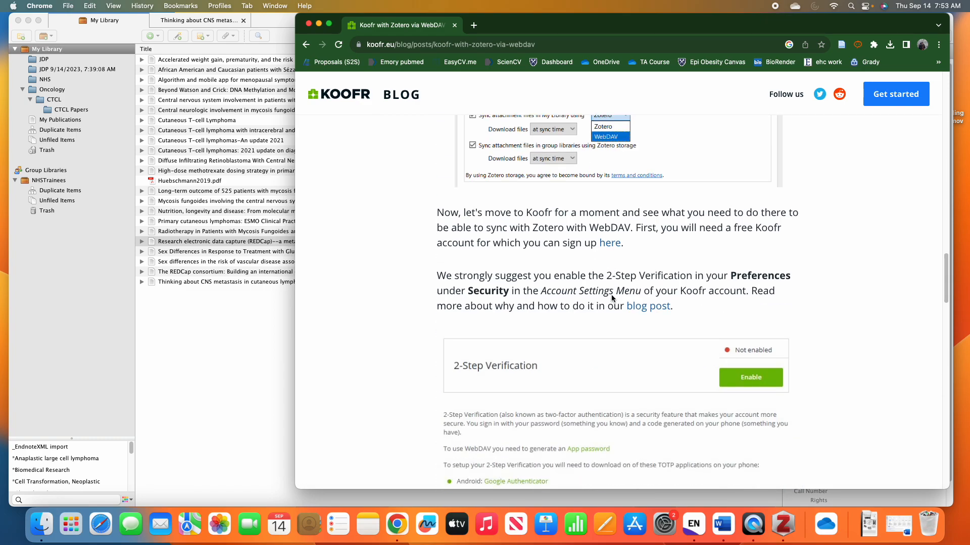
scroll(621, 300, up, 10)
scroll(621, 301, up, 5)
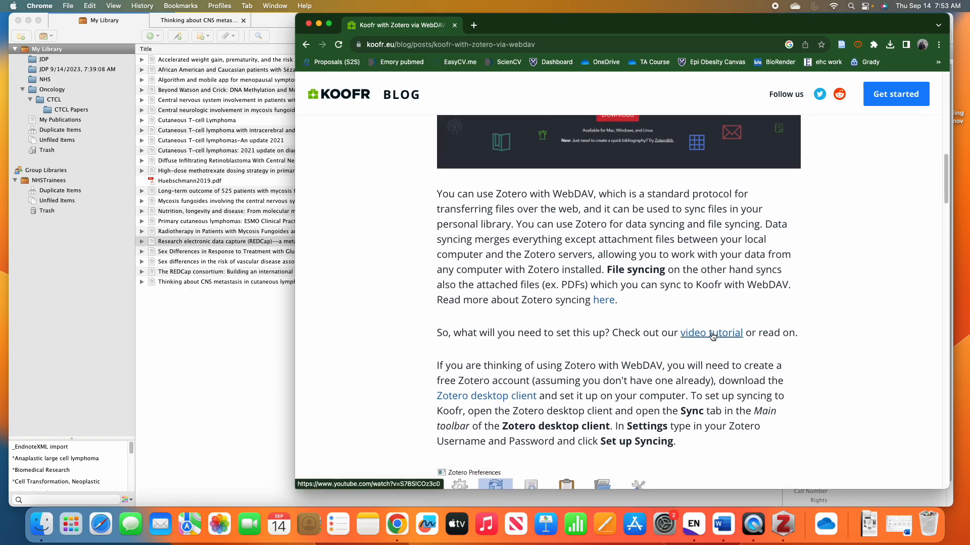
scroll(659, 333, up, 6)
scroll(659, 333, down, 8)
scroll(659, 333, down, 5)
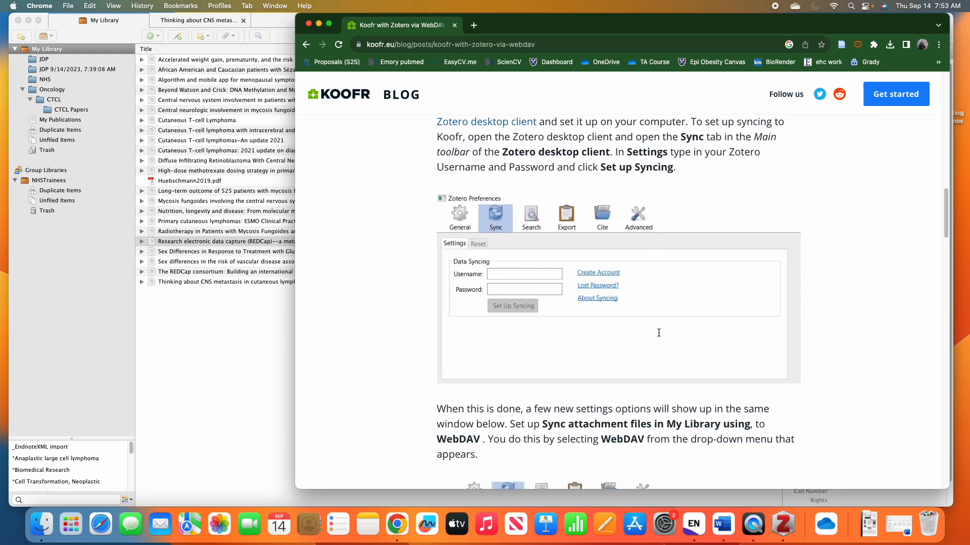
scroll(656, 332, up, 3)
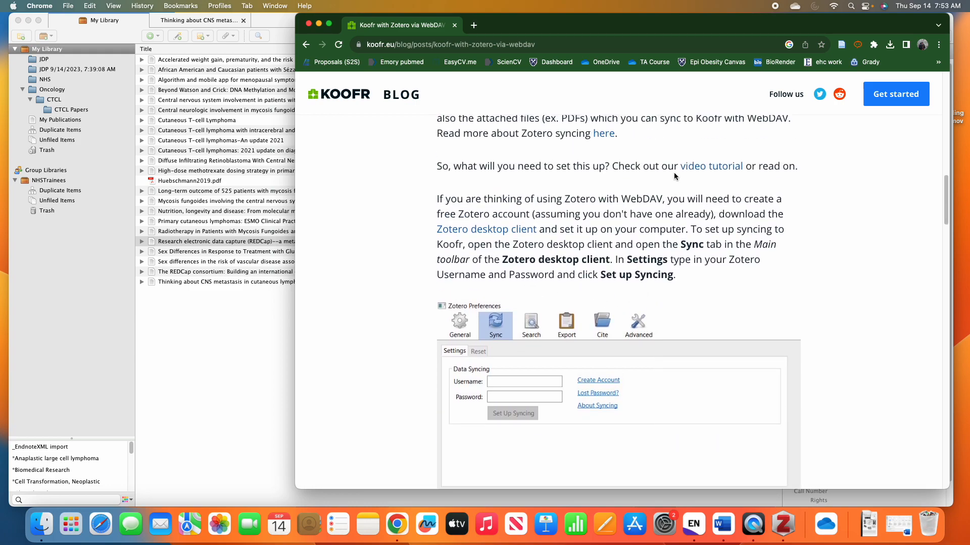
scroll(787, 287, down, 7)
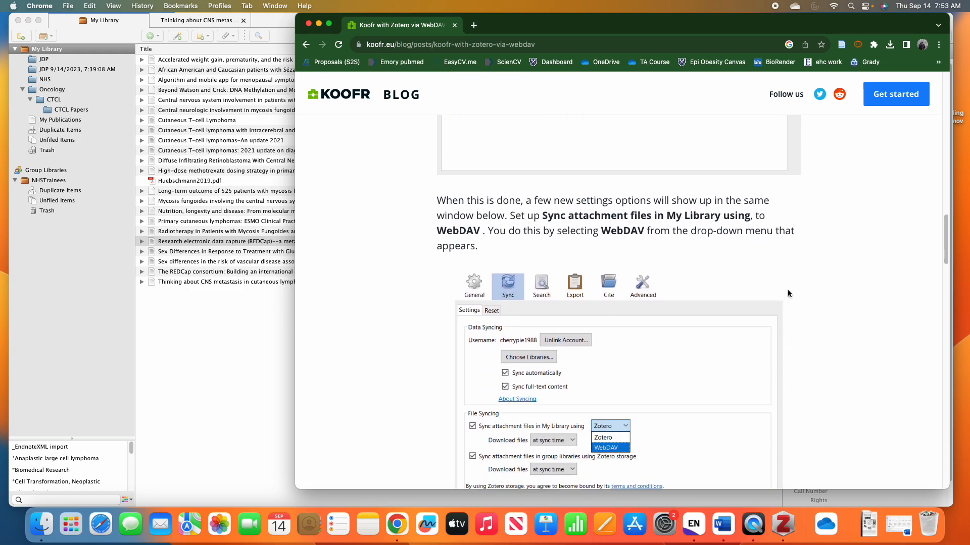
scroll(789, 294, down, 6)
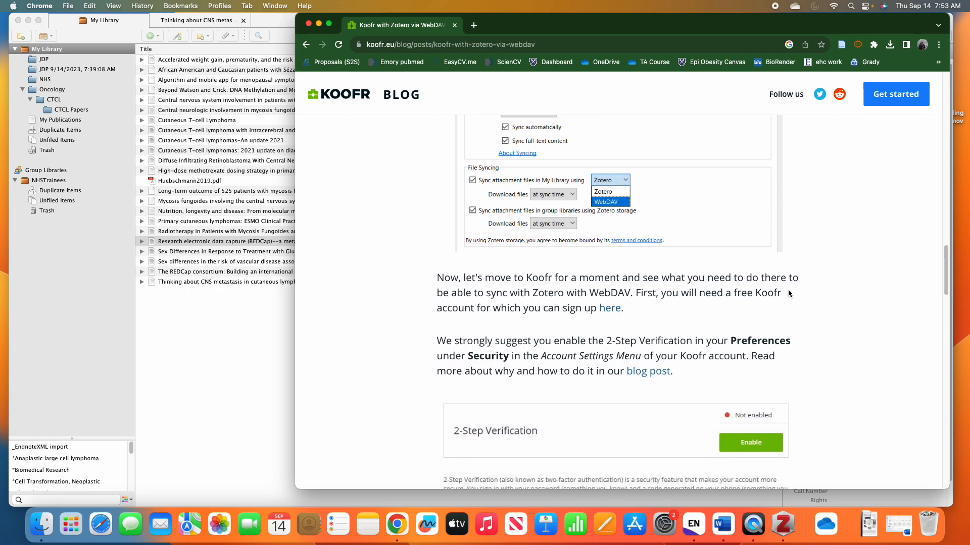
scroll(789, 294, down, 5)
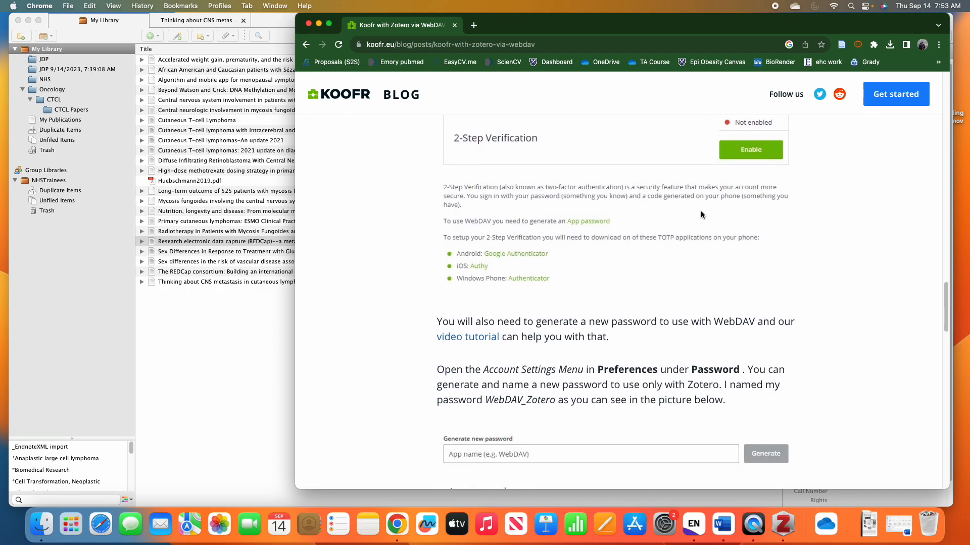
Go to koofr.eu and submit your e-mail address to create a free account.
click(474, 24)
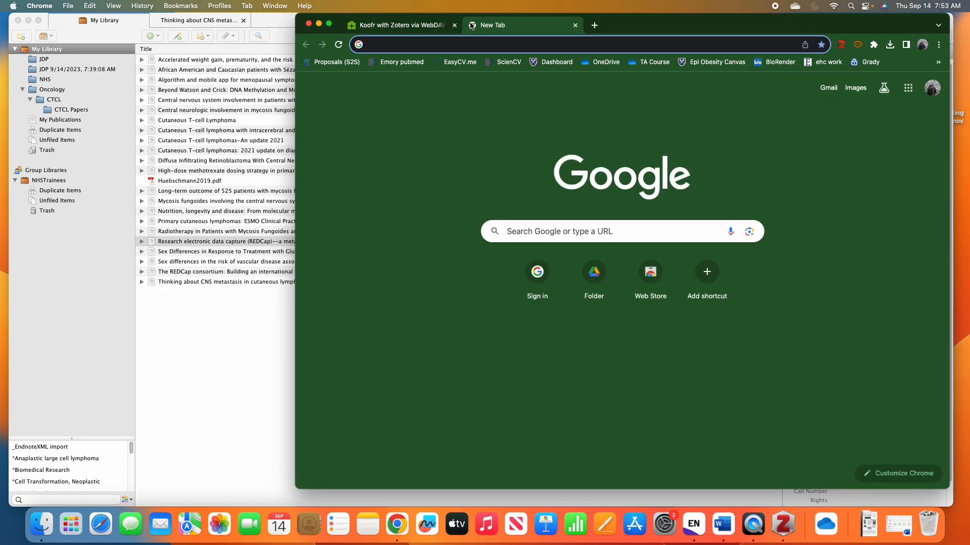
text(koofr.eu)
key(Return)
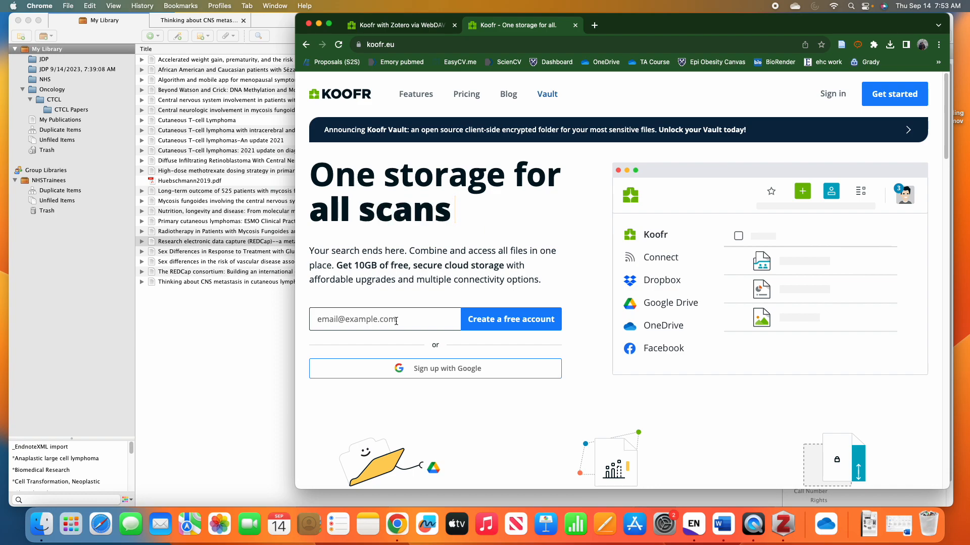
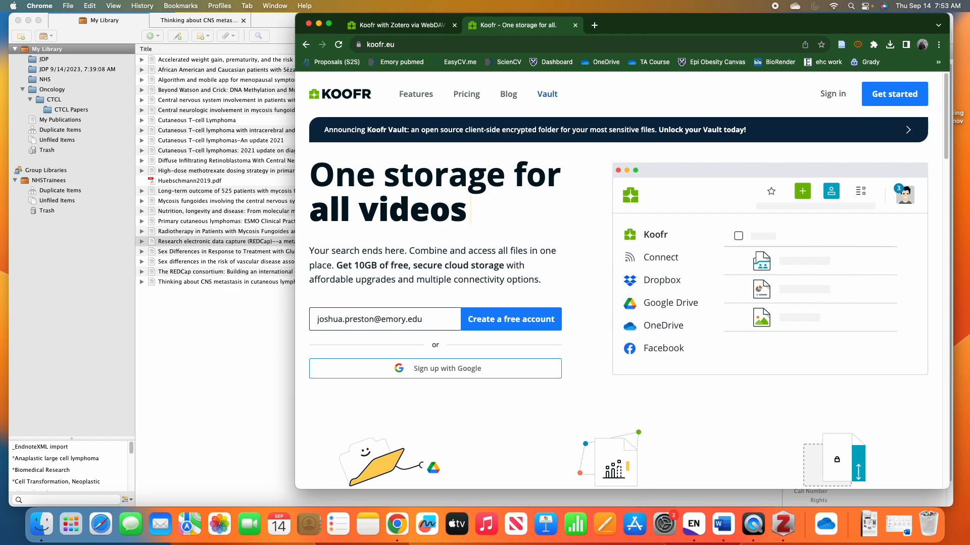
click(498, 327)
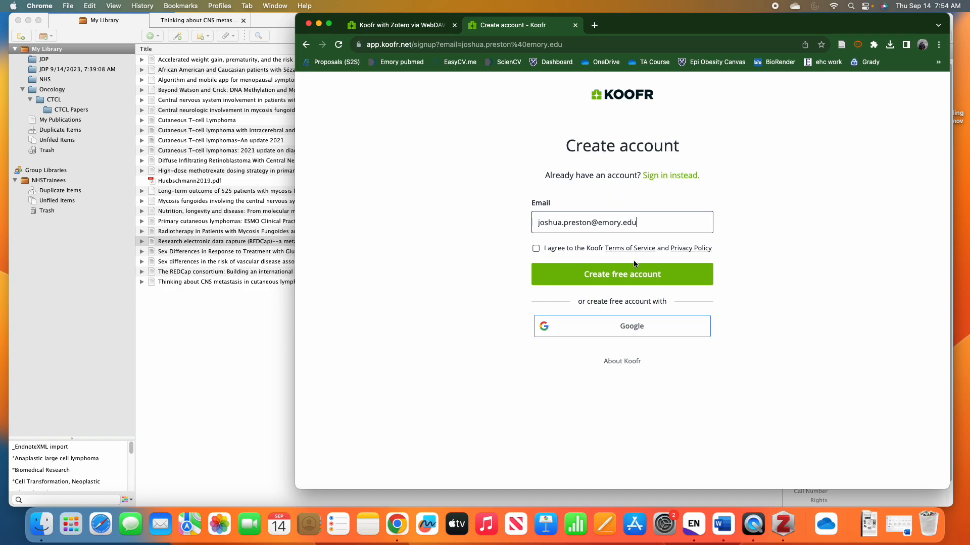
Accept the Terms of Service, enter the captcha digits to submit the sign-up, then go to sign-in.
click(536, 248)
click(574, 272)
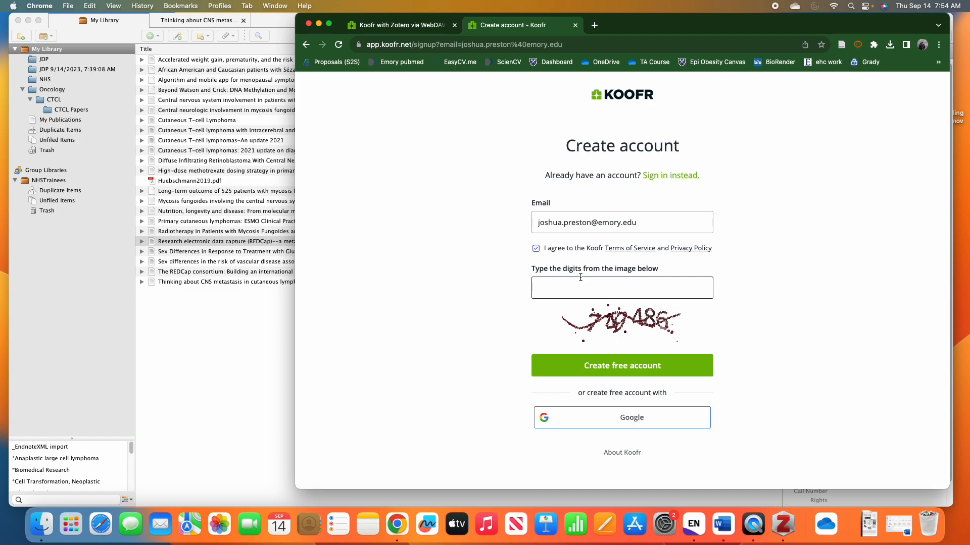
text(749486)
click(705, 366)
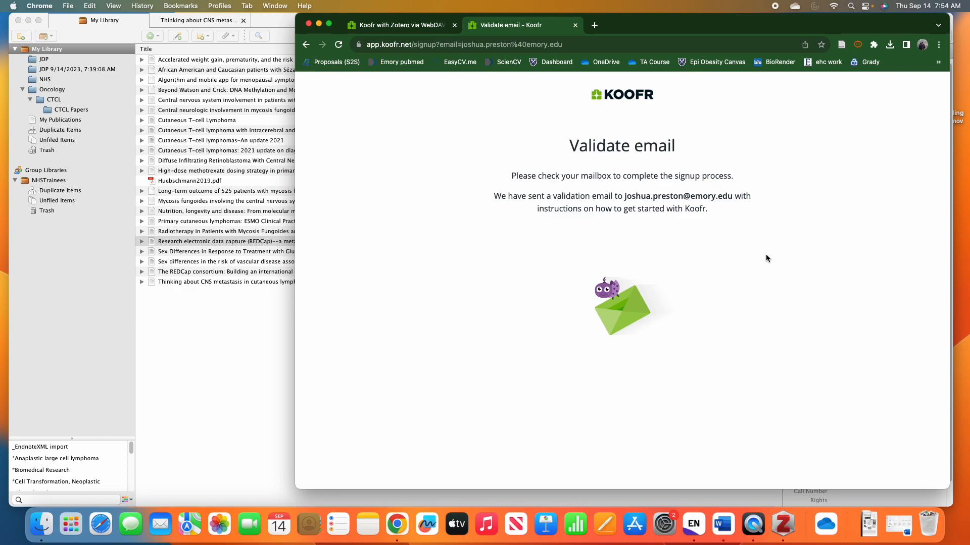
click(339, 45)
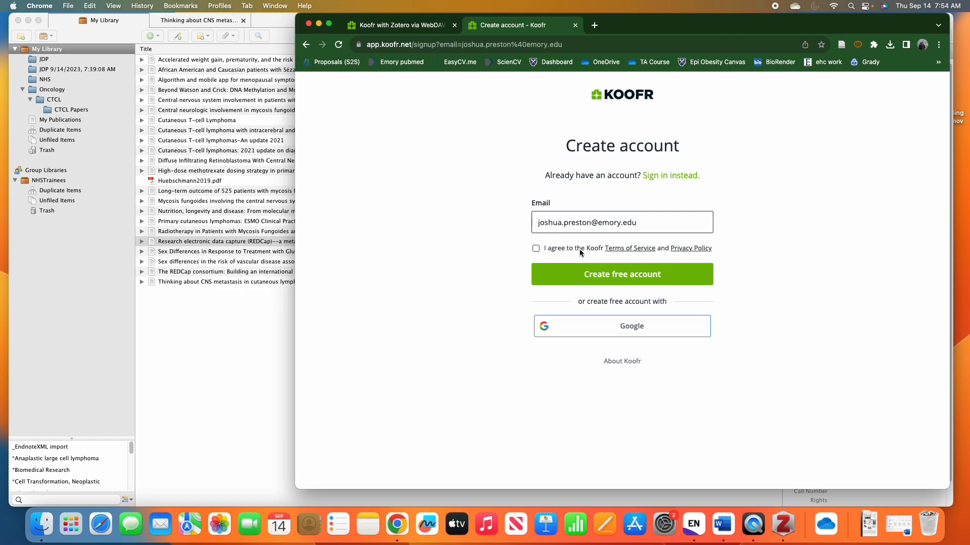
click(661, 176)
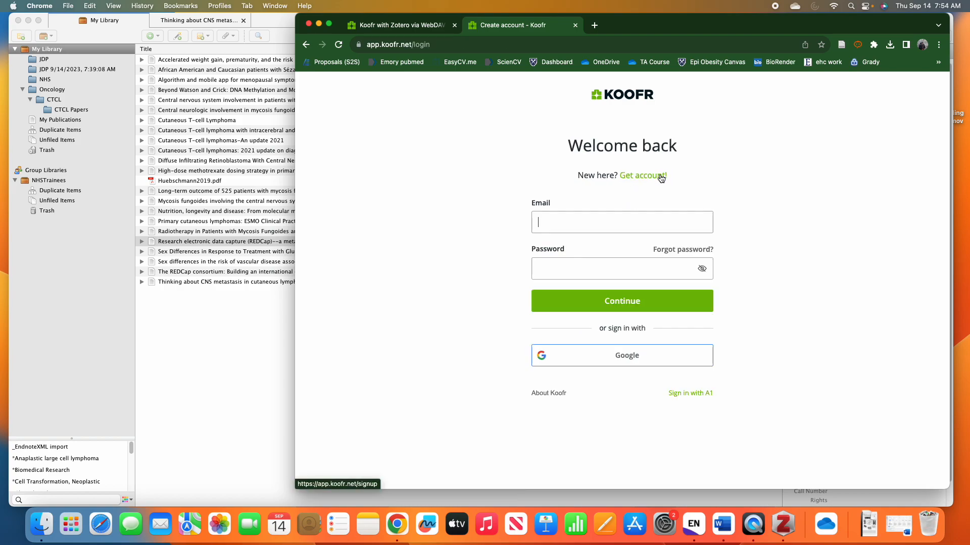
Sign in to Koofr with the saved e-mail, the account password and the captcha digits.
click(597, 223)
click(617, 268)
text(•)
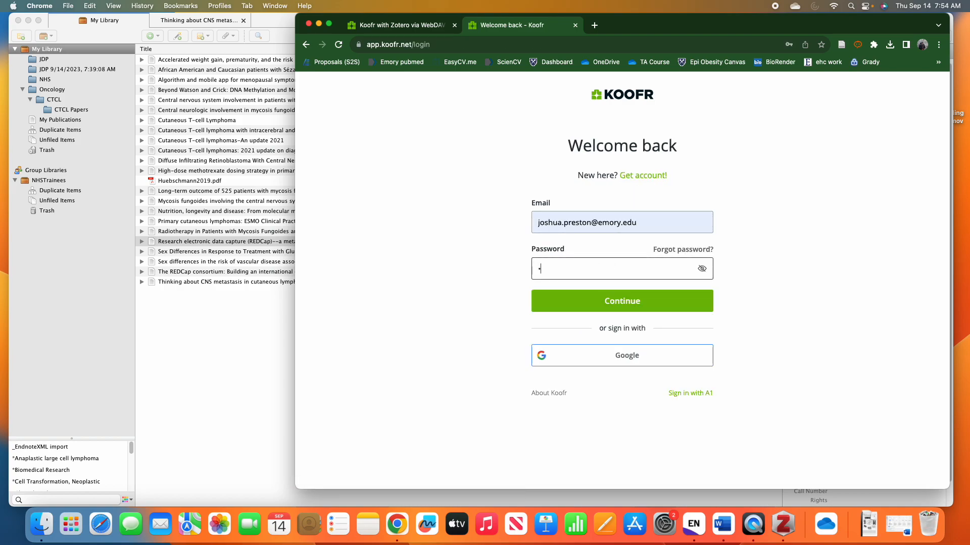
text(•••••••••)
key(Return)
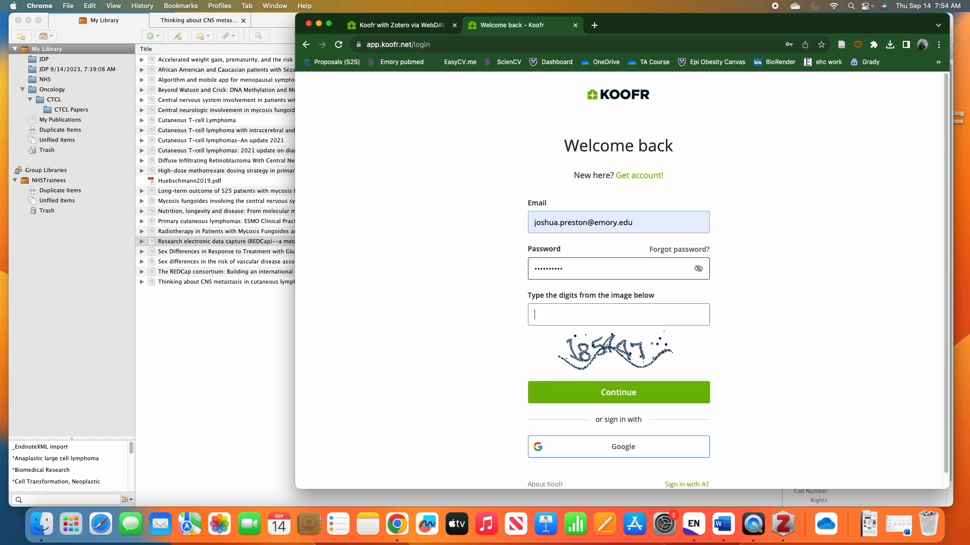
click(633, 307)
text(1)
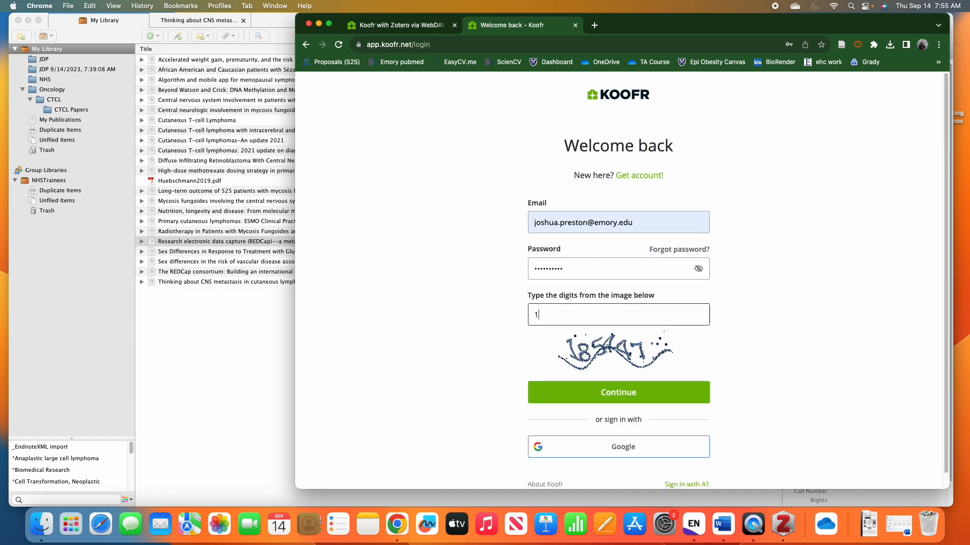
text(85417)
key(Return)
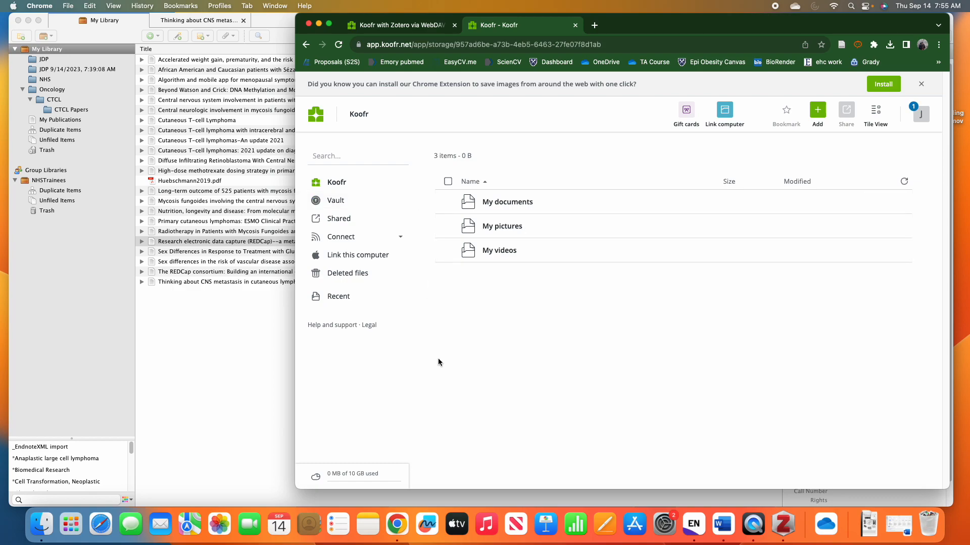
Glance over the Koofr with Zotero blog guide, then return to the Koofr storage page.
click(393, 29)
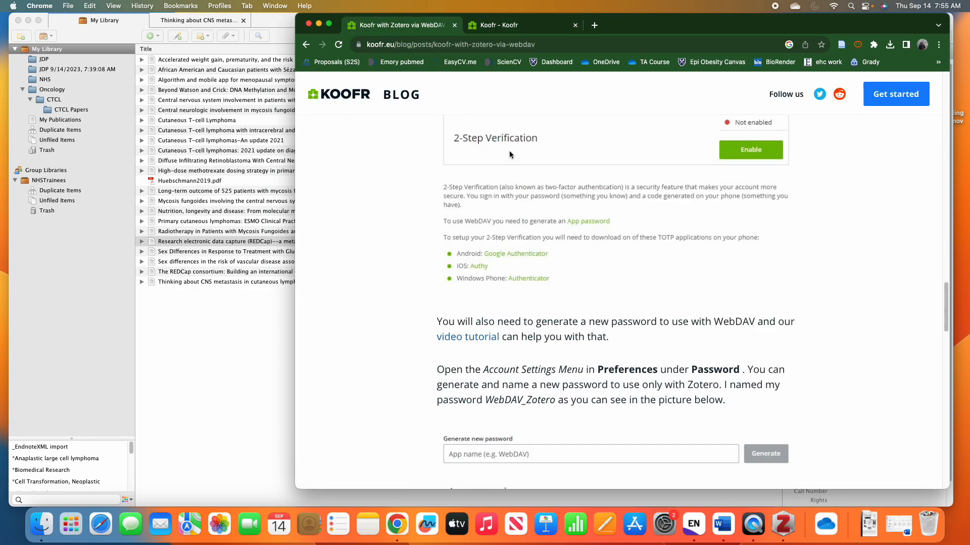
scroll(601, 288, up, 5)
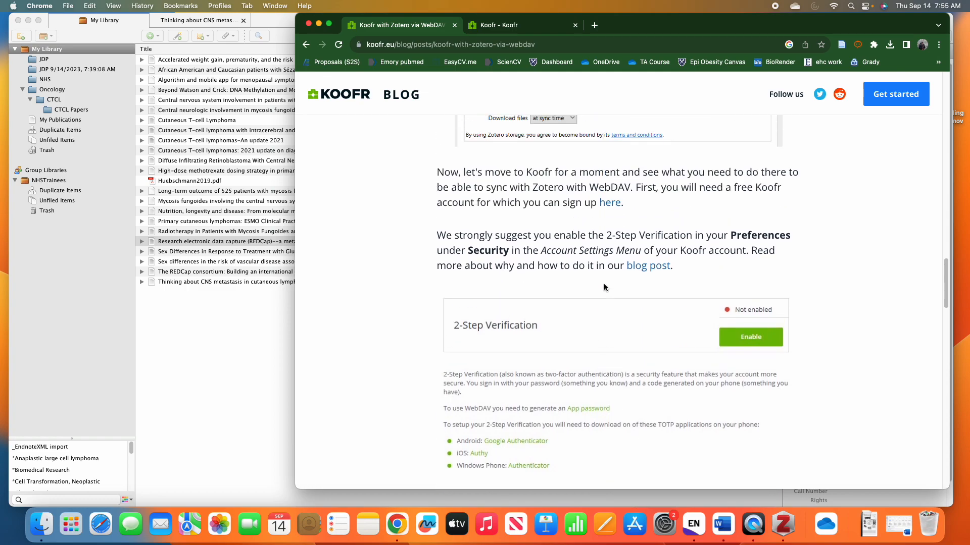
scroll(687, 284, up, 5)
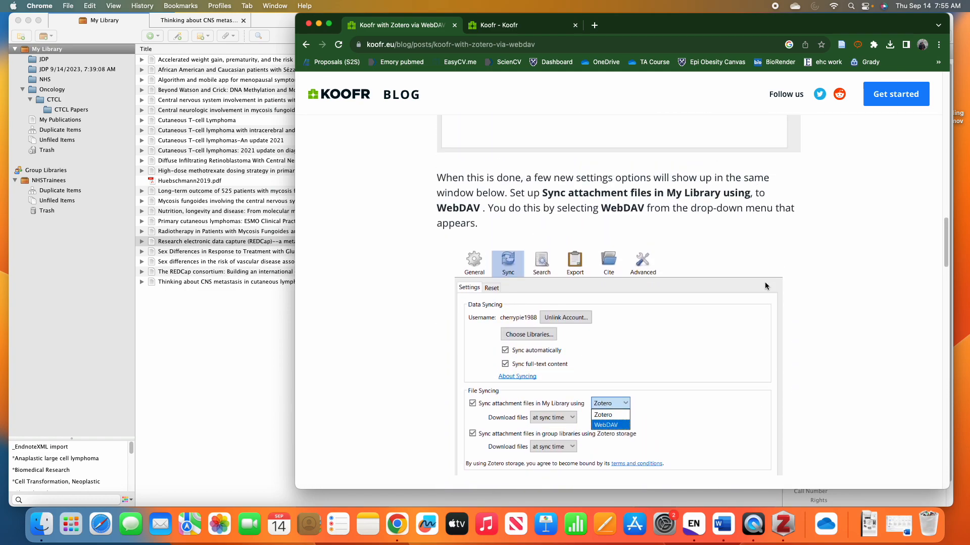
scroll(765, 286, down, 7)
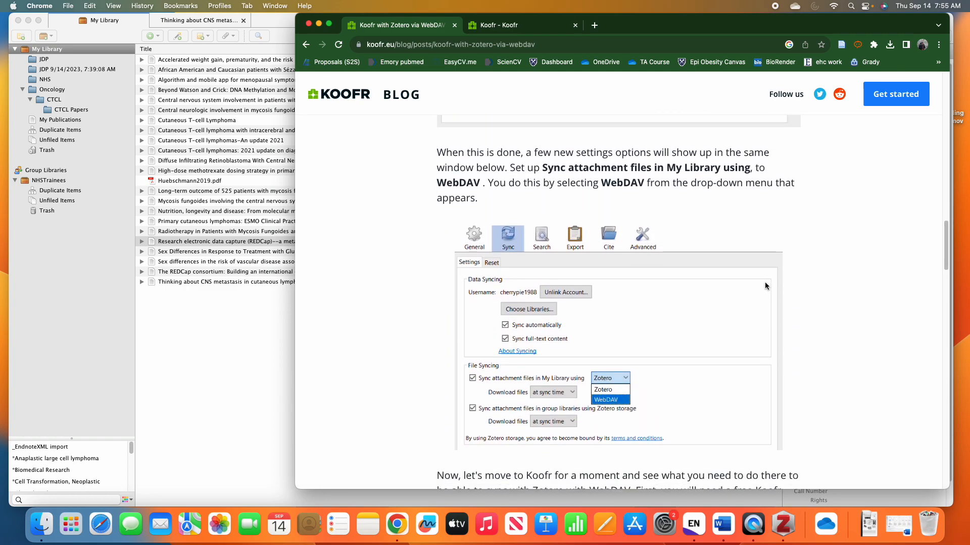
scroll(765, 282, down, 1)
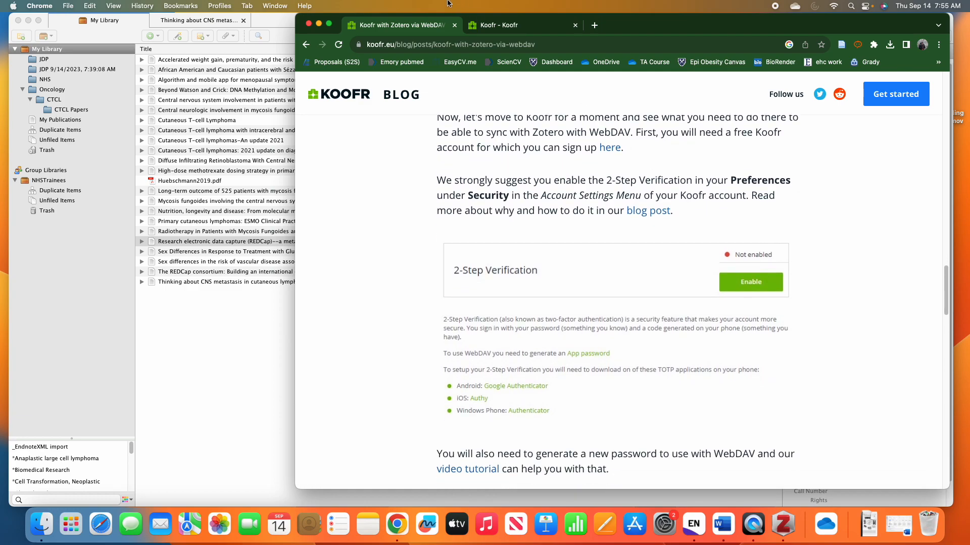
click(516, 25)
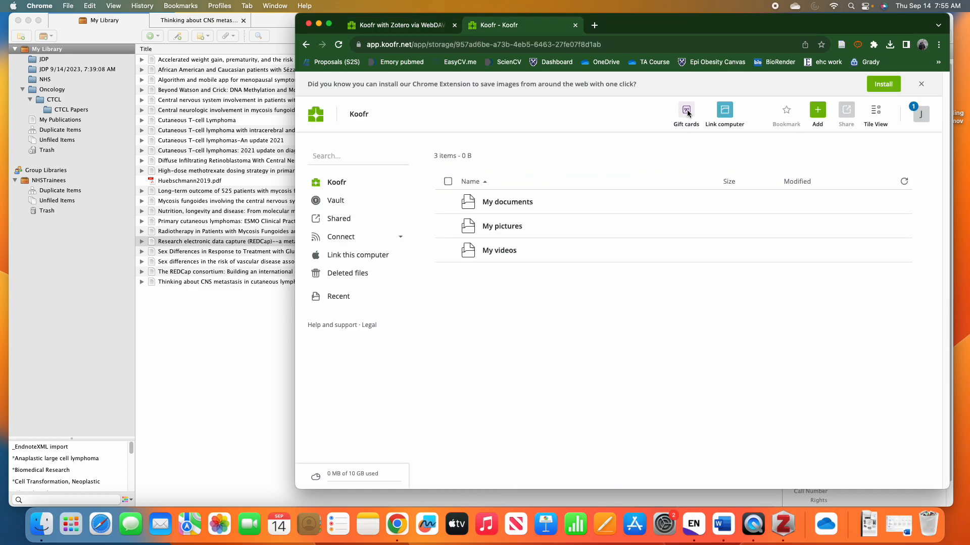
Open the Koofr account Preferences and go to the Password settings.
click(918, 113)
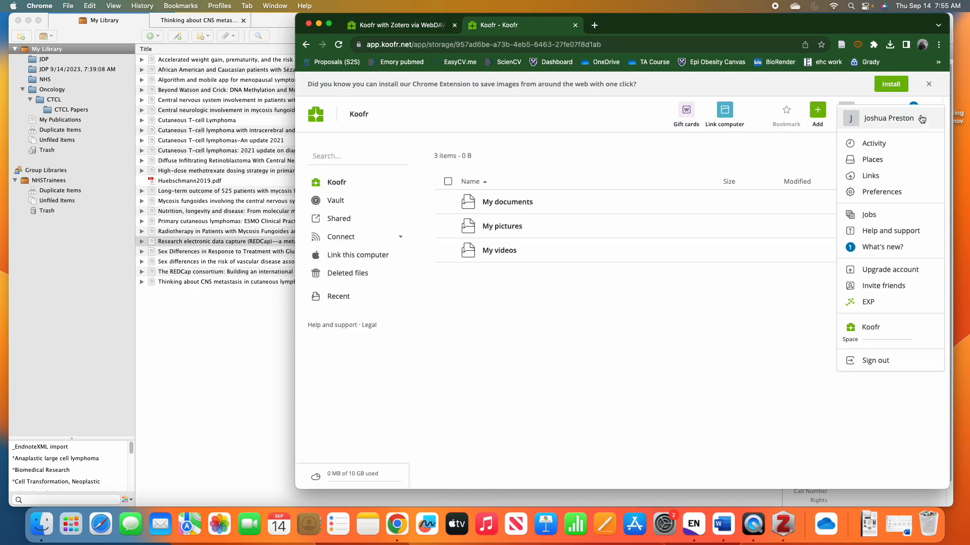
click(900, 196)
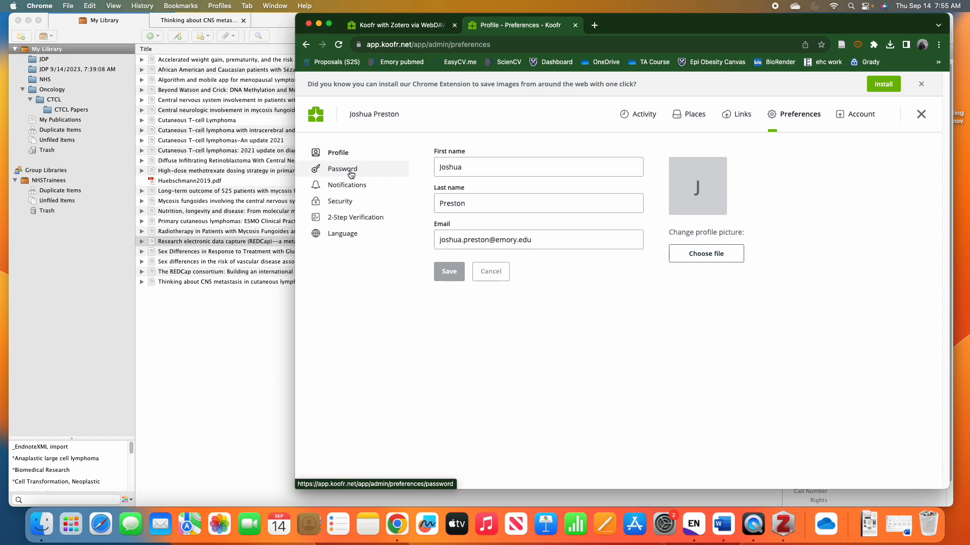
click(348, 203)
click(347, 218)
click(348, 234)
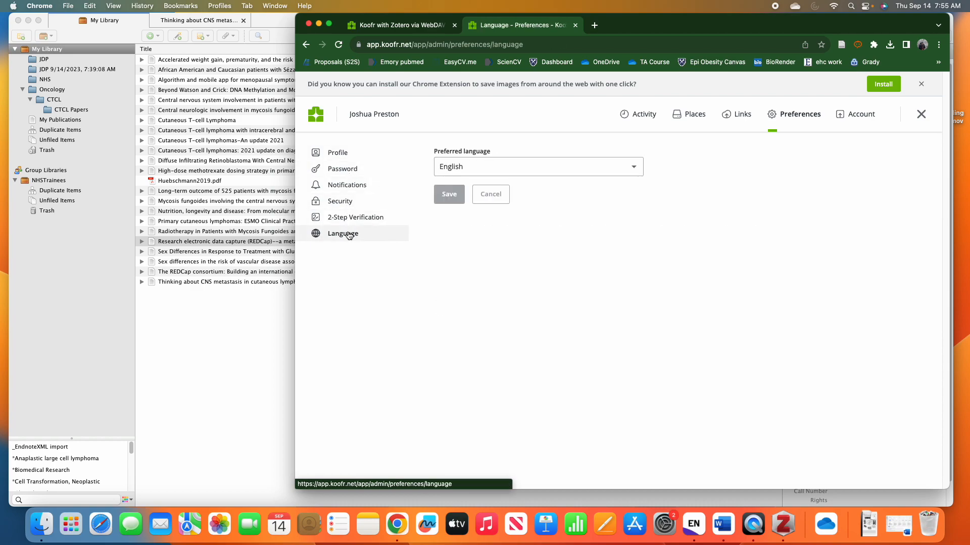
click(340, 200)
click(345, 187)
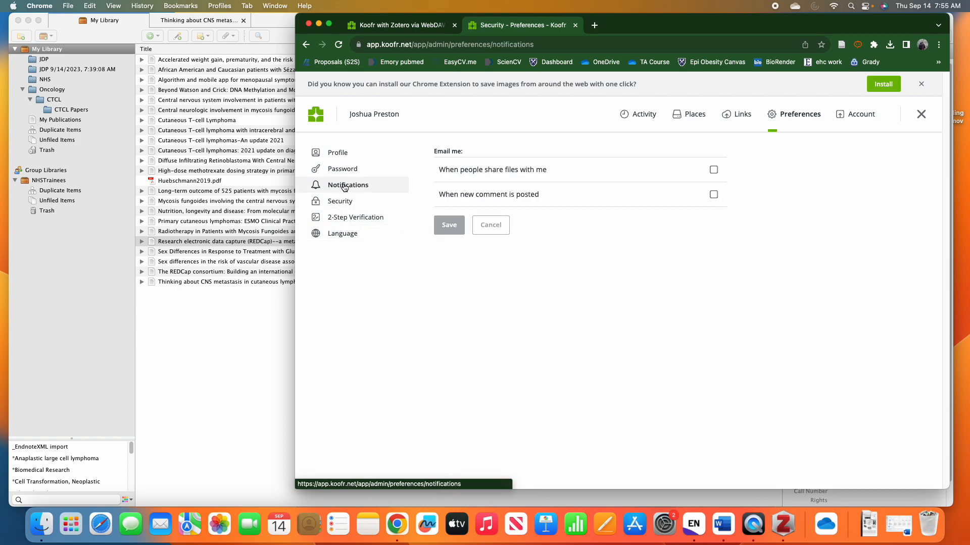
click(345, 173)
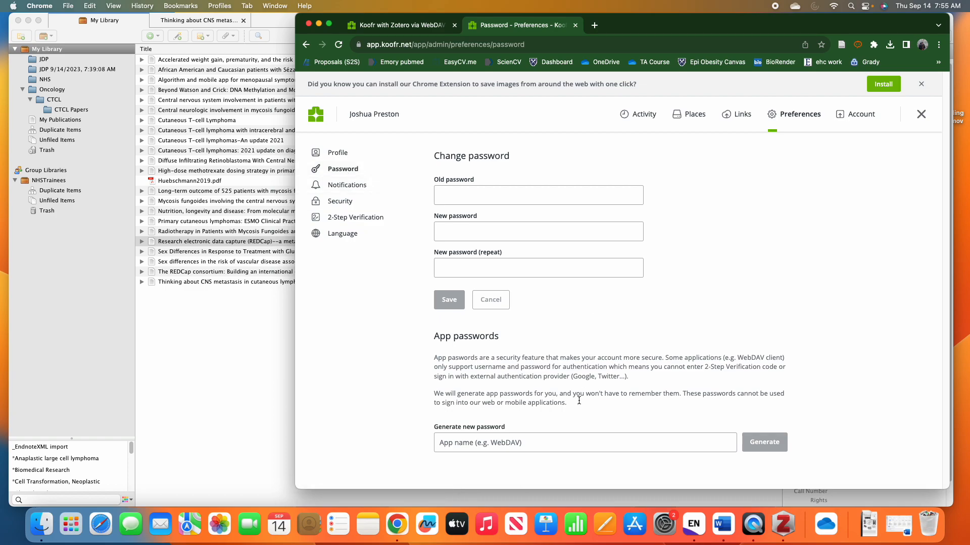
Enter 'Zotero' as the name for a new app password.
click(620, 446)
click(688, 363)
click(593, 444)
click(711, 363)
drag(442, 339, 556, 363)
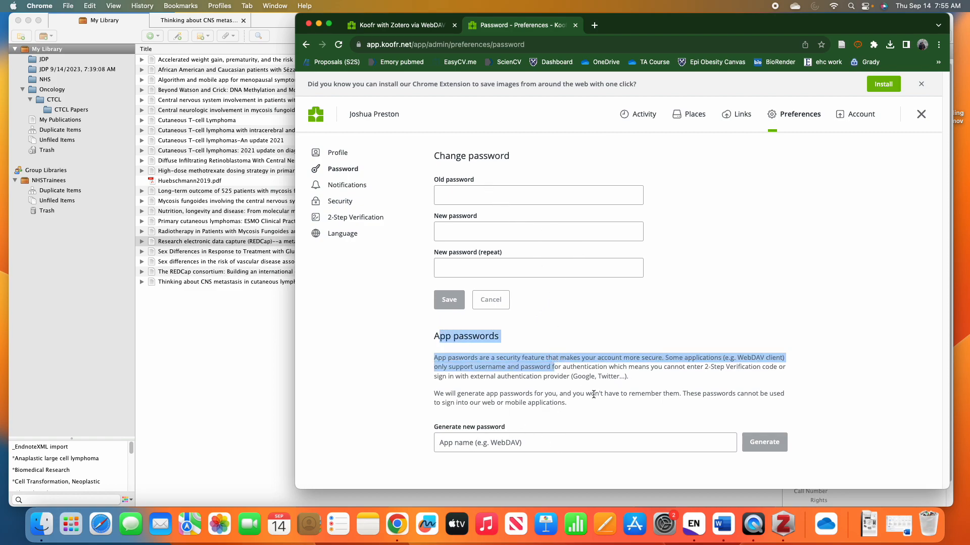
click(550, 449)
click(706, 387)
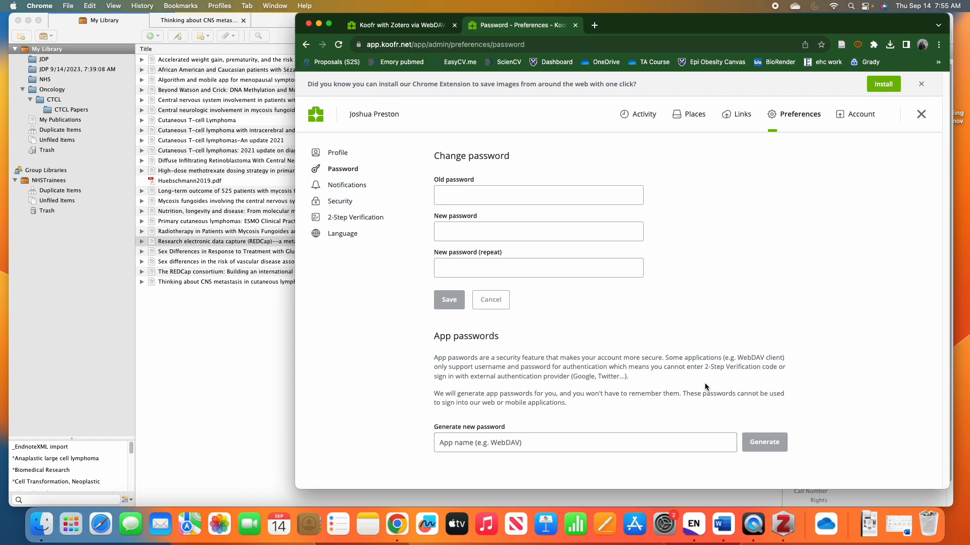
click(633, 443)
key(Escape)
click(581, 440)
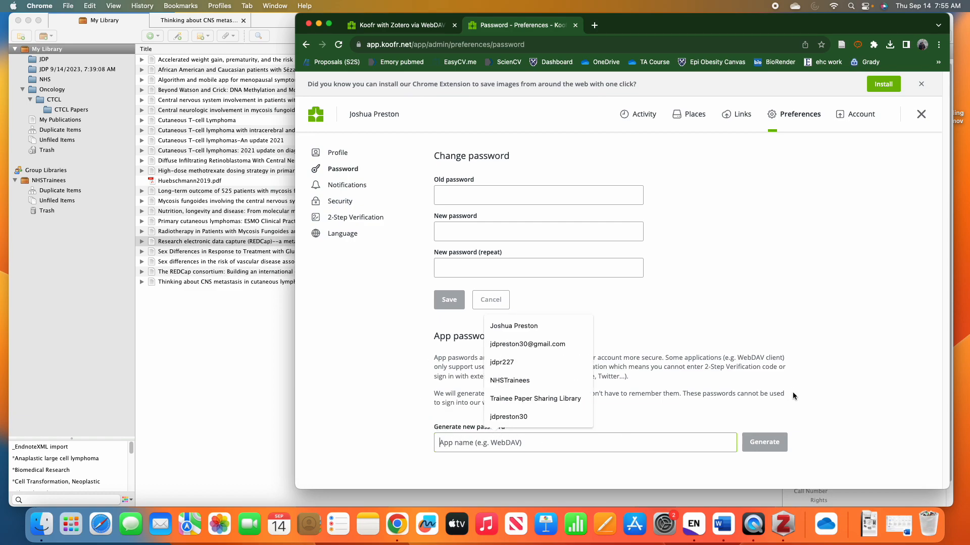
text(Zotero)
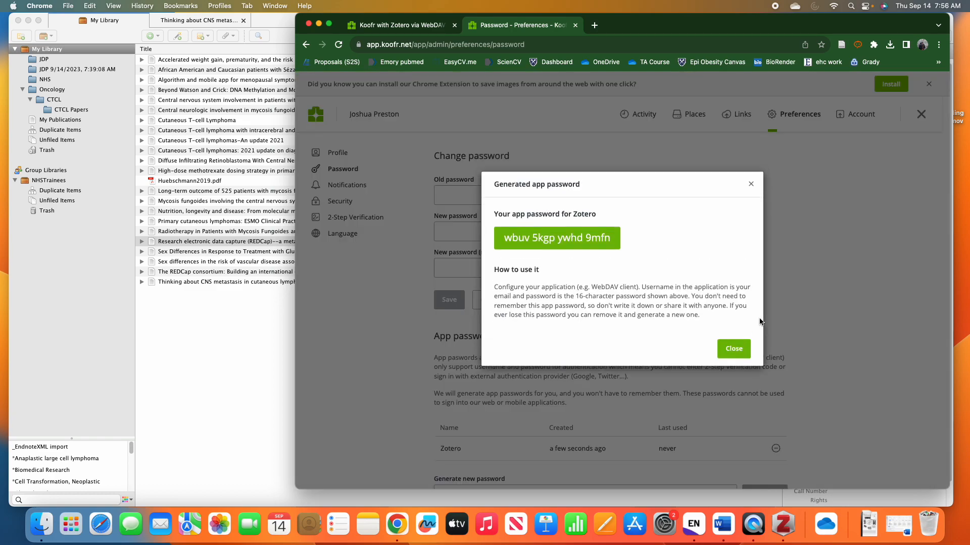
Copy the generated Zotero app password and close the Generated app password dialog.
triple_click(507, 250)
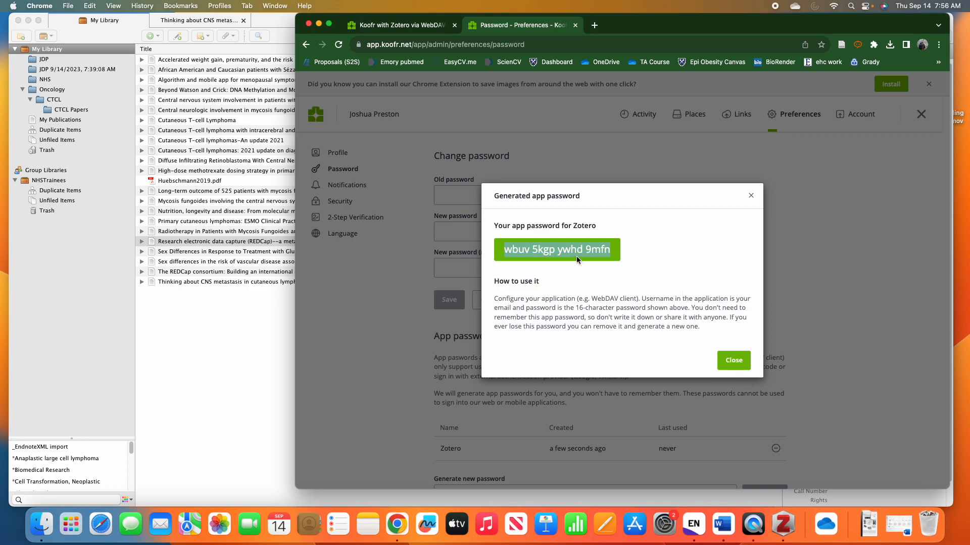
click(736, 360)
In Zotero's Sync settings, choose WebDAV for syncing My Library attachment files.
click(235, 221)
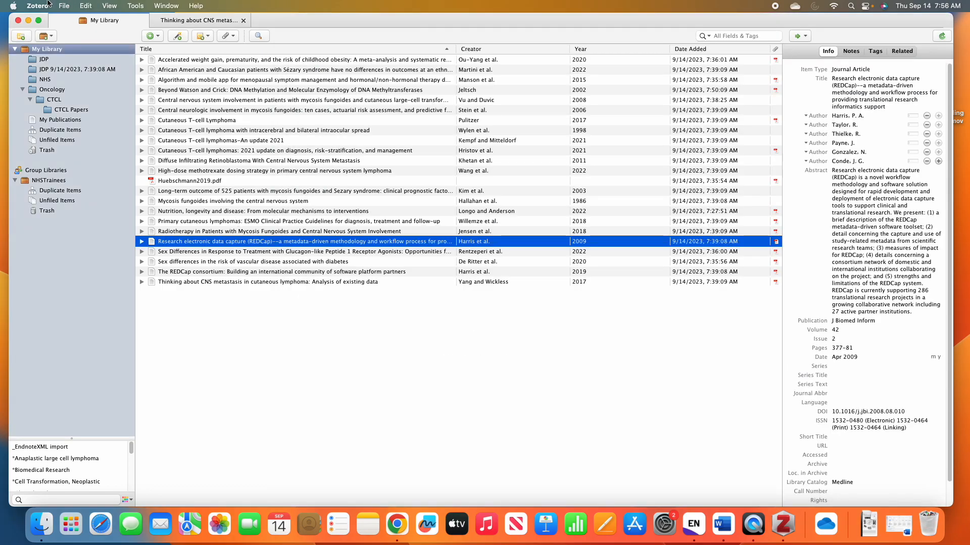
click(40, 5)
click(57, 37)
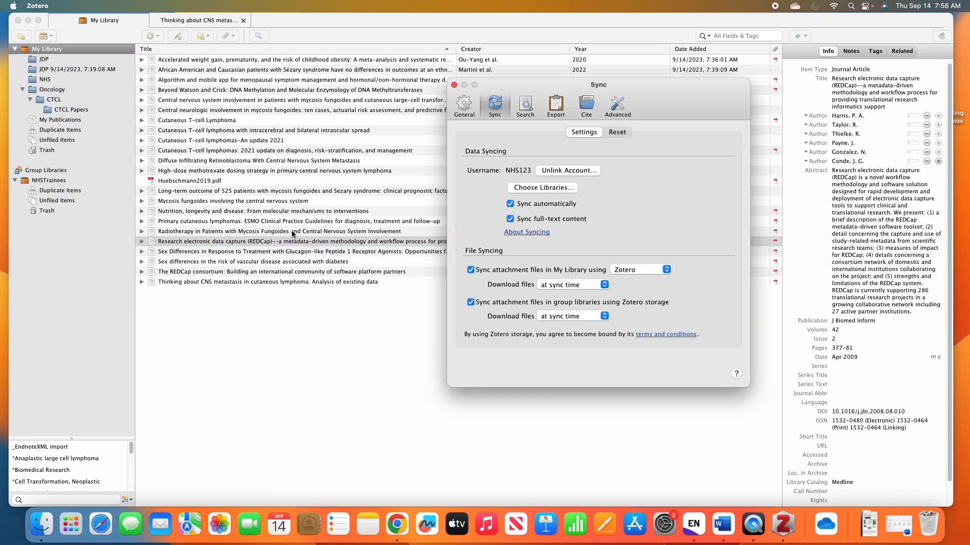
click(631, 271)
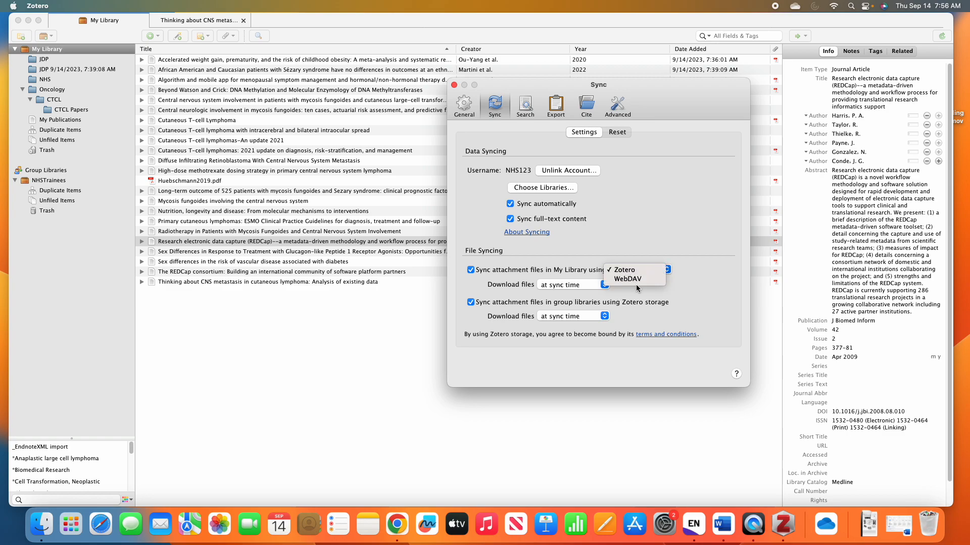
click(635, 283)
click(635, 293)
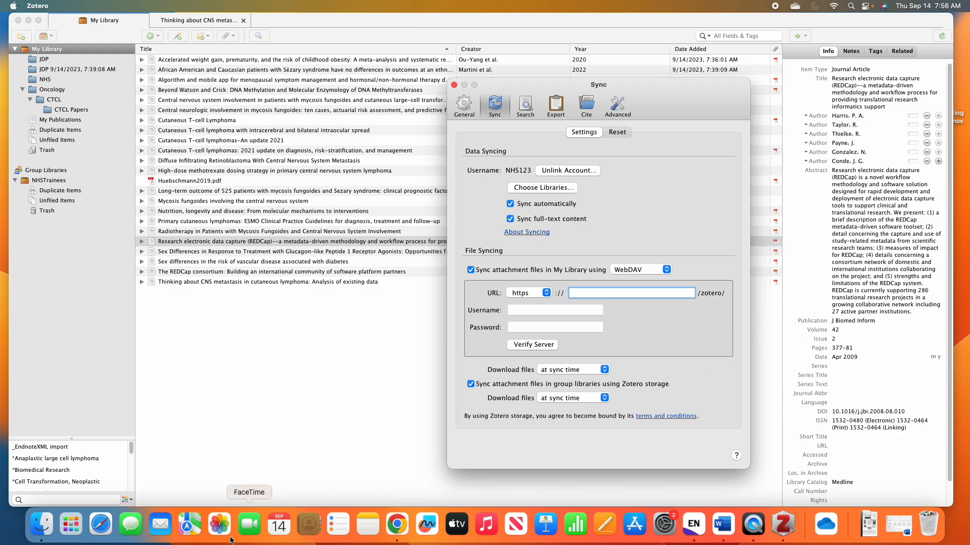
click(397, 525)
Read the Koofr tutorial down to the File Syncing screenshot, then view the password preferences.
click(402, 26)
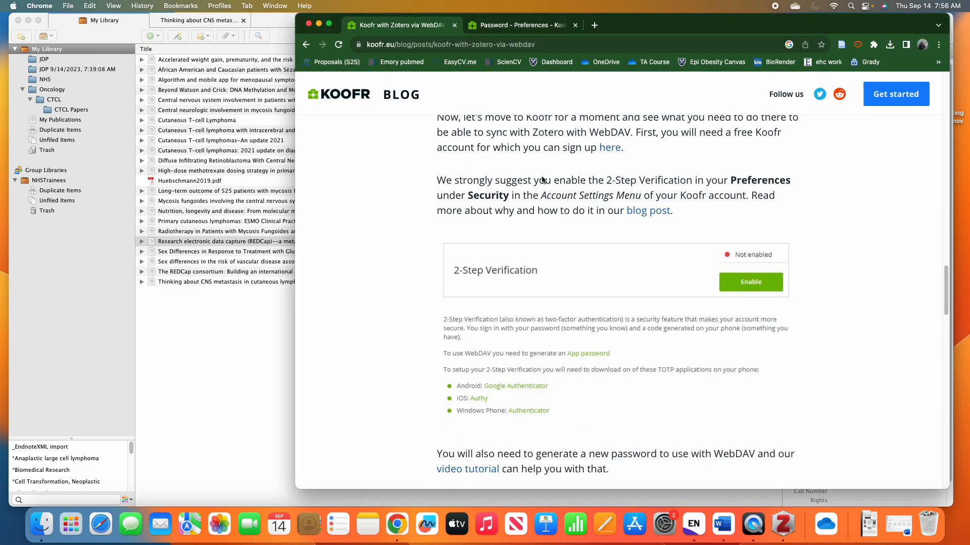
scroll(590, 258, down, 5)
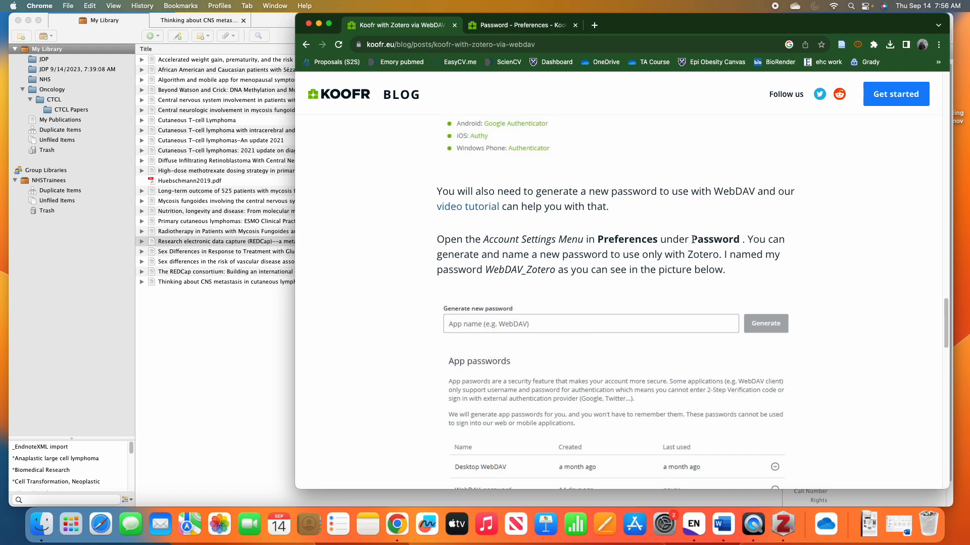
scroll(599, 284, down, 5)
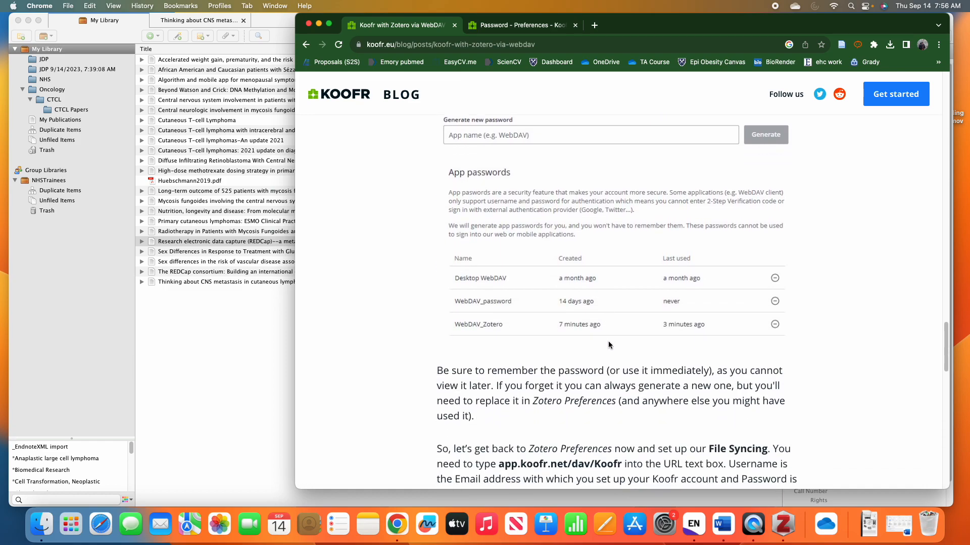
scroll(608, 342, down, 2)
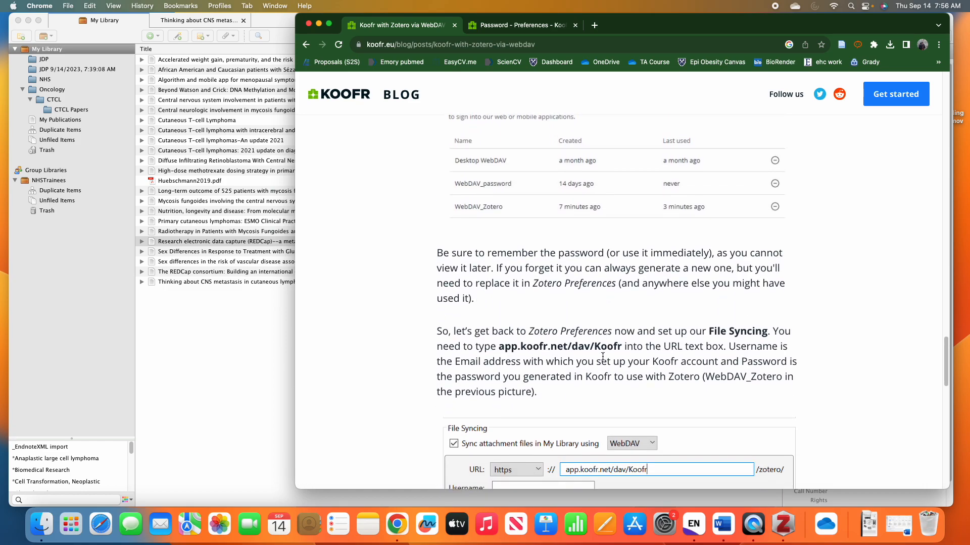
scroll(603, 356, down, 2)
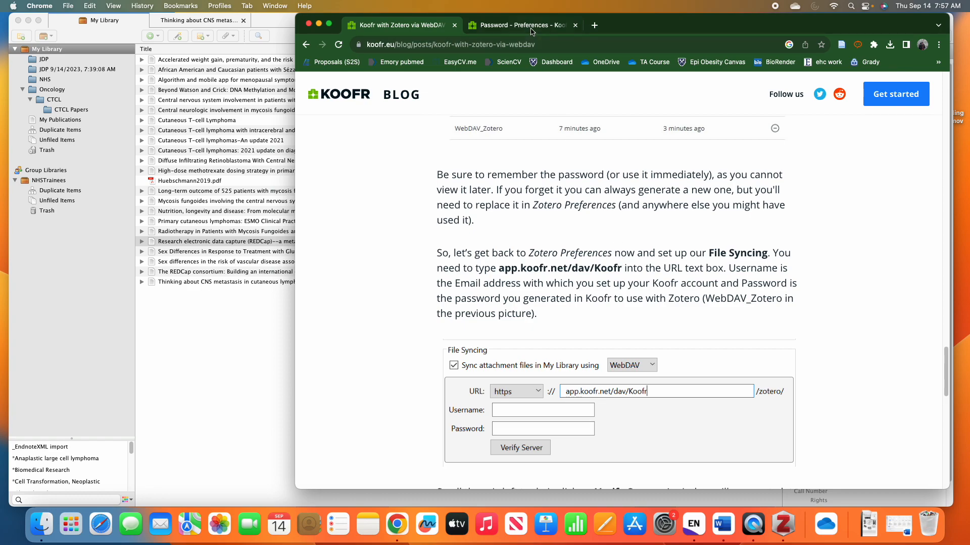
key(ctrl+Tab)
scroll(659, 351, down, 1)
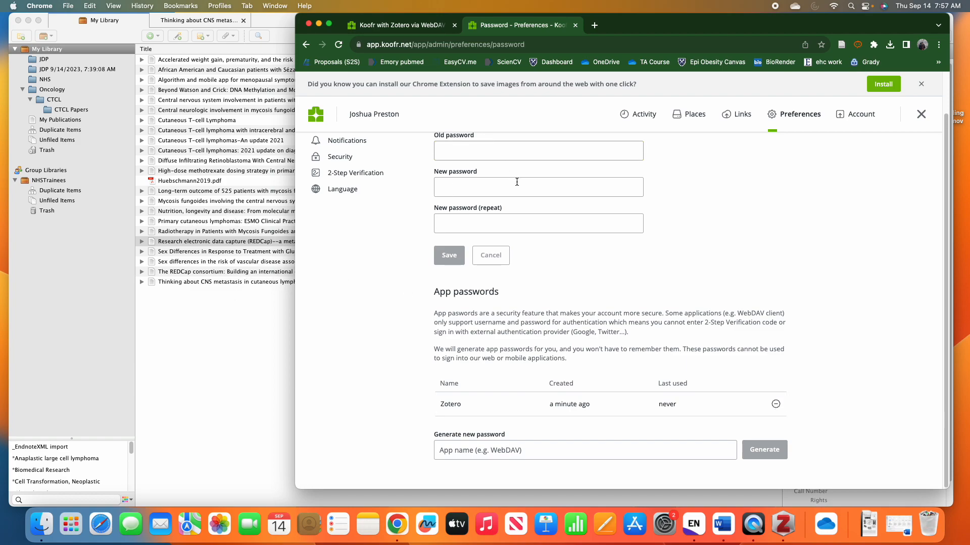
Remove the existing Zotero app password from Koofr's password settings.
click(594, 25)
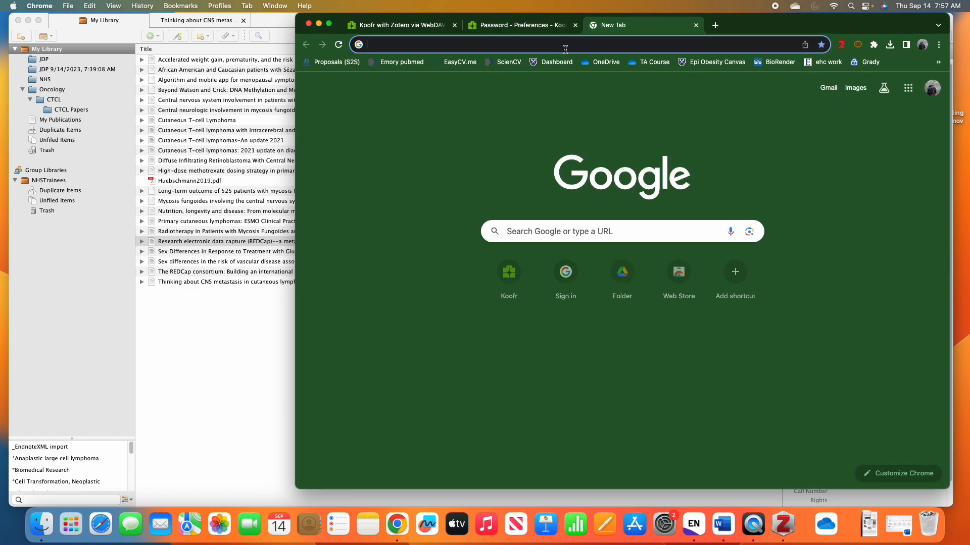
click(507, 26)
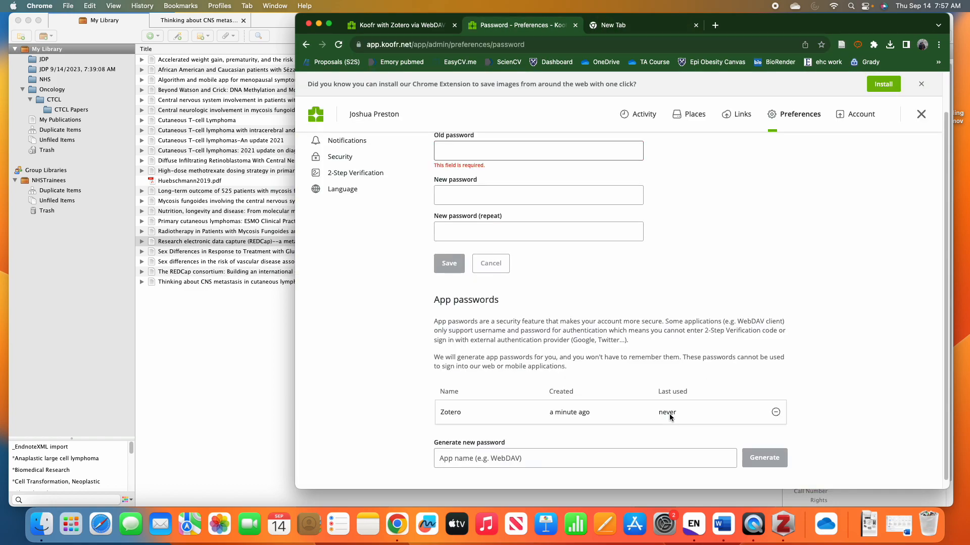
click(775, 413)
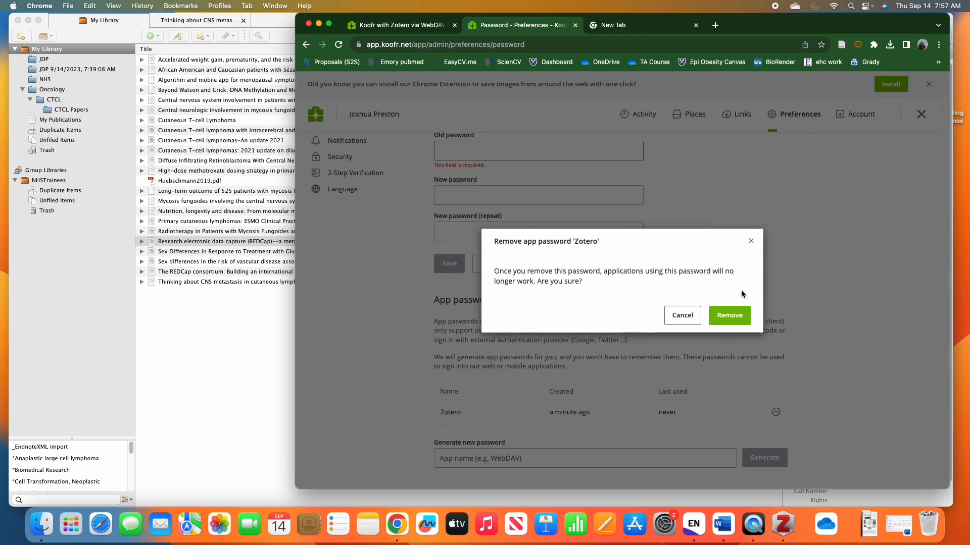
click(737, 318)
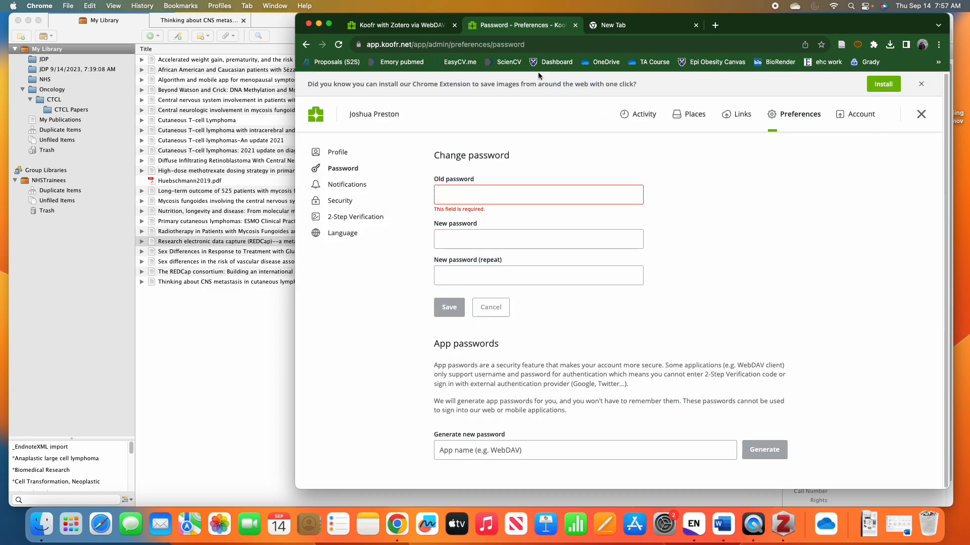
Select the WebDAV URL in the tutorial's File Syncing instructions.
click(396, 26)
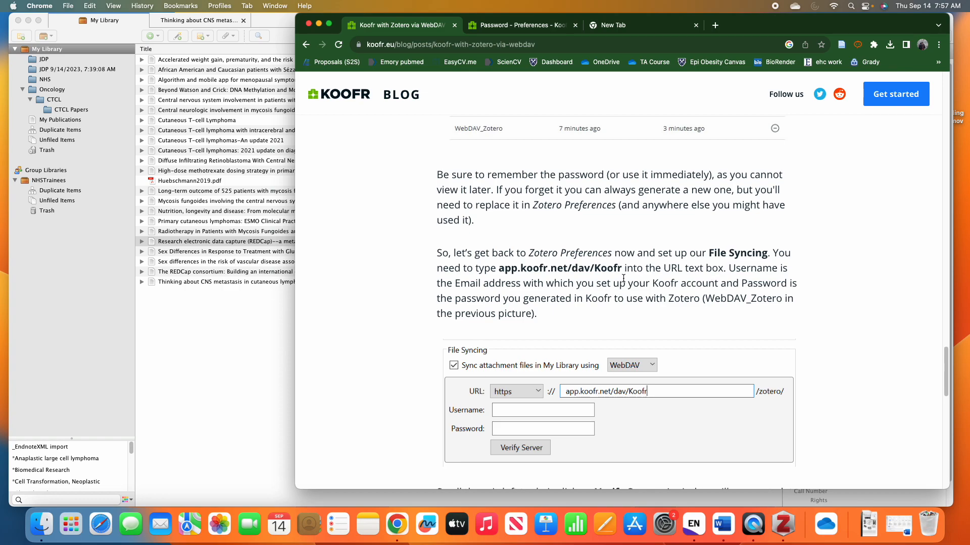
drag(622, 268, 563, 268)
drag(626, 268, 497, 269)
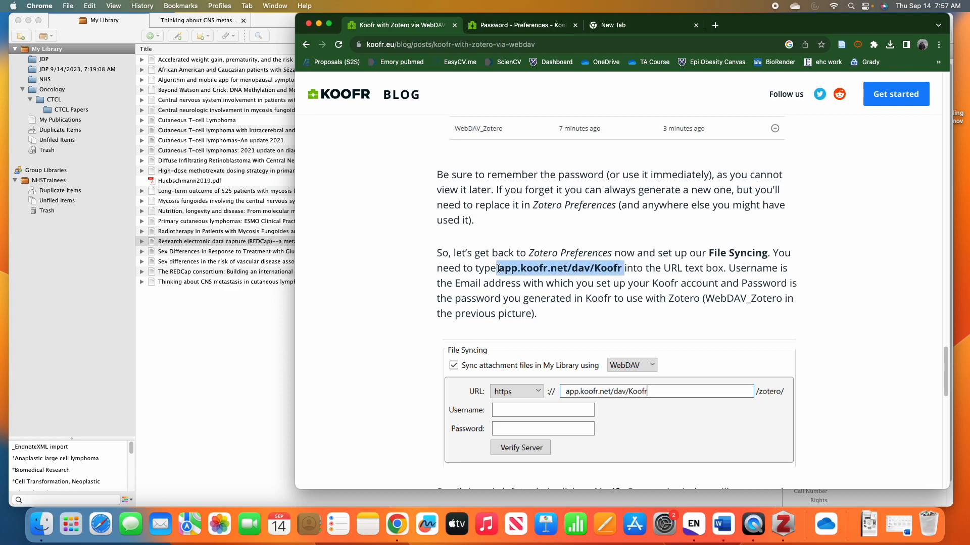
Open Zotero's settings on the Sync pane.
click(177, 322)
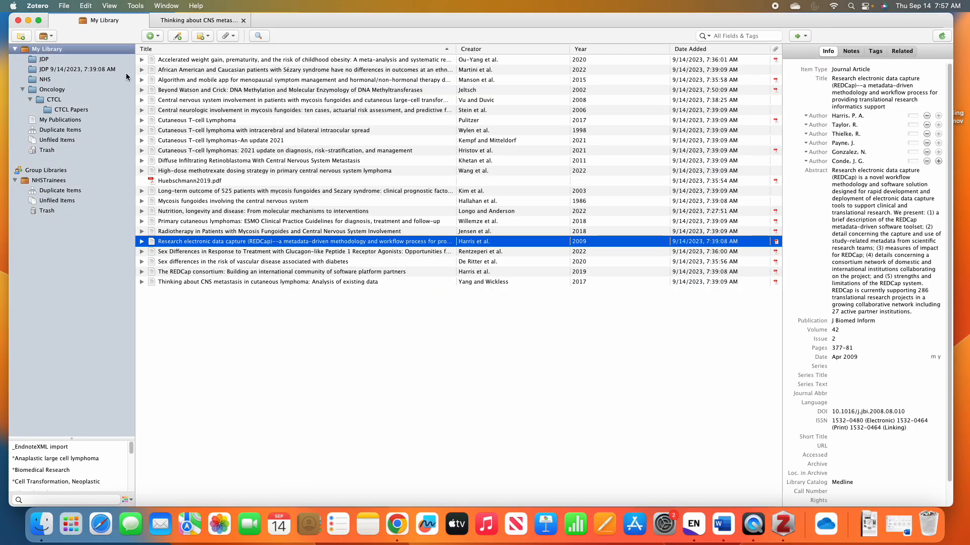
click(72, 5)
mouse_move(46, 4)
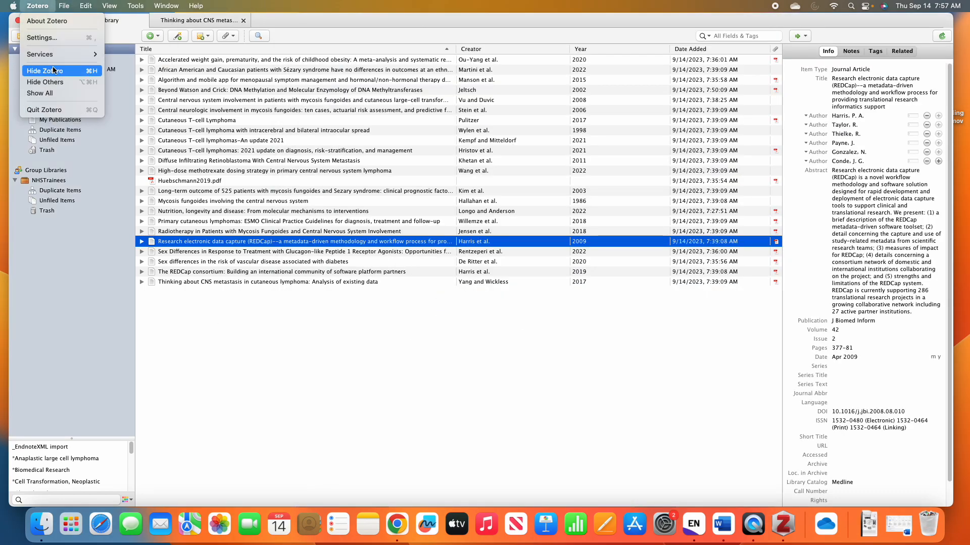
click(59, 39)
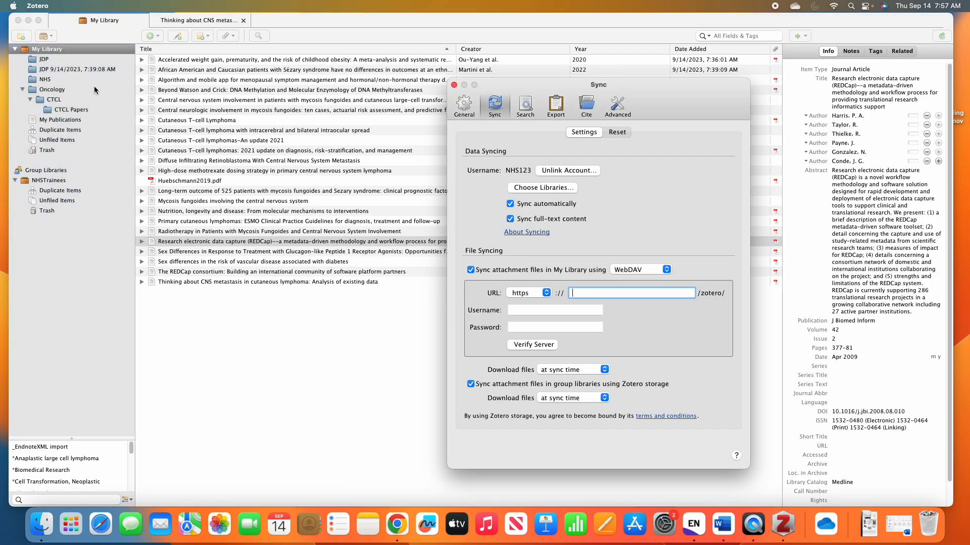
Enter app.koofr.net/dav/Koofr as the WebDAV URL and the Koofr account e-mail as username.
right_click(595, 293)
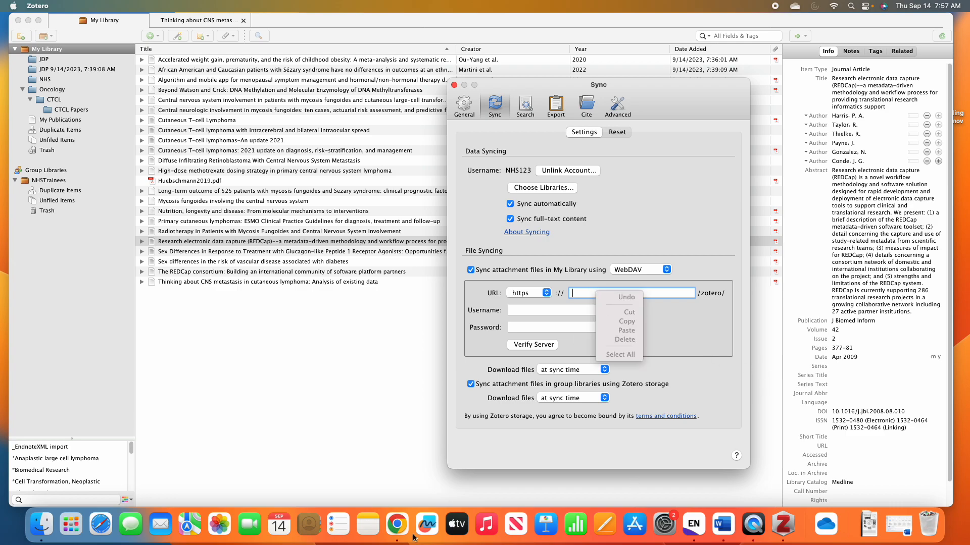
click(397, 525)
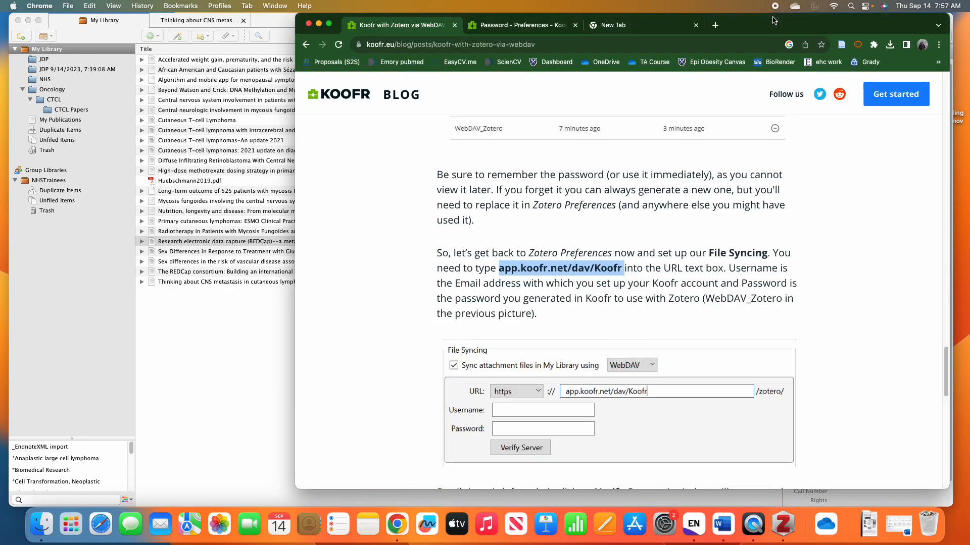
drag(773, 23, 291, 35)
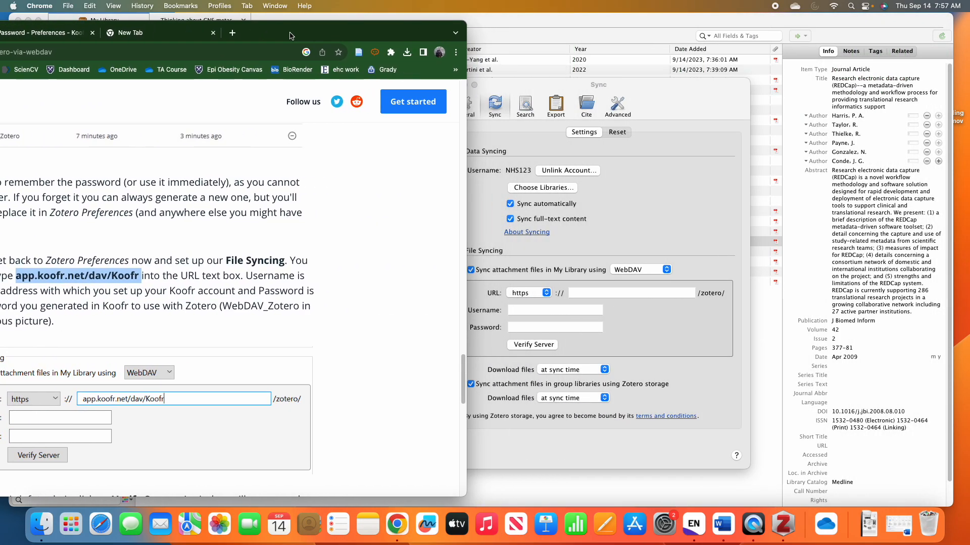
click(608, 288)
text(app.koofr.net/dav/Koofr)
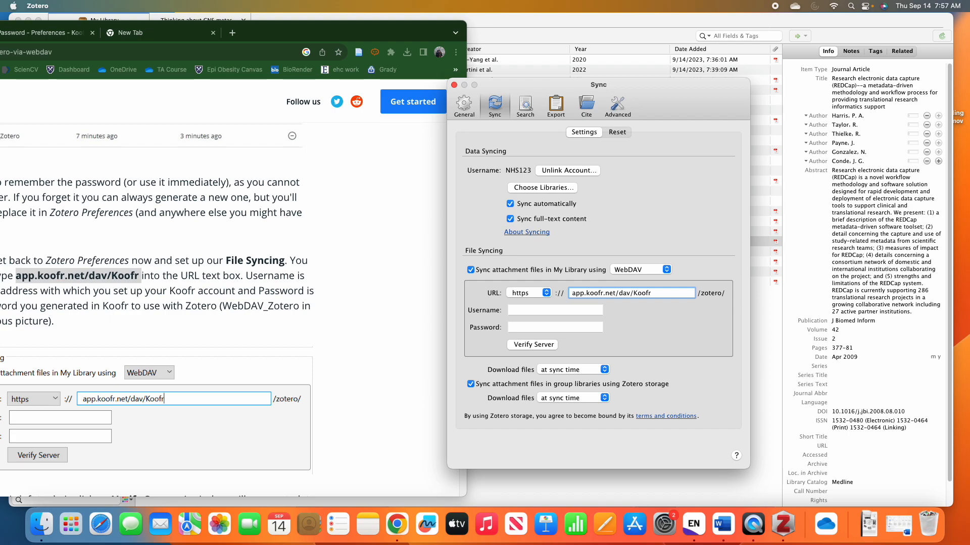
key(Tab)
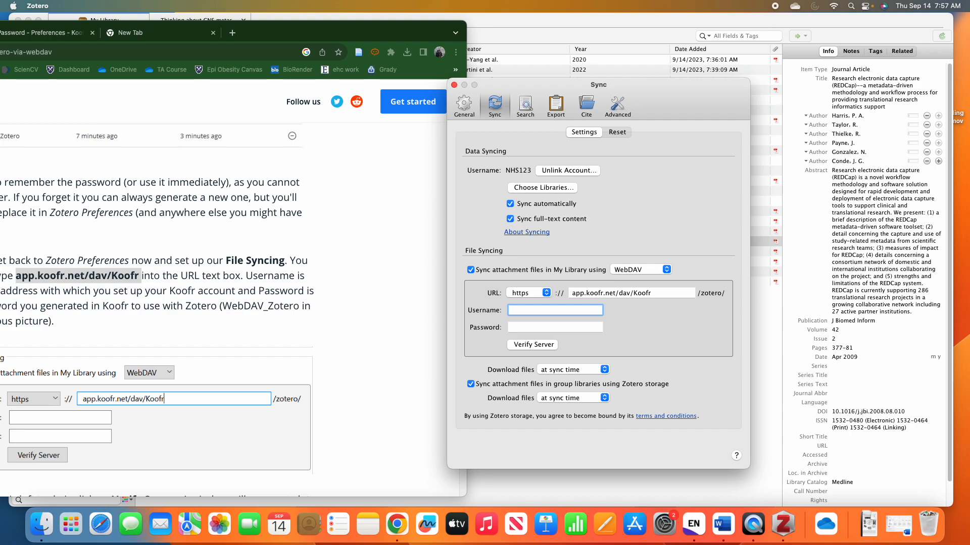
Clear the partly typed password and bring up Koofr's password settings in the browser.
key(Tab)
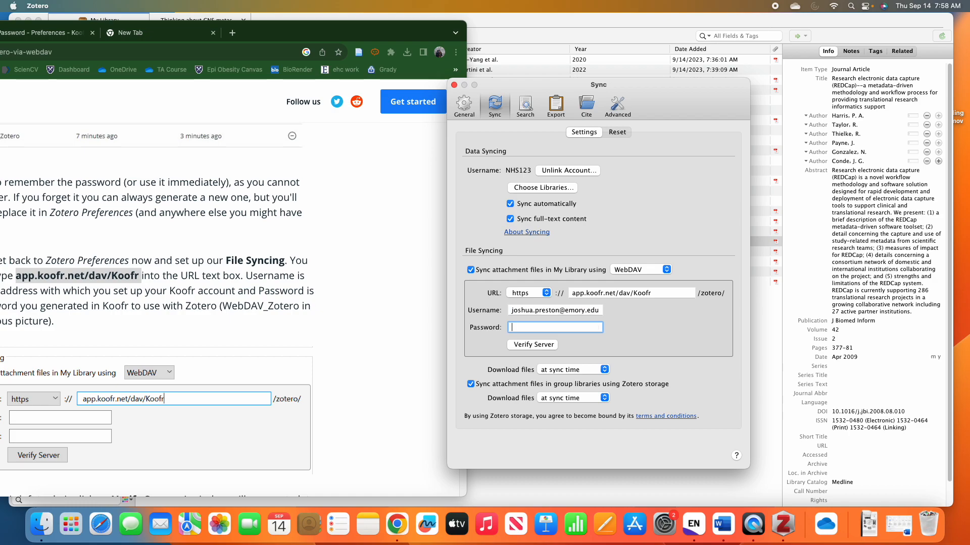
text(••••)
key(BackSpace)
key(BackSpace)
key(BackSpace)
key(BackSpace)
click(354, 238)
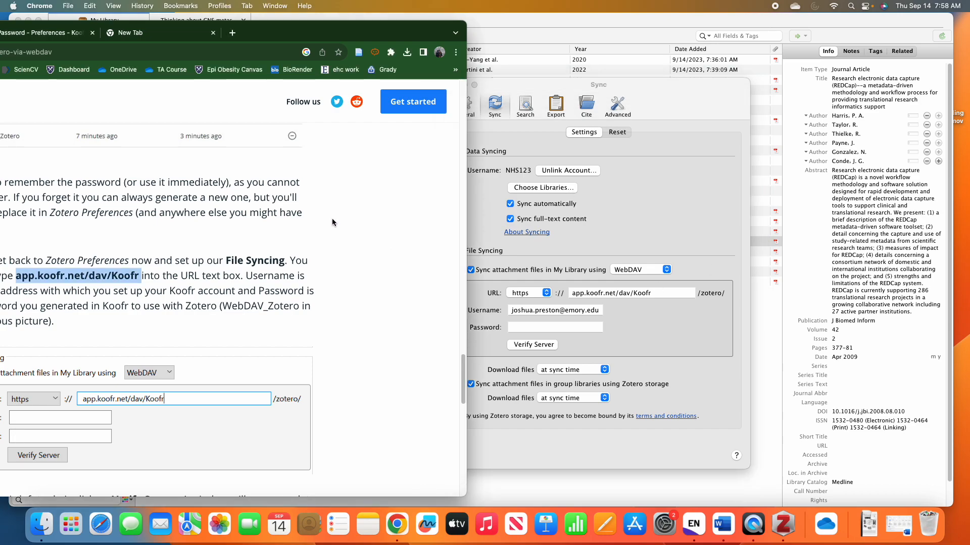
click(51, 32)
drag(243, 37, 387, 29)
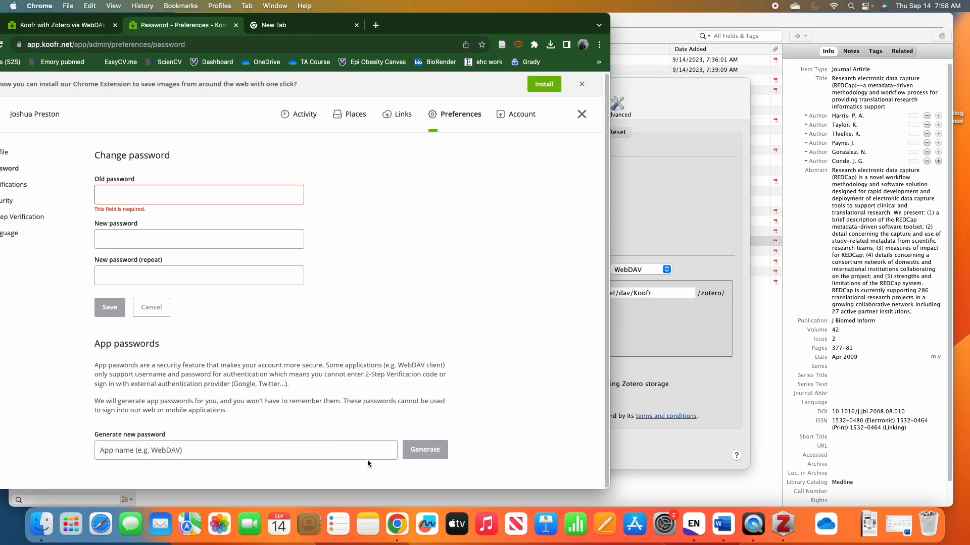
Generate a Koofr app password named 'Zotero' and select the displayed password.
click(323, 451)
text(Zotero)
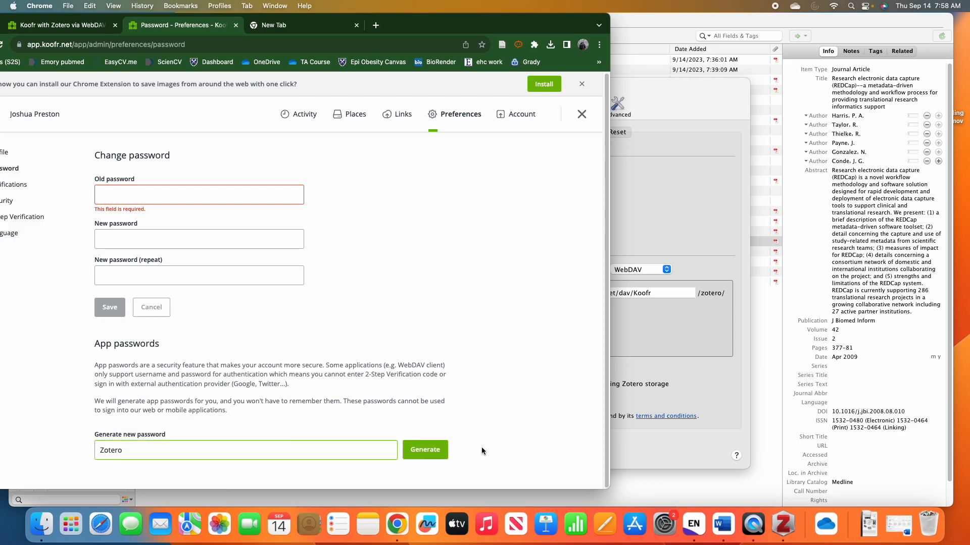
click(426, 455)
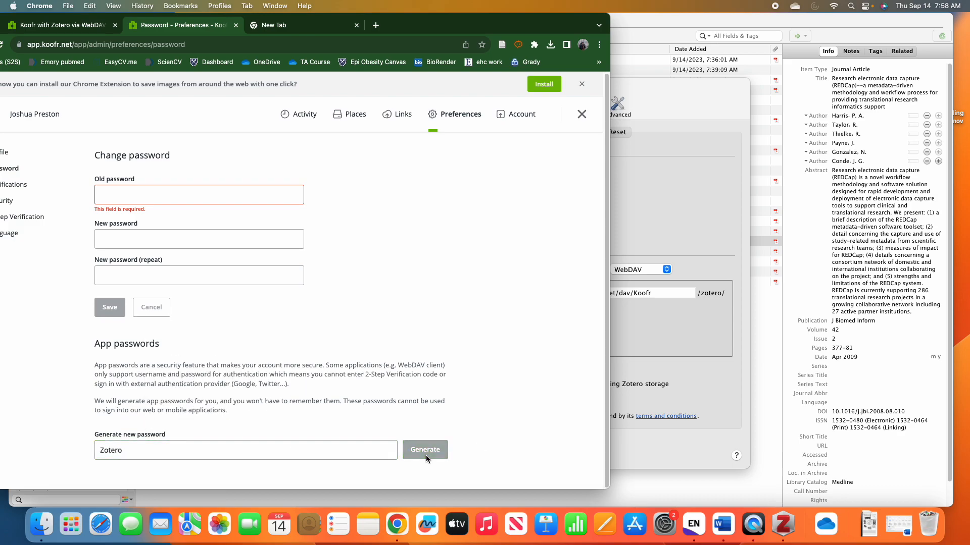
drag(257, 247, 163, 249)
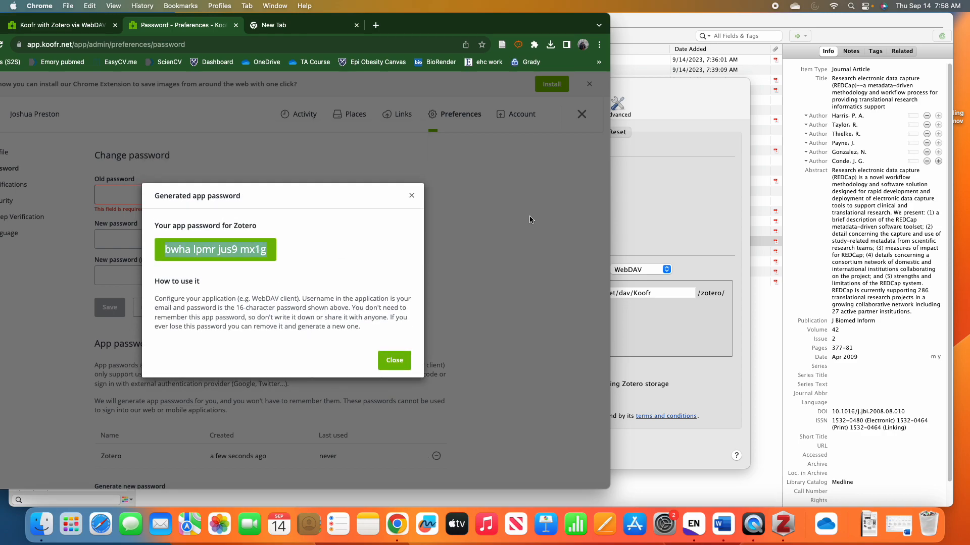
drag(606, 19, 361, 16)
click(559, 328)
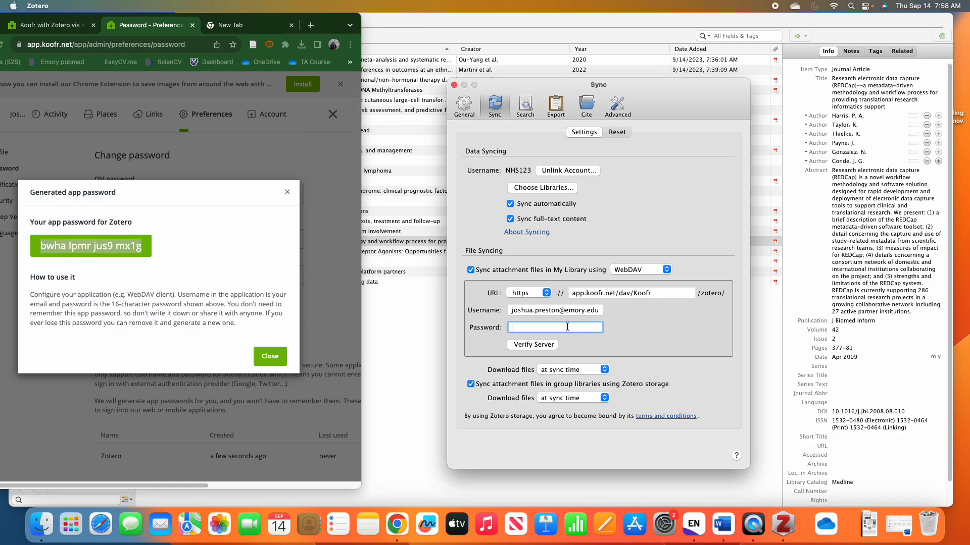
Type the new app password into Zotero and verify the server, dismissing the HTTP 502 error.
click(546, 345)
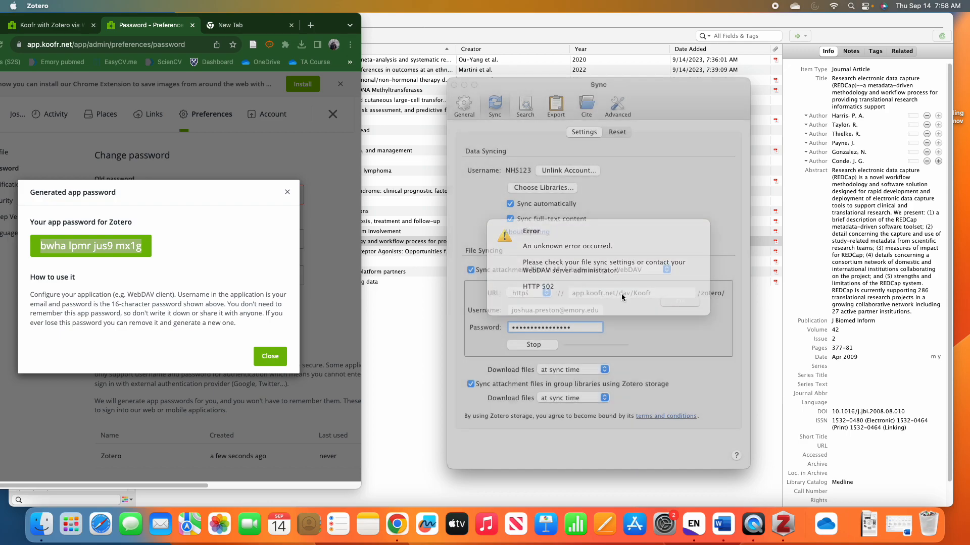
click(682, 307)
click(44, 26)
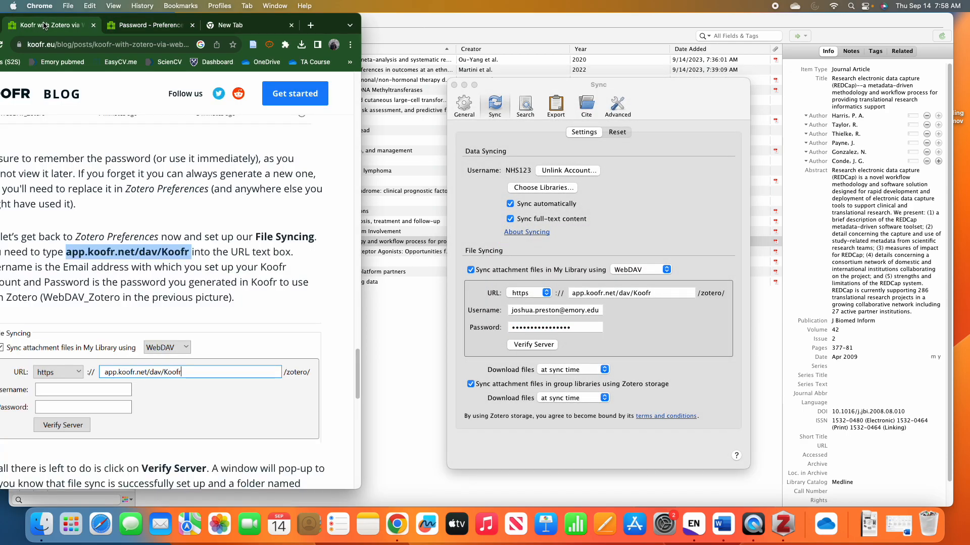
Read the blog's username/password and Verify Server instructions, then return to Zotero's Sync settings.
drag(337, 23, 429, 25)
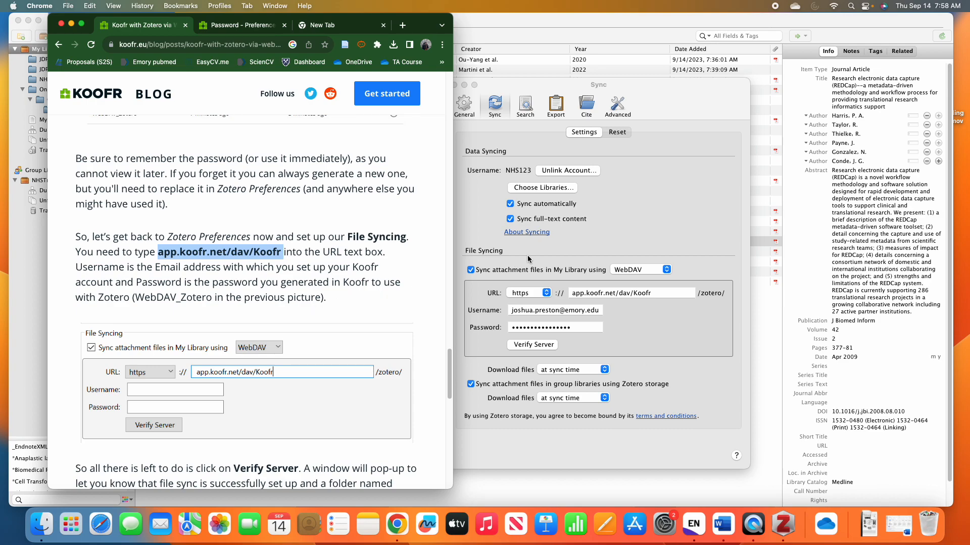
scroll(145, 398, down, 3)
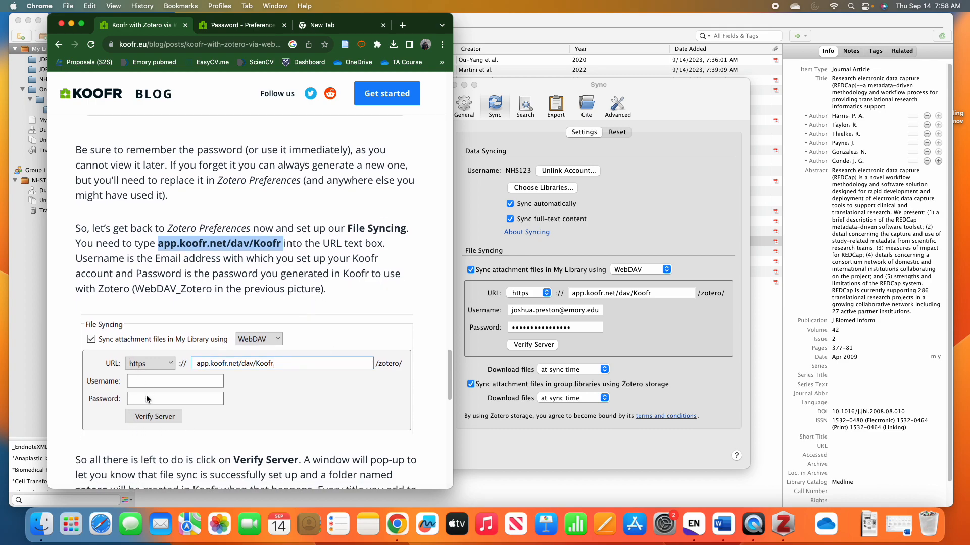
scroll(146, 398, down, 5)
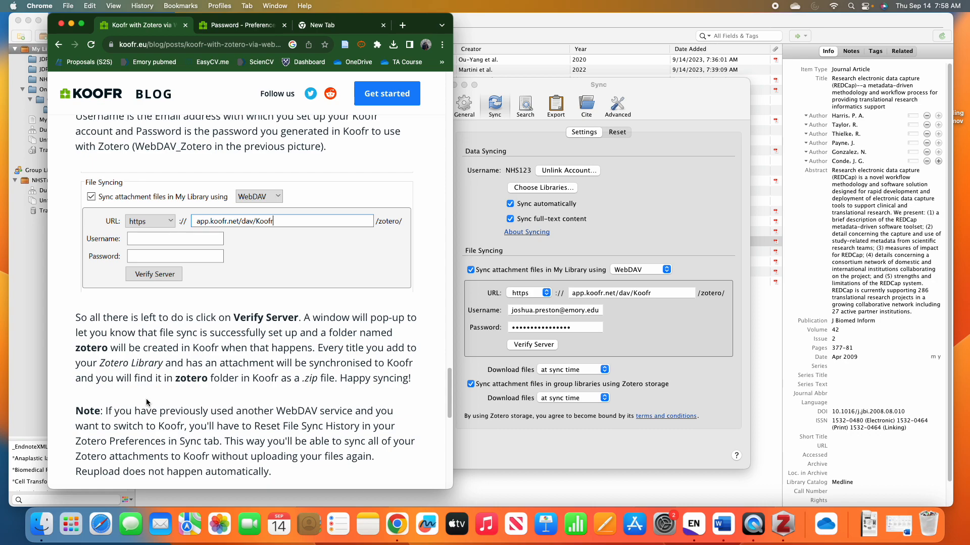
scroll(146, 399, up, 5)
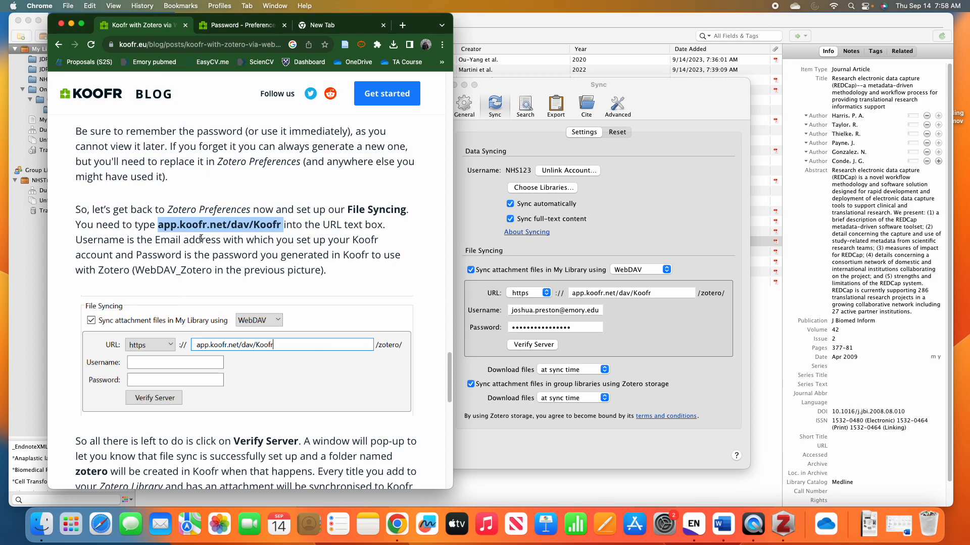
drag(211, 241, 323, 270)
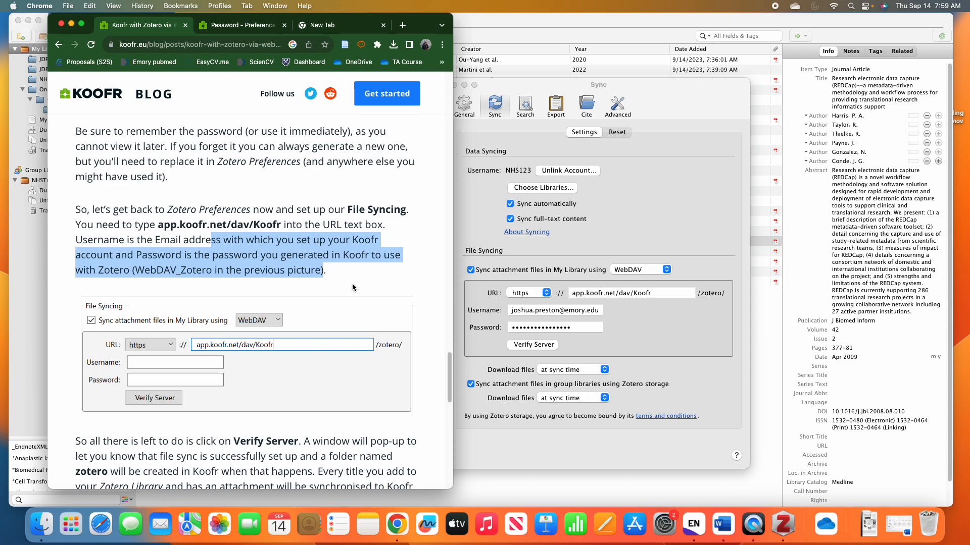
scroll(352, 287, down, 5)
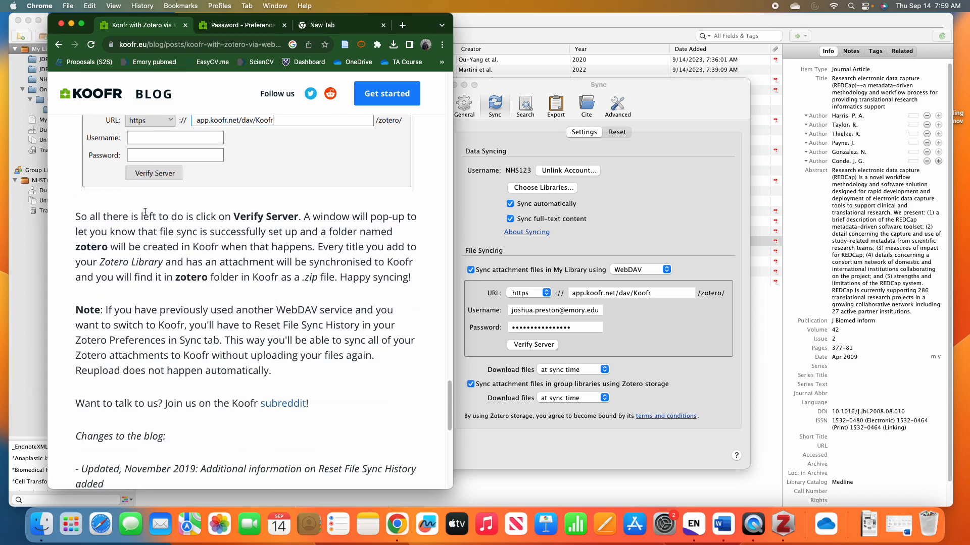
drag(133, 217, 305, 233)
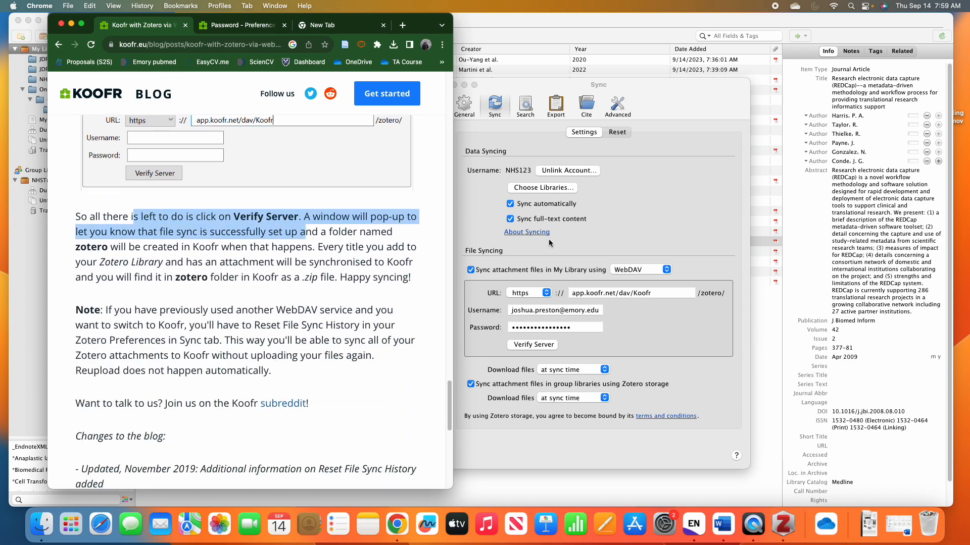
click(672, 239)
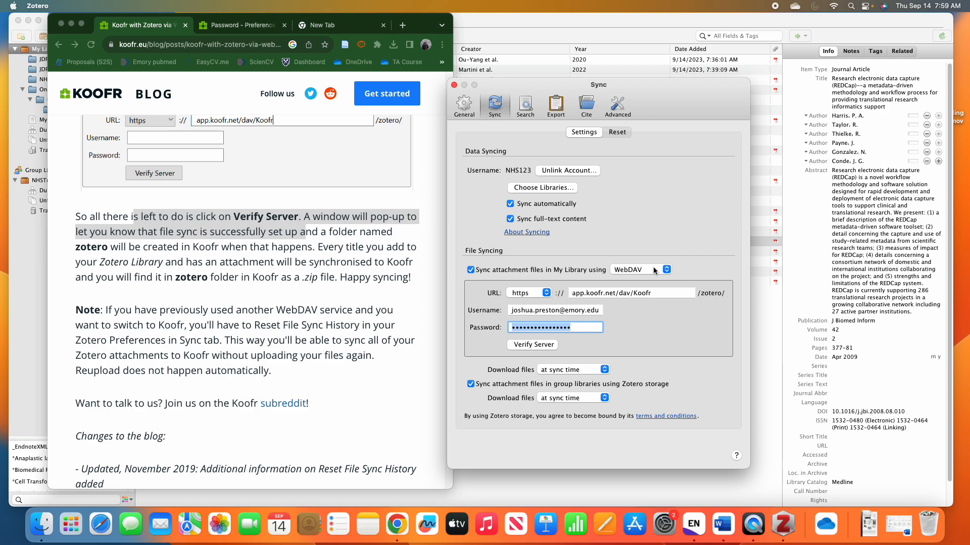
Copy the Koofr app password and paste it into Zotero's WebDAV Password field.
click(250, 24)
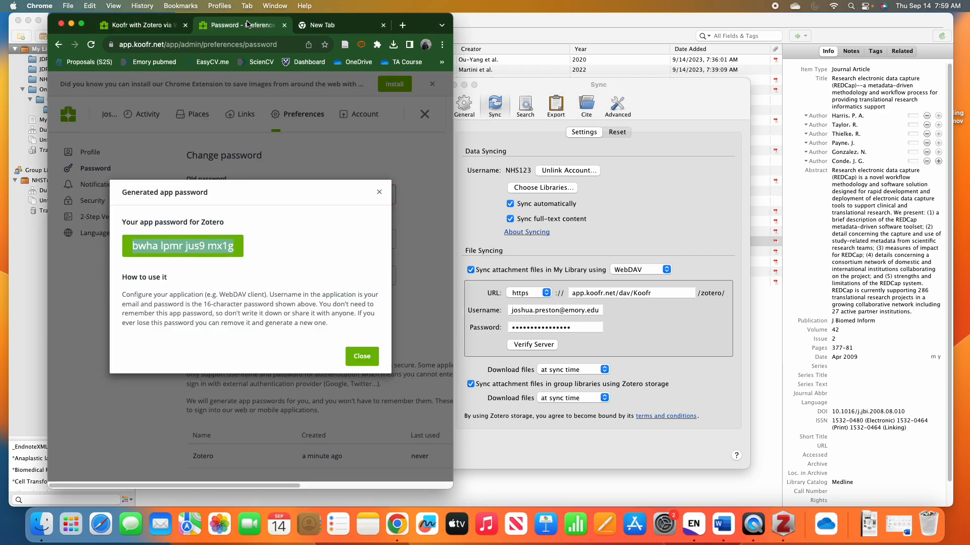
right_click(223, 247)
click(236, 271)
click(557, 327)
right_click(557, 327)
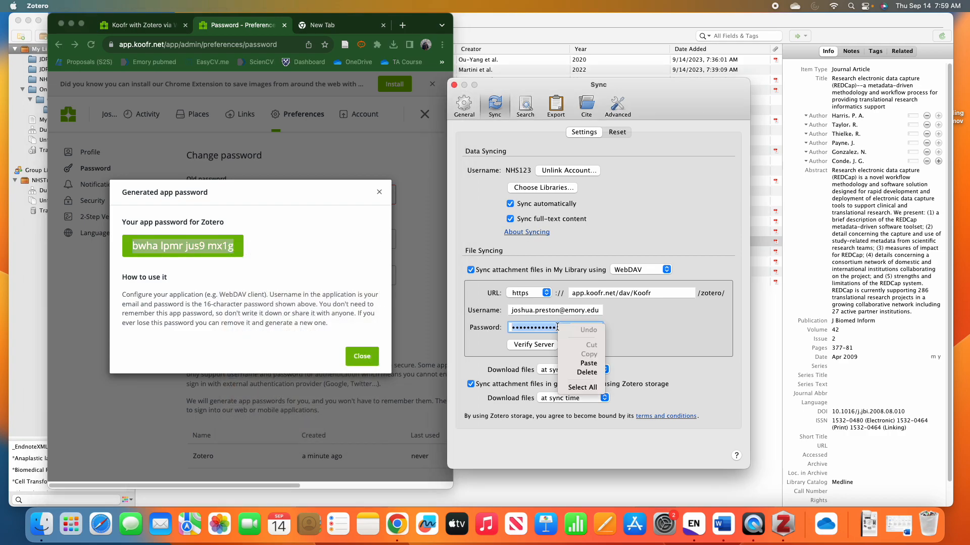
click(581, 362)
Verify the server, re-paste the password, and create the missing zotero directory on Koofr.
click(534, 345)
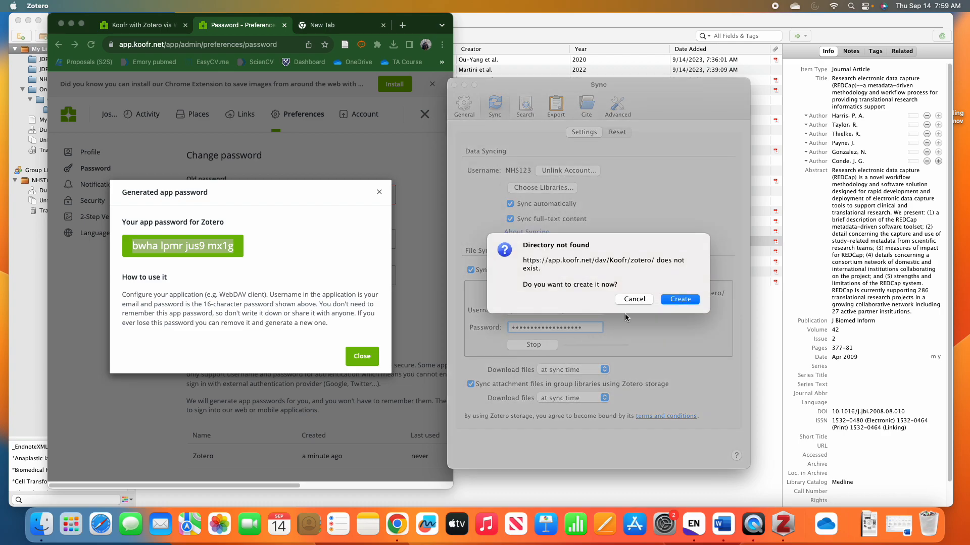
click(635, 299)
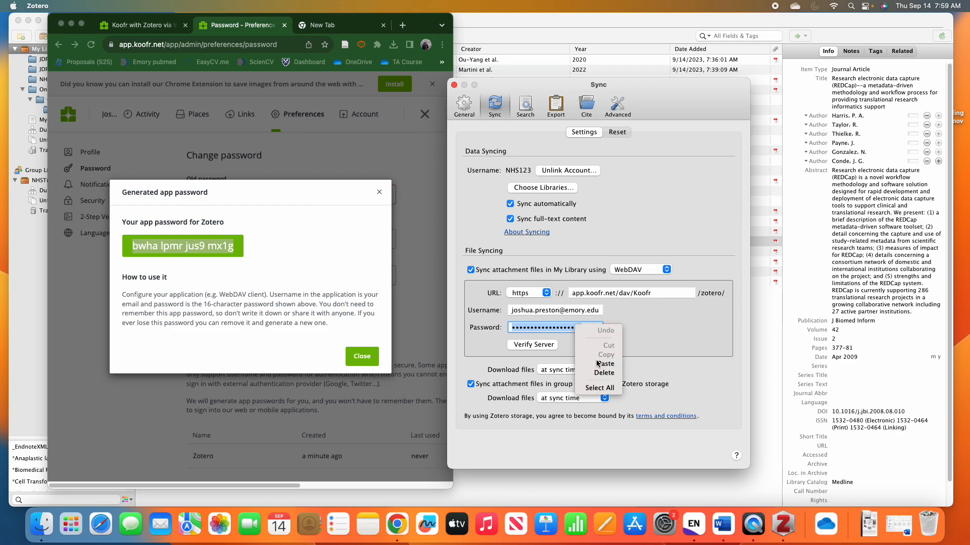
click(606, 364)
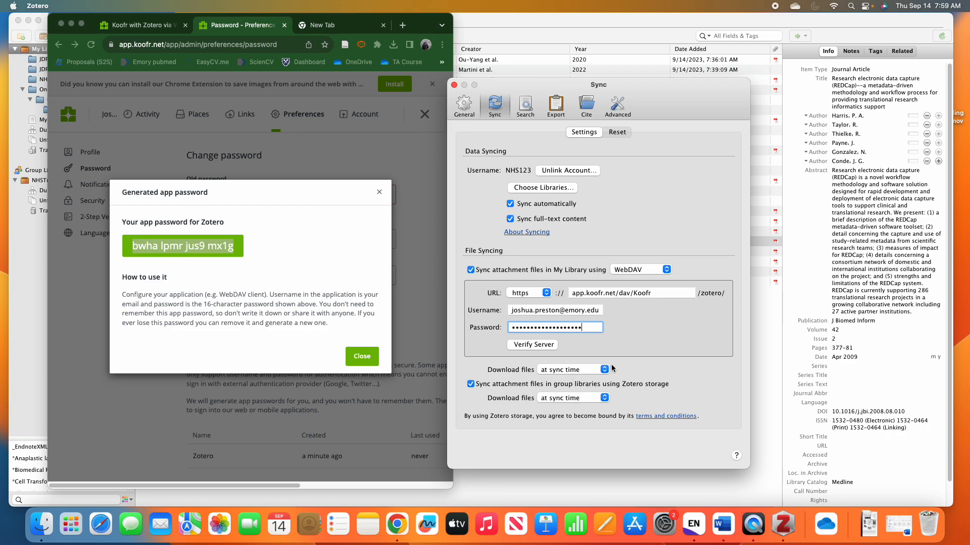
click(538, 346)
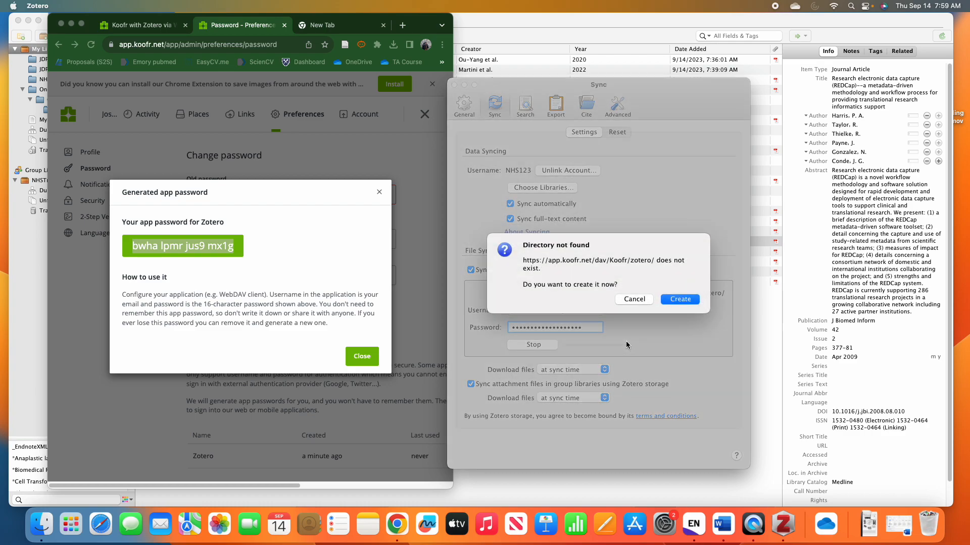
click(691, 300)
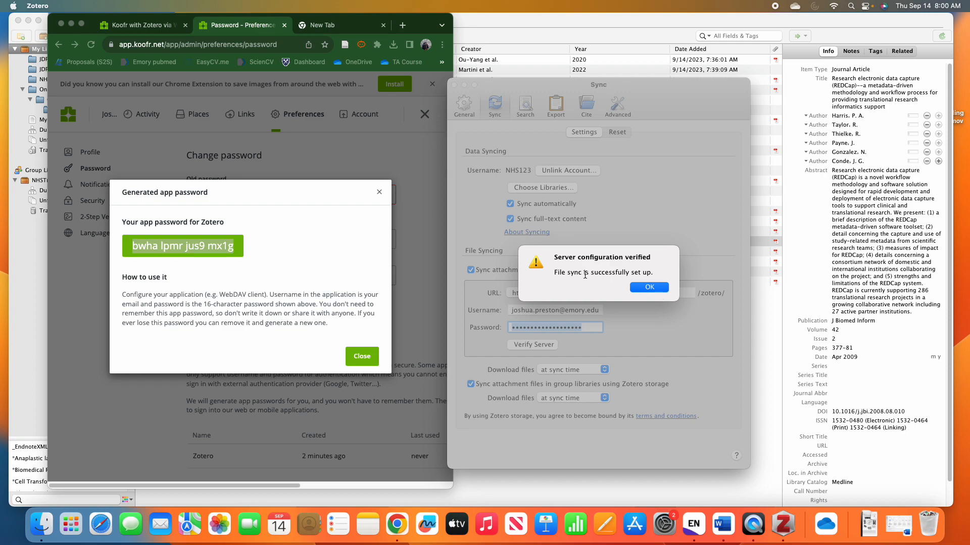
Acknowledge the verified file sync setup and look over the sync Reset options.
click(650, 287)
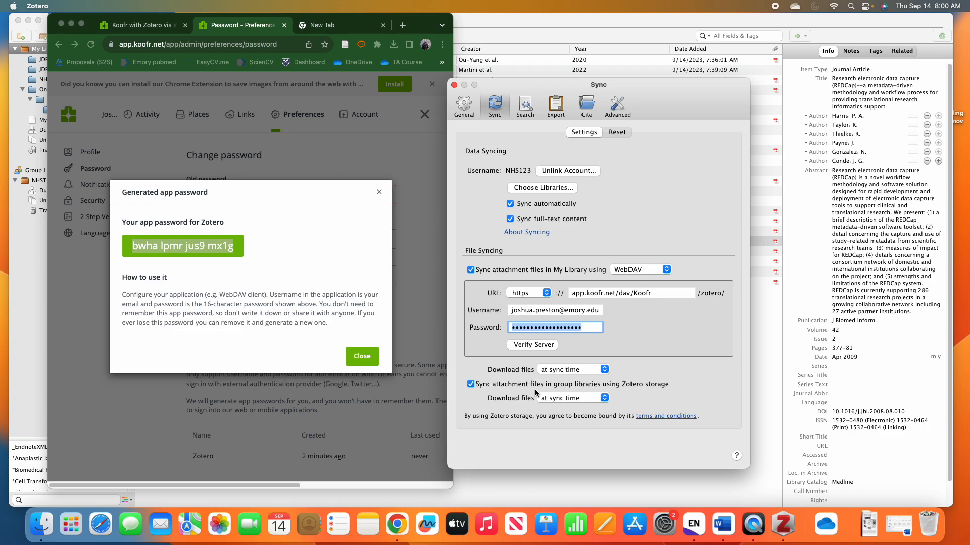
click(622, 133)
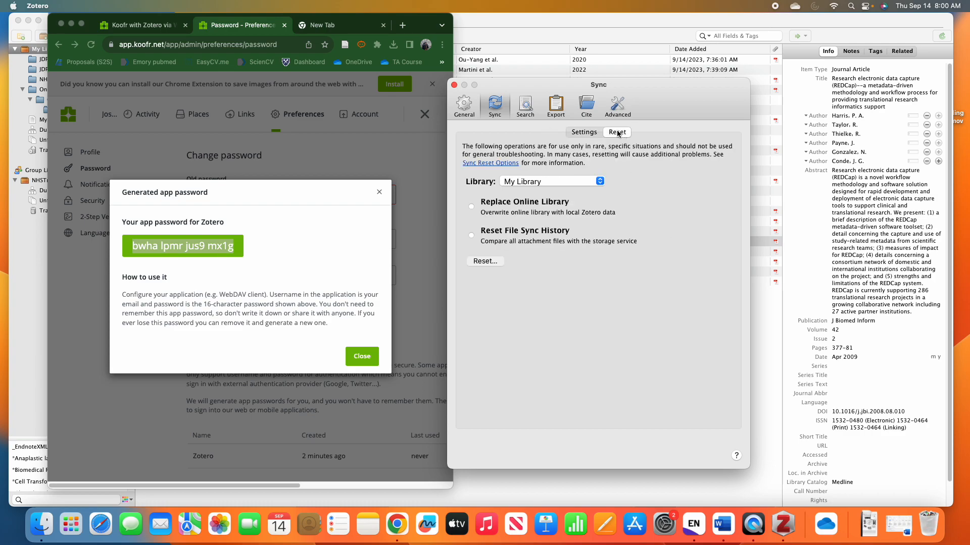
click(583, 133)
Browse the General, Search, Advanced and Cite panes, keep language Automatic, then close preferences.
click(464, 105)
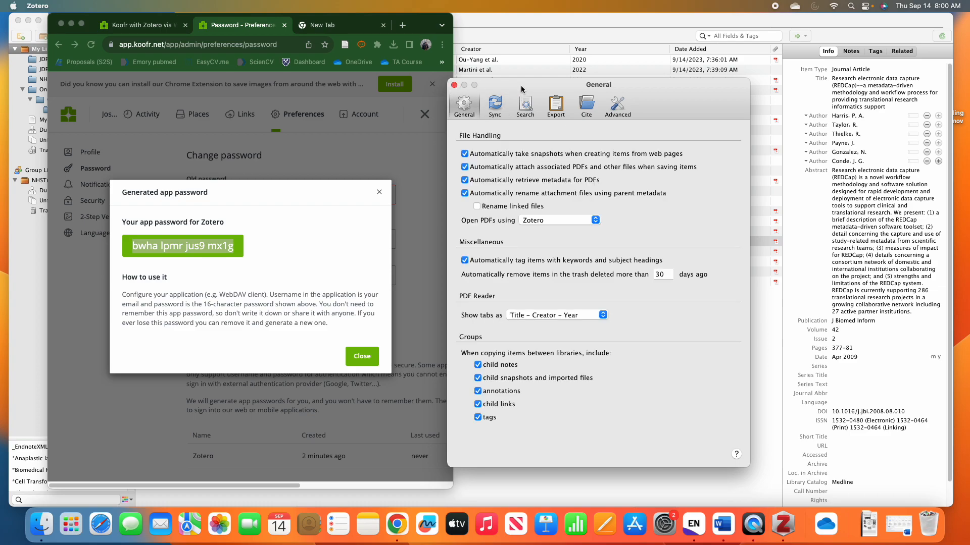
click(518, 106)
click(618, 107)
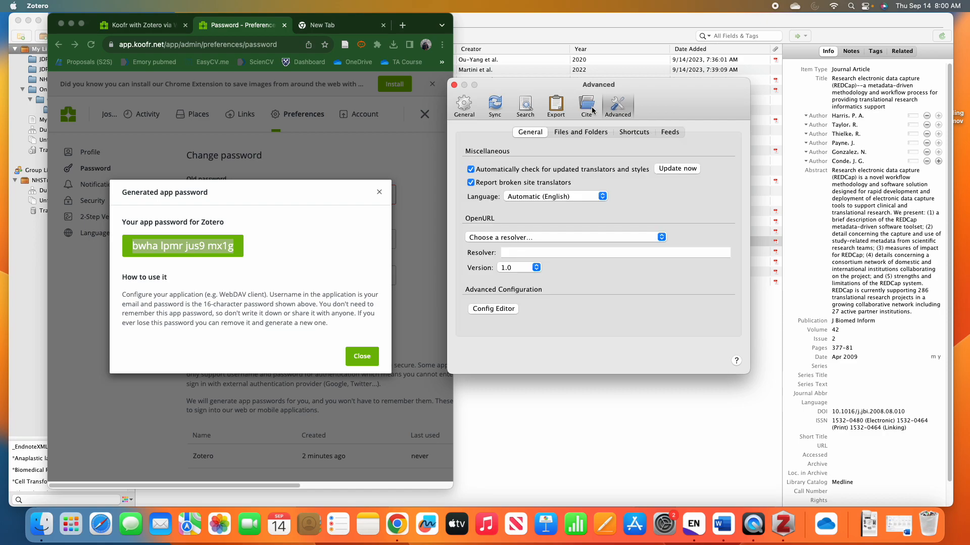
click(588, 107)
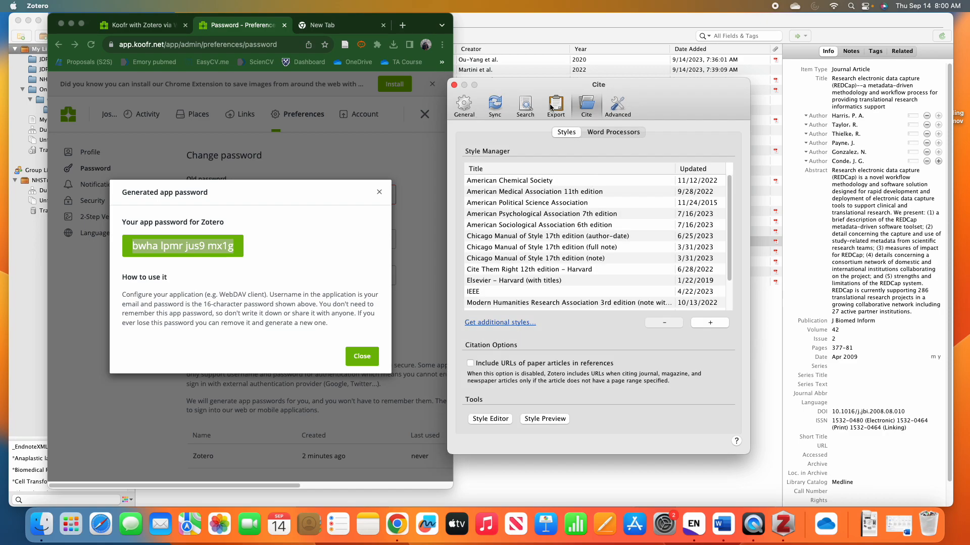
click(611, 105)
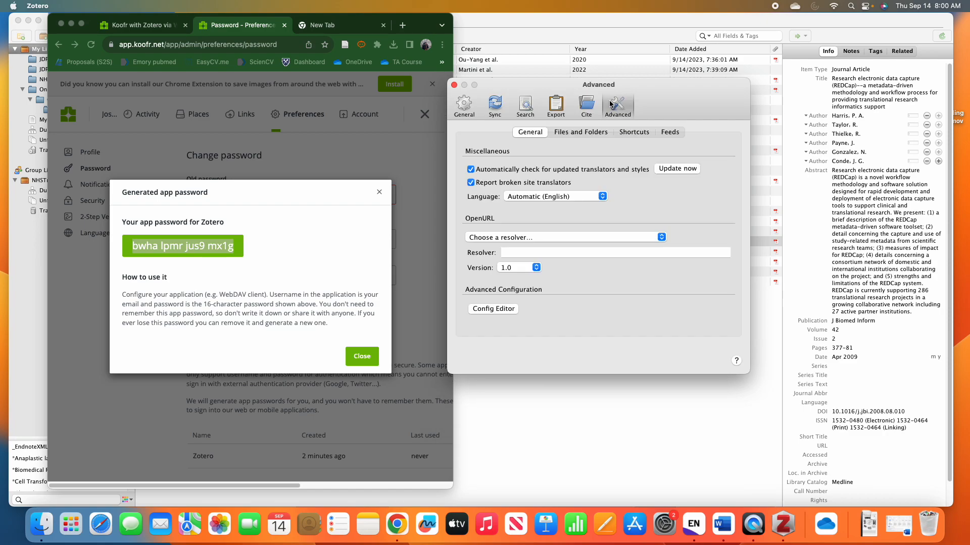
click(542, 197)
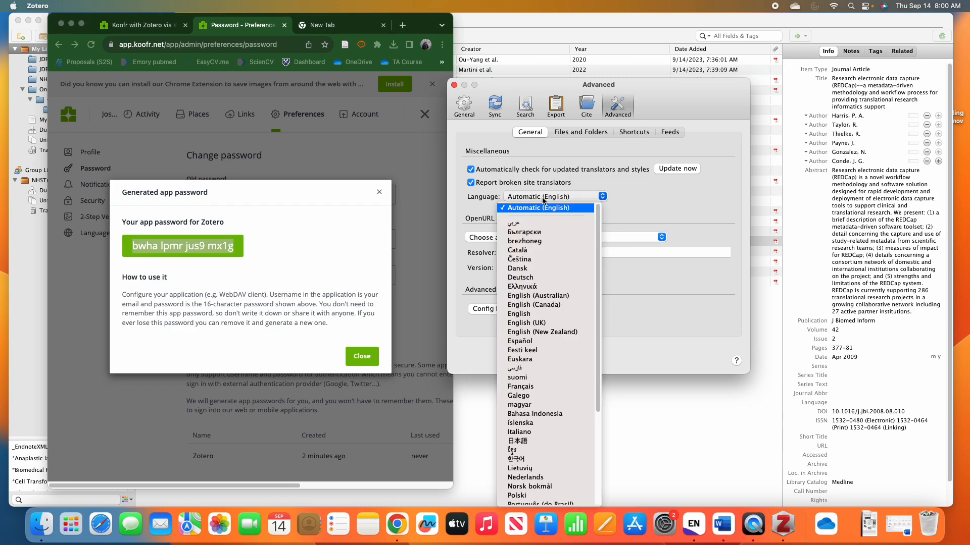
click(543, 199)
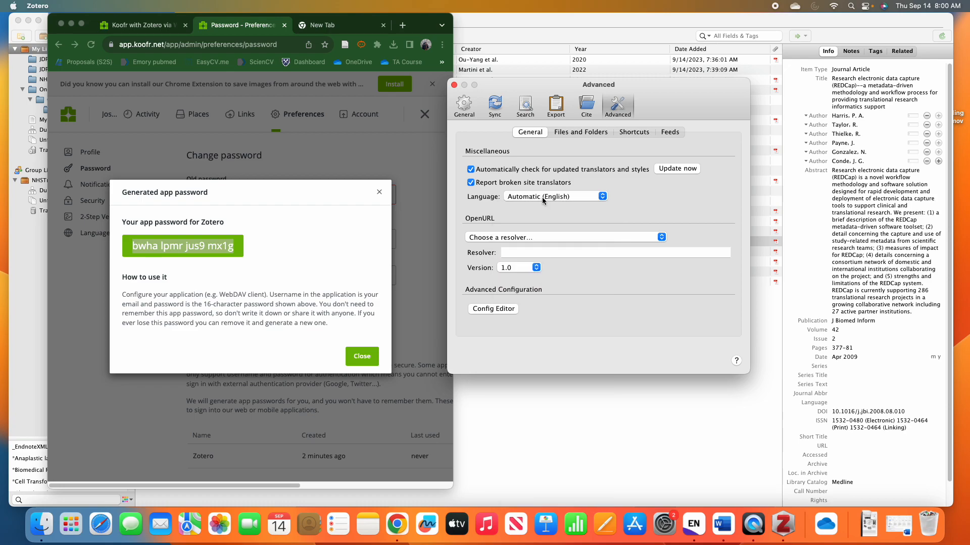
click(464, 106)
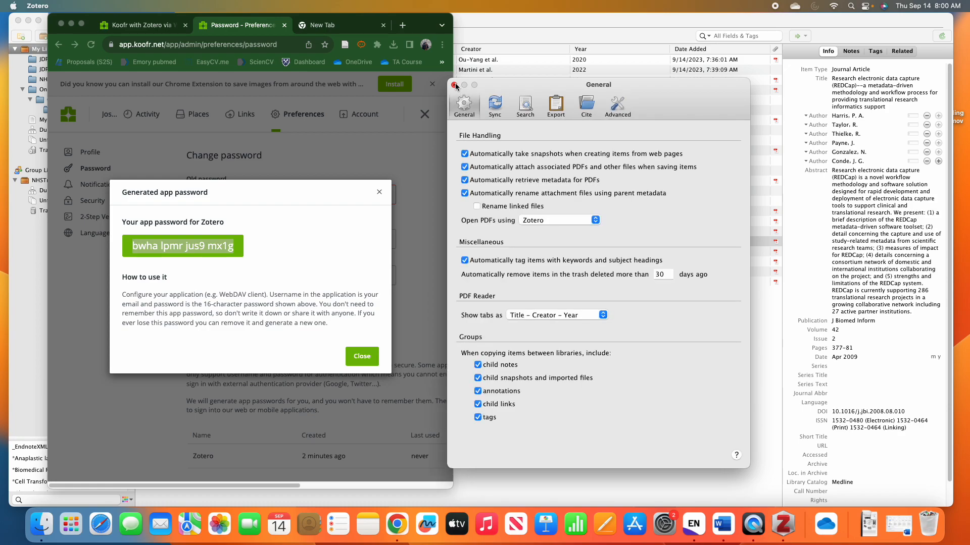
click(454, 85)
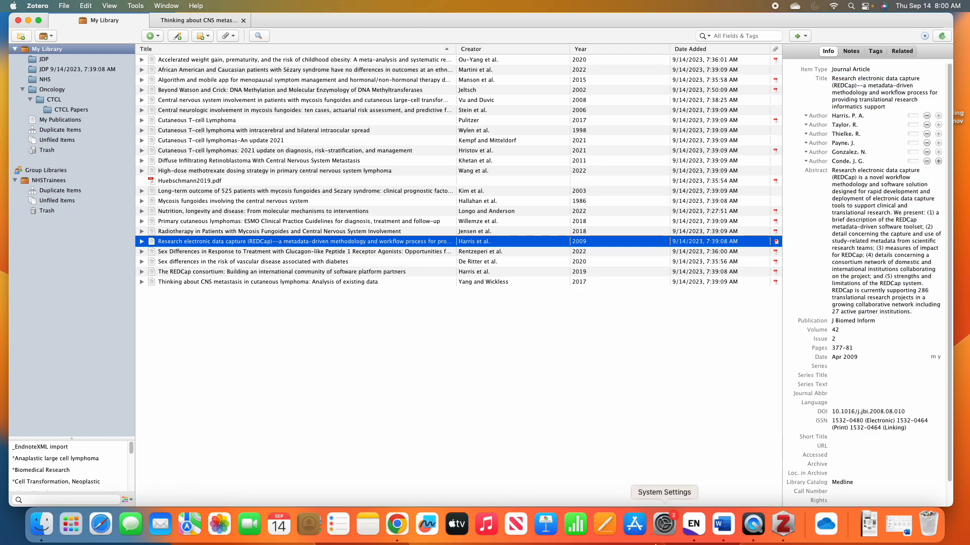
Navigate Koofr storage to the zotero folder holding the synced .prop and .zip attachment files.
click(403, 531)
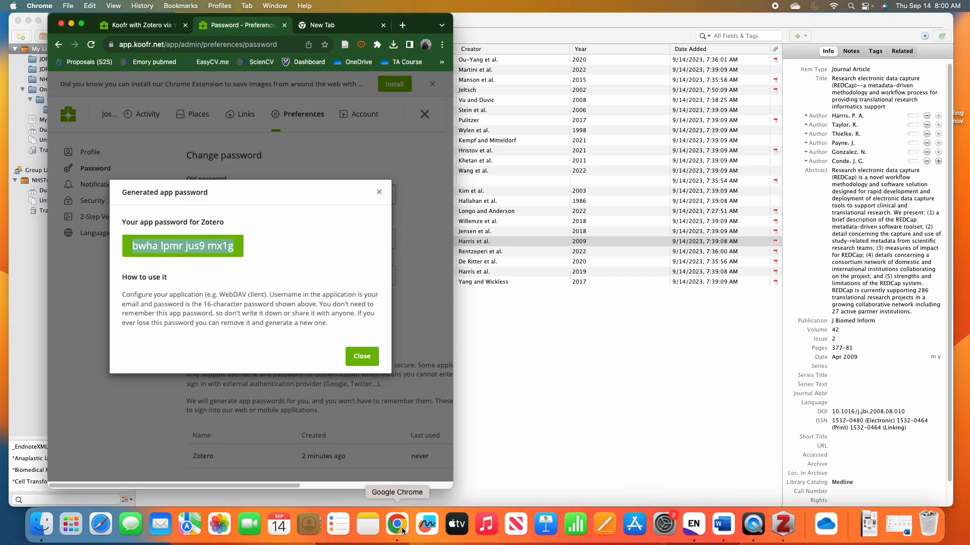
click(361, 356)
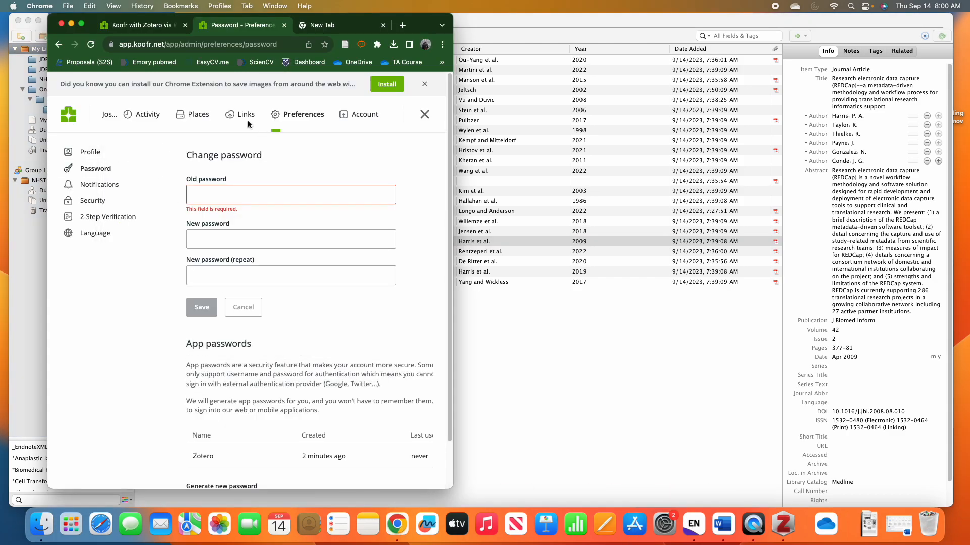
click(207, 116)
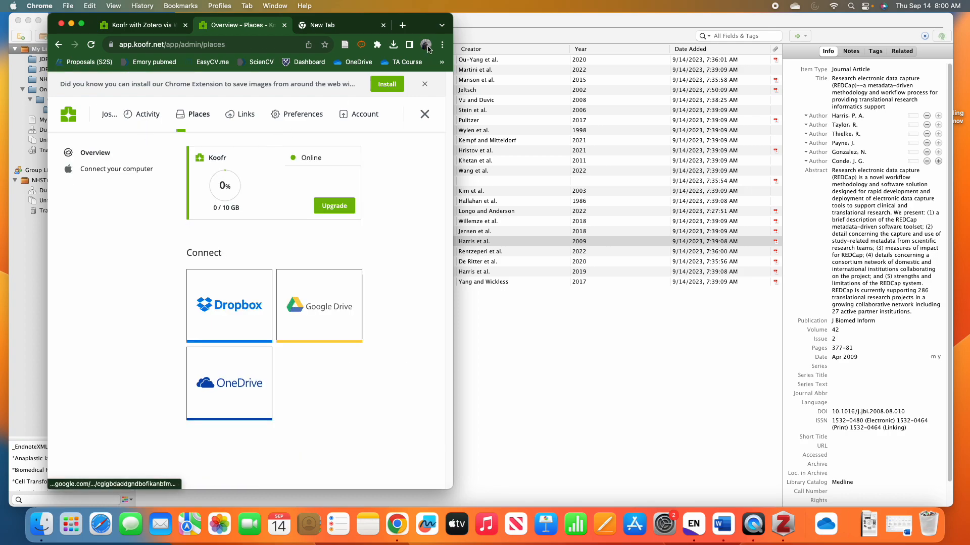
drag(453, 12, 650, 15)
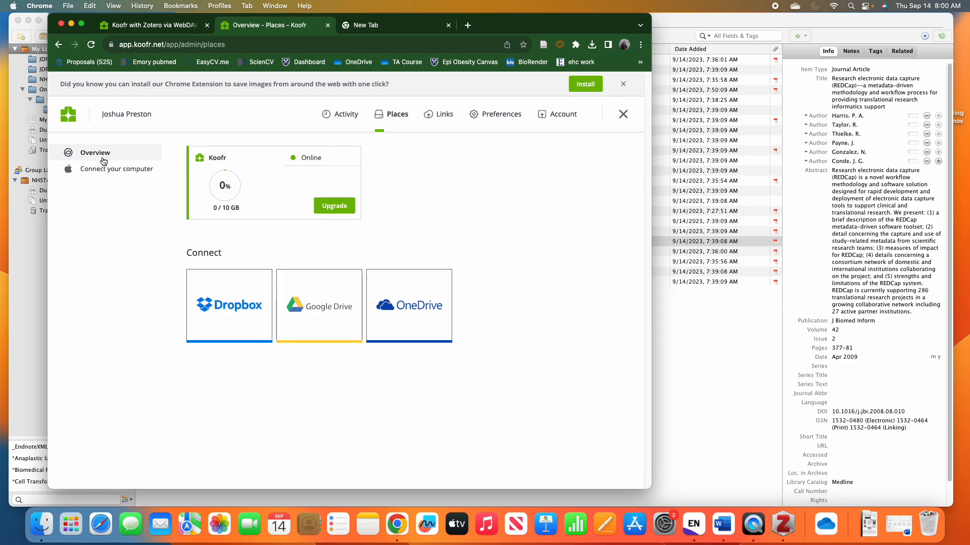
click(68, 114)
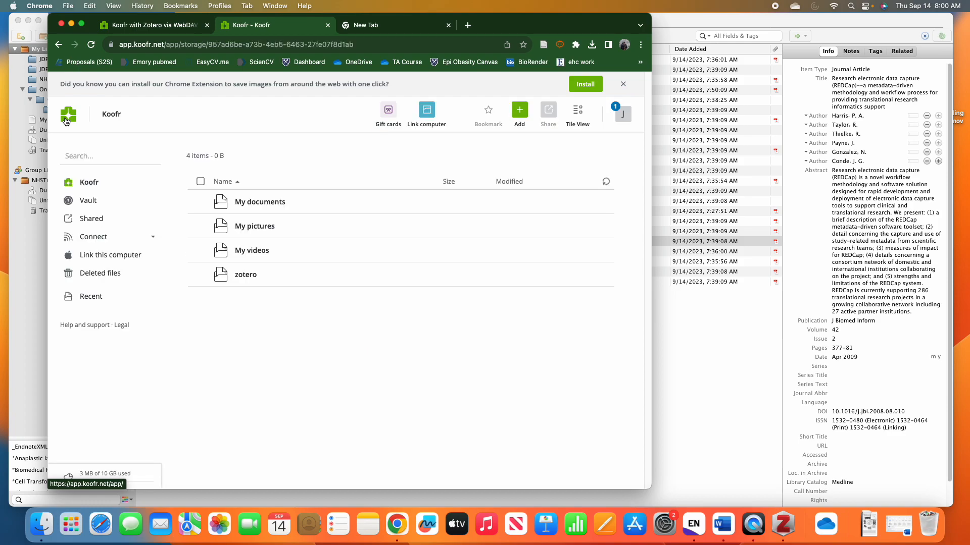
click(241, 274)
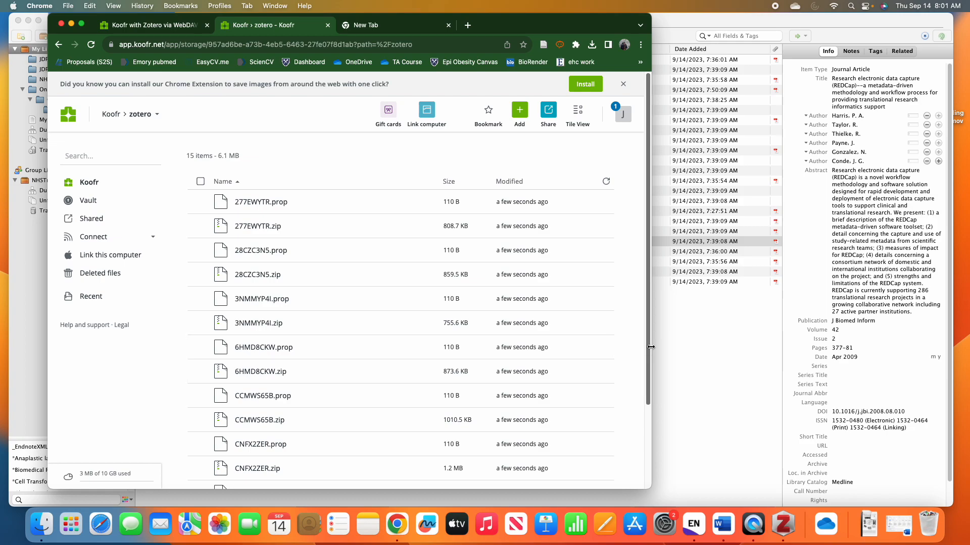
drag(651, 327, 480, 326)
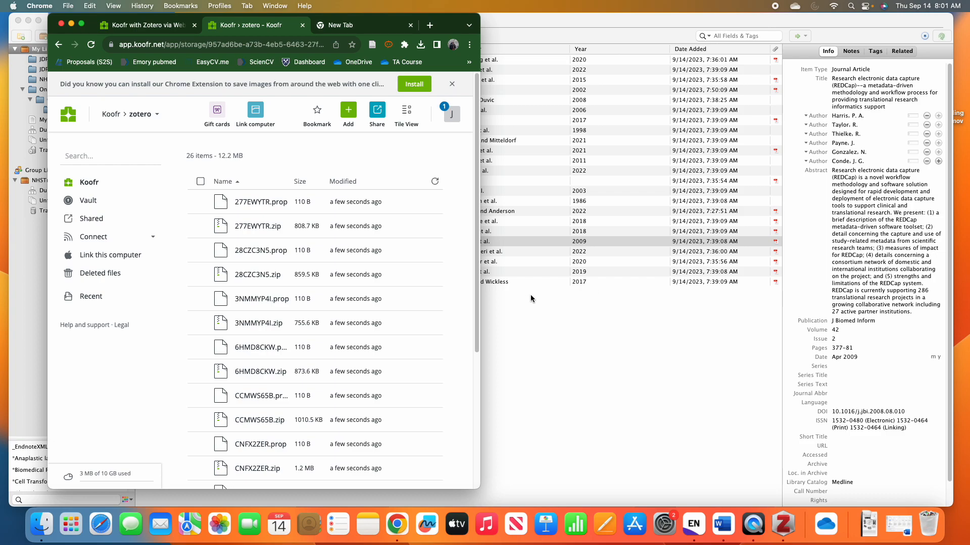
Dismiss Koofr's extension install banner, close the blank New Tab tabs, and minimise Chrome.
click(453, 85)
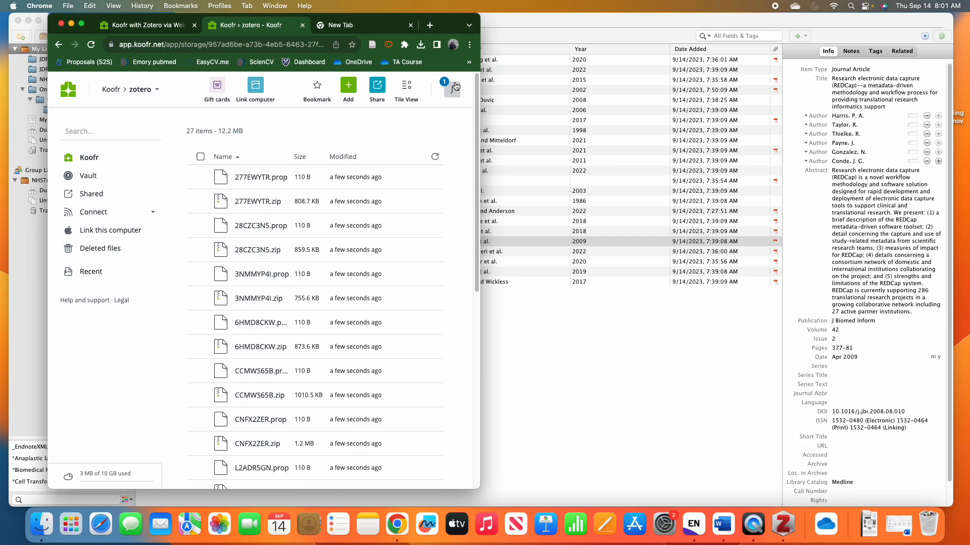
drag(422, 20, 433, 21)
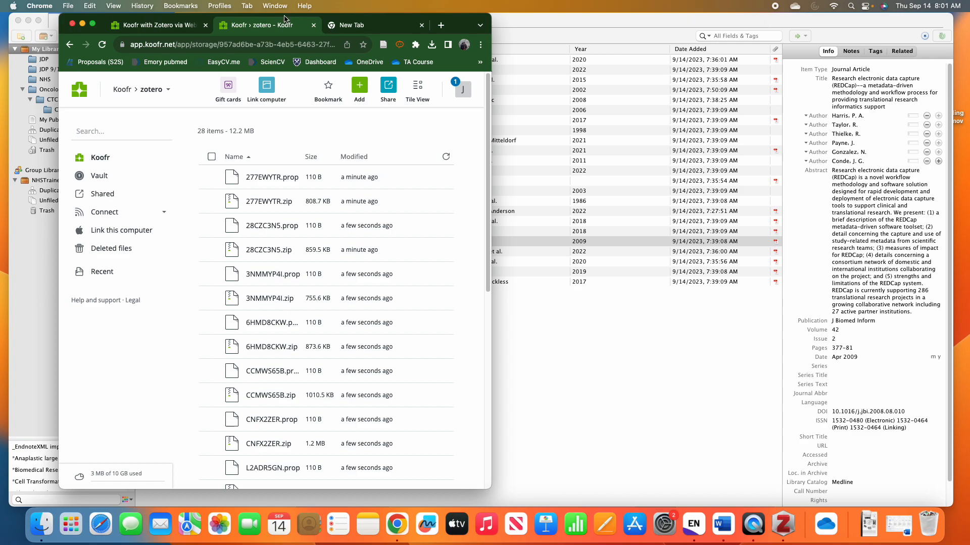
click(387, 23)
click(440, 26)
click(422, 25)
click(423, 25)
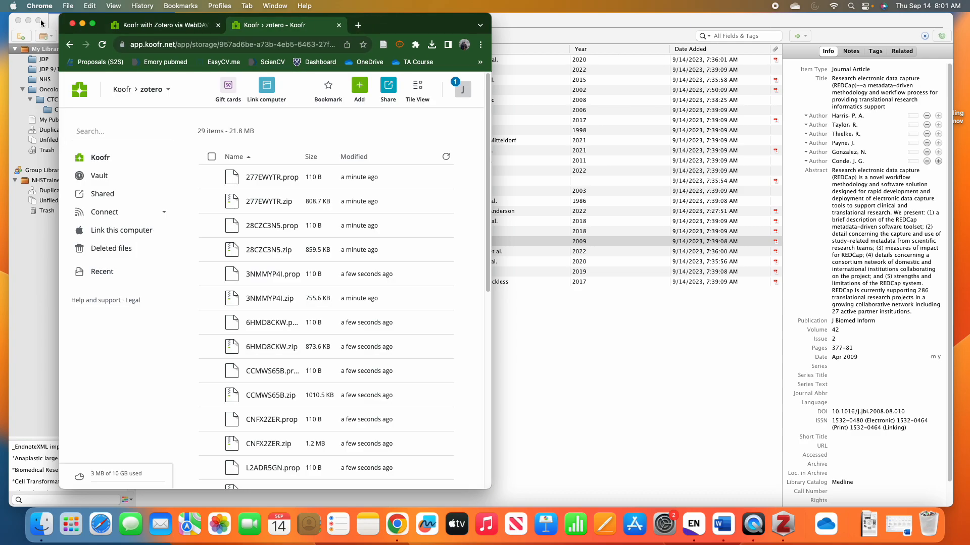
click(82, 24)
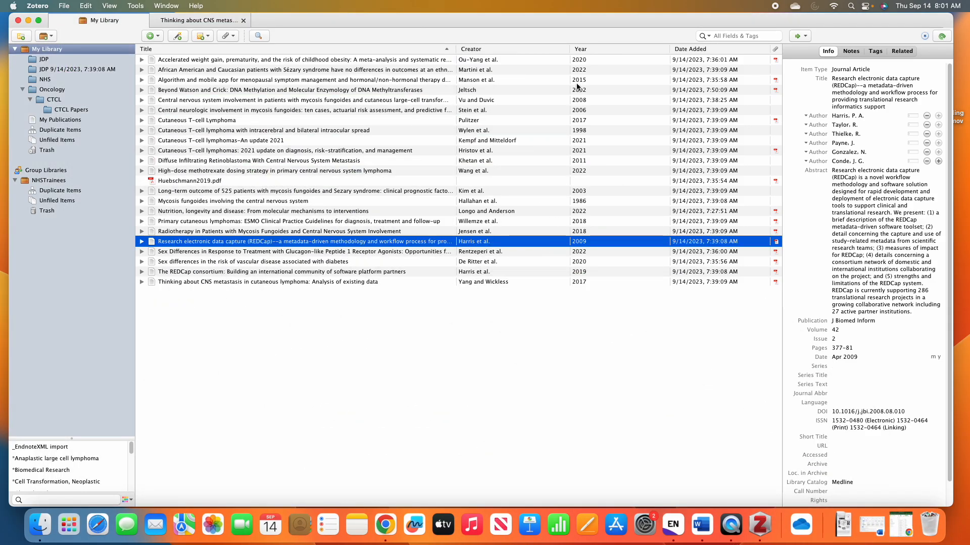
Review the Accelerated weight gain article's title, publication, DOI and Archive fields, keeping type Journal Article.
click(490, 60)
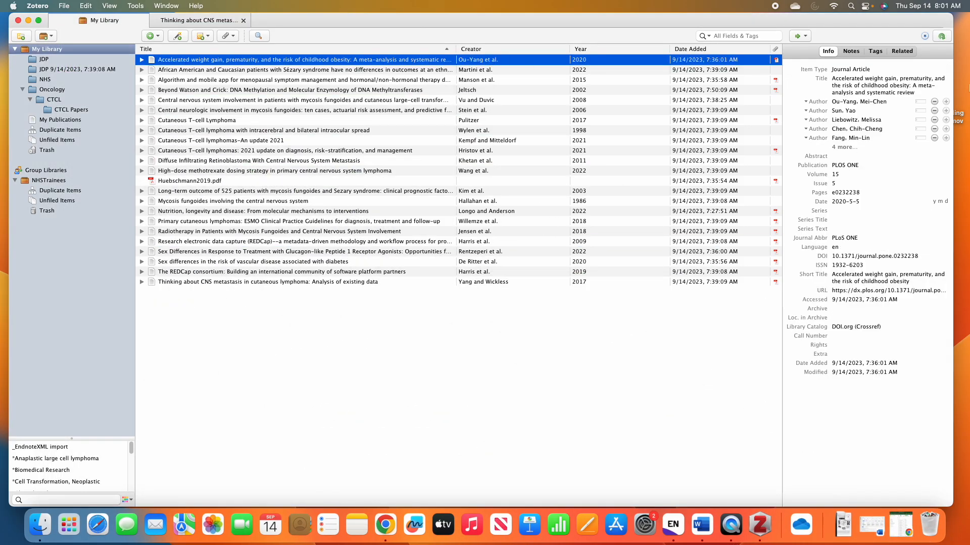
click(884, 78)
click(842, 165)
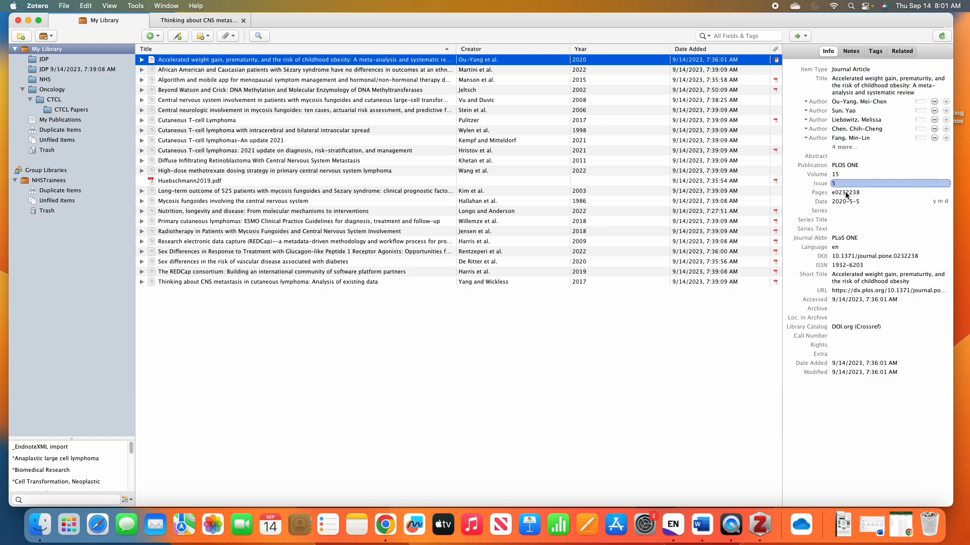
click(850, 256)
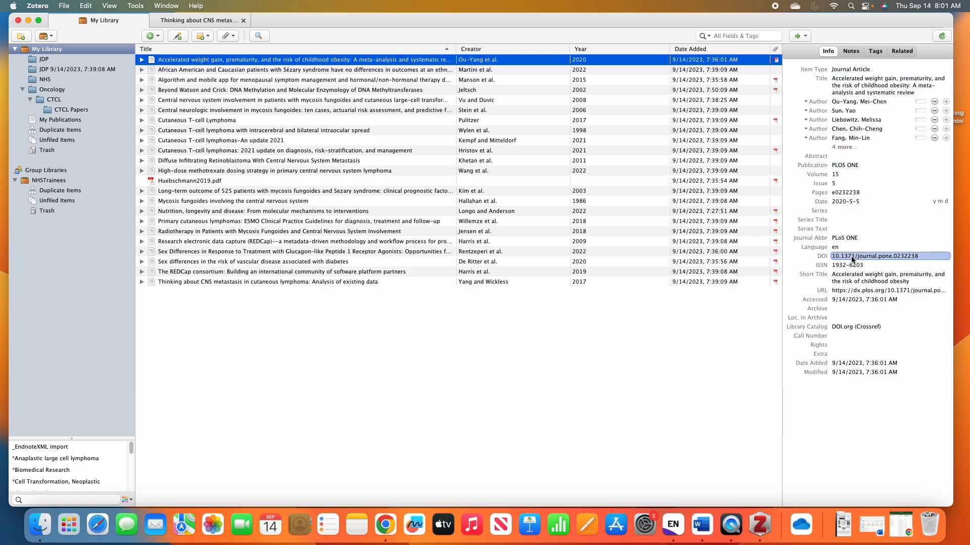
click(845, 309)
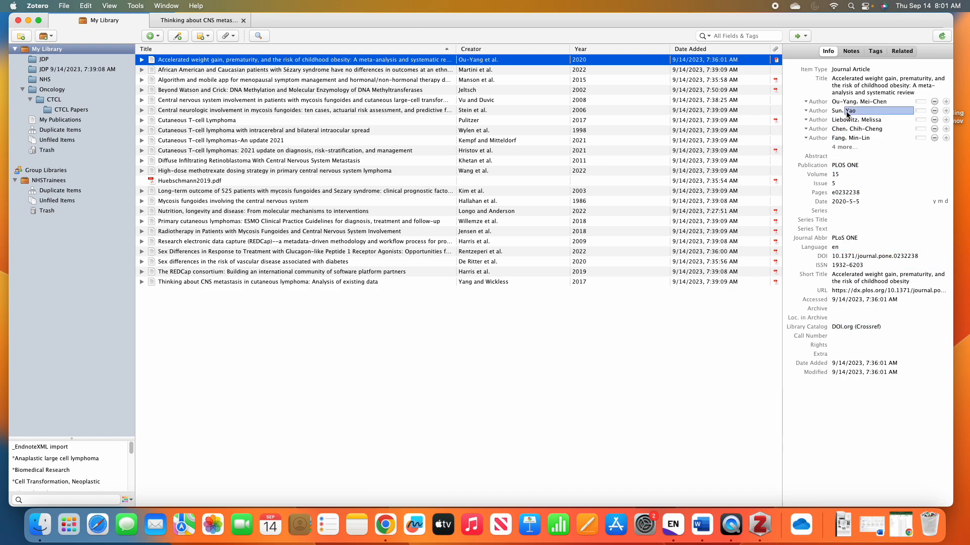
click(841, 71)
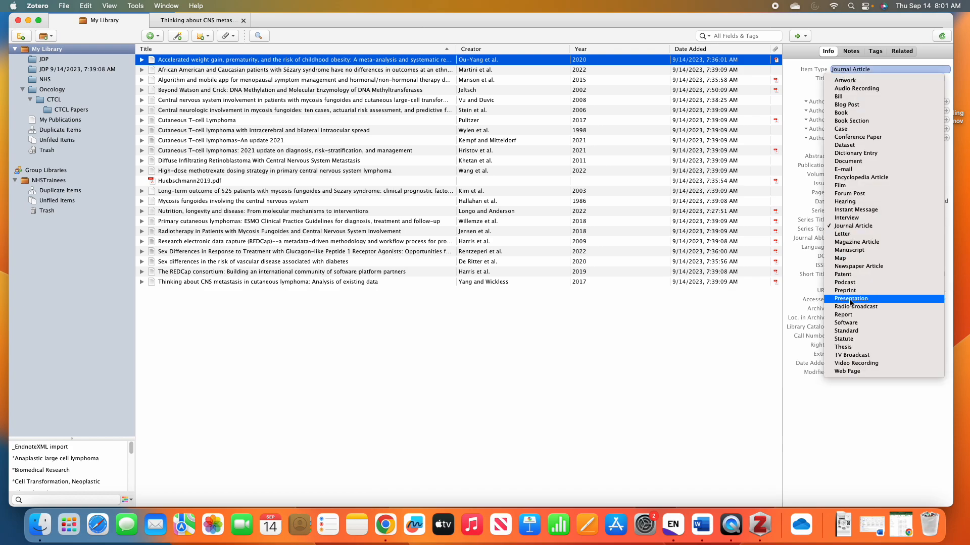
click(849, 228)
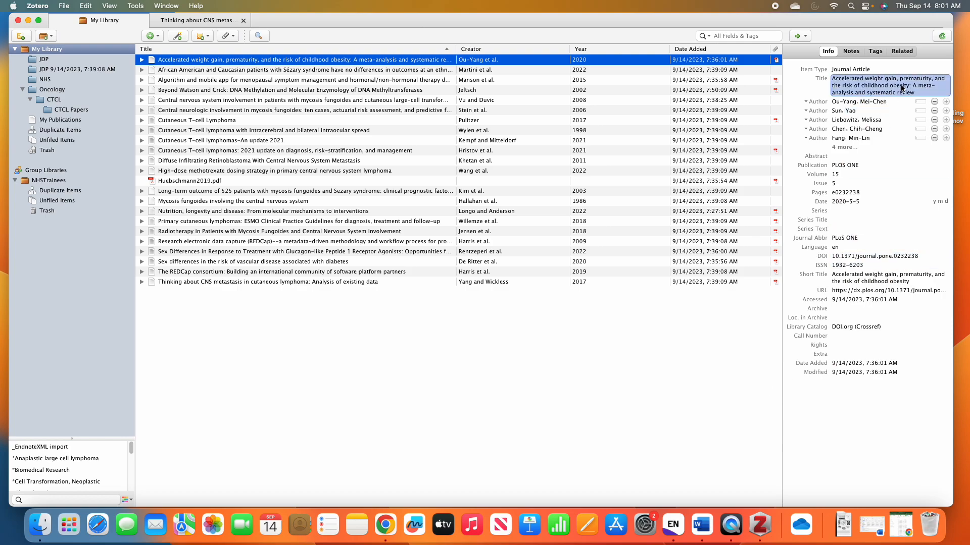
Add the African American and Caucasian patients Sézary article as a related item.
click(850, 52)
click(871, 51)
click(841, 52)
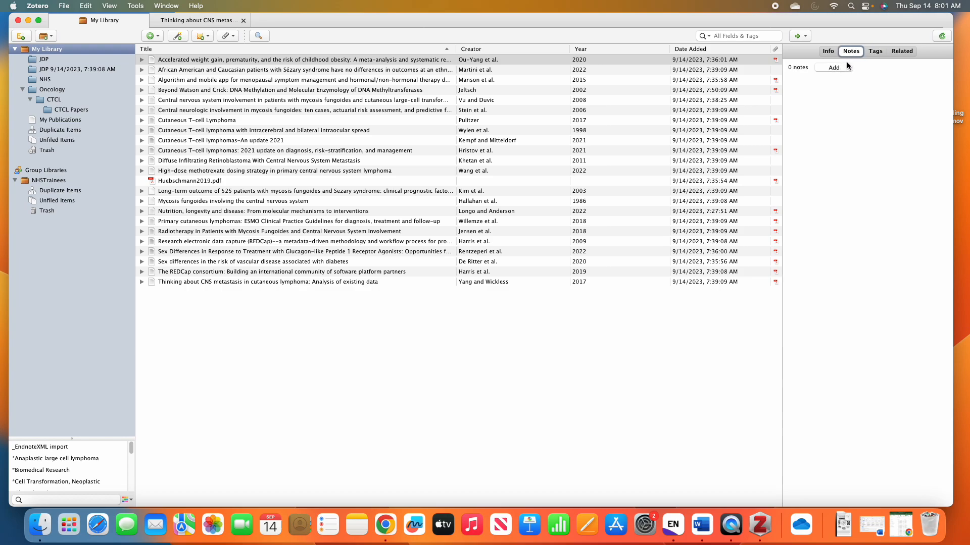
click(873, 51)
click(910, 54)
click(828, 54)
click(894, 52)
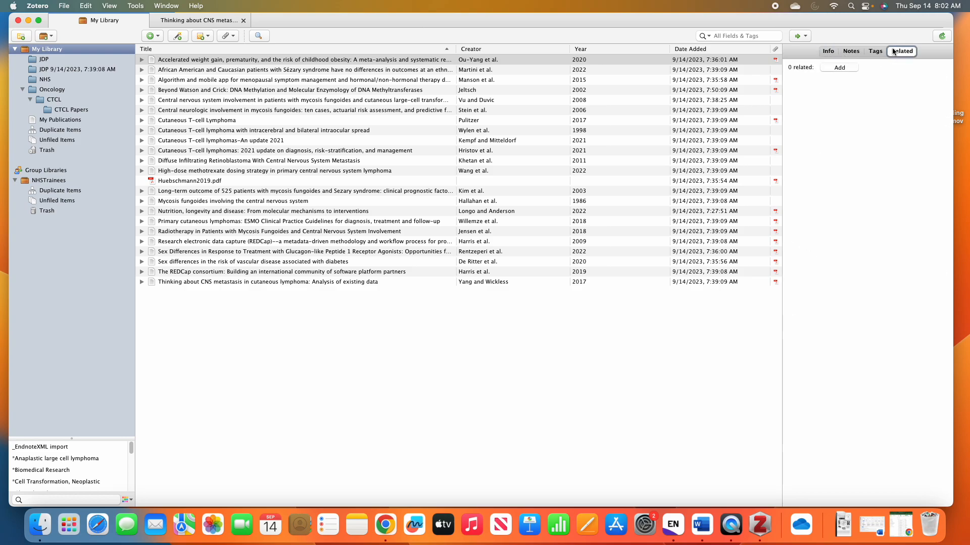
click(839, 68)
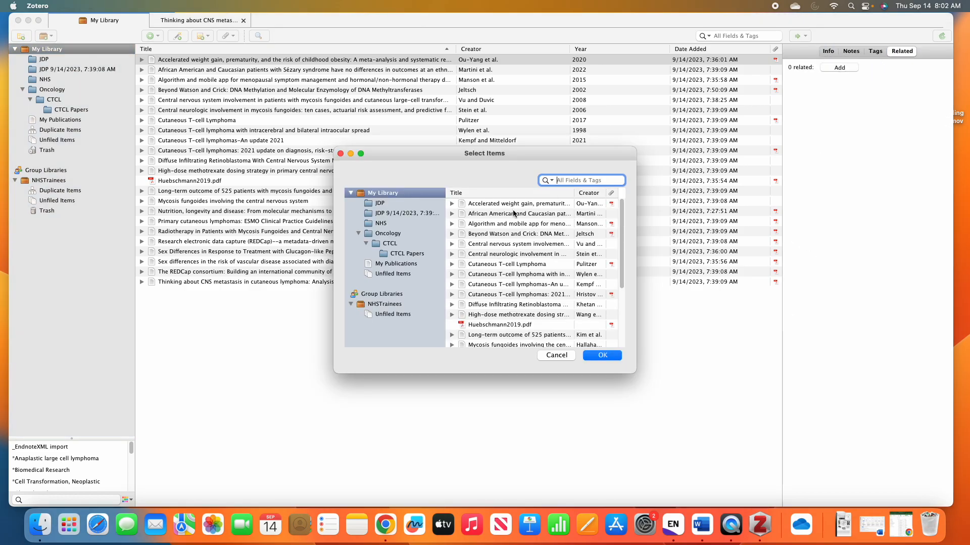
click(513, 213)
click(588, 357)
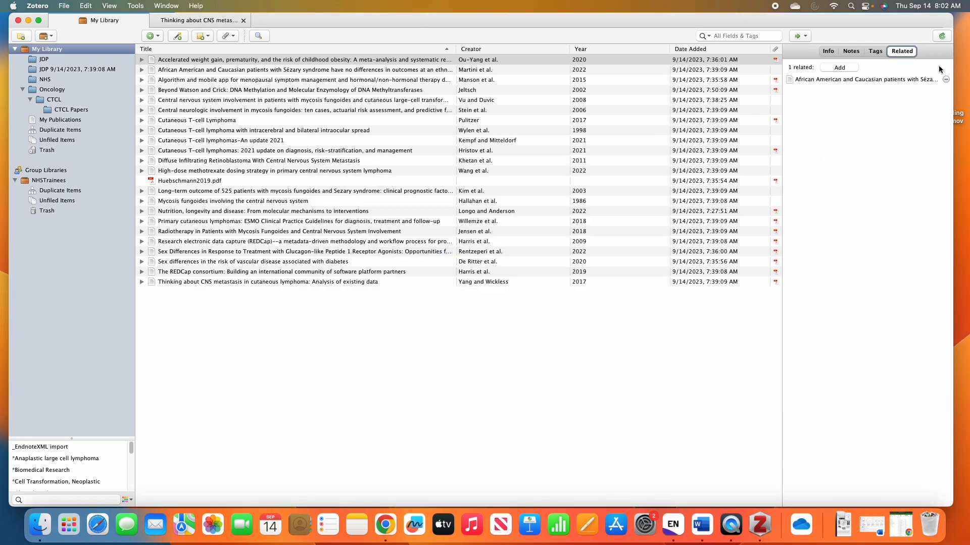
click(827, 53)
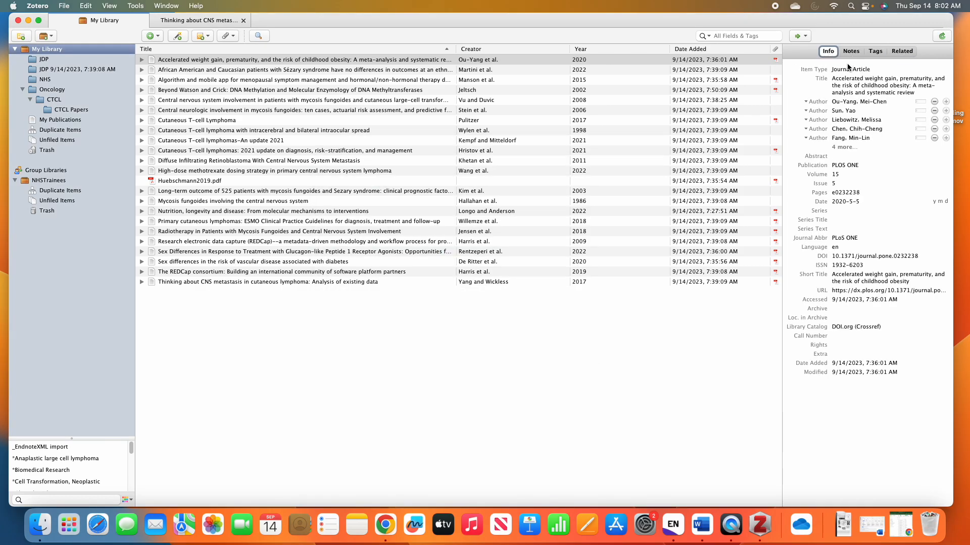
click(382, 537)
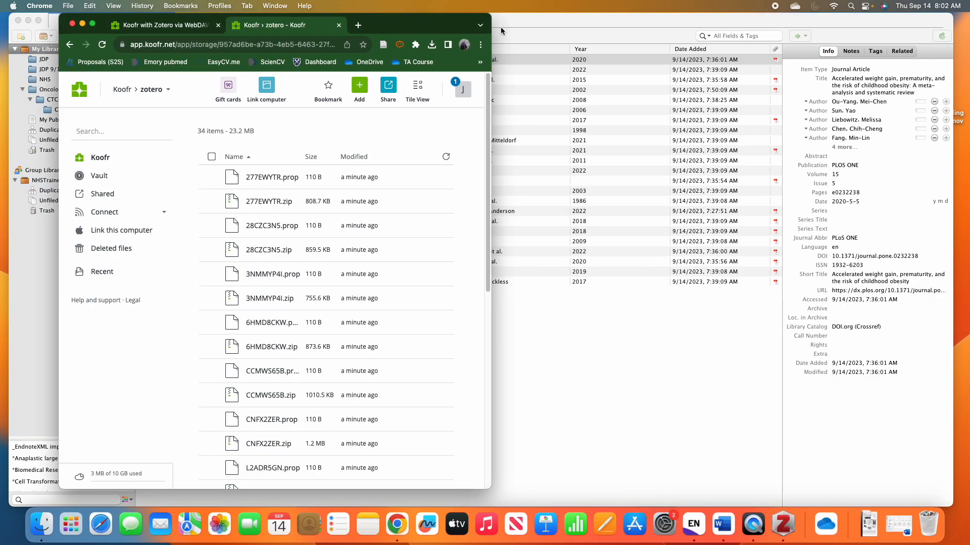
Maximise Chrome and search Google for 'github zotero' in a new tab.
double_click(362, 36)
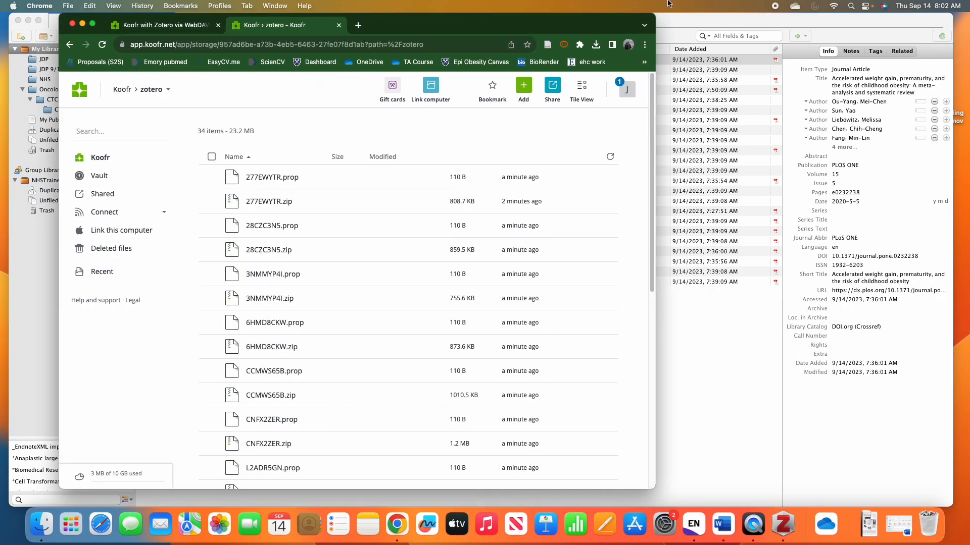
click(358, 25)
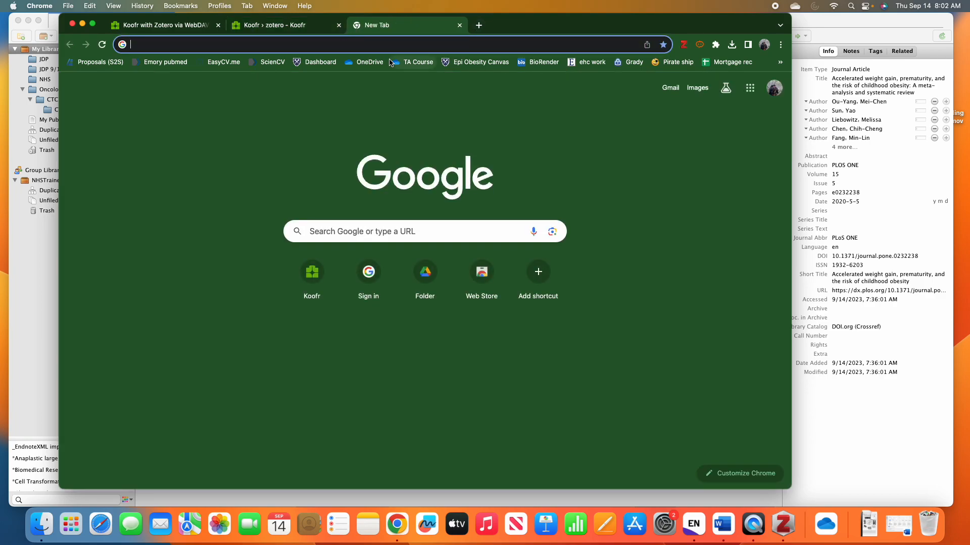
text(github)
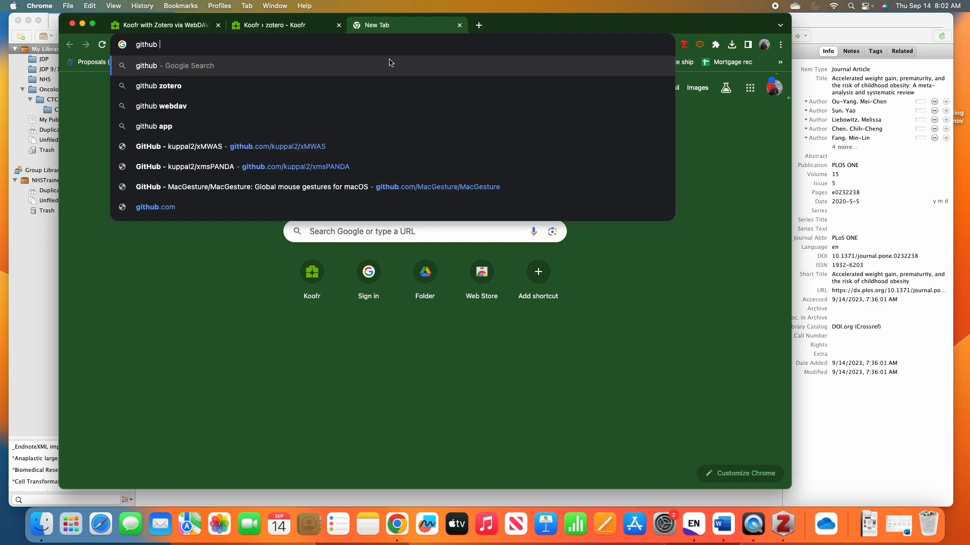
text(zotero)
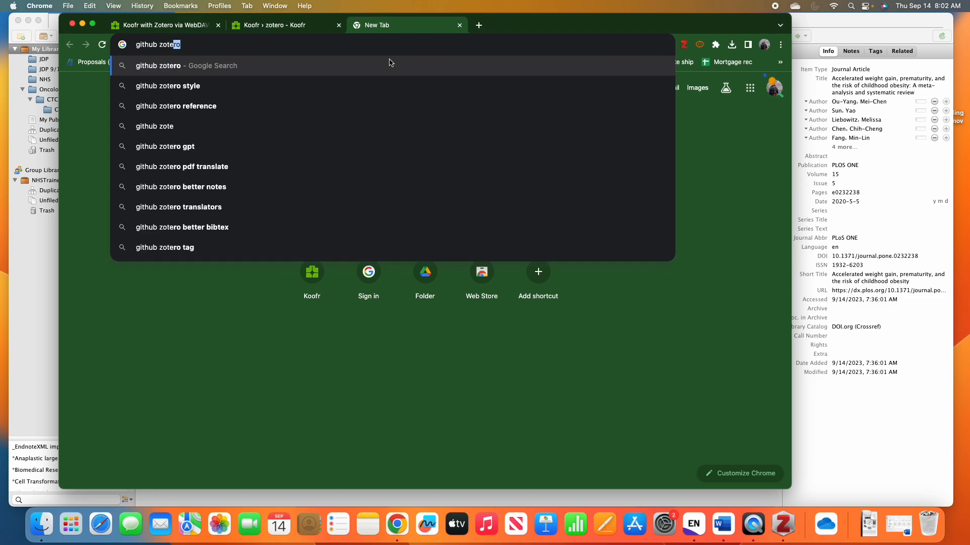
key(Return)
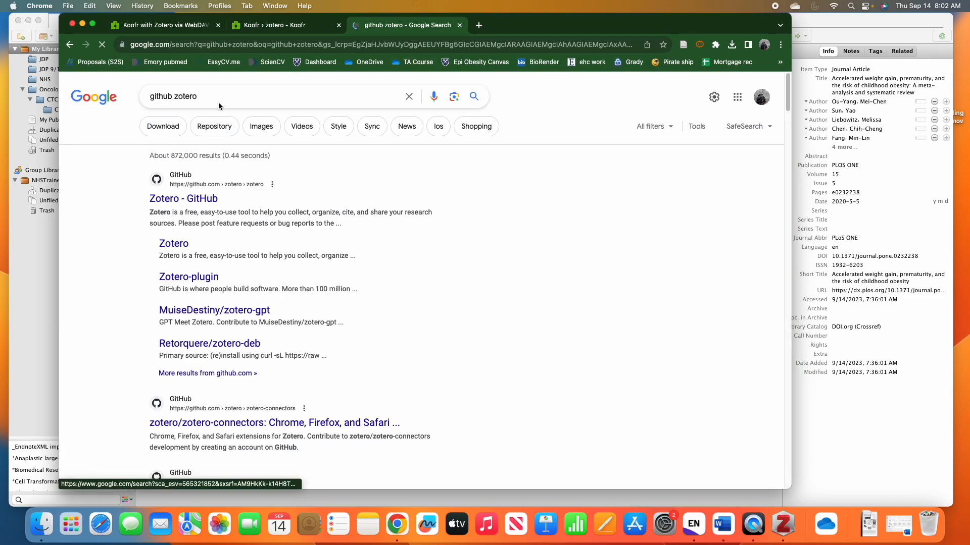
Refine the search to 'github zotero clinical trials' and open the Add clinicaltrials.gov issue.
click(221, 96)
text(clinical)
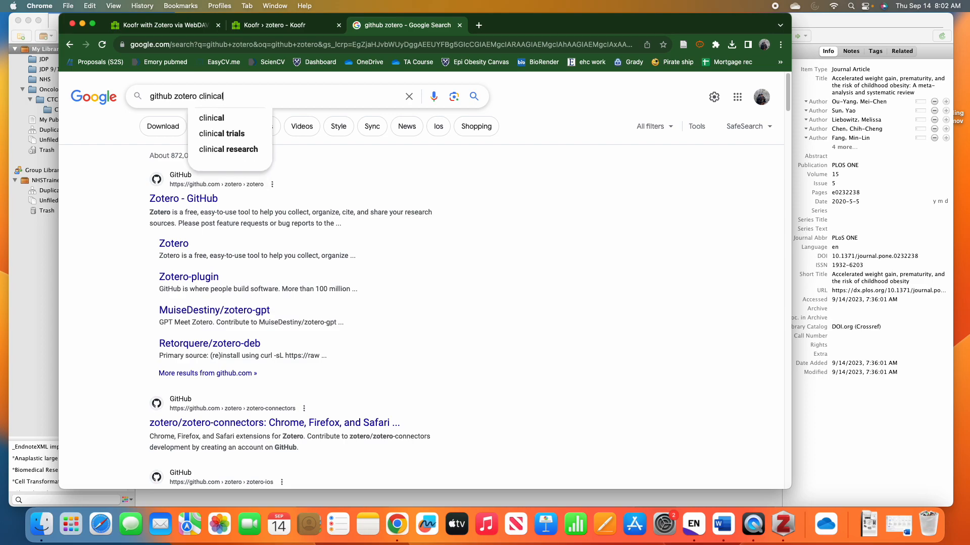
text( trials)
key(Return)
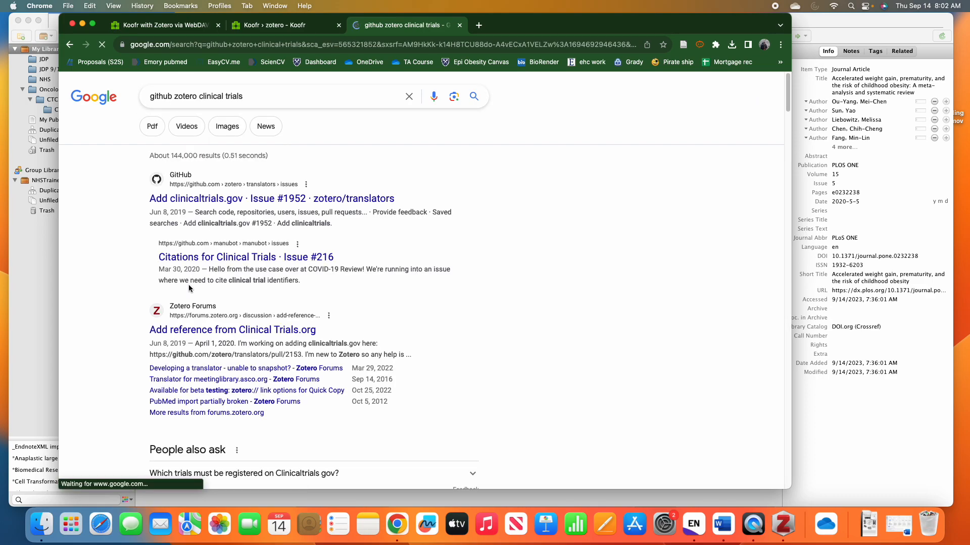
click(220, 199)
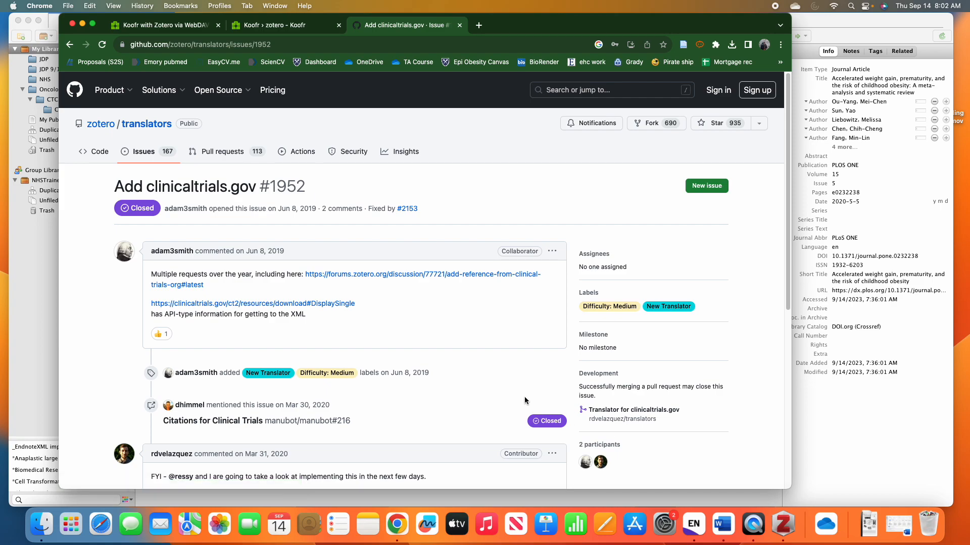
Read through zotero/translators issue #1952 'Add clinicaltrials.gov', then start a blank tab.
scroll(525, 396, down, 4)
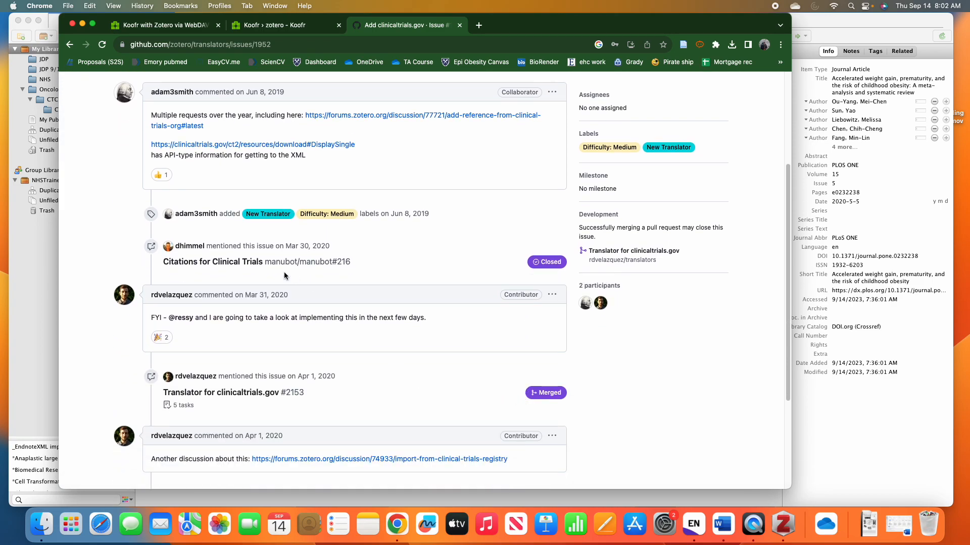
scroll(197, 331, down, 4)
scroll(294, 351, up, 8)
scroll(292, 353, down, 8)
scroll(291, 352, up, 8)
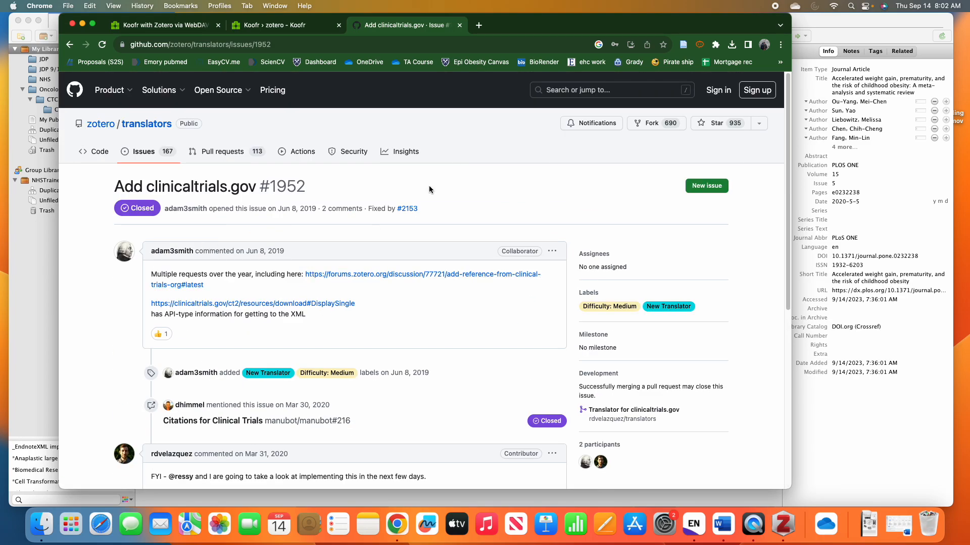
click(479, 25)
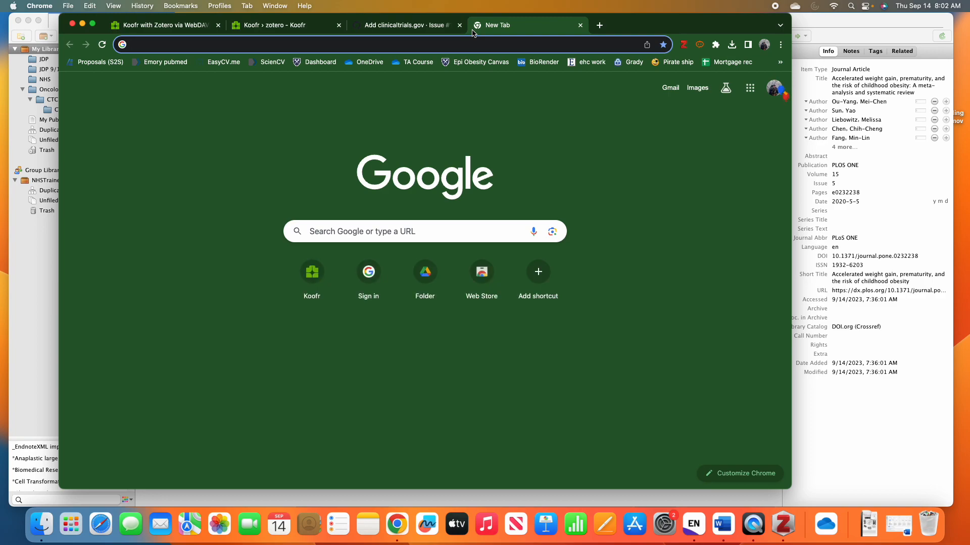
Load the ClinicalTrials.gov KW-0761 versus vorinostat study and save it to Zotero's My Library.
text(clinicaltrials.gov/ct2/show/NCT01728805)
key(Return)
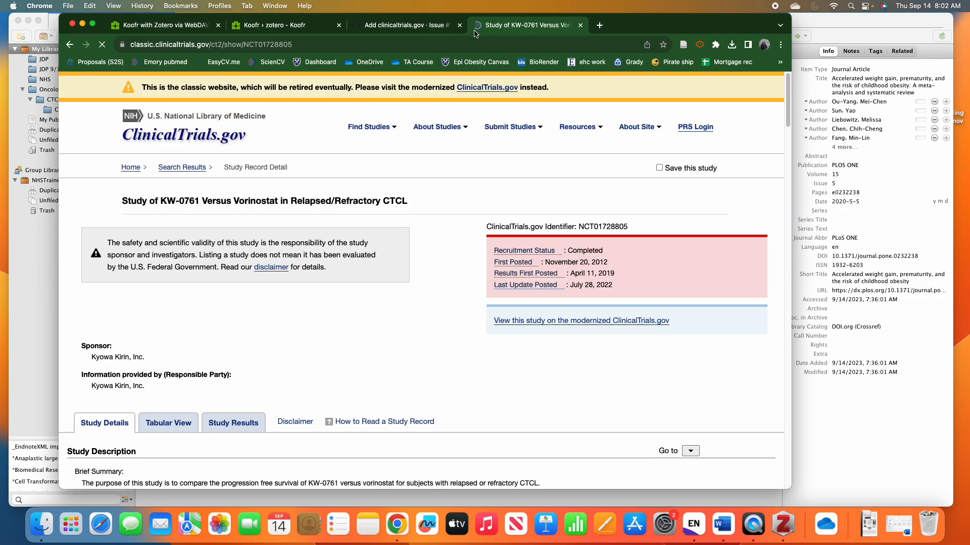
scroll(365, 336, down, 3)
scroll(364, 338, down, 3)
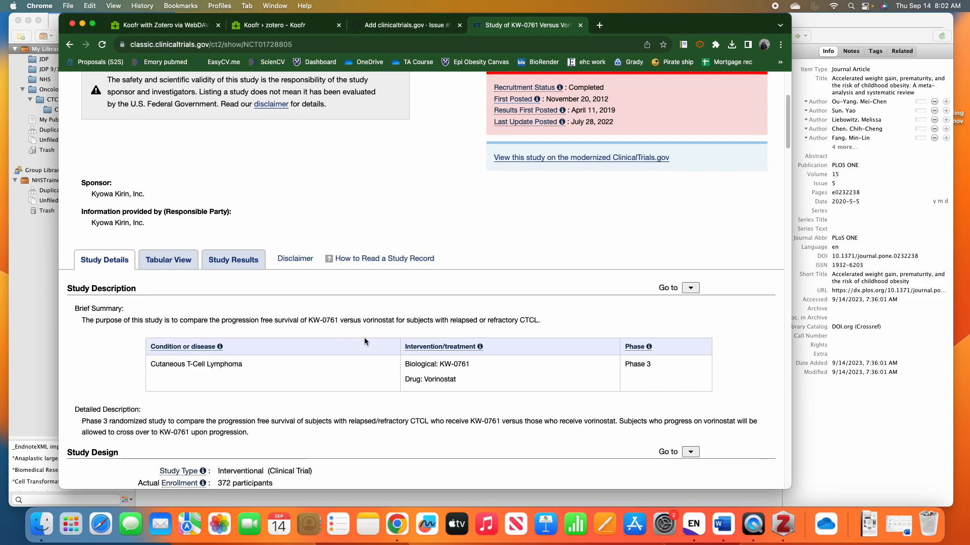
scroll(365, 337, down, 2)
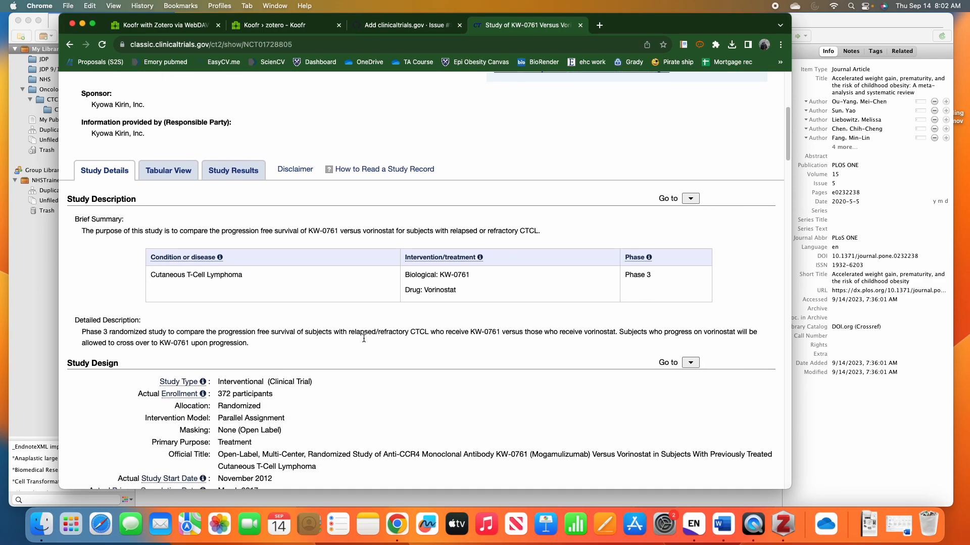
scroll(364, 340, up, 5)
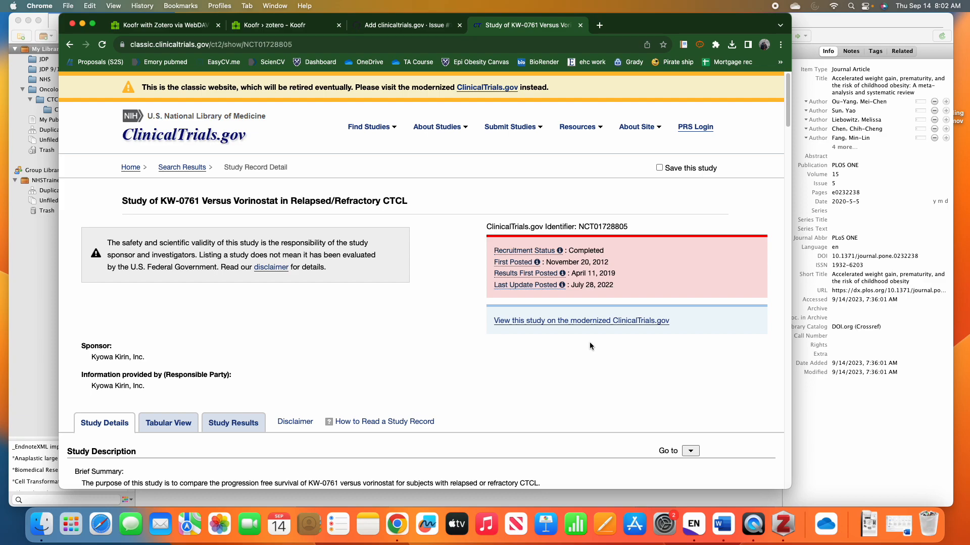
click(683, 45)
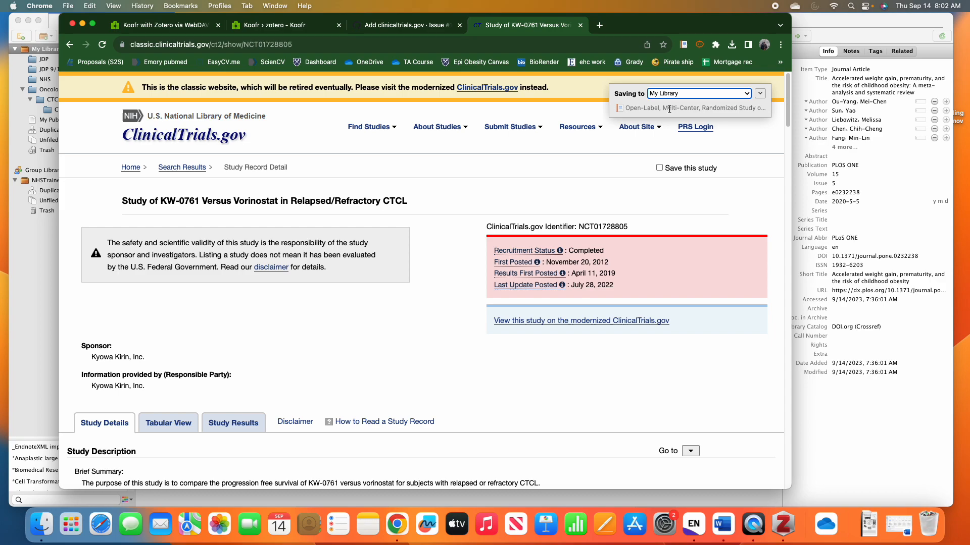
Check the saved trial's title and its author Kyowa Kirin, Inc. in Zotero.
click(885, 400)
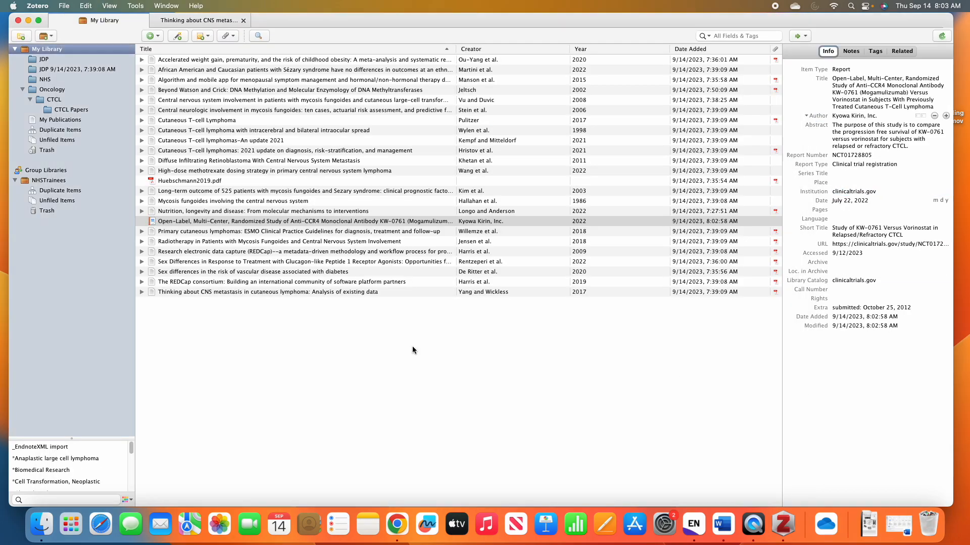
click(181, 222)
click(871, 85)
click(850, 116)
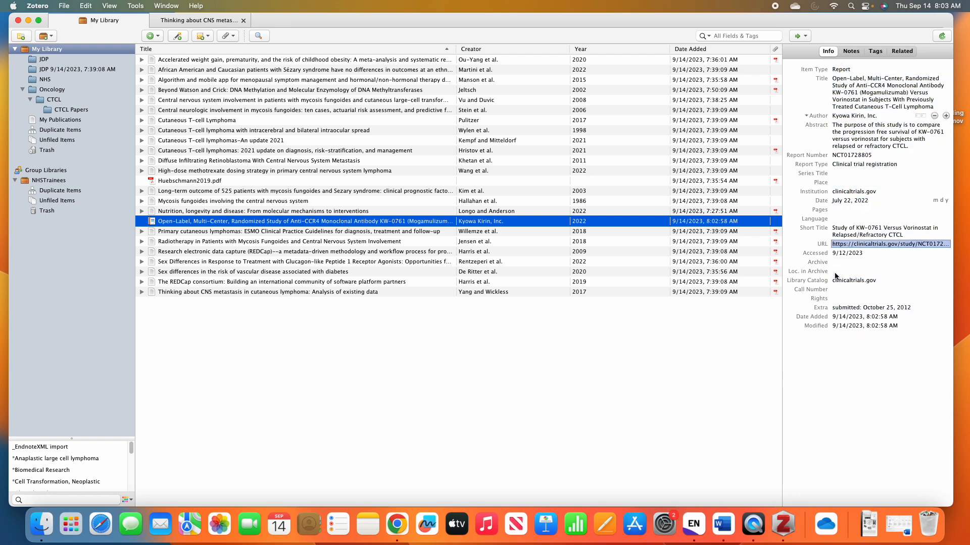
click(256, 231)
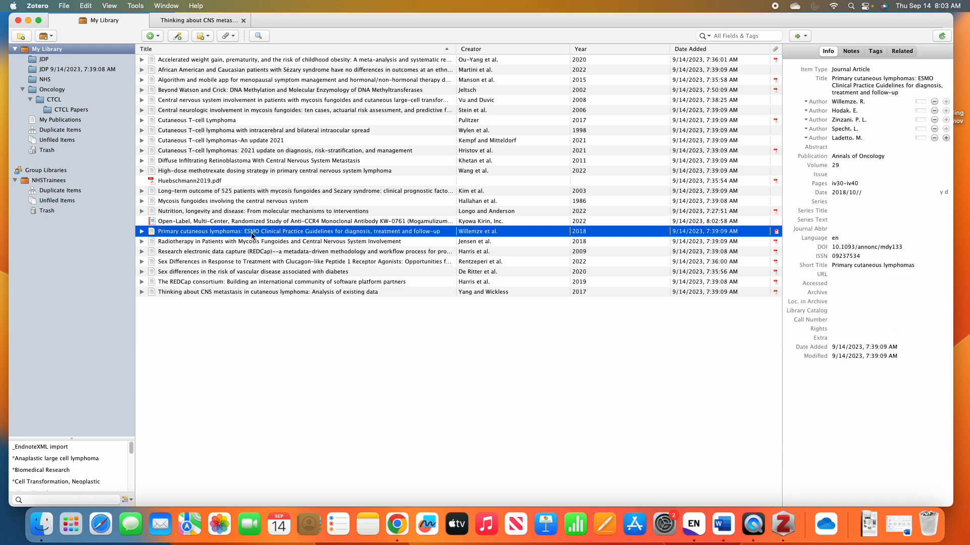
click(253, 220)
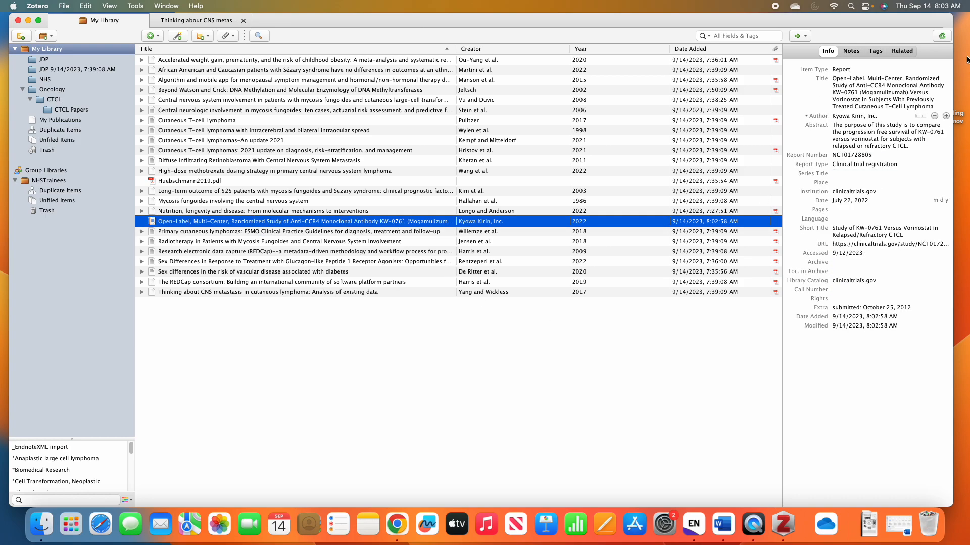
drag(953, 14, 595, 3)
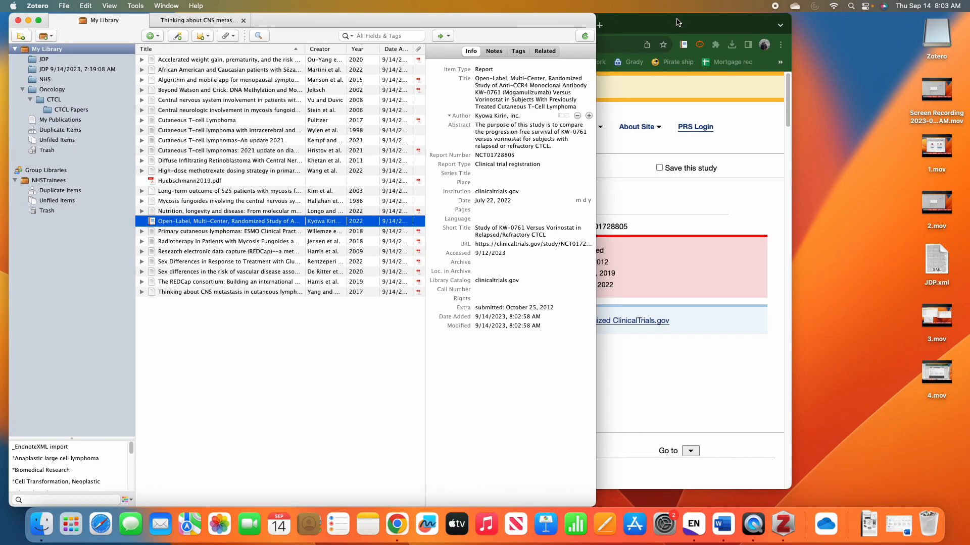
Keep the trial's item type as Report and close the New Item menu unused.
click(494, 70)
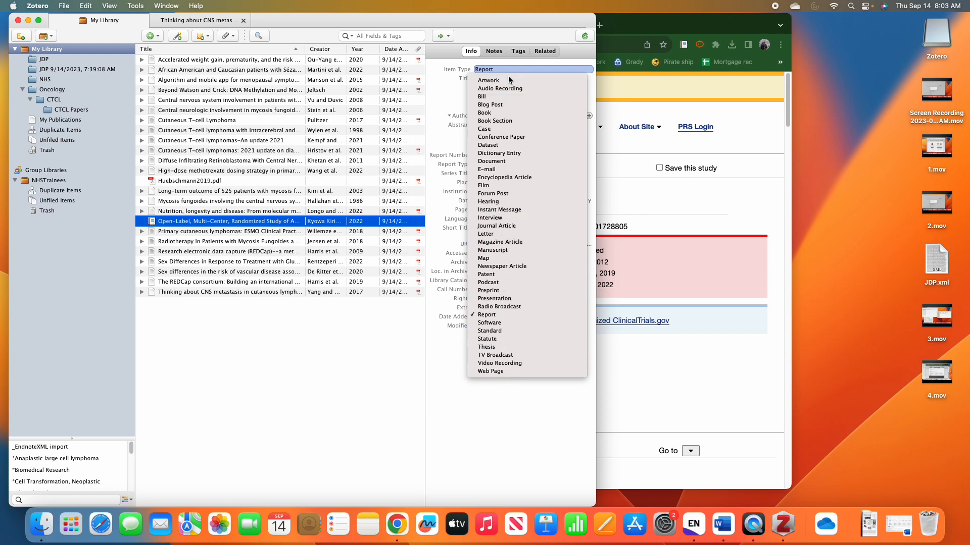
click(505, 316)
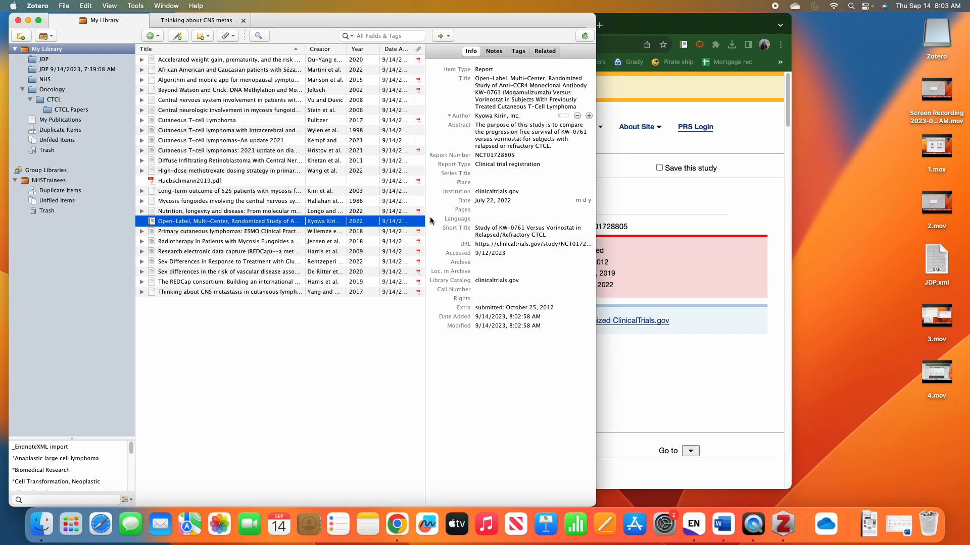
click(154, 37)
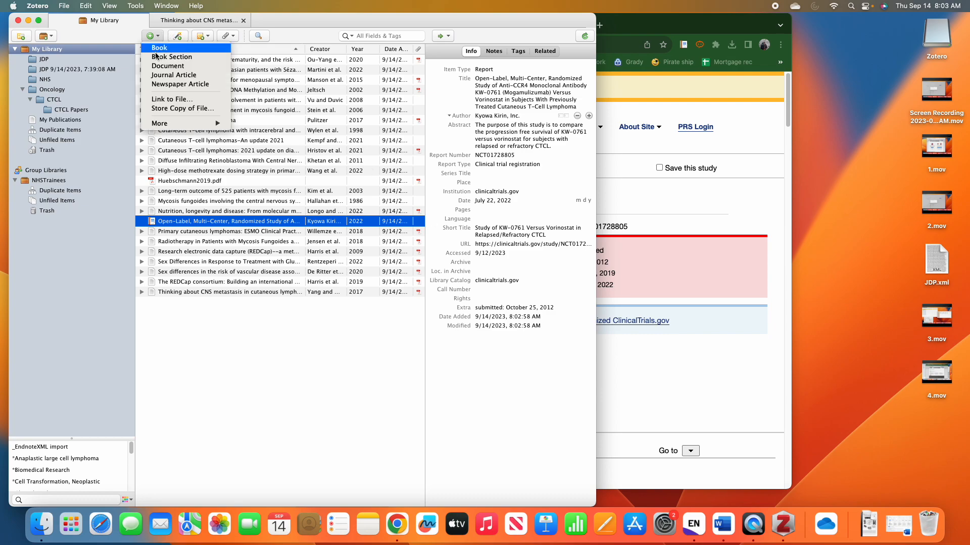
mouse_move(177, 127)
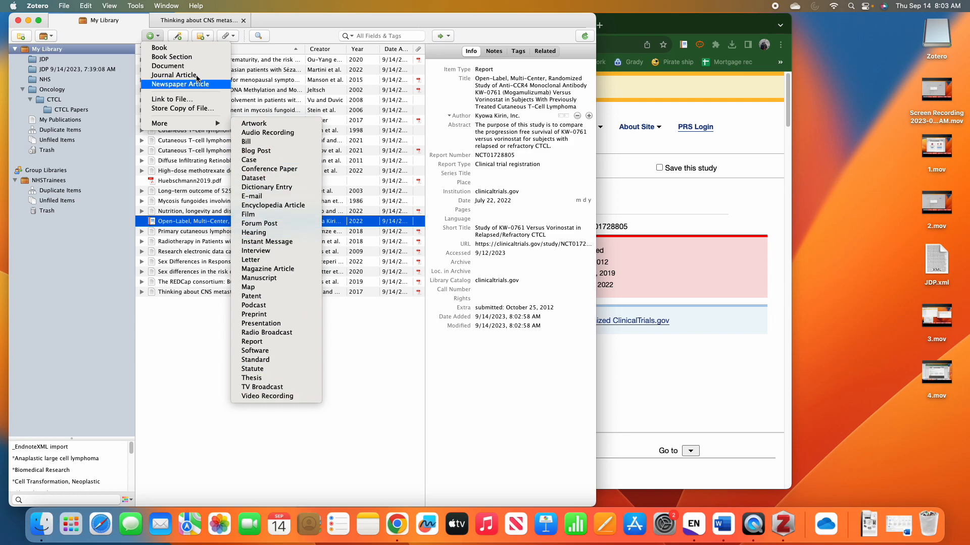
click(356, 409)
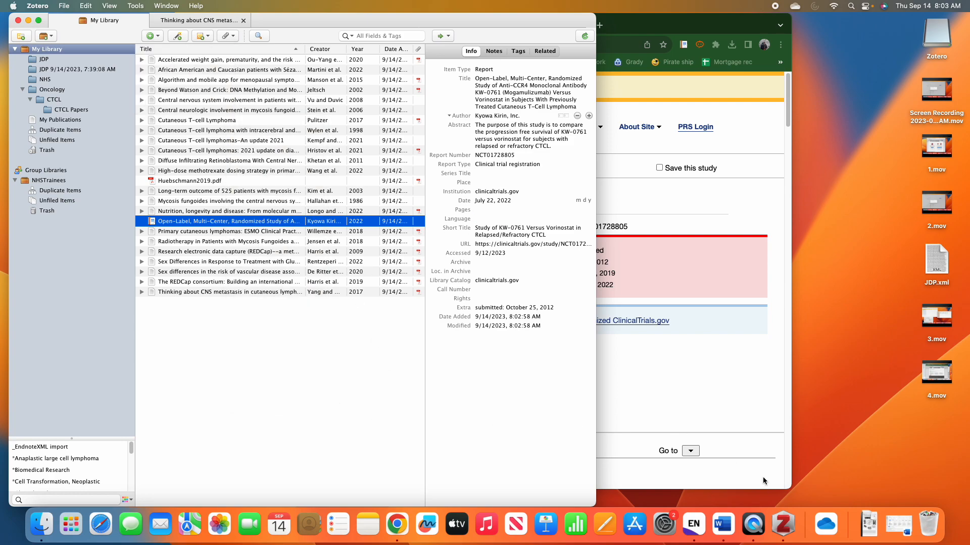
click(898, 524)
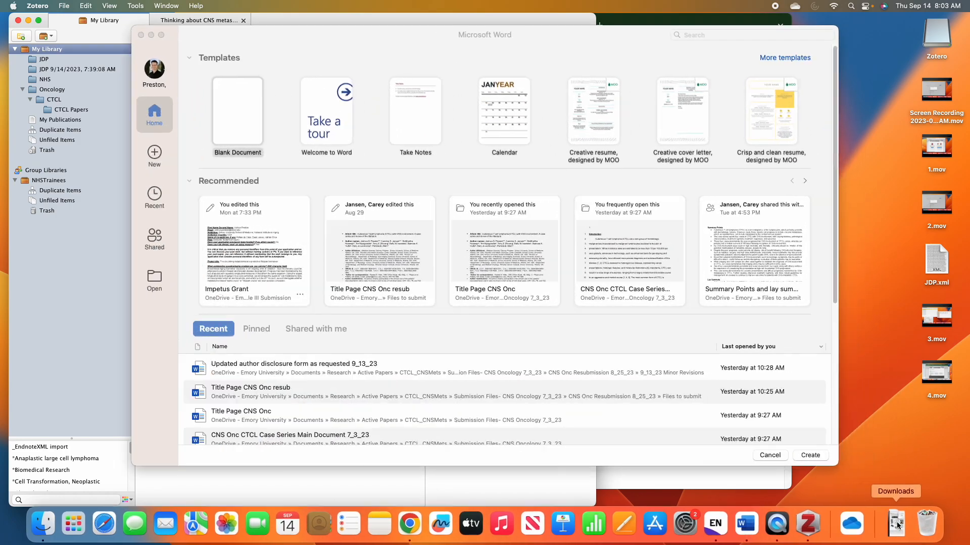
Create a blank Word document, maximise it, and show the Zotero ribbon tab.
click(230, 109)
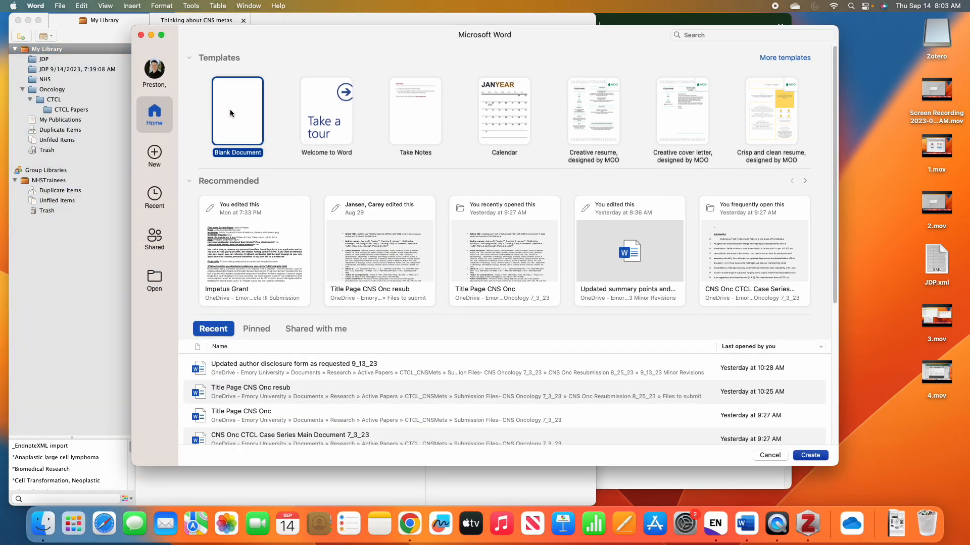
double_click(230, 112)
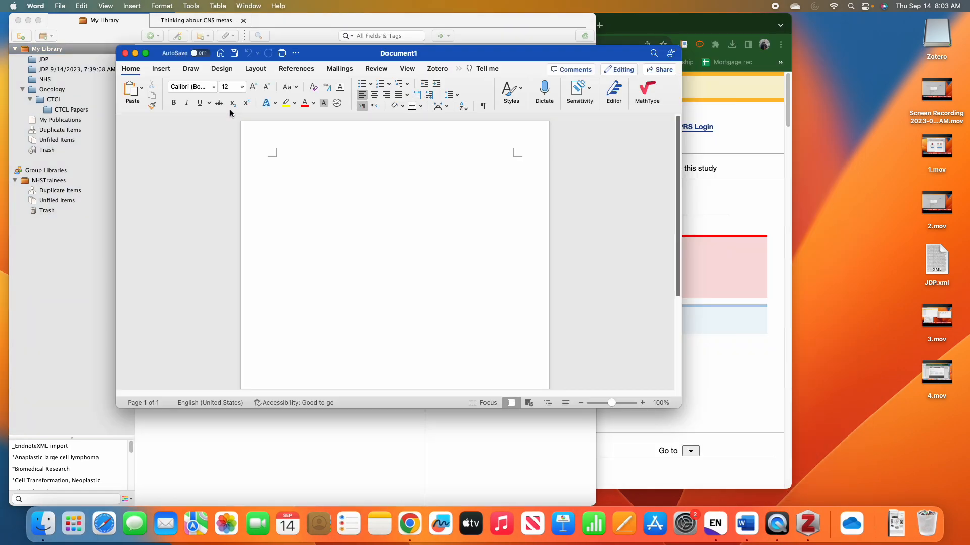
double_click(680, 407)
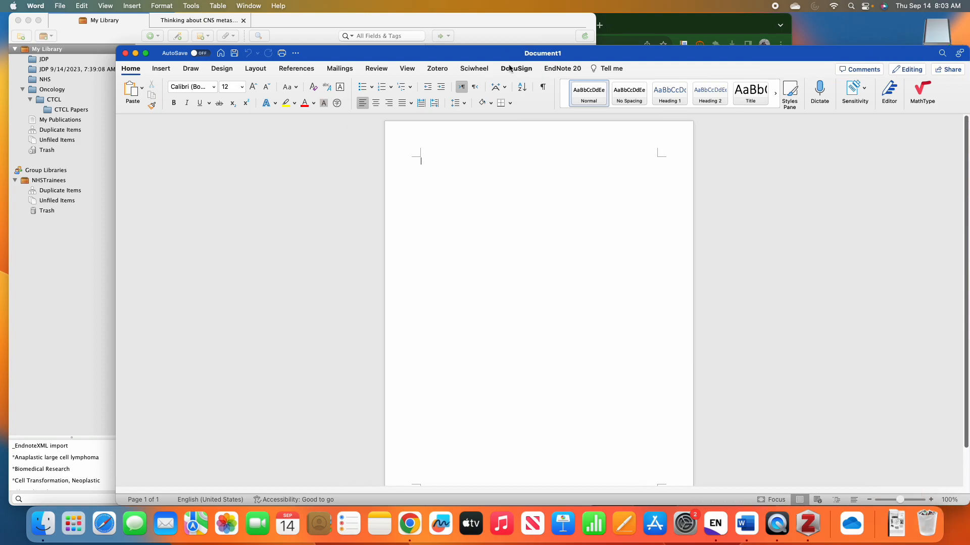
click(444, 69)
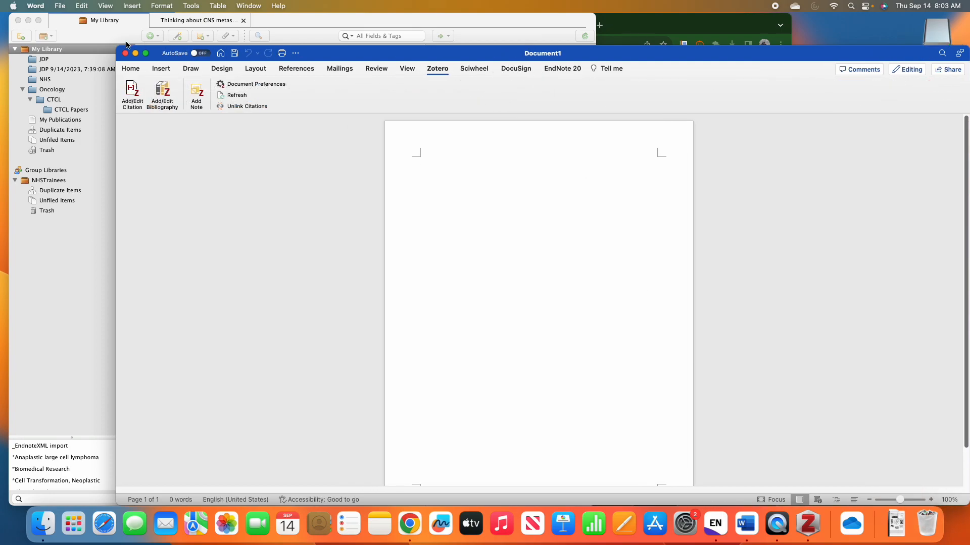
Resize Word and place a narrowed Chrome window beside it.
drag(116, 46, 408, 14)
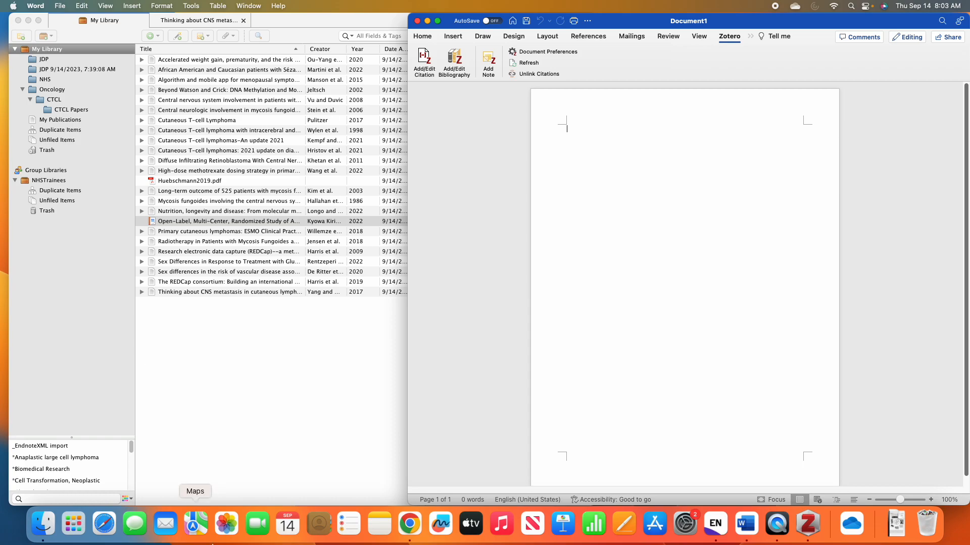
click(415, 535)
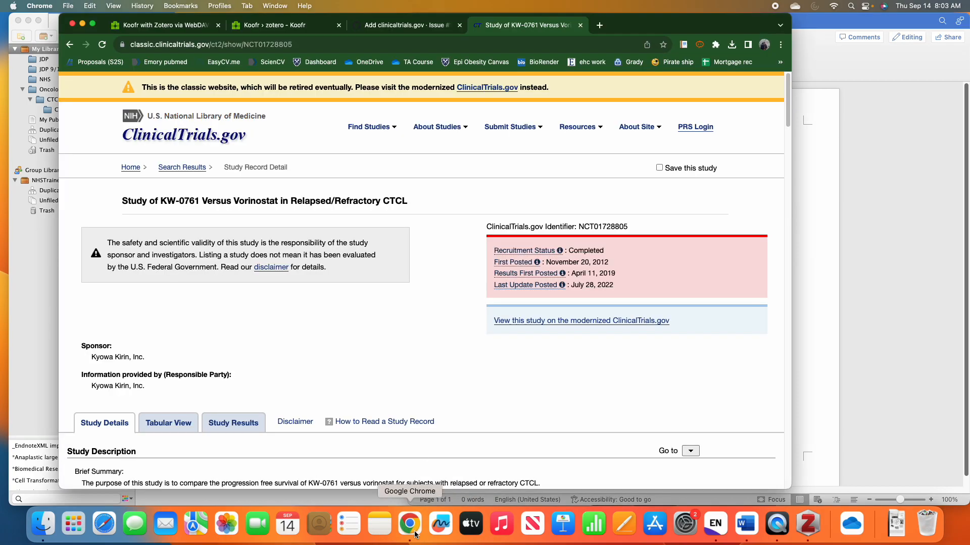
drag(708, 20, 644, 19)
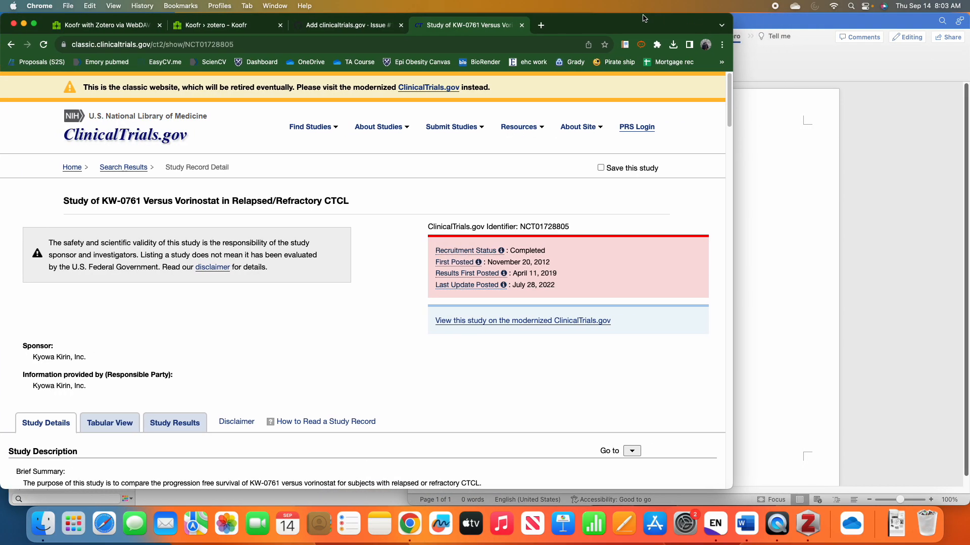
drag(735, 18, 536, 27)
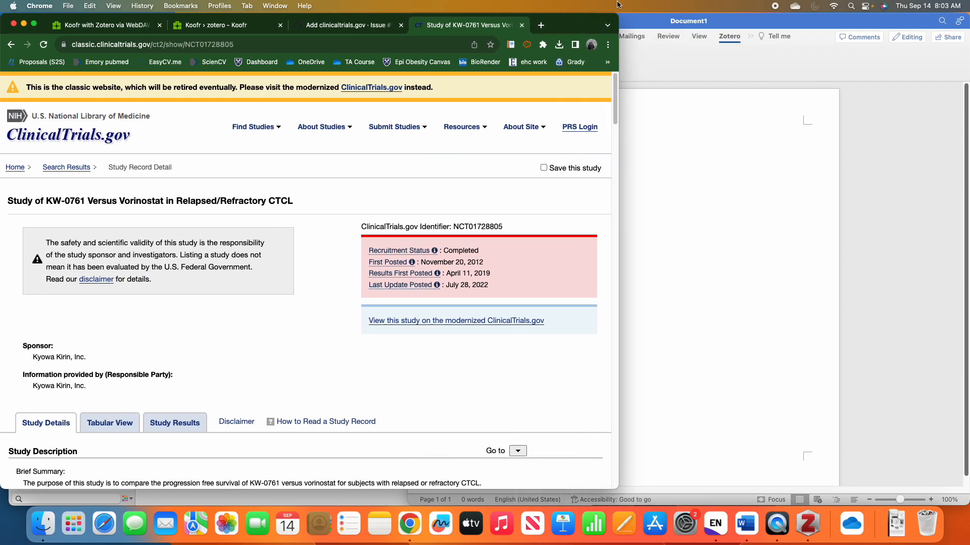
Open a new tab and close the two Koofr, GitHub issue and KW-0761 study tabs.
click(539, 25)
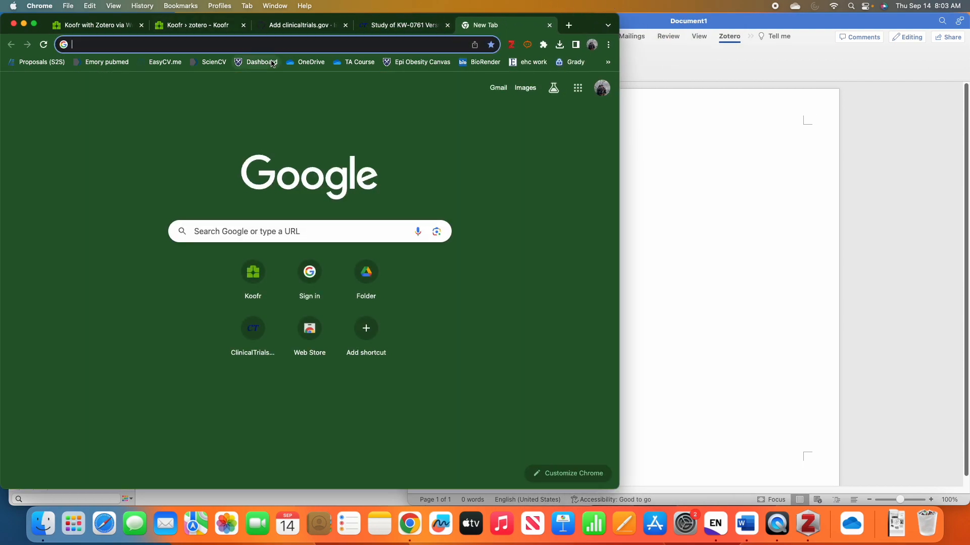
click(141, 25)
click(141, 26)
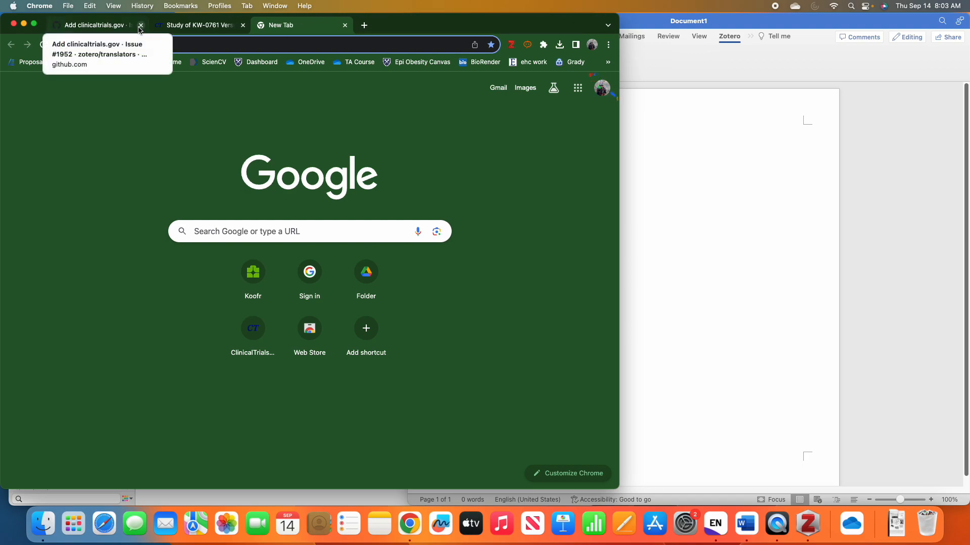
click(141, 26)
click(141, 25)
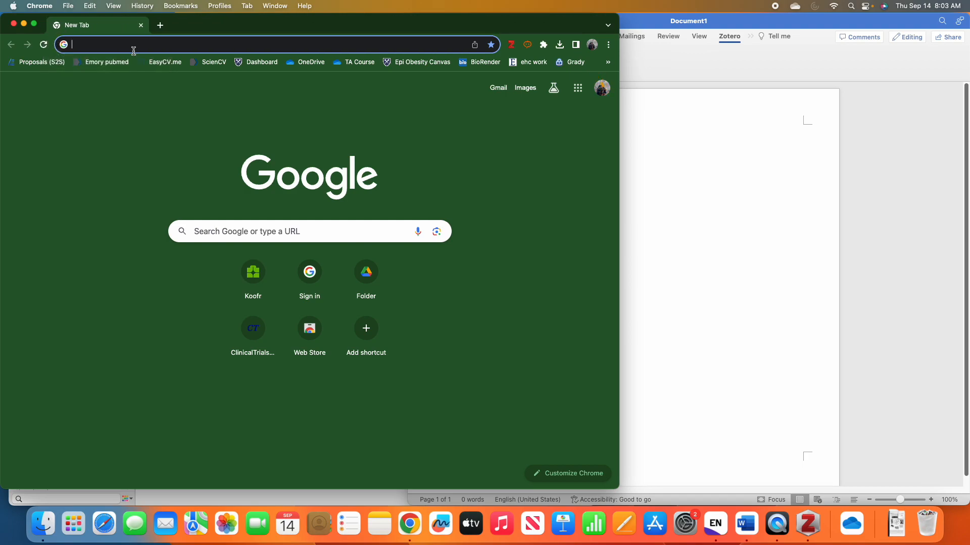
click(134, 48)
click(596, 256)
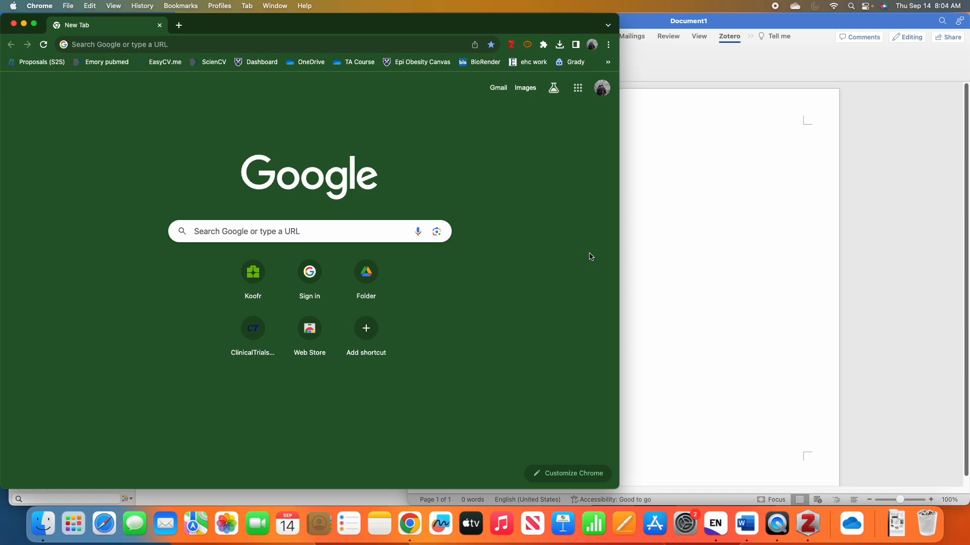
click(172, 45)
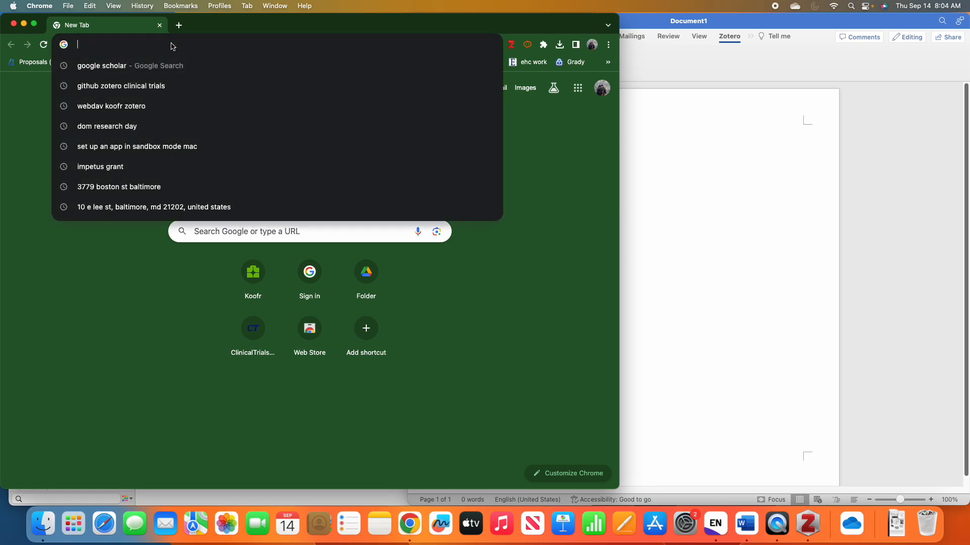
click(523, 202)
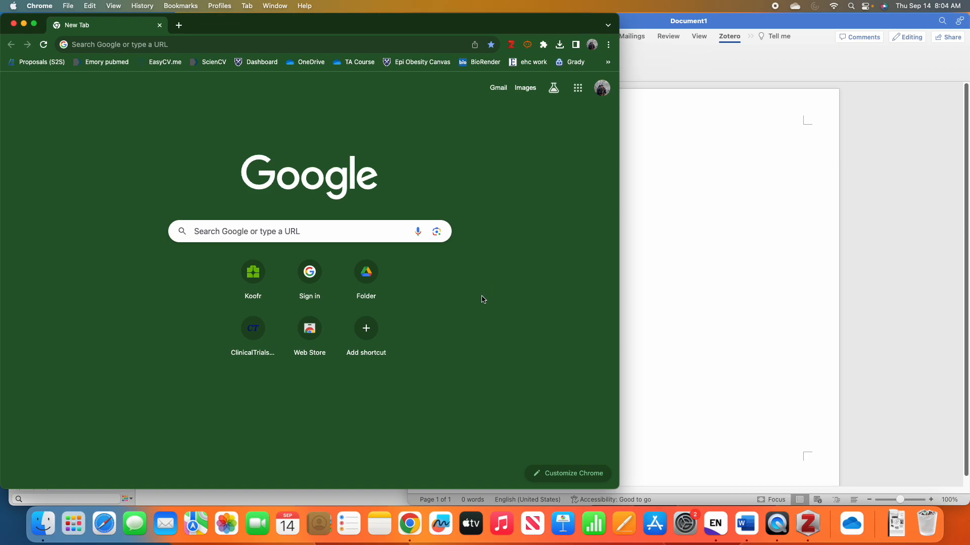
click(339, 227)
click(510, 198)
click(206, 45)
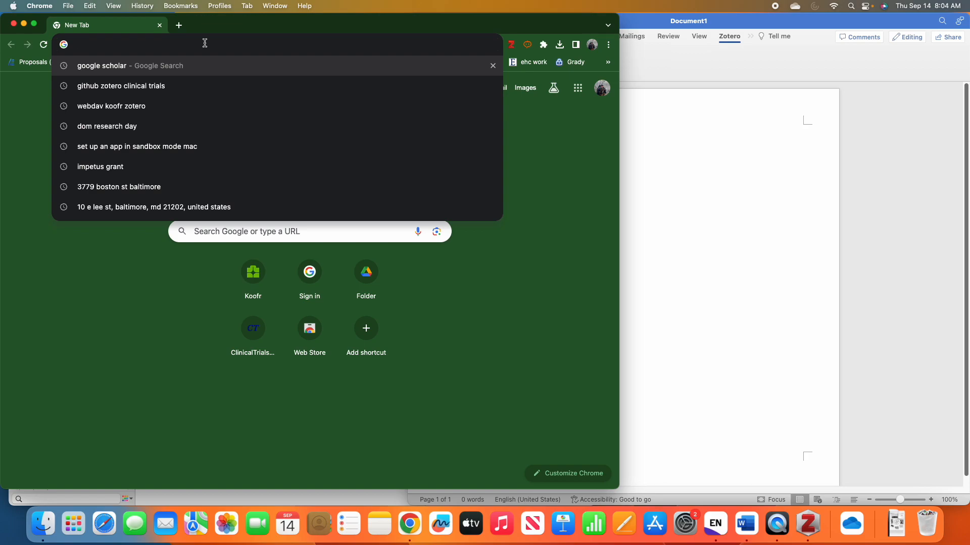
Search Google for 'aimcc clinical cases zotero style'.
text(aimcc )
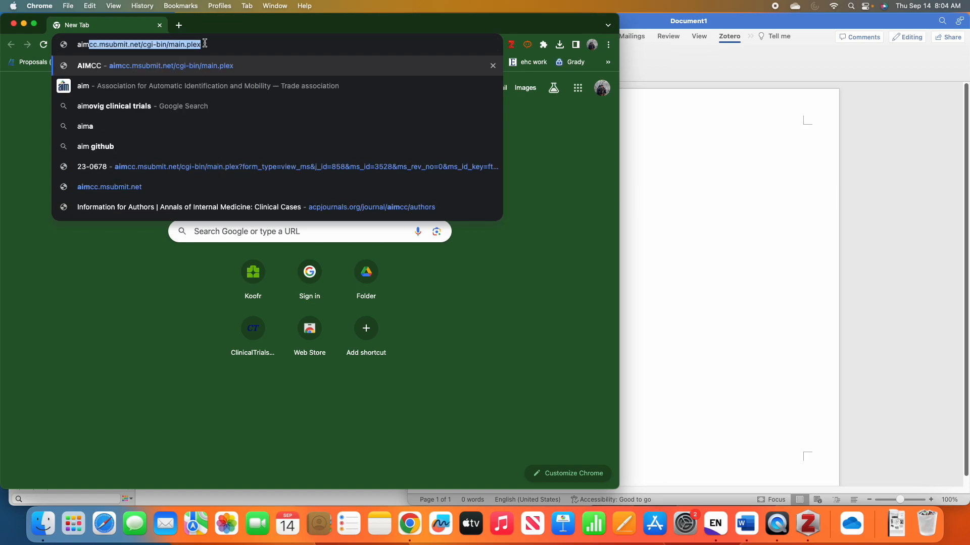
text(clinica)
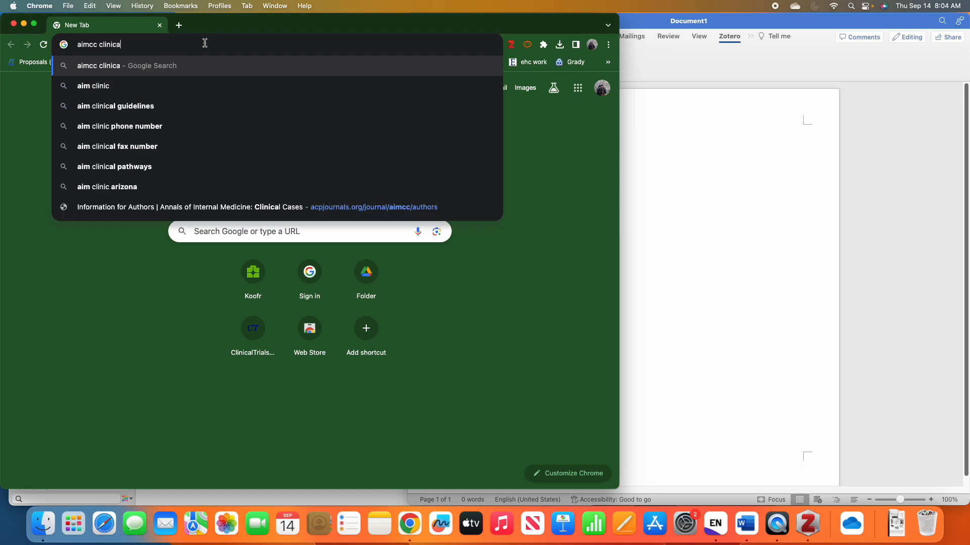
text(l cases)
key(Return)
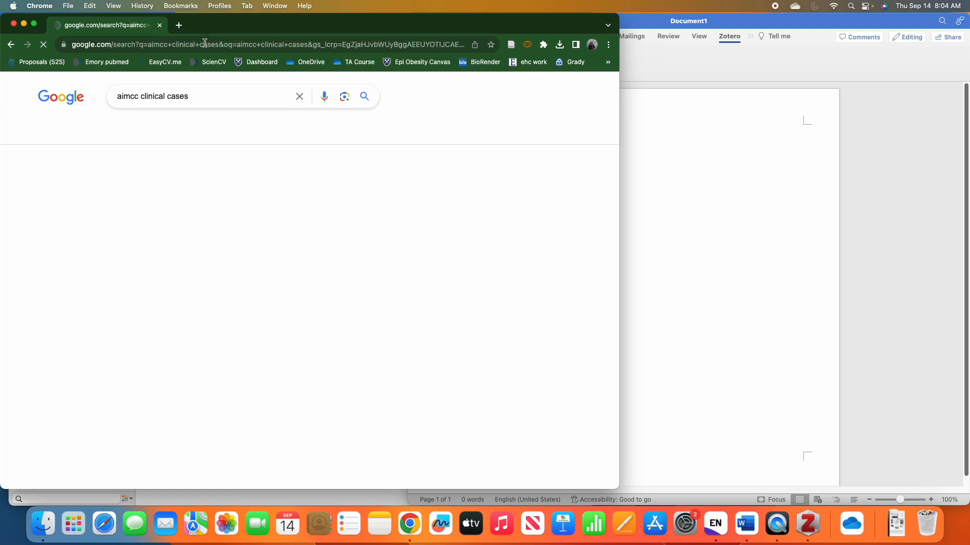
click(244, 96)
text(zotero)
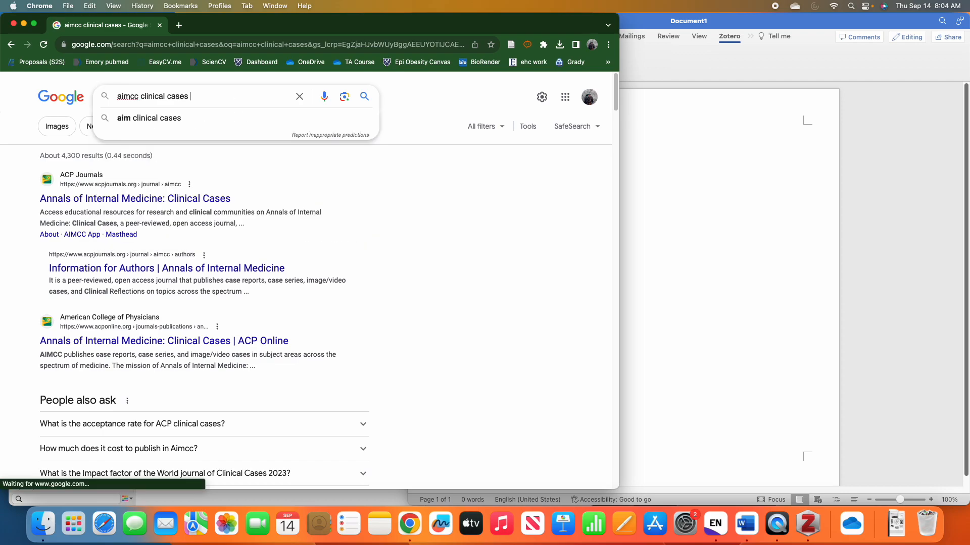
text( style)
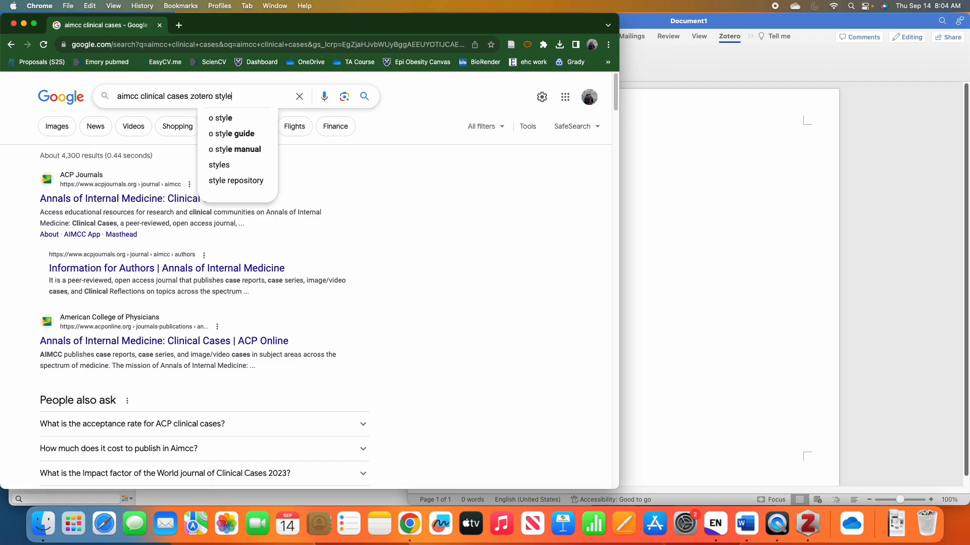
key(Return)
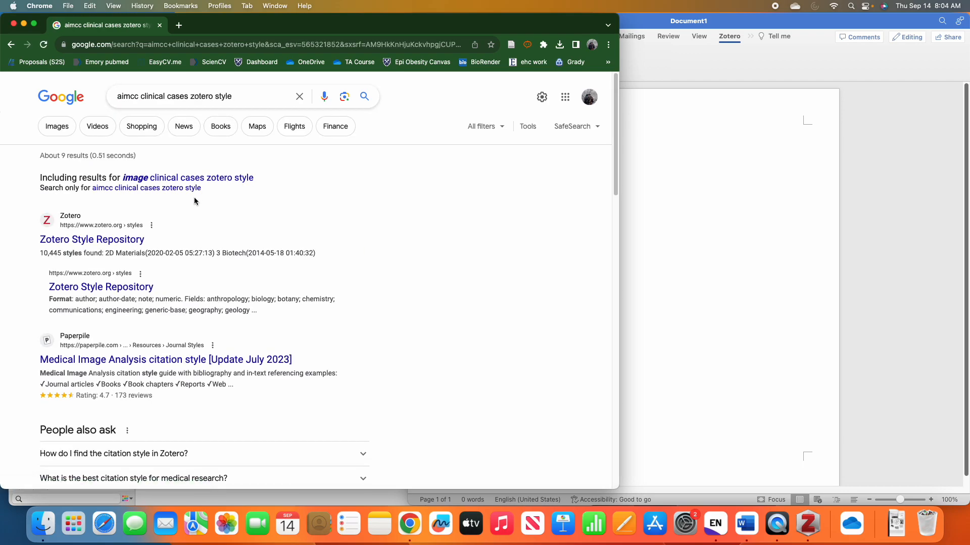
triple_click(240, 94)
click(247, 99)
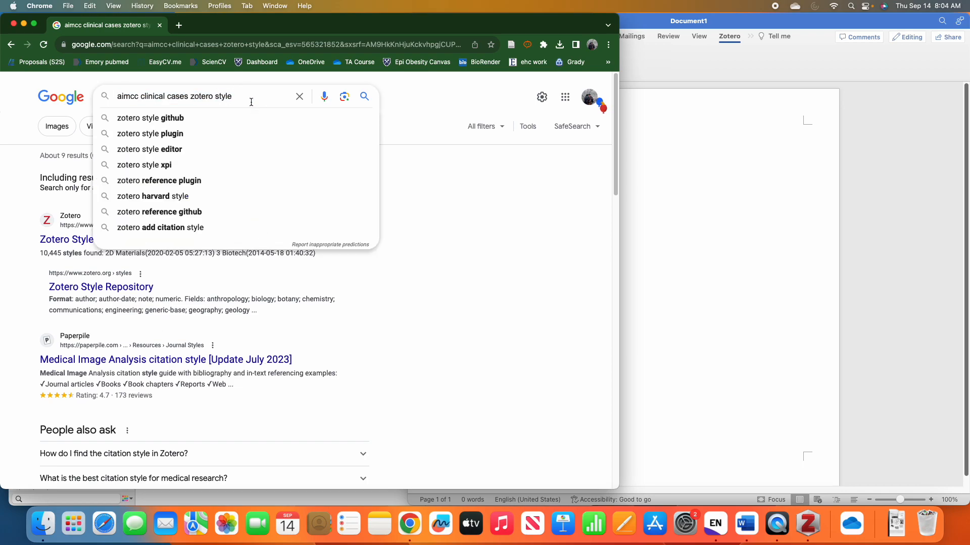
double_click(202, 96)
Search 'pnas zotero style' in a new tab and open the Zotero Style Repository result.
key(super+t)
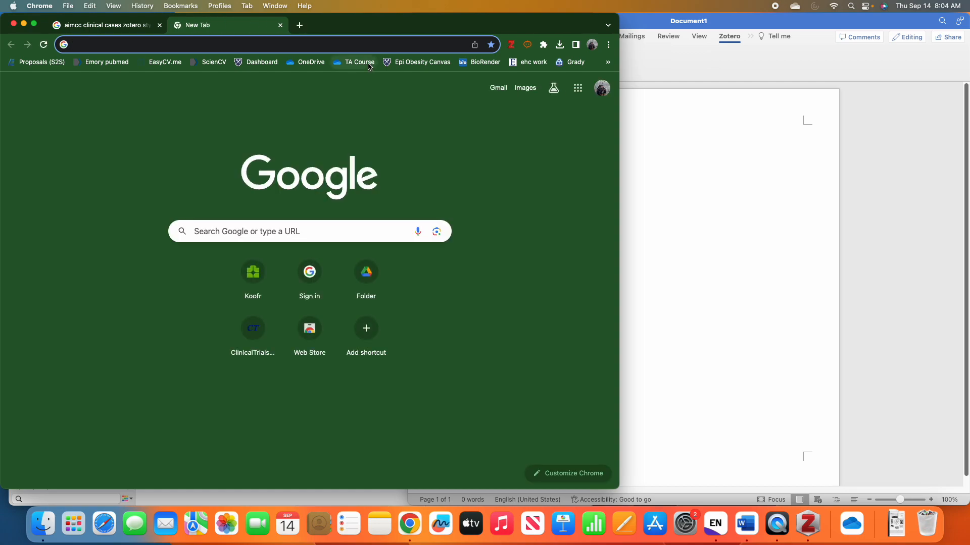
text(pnas zo)
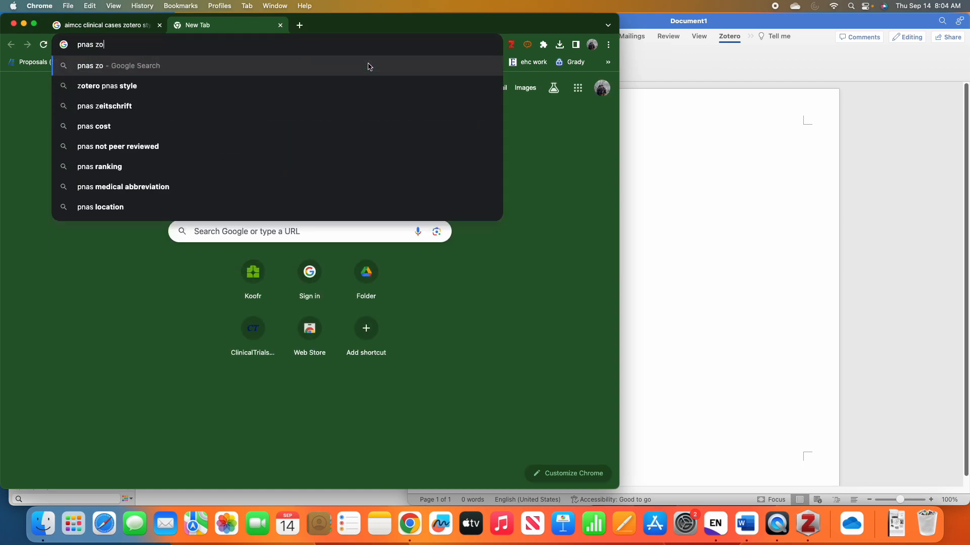
text(tero style)
key(Return)
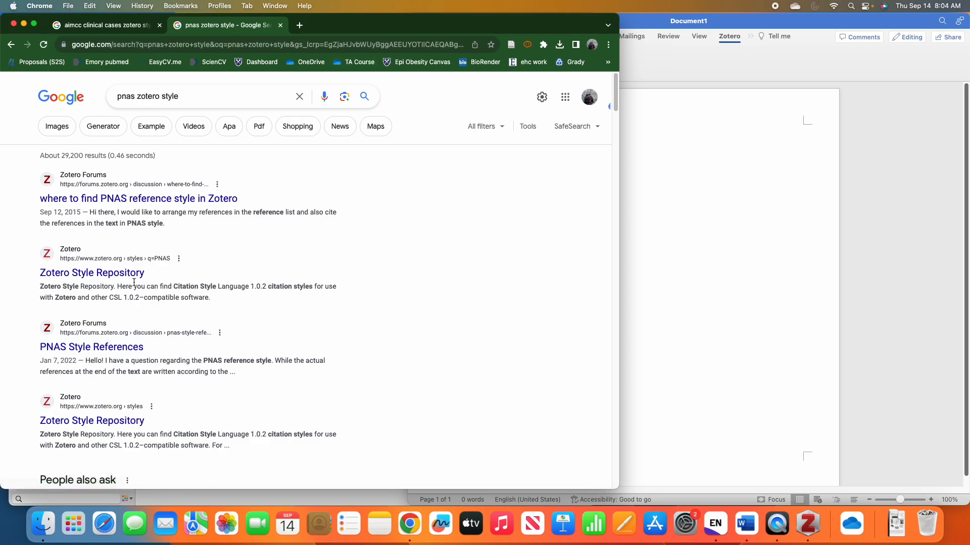
click(123, 271)
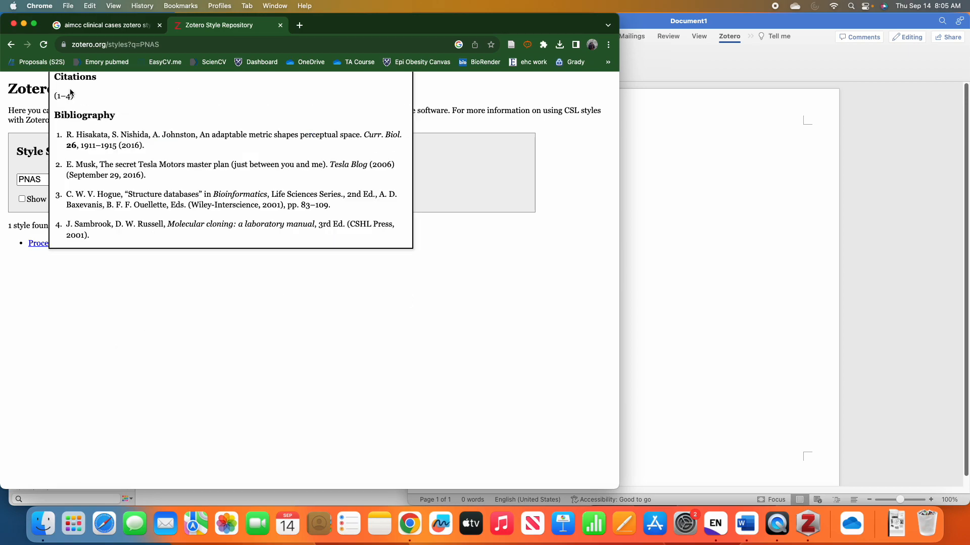
Add the Proceedings of the National Academy of Sciences style and confirm it in the Zotero Connector prompt.
mouse_move(78, 243)
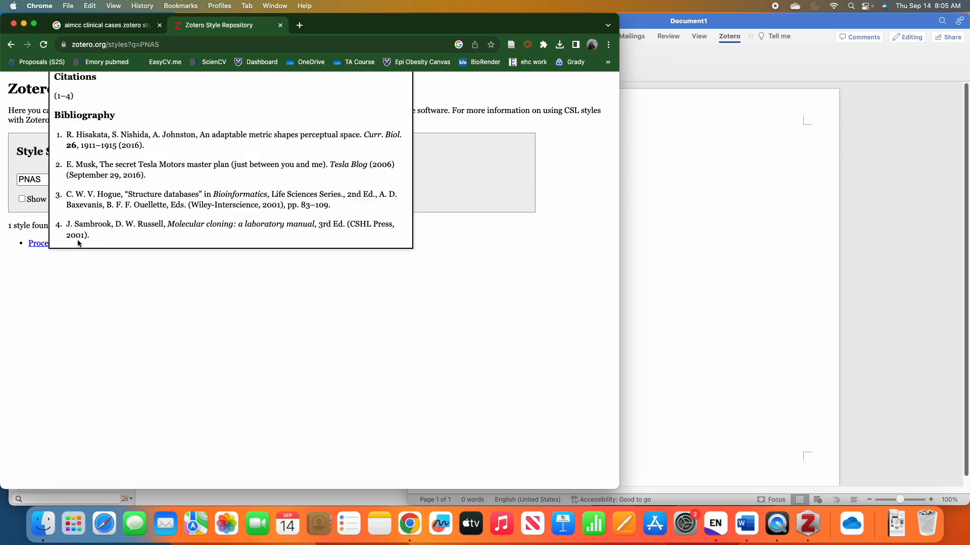
click(44, 247)
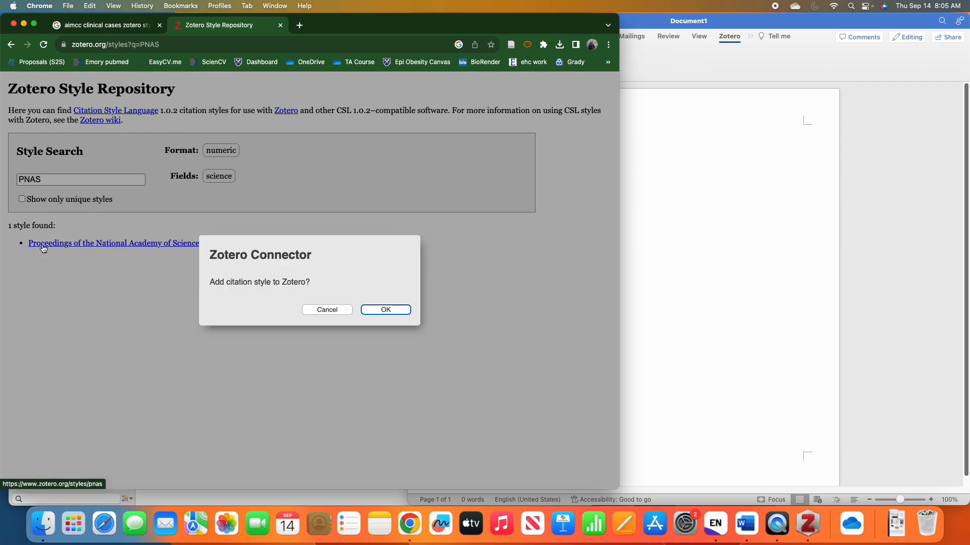
click(386, 310)
Widen Word, type 'Fasting has an effect on aging', and start a Zotero citation, allowing Zotero access.
click(679, 205)
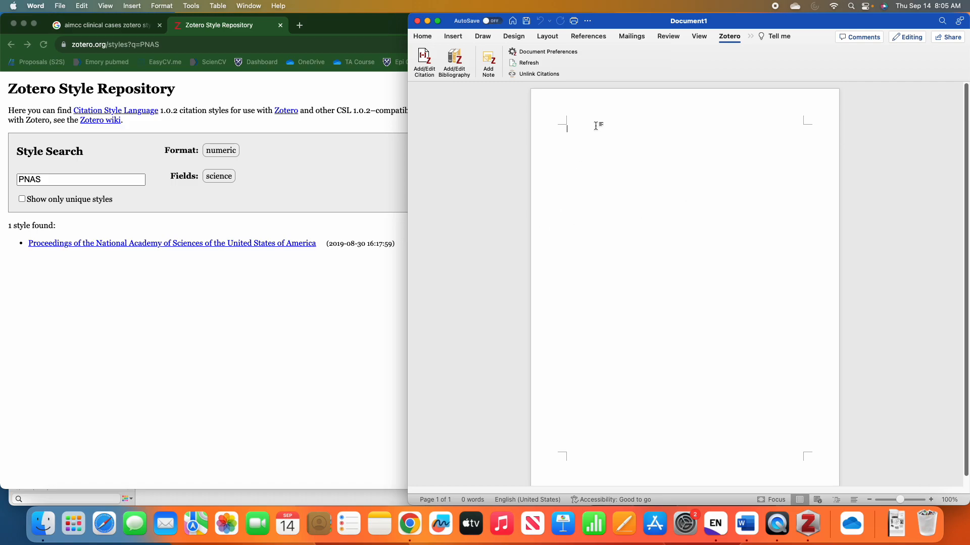
drag(408, 13, 211, 5)
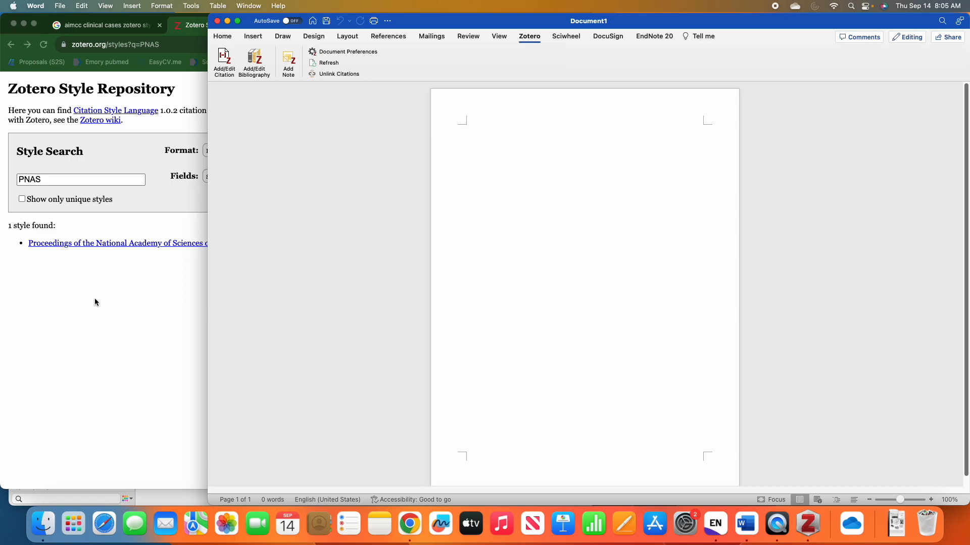
click(137, 287)
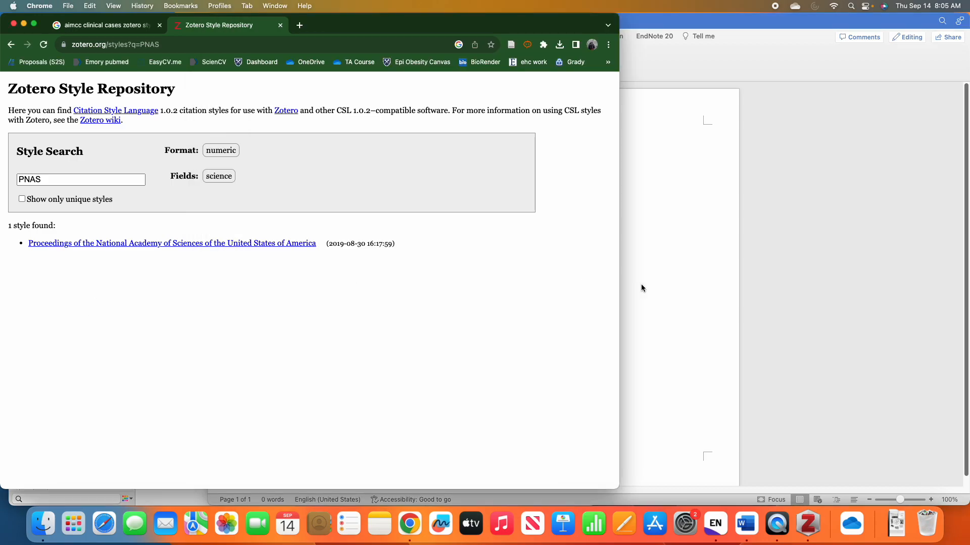
click(651, 174)
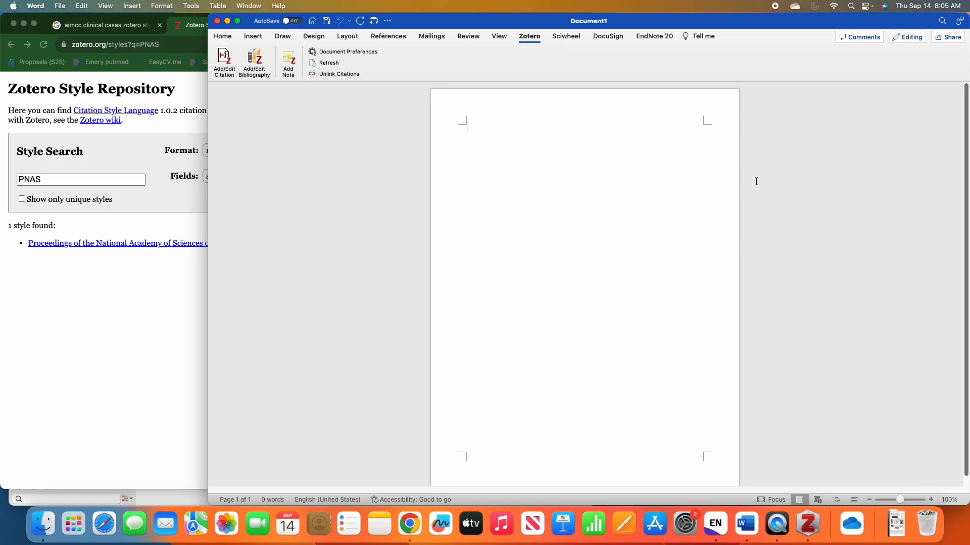
text(Fasting has an effect on aging)
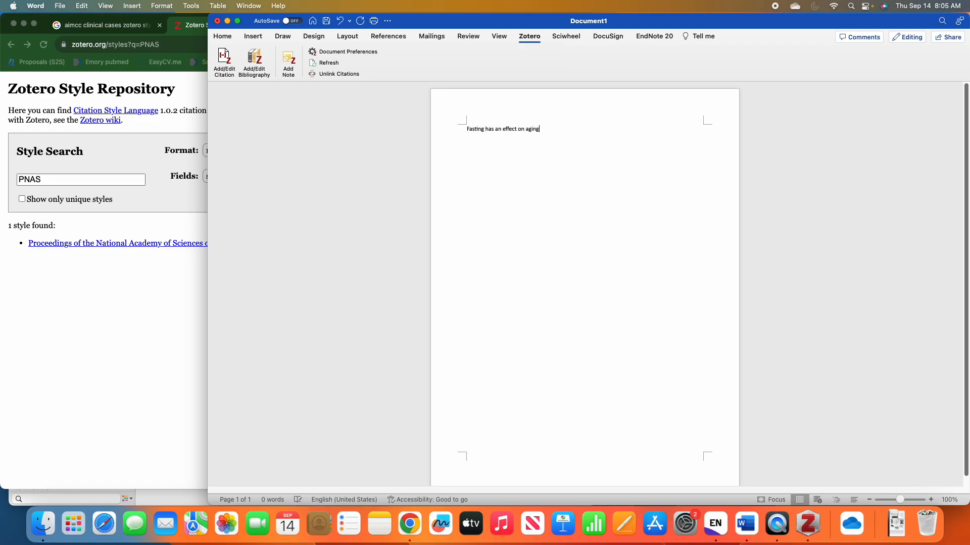
click(225, 61)
click(505, 214)
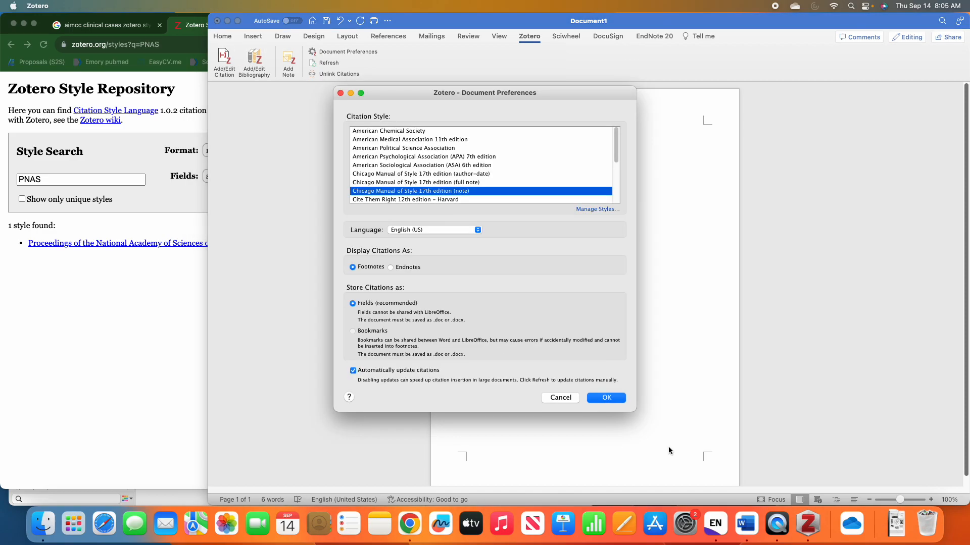
Move Document Preferences aside and scroll the Citation Style list to find PNAS.
scroll(409, 173, down, 5)
scroll(409, 174, up, 5)
scroll(410, 167, down, 5)
drag(412, 96, 221, 79)
scroll(221, 166, up, 2)
scroll(221, 165, down, 2)
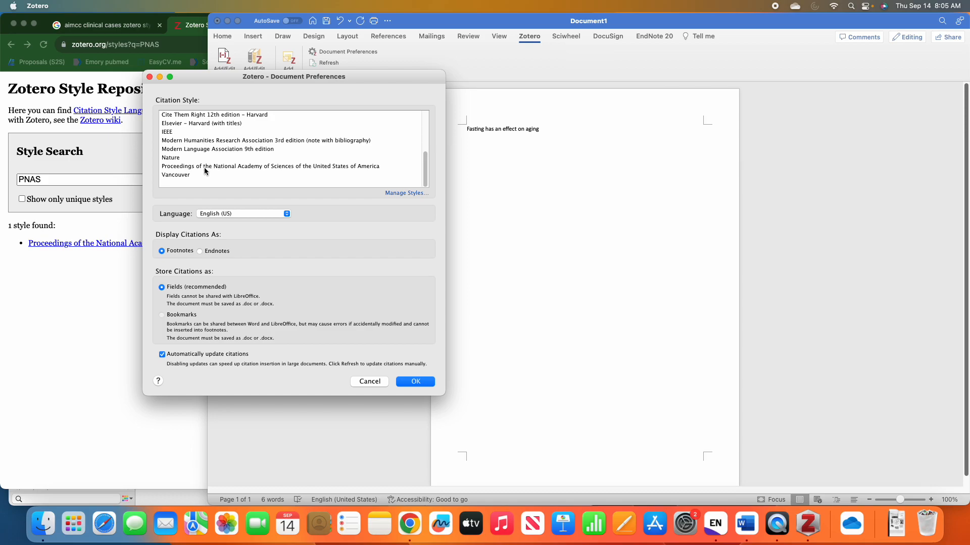
scroll(204, 164, up, 2)
scroll(283, 155, down, 2)
Open Manage Styles and approve access to view the installed PNAS style.
click(398, 194)
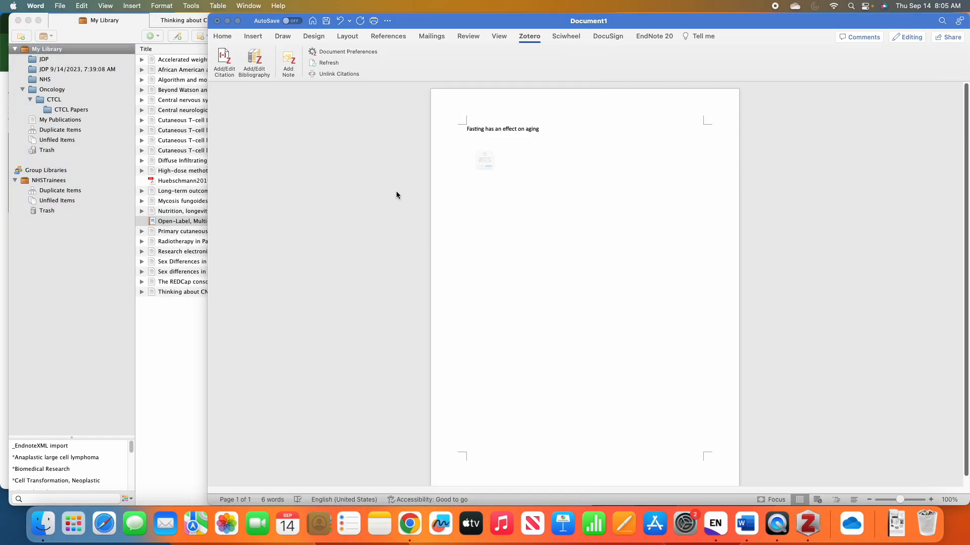
click(511, 212)
scroll(530, 214, down, 4)
scroll(531, 214, up, 4)
scroll(585, 237, down, 5)
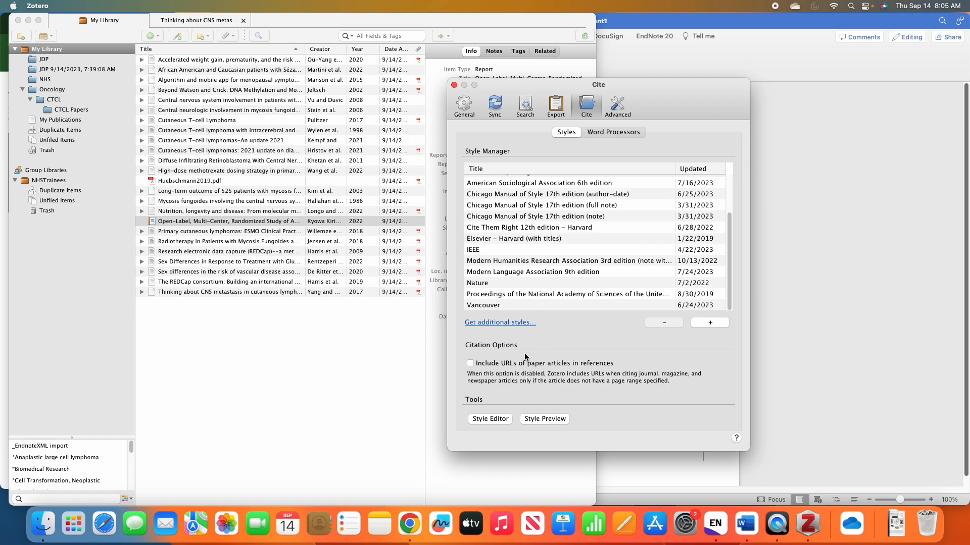
click(493, 285)
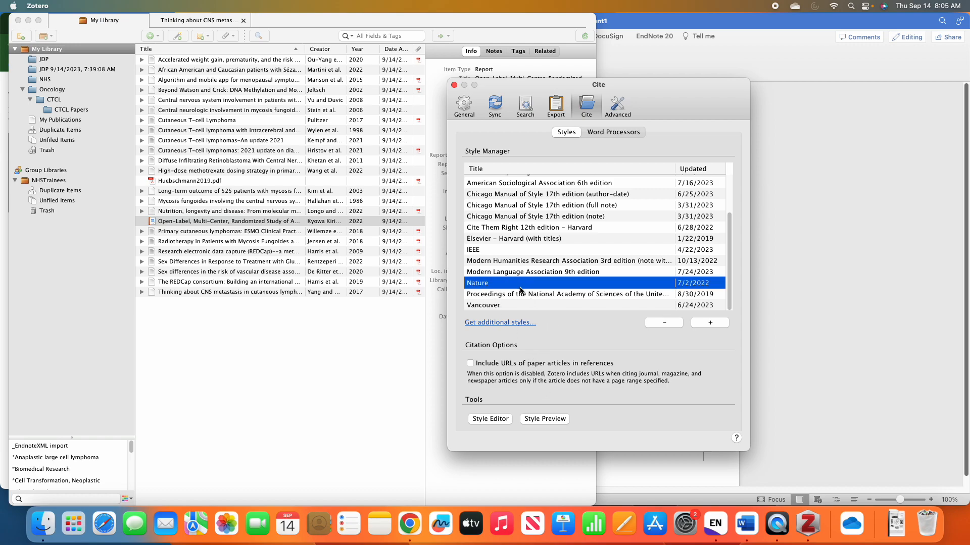
click(516, 306)
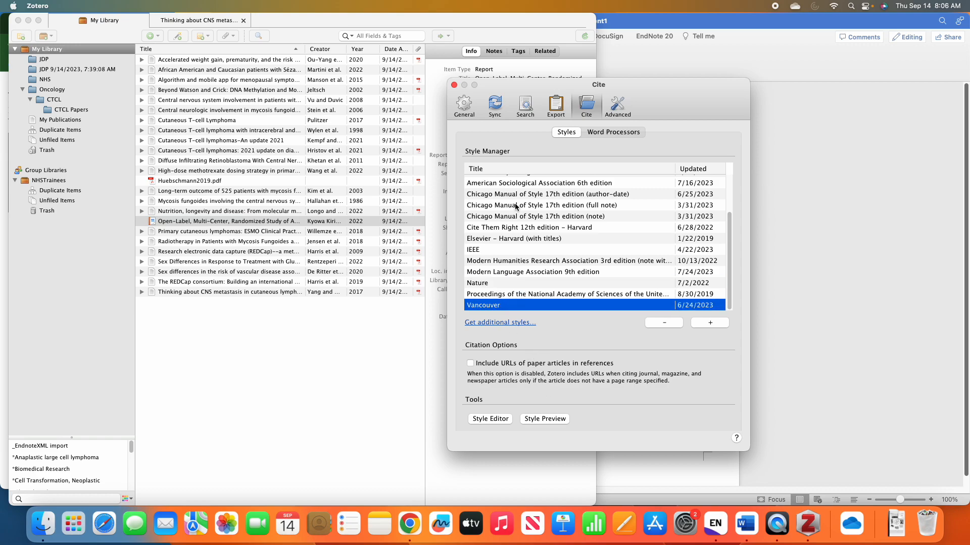
click(705, 321)
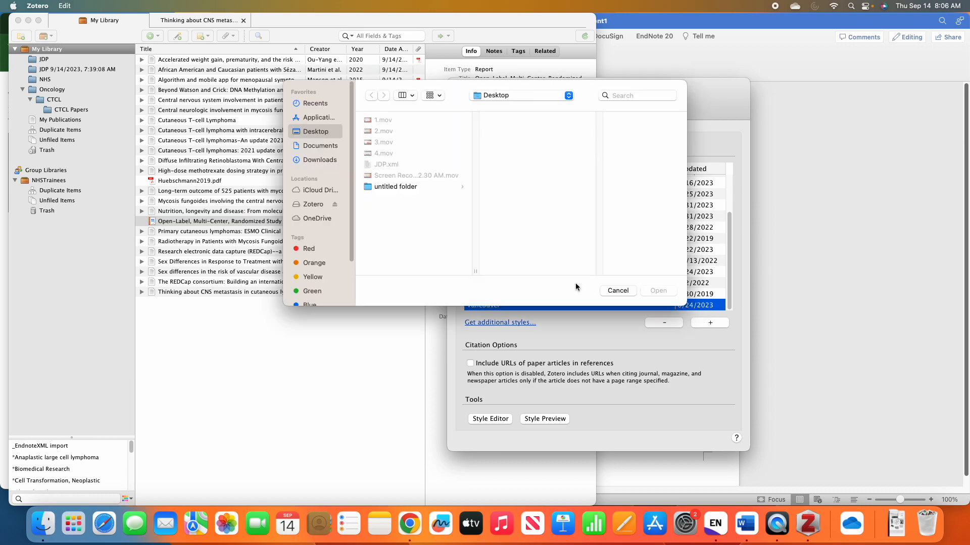
click(628, 291)
click(579, 250)
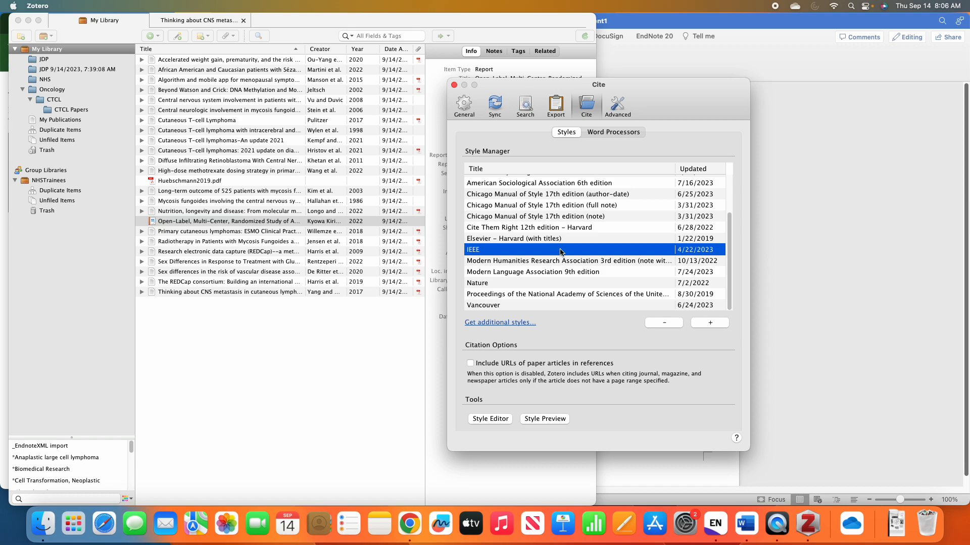
click(501, 322)
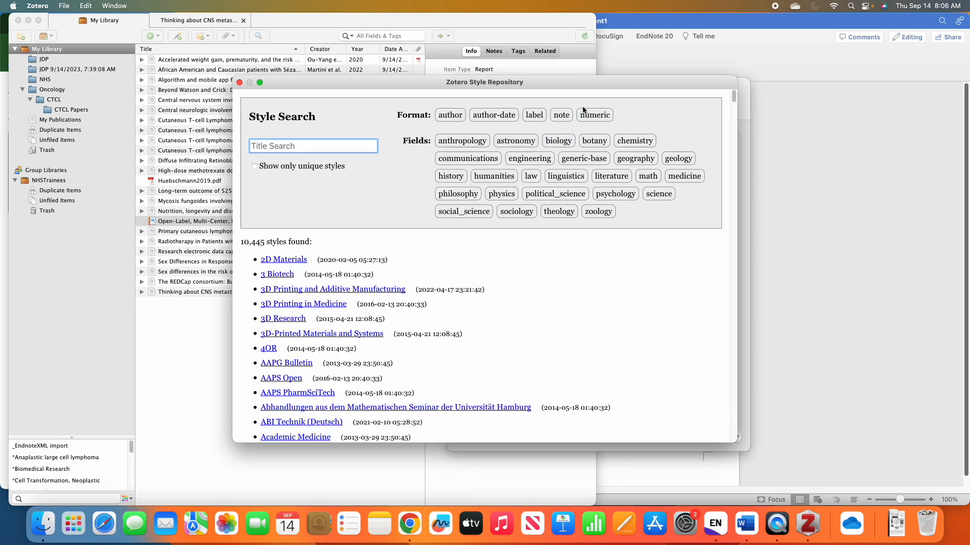
drag(556, 87, 455, 85)
drag(339, 87, 478, 99)
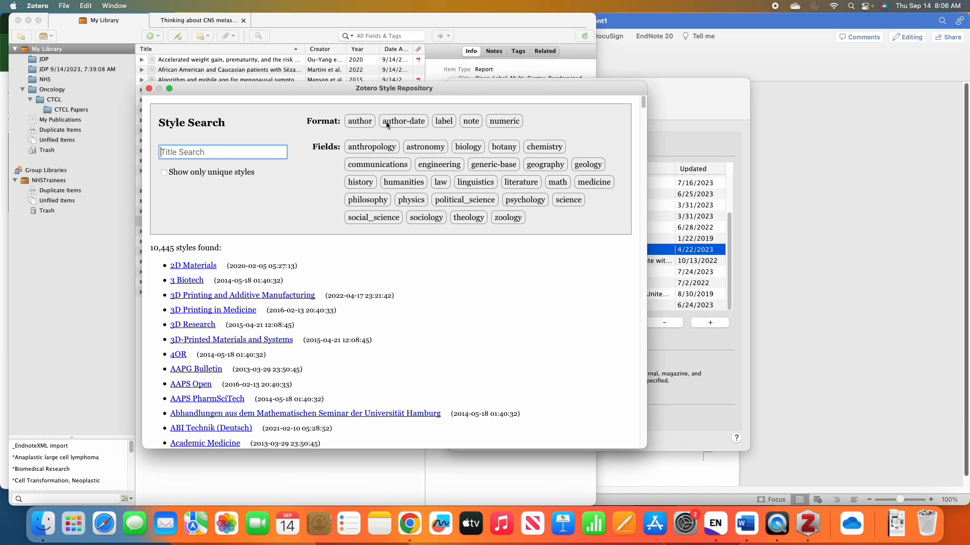
drag(252, 88, 237, 148)
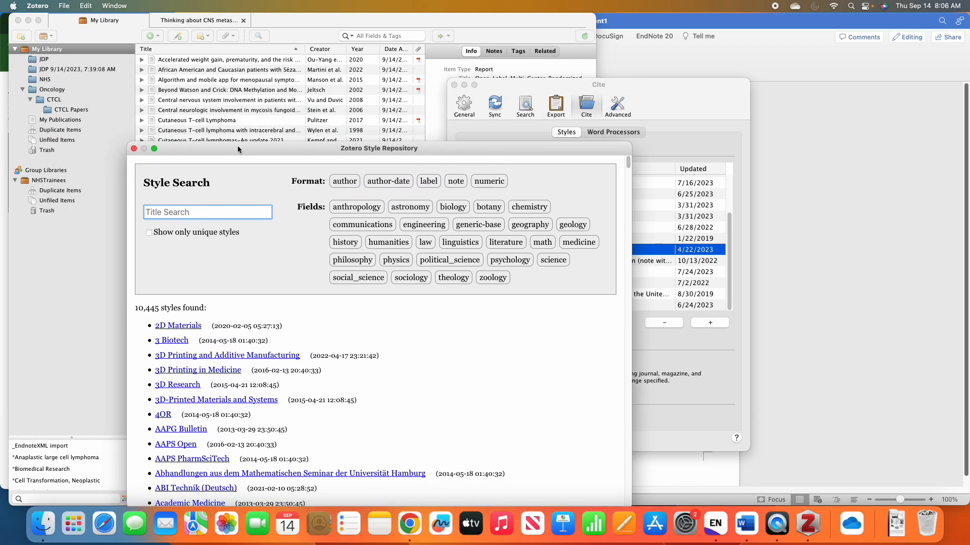
click(133, 149)
click(568, 272)
scroll(548, 275, up, 3)
scroll(539, 302, down, 2)
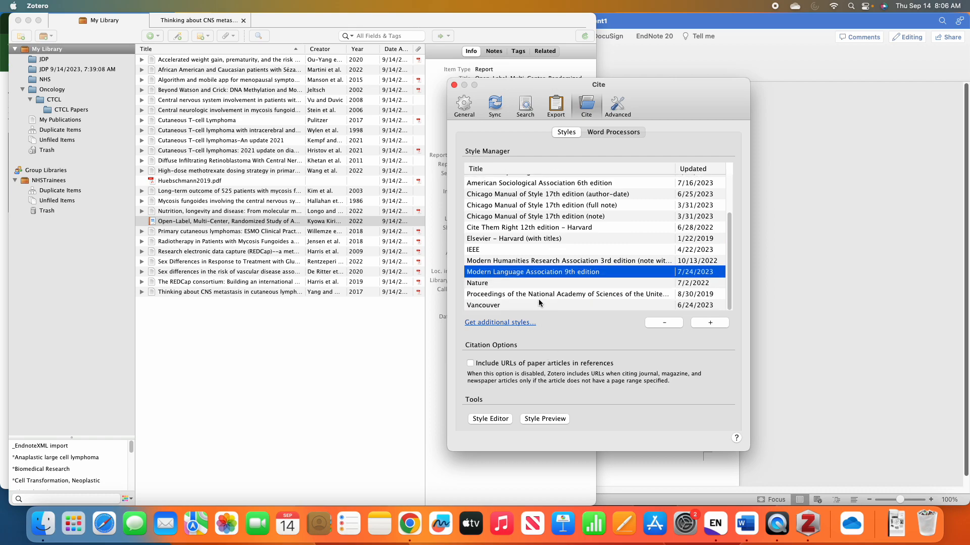
Open the Zotero Style Editor, look through the style code, then close it.
click(496, 420)
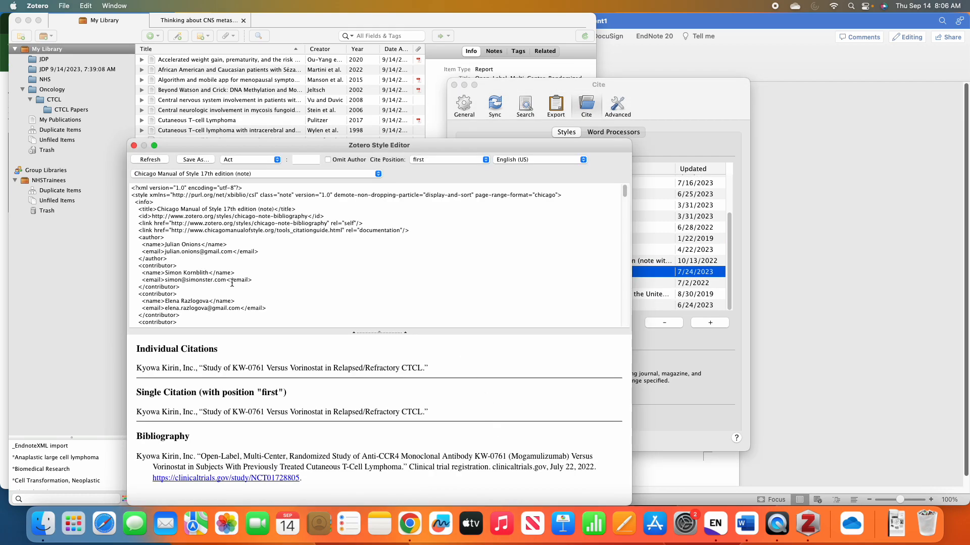
drag(487, 146, 427, 50)
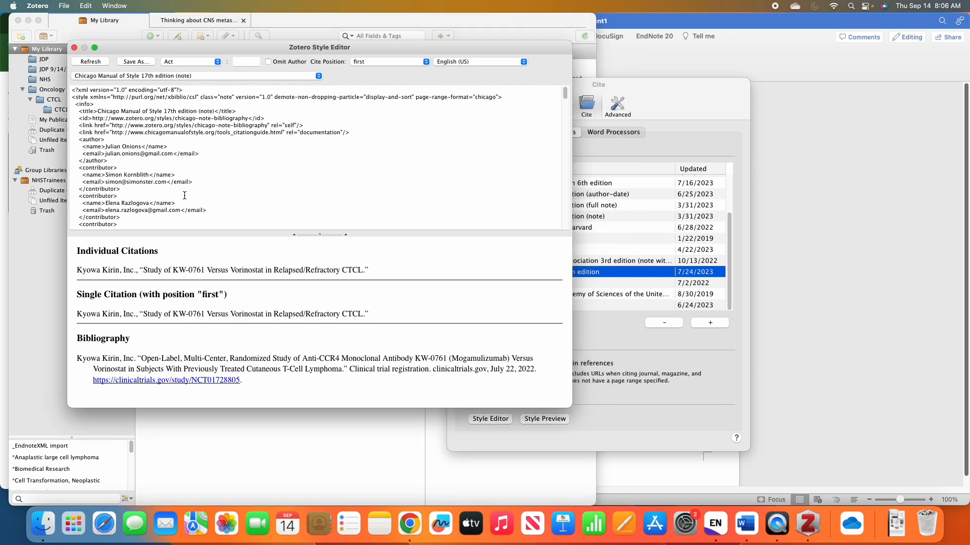
scroll(169, 193, down, 15)
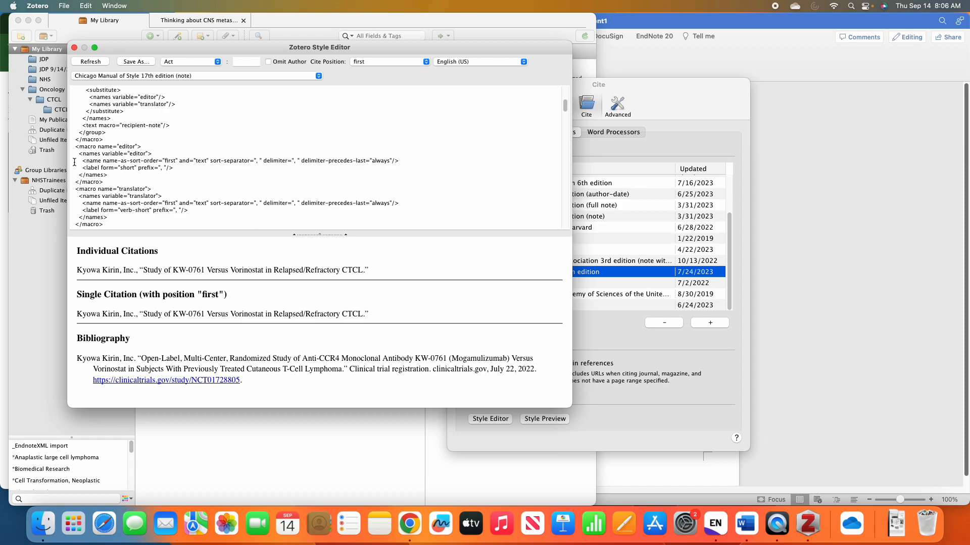
scroll(85, 158, up, 10)
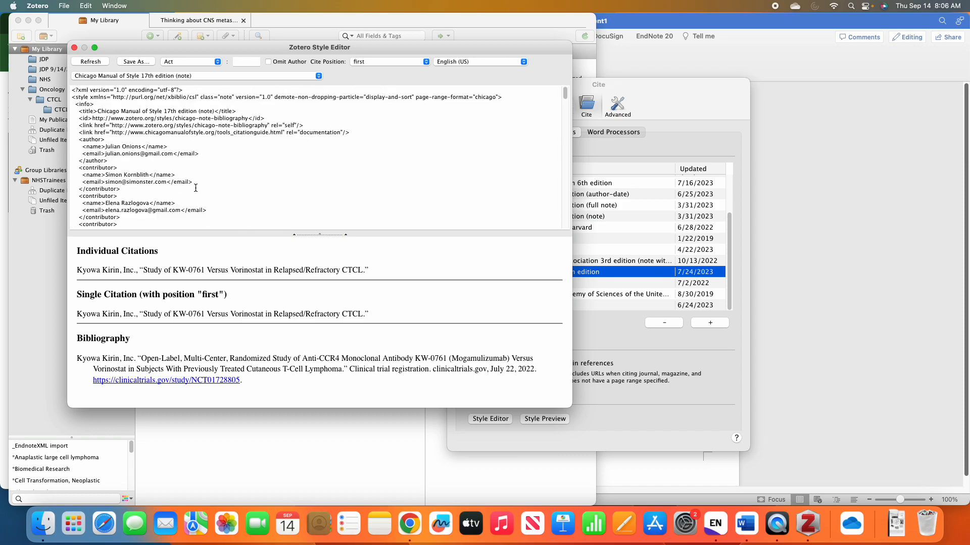
click(75, 47)
Check the Styles and Word Processors settings, close the Cite preferences, and return to Word.
click(545, 216)
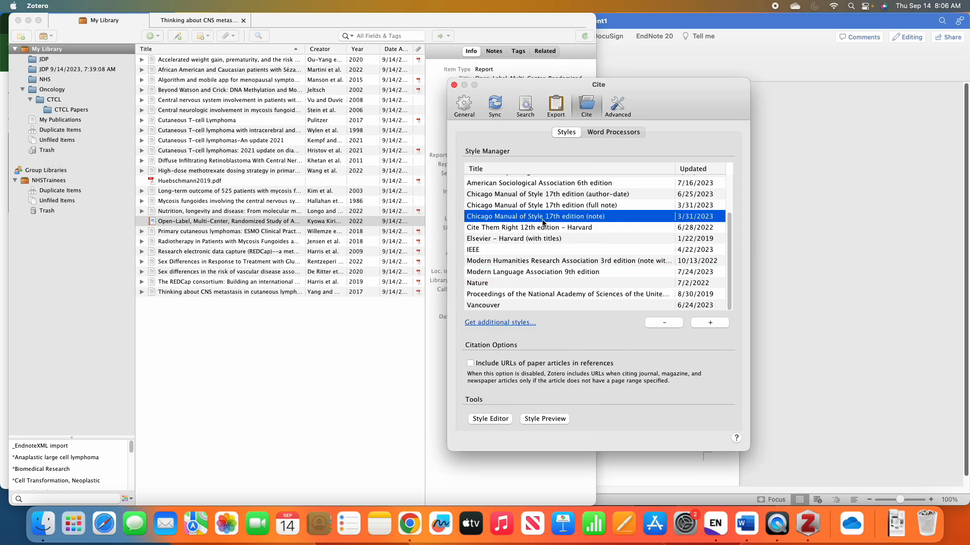
scroll(545, 221, up, 3)
click(610, 133)
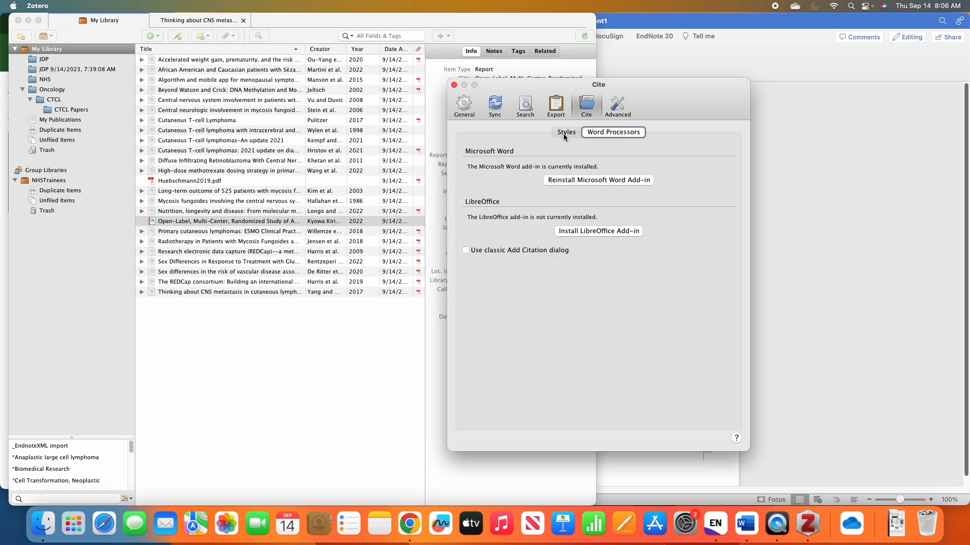
click(565, 133)
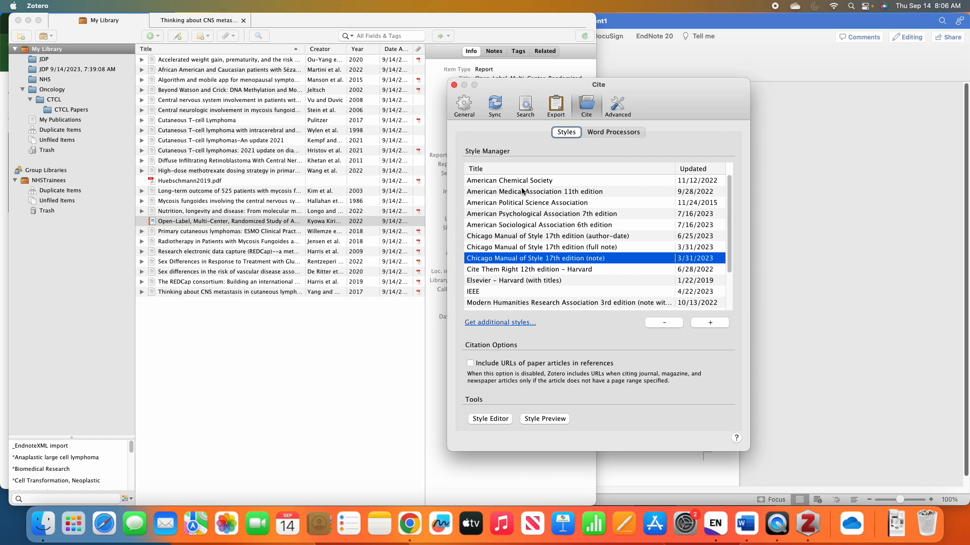
scroll(521, 195, down, 3)
scroll(520, 199, up, 3)
drag(536, 93, 432, 105)
click(349, 104)
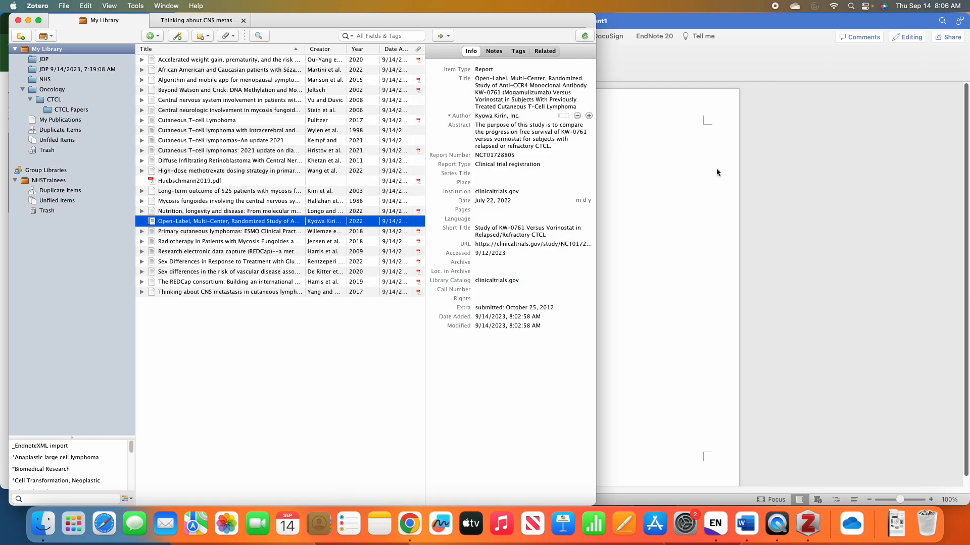
click(716, 168)
Set the document citation style to Proceedings of the National Academy of Sciences.
click(227, 59)
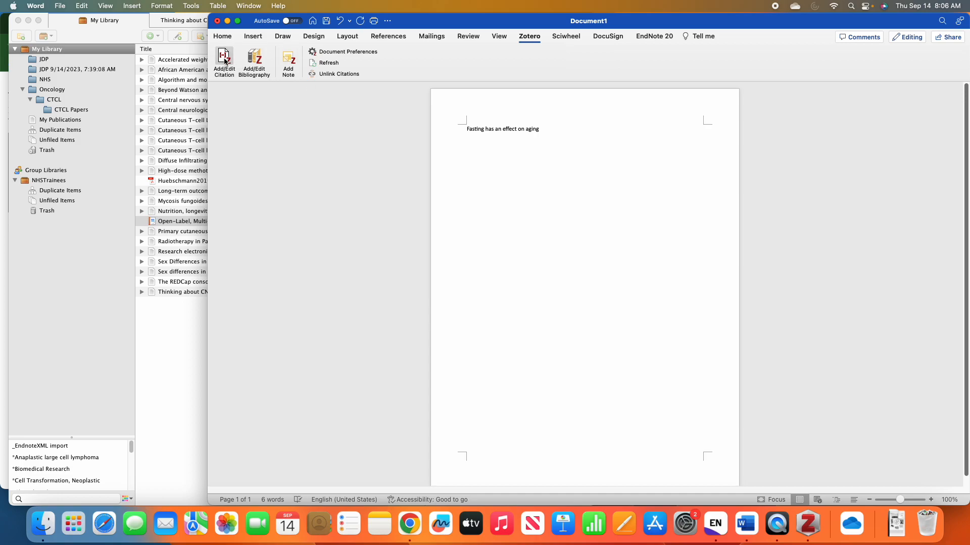
scroll(243, 175, down, 1)
scroll(242, 174, down, 2)
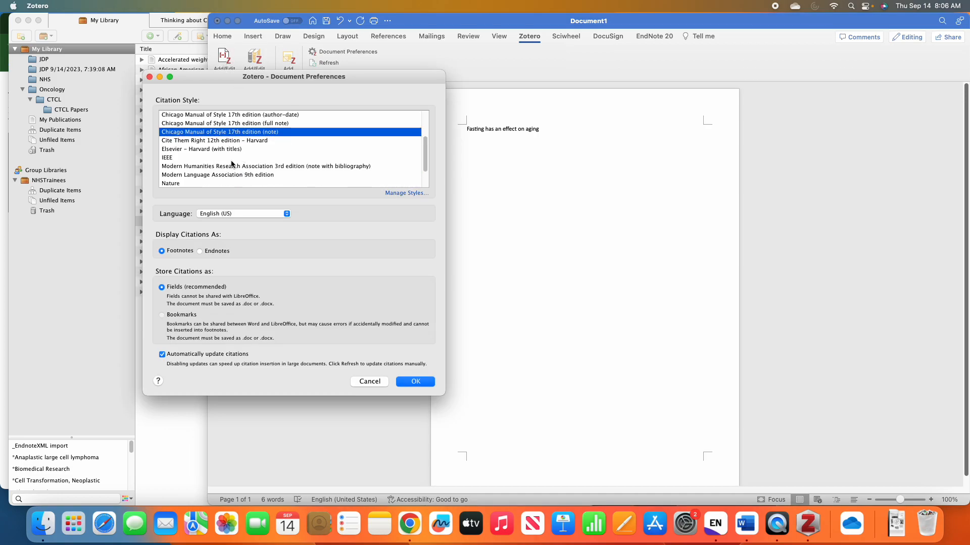
scroll(220, 160, down, 2)
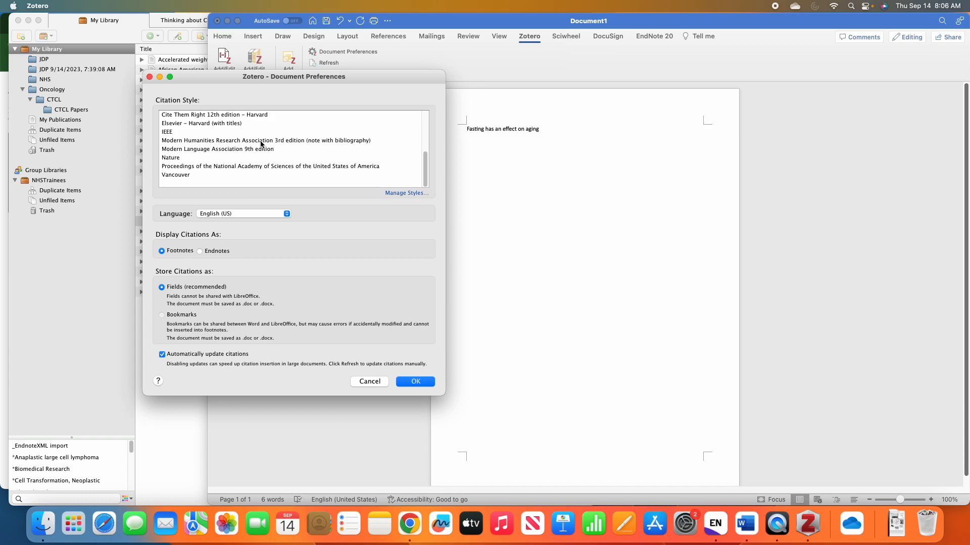
click(250, 167)
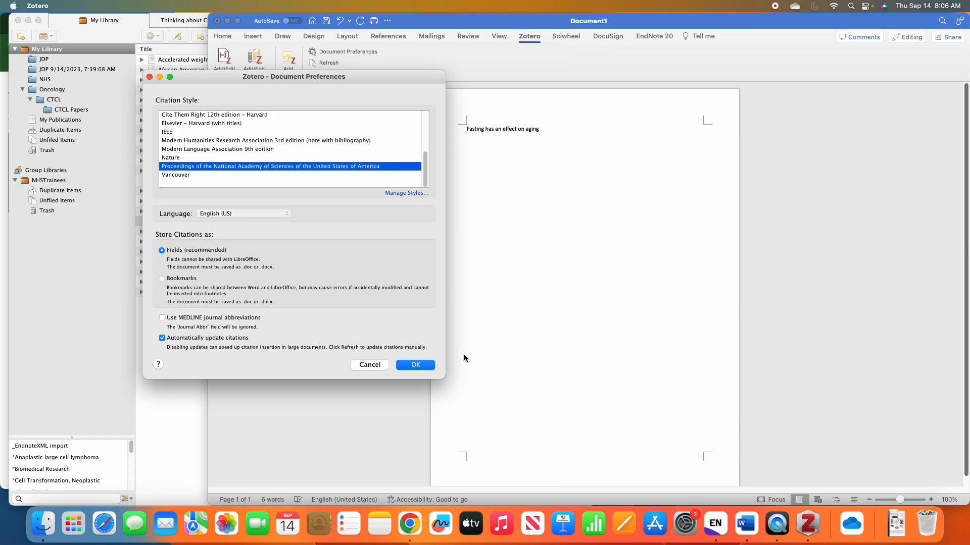
click(416, 365)
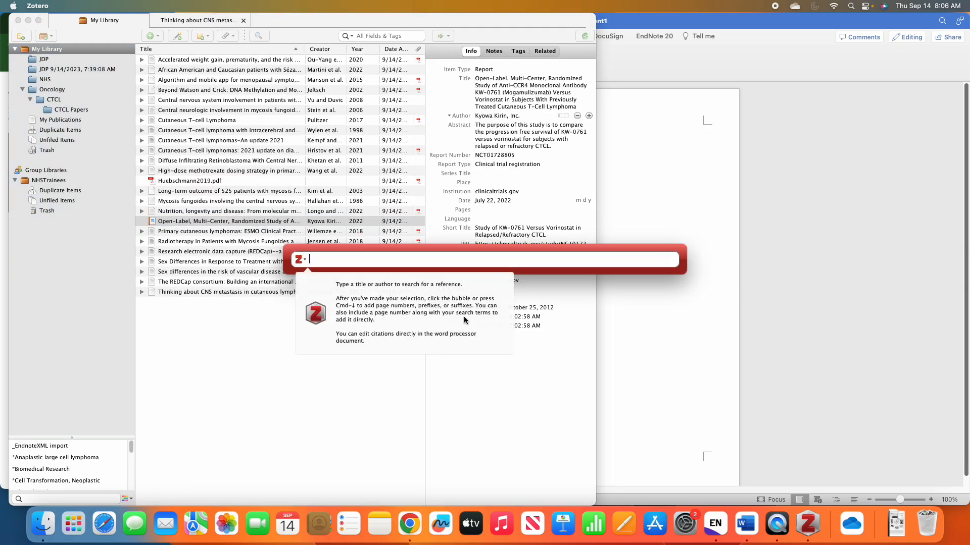
Cite the 'ander' nutrition-longevity and 'longo' fasting-mimicking diet papers as (1, 2), then add a new line.
text(ander)
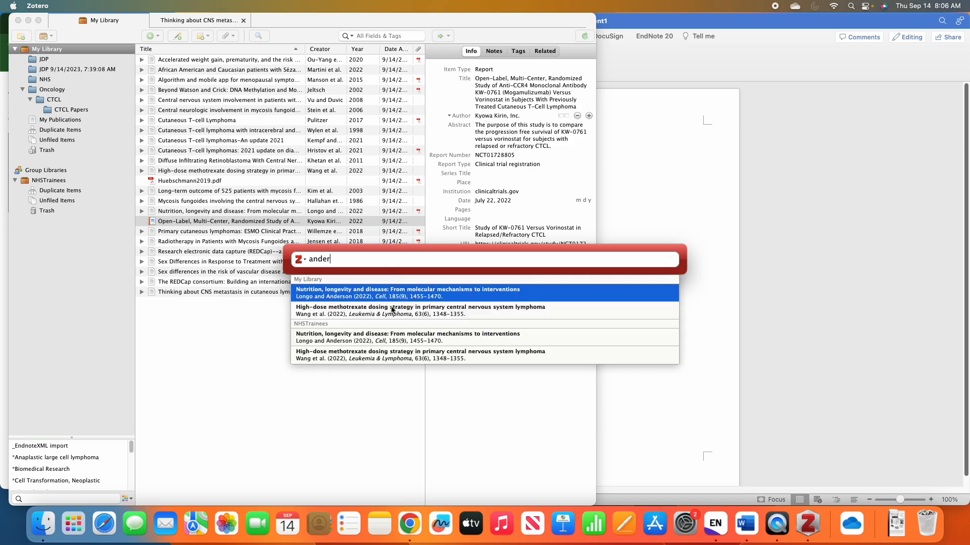
click(356, 292)
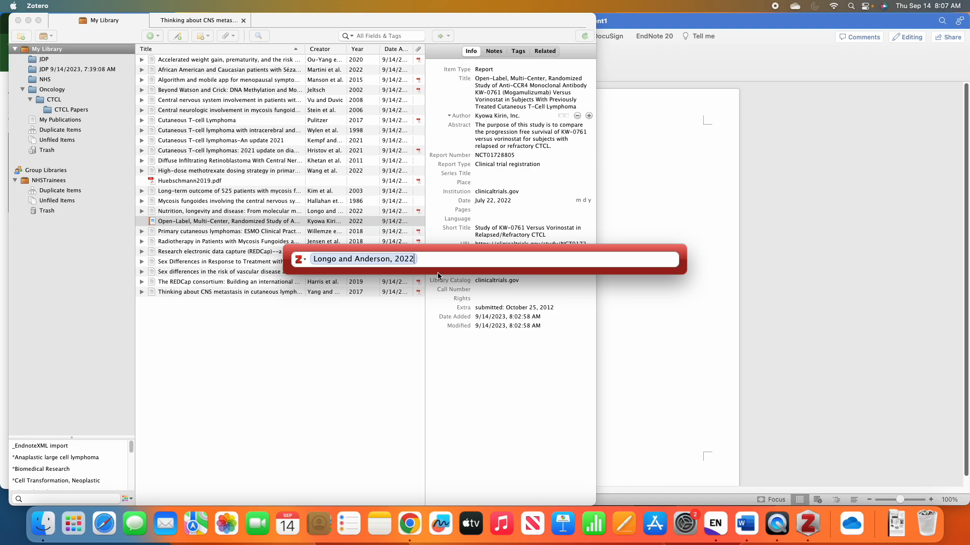
text(longo)
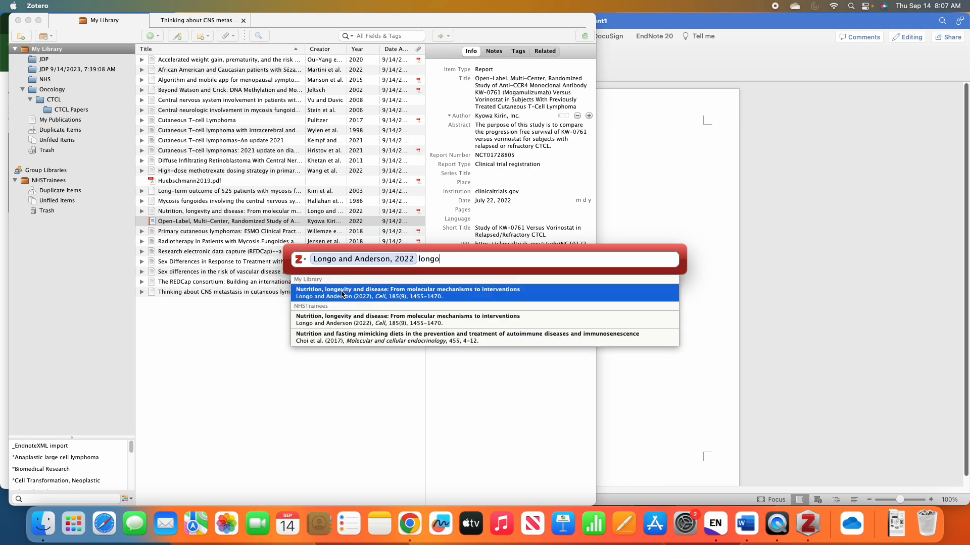
click(340, 339)
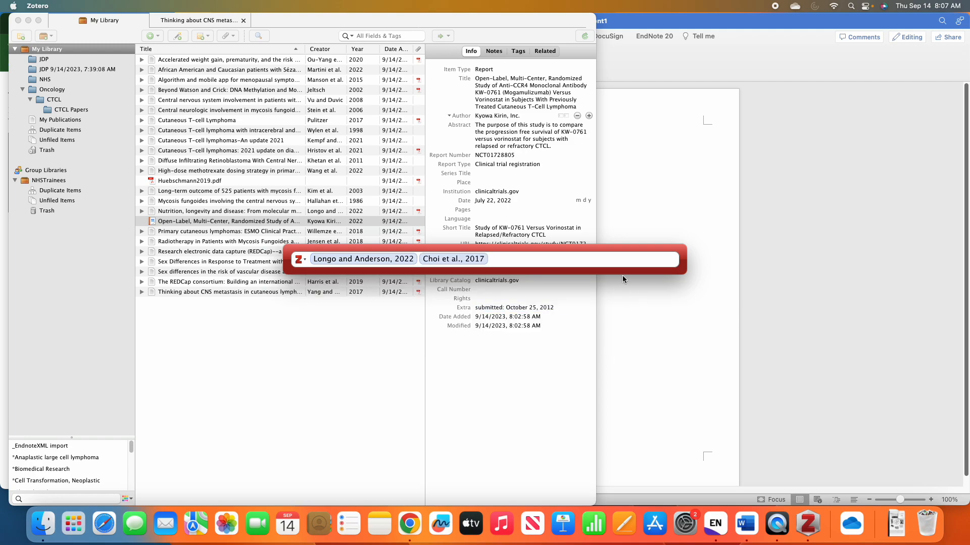
key(Return)
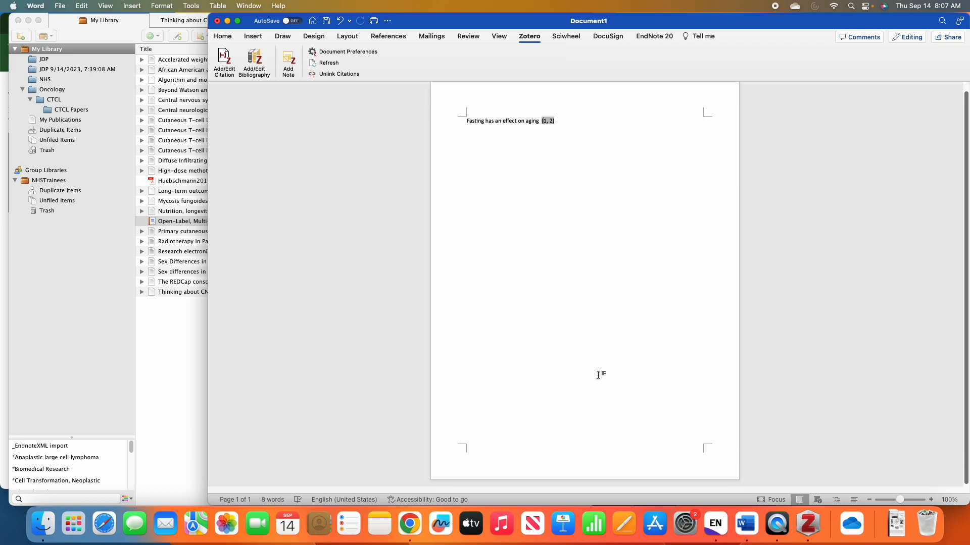
key(Return)
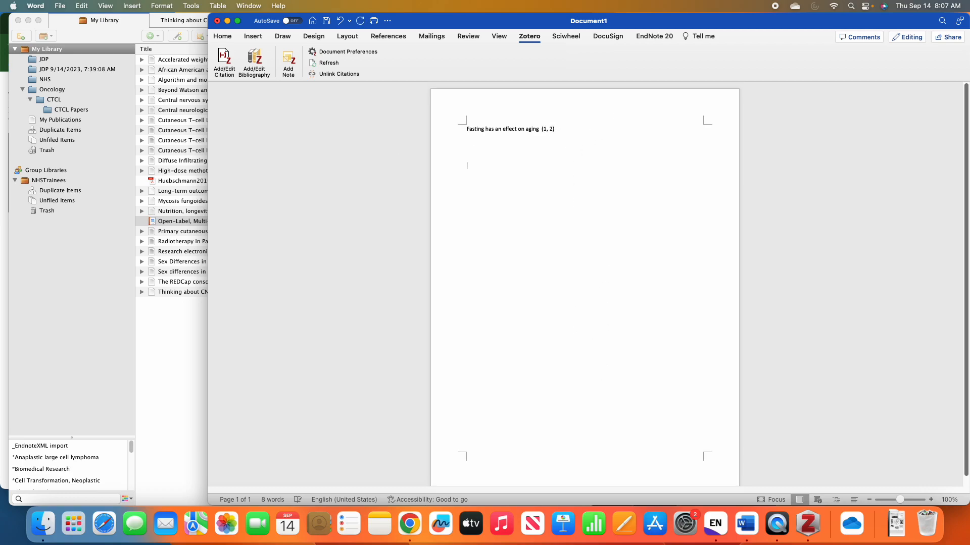
Insert the Zotero bibliography on the new line below the sentence.
click(255, 67)
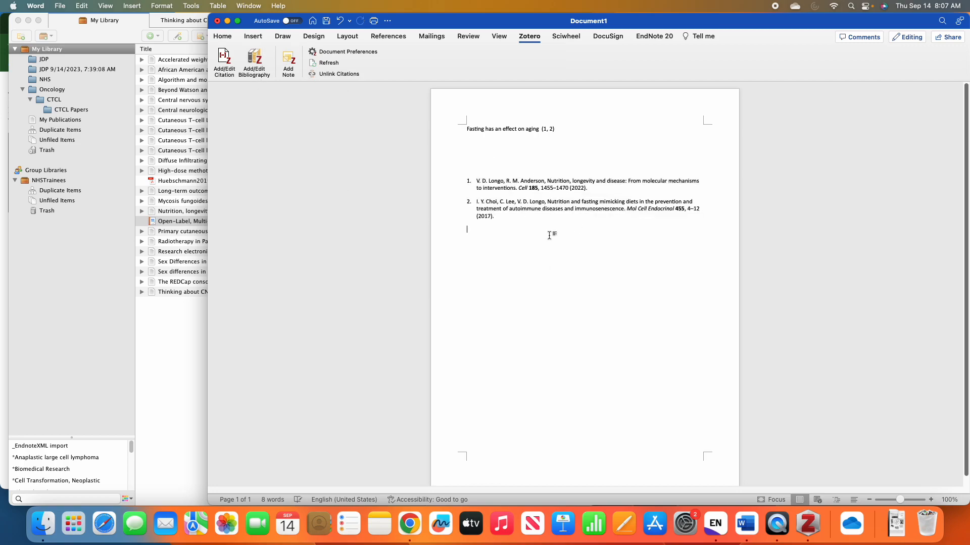
drag(543, 228, 421, 150)
click(517, 276)
Edit the (1, 2) citation to add the 'ctcl' KW-0761 clinical trial, making it (1–3).
click(547, 127)
click(543, 132)
click(544, 129)
click(224, 66)
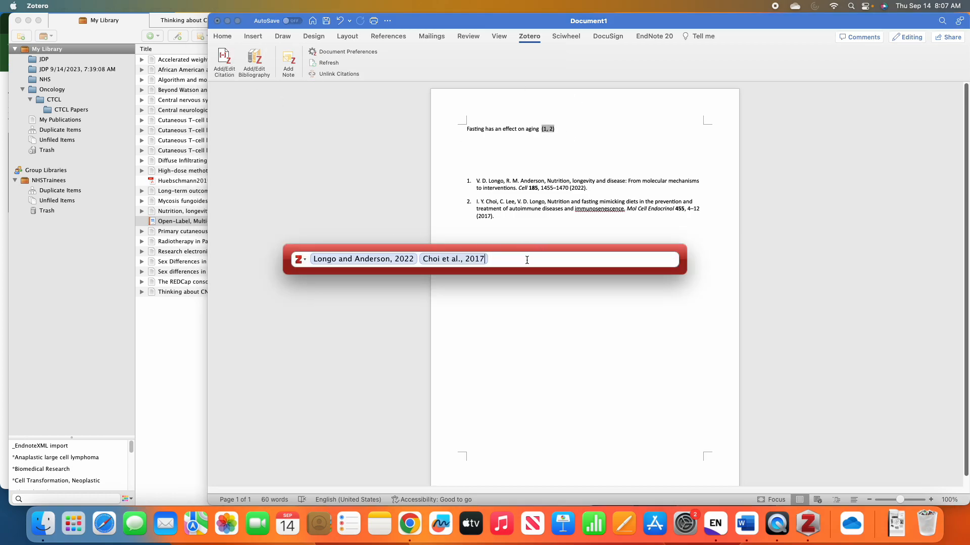
text(ctcl)
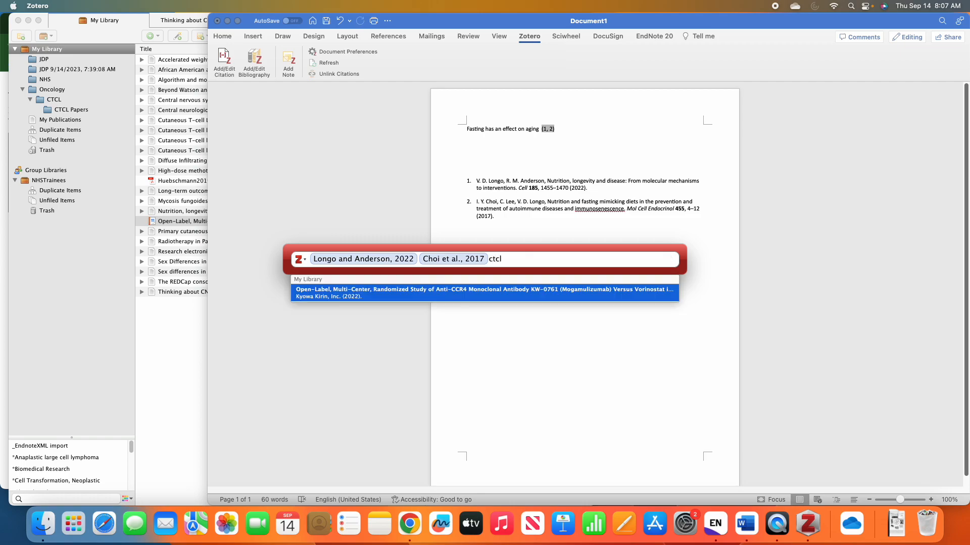
click(498, 294)
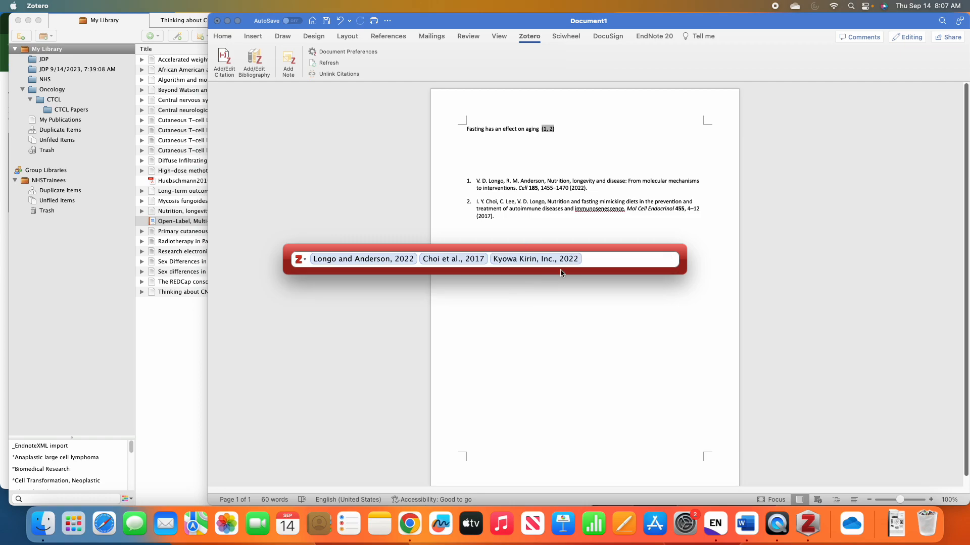
key(Return)
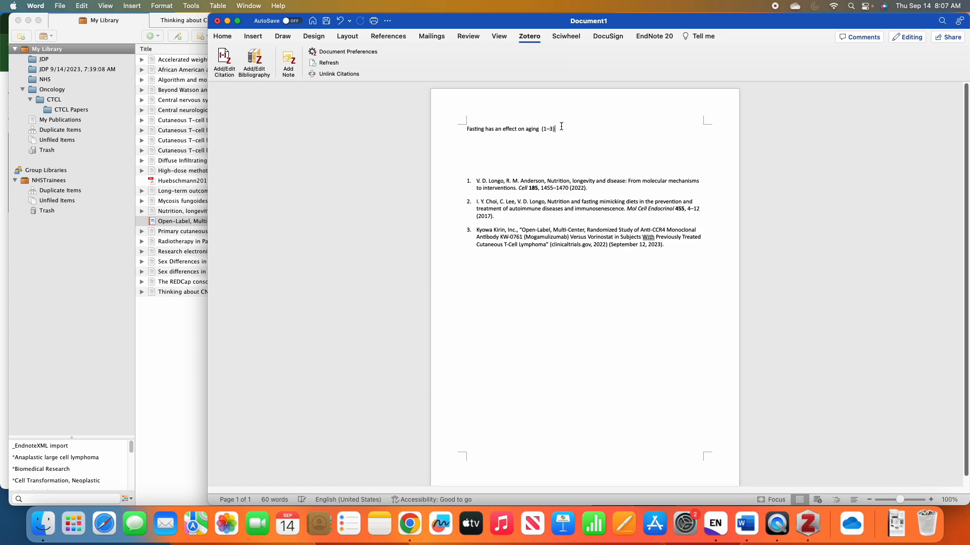
Select the (1–3) citation and reopen Zotero's Document Preferences.
click(570, 135)
click(574, 130)
drag(563, 129, 456, 131)
click(542, 151)
click(549, 127)
click(350, 51)
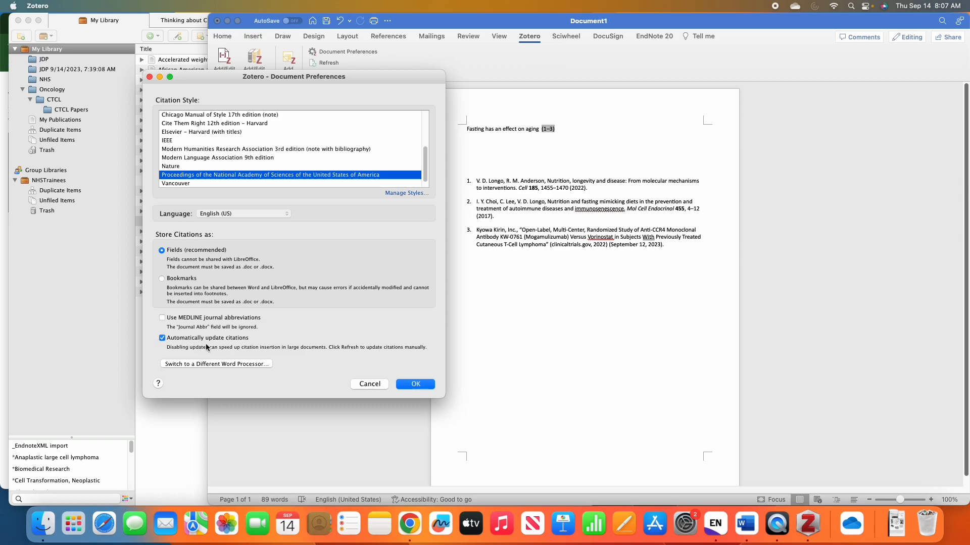
Confirm Document Preferences unchanged and place the caret below the three-entry bibliography.
click(410, 386)
click(686, 328)
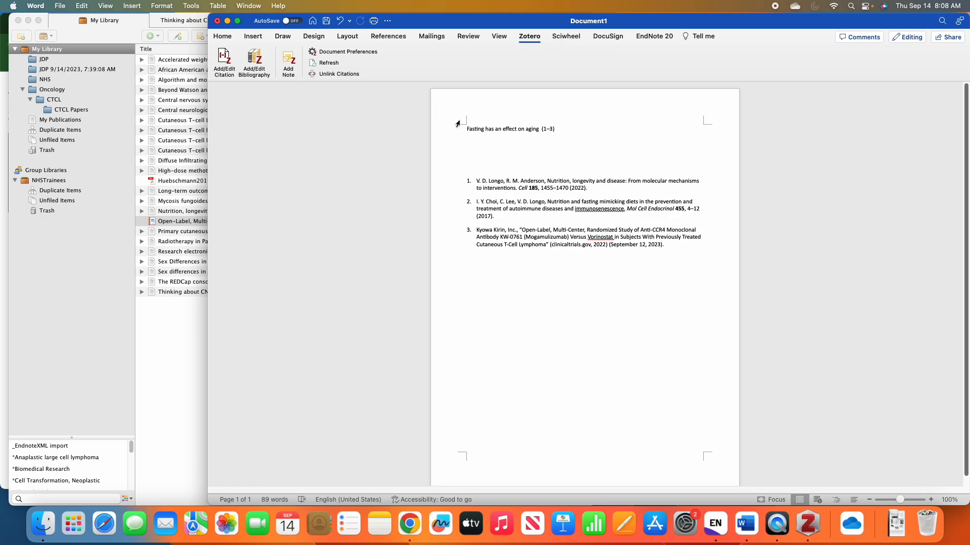
click(263, 65)
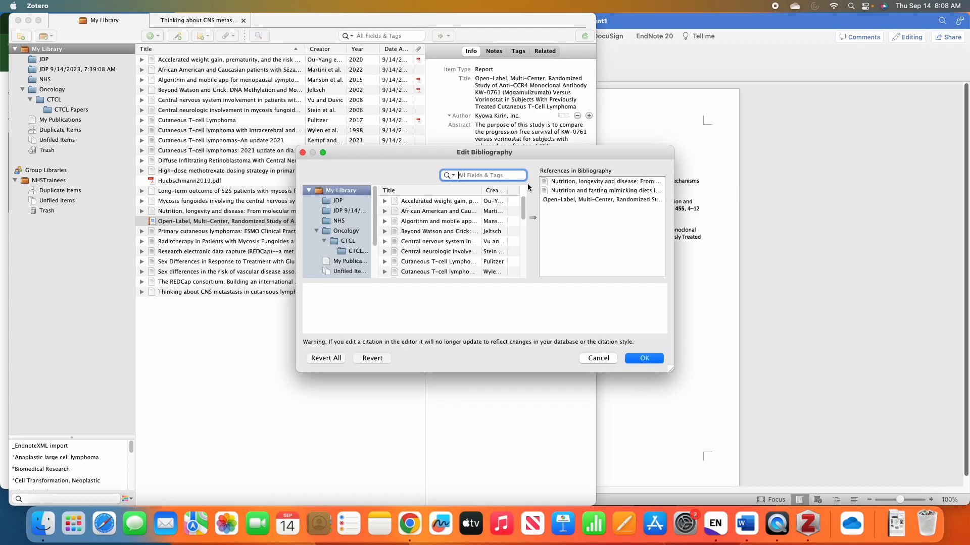
drag(297, 147, 62, 16)
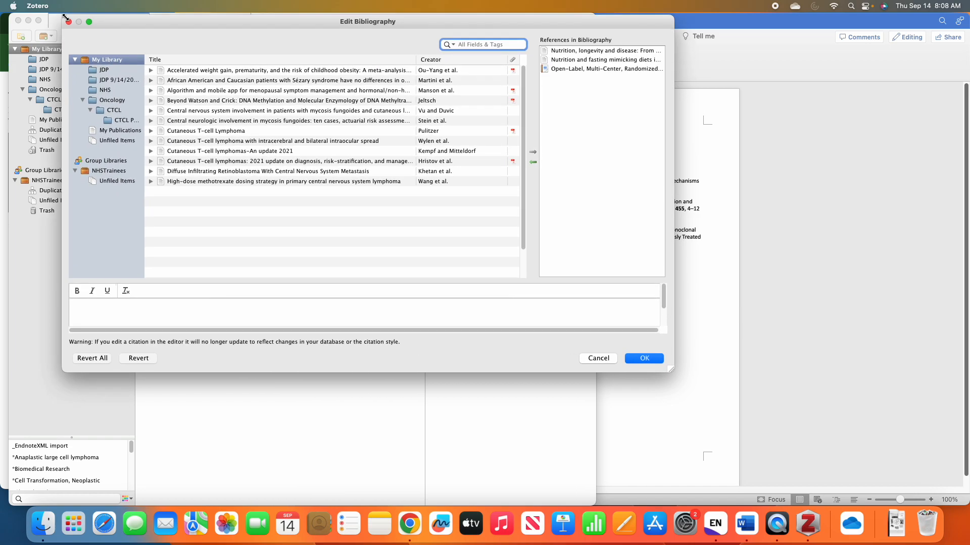
click(114, 79)
click(123, 180)
click(122, 141)
click(121, 122)
click(120, 131)
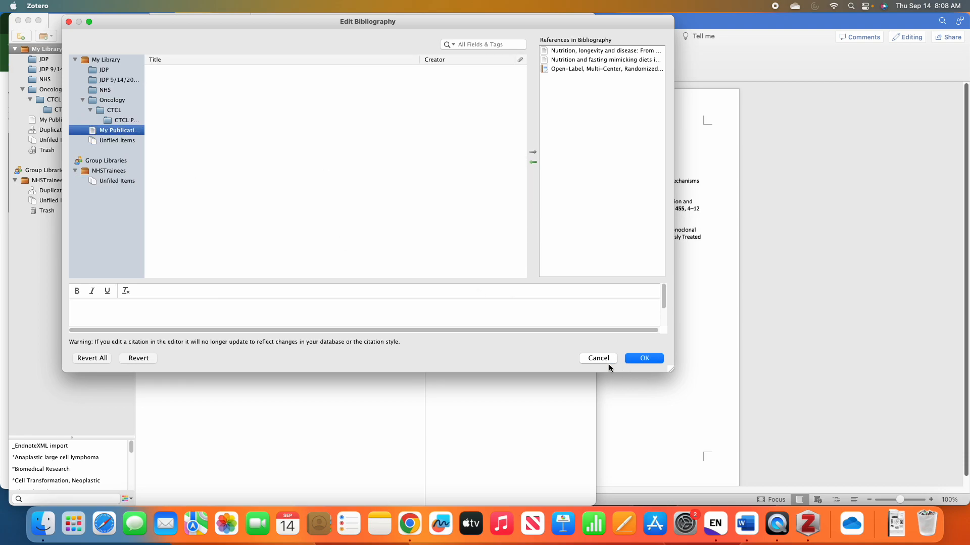
click(582, 358)
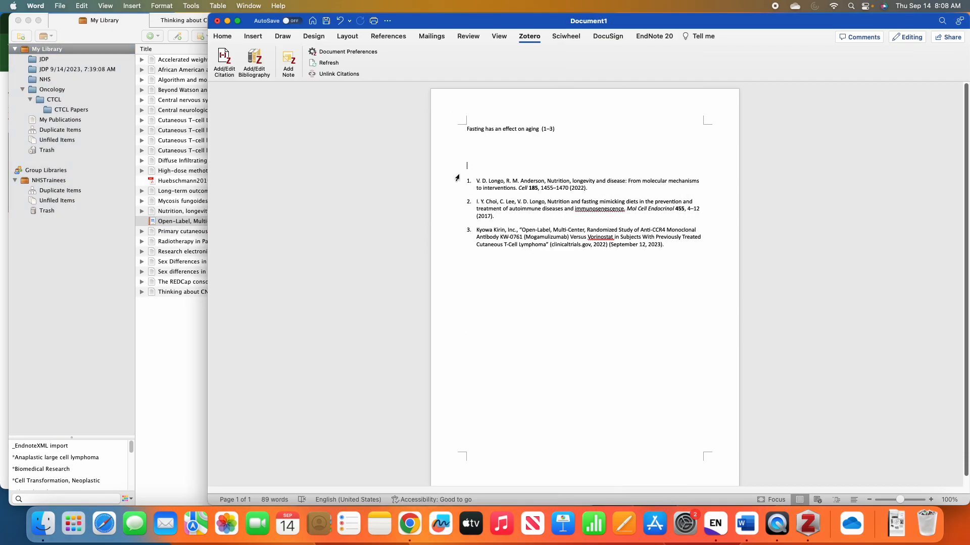
click(551, 148)
Search Google in Chrome for 'cns oncology citation style'.
click(410, 526)
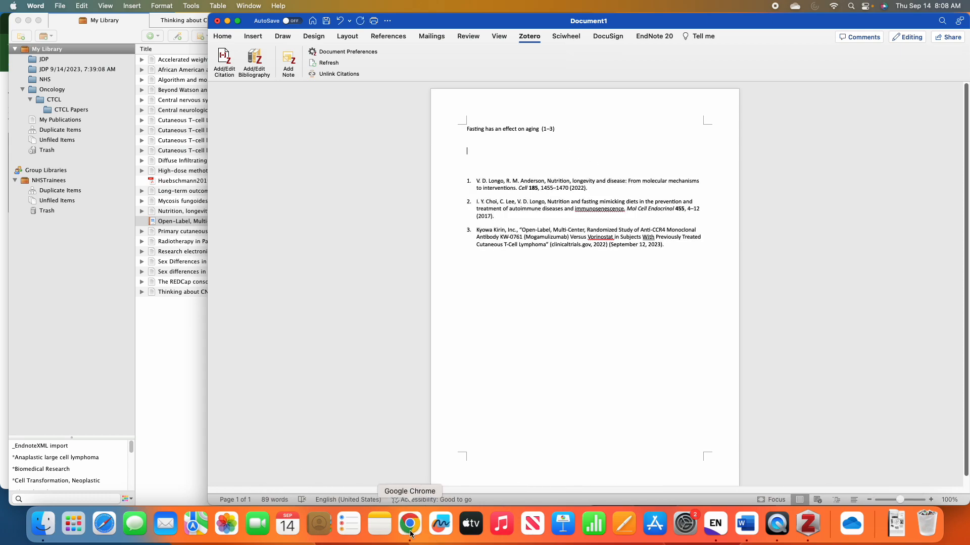
click(239, 44)
text(cns op)
key(BackSpace)
text(ncology)
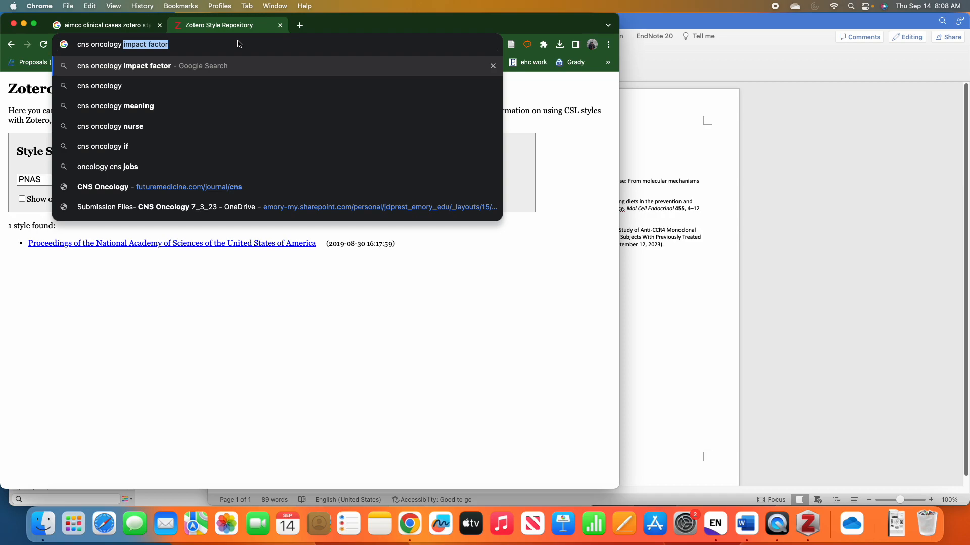
text(ci)
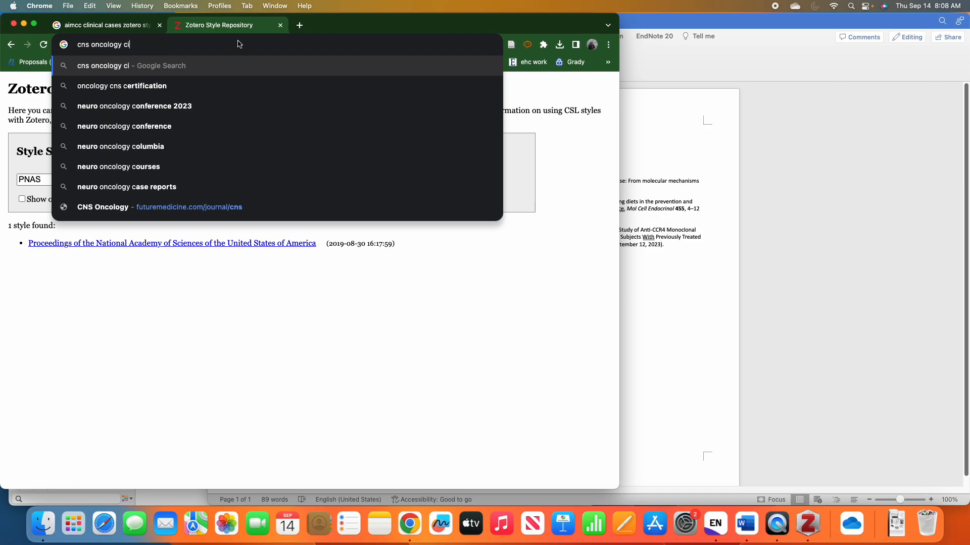
text(tation style)
key(Return)
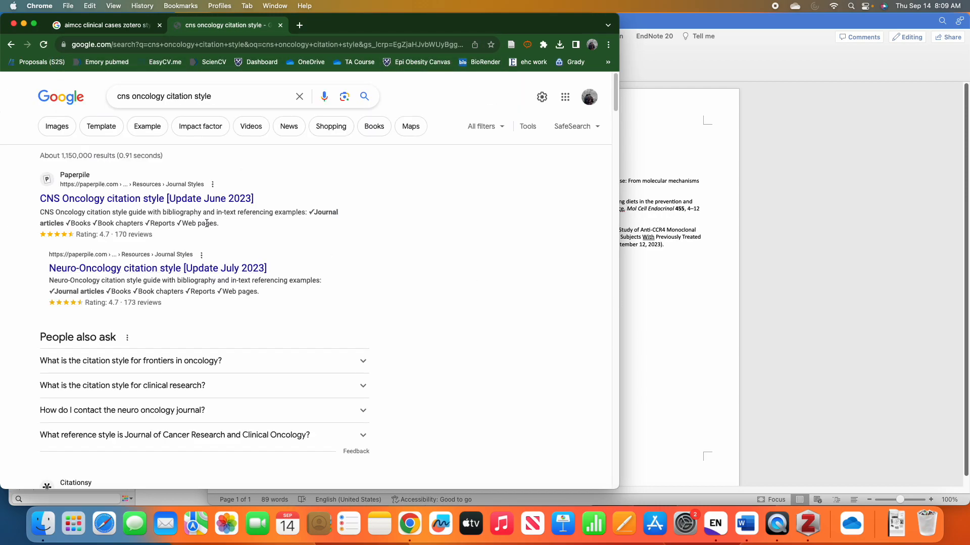
Open the CNS Oncology journal's website from the results, then start a new blank tab.
scroll(322, 366, down, 3)
scroll(355, 383, down, 3)
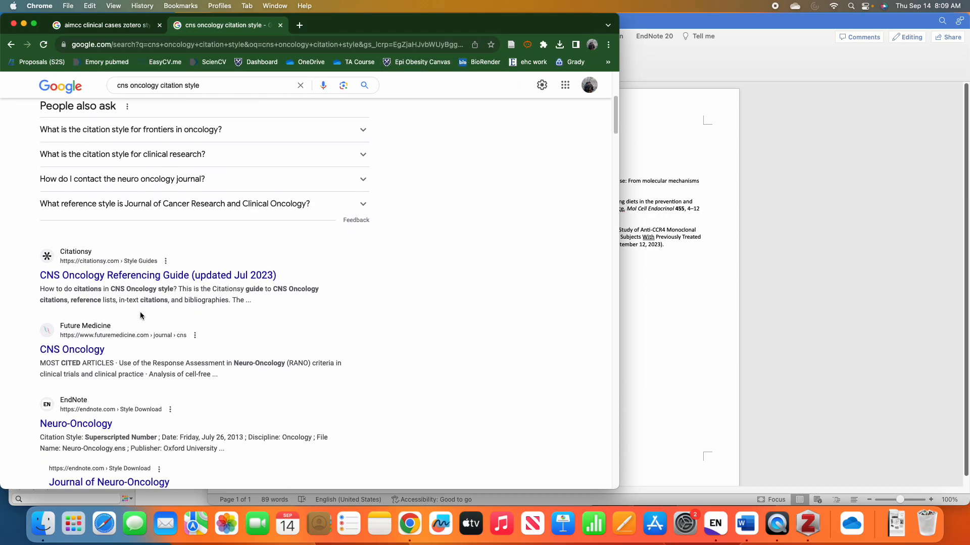
scroll(341, 442, up, 5)
scroll(232, 305, down, 8)
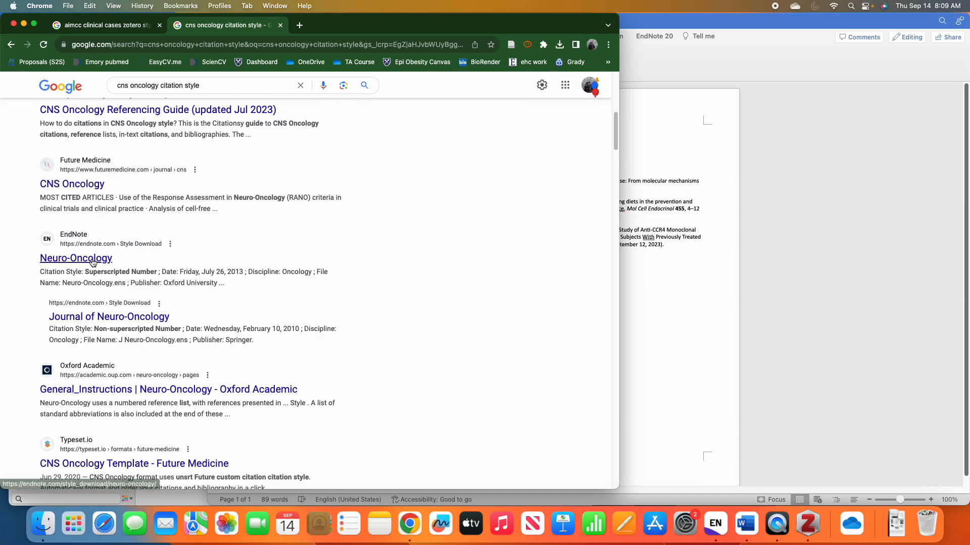
scroll(244, 260, down, 1)
scroll(212, 261, up, 1)
click(70, 185)
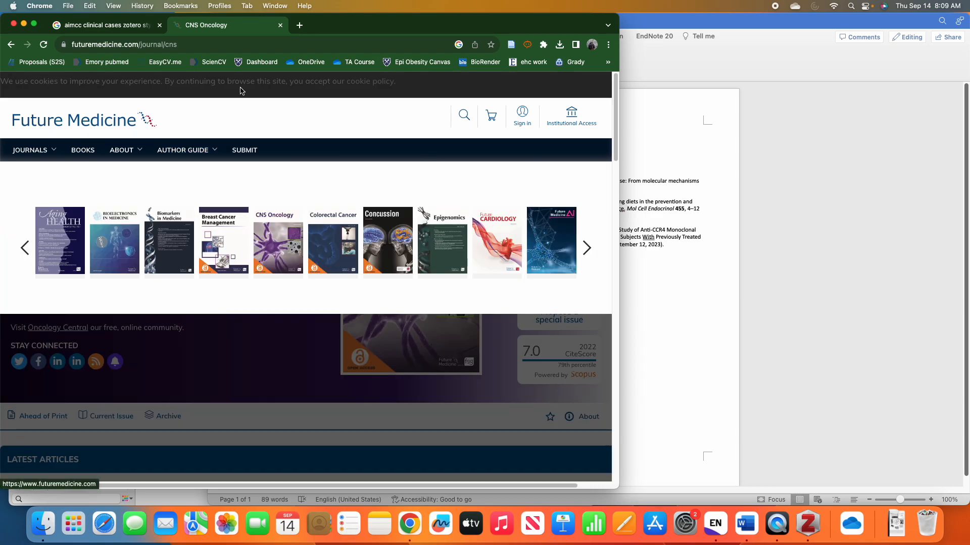
click(299, 25)
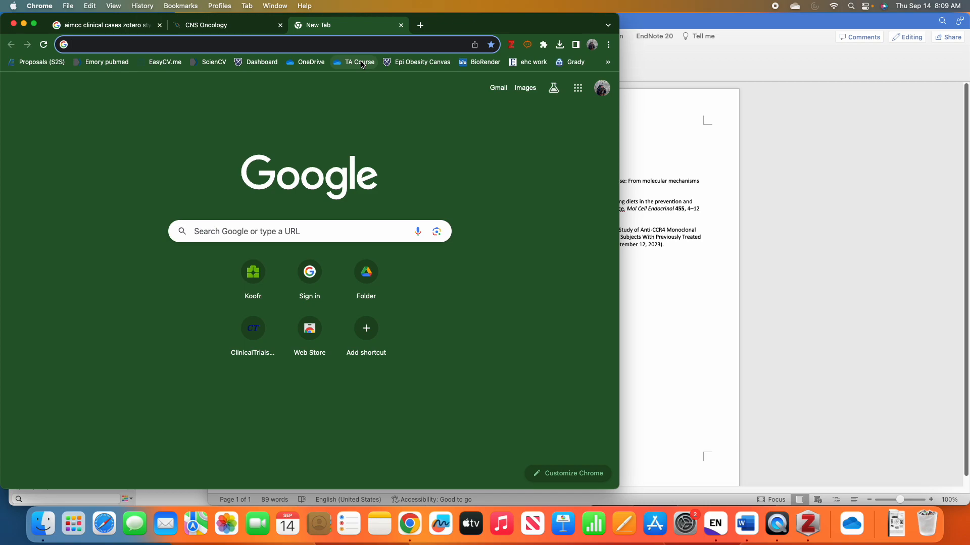
Search for 'future medicine citation style'.
text(future medicine )
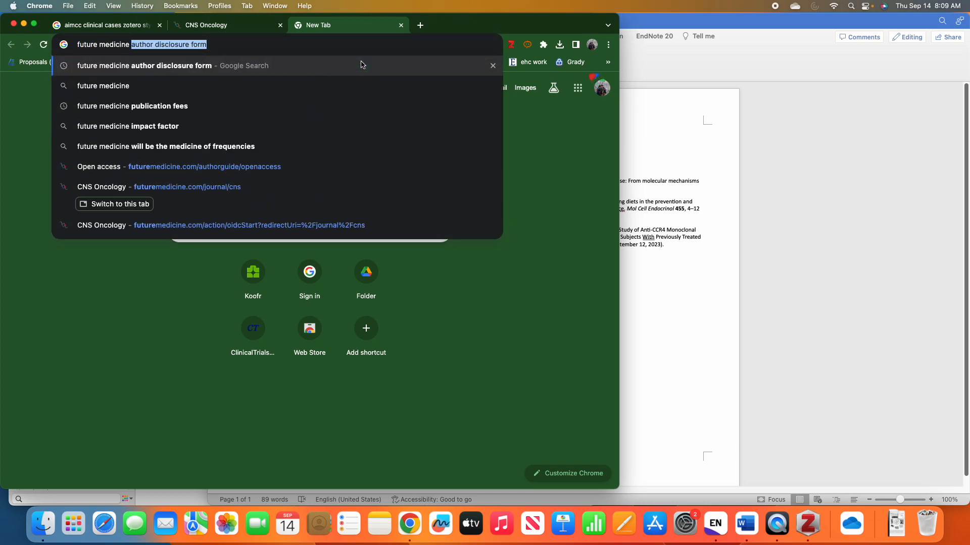
text(citation styy)
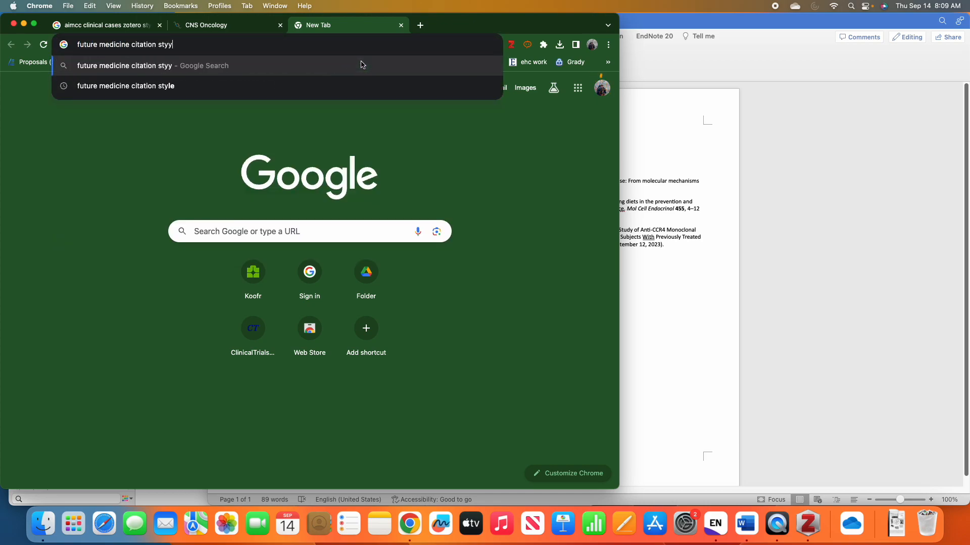
key(BackSpace)
text(le)
key(Return)
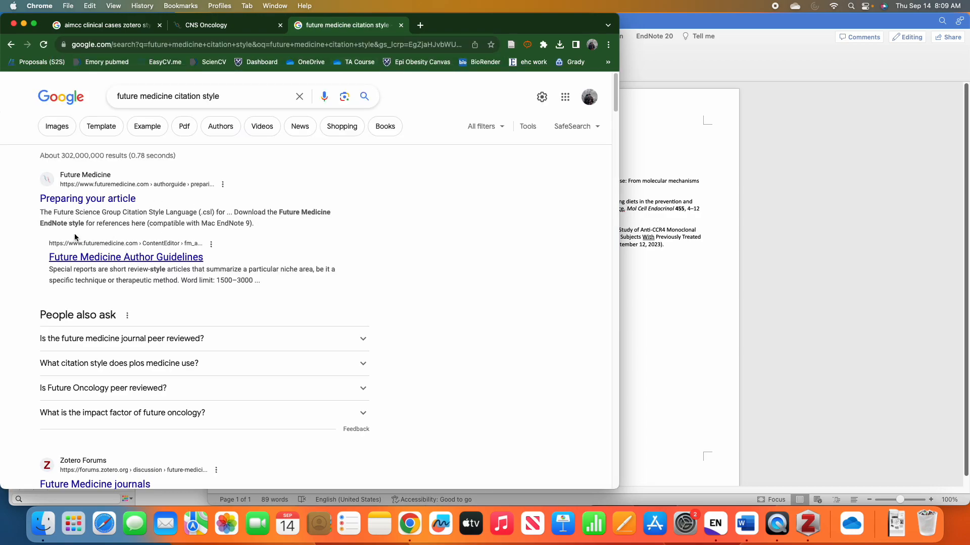
Read the forum thread on Future Medicine journals' bibliography requirements, then go back to the results.
scroll(194, 399, down, 3)
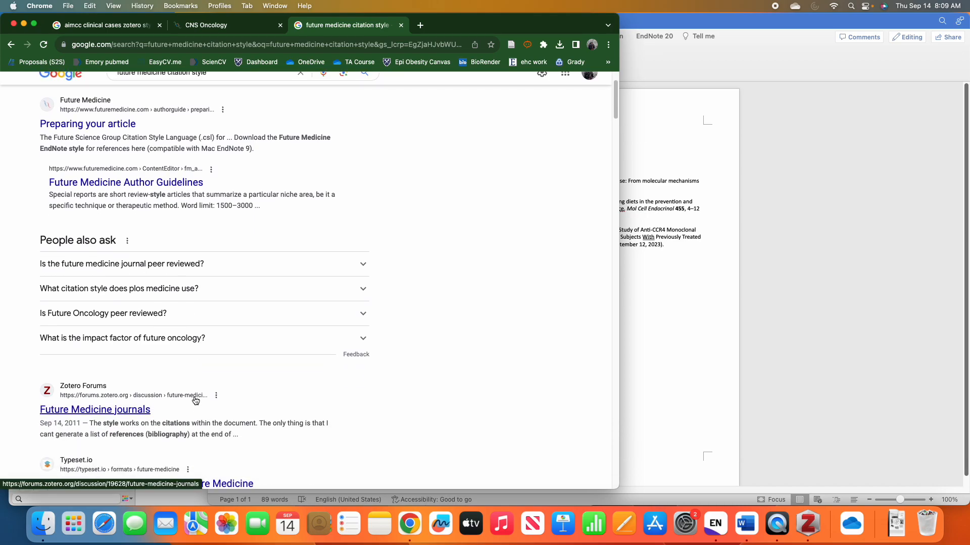
scroll(468, 401, down, 1)
click(91, 389)
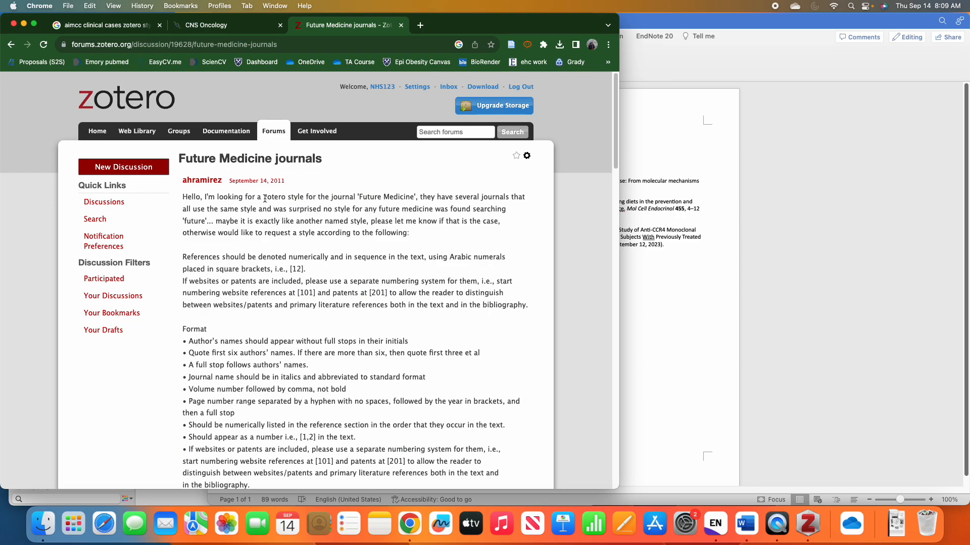
scroll(329, 312, down, 10)
scroll(340, 389, down, 3)
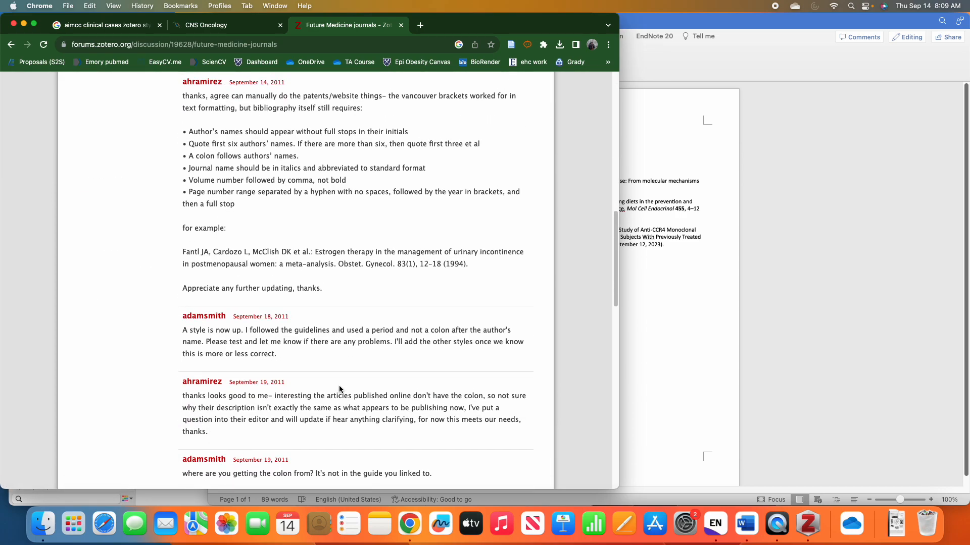
drag(317, 350, 176, 294)
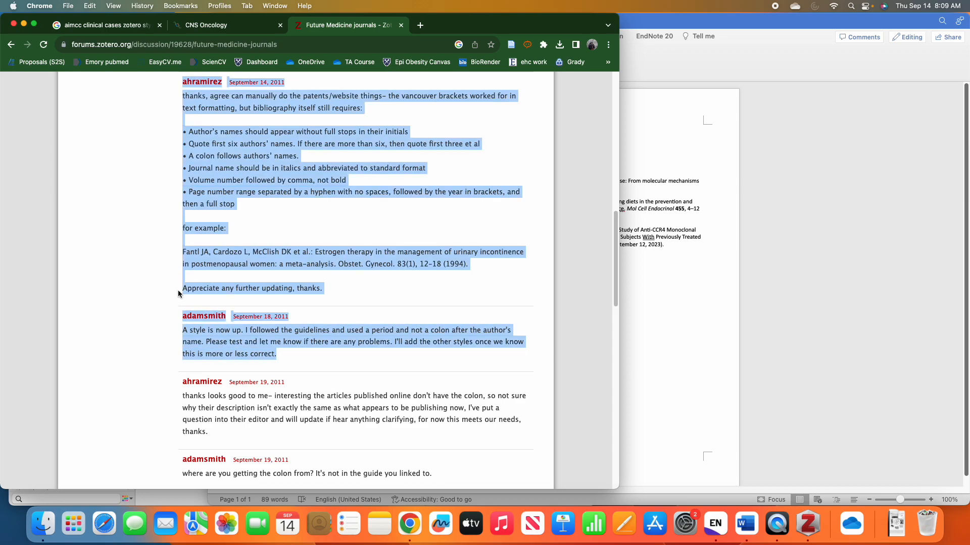
click(325, 359)
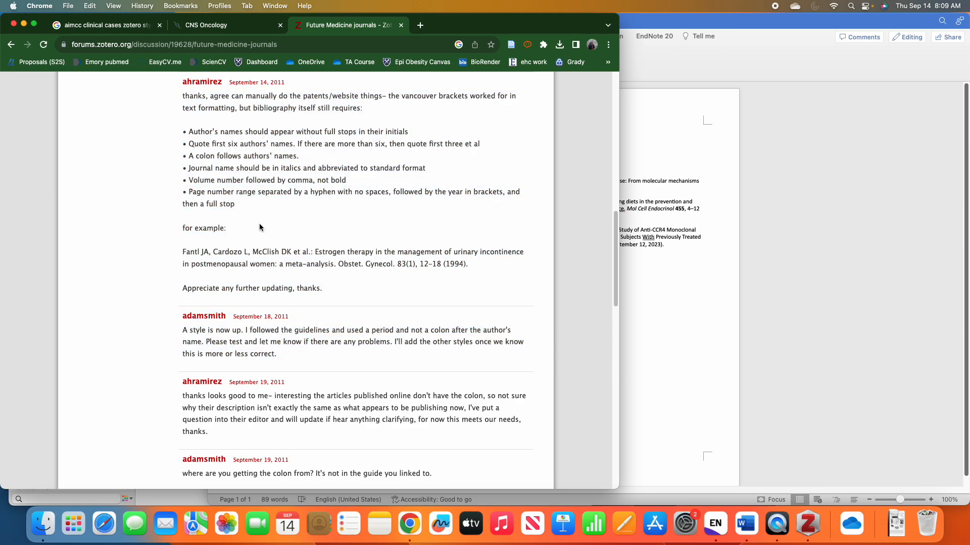
scroll(254, 242, up, 5)
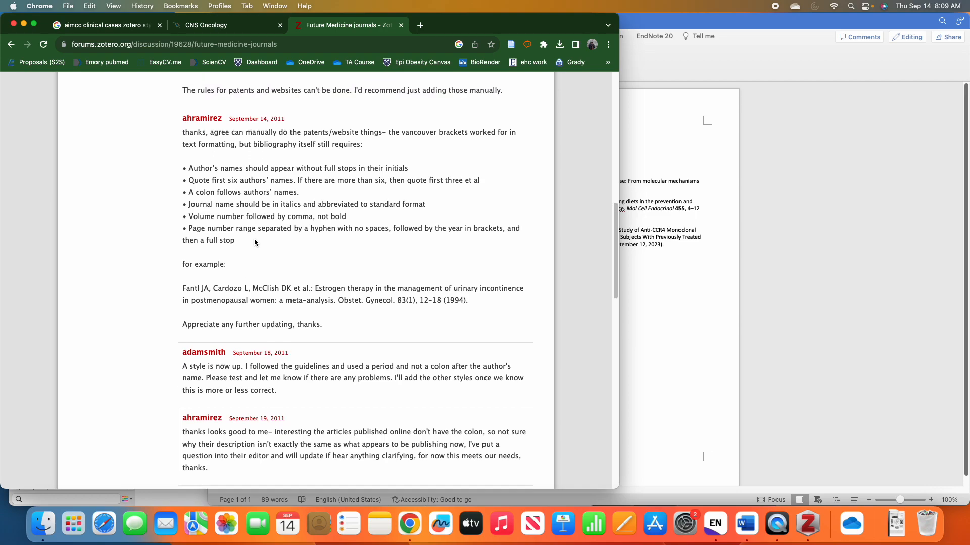
scroll(254, 243, up, 7)
scroll(252, 240, down, 4)
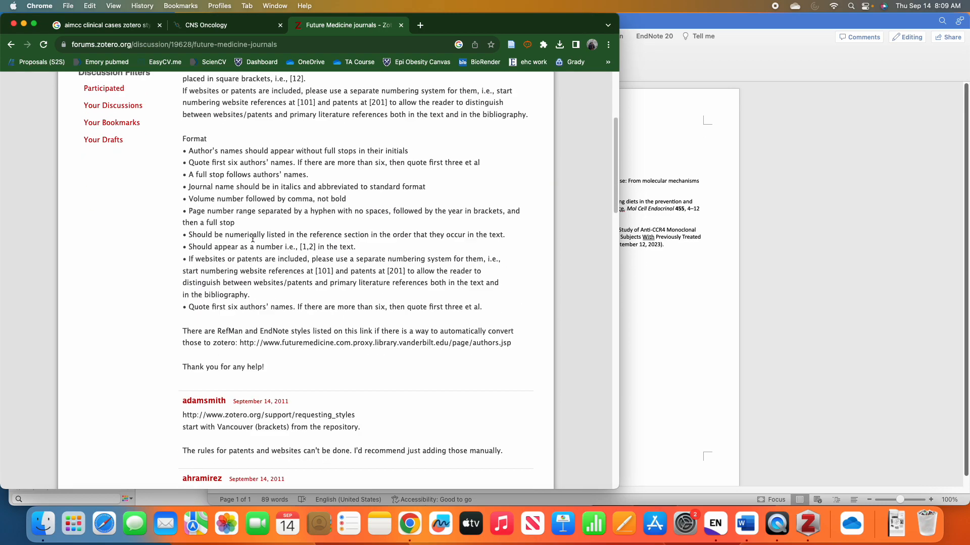
click(11, 45)
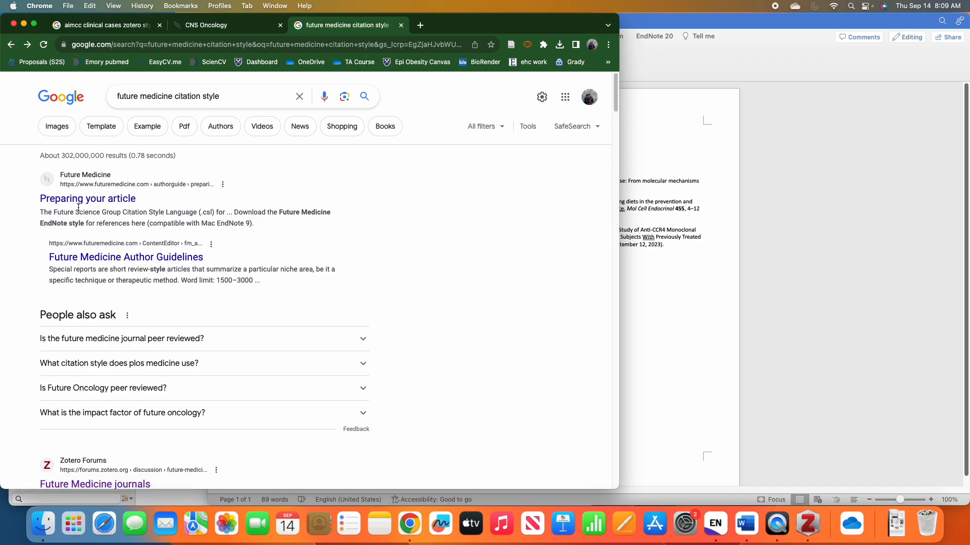
Open Future Medicine's 'Preparing your article' guide and review its journal reference example.
click(95, 198)
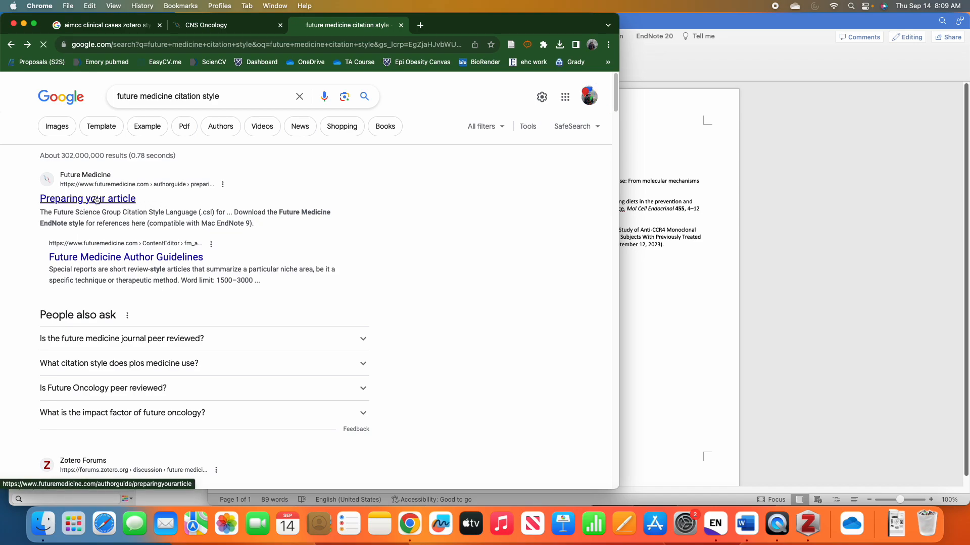
scroll(374, 315, down, 5)
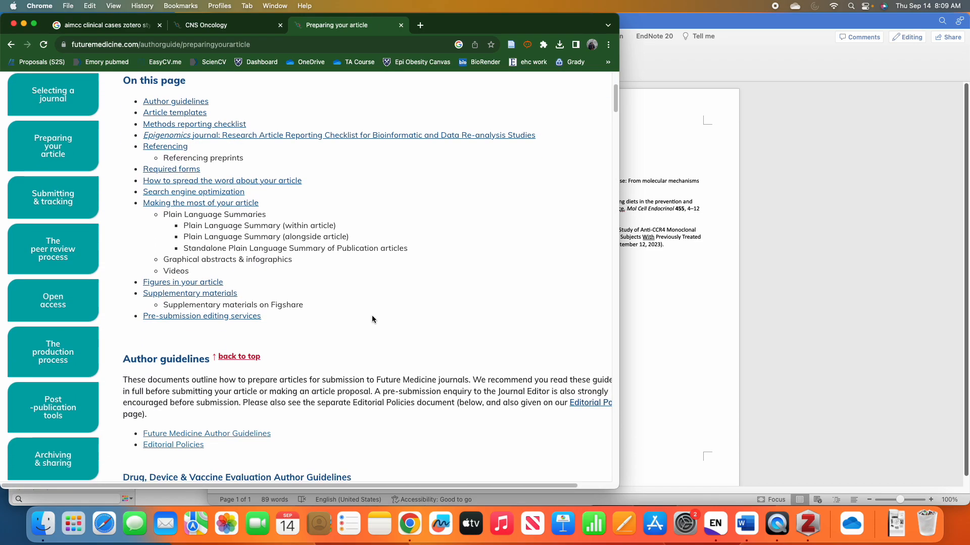
scroll(353, 328, down, 3)
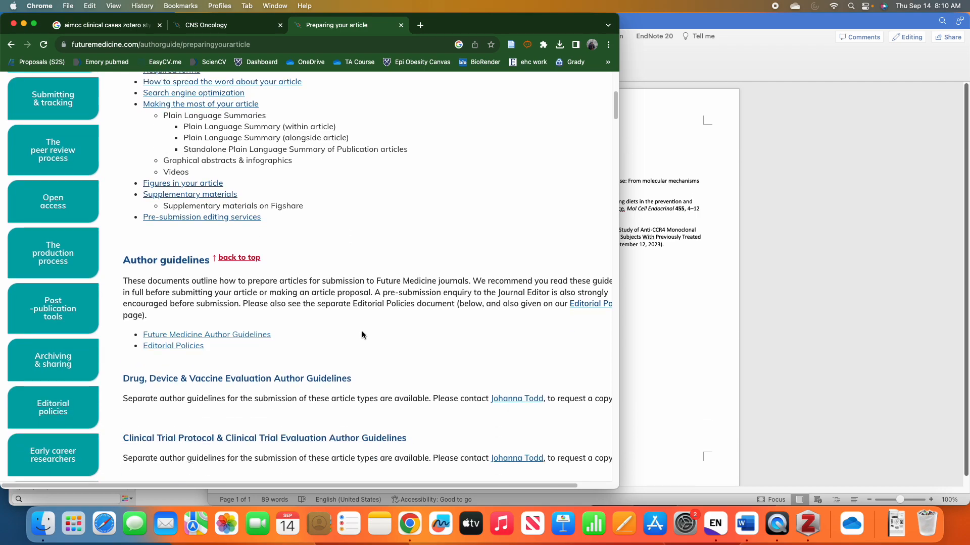
scroll(303, 364, down, 6)
scroll(211, 379, down, 7)
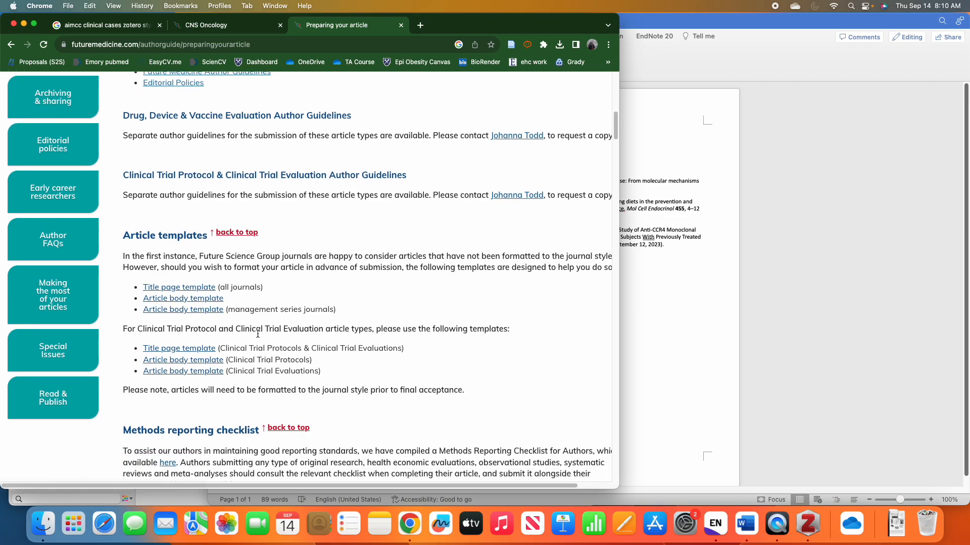
scroll(226, 301, down, 3)
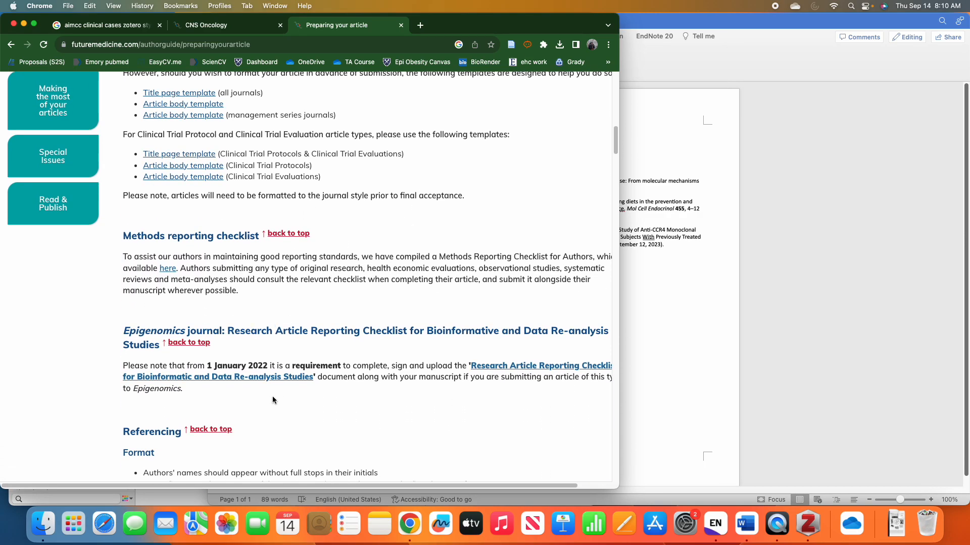
scroll(127, 206, down, 8)
scroll(192, 298, down, 1)
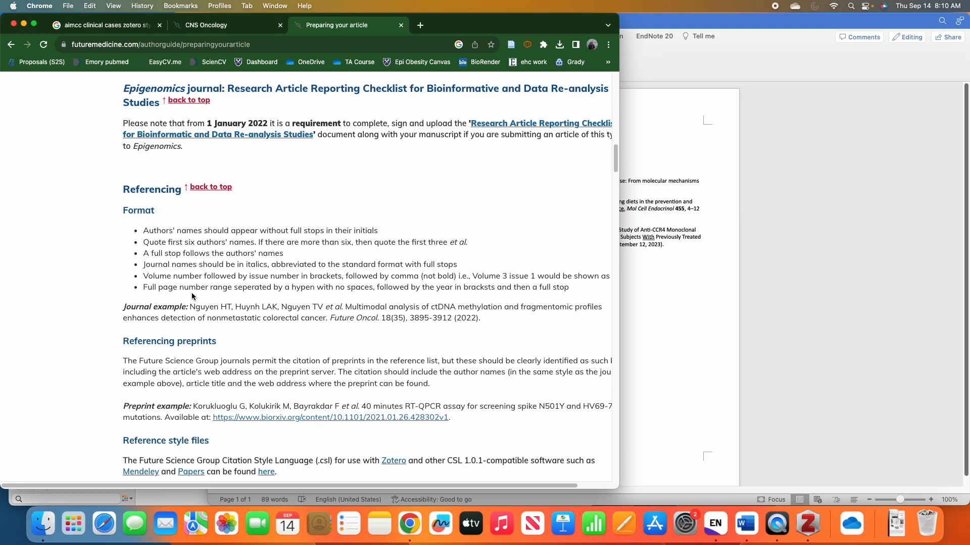
drag(488, 318, 192, 309)
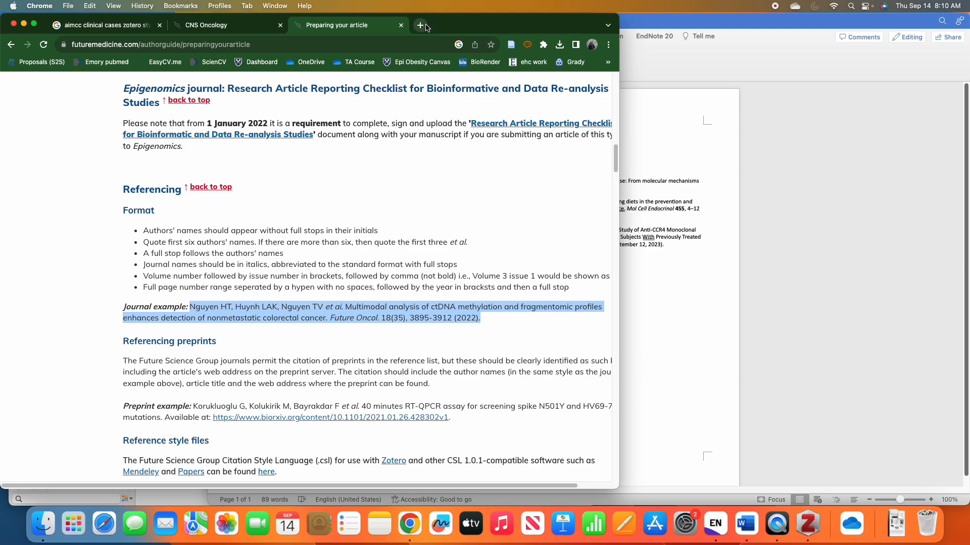
click(356, 205)
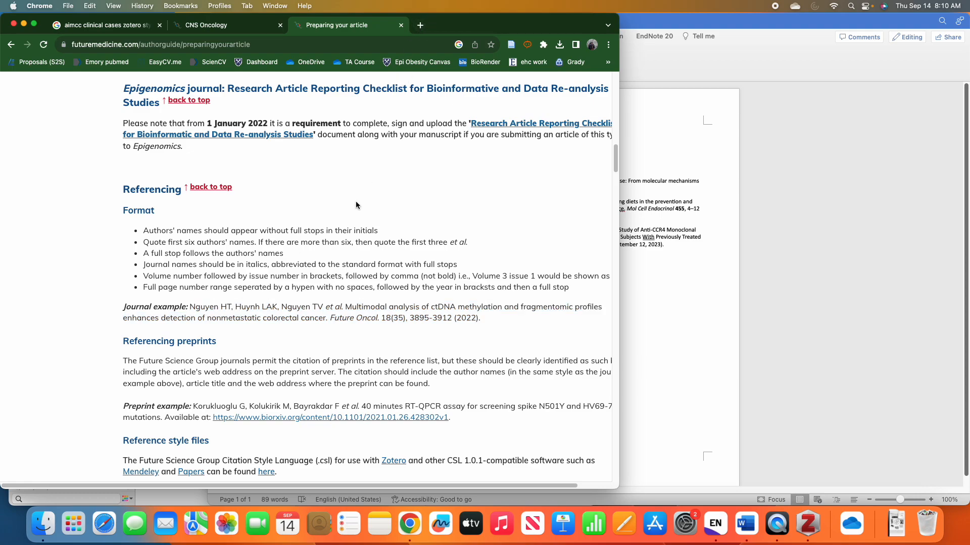
Find 'vanco' on the guide page and scroll to the Reference style files and EndNote instructions.
click(91, 6)
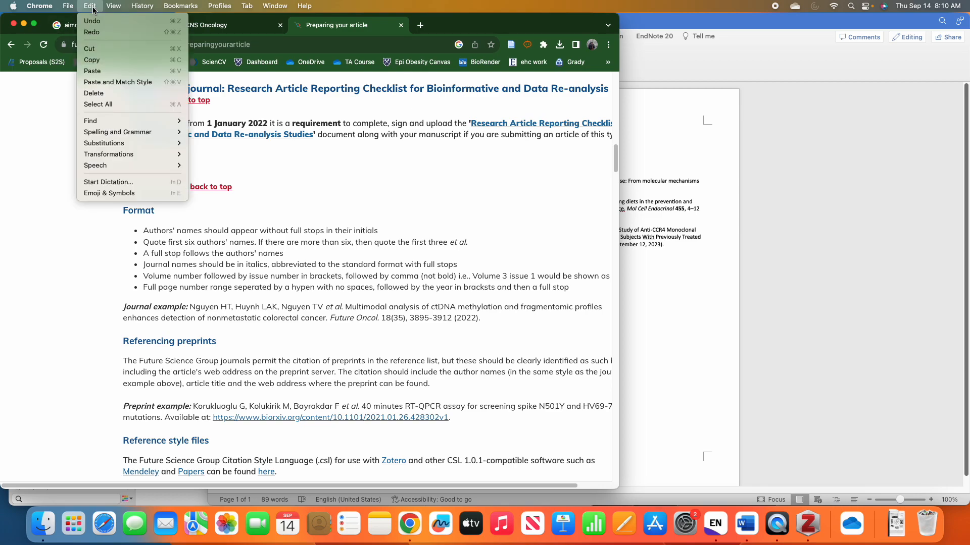
mouse_move(126, 123)
click(237, 135)
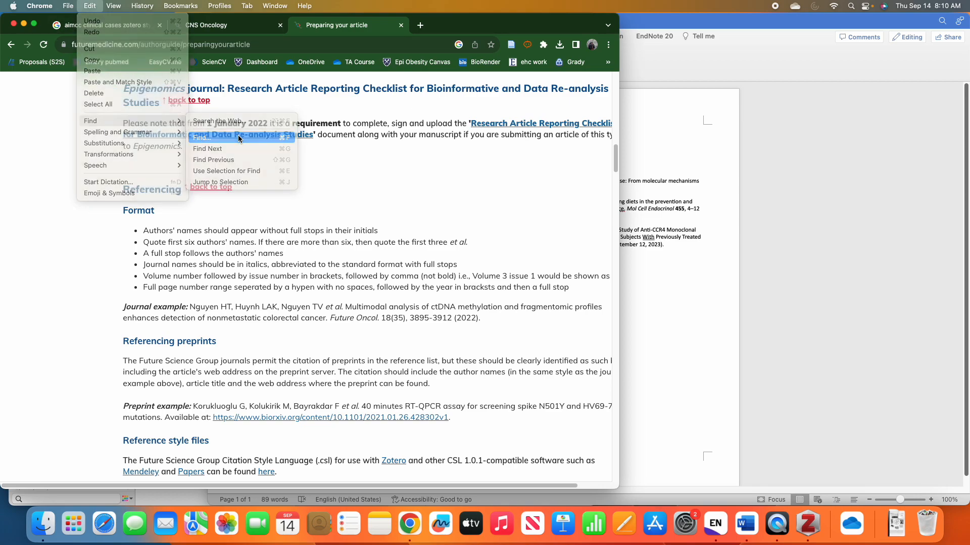
text(vancou)
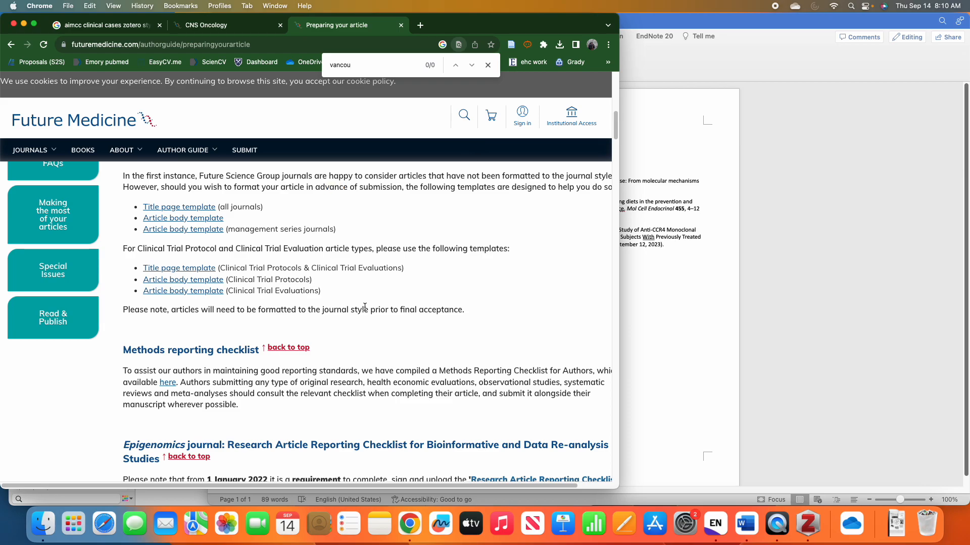
scroll(364, 306, up, 3)
scroll(364, 306, down, 10)
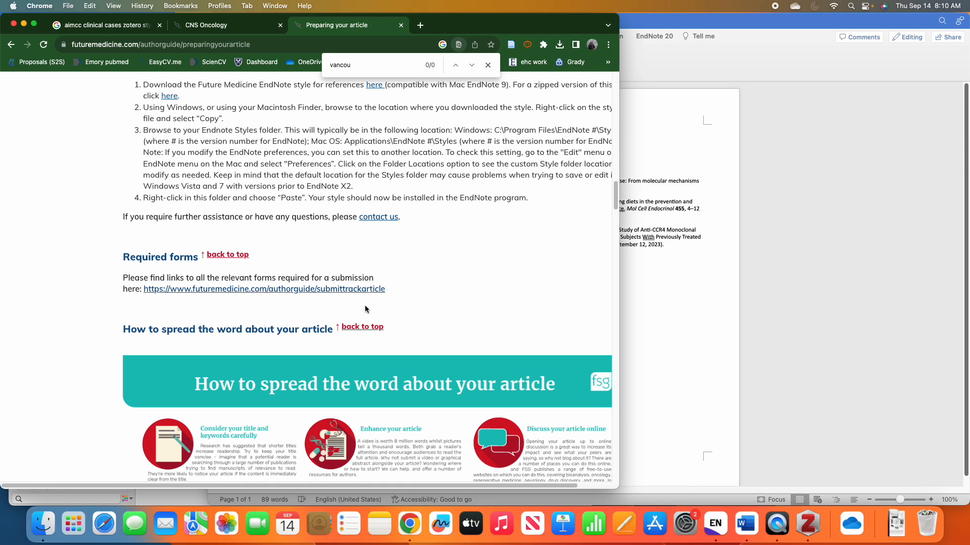
scroll(462, 251, up, 5)
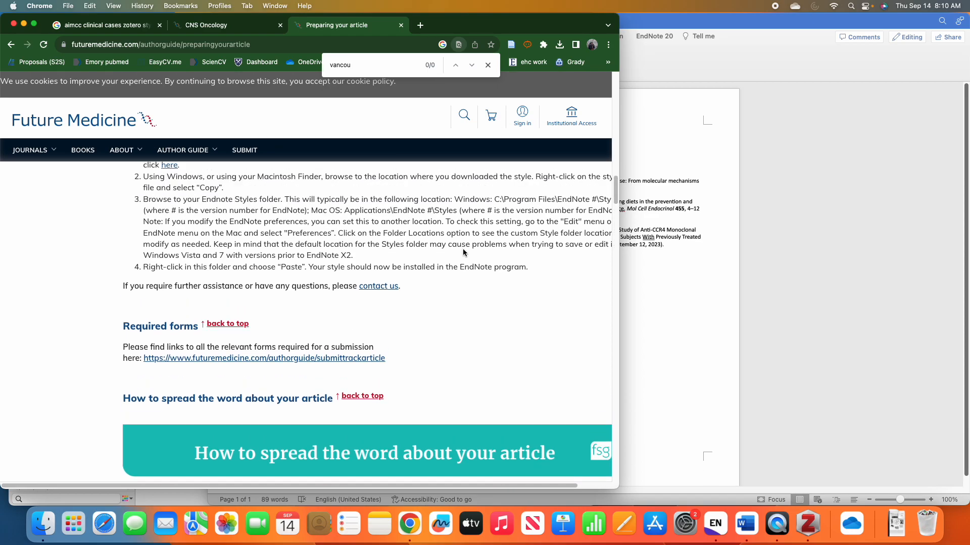
scroll(325, 257, up, 5)
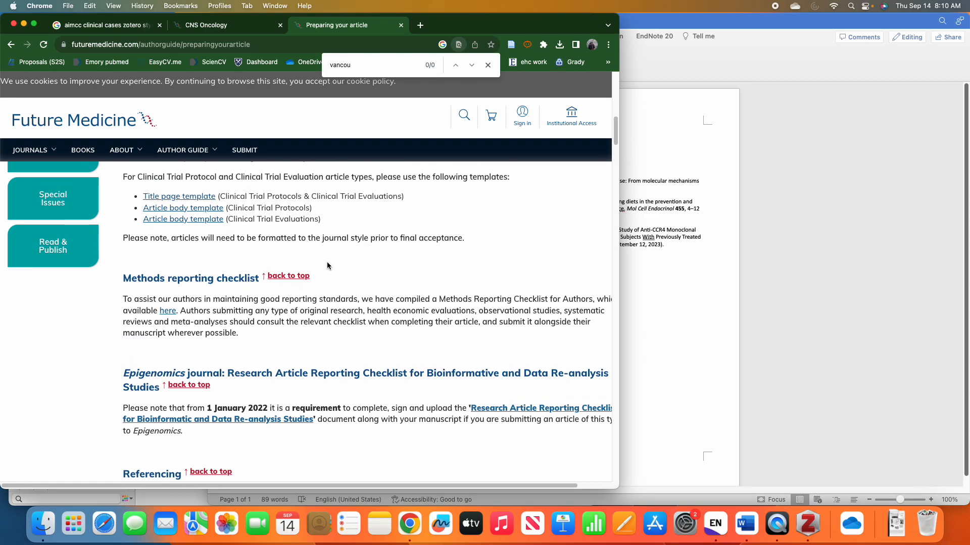
scroll(246, 395, up, 1)
scroll(246, 390, up, 10)
scroll(249, 388, down, 10)
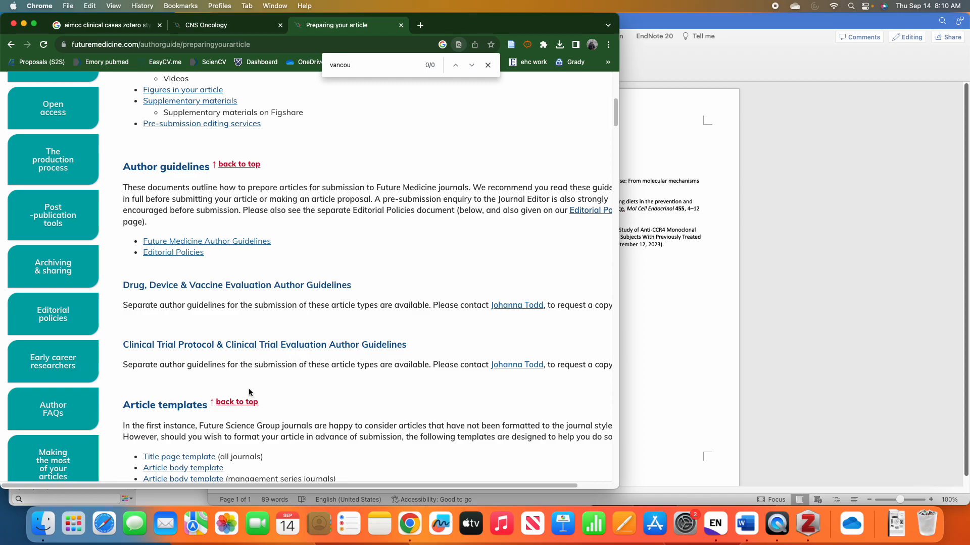
scroll(249, 389, down, 10)
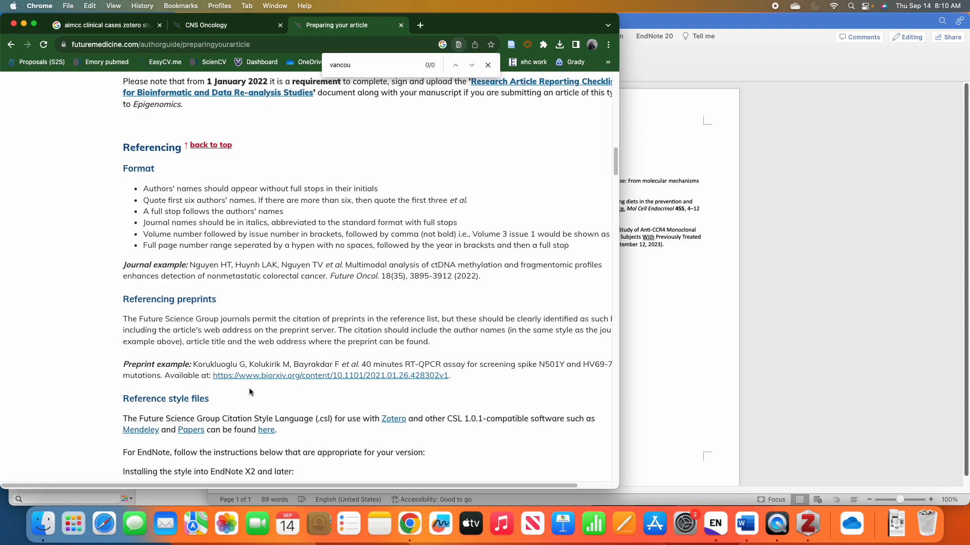
scroll(263, 238, down, 4)
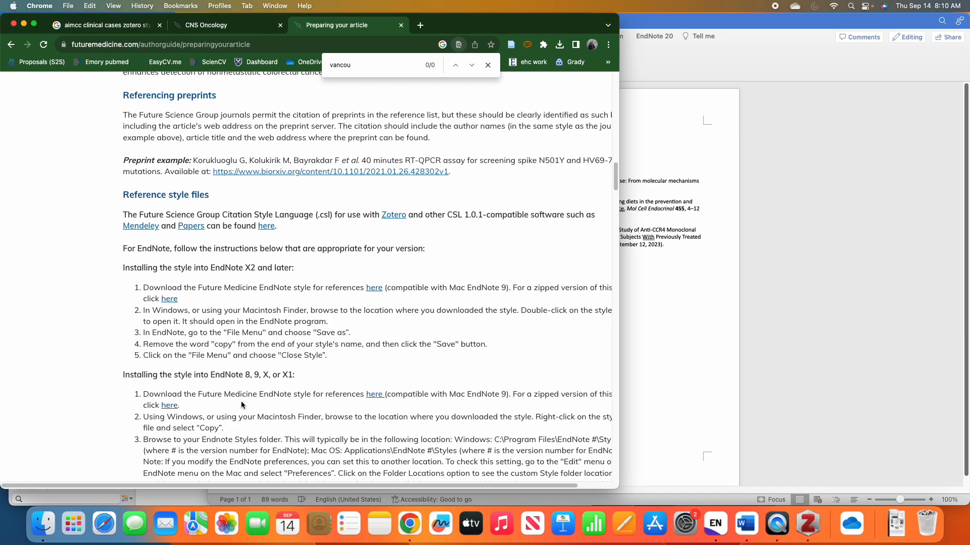
scroll(363, 430, down, 1)
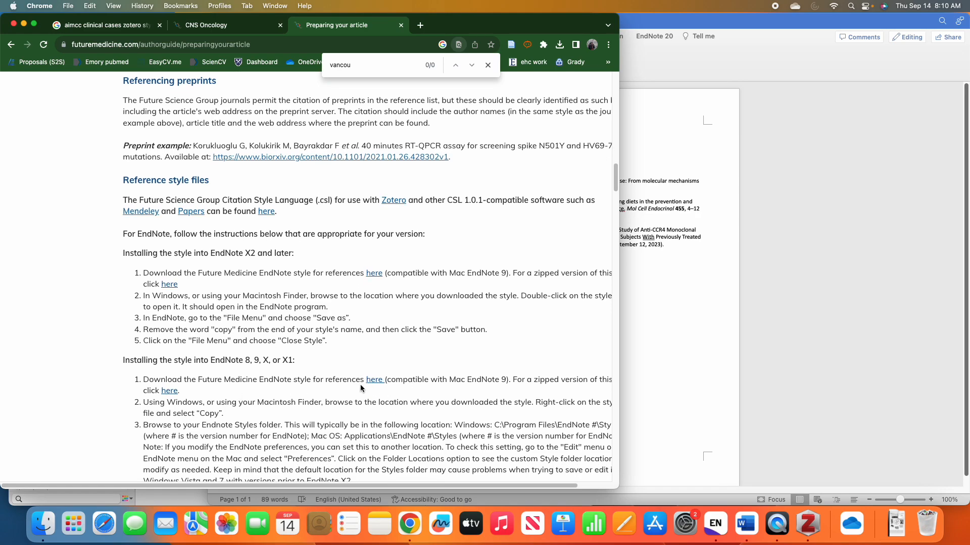
Open the guide's EndNote style file link and compare it with the author guide.
click(372, 378)
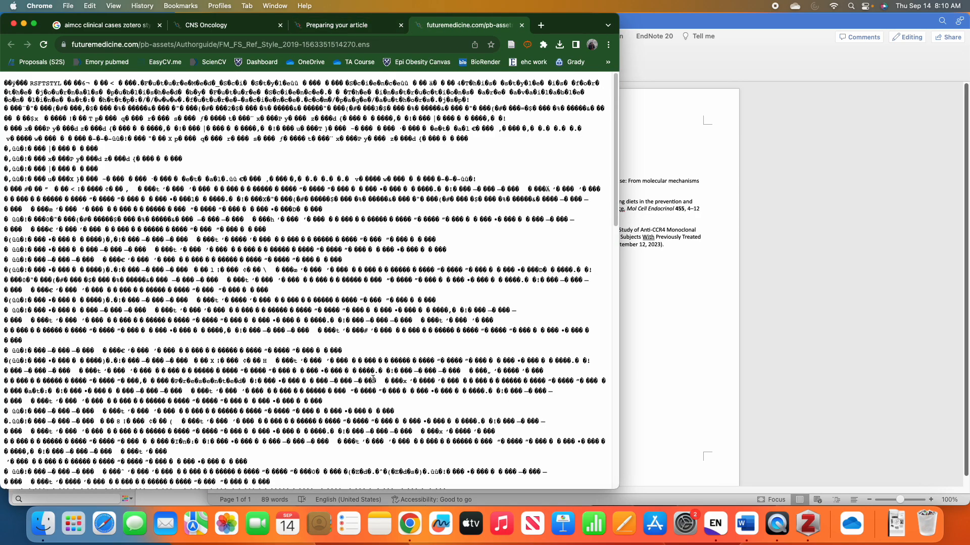
click(374, 26)
scroll(272, 394, down, 3)
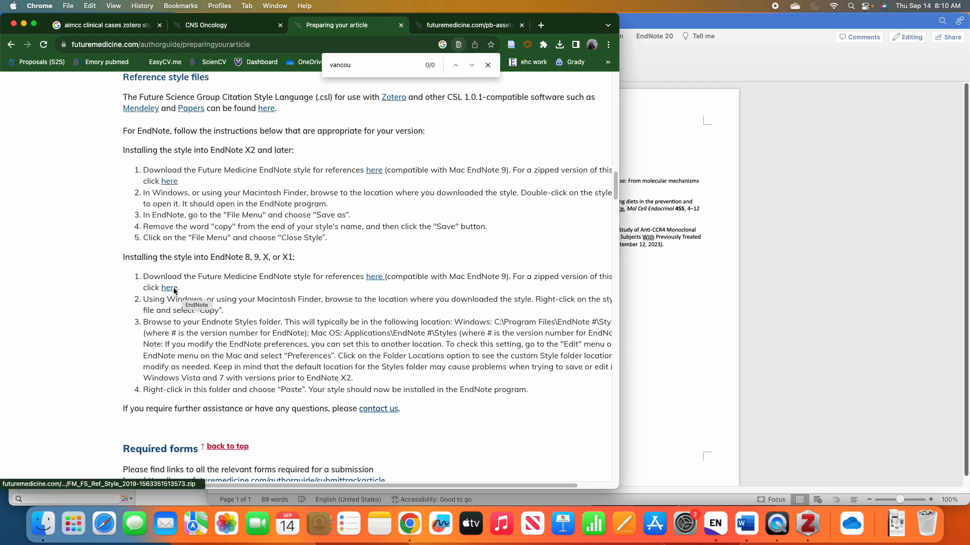
click(465, 25)
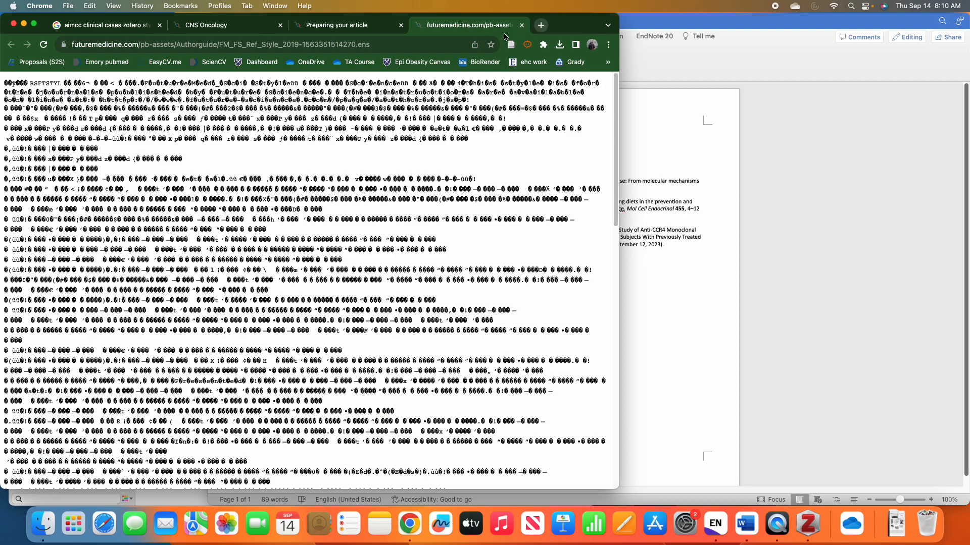
Search 'endnote for future medicine' and open the EndNote Future Science style result.
click(440, 42)
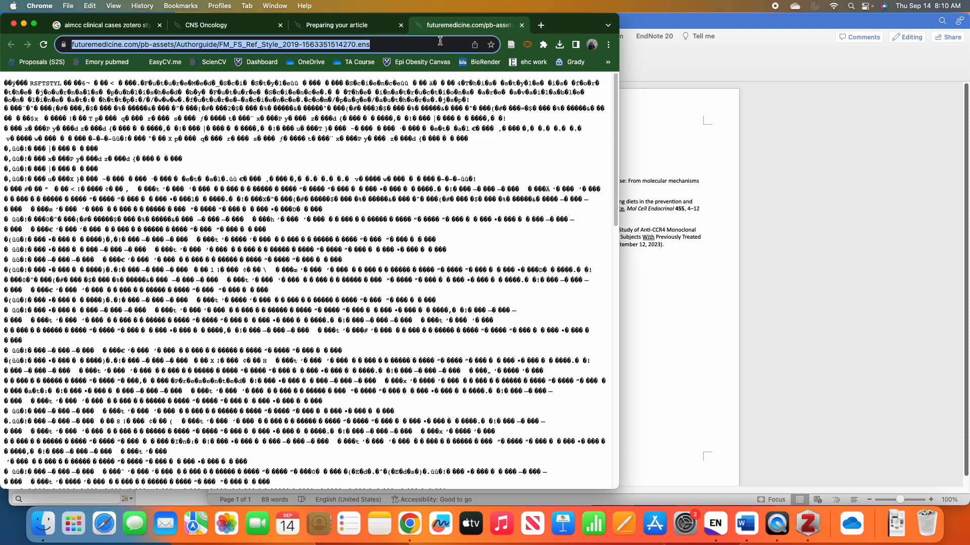
text(endnote)
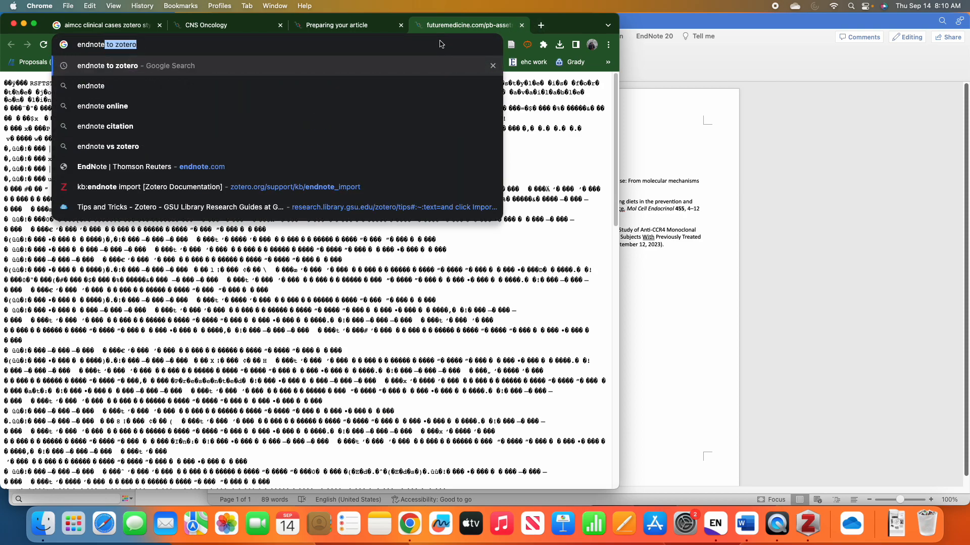
text( for )
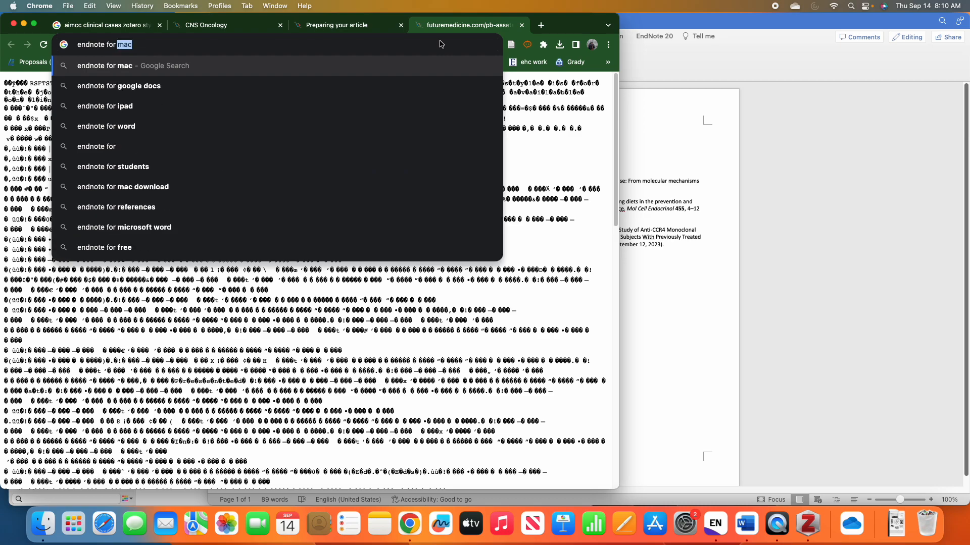
text(future medcii)
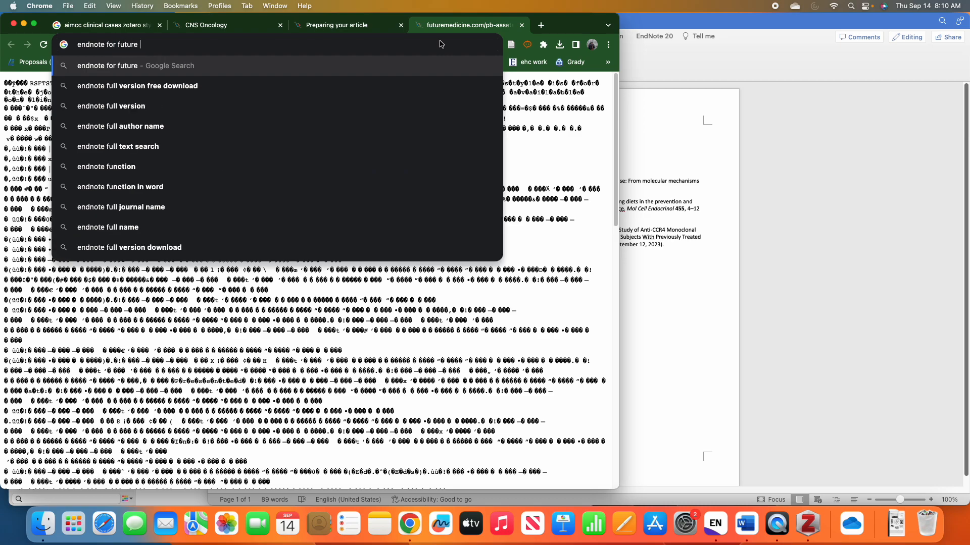
key(BackSpace)
key(BackSpace)
key(BackSpace)
text(icine)
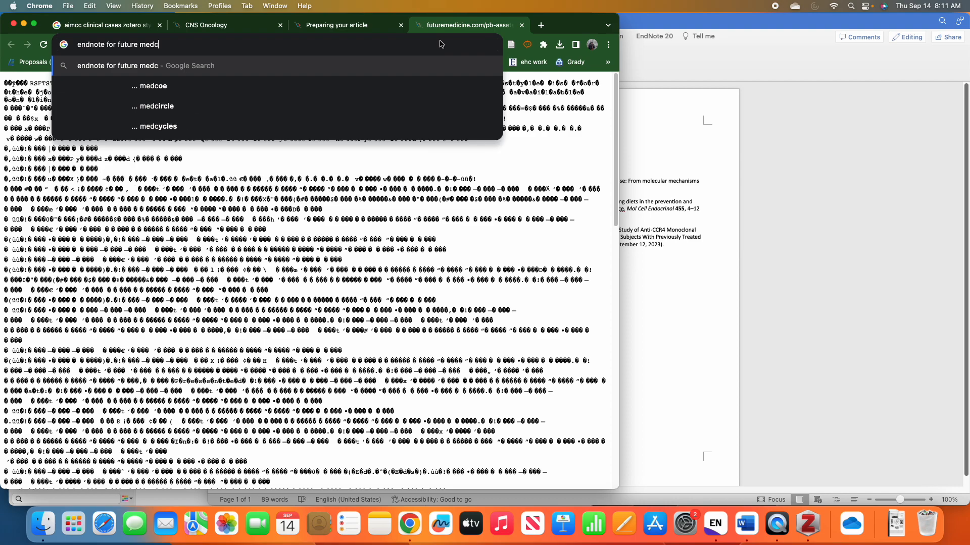
key(Return)
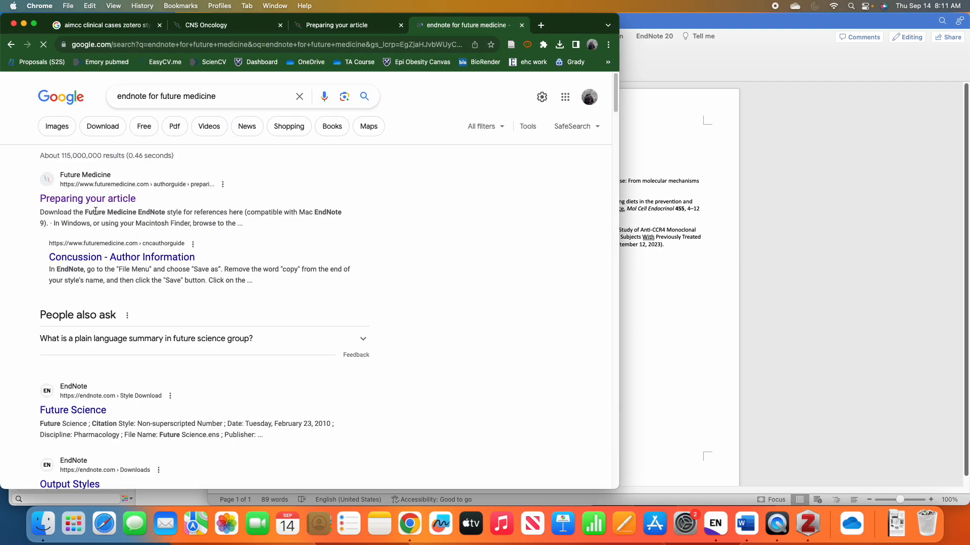
scroll(116, 409, down, 1)
click(103, 402)
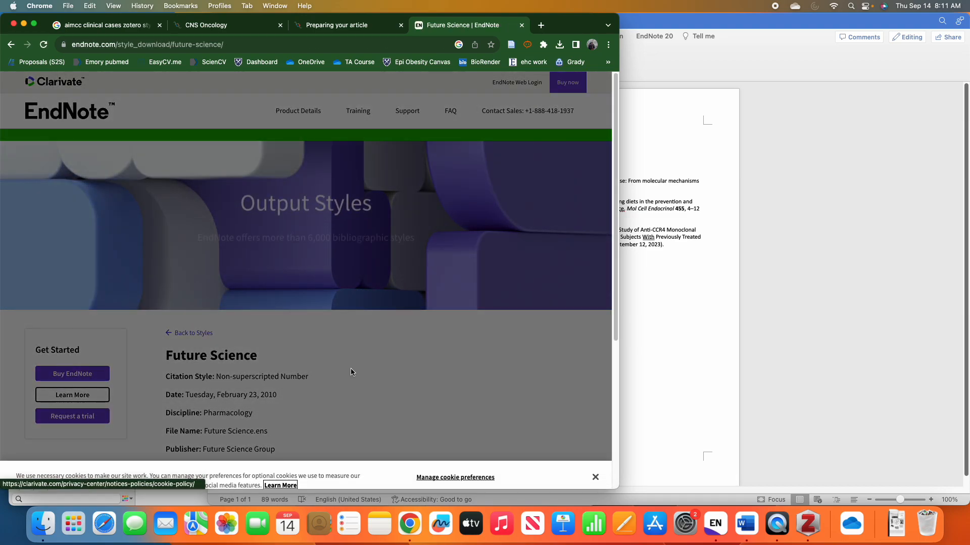
Review the Future Science style page, then go back to the author guide and CNS Oncology tabs.
scroll(420, 375, down, 5)
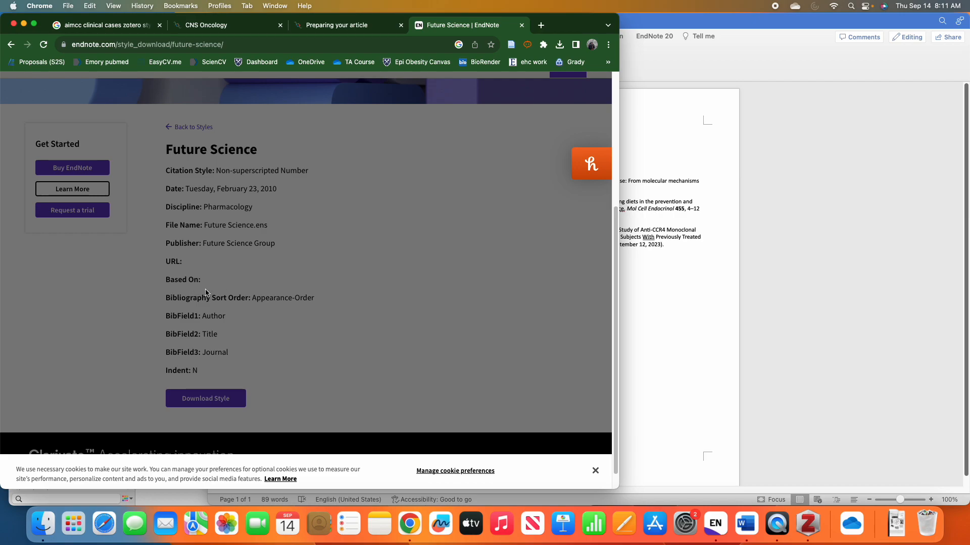
scroll(362, 303, up, 5)
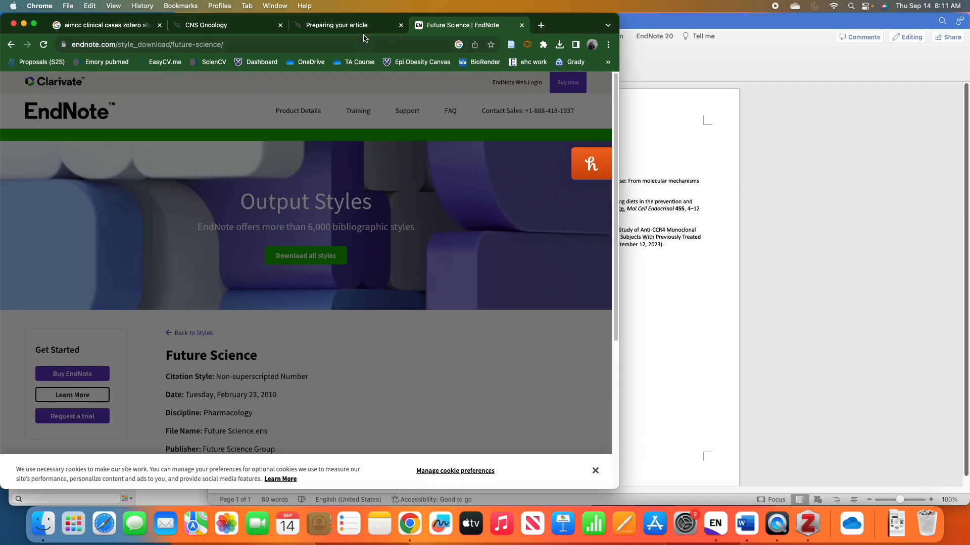
click(357, 24)
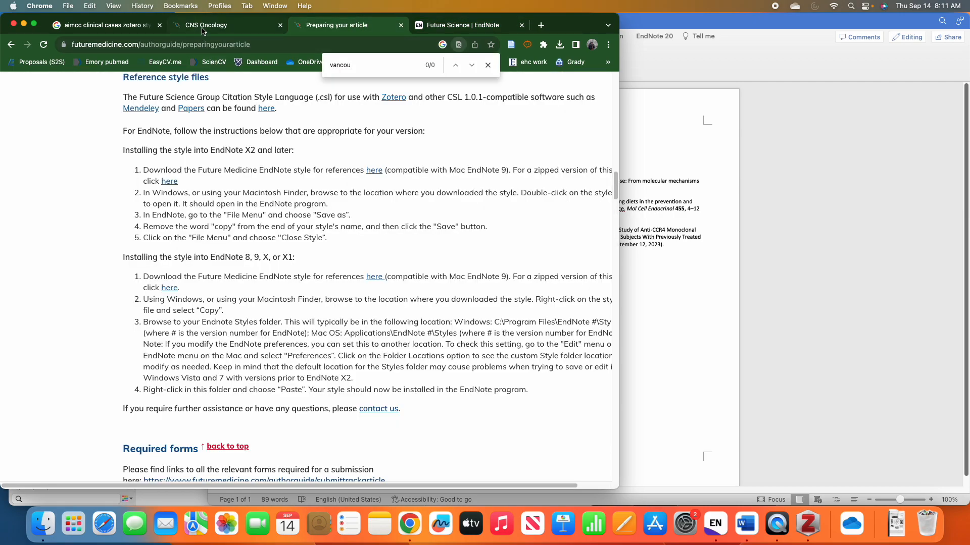
scroll(322, 148, up, 10)
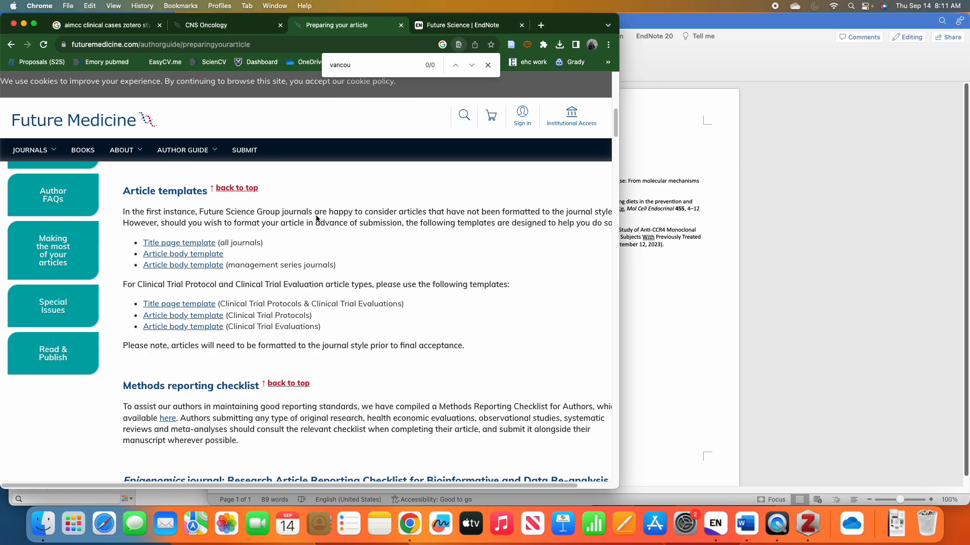
click(220, 23)
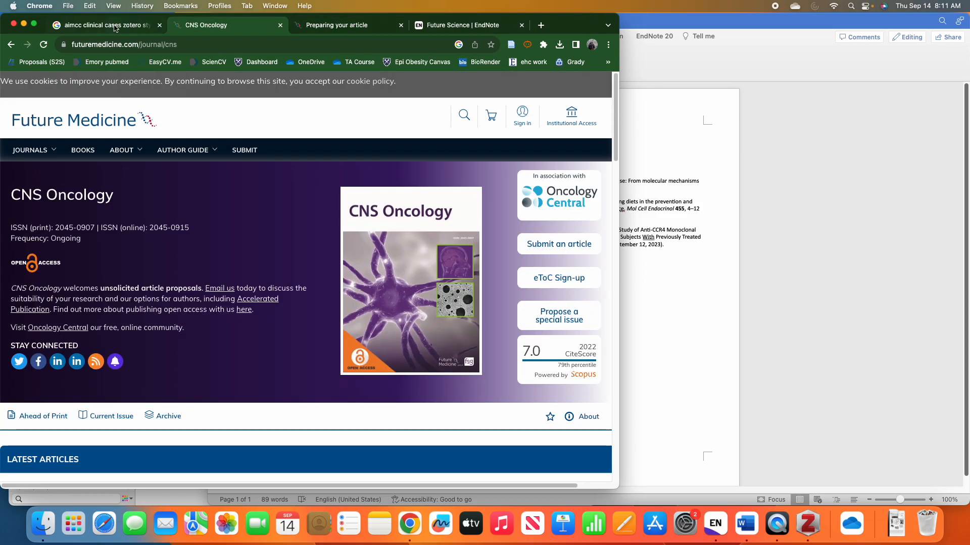
Open the Zotero Style Repository from the search results and search it for 'annals of internal'.
key(super+1)
click(221, 25)
click(98, 26)
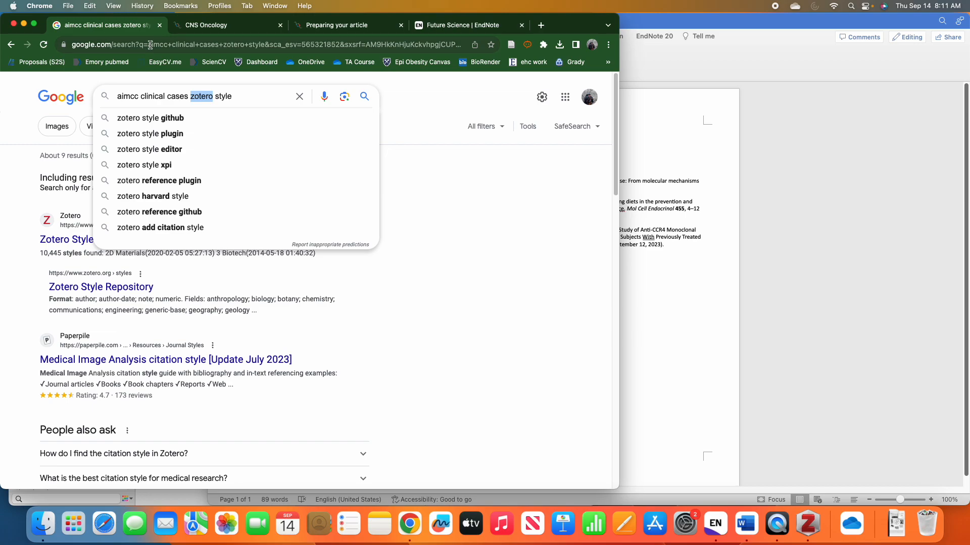
click(61, 254)
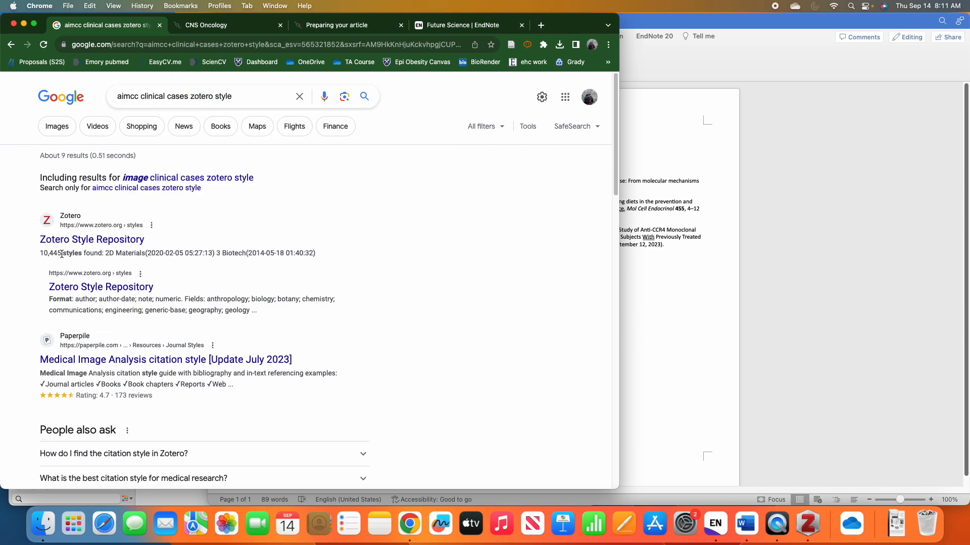
right_click(103, 233)
click(77, 246)
click(76, 246)
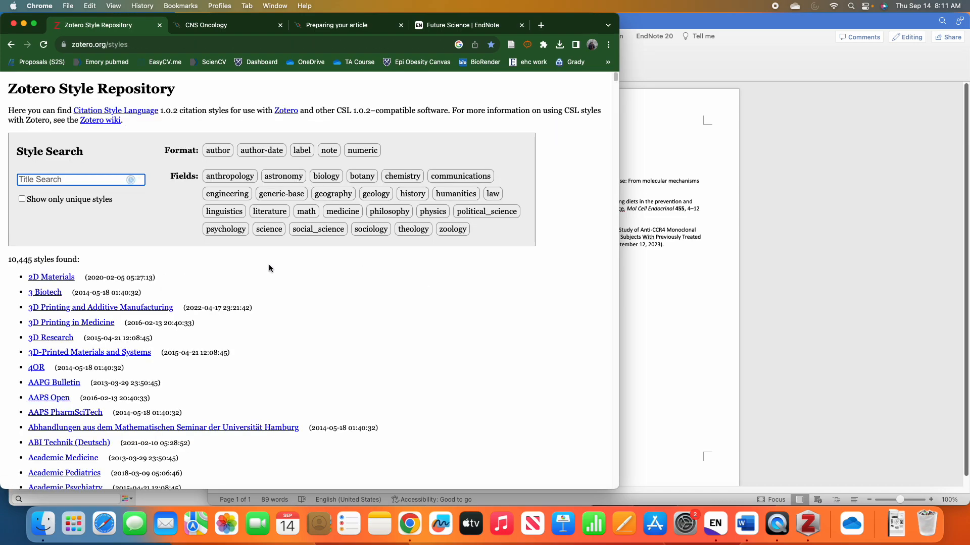
text(annals of interna)
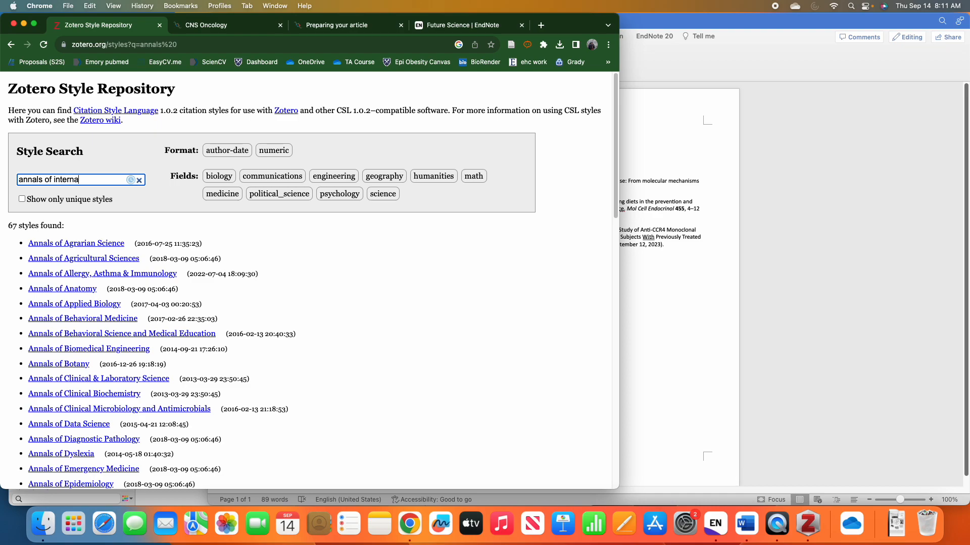
text(l)
mouse_move(80, 254)
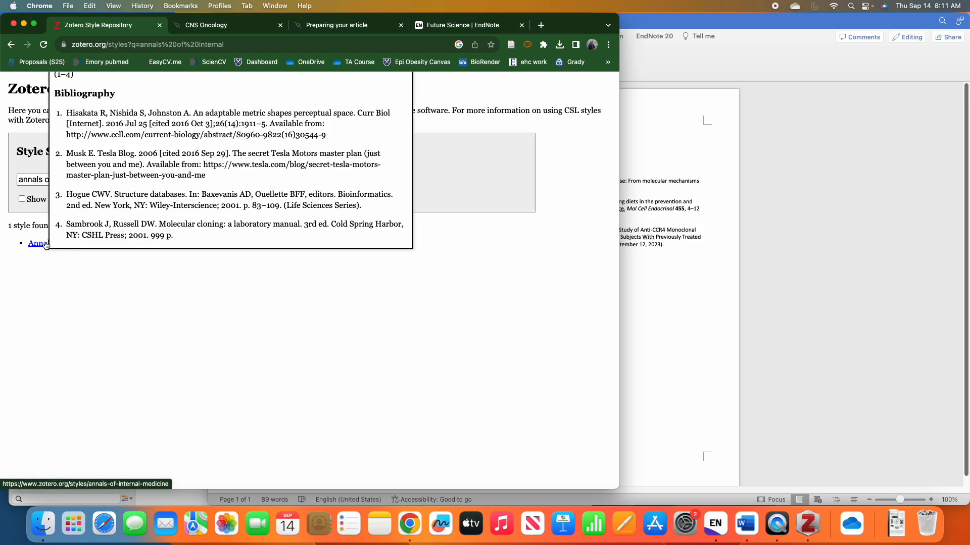
Search Google for a Future Medicine citation style in Zotero ('future me' plus 'zotero').
click(222, 25)
click(194, 44)
text(future me)
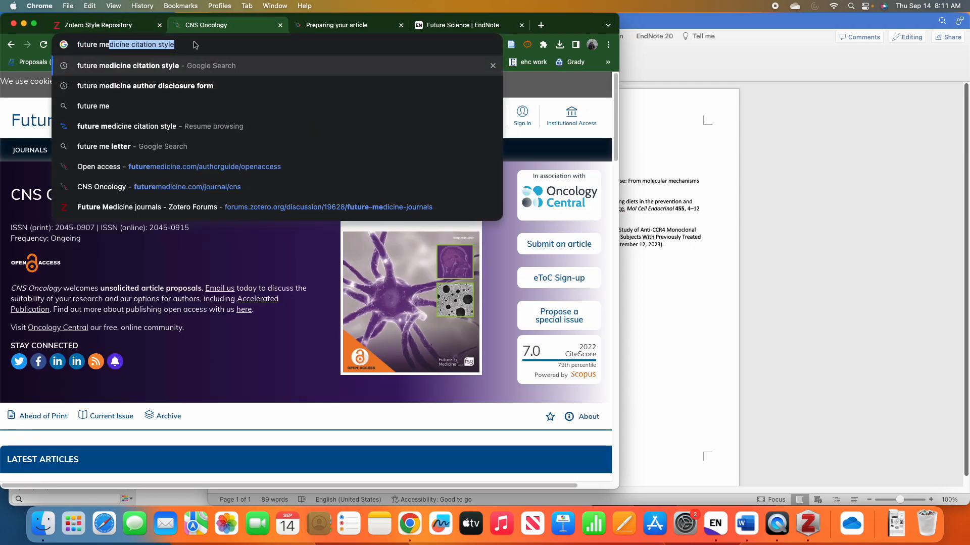
key(Return)
click(242, 96)
text(zotero)
key(Return)
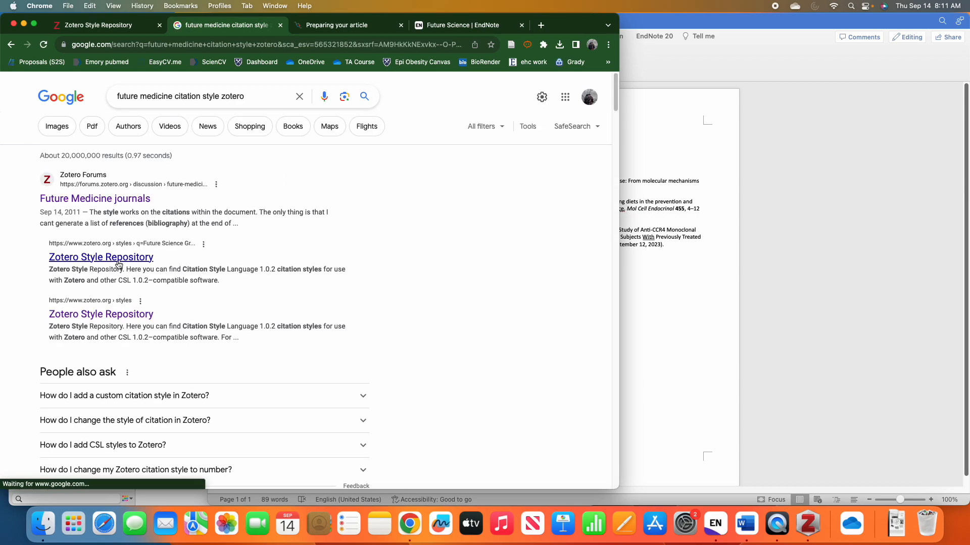
In the Future Medicine forum thread, select the Vancouver (brackets) advice, then the Fantl example reference.
click(95, 198)
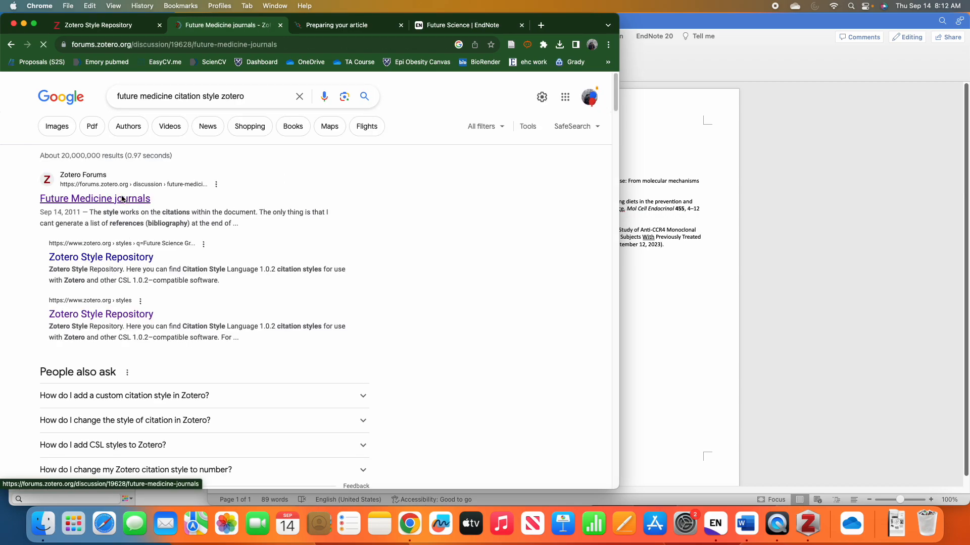
scroll(398, 338, down, 10)
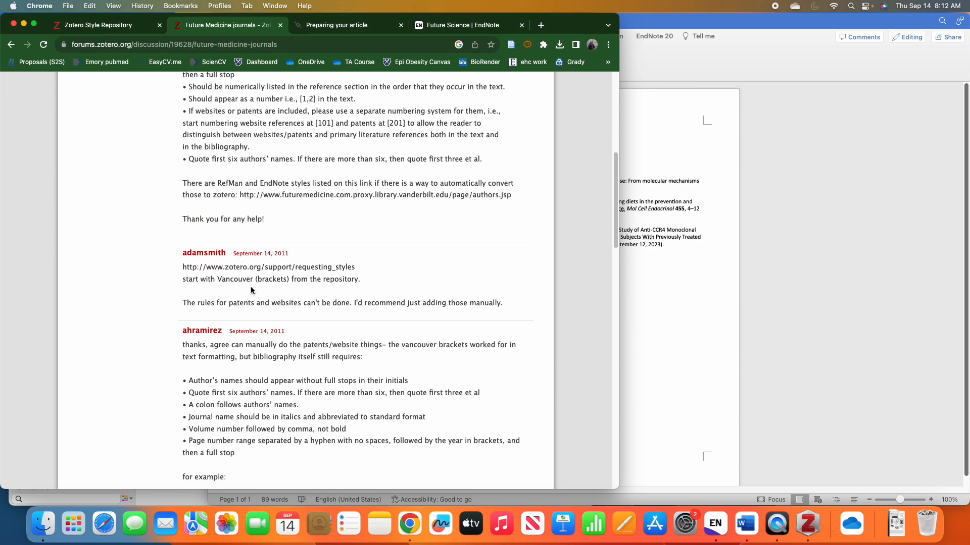
drag(191, 277, 371, 286)
drag(194, 279, 362, 280)
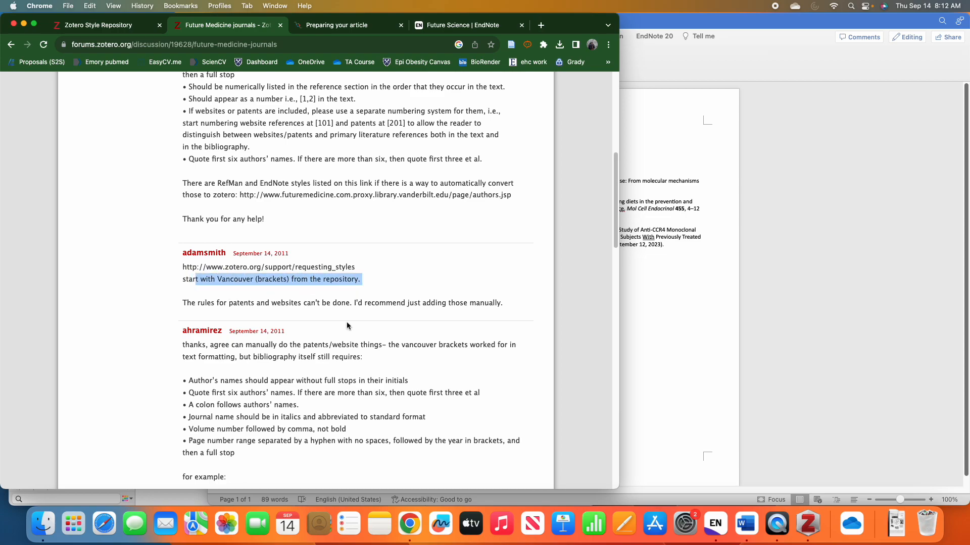
scroll(354, 266, up, 10)
scroll(369, 359, down, 5)
click(409, 384)
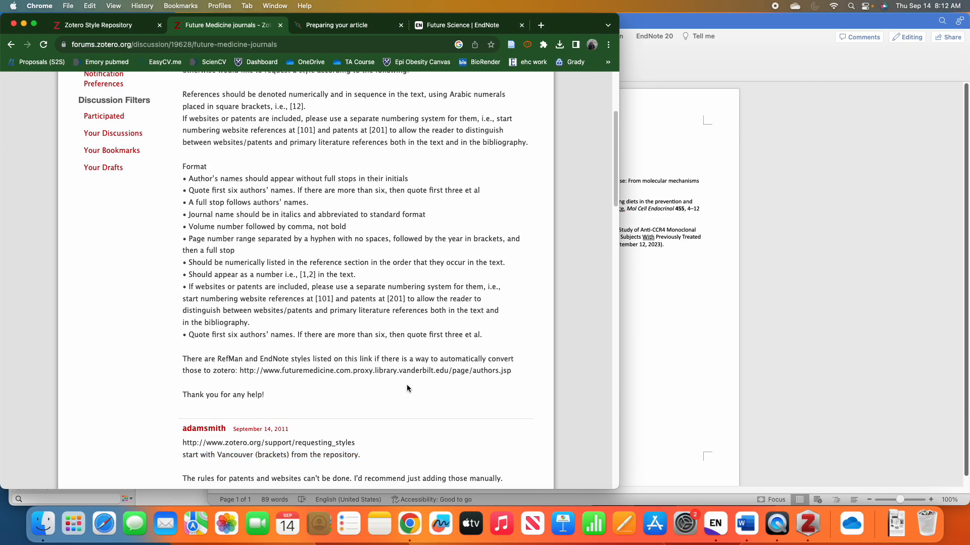
scroll(298, 381, down, 12)
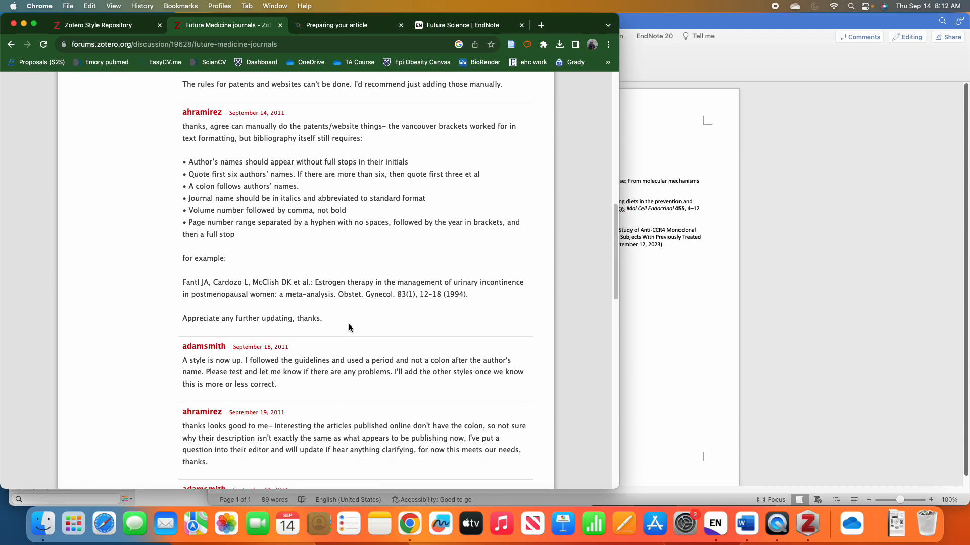
drag(509, 303, 178, 288)
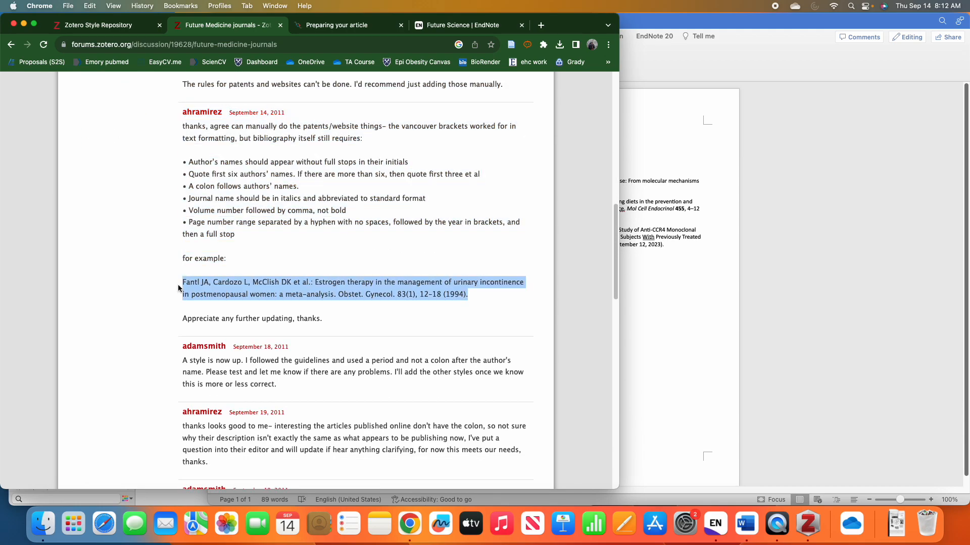
From the Preparing your article tab, web-search 'reverse citation style search'.
click(332, 28)
click(315, 40)
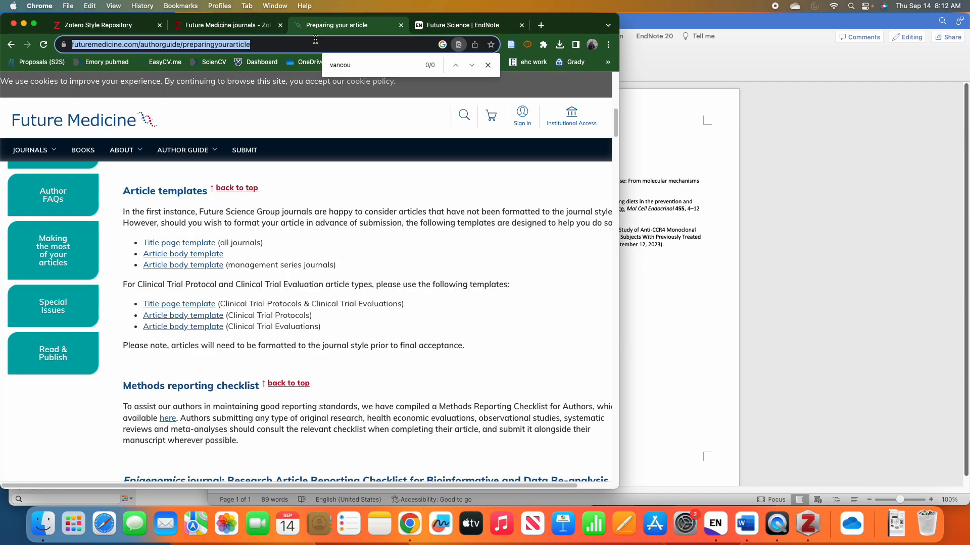
text(reverse ciot)
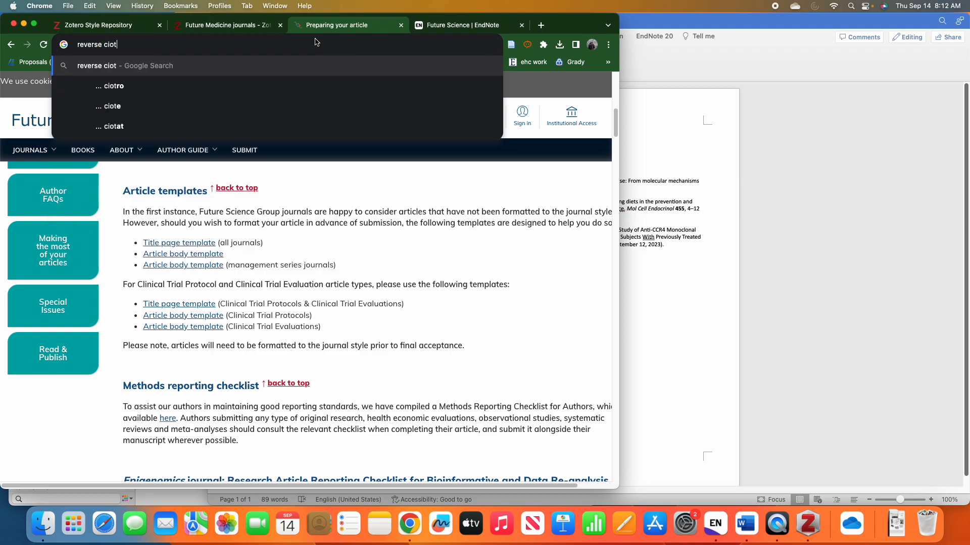
key(BackSpace)
key(BackSpace)
text(tation)
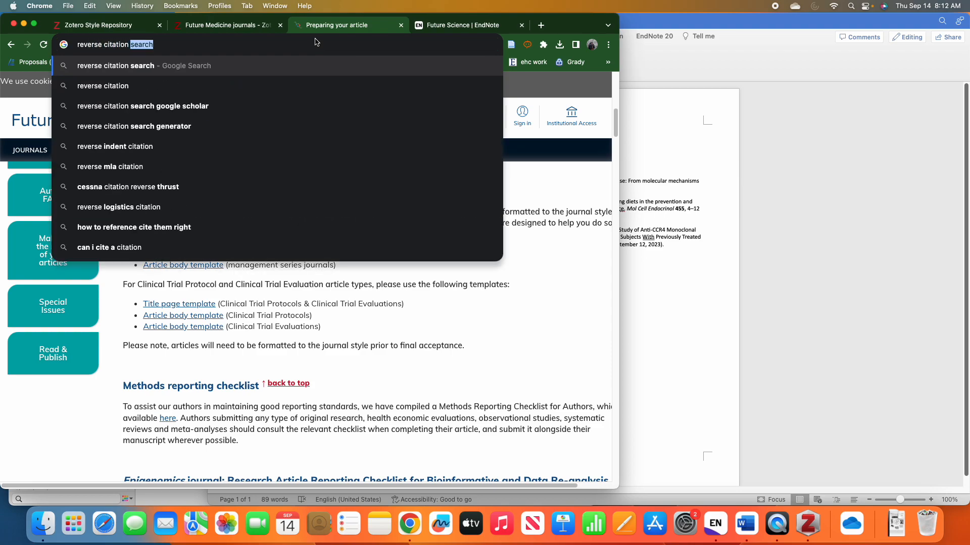
text( style search)
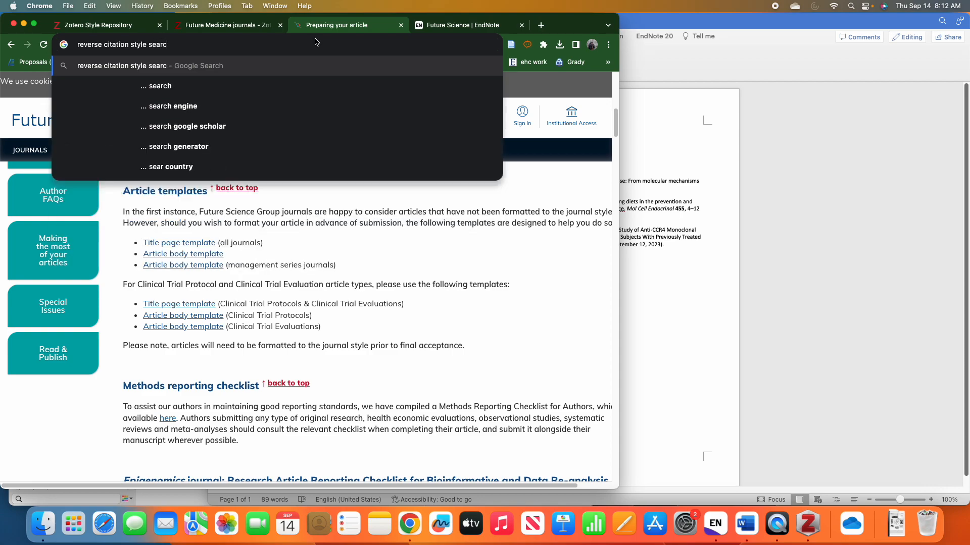
key(Return)
Glance at the Backward Citation Searching guide, then open CSL Mendeley's Search by Example page.
click(182, 198)
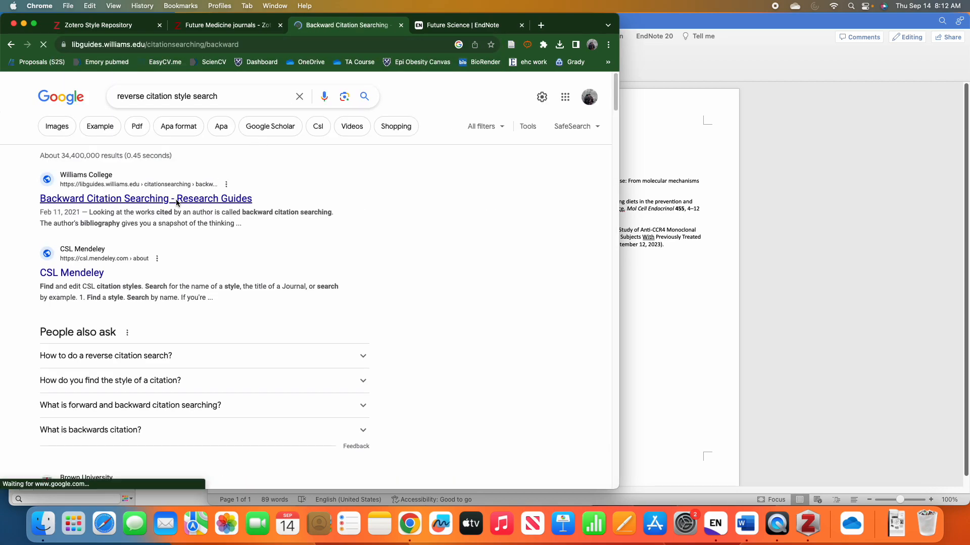
scroll(328, 310, down, 3)
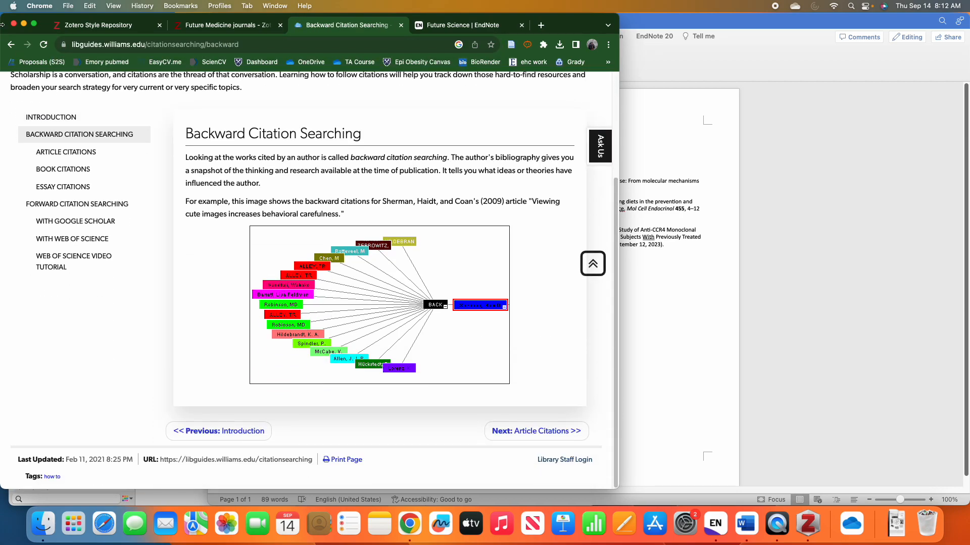
click(11, 45)
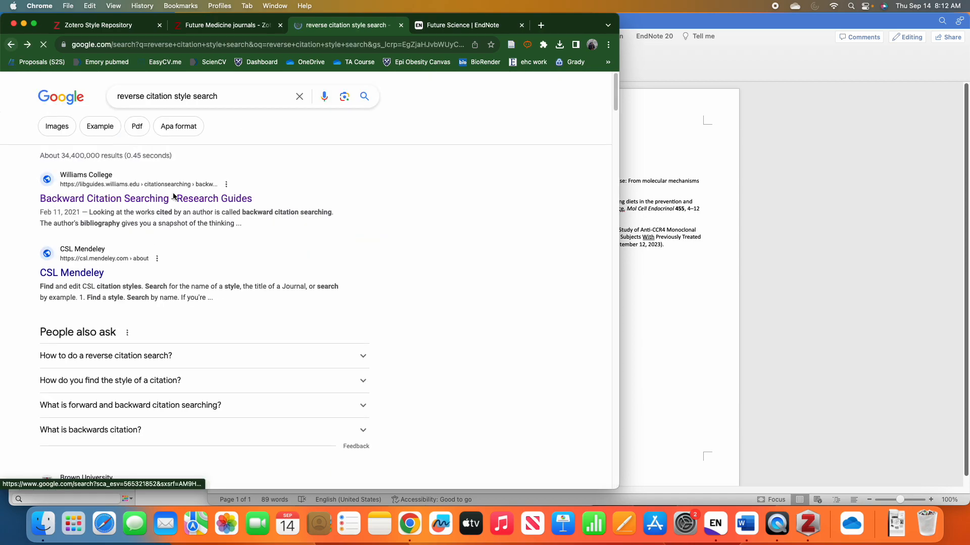
click(91, 279)
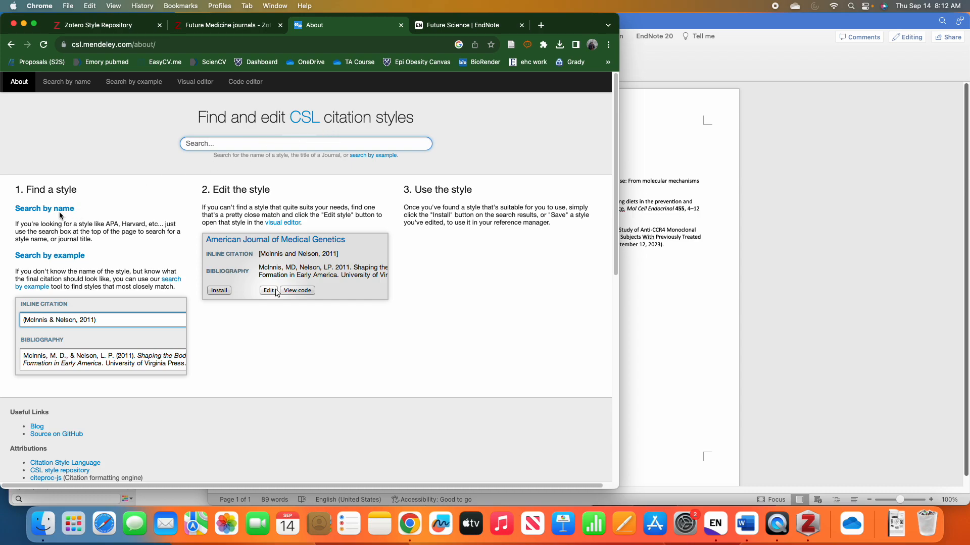
click(52, 257)
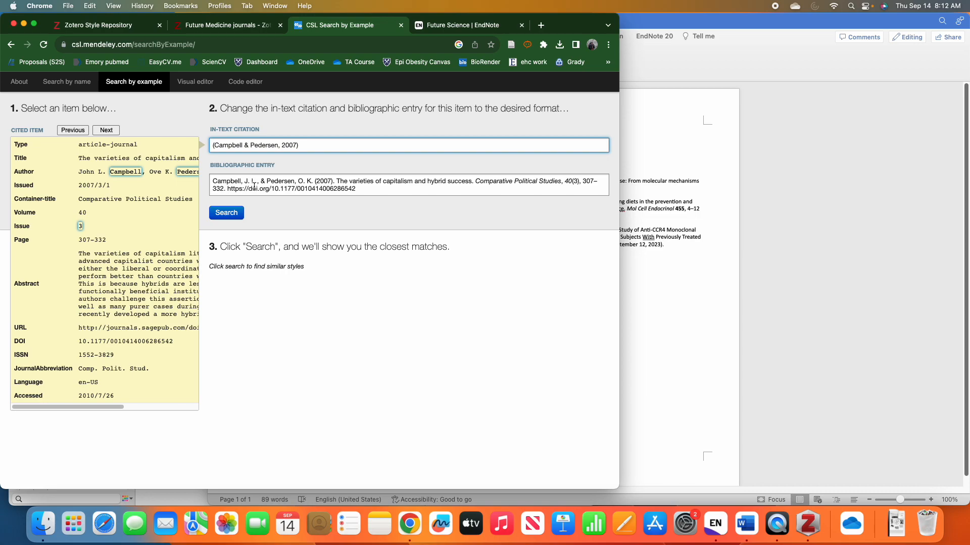
Copy the Fantl reference from the forum and paste it over the sample bibliographic entry.
triple_click(255, 183)
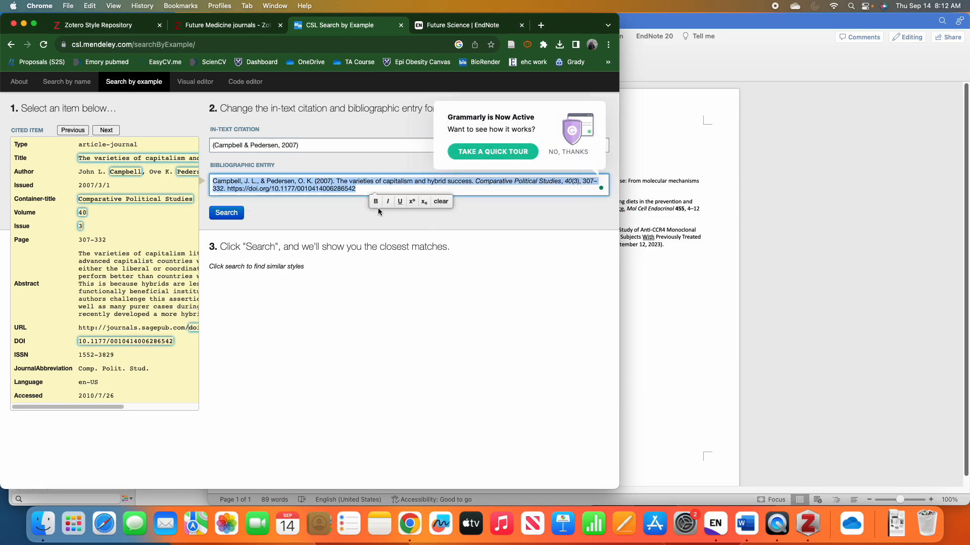
click(263, 25)
right_click(279, 286)
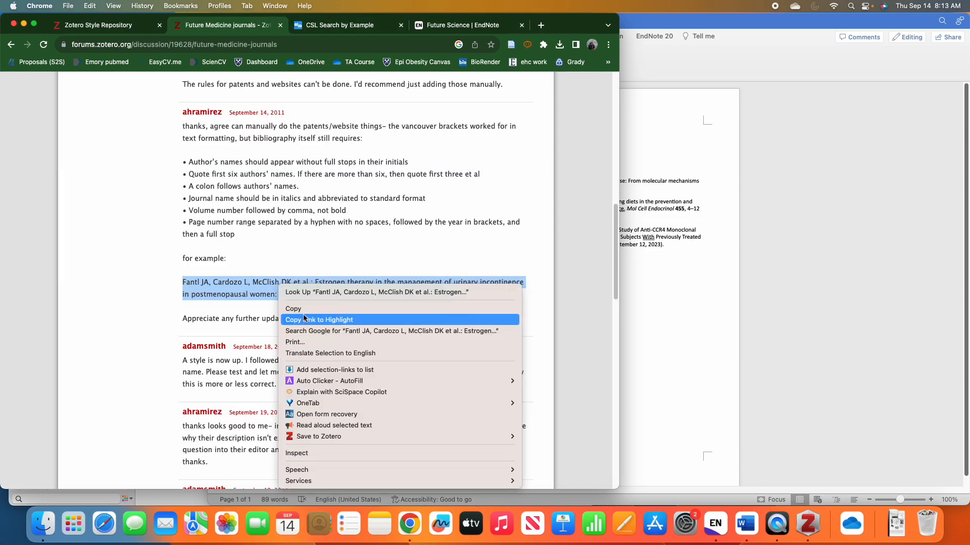
click(305, 308)
click(339, 25)
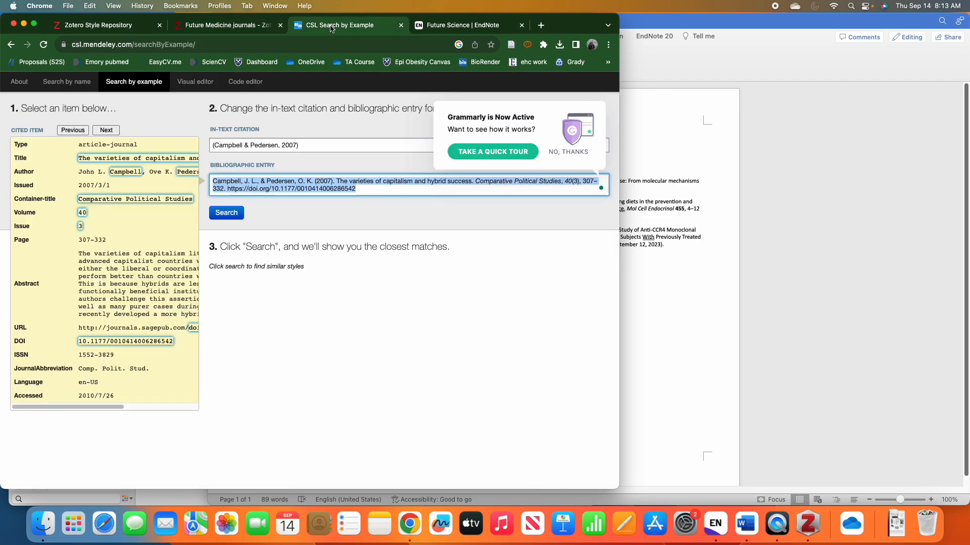
right_click(316, 186)
click(344, 274)
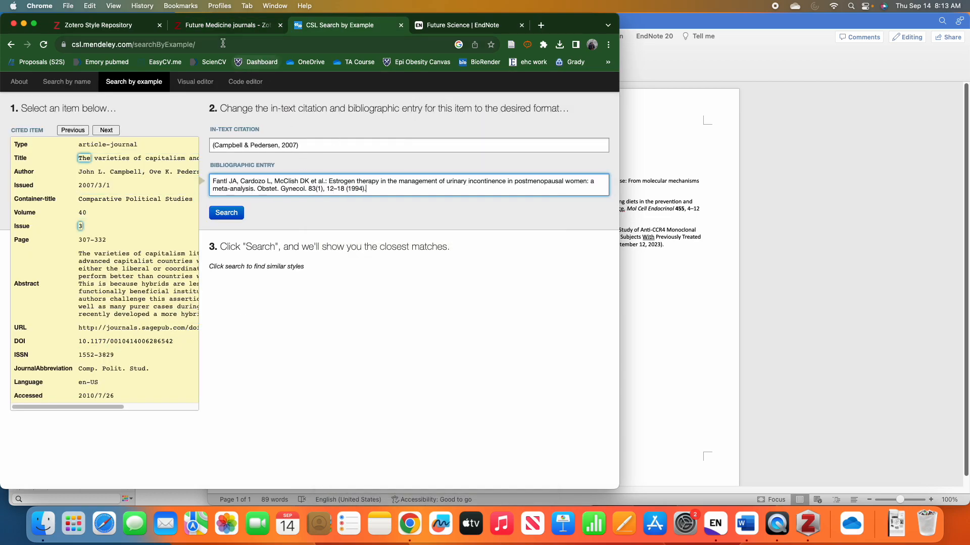
click(218, 26)
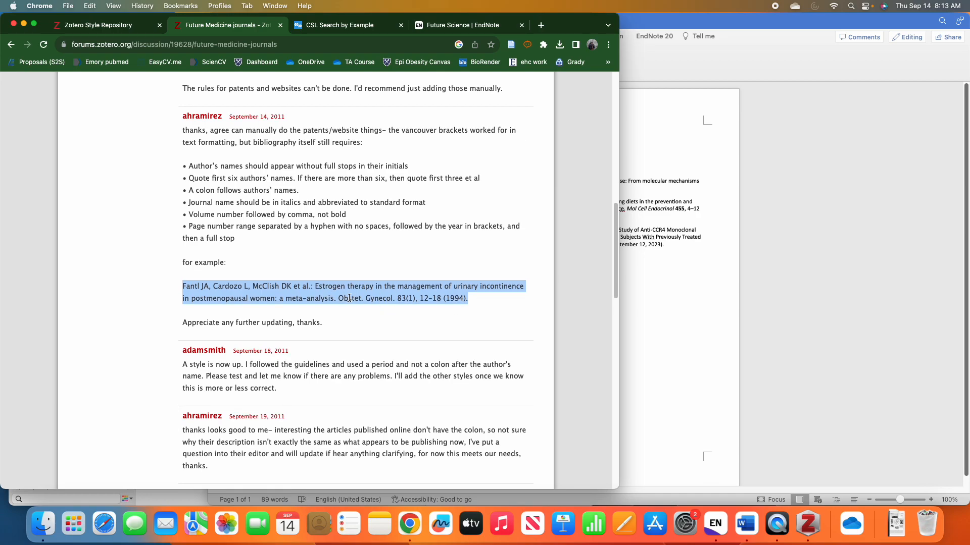
scroll(426, 217, up, 5)
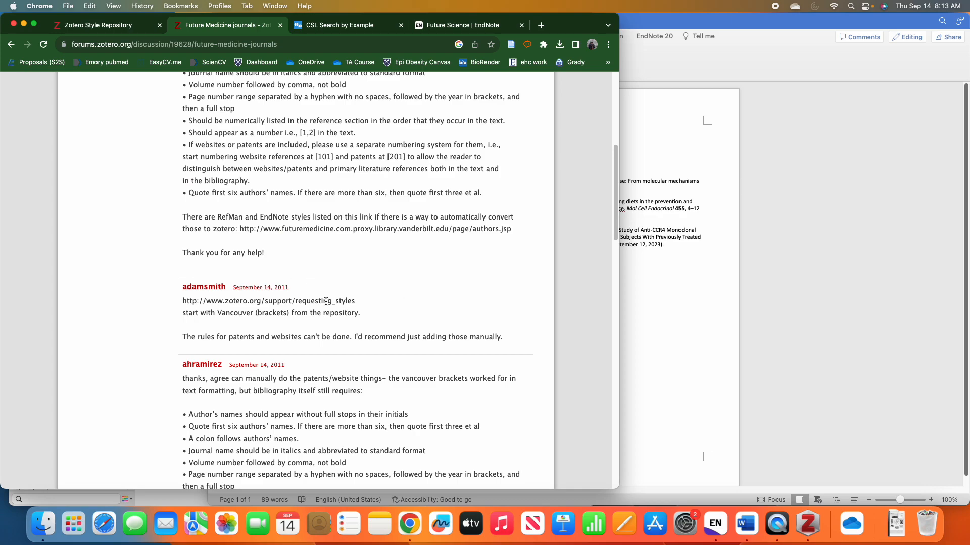
scroll(303, 278, down, 3)
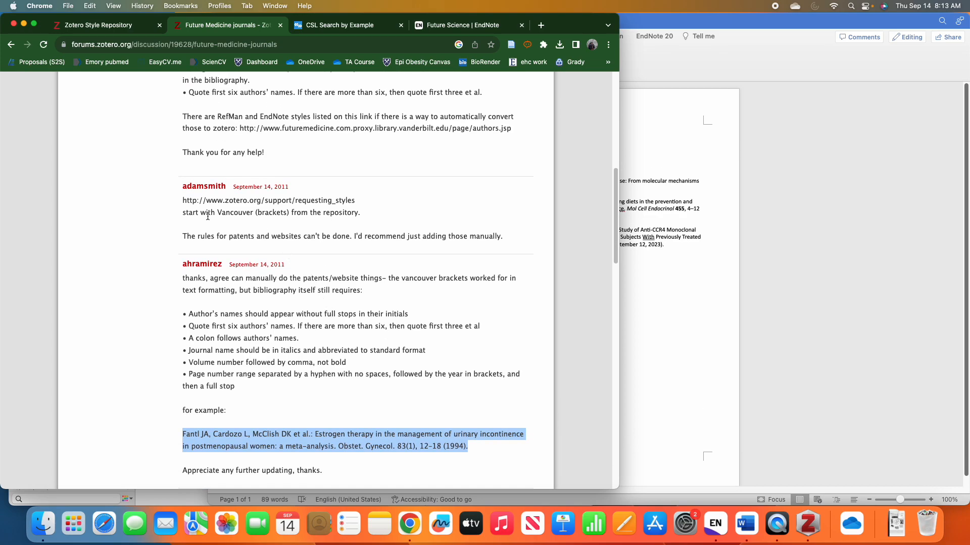
In Word's Zotero Document Preferences, choose the Vancouver citation style and confirm with OK.
click(677, 310)
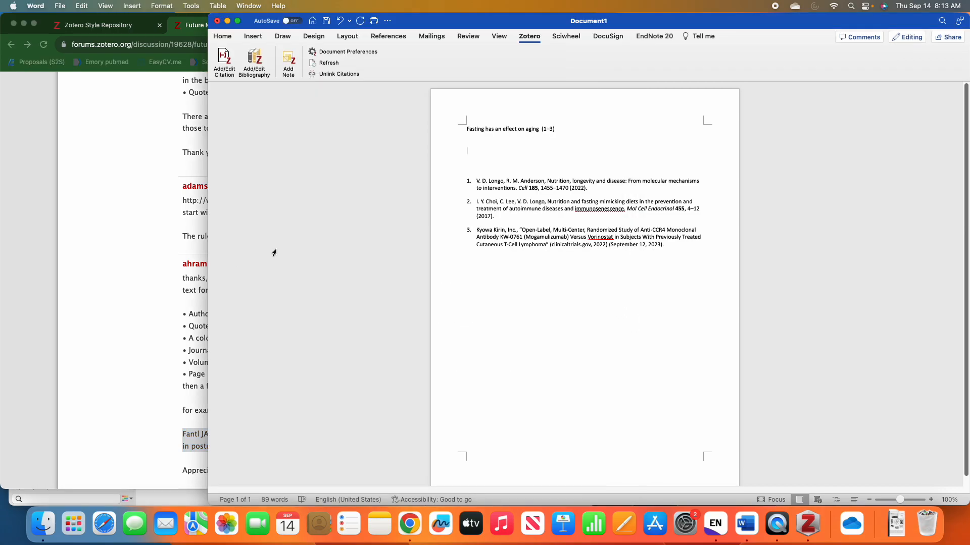
click(348, 51)
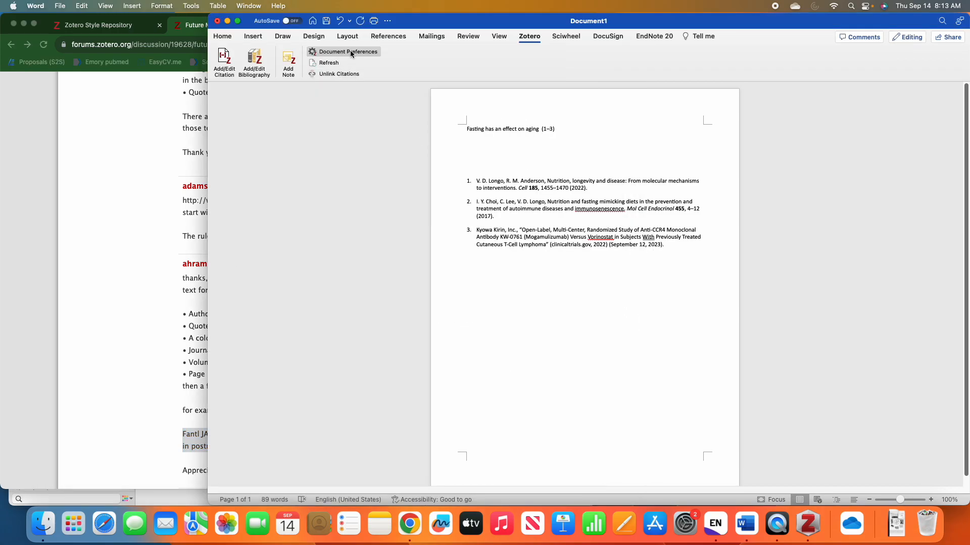
click(186, 183)
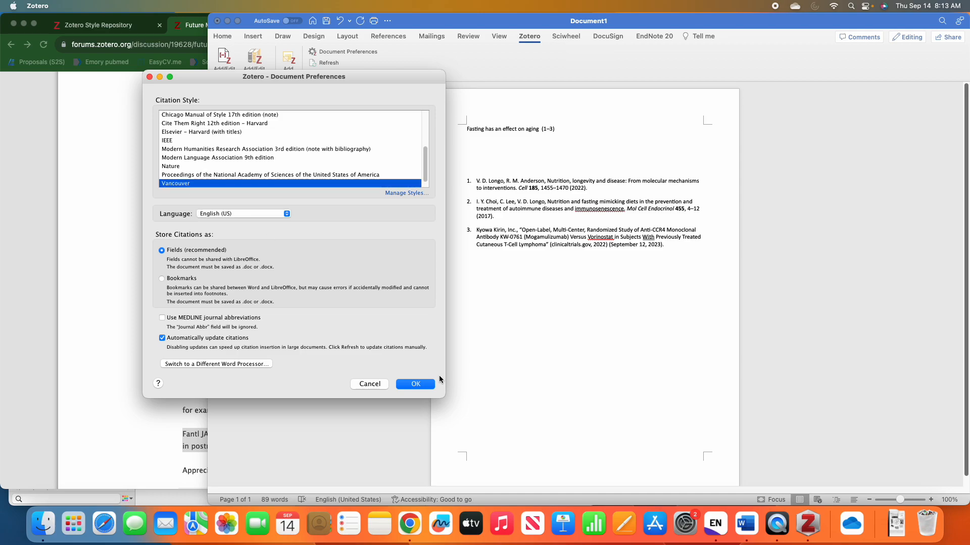
click(427, 384)
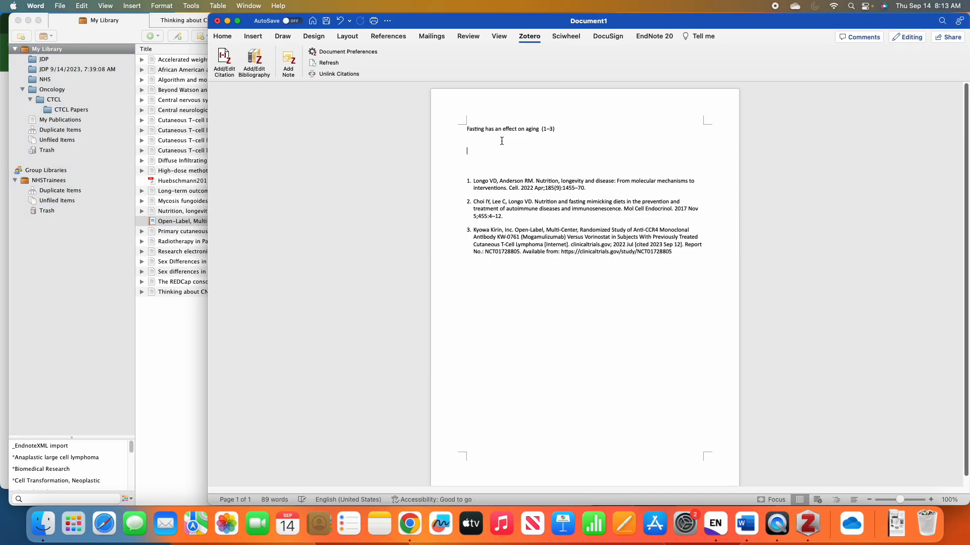
click(168, 343)
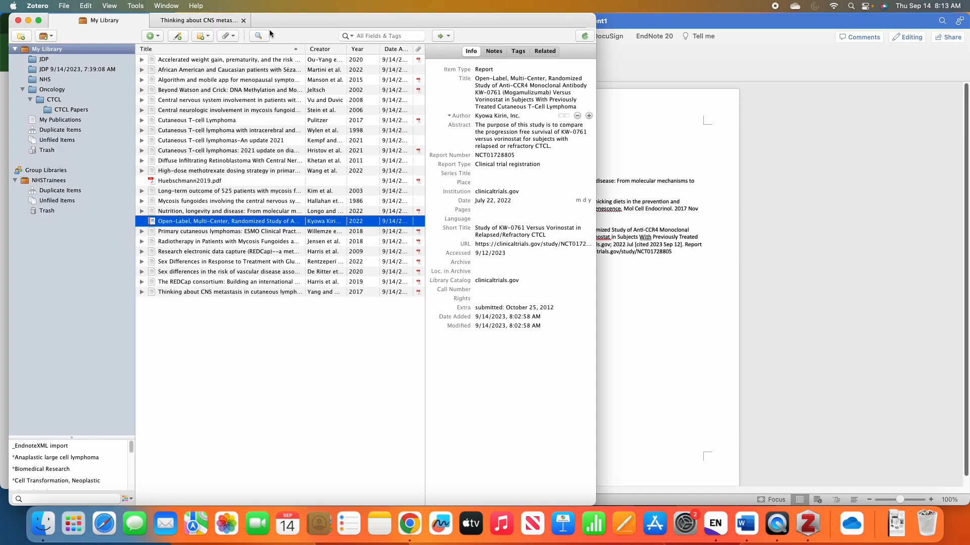
click(410, 524)
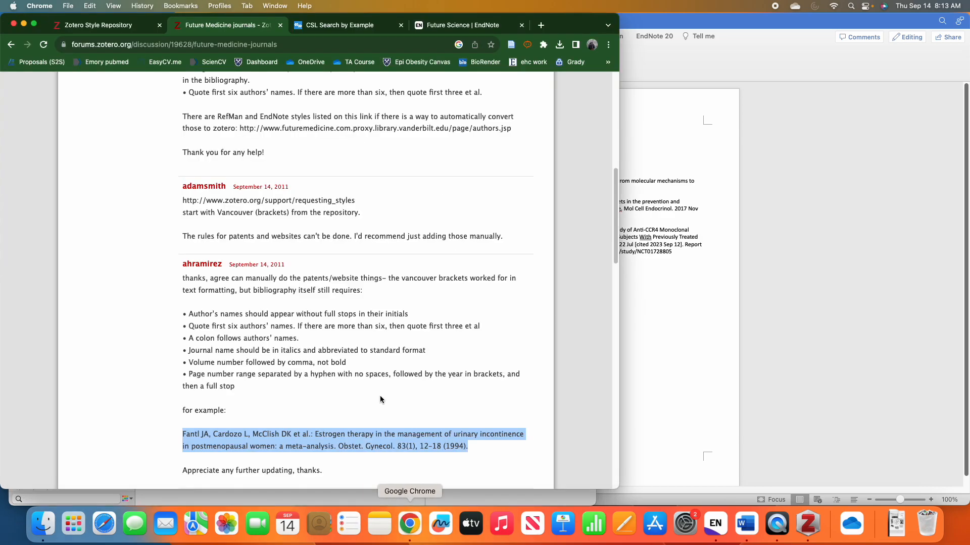
Set the example in-text citation to '(1)', search for matching styles, and scroll through the results.
click(355, 25)
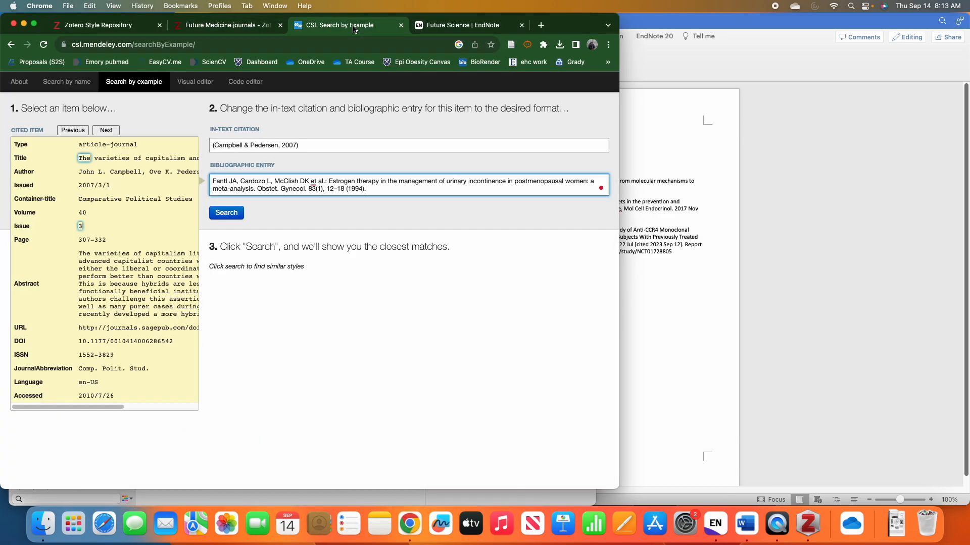
triple_click(321, 145)
text((1)
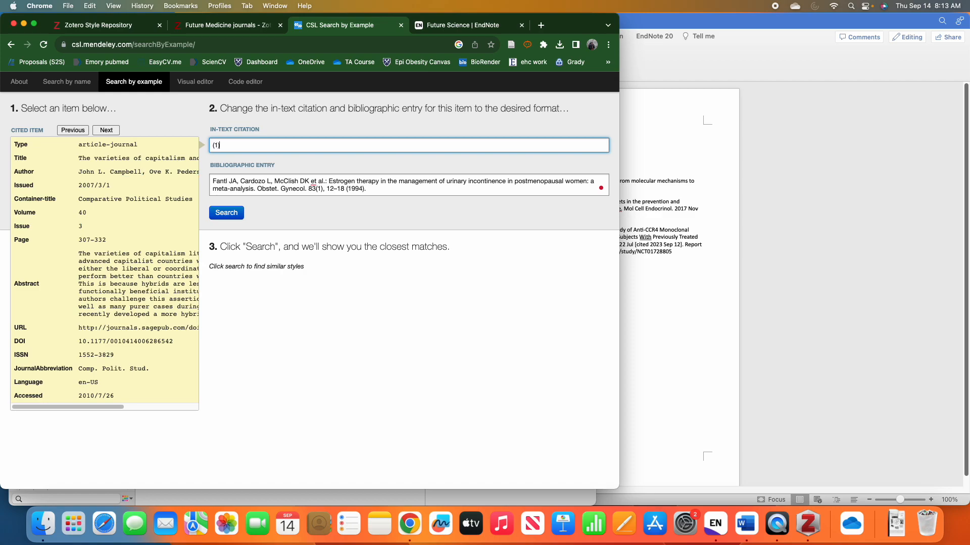
click(226, 213)
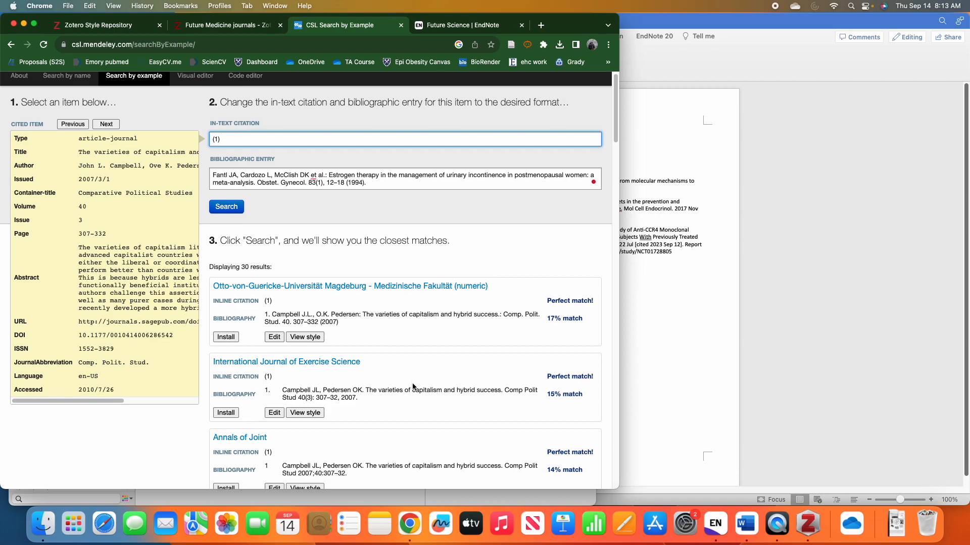
scroll(444, 387, down, 1)
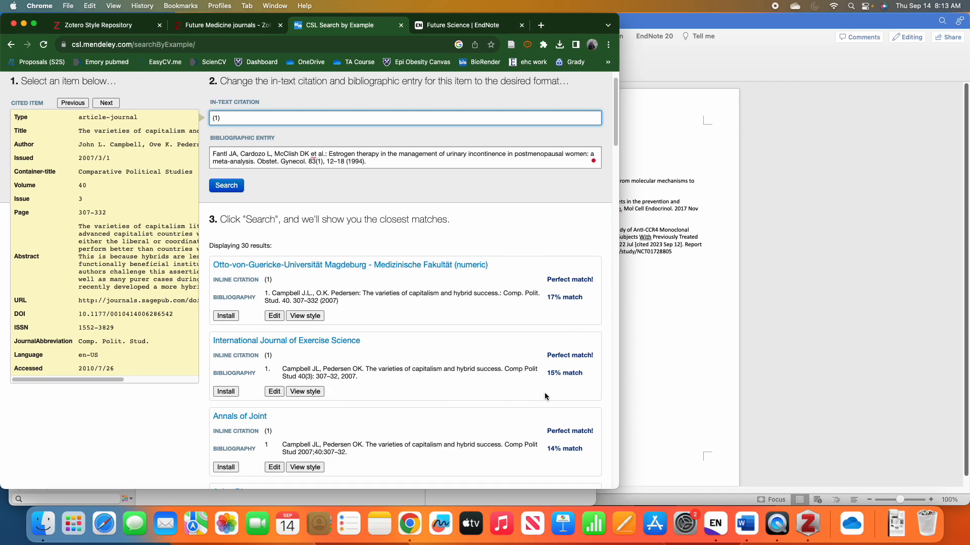
scroll(506, 342, down, 3)
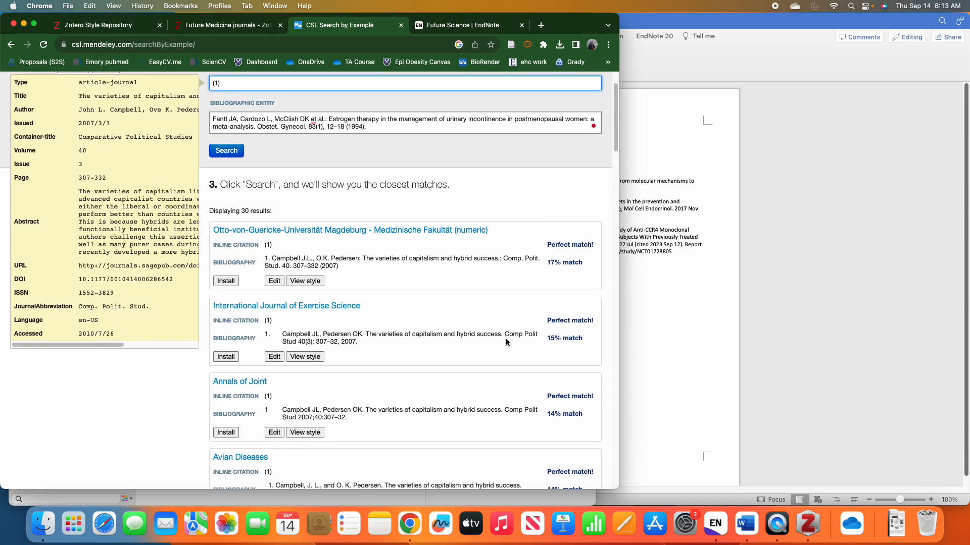
scroll(471, 367, down, 8)
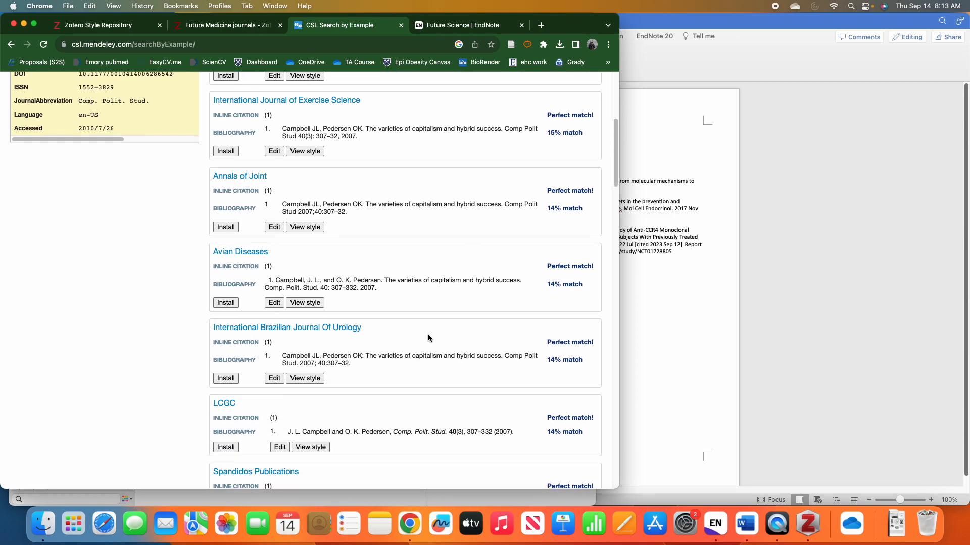
scroll(428, 334, down, 10)
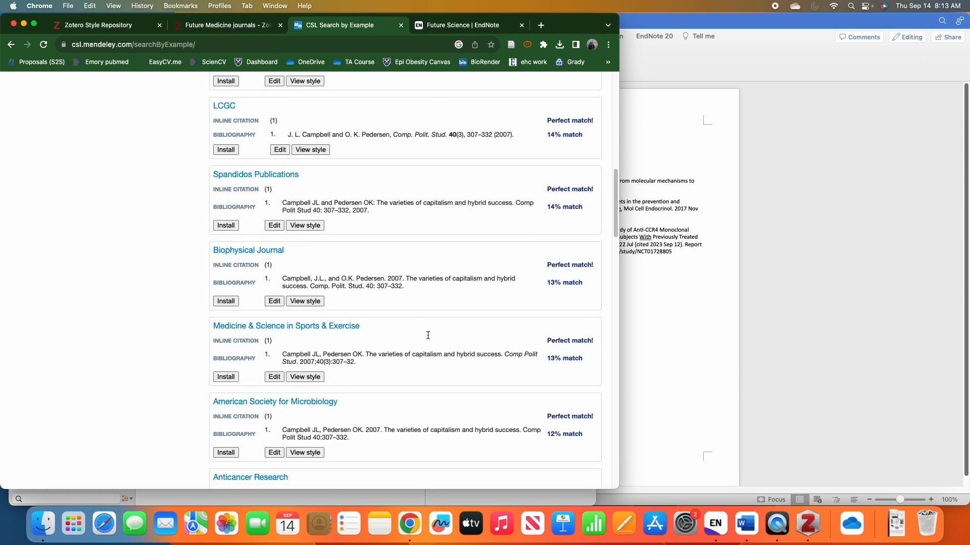
scroll(426, 336, up, 8)
scroll(420, 328, up, 10)
scroll(364, 320, down, 20)
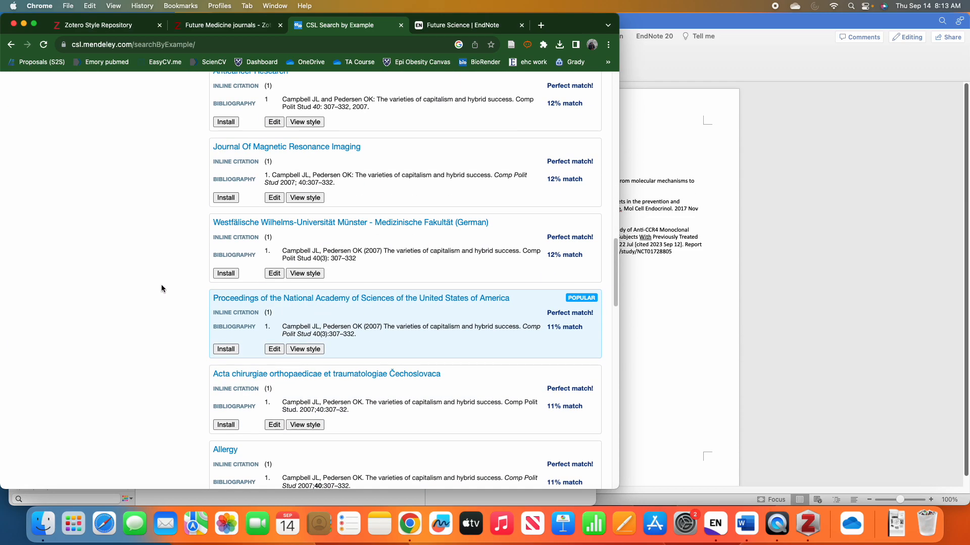
scroll(81, 209, up, 20)
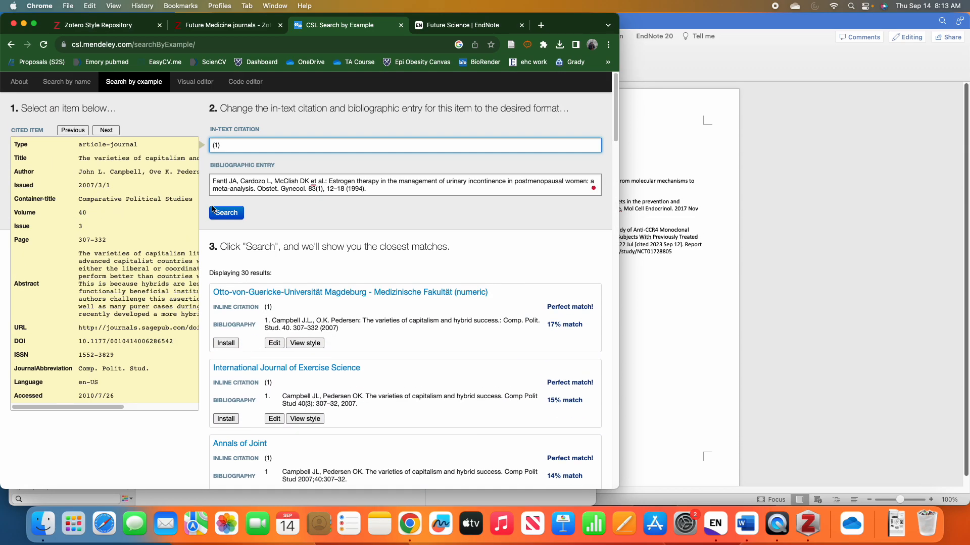
Find 'vanc' in the matched styles with Edit > Find, then select the bibliographic entry text.
click(114, 5)
mouse_move(95, 6)
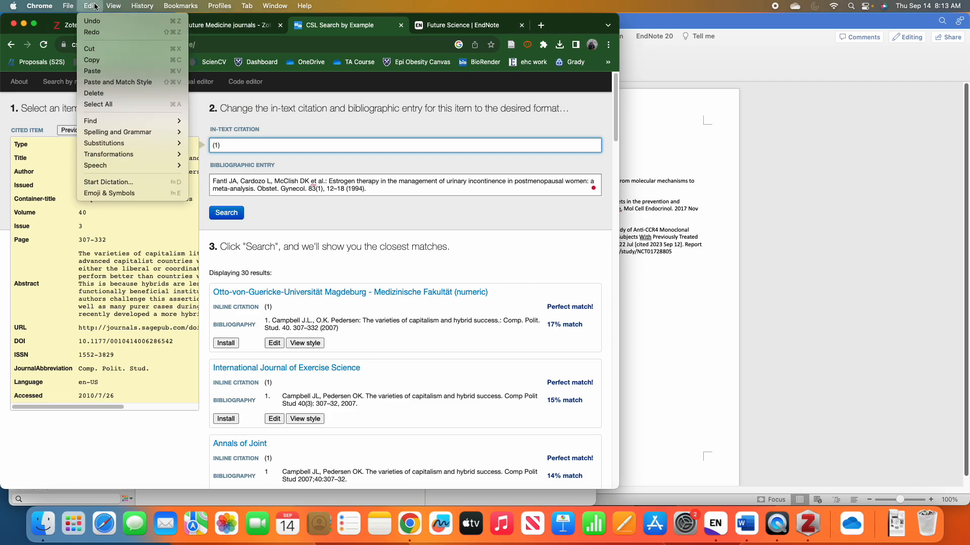
mouse_move(133, 123)
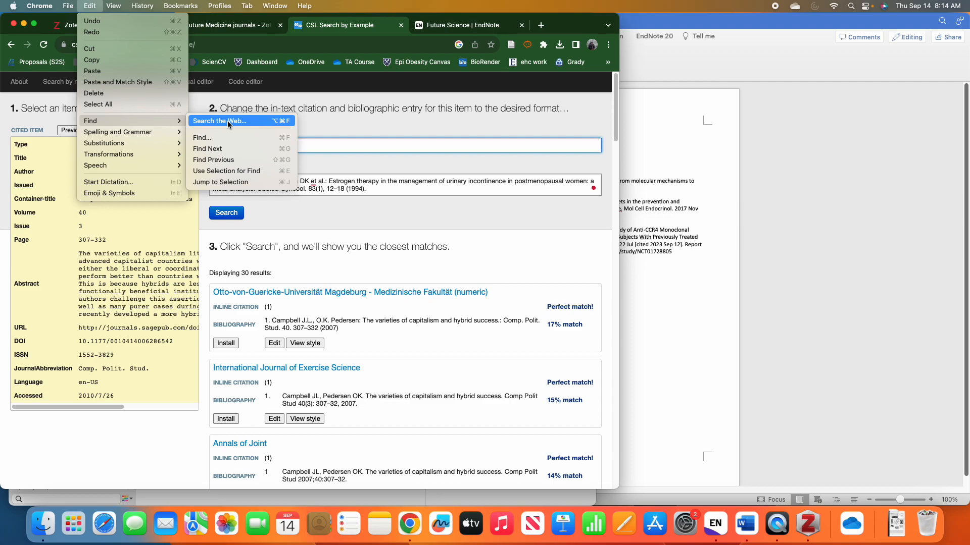
click(222, 137)
text(vanc)
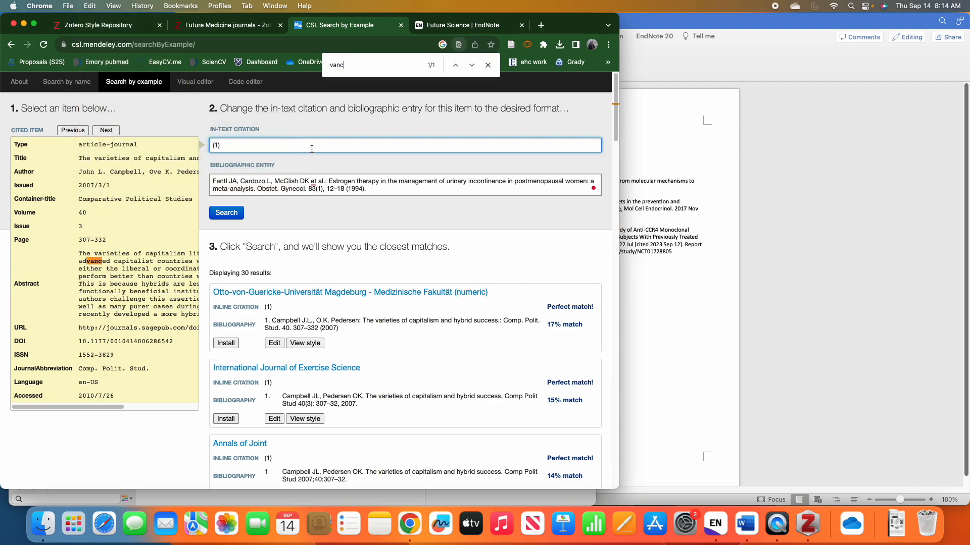
click(456, 190)
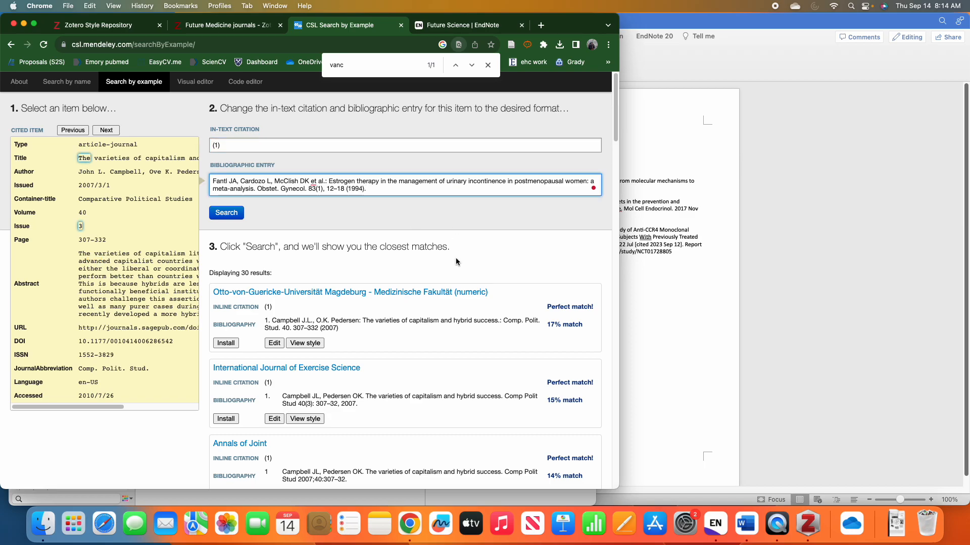
scroll(456, 251, down, 20)
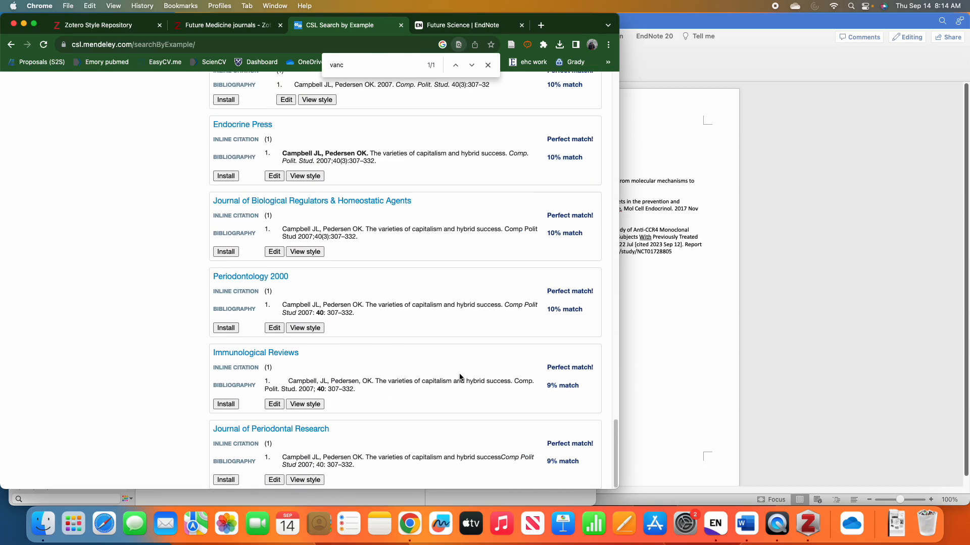
scroll(244, 289, up, 20)
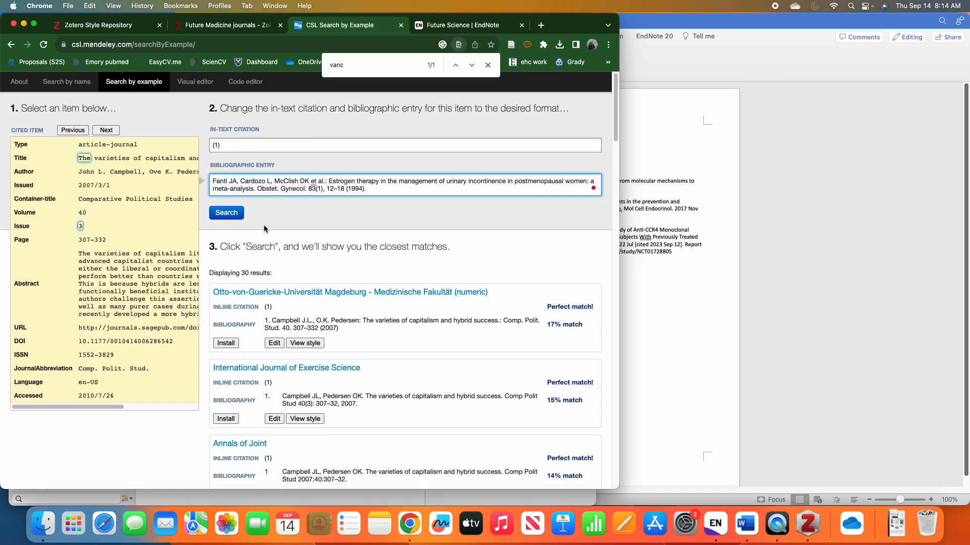
triple_click(386, 193)
click(455, 25)
click(386, 25)
Close the CSL, EndNote and forum tabs, then search the Style Repository for 'nutrition'.
click(401, 25)
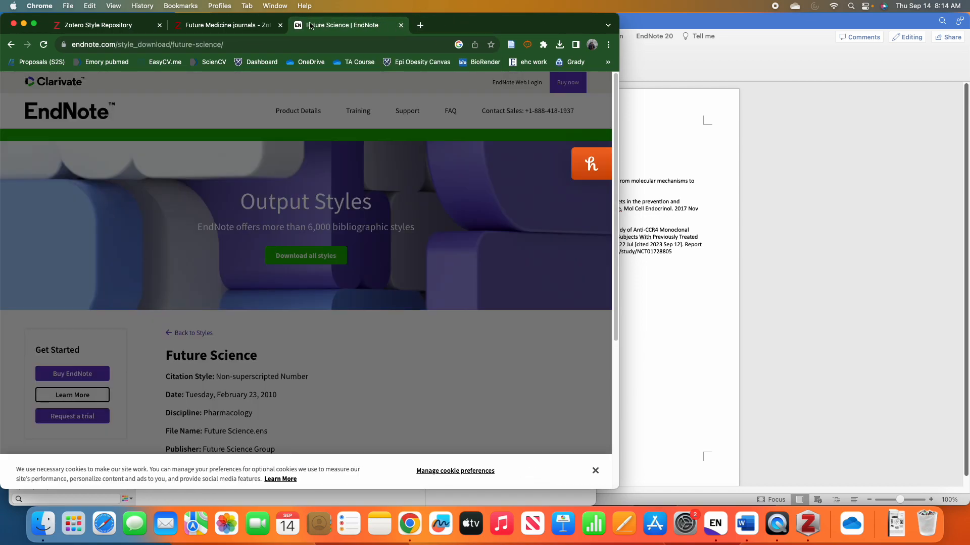
click(401, 25)
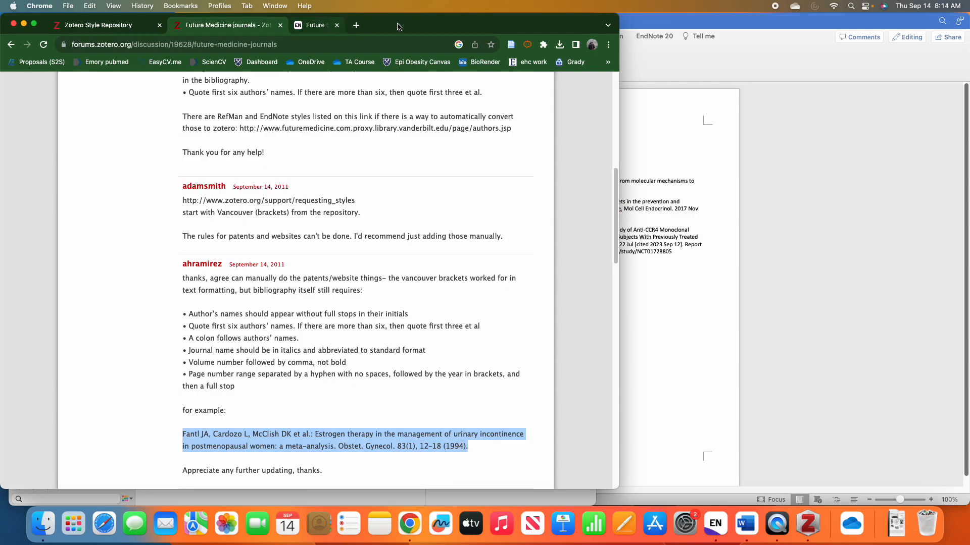
click(281, 24)
click(111, 185)
key(shift+alt+Left)
key(shift+alt+Left)
key(shift+alt+Left)
text(nutrition)
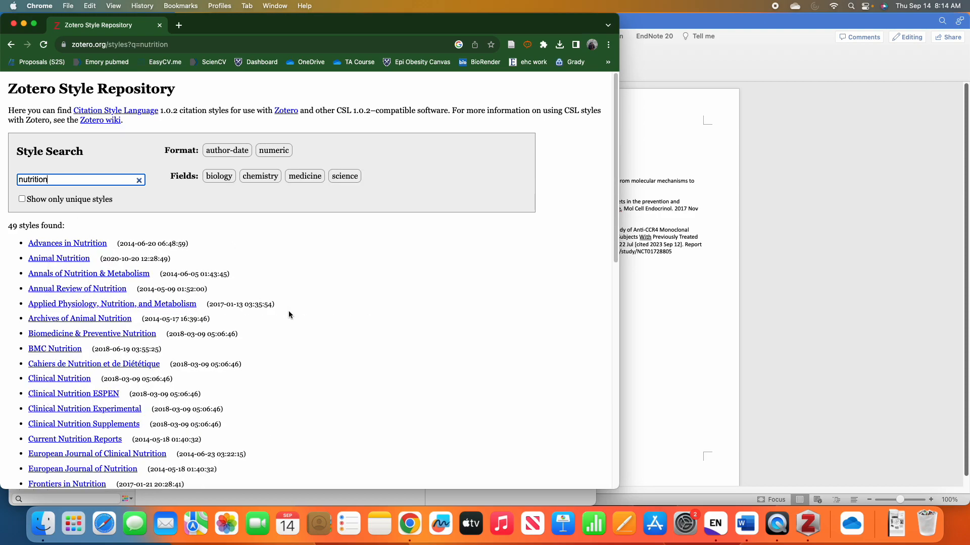
Search the Style Repository for 'wiley', then for 'else'.
scroll(272, 311, down, 10)
scroll(258, 313, down, 1)
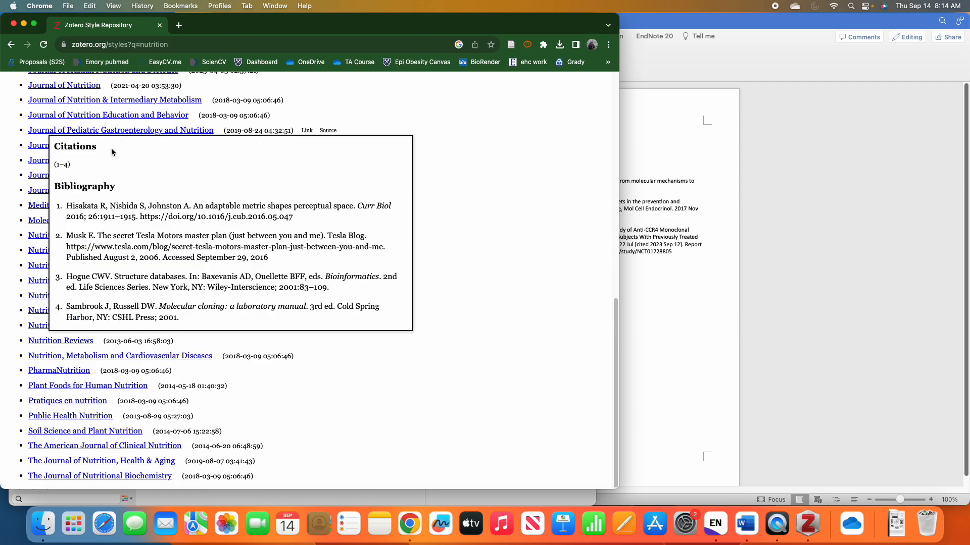
scroll(462, 313, up, 10)
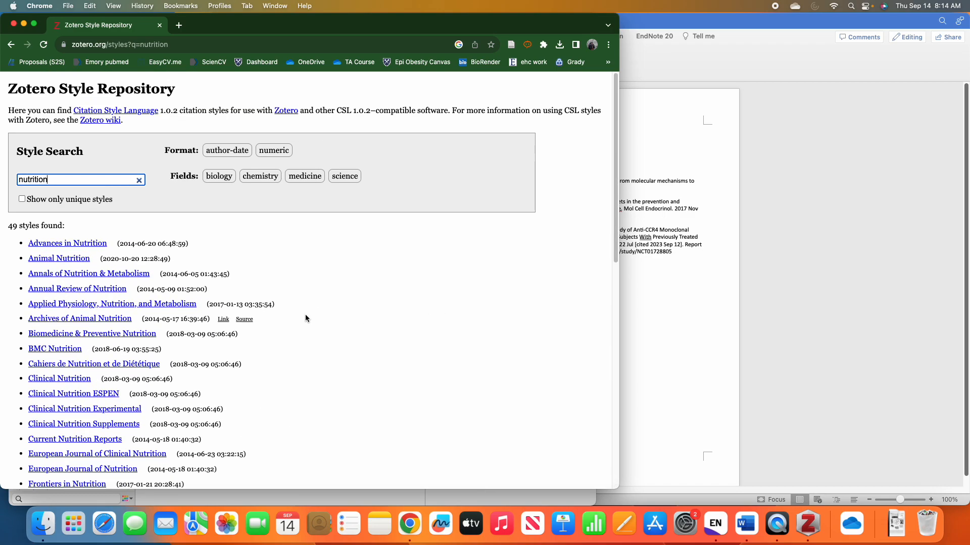
double_click(67, 181)
text(wiley)
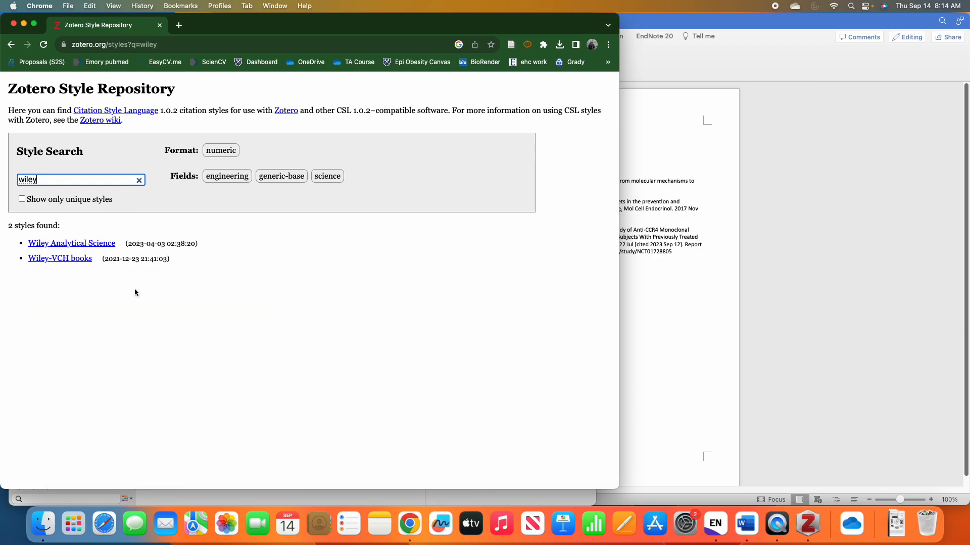
double_click(38, 178)
text(else)
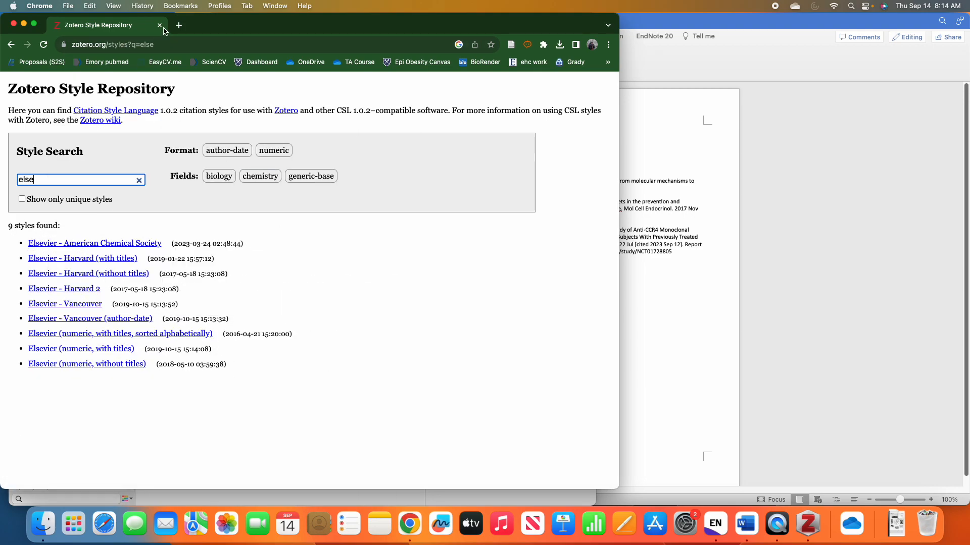
Close the browser window, reopen Chrome widened, and focus the new-tab address bar.
drag(309, 26, 391, 26)
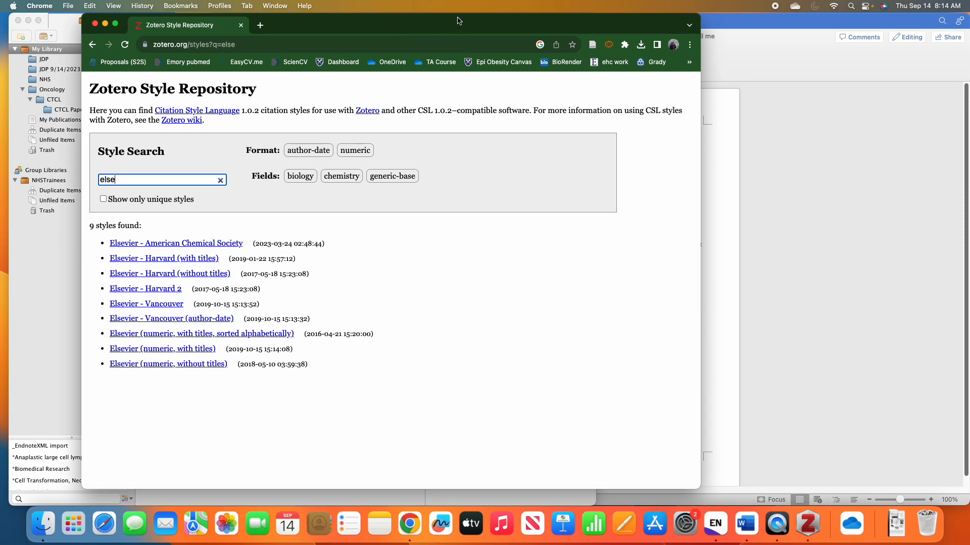
drag(695, 20, 329, 20)
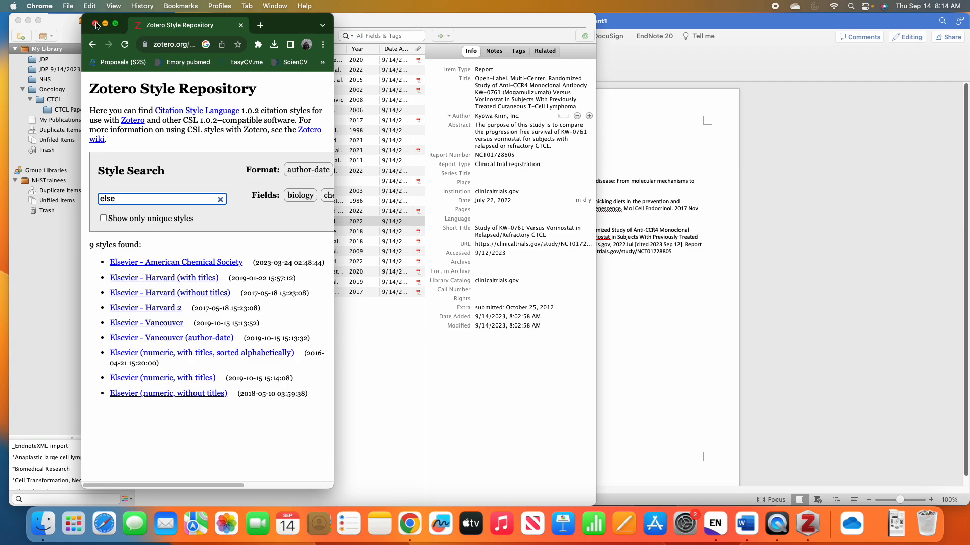
click(96, 25)
click(372, 381)
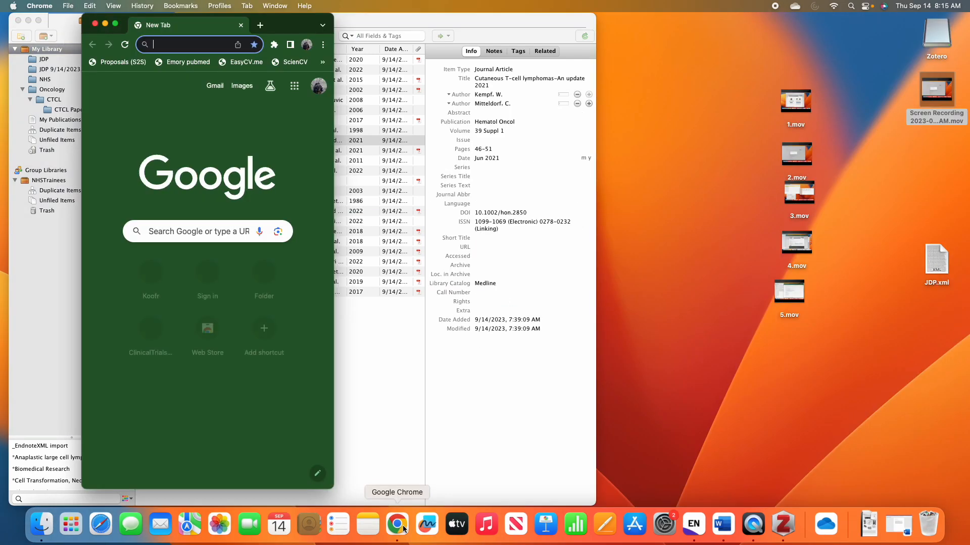
drag(334, 15, 820, 12)
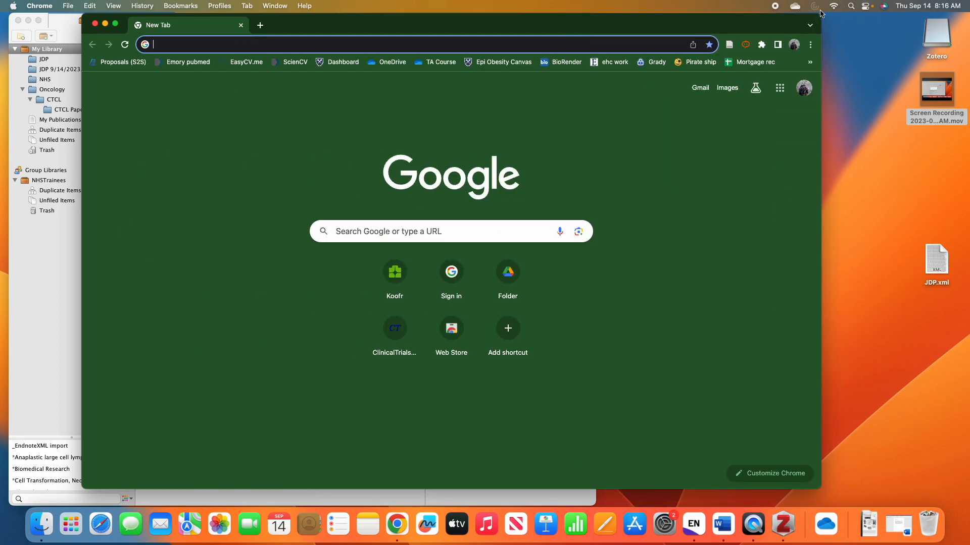
click(343, 46)
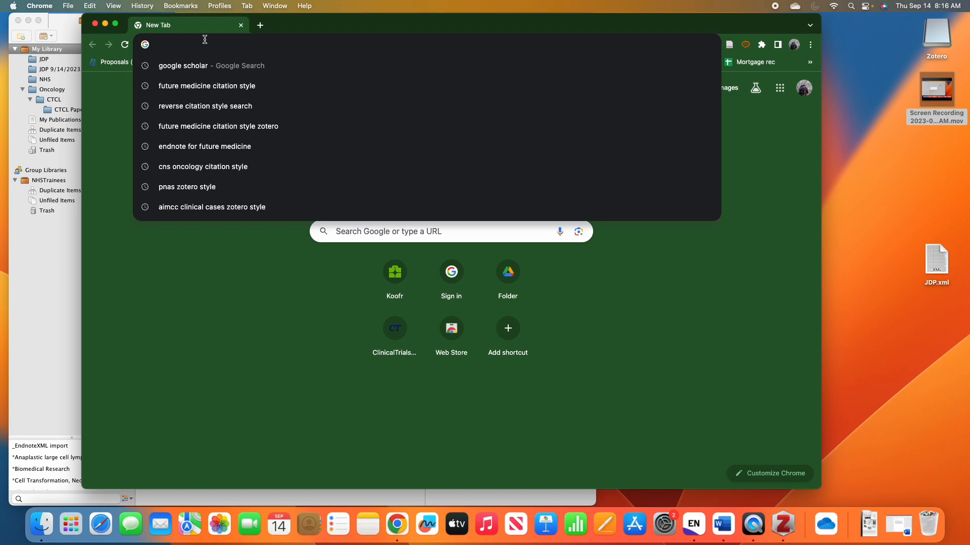
Search 'add ons zotero' and open the Plugins for Zotero documentation page.
text(add n)
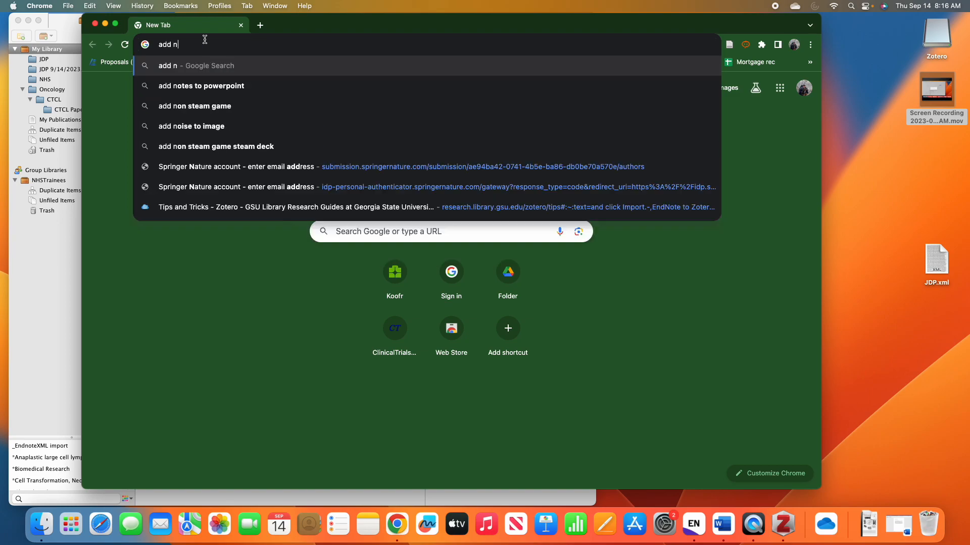
key(BackSpace)
text(ons zotero)
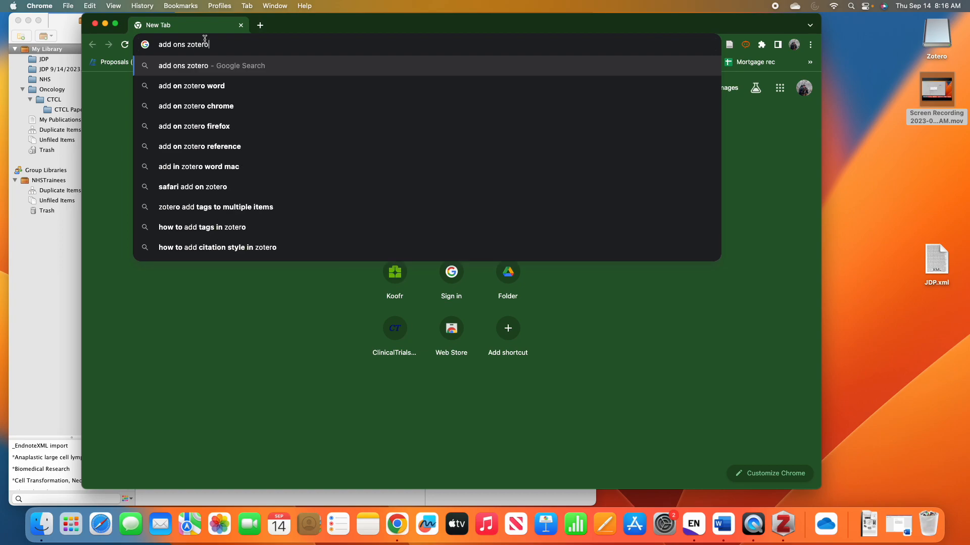
key(Return)
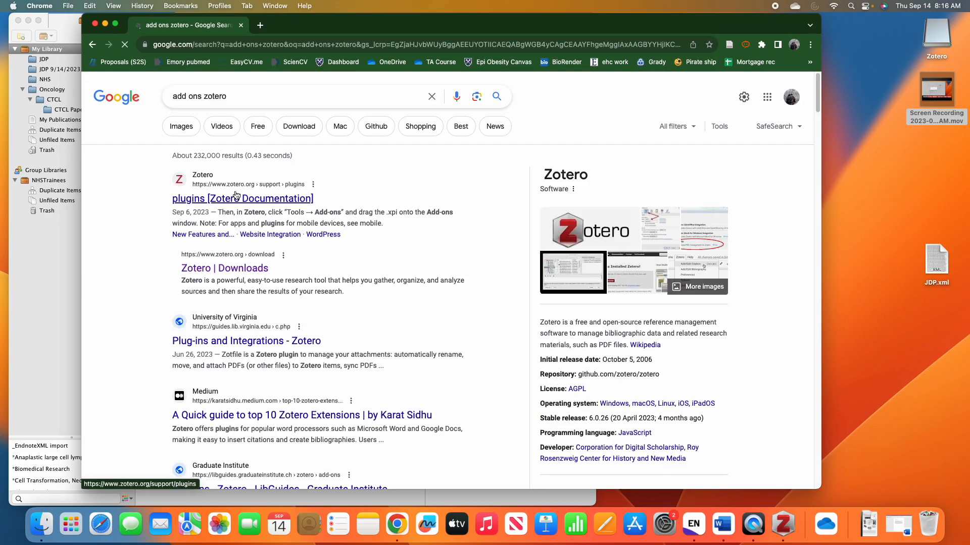
click(235, 196)
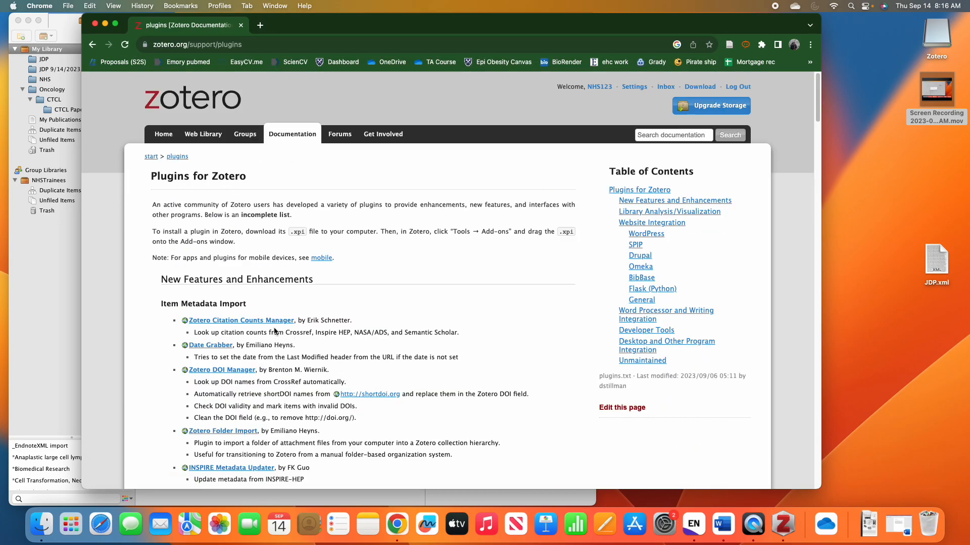
Open the Zotero Citation Counts Manager link in a new tab.
scroll(319, 354, down, 2)
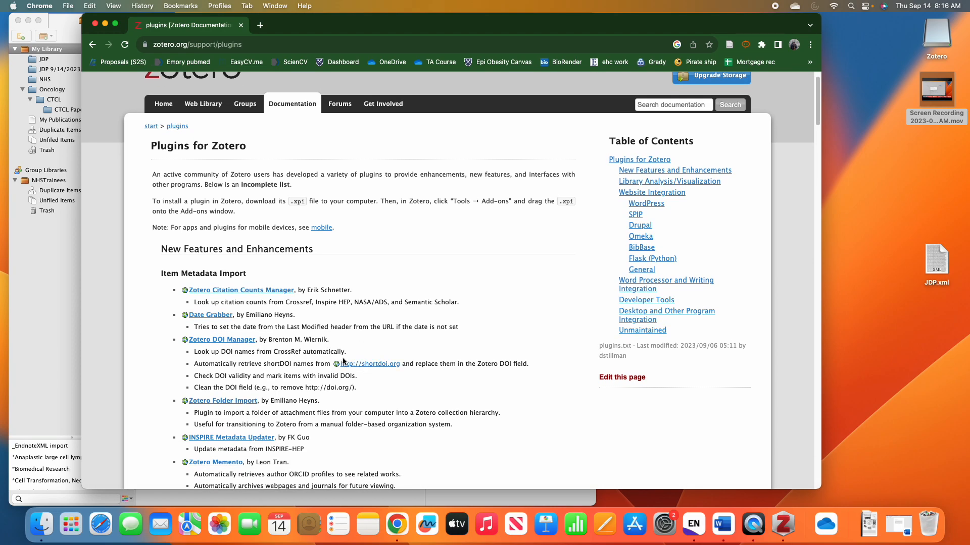
scroll(344, 361, down, 3)
right_click(245, 241)
click(280, 245)
Browse the rest of the Plugins for Zotero list and bring up Chrome's Edit menu.
scroll(286, 303, up, 2)
scroll(290, 351, down, 6)
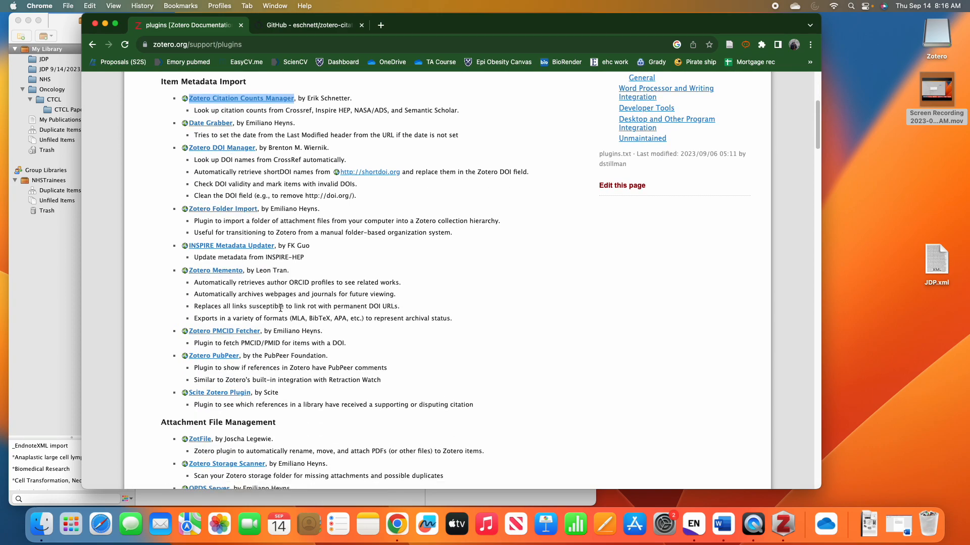
scroll(333, 386, down, 2)
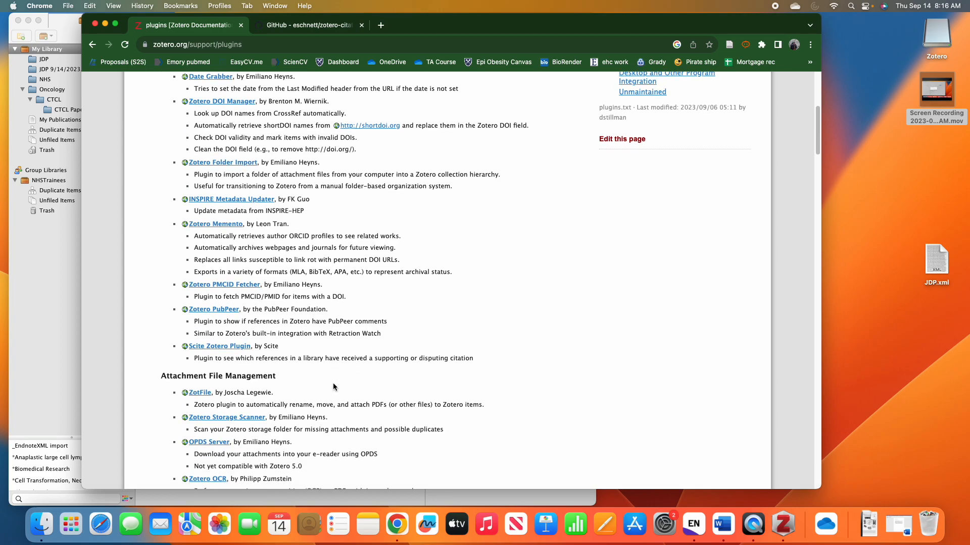
scroll(333, 387, up, 14)
scroll(329, 412, down, 9)
scroll(329, 412, down, 10)
scroll(329, 420, down, 7)
scroll(327, 297, down, 9)
scroll(239, 194, up, 20)
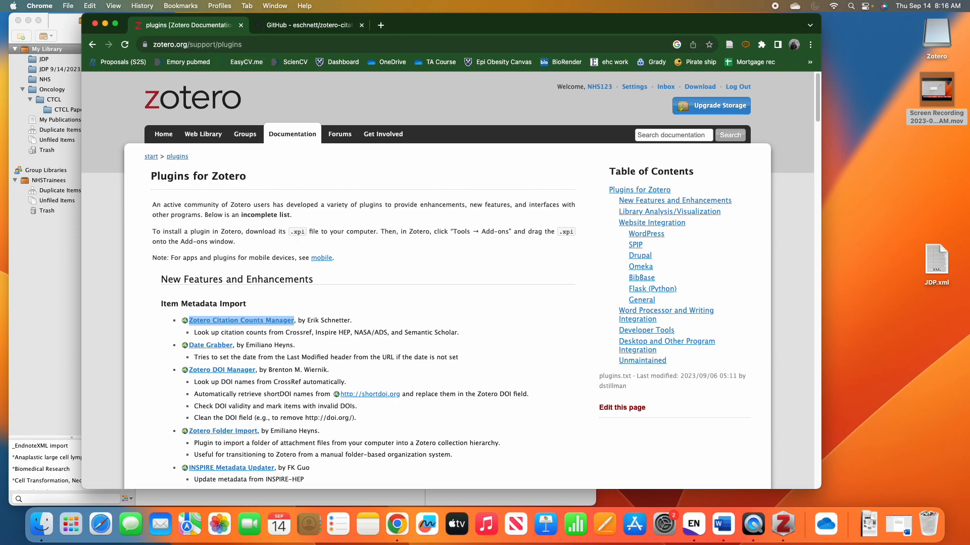
click(467, 287)
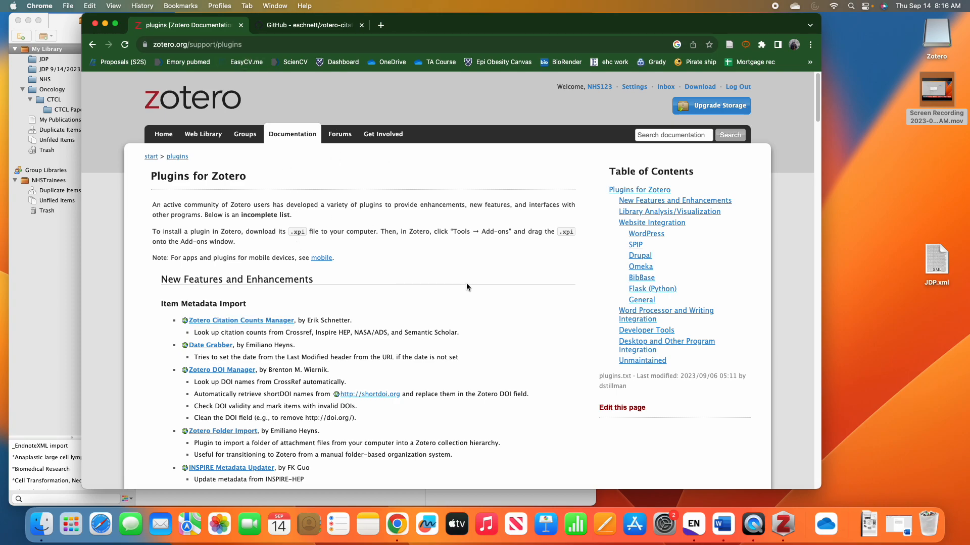
click(87, 5)
Search the plugins page for 'tag', replacing the initial 'zotero tag' query.
mouse_move(143, 122)
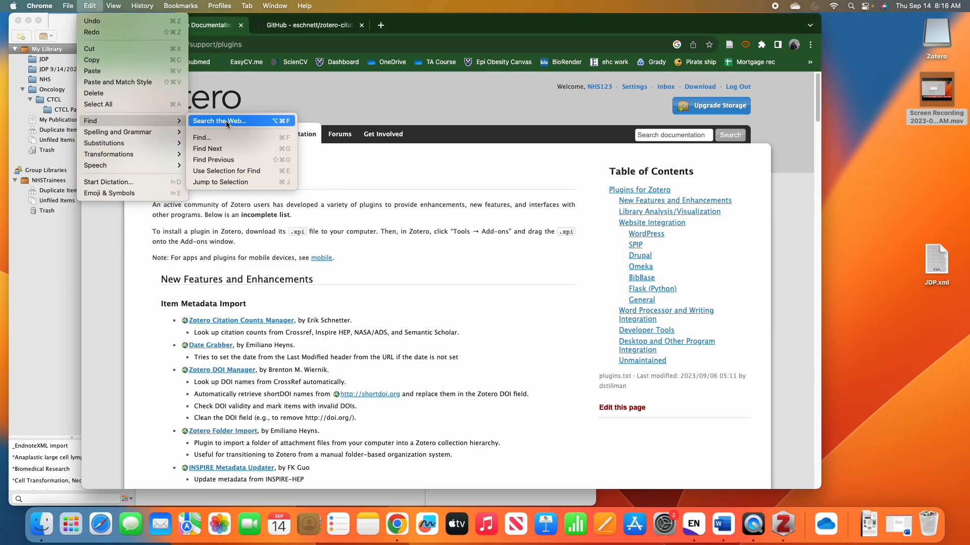
click(227, 138)
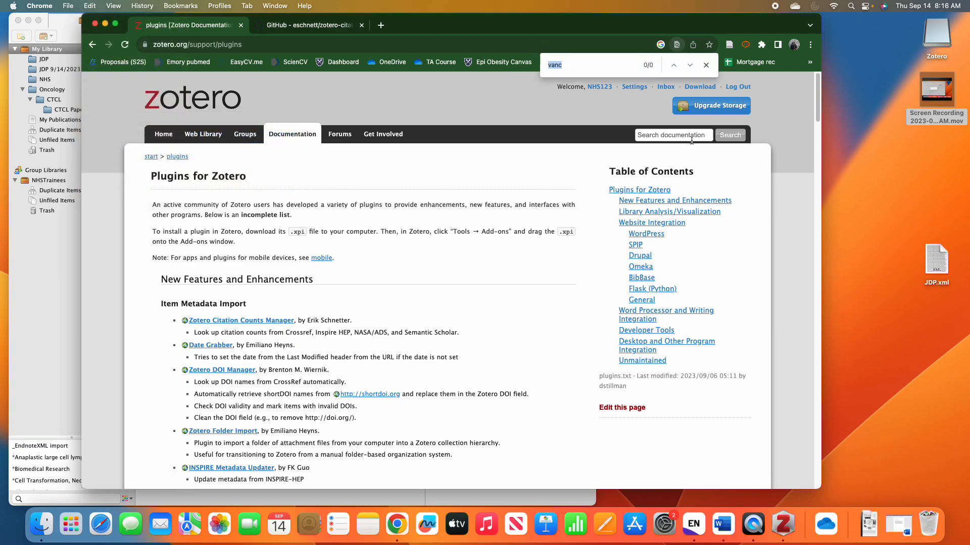
text(zotero tag)
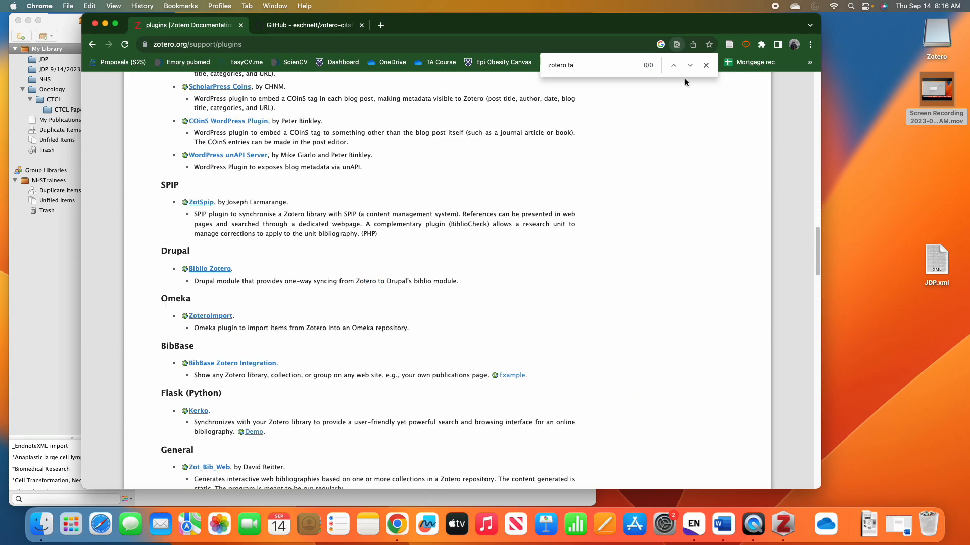
drag(604, 66, 494, 67)
text(tag)
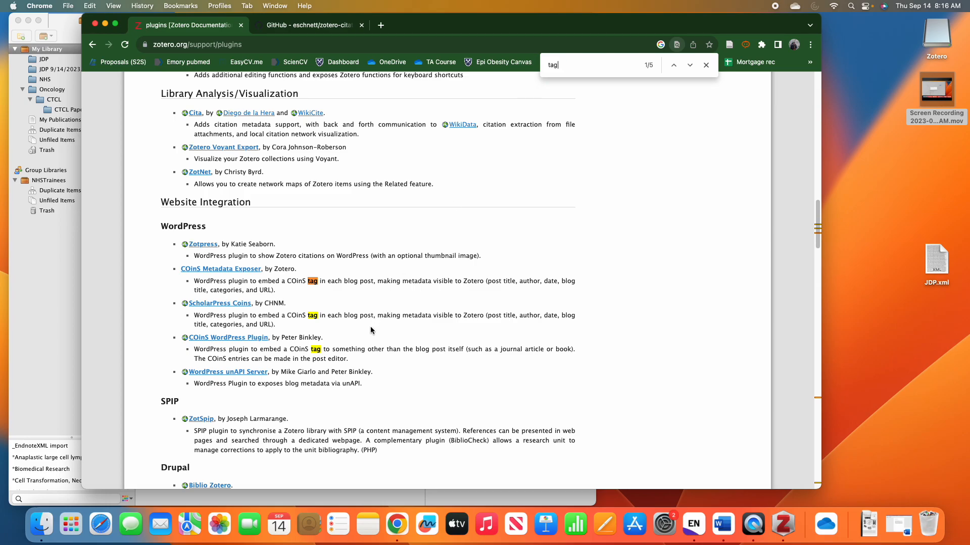
Step through all five 'tag' matches until the search wraps, then start a new tab.
scroll(368, 356, down, 20)
key(Return)
click(690, 66)
click(690, 66)
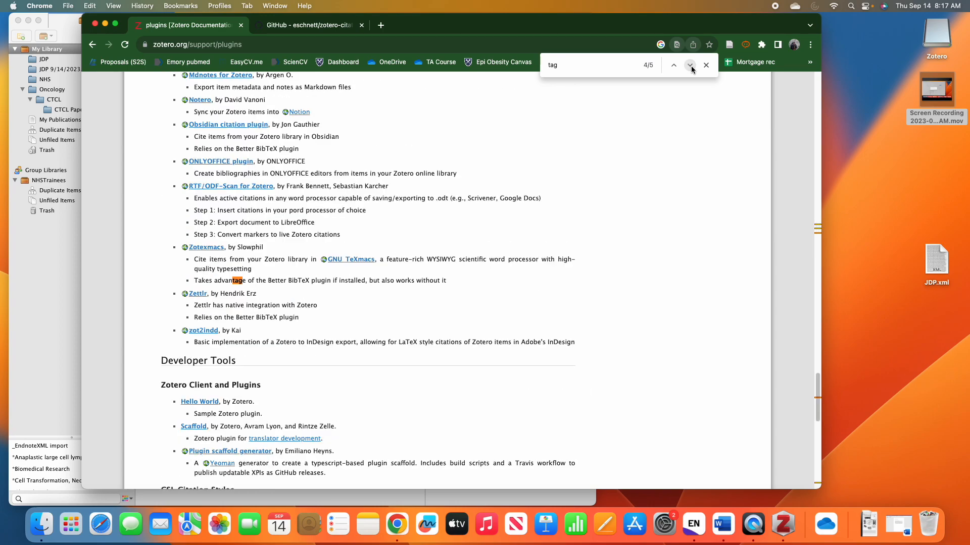
click(690, 66)
click(689, 66)
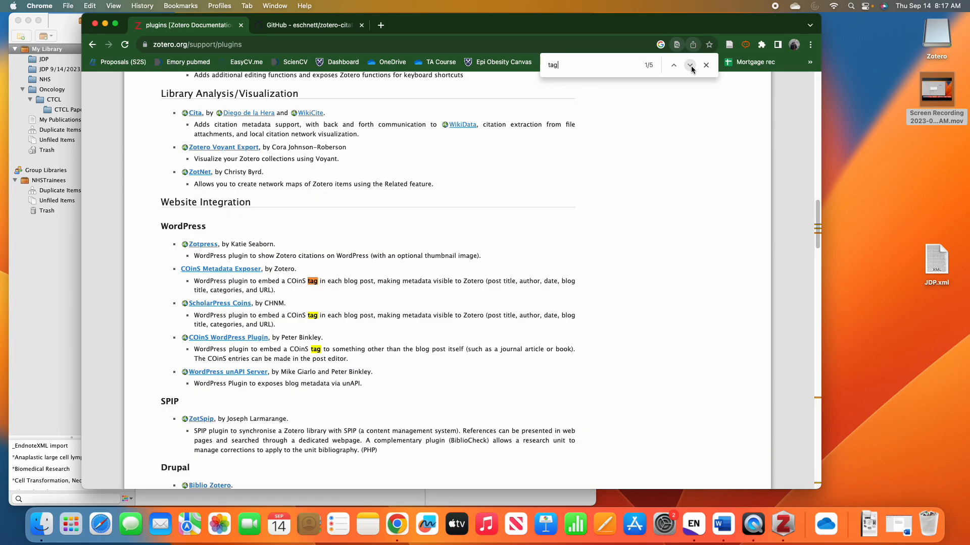
click(379, 26)
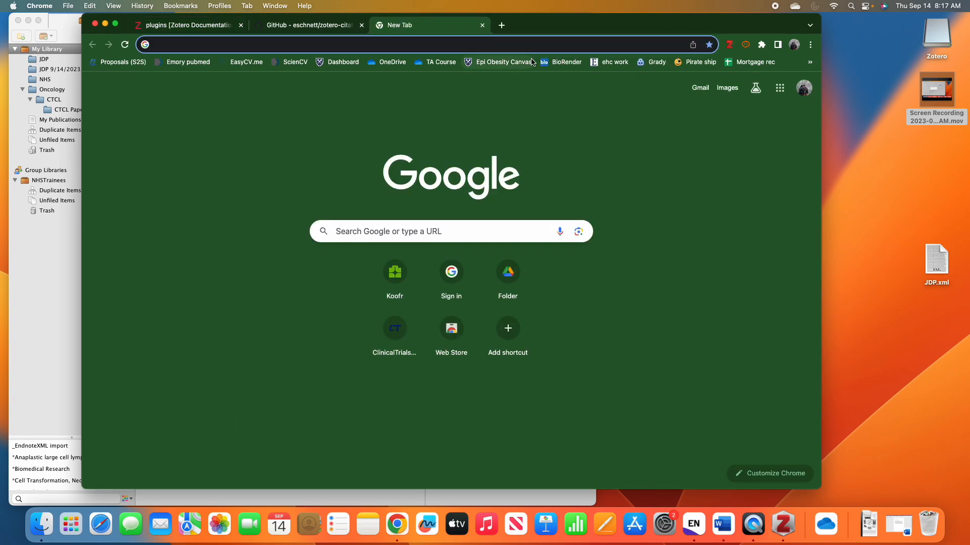
Google 'zotero tag add on', open the windingwind/zotero-actions-tags repo, and compare it with the citation counts tab.
text(zotero tag add on)
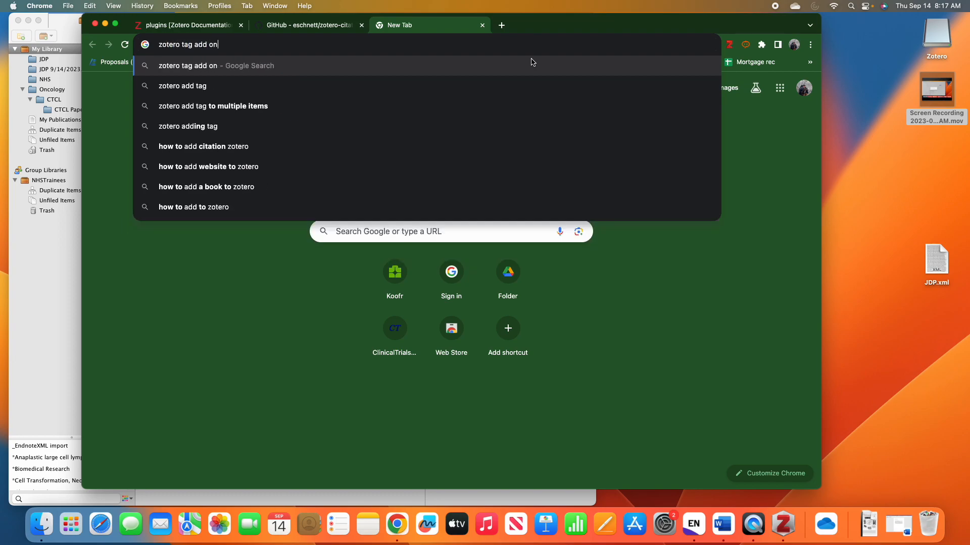
key(Return)
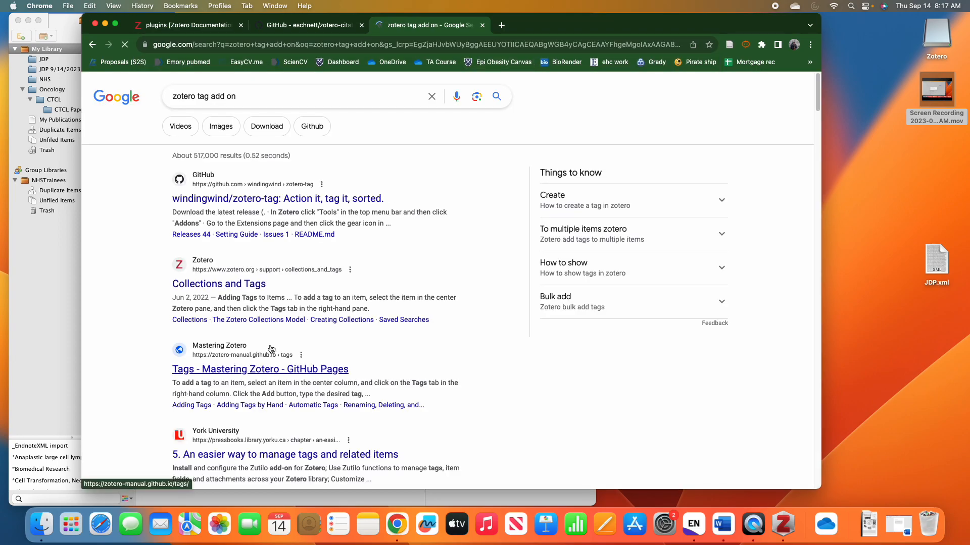
click(264, 199)
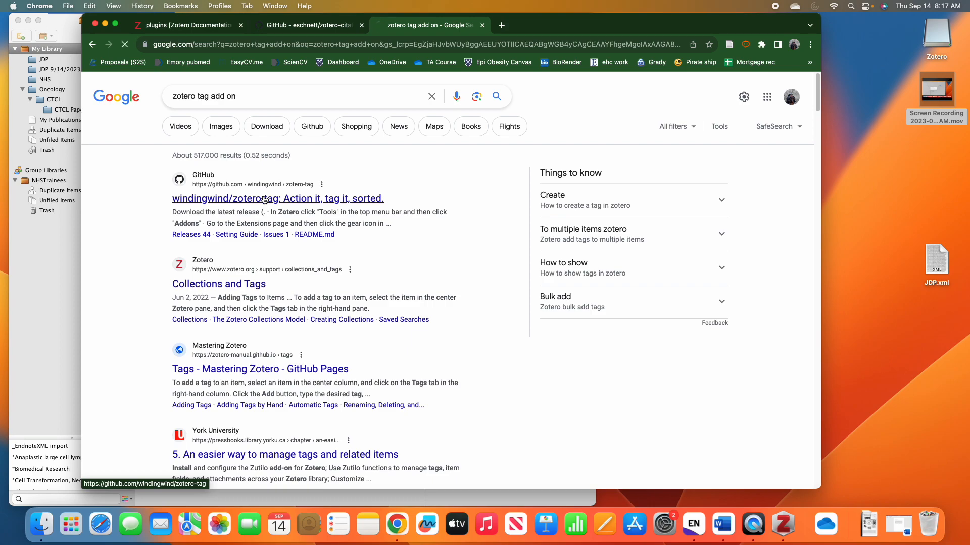
click(318, 25)
click(442, 28)
click(328, 29)
click(503, 26)
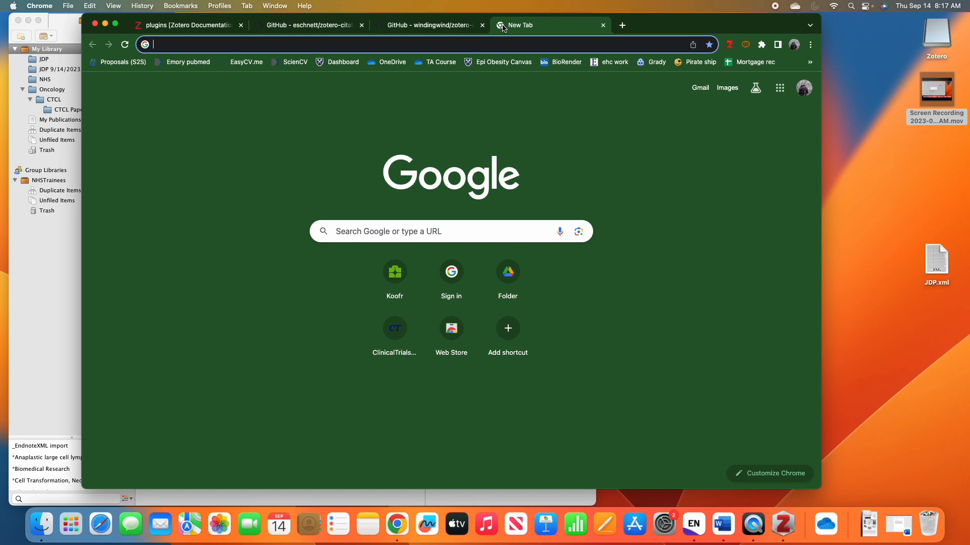
Search Google for 'zotfile zotero' and, in a new tab, for 'zutilo'.
text(z)
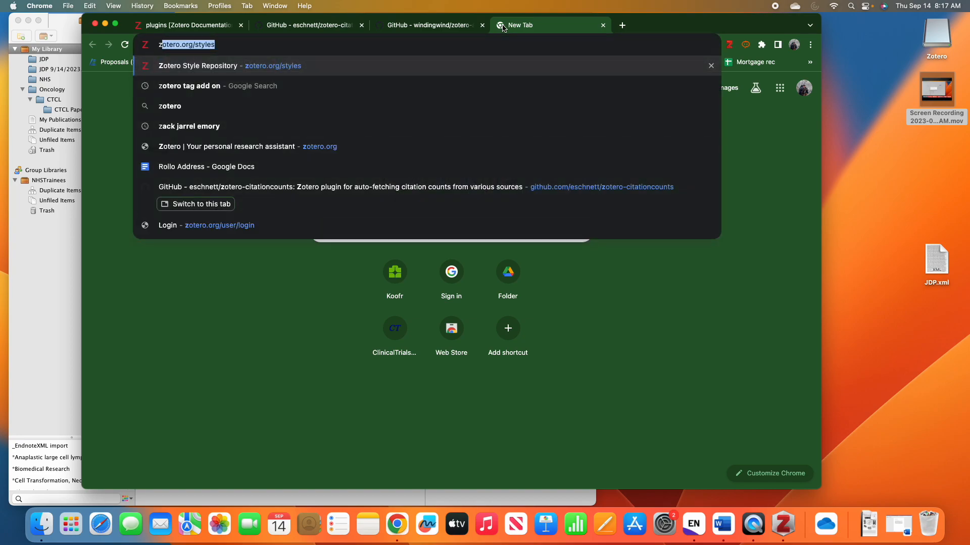
text(otfile )
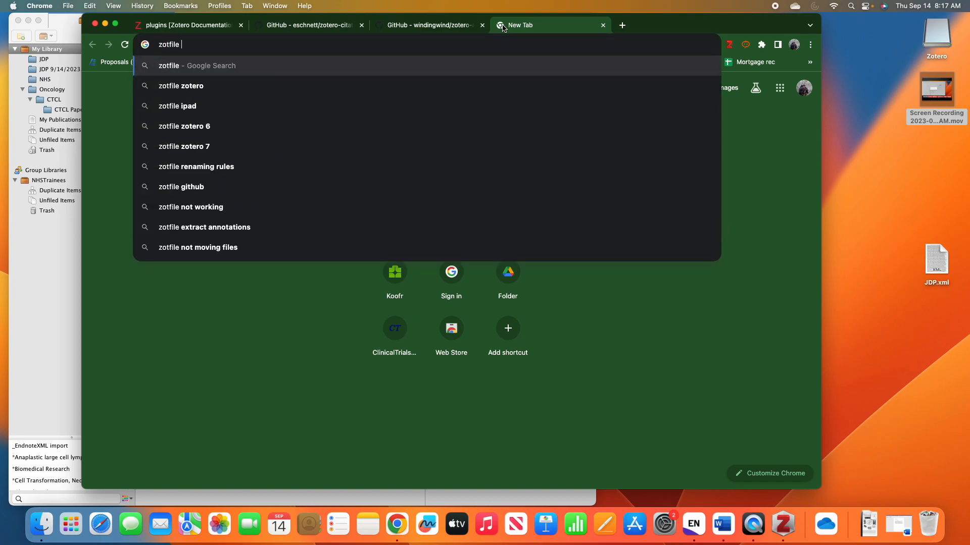
text(zotero)
key(Return)
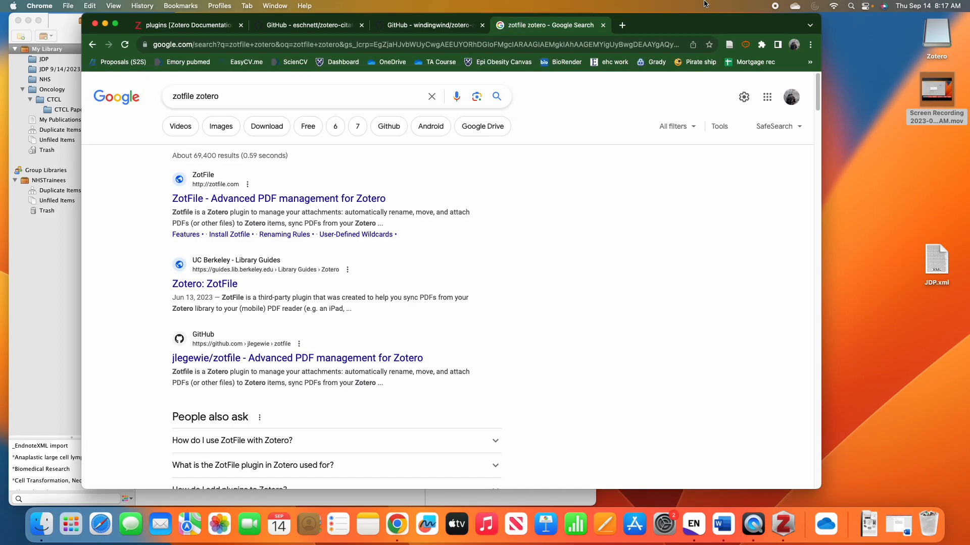
click(622, 25)
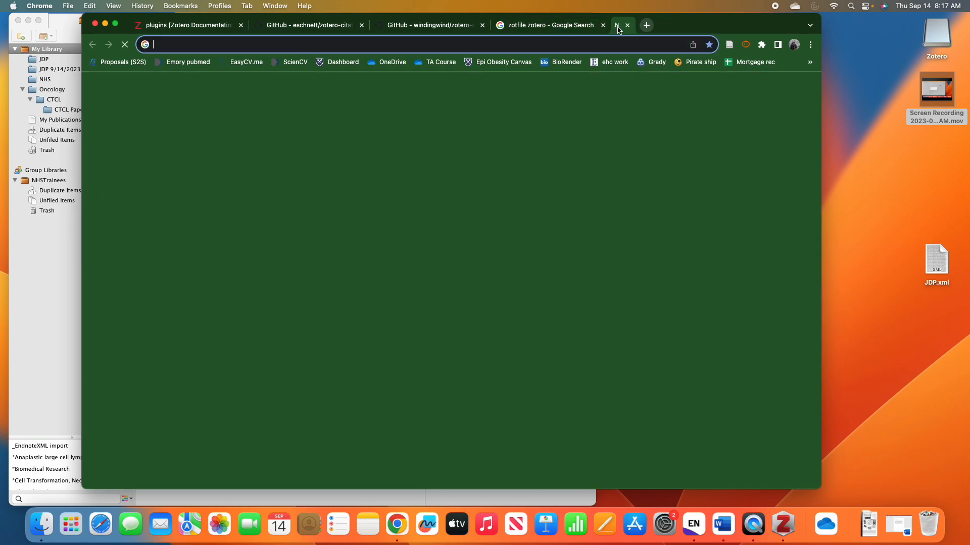
text(zutilo)
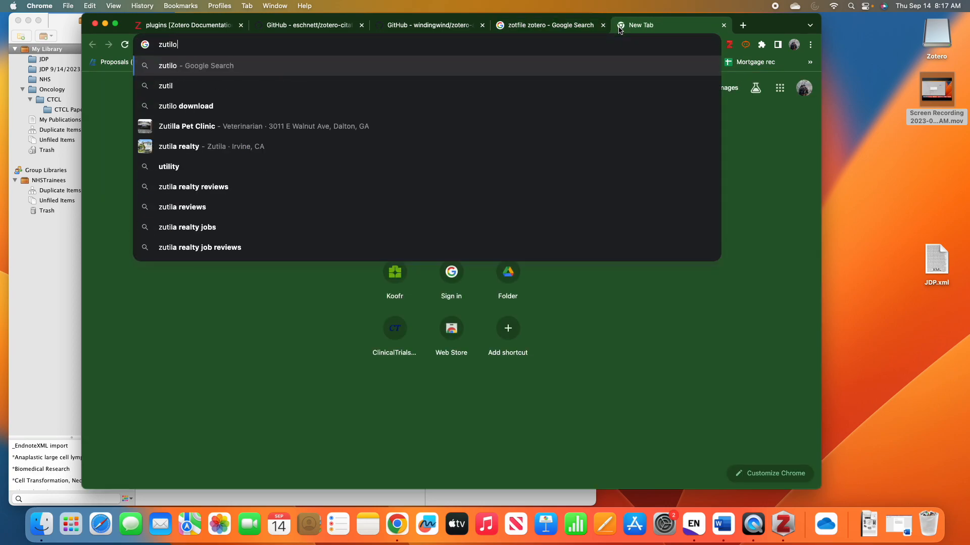
key(Return)
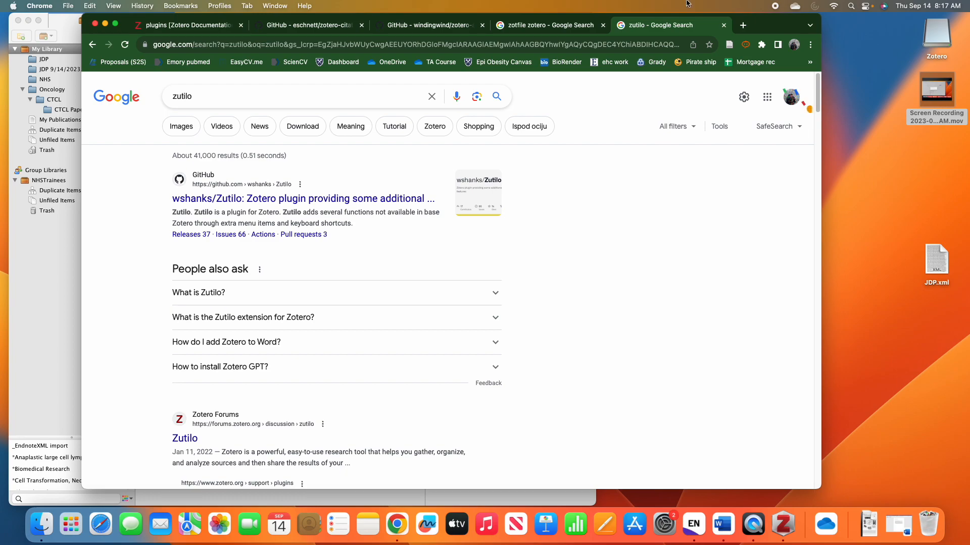
In separate new tabs, search 'zotero pdf preview' (passing reCAPTCHA) and 'zotero pmcid fetcher'.
click(743, 26)
text(zotero pdf previ)
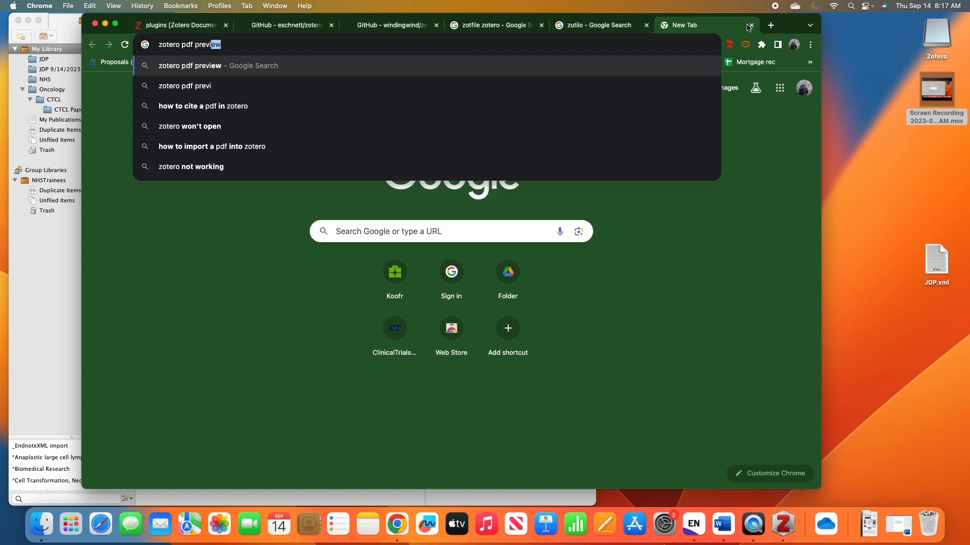
text(ew)
key(Return)
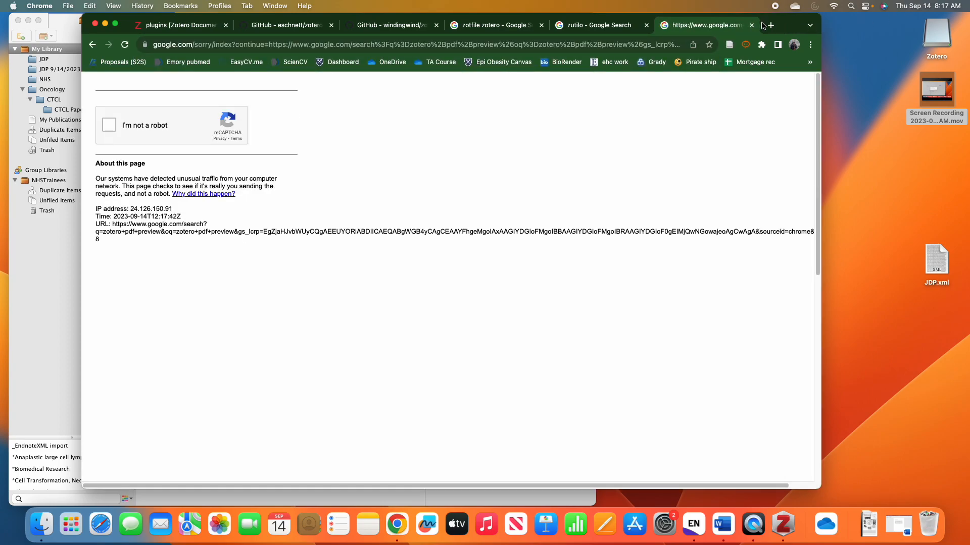
click(123, 127)
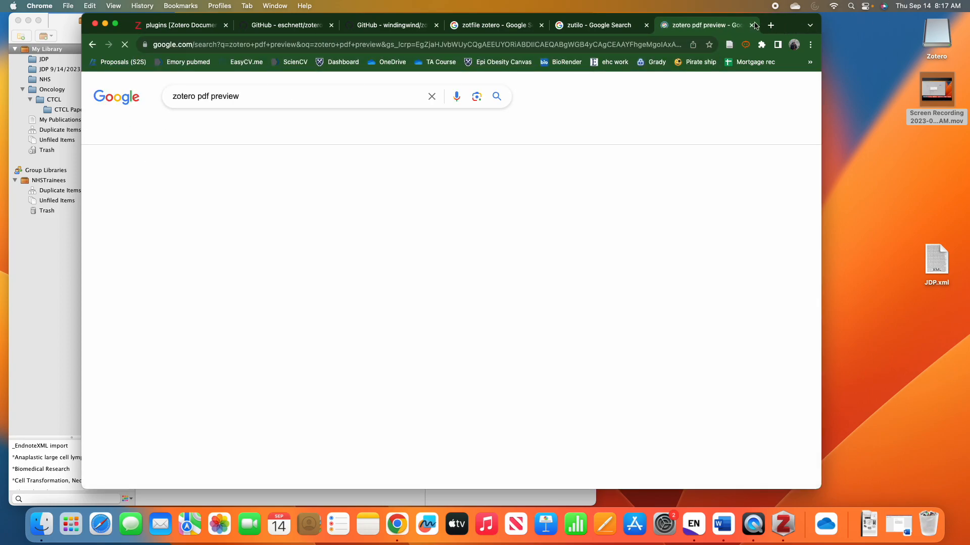
click(771, 26)
text(zotero )
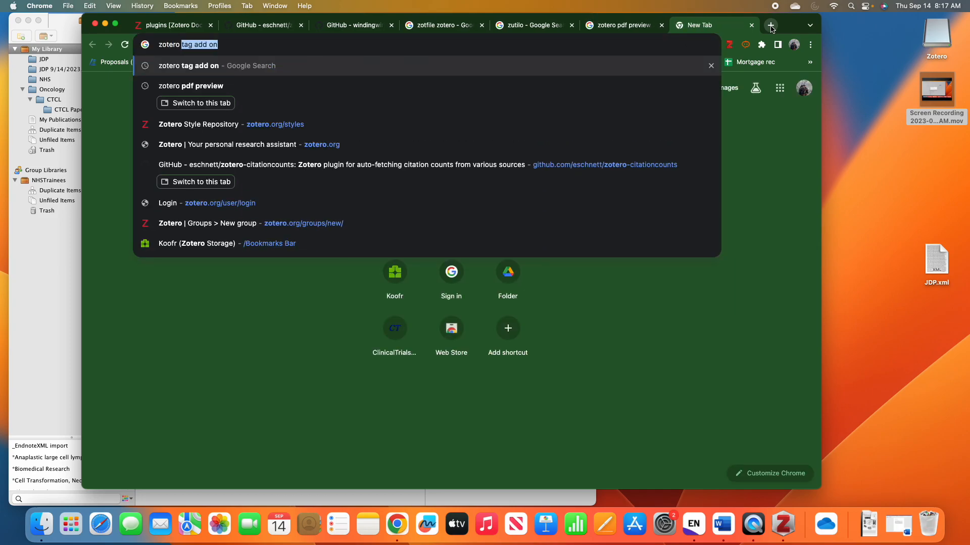
text(pmcid)
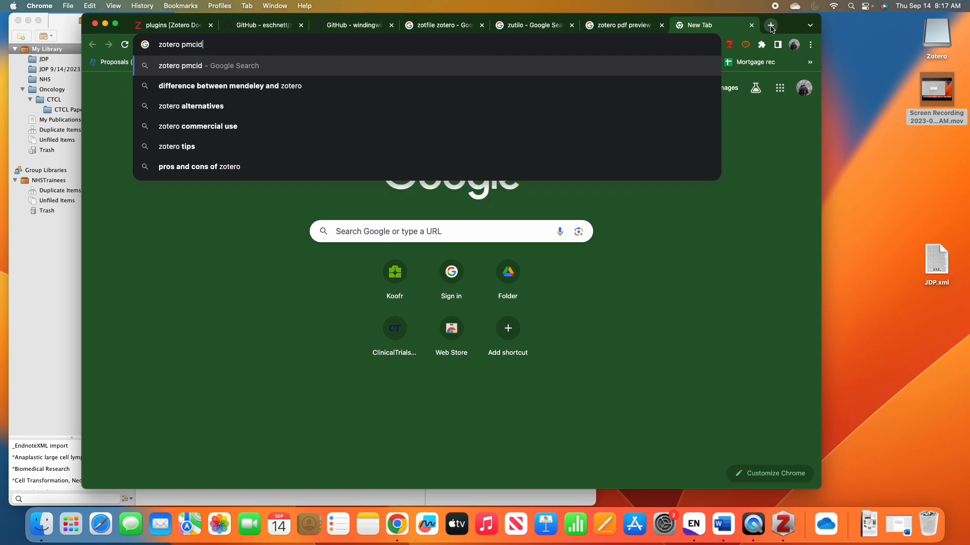
text( fetcher)
key(Return)
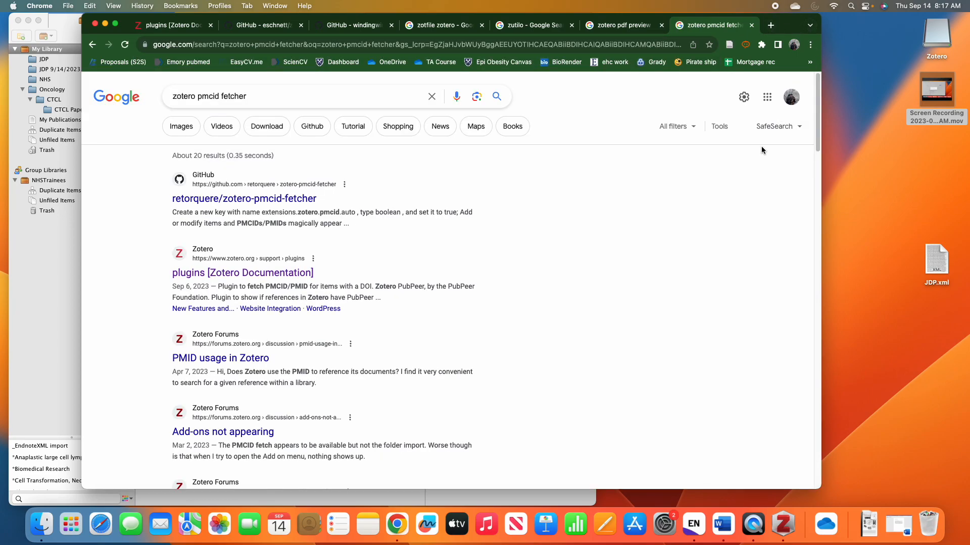
Open the zotero-pmcid-fetcher, windingwind/zotero-pdf-preview and wshanks/Zutilo GitHub repositories from their results.
click(279, 200)
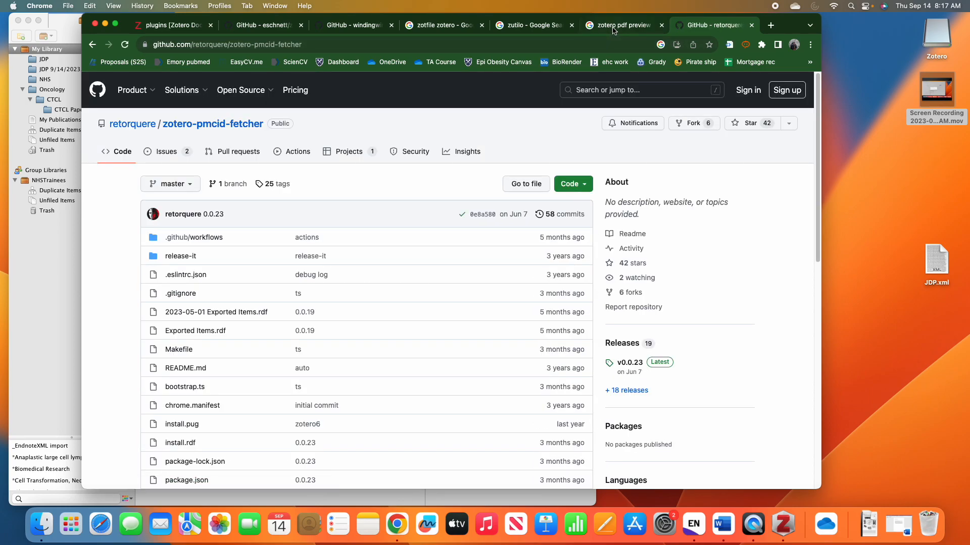
click(613, 26)
click(243, 199)
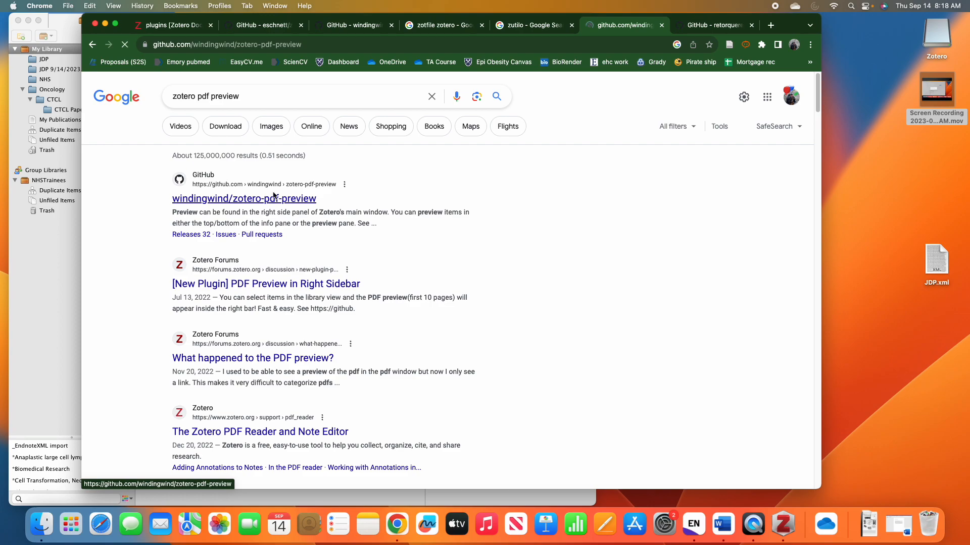
click(528, 25)
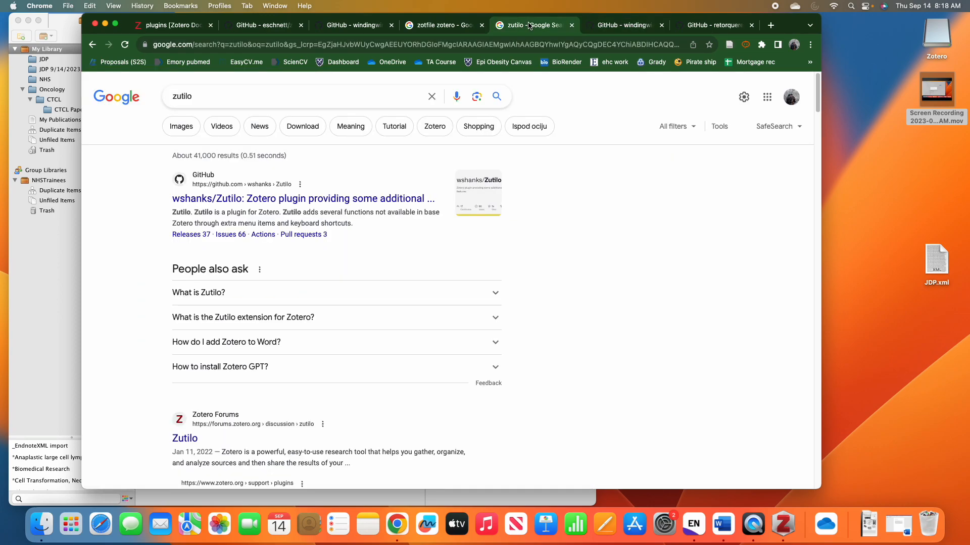
click(298, 209)
Open the ZotFile website, read through its description, then close that tab.
click(444, 26)
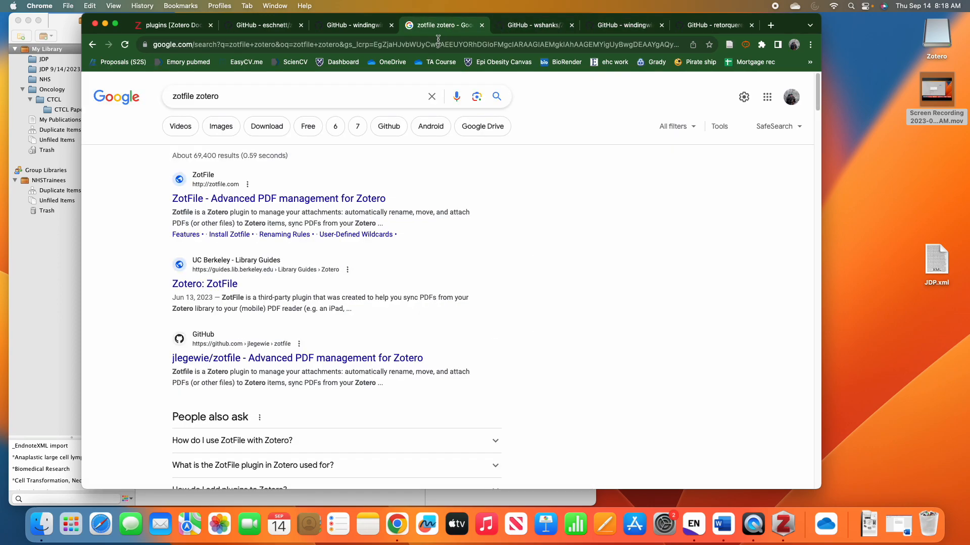
click(249, 199)
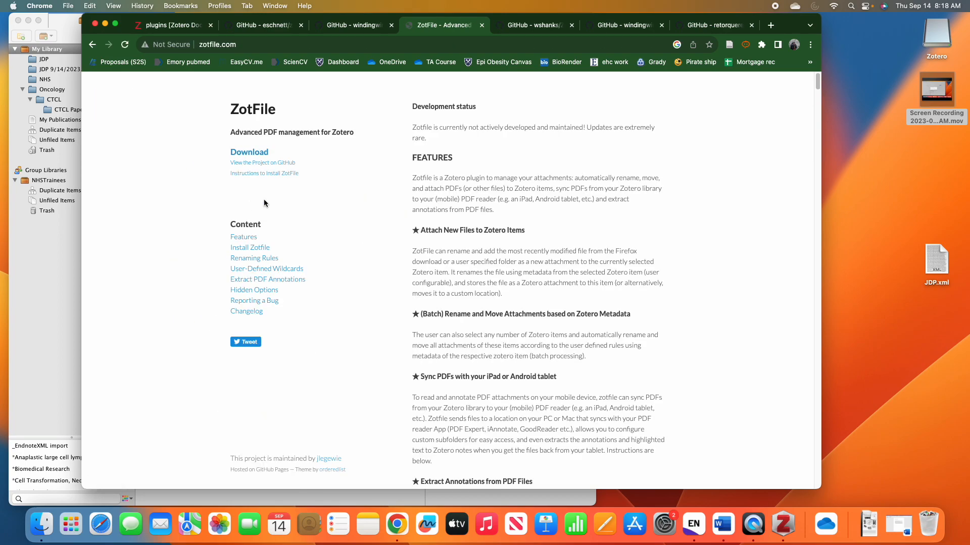
drag(402, 100, 465, 179)
click(530, 195)
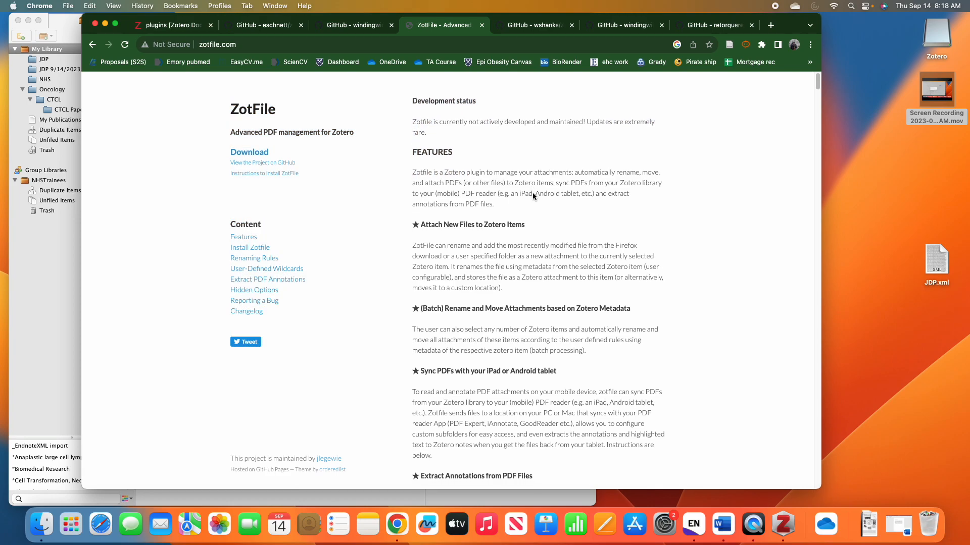
scroll(536, 194, down, 3)
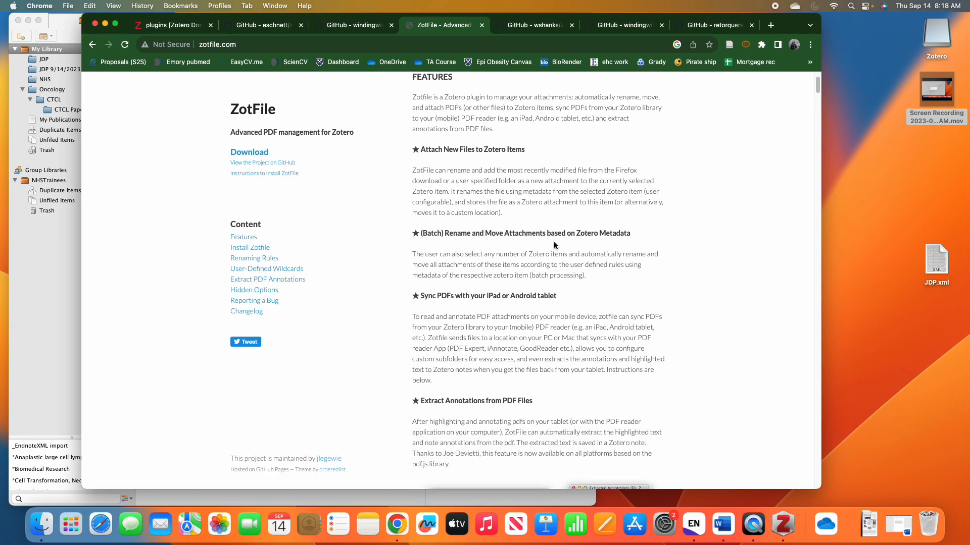
scroll(553, 241, down, 1)
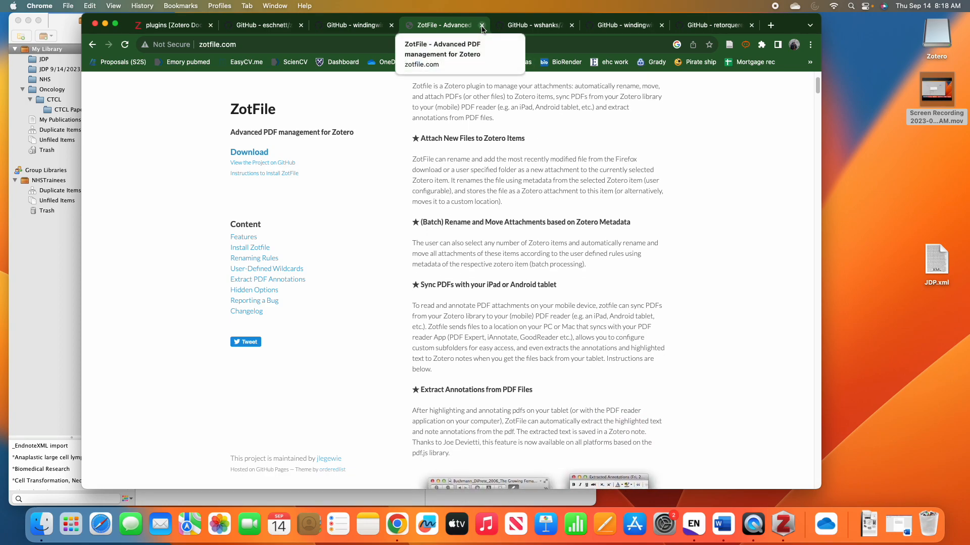
scroll(571, 327, down, 10)
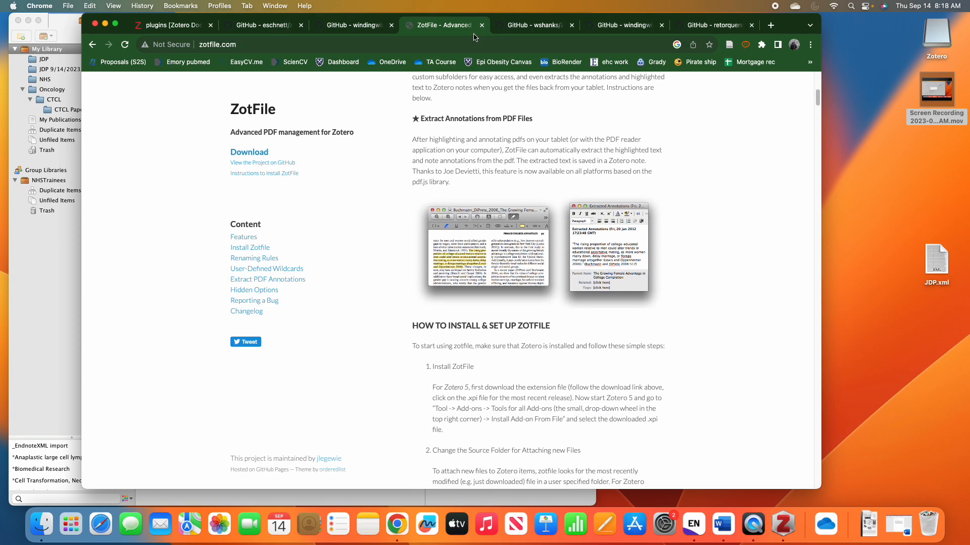
click(481, 25)
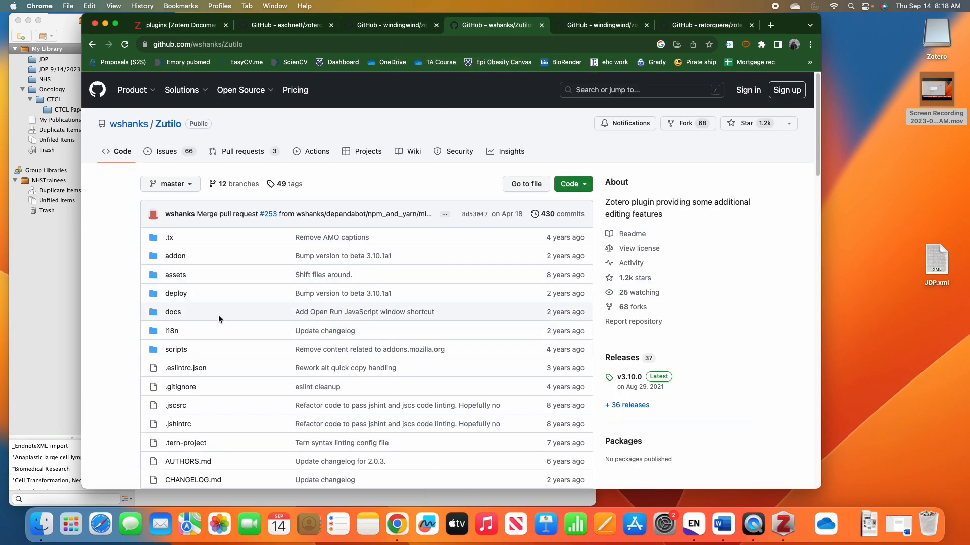
Review Zutilo's feature bullets, such as copying items to clipboard and relating items, then close its tab.
scroll(219, 315, down, 8)
scroll(218, 315, down, 10)
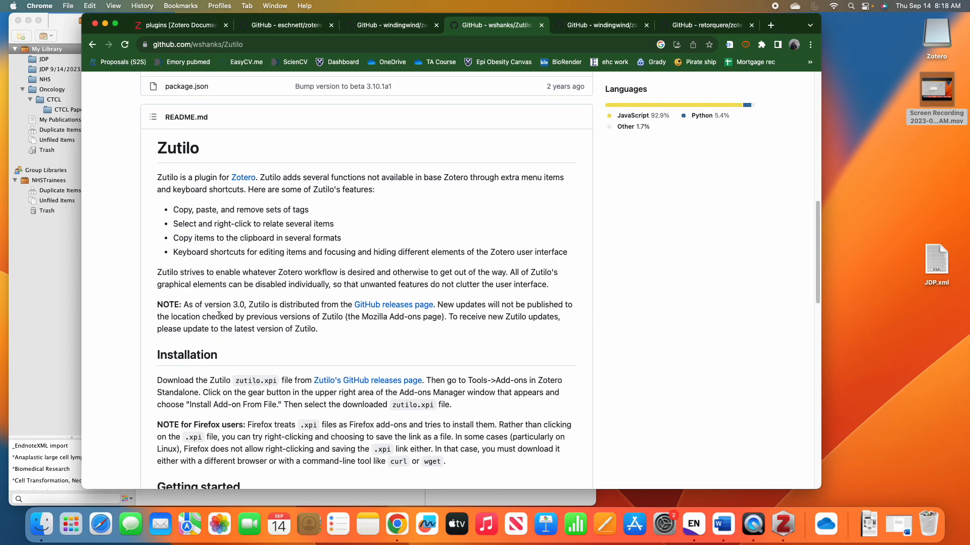
drag(209, 210, 569, 254)
click(239, 258)
triple_click(223, 241)
triple_click(211, 224)
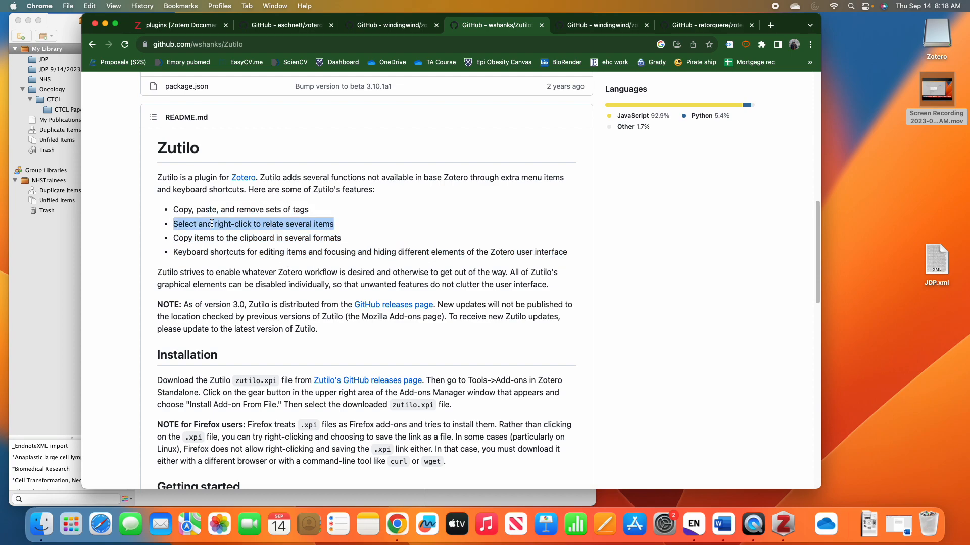
click(224, 233)
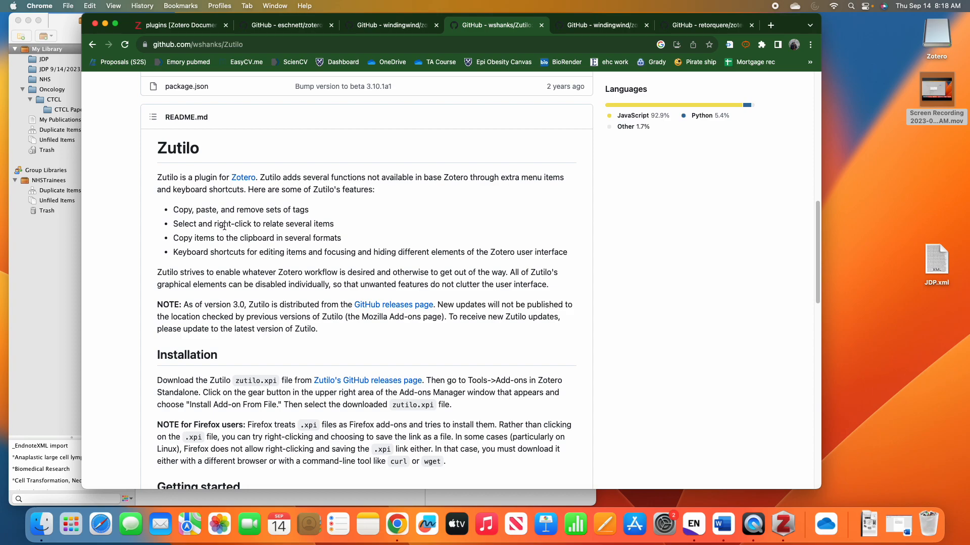
double_click(205, 210)
scroll(329, 343, down, 1)
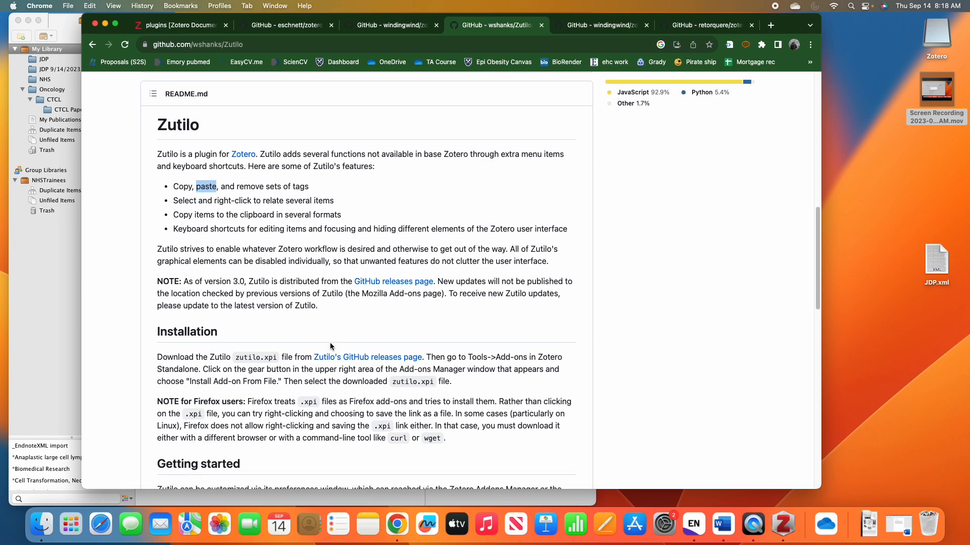
scroll(305, 292, up, 5)
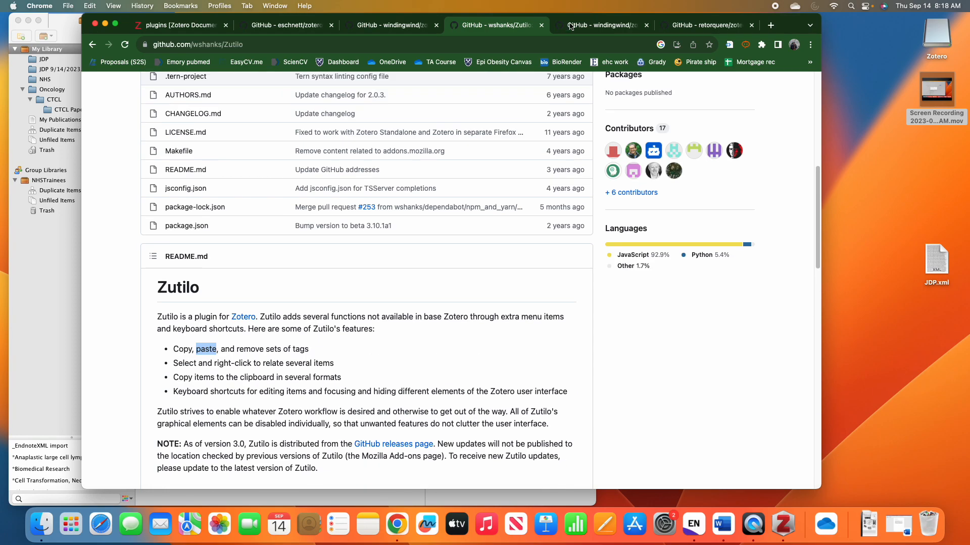
click(542, 25)
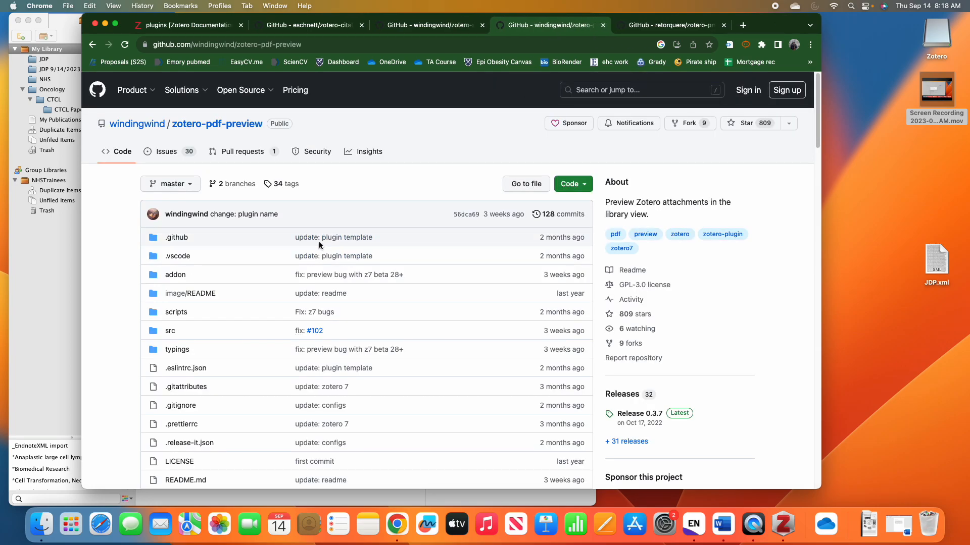
Read the zotero-pdf-preview README down to its Install section.
scroll(402, 302, down, 10)
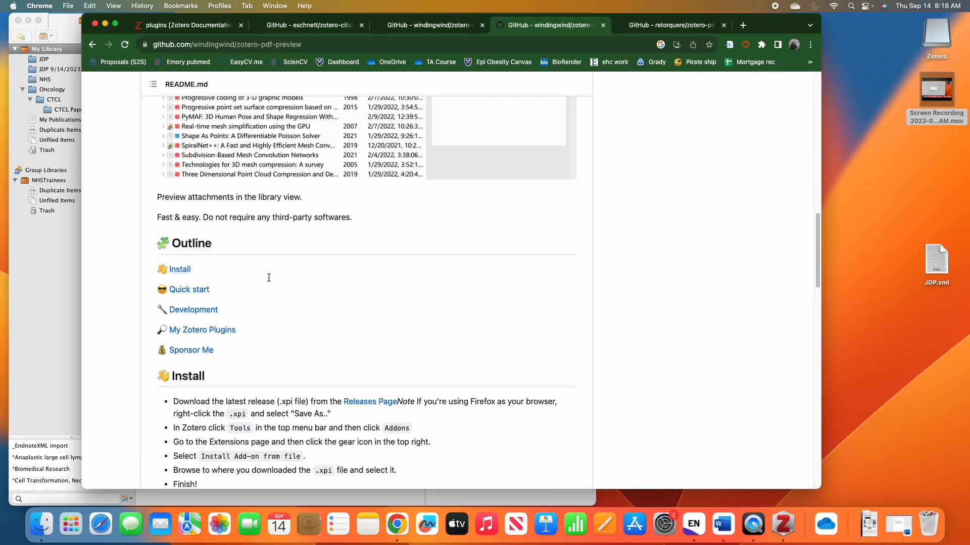
scroll(269, 281, up, 4)
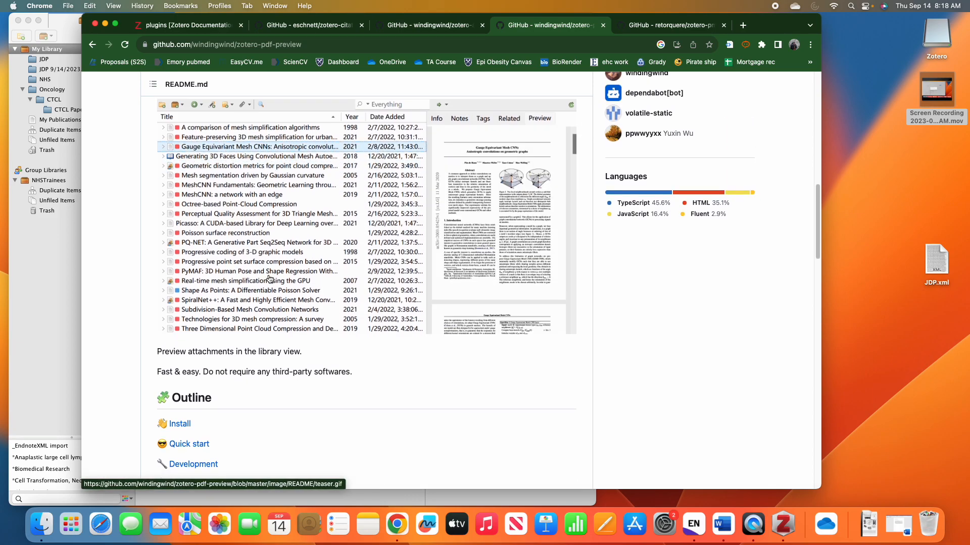
scroll(269, 278, down, 2)
scroll(269, 279, up, 5)
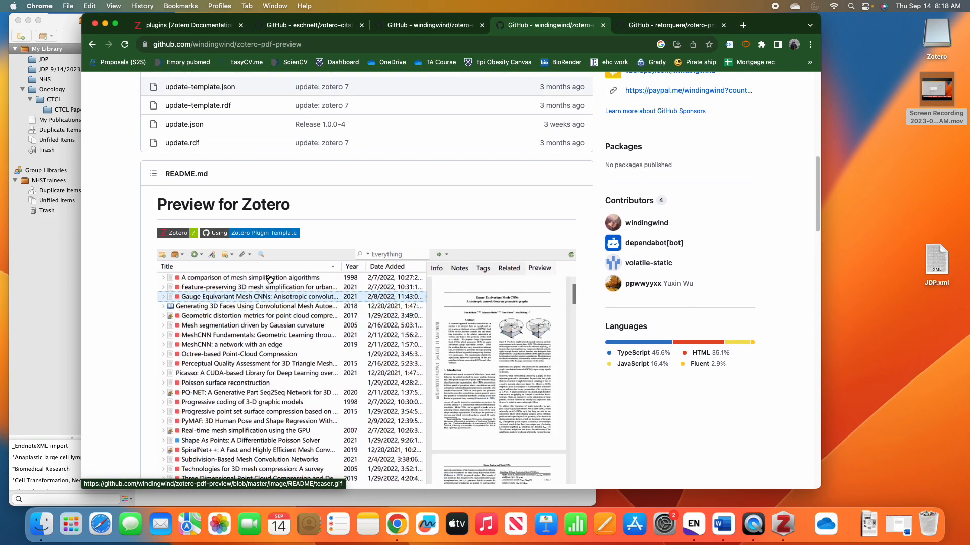
scroll(269, 278, down, 8)
scroll(268, 274, down, 5)
scroll(269, 275, down, 2)
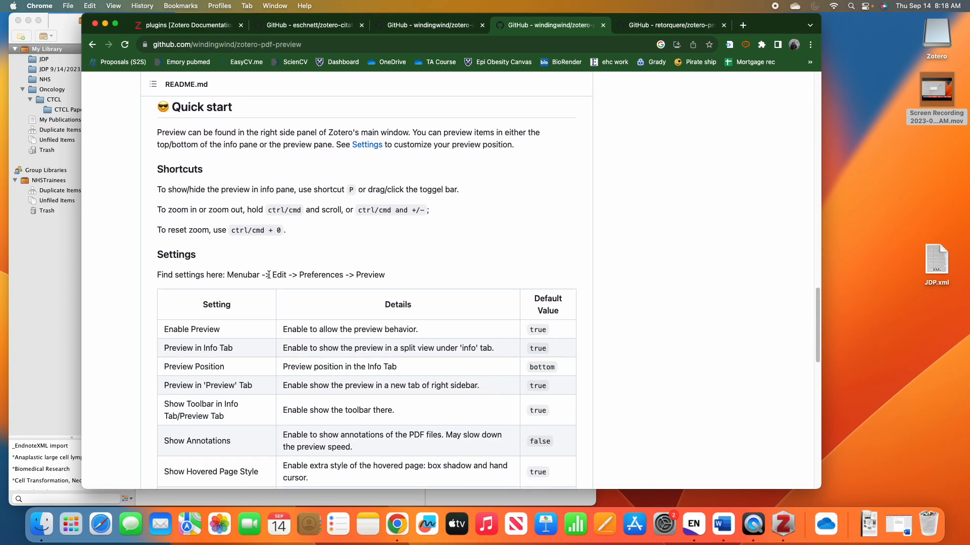
scroll(268, 278, down, 2)
scroll(268, 277, up, 20)
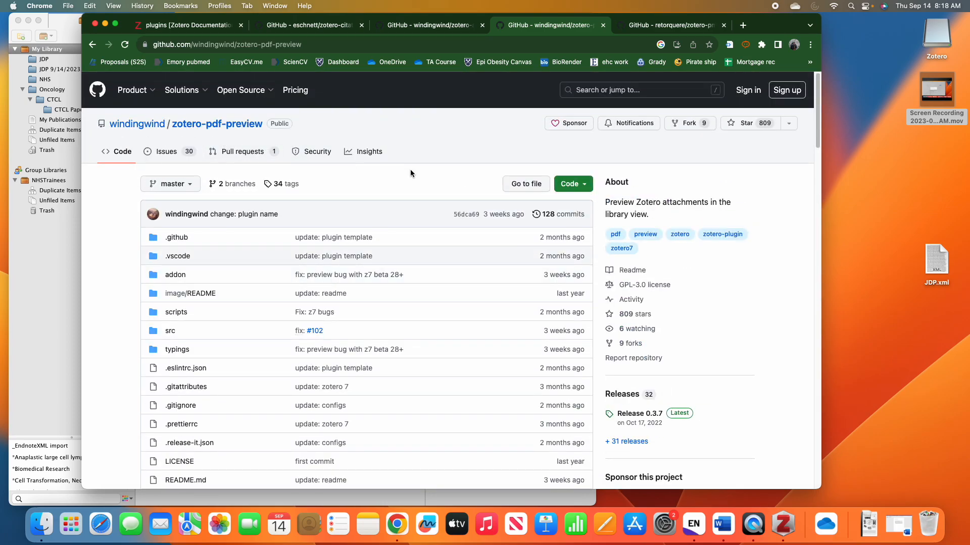
scroll(402, 322, down, 10)
scroll(401, 322, down, 6)
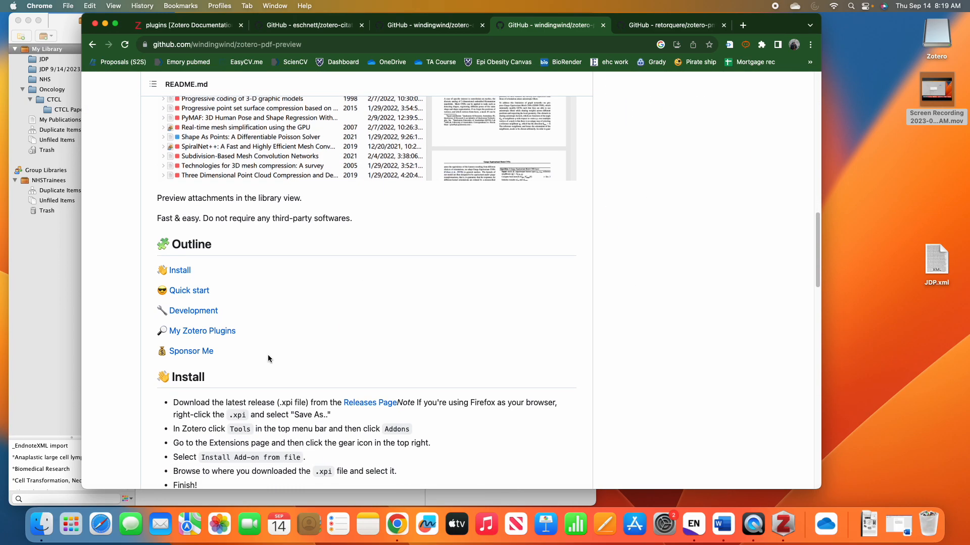
click(177, 270)
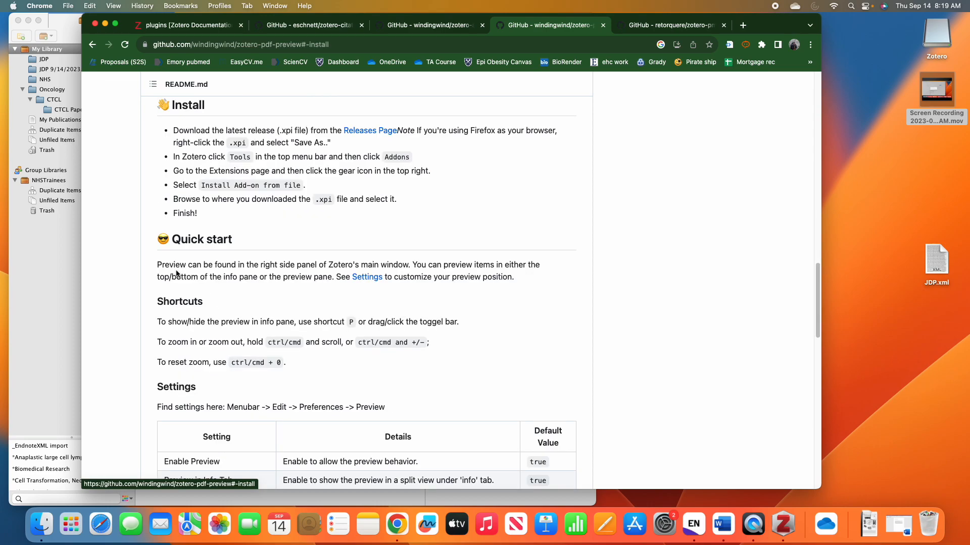
Look over the plugin's releases list, then return to the repository's code page.
click(380, 132)
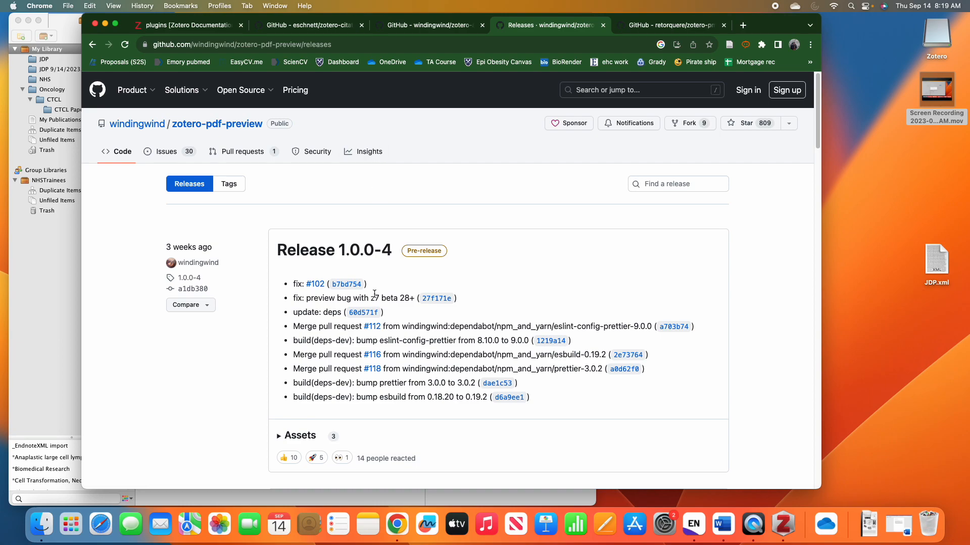
scroll(472, 380, down, 3)
scroll(471, 381, up, 1)
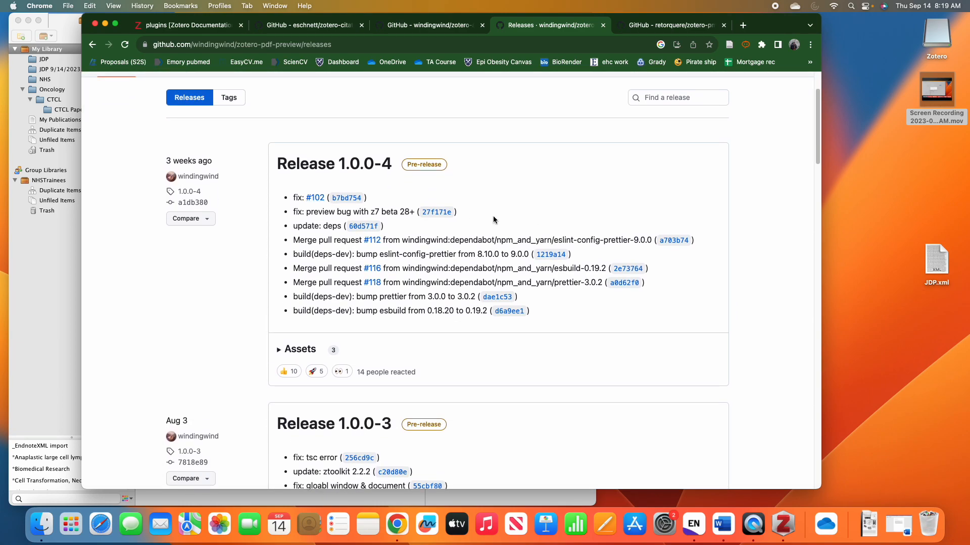
scroll(513, 219, up, 3)
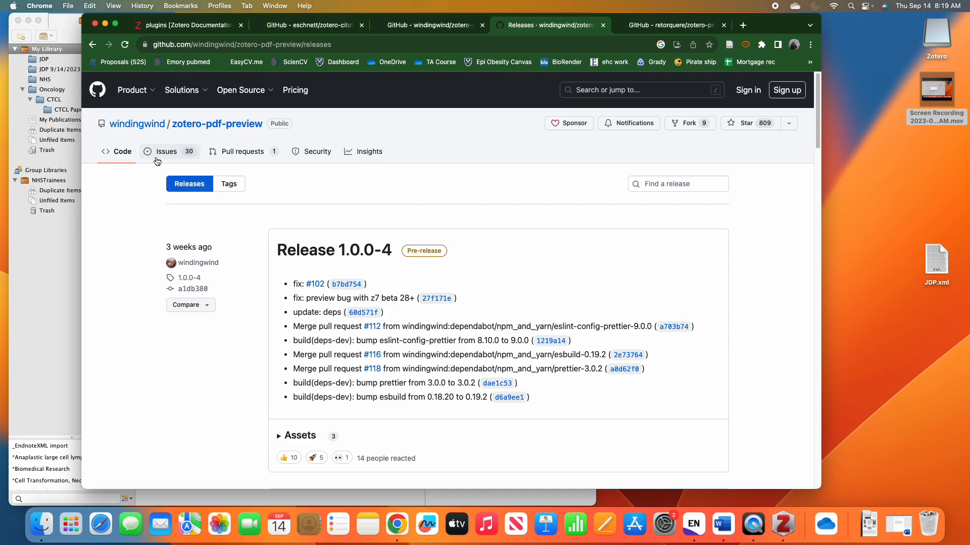
scroll(269, 345, down, 20)
scroll(268, 345, up, 20)
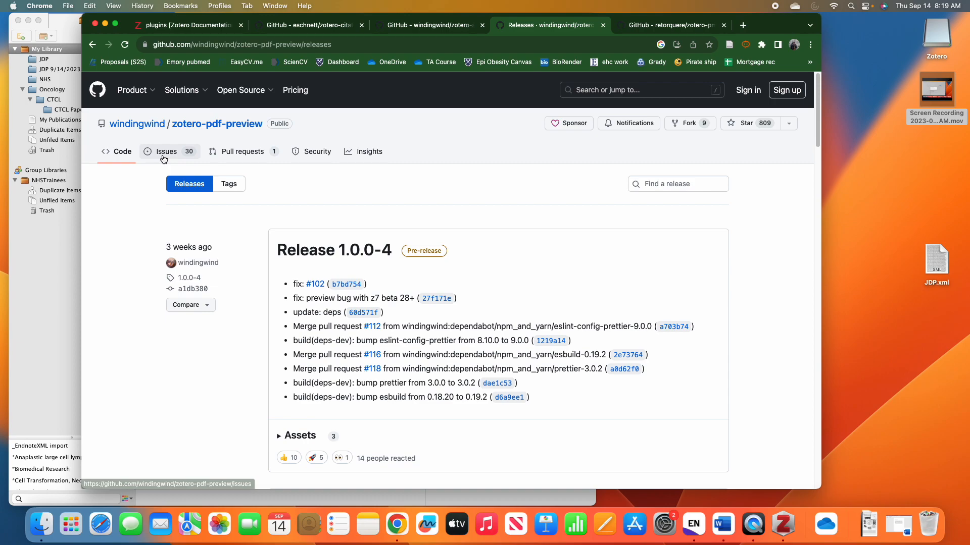
click(118, 150)
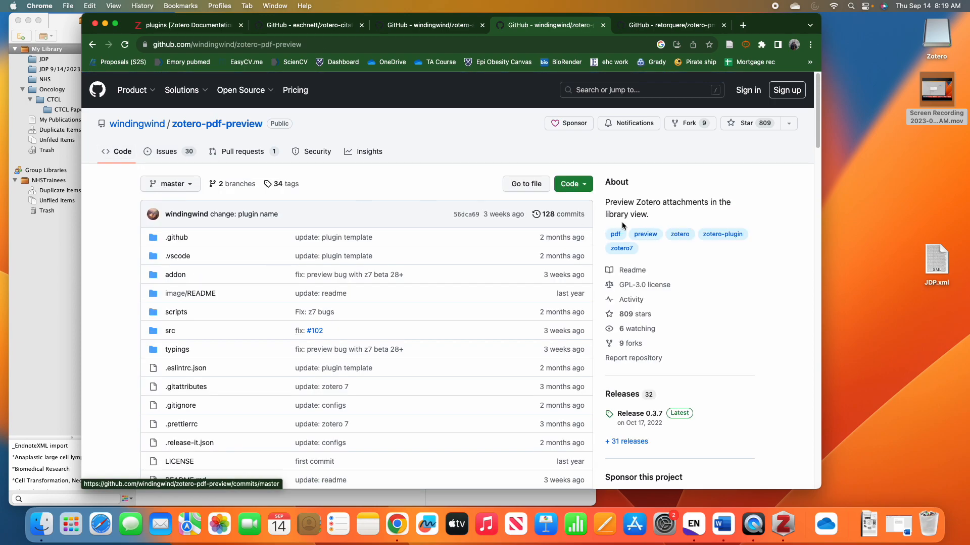
Download zotero-pdf-preview.xpi from Release 0.3.7 to the desktop and close the release tab.
scroll(705, 305, down, 5)
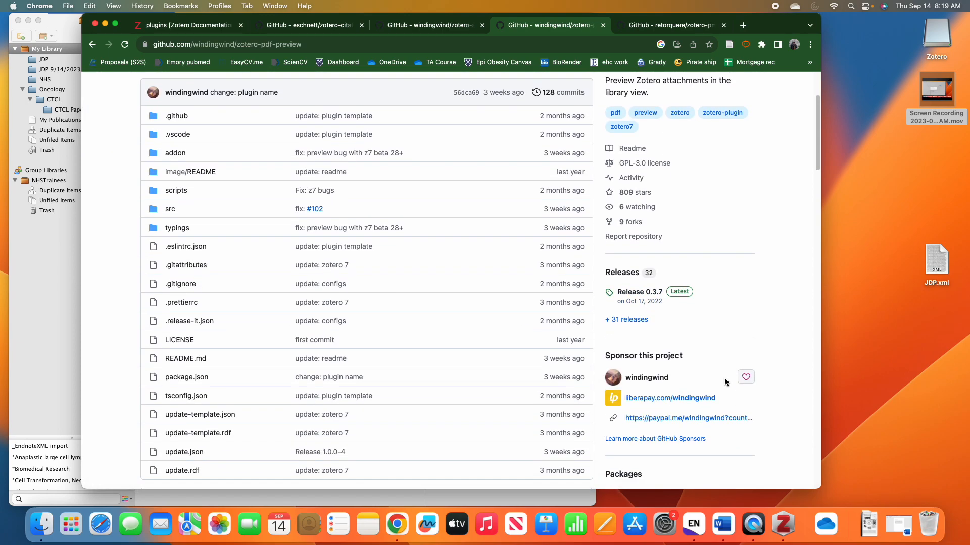
click(636, 294)
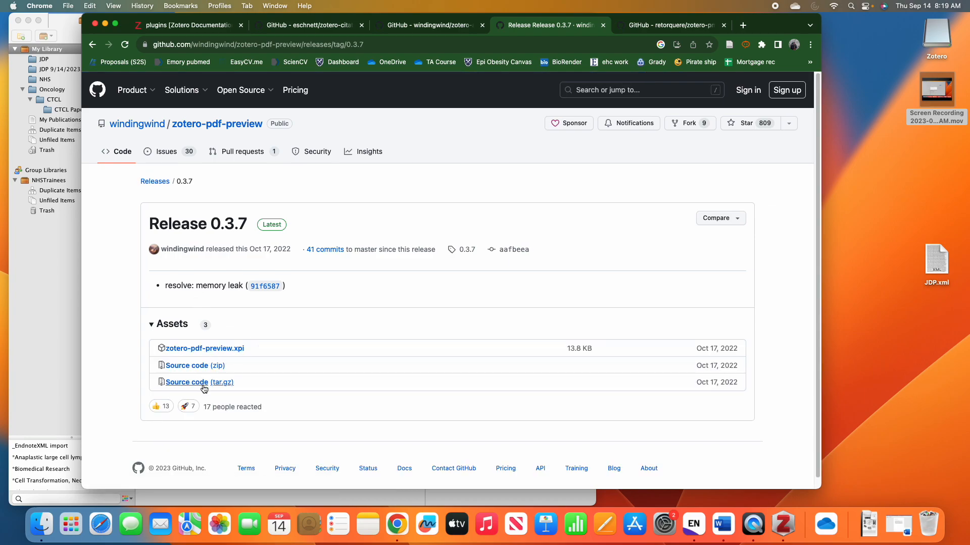
click(214, 352)
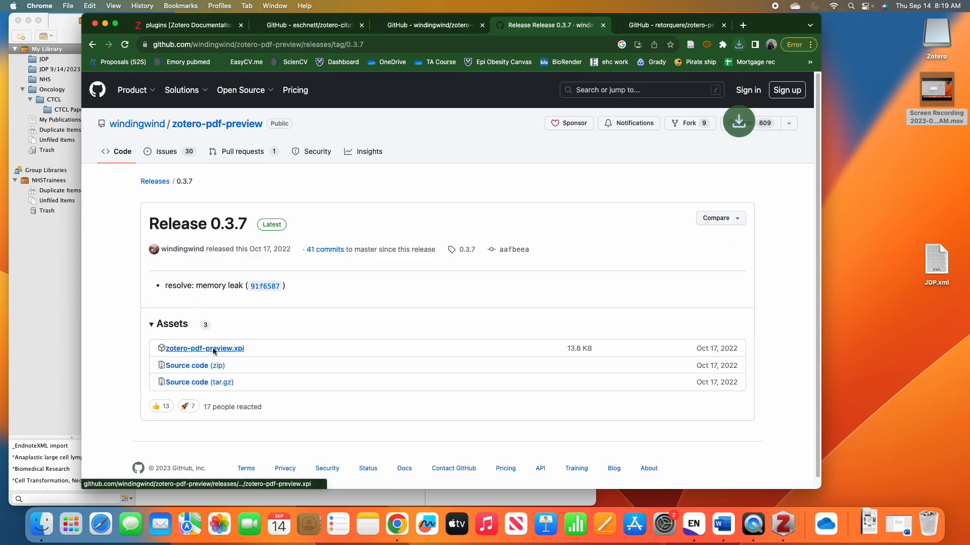
drag(651, 66, 867, 336)
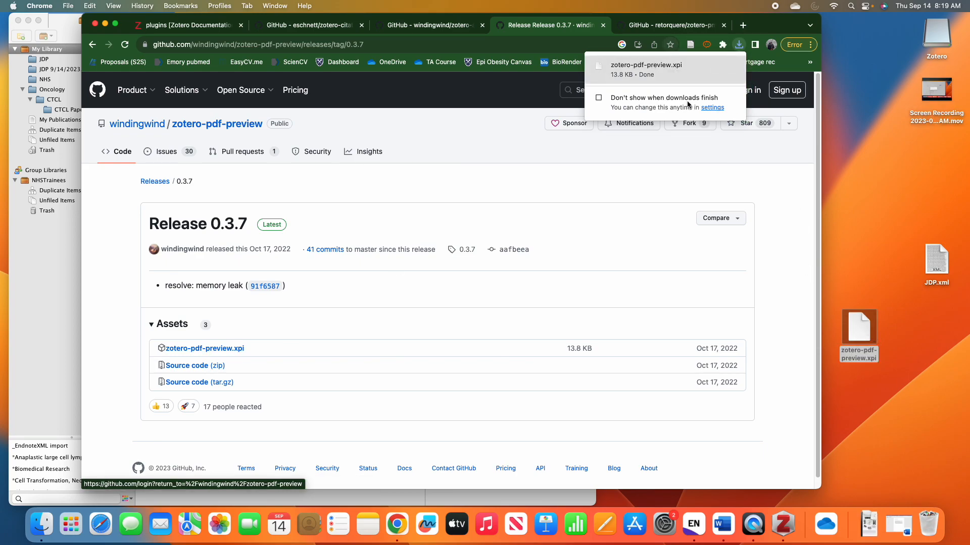
click(602, 25)
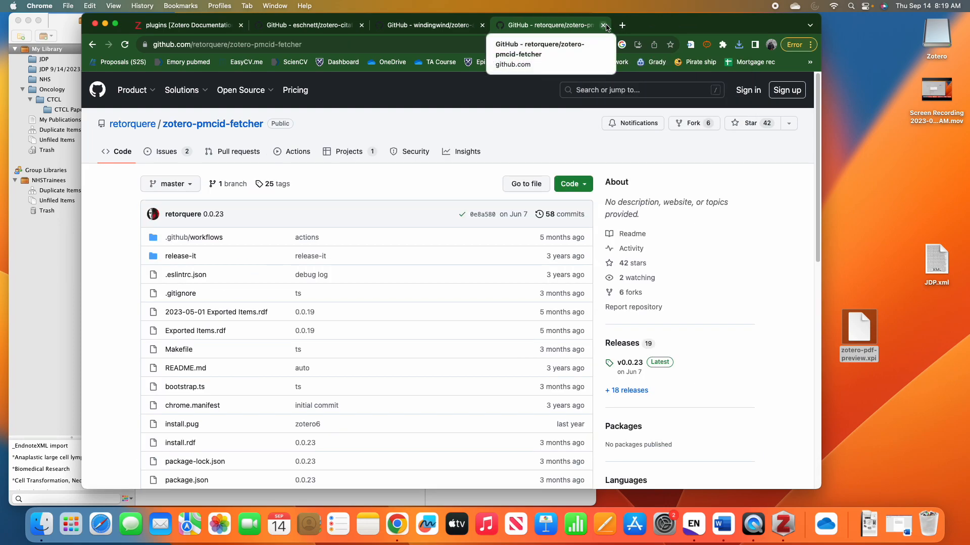
Save zotero-pmcid-fetcher-0.0.23.xpi from the v0.0.23 release to the desktop and close the tab.
click(634, 364)
click(263, 337)
click(739, 45)
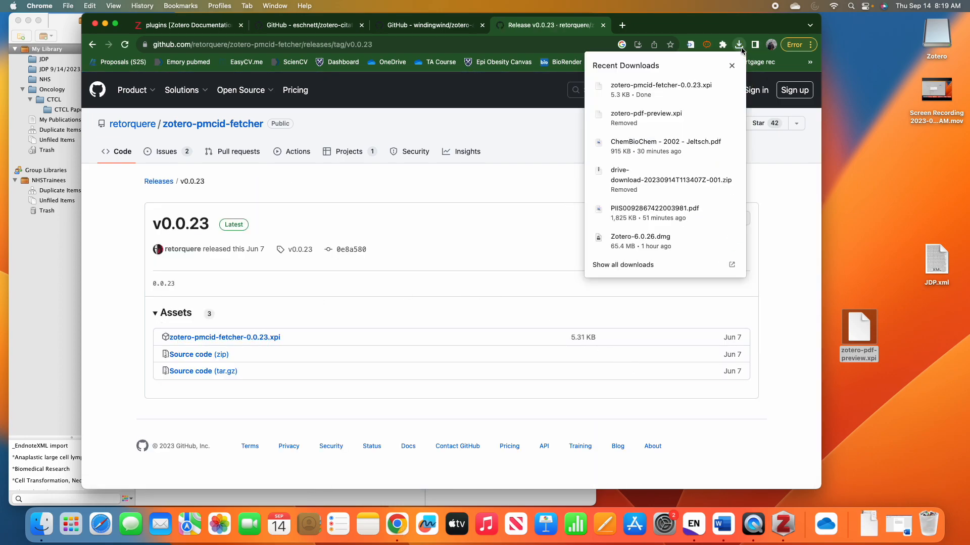
drag(844, 207, 859, 248)
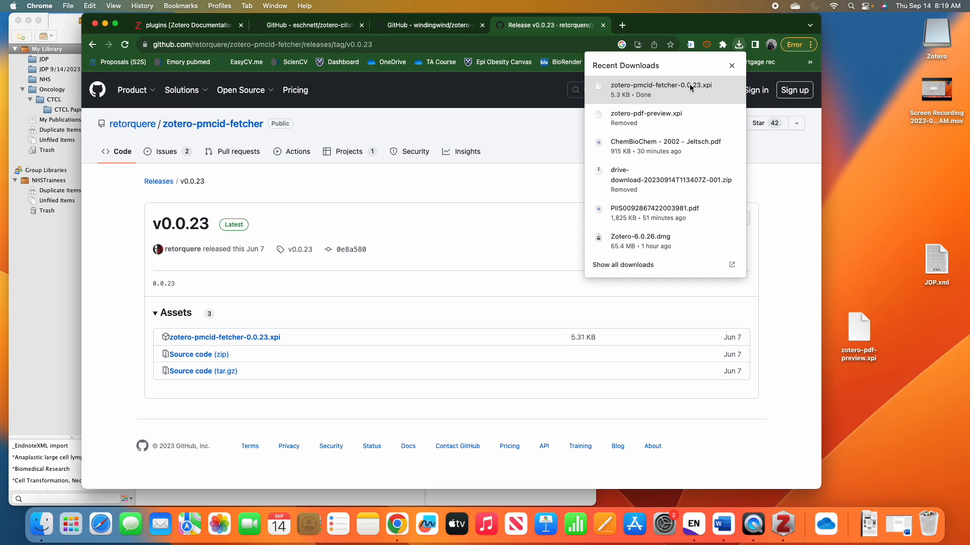
click(603, 26)
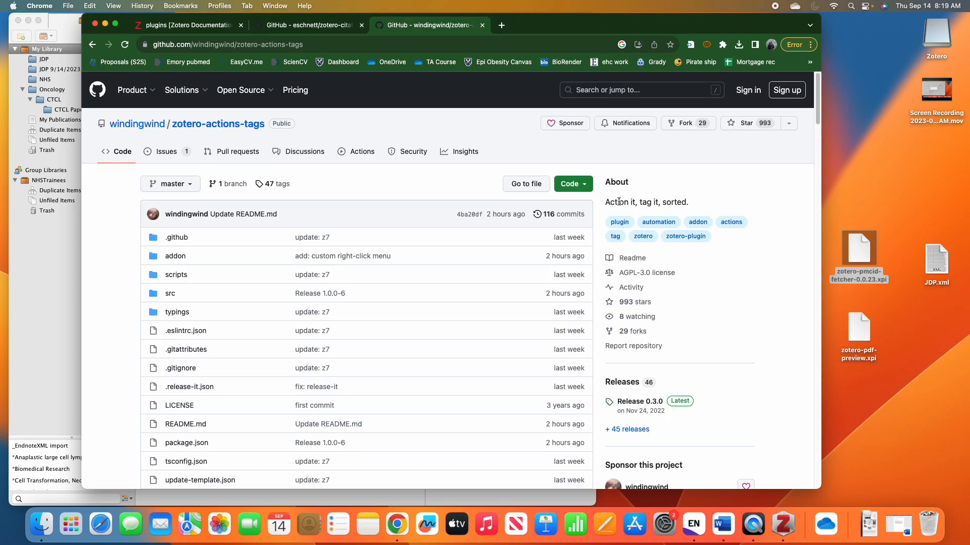
Save zotero-tag.xpi from the actions-tags Release 0.3.0 to the desktop and close the tab.
scroll(631, 238, down, 5)
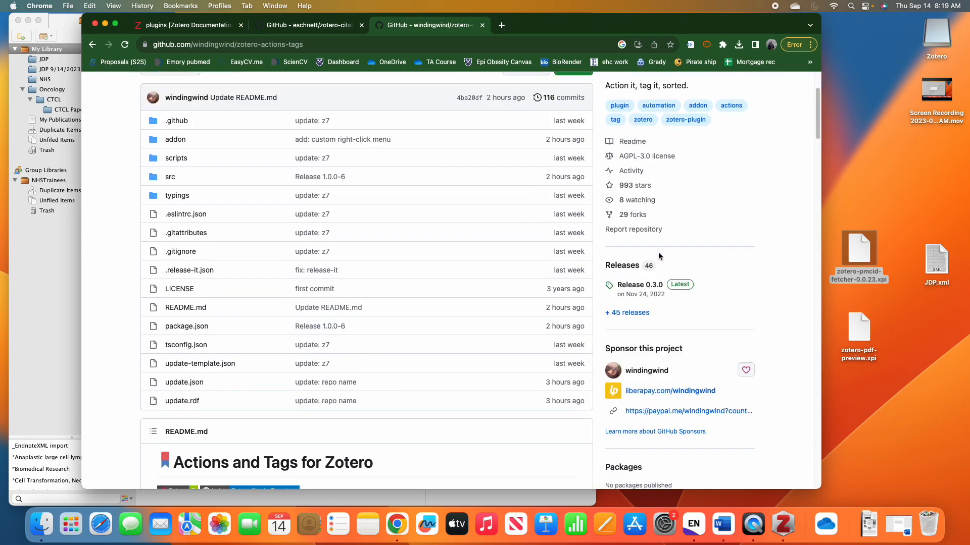
click(645, 268)
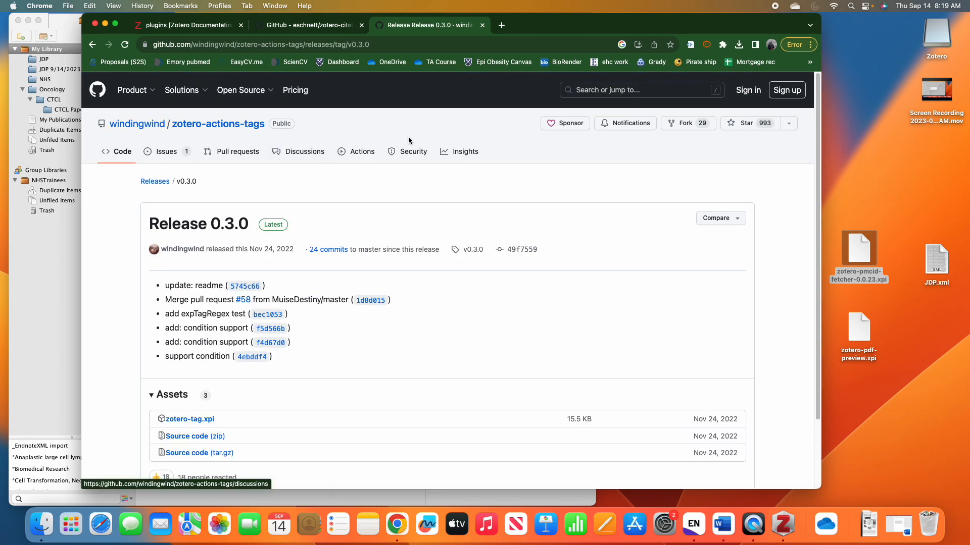
scroll(387, 275, down, 3)
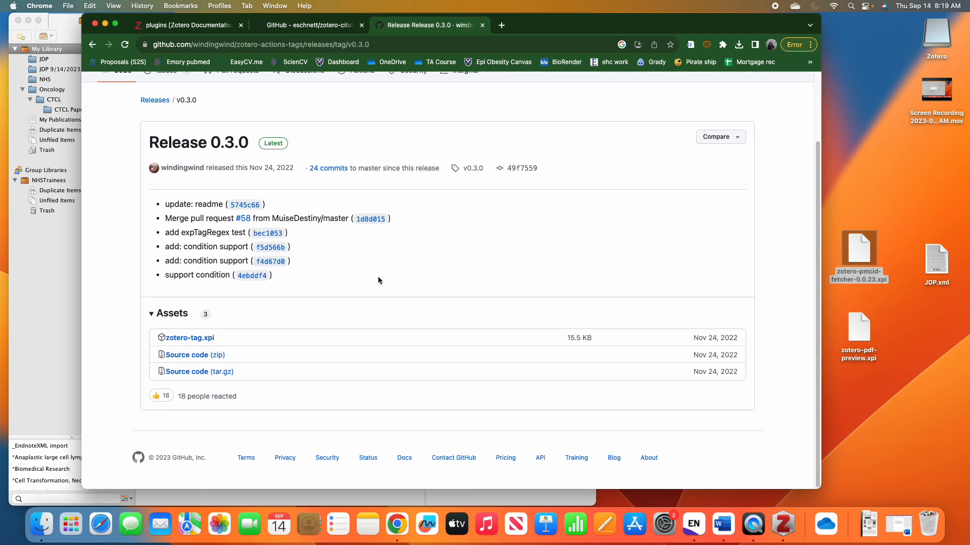
click(202, 338)
drag(632, 70, 866, 152)
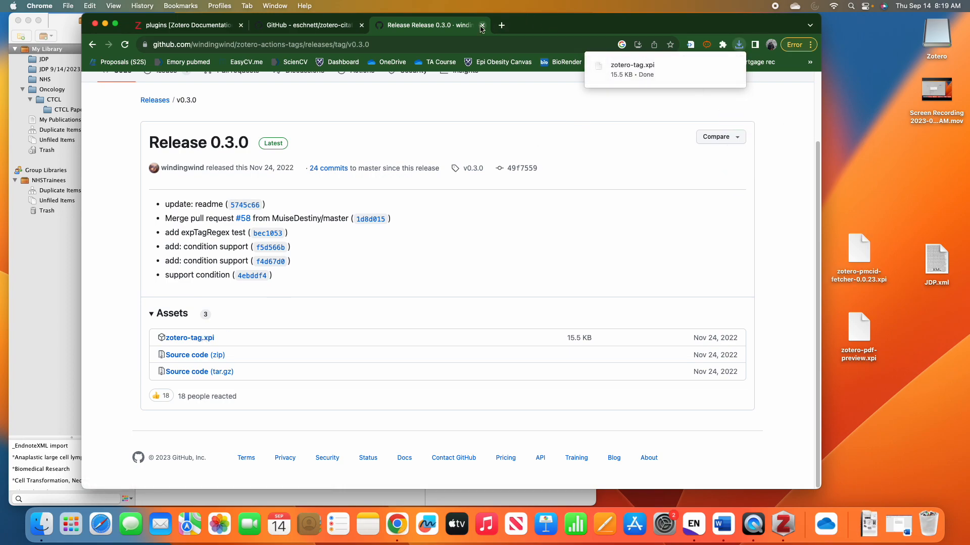
click(483, 25)
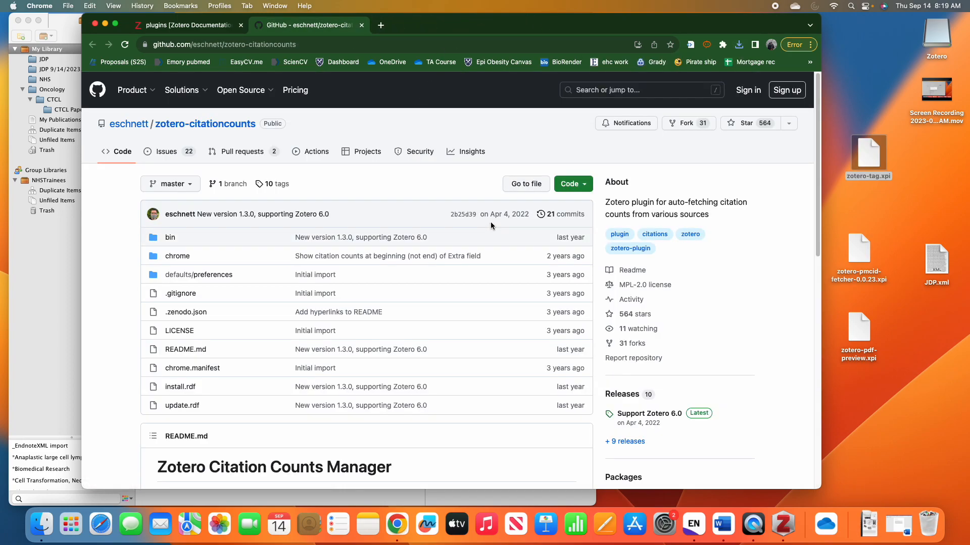
Save zotero-citationcounts-1.3.0.xpi from the v1.3.0 release to the desktop.
scroll(634, 278, down, 15)
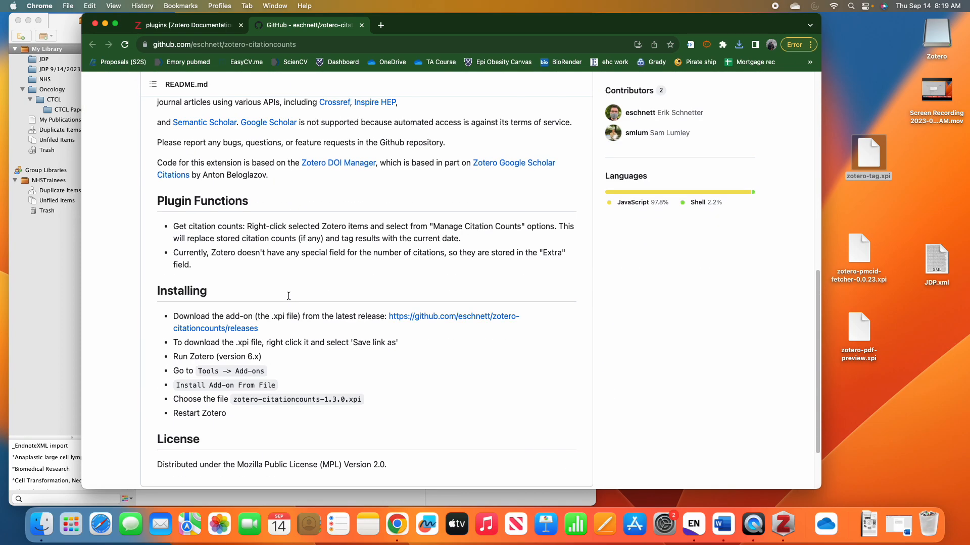
scroll(403, 281, up, 10)
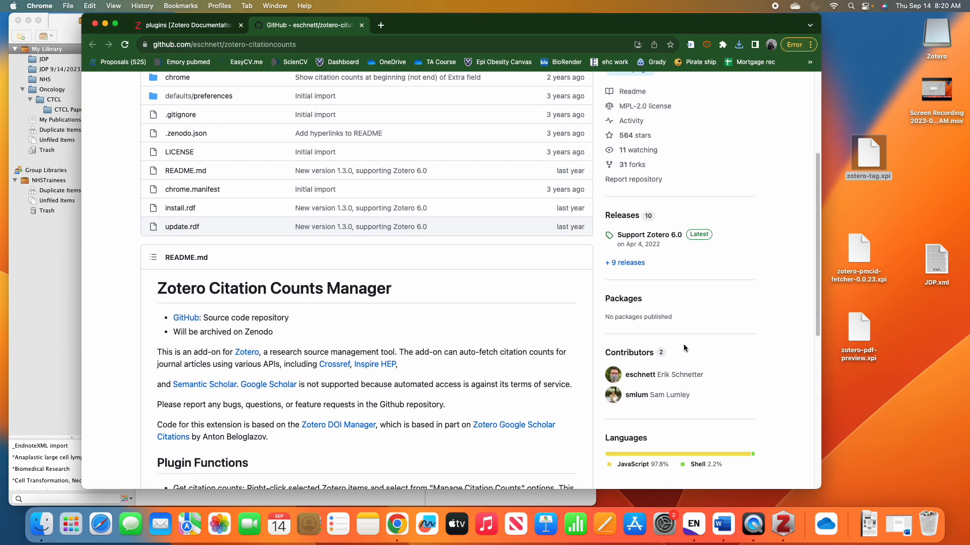
scroll(713, 383, up, 3)
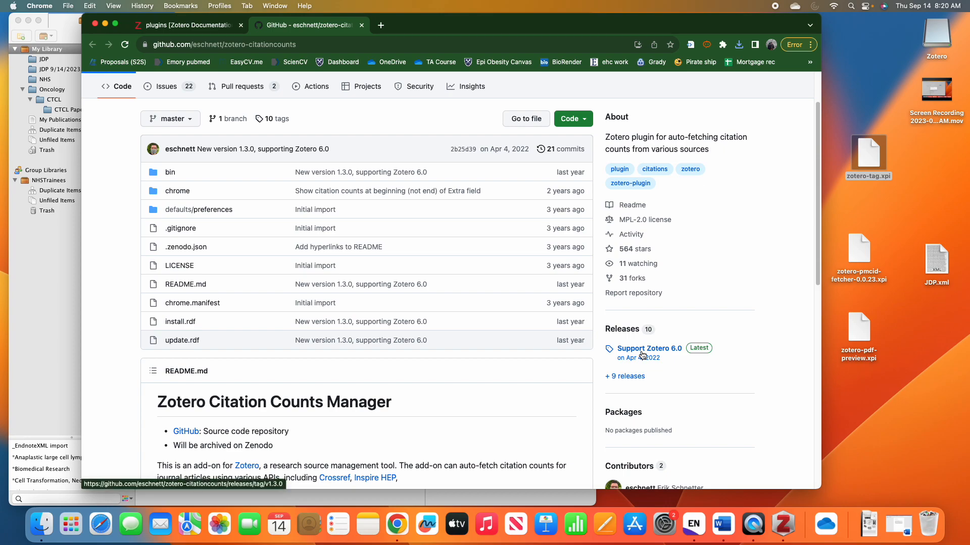
click(637, 349)
click(264, 357)
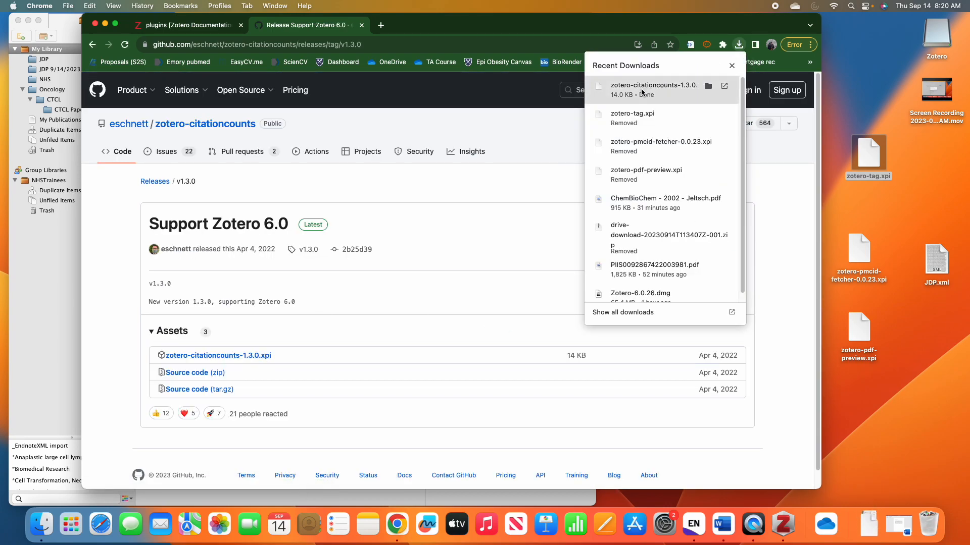
drag(926, 191, 924, 195)
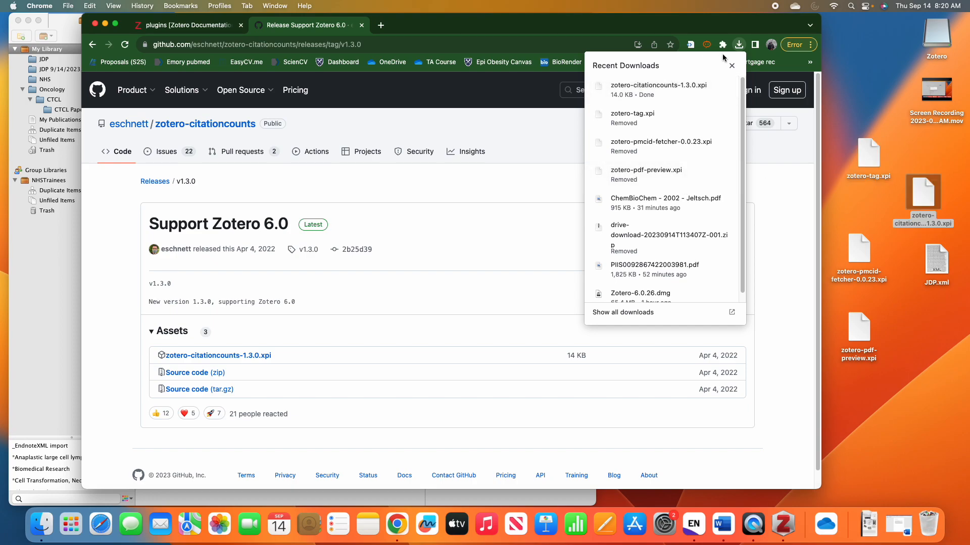
click(738, 45)
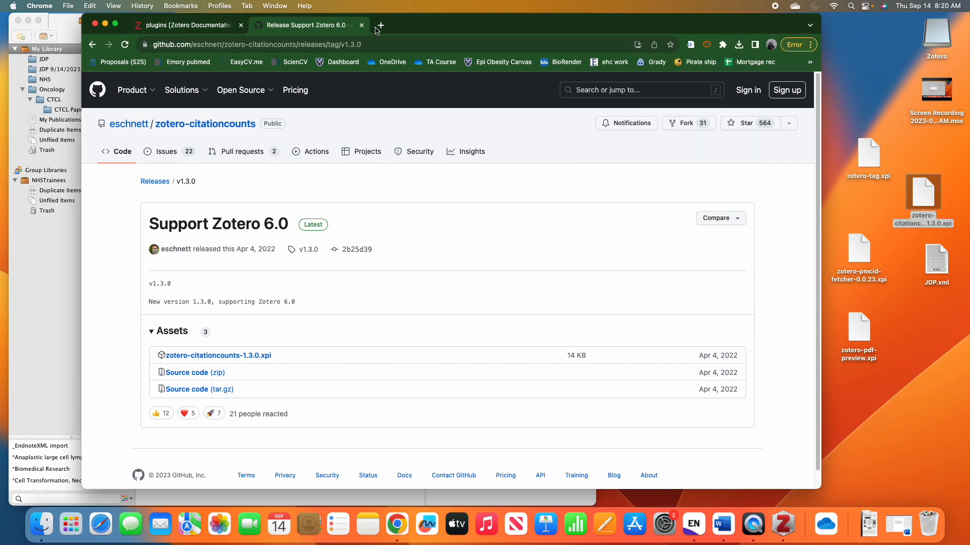
Close the citation counts release page and search the plugins page for 'transl'.
click(361, 26)
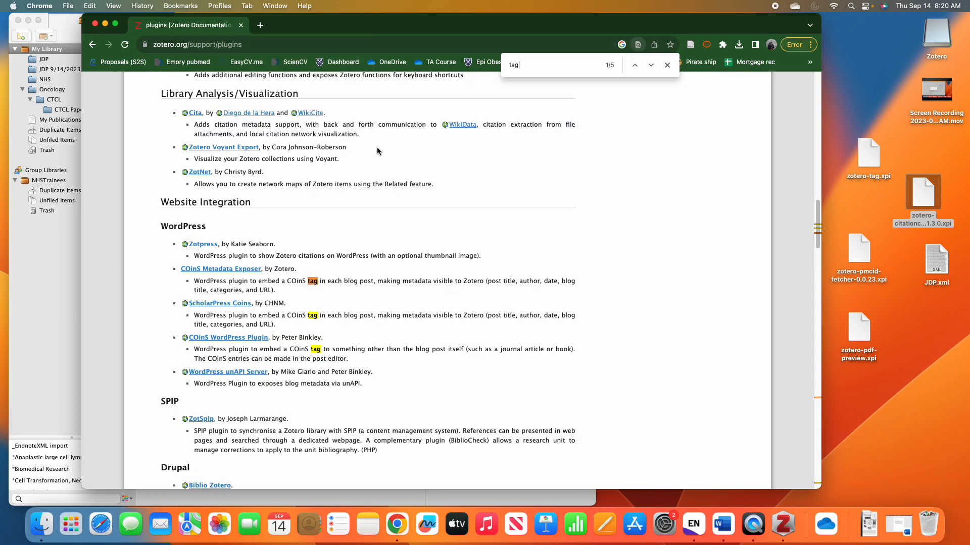
click(548, 65)
text(transk)
key(BackSpace)
text(l)
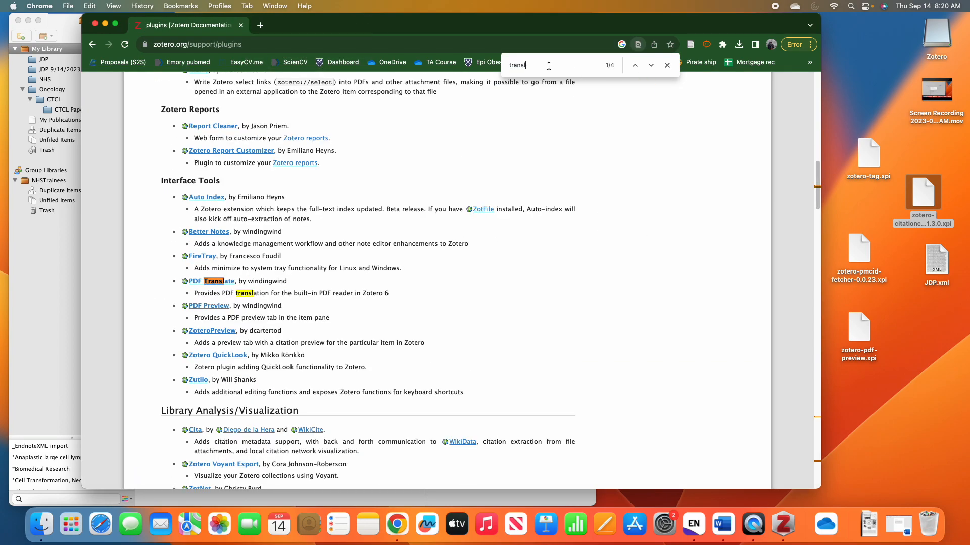
Open PDF Translate in a new tab and step through the remaining 'transl' matches.
right_click(229, 282)
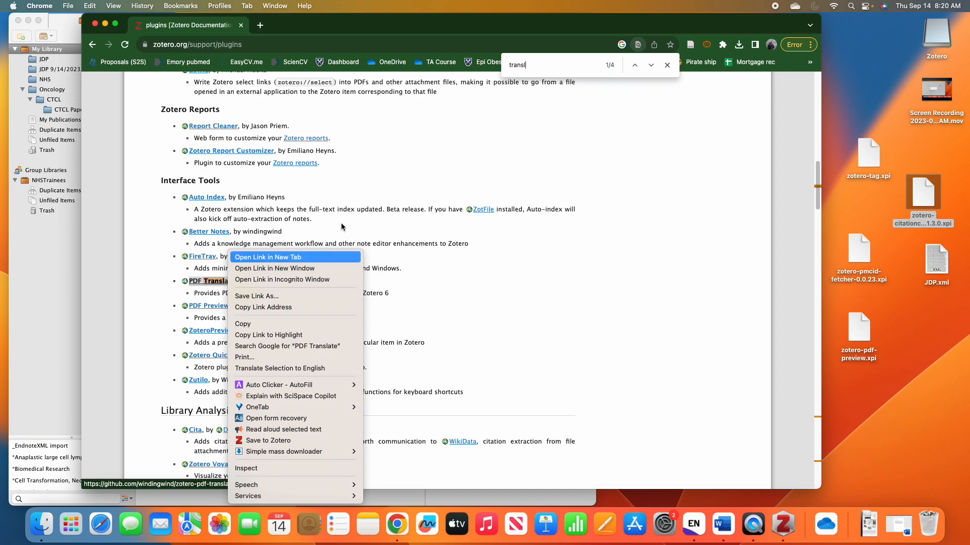
click(298, 257)
click(651, 66)
click(652, 65)
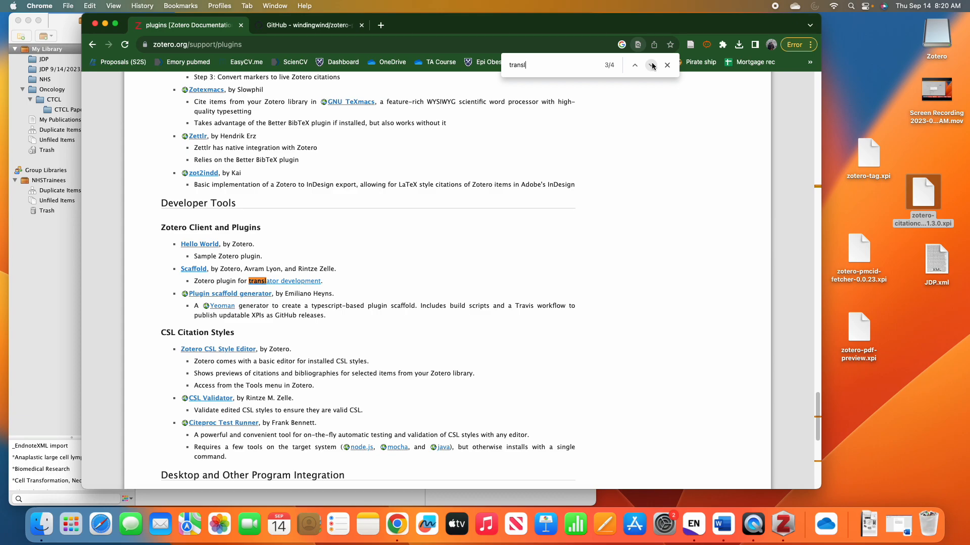
click(652, 66)
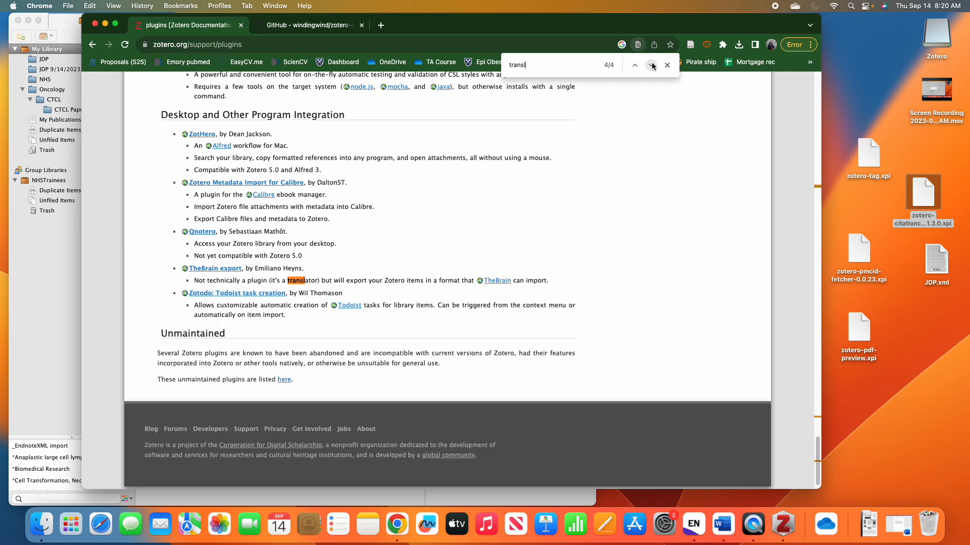
click(651, 65)
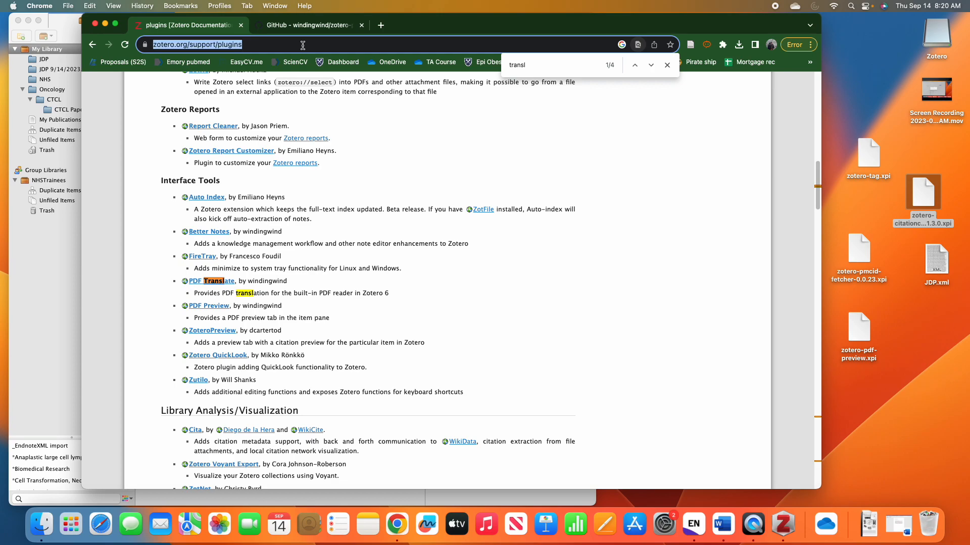
Search 'zotero language translation addon' and download zotero-pdf-translate.xpi from Release 1.0.25.
text(zotero language t)
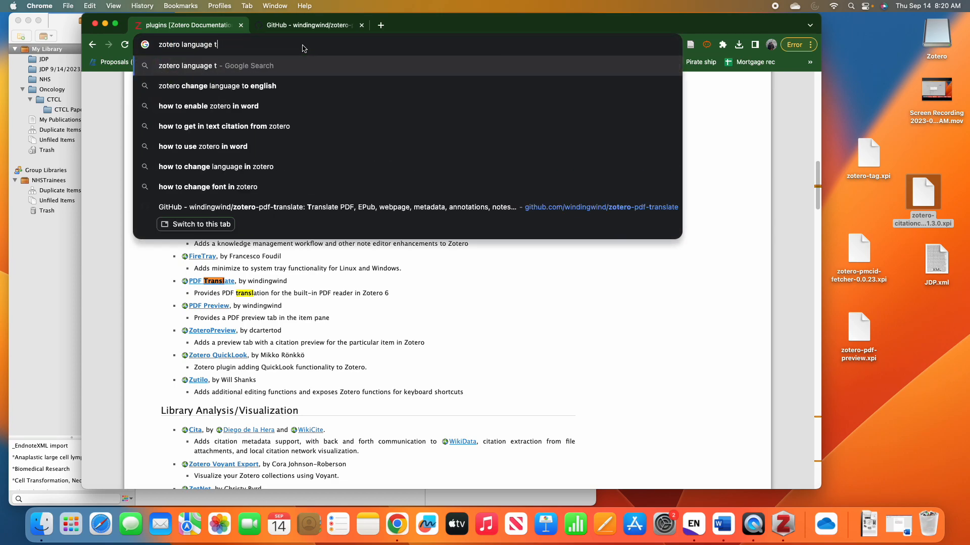
text(ranslation)
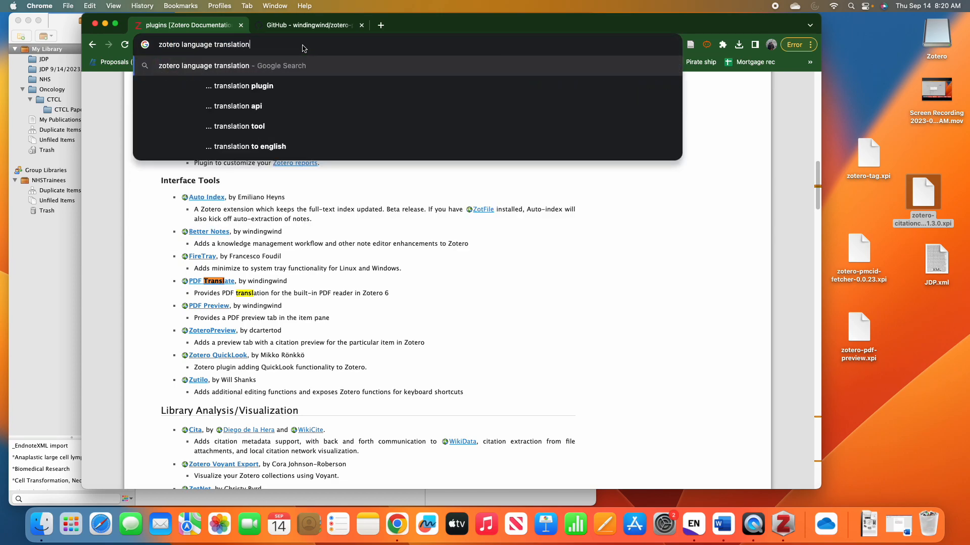
text( addon)
key(Return)
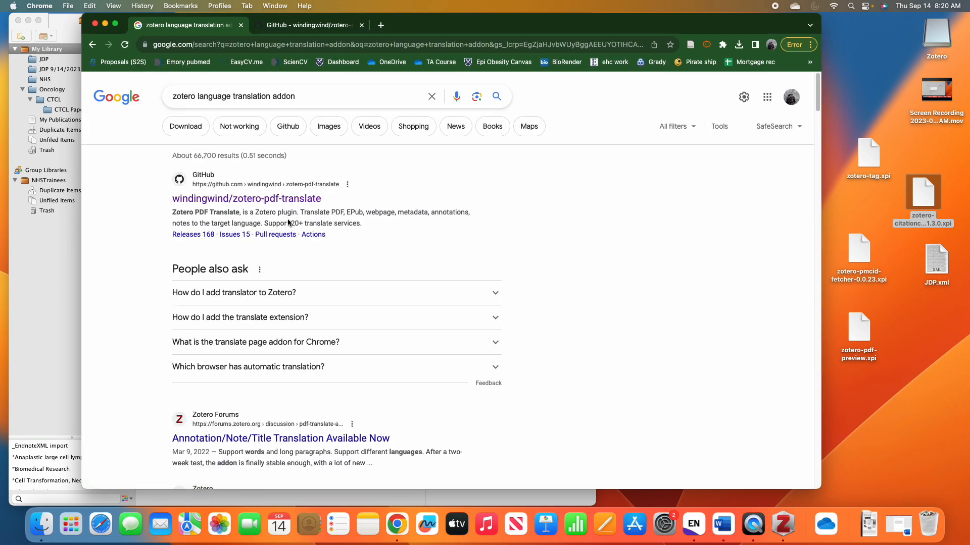
click(302, 27)
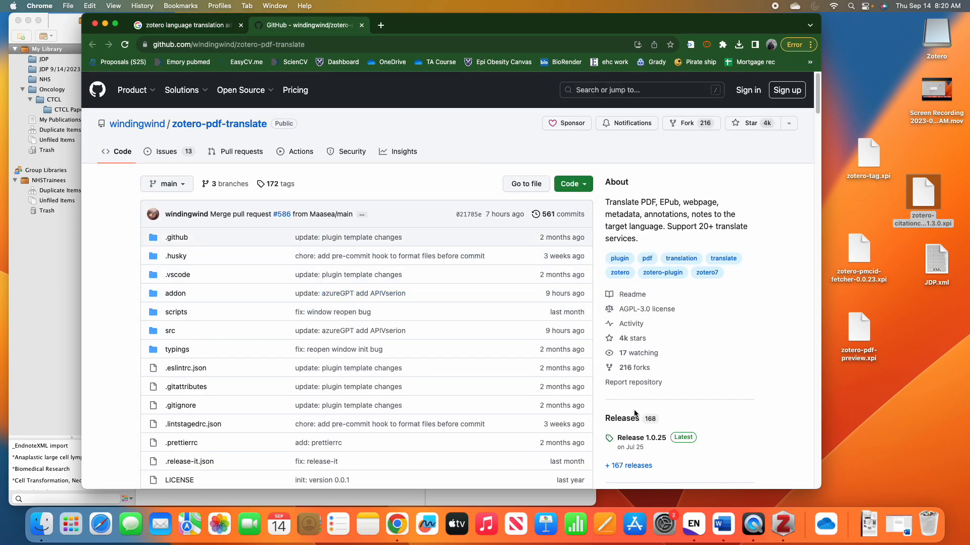
click(649, 438)
click(228, 350)
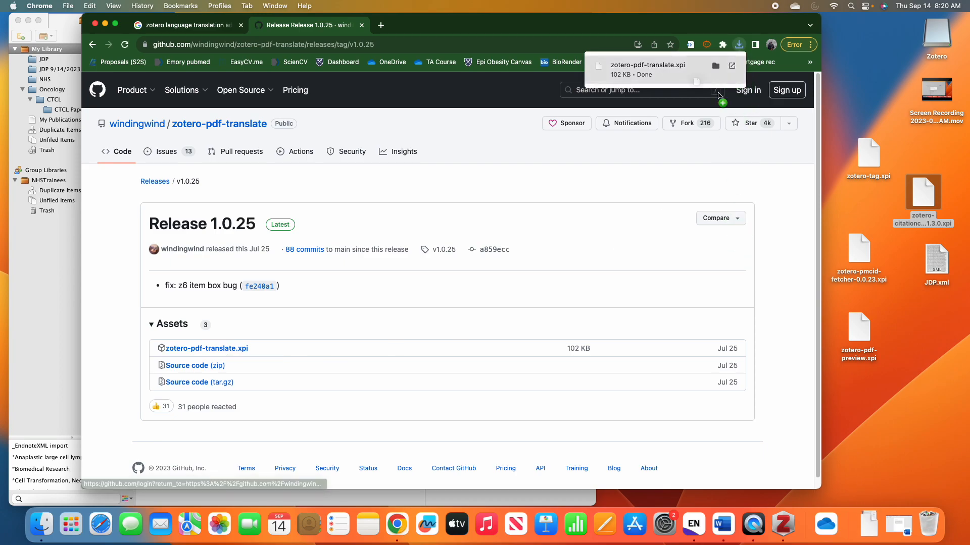
In the Add-ons Manager, install add-ons from file using all five downloaded .xpi files.
click(40, 268)
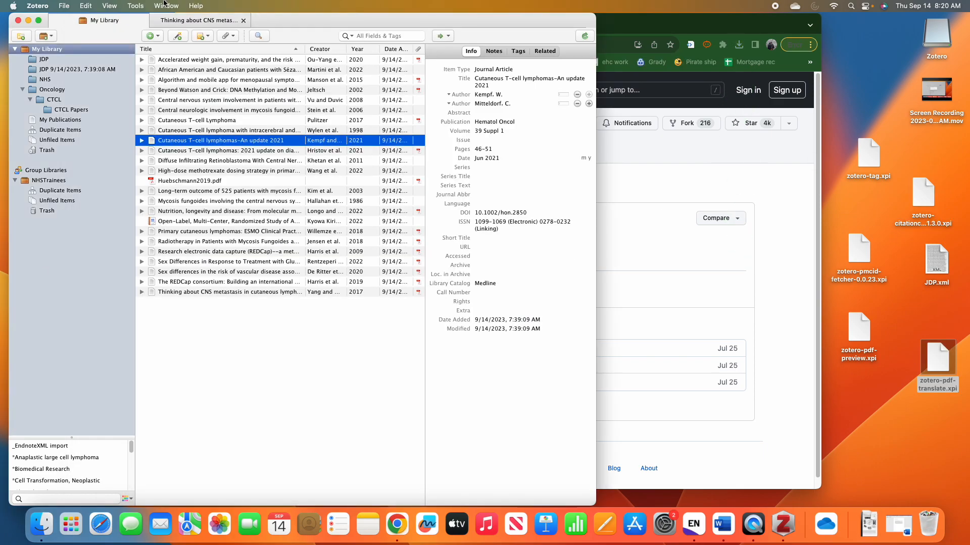
click(135, 5)
click(142, 61)
click(527, 73)
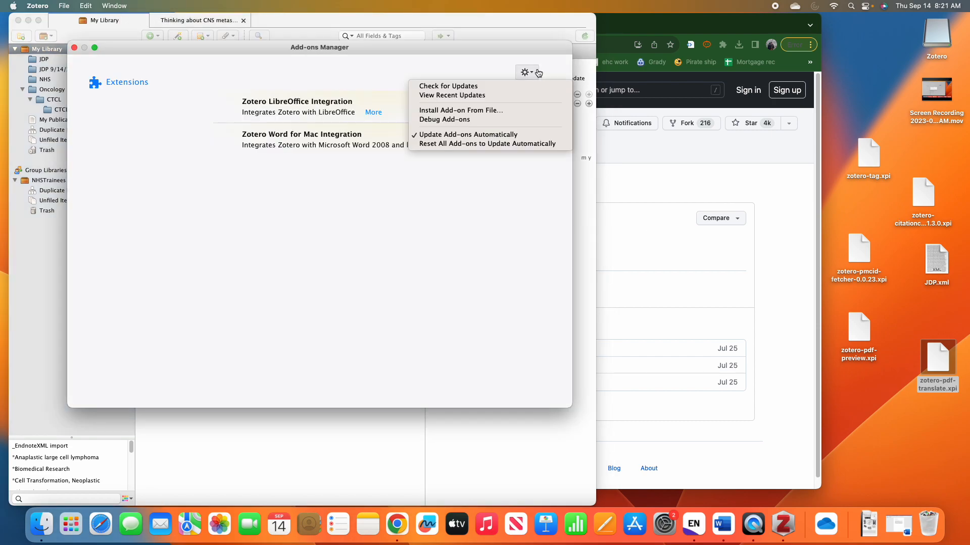
click(485, 110)
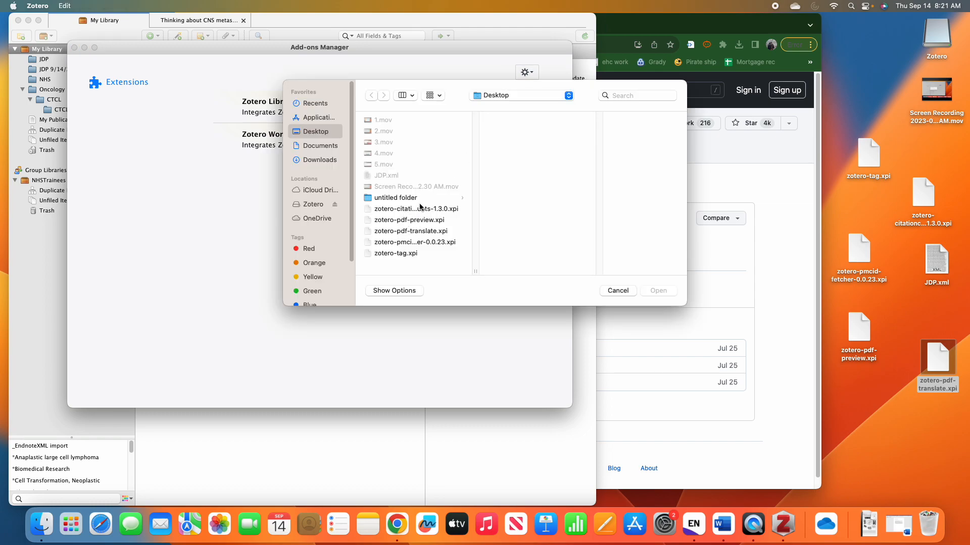
click(421, 208)
shift+click(409, 253)
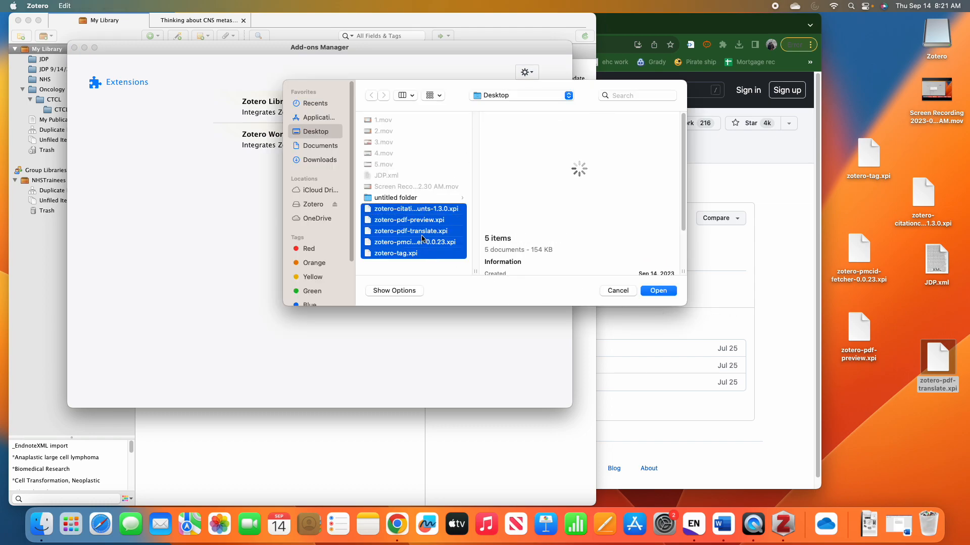
click(671, 292)
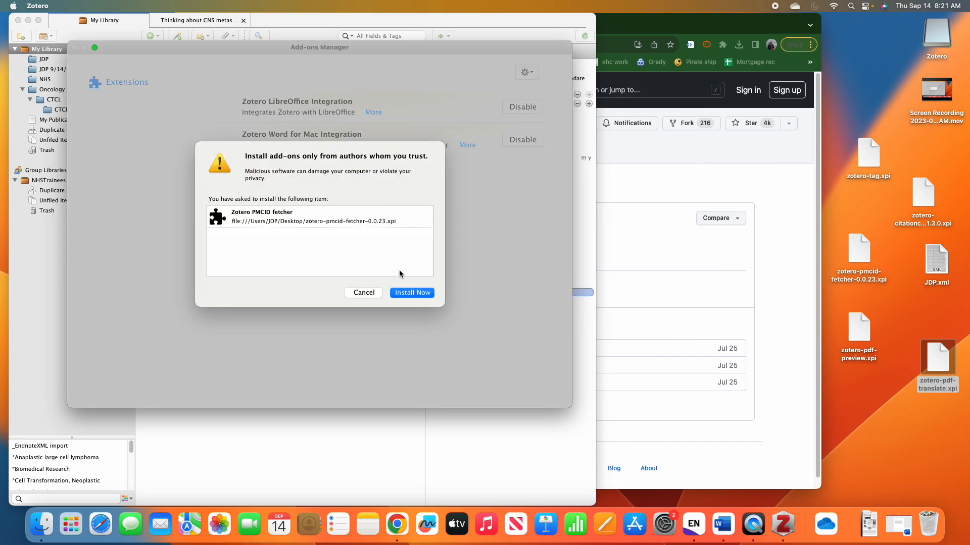
Confirm installing the PMCID fetcher, Citation Counts, PDF Preview, PDF Translate and Zotero Tag add-ons.
click(395, 294)
click(396, 296)
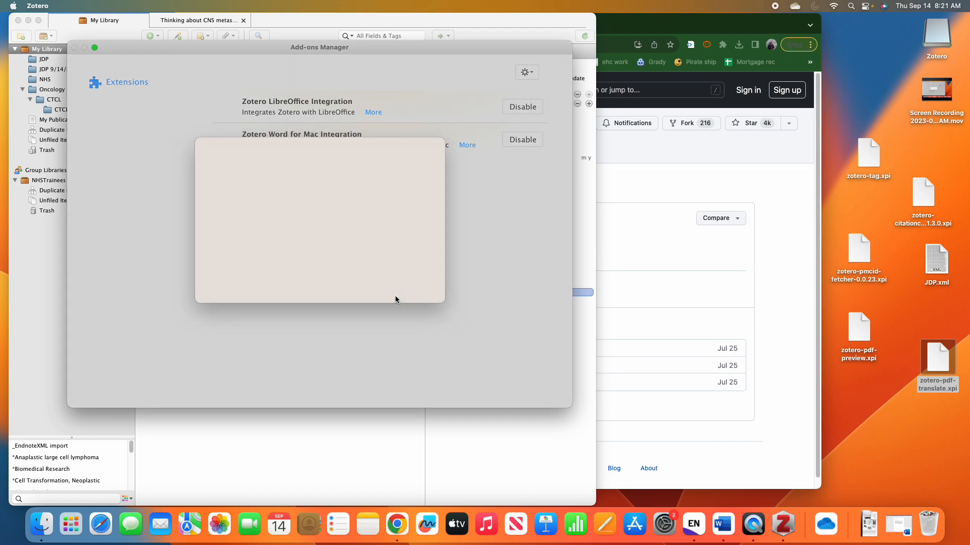
click(395, 297)
click(396, 296)
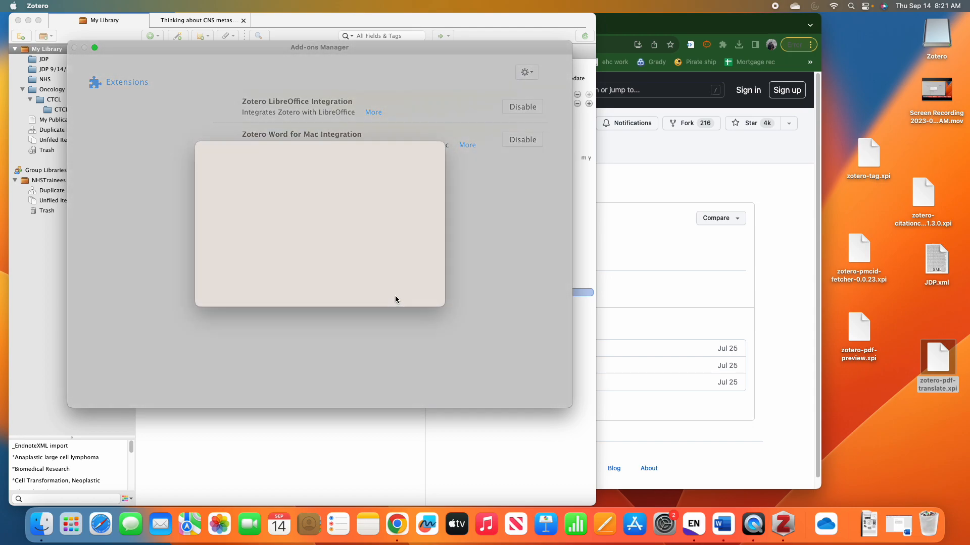
click(395, 296)
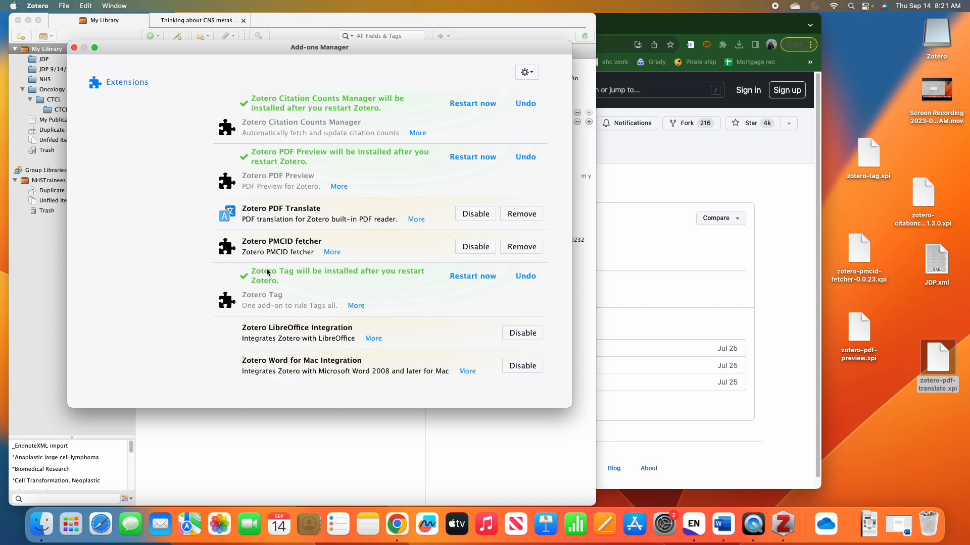
Restart Zotero to finish the add-on installs and reopen the Add-ons Manager.
click(473, 104)
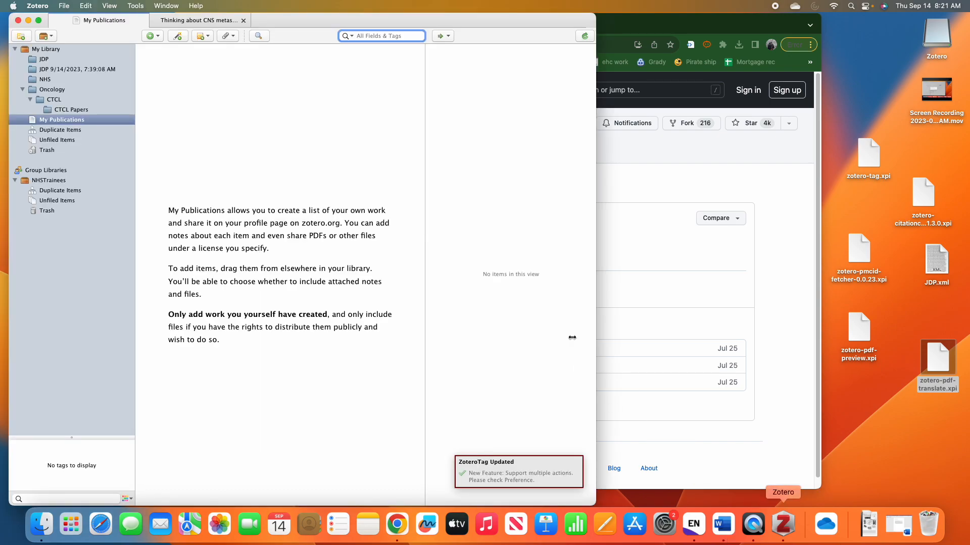
click(52, 58)
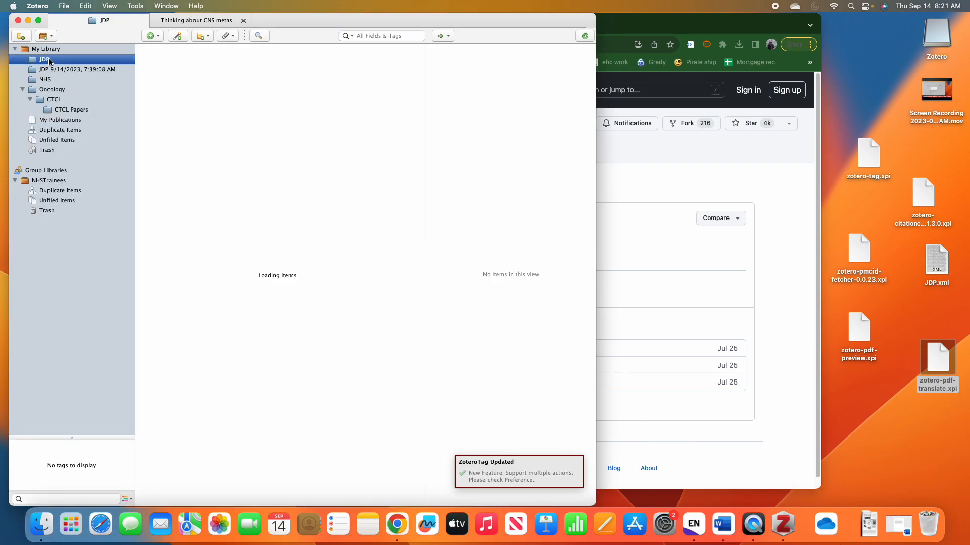
key(Up)
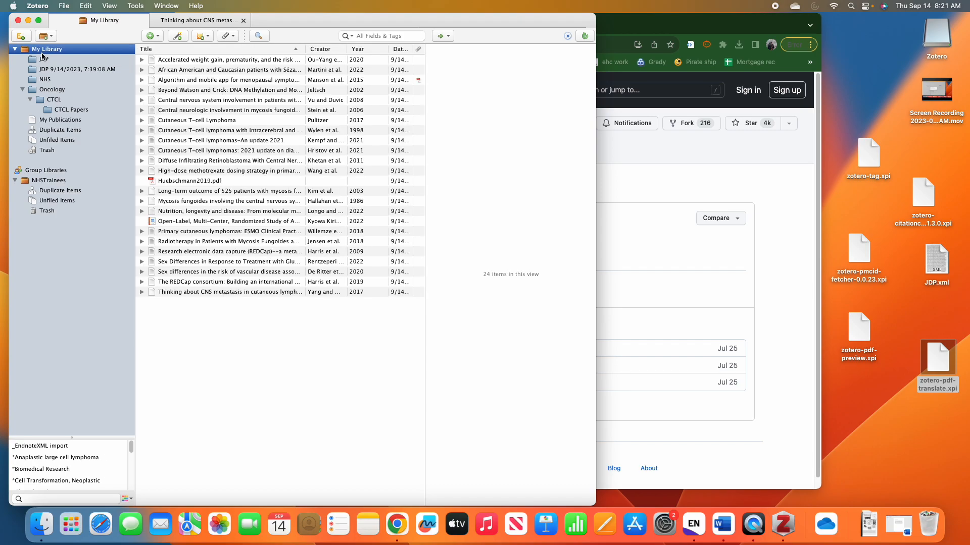
click(52, 7)
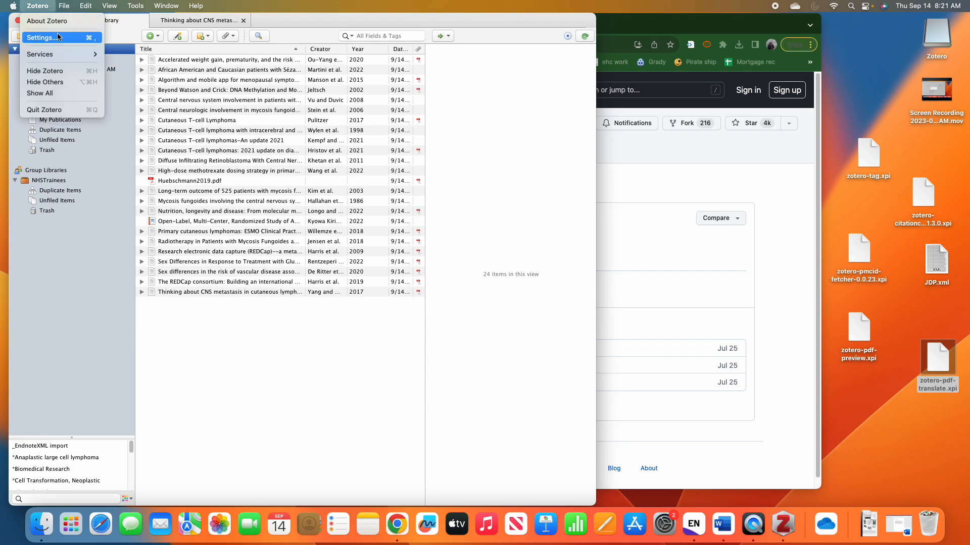
mouse_move(131, 5)
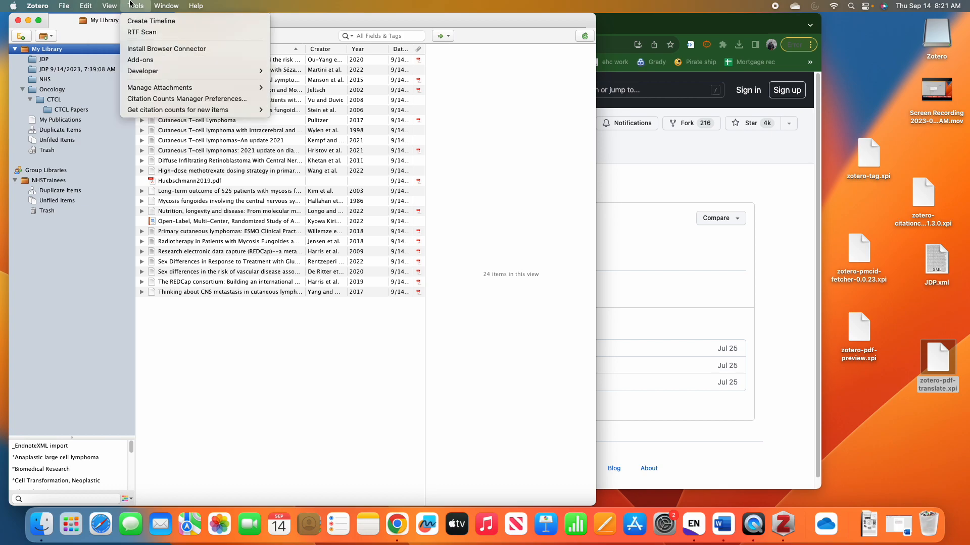
click(135, 60)
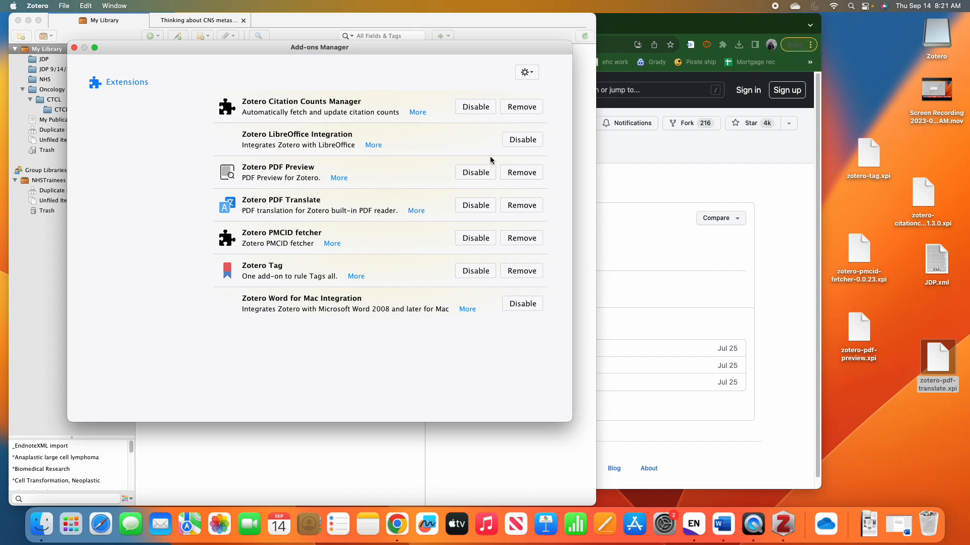
Review the Citation Counts Manager and PDF Translate details and the add-on update options.
click(412, 114)
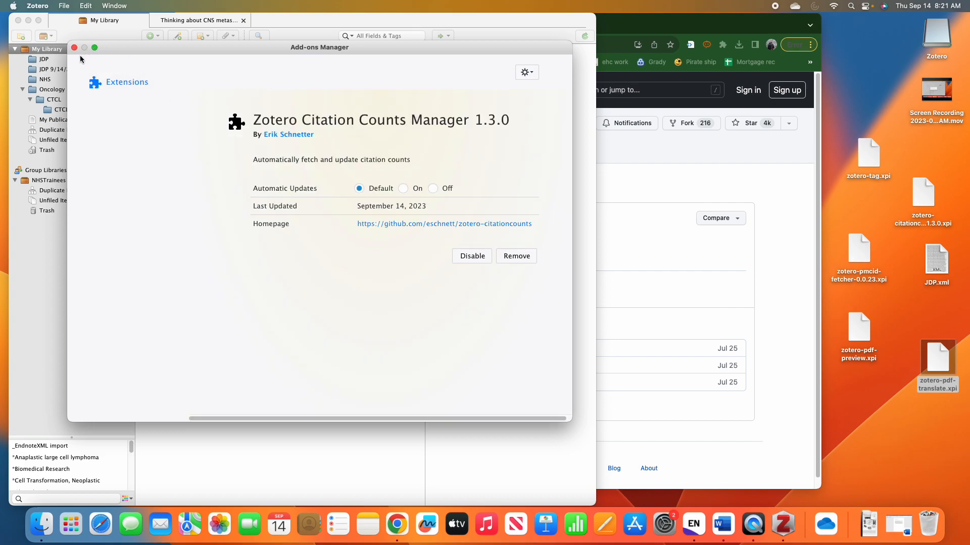
click(132, 91)
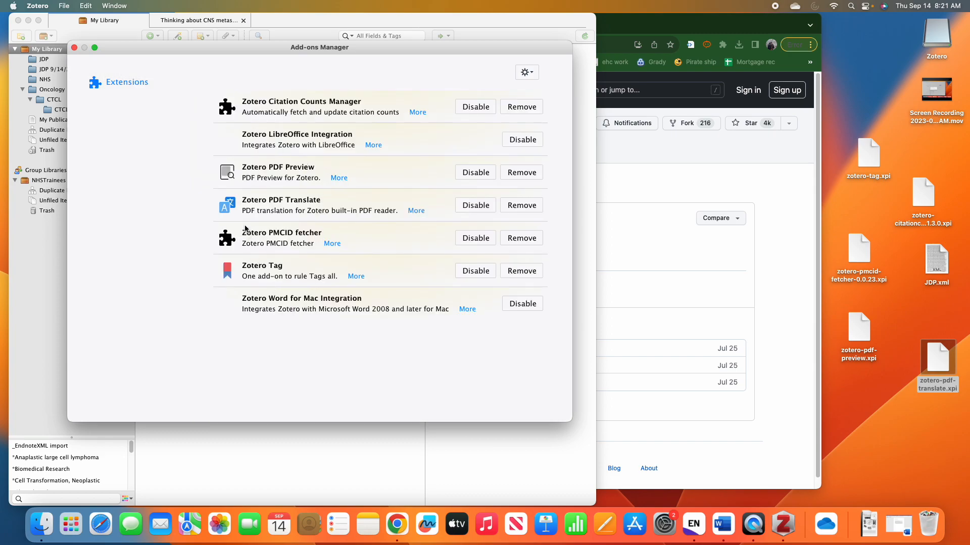
click(417, 212)
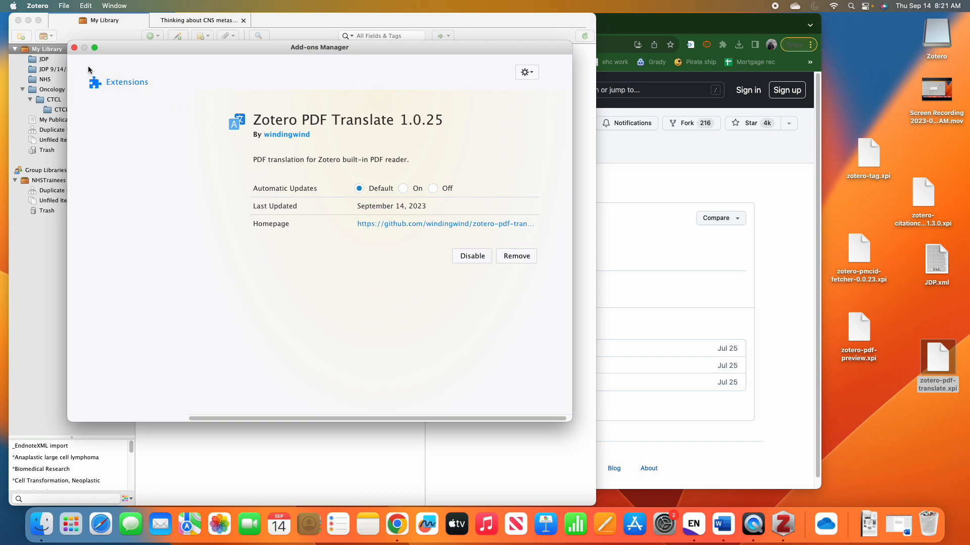
click(113, 81)
click(526, 72)
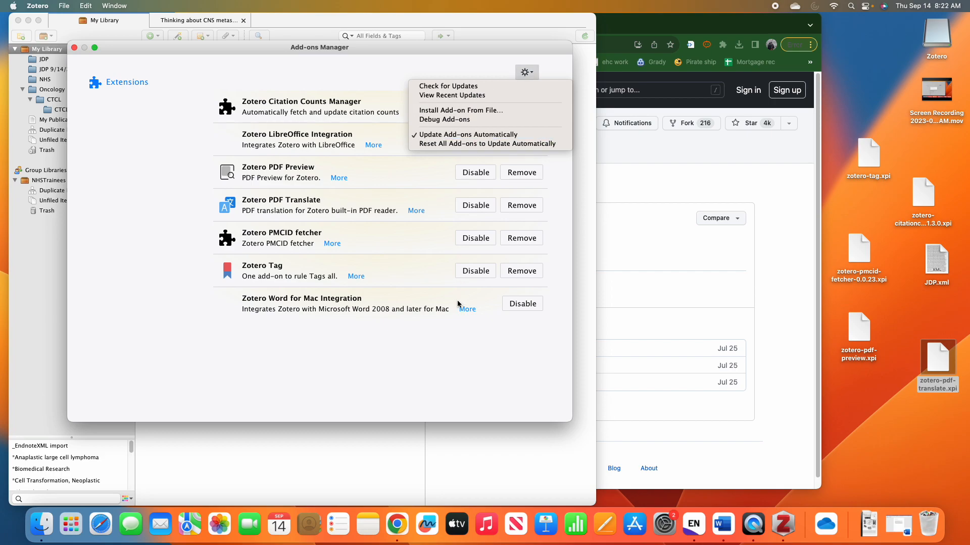
click(444, 353)
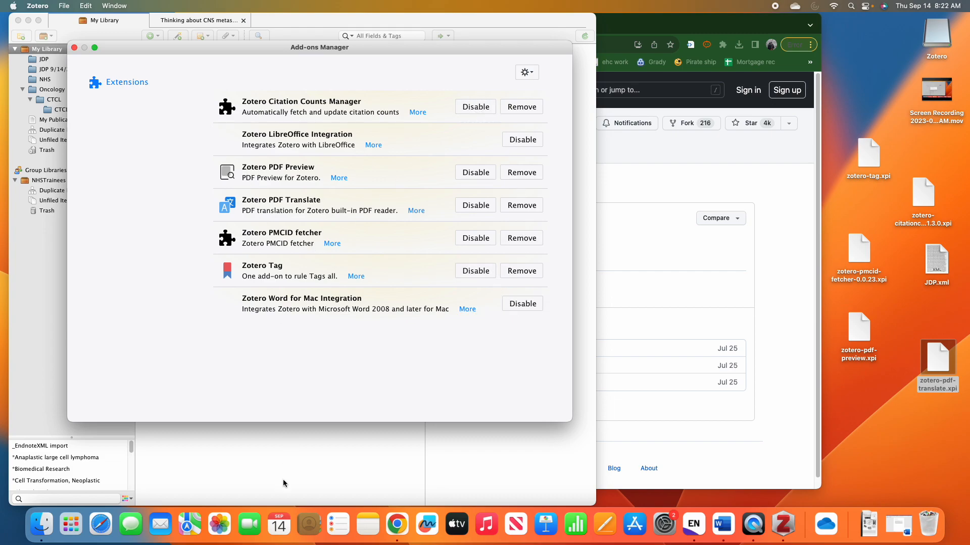
click(282, 478)
Preview the menopausal app article's PDF and check its Related, Tags, Notes and Info tabs.
click(220, 110)
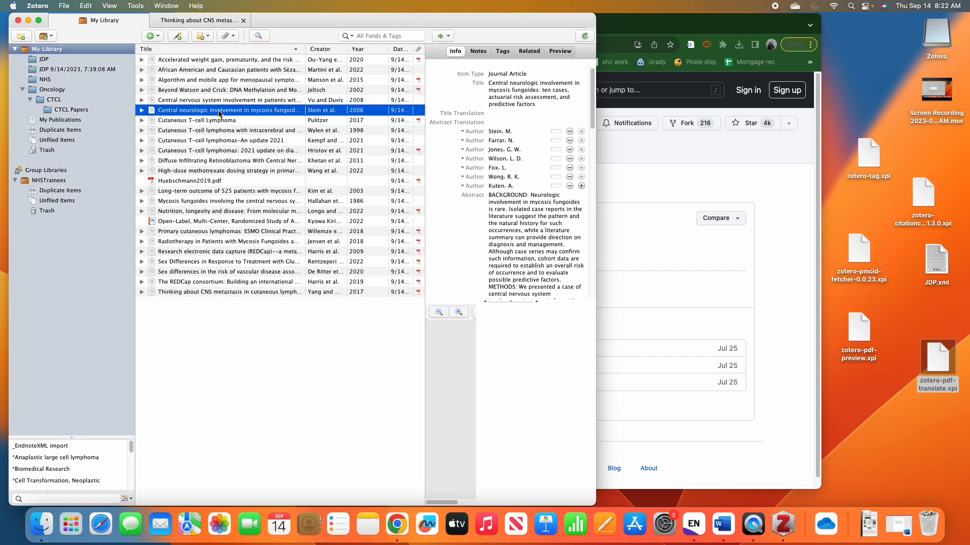
click(558, 52)
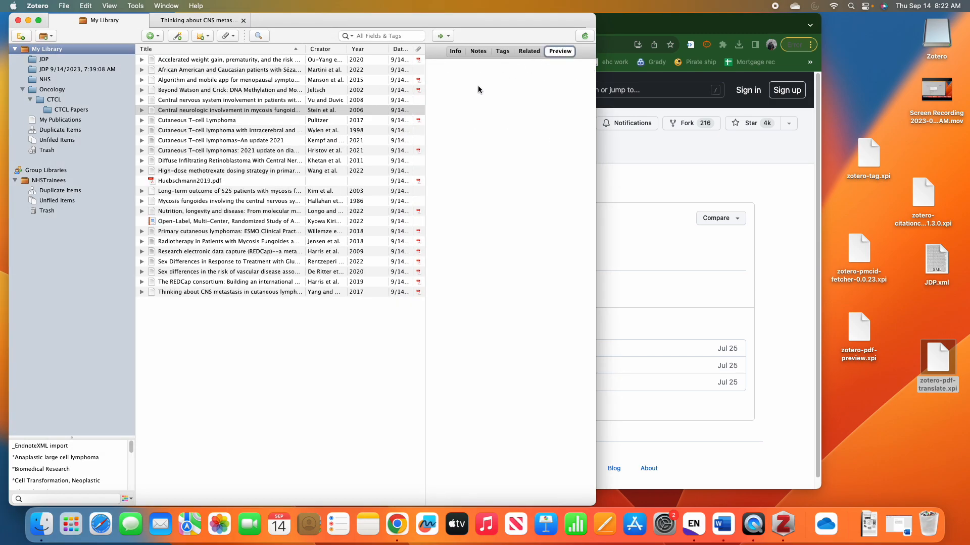
click(416, 82)
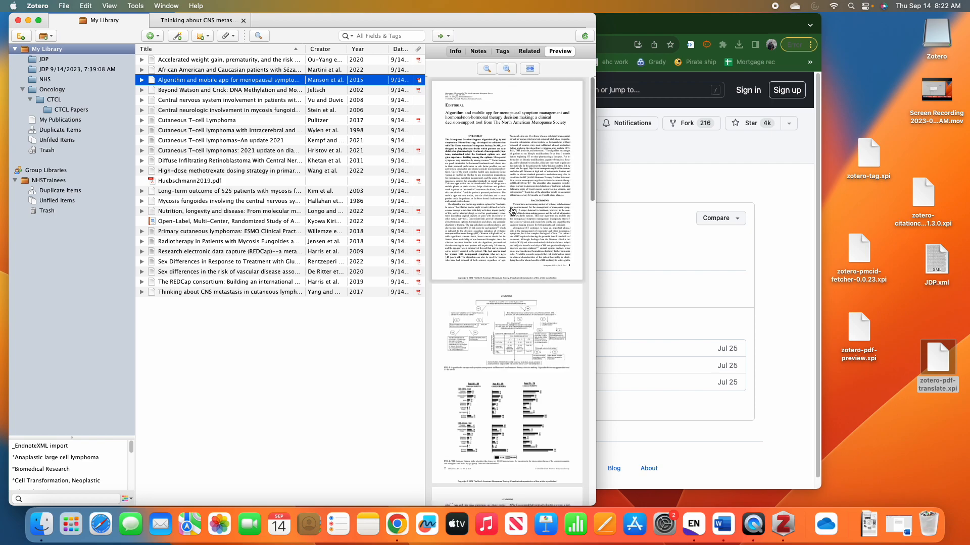
click(529, 52)
click(503, 52)
click(477, 52)
click(452, 53)
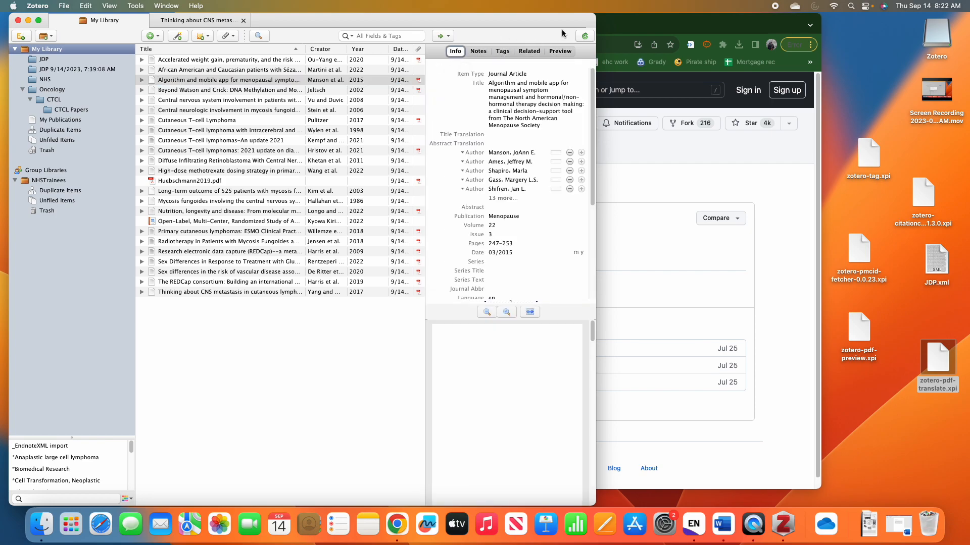
Widen the main window and preview PDFs of several articles, ending on Beyond Watson and Crick.
drag(596, 15, 775, 15)
click(248, 85)
click(202, 69)
click(201, 59)
click(212, 79)
click(200, 130)
click(248, 251)
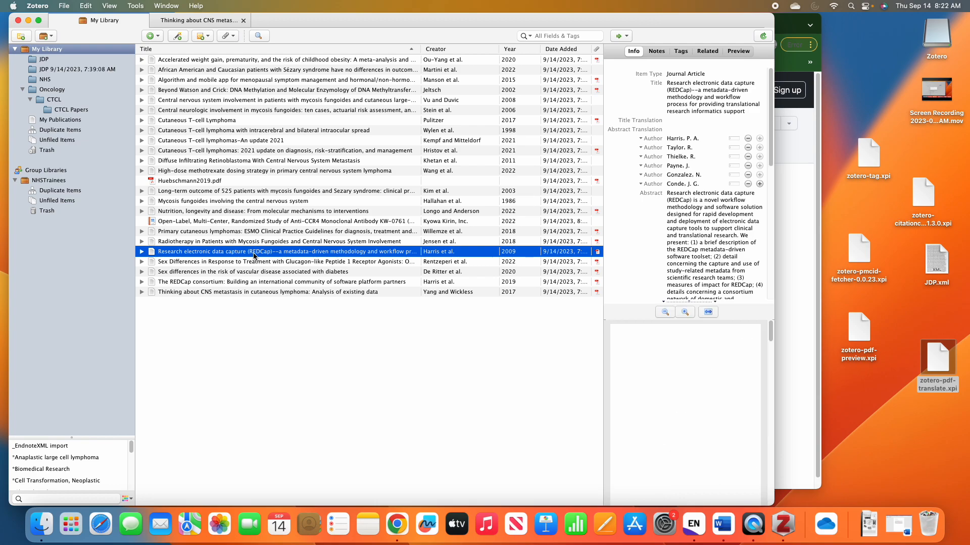
click(230, 292)
click(196, 101)
click(185, 71)
click(171, 91)
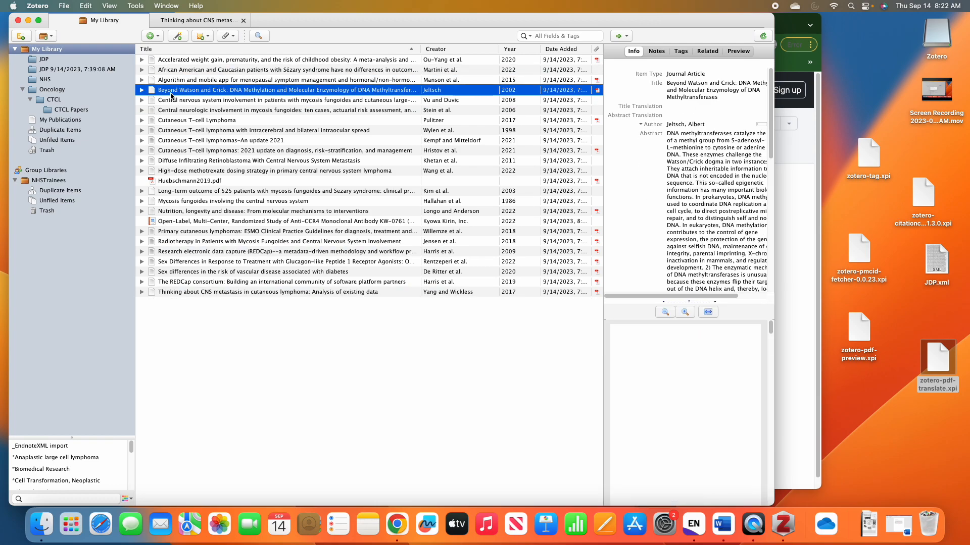
scroll(87, 461, down, 1)
Enlarge the tag selector pane to show more tags.
click(127, 500)
click(119, 422)
drag(114, 439, 104, 347)
scroll(61, 393, down, 10)
scroll(57, 385, down, 4)
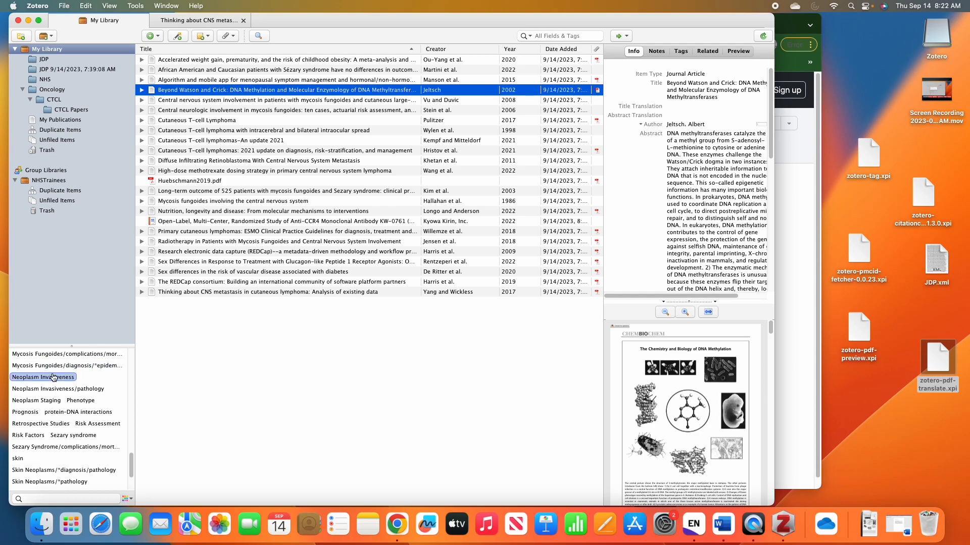
click(53, 382)
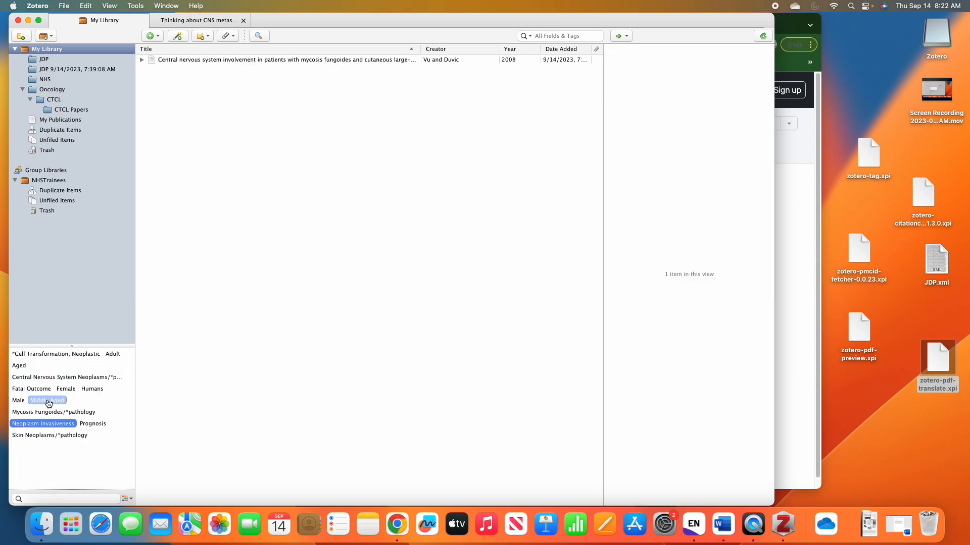
click(49, 401)
click(32, 389)
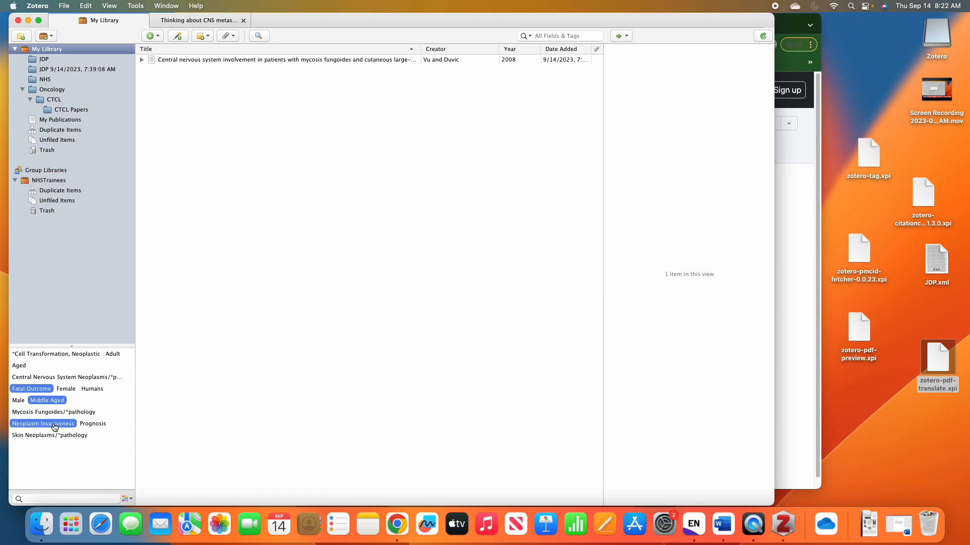
click(54, 428)
click(41, 400)
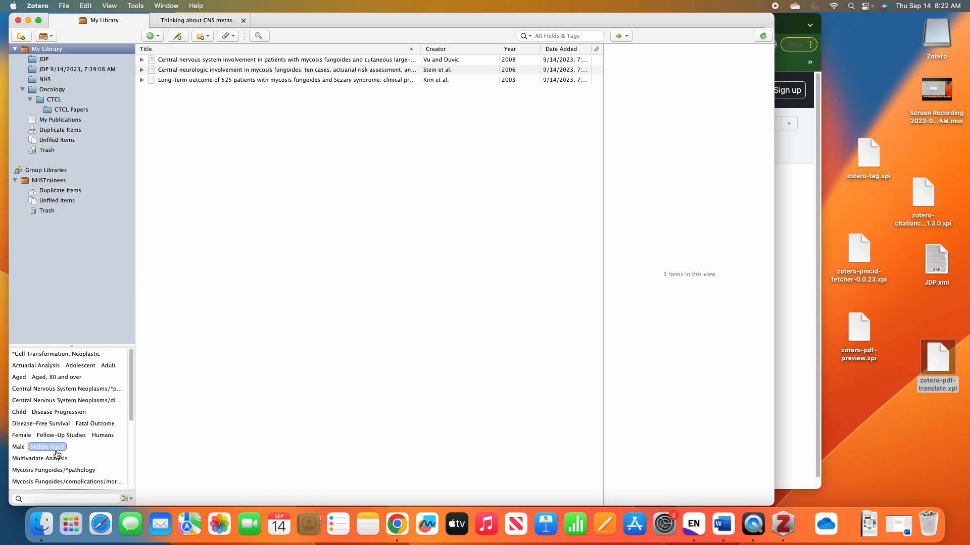
click(55, 449)
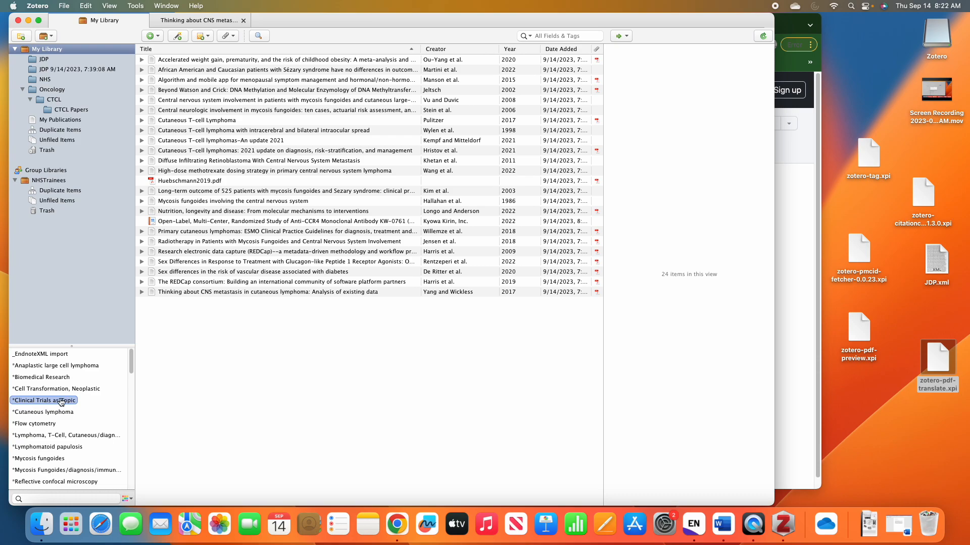
click(33, 403)
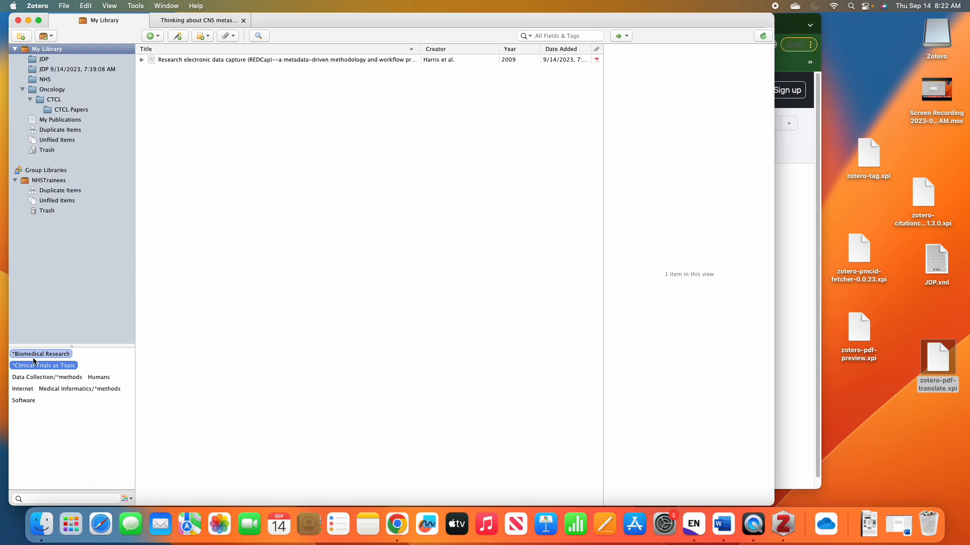
click(35, 366)
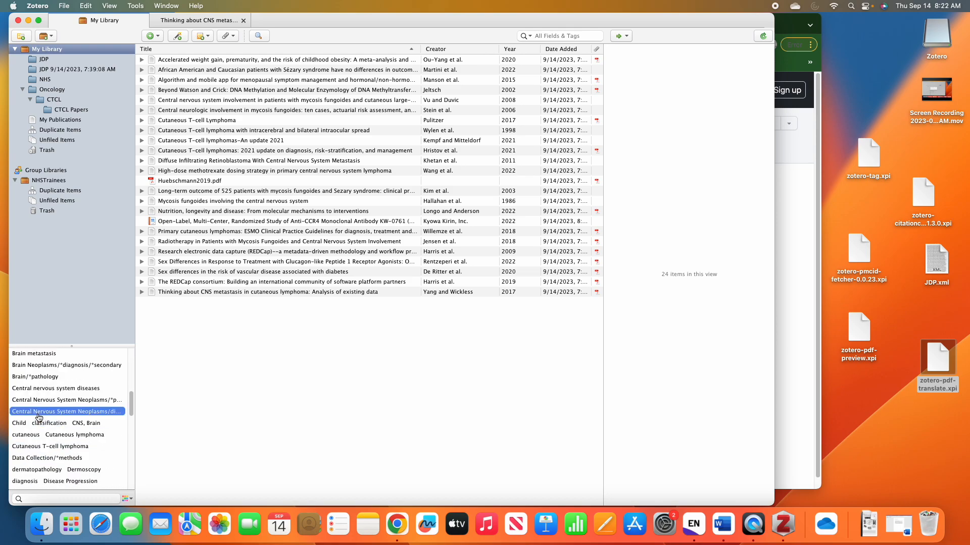
click(39, 417)
click(39, 415)
click(48, 424)
click(46, 415)
click(45, 424)
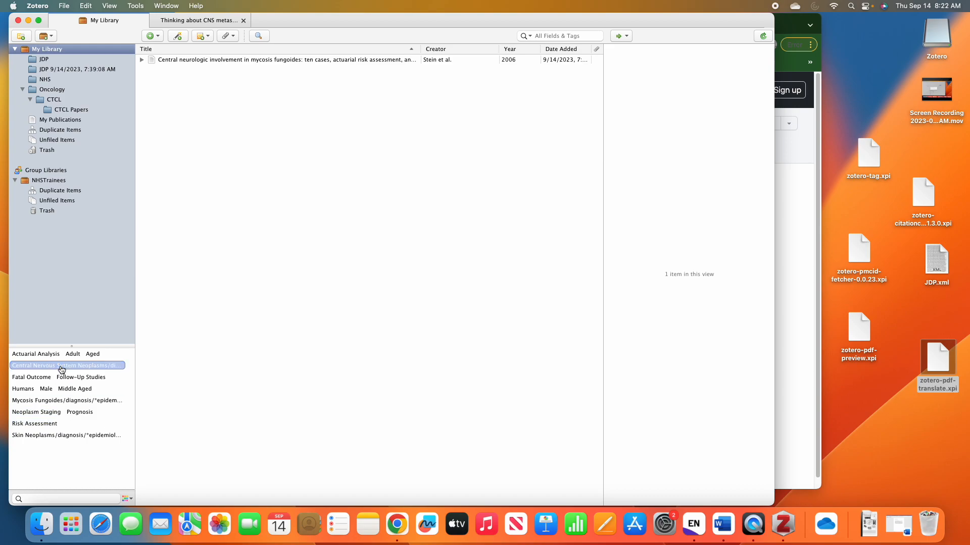
click(60, 368)
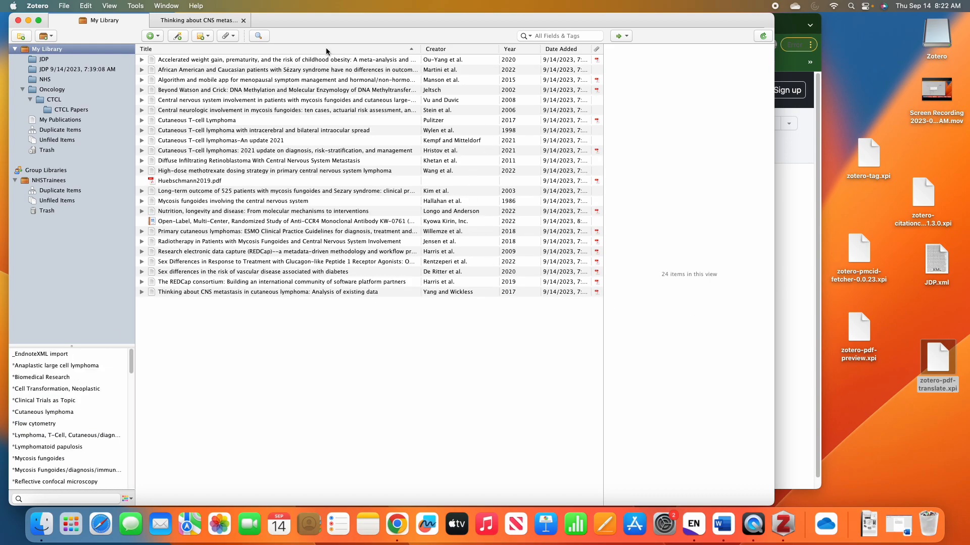
click(136, 6)
Add Title Translation and Accessed columns to the item list.
key(Escape)
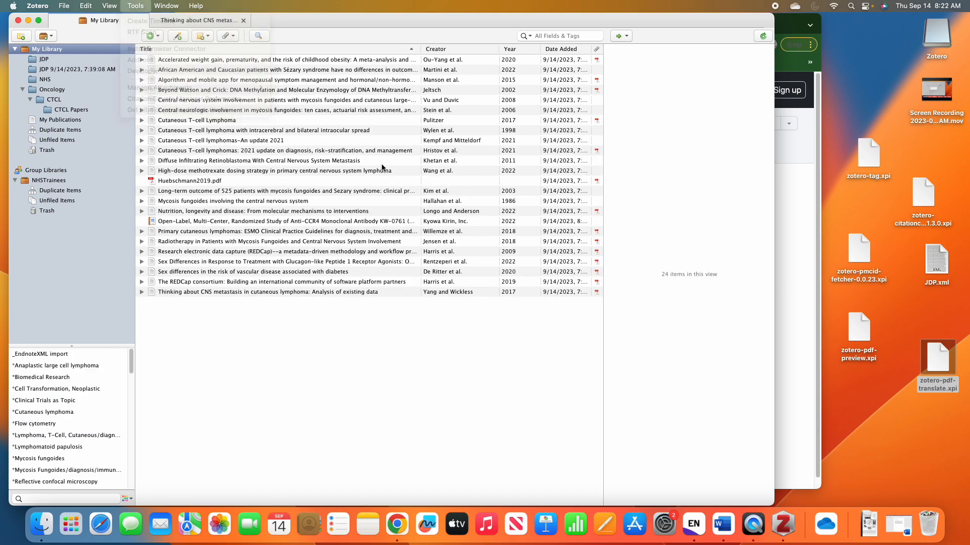
right_click(364, 50)
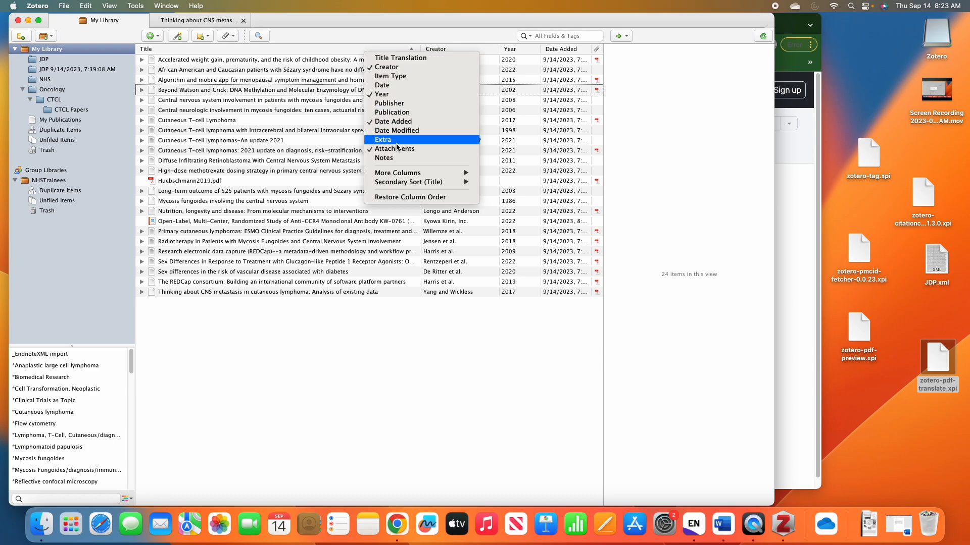
click(403, 58)
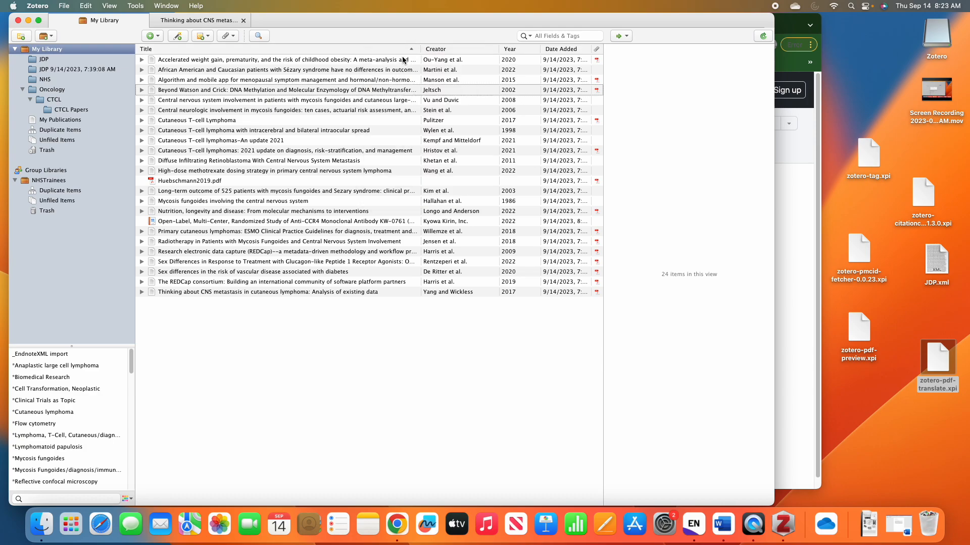
right_click(198, 50)
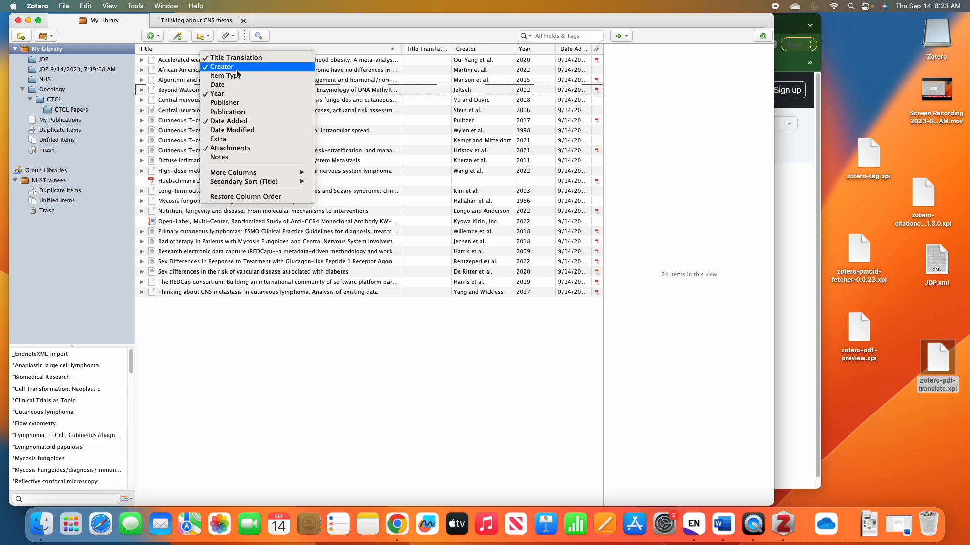
mouse_move(247, 177)
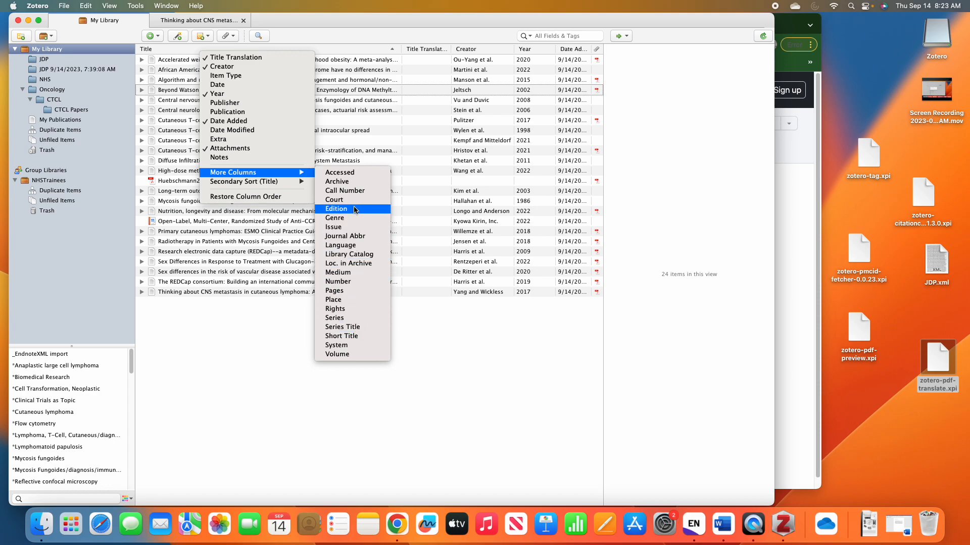
click(356, 172)
right_click(356, 50)
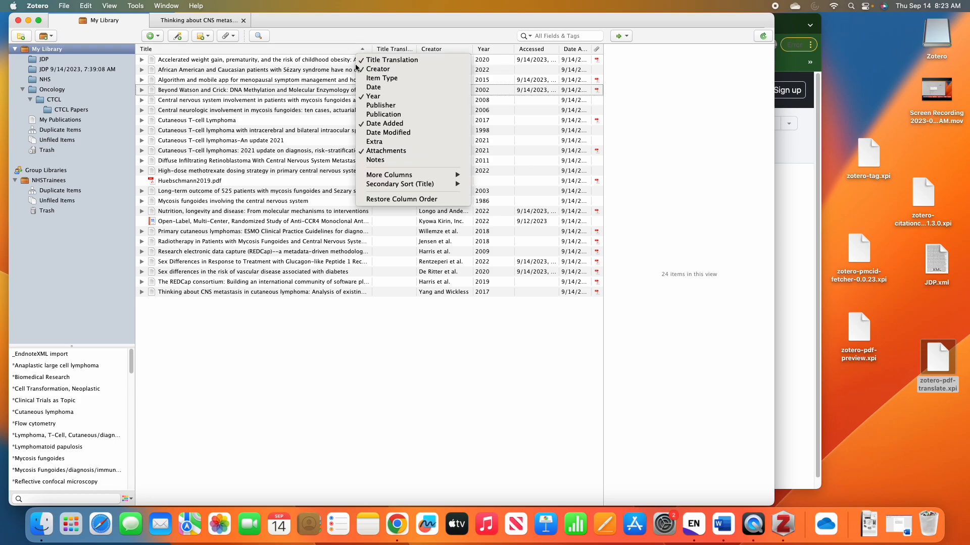
mouse_move(384, 176)
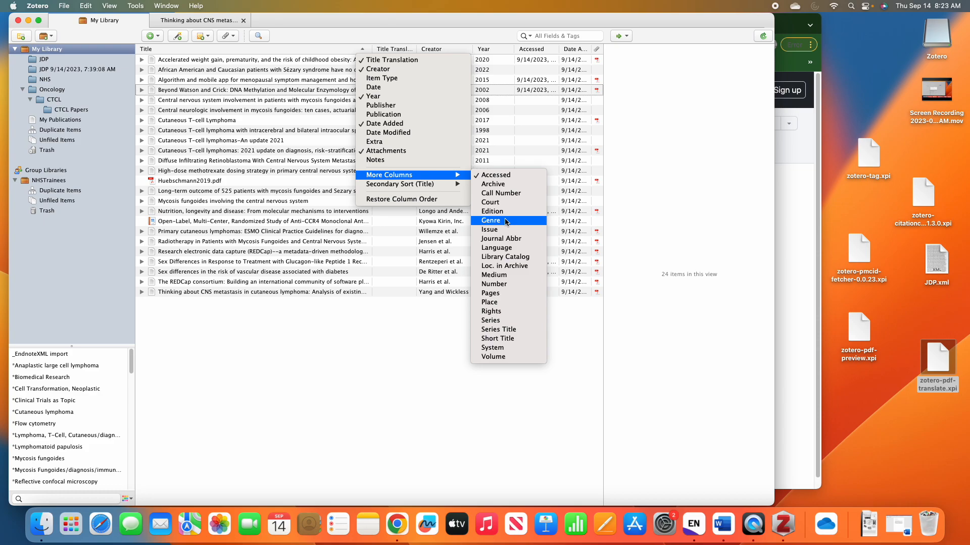
click(397, 314)
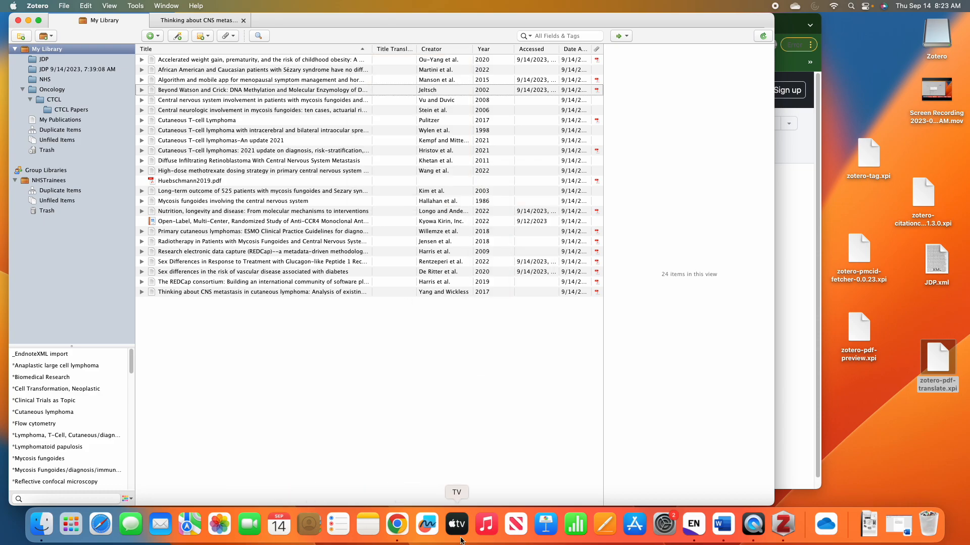
click(410, 532)
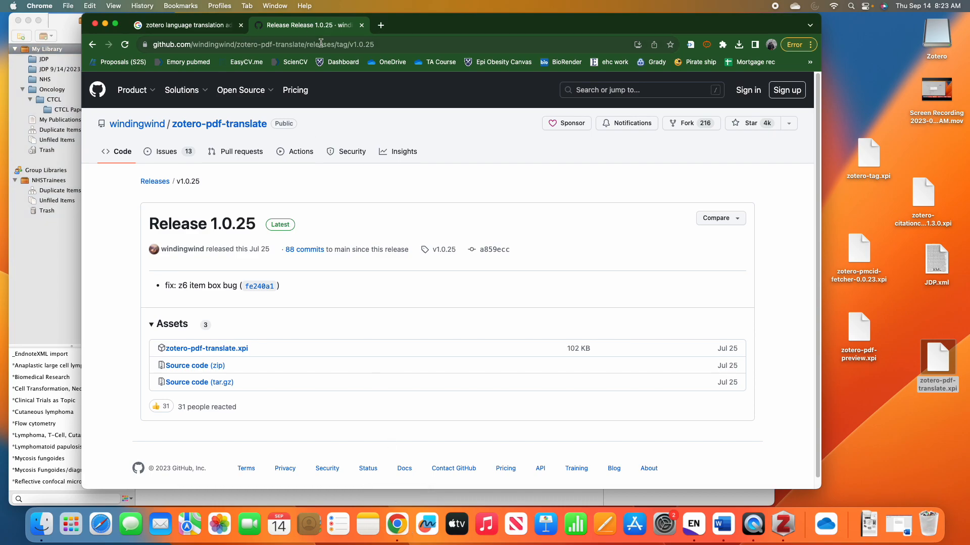
Search Google for 'zotero citation count' and open the zotero-citationcounts GitHub README.
click(379, 24)
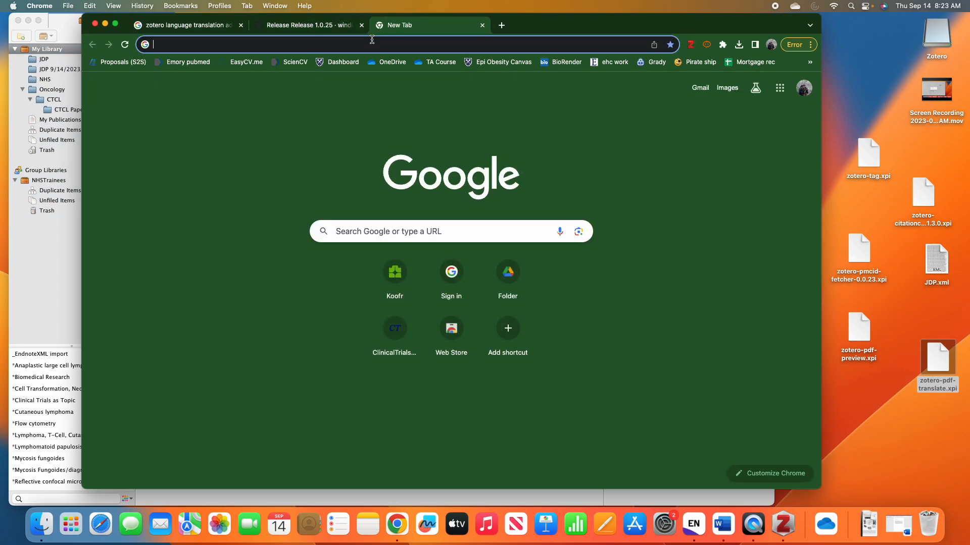
text(zotero )
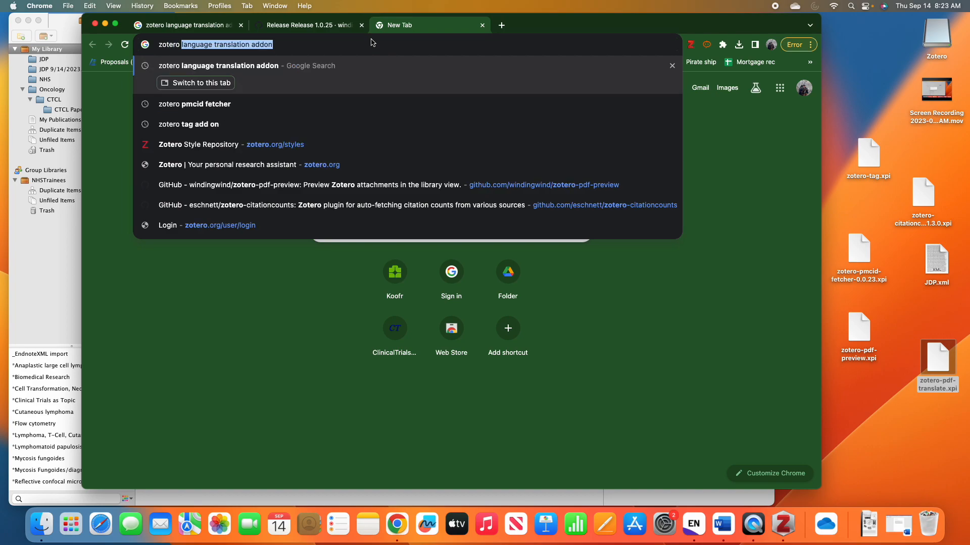
text(citation count)
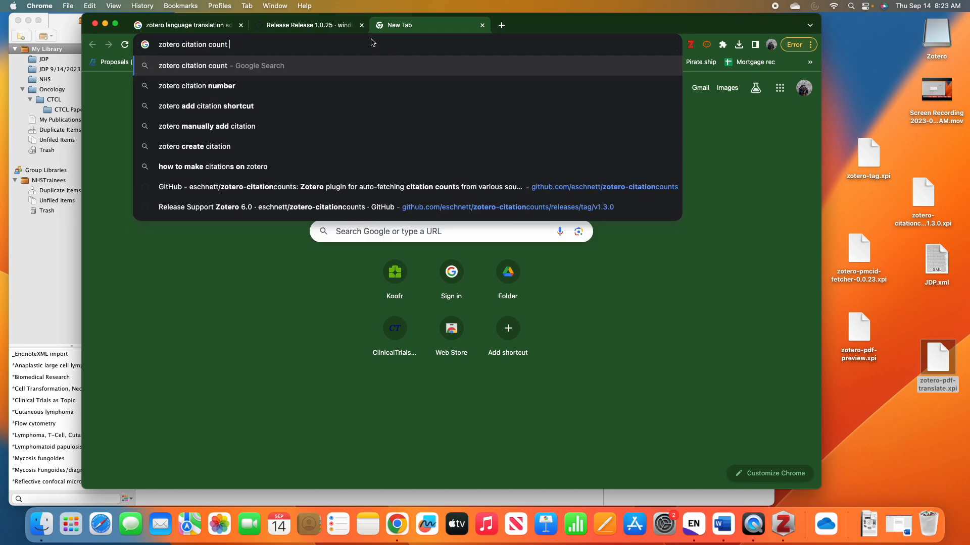
key(Return)
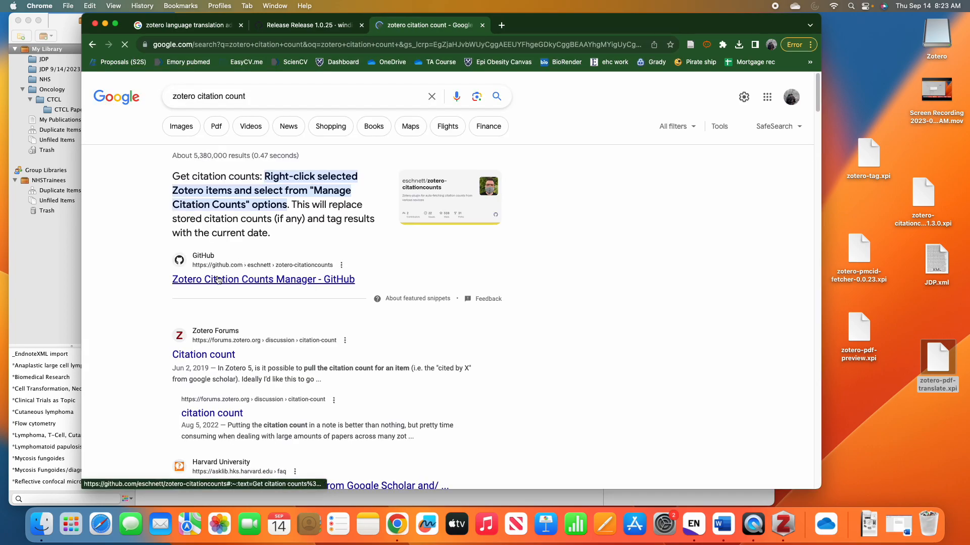
click(218, 279)
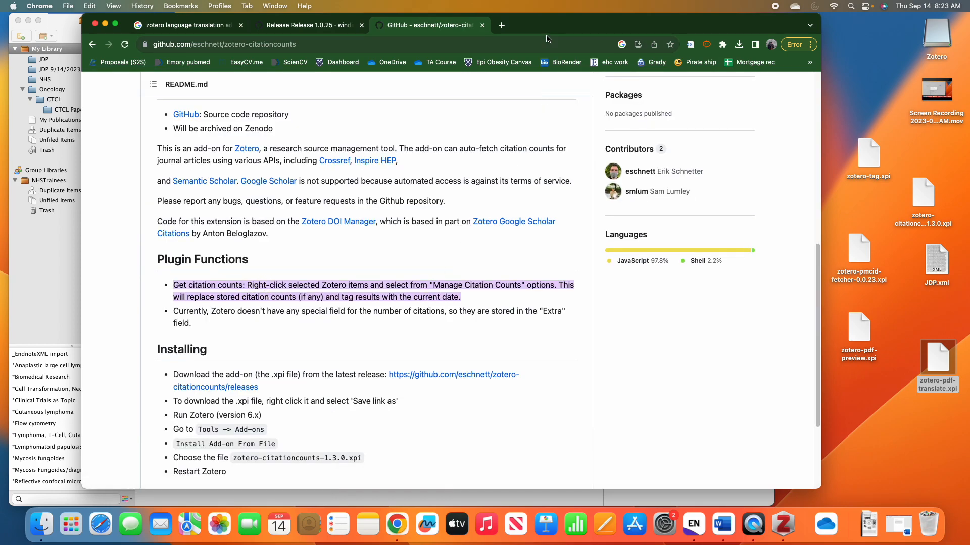
drag(548, 32, 728, 145)
Get the Crossref citation count for the Beyond Watson and Crick article.
click(295, 116)
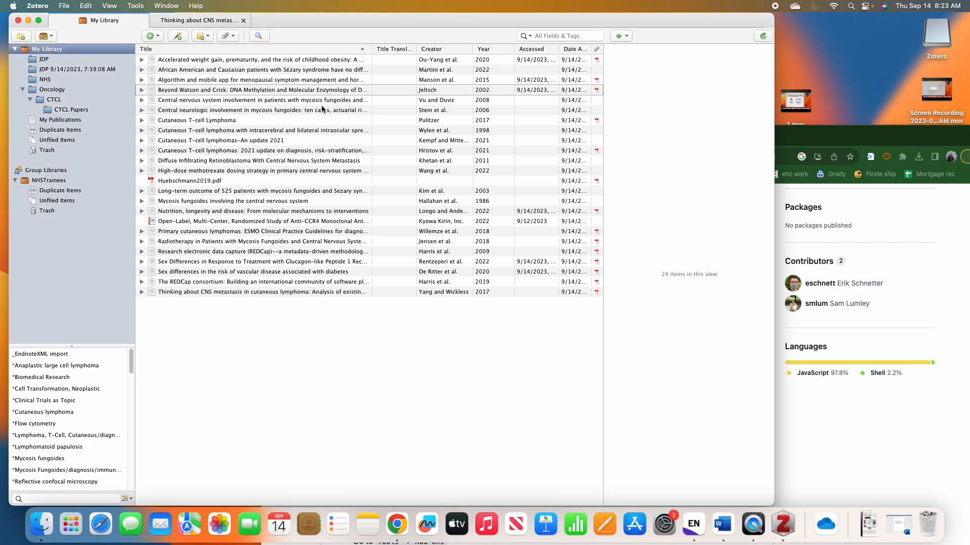
click(352, 94)
right_click(352, 94)
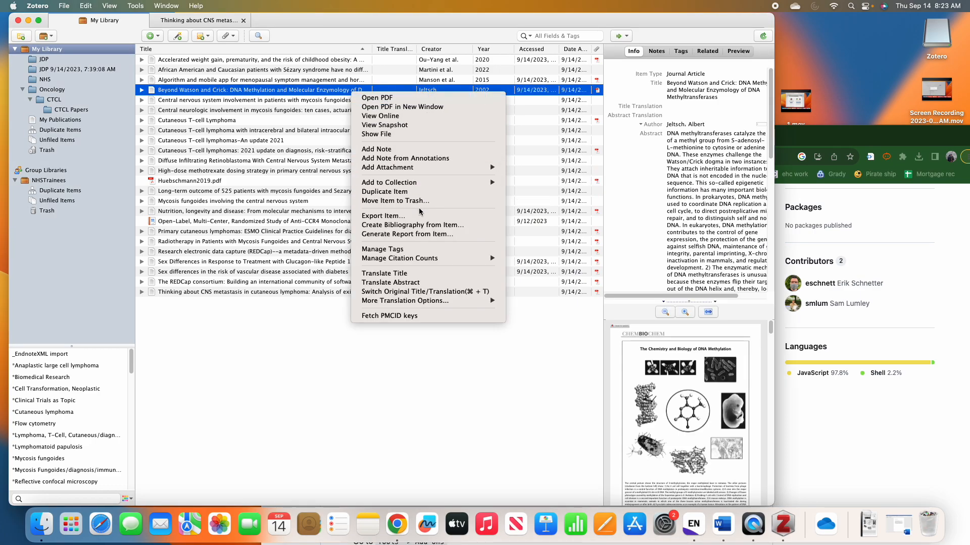
mouse_move(415, 262)
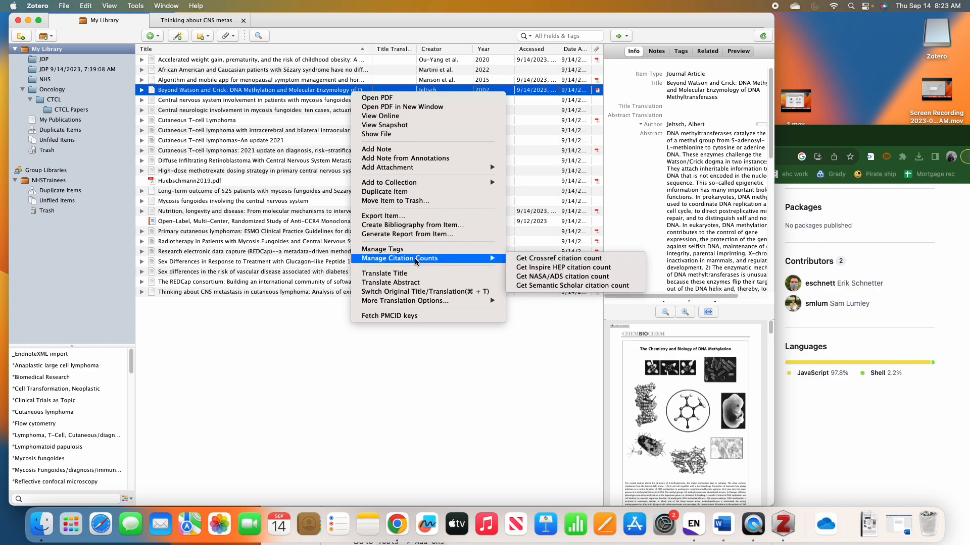
click(548, 259)
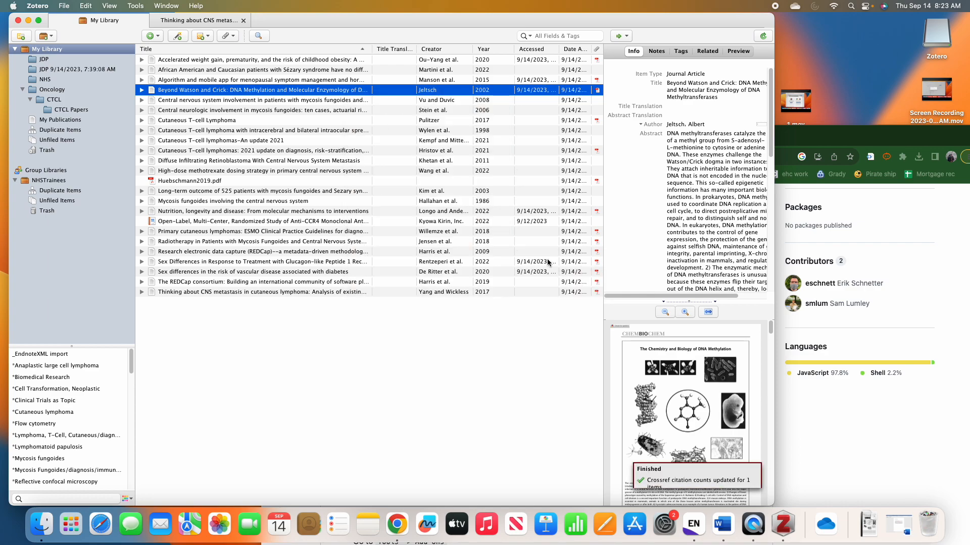
right_click(400, 98)
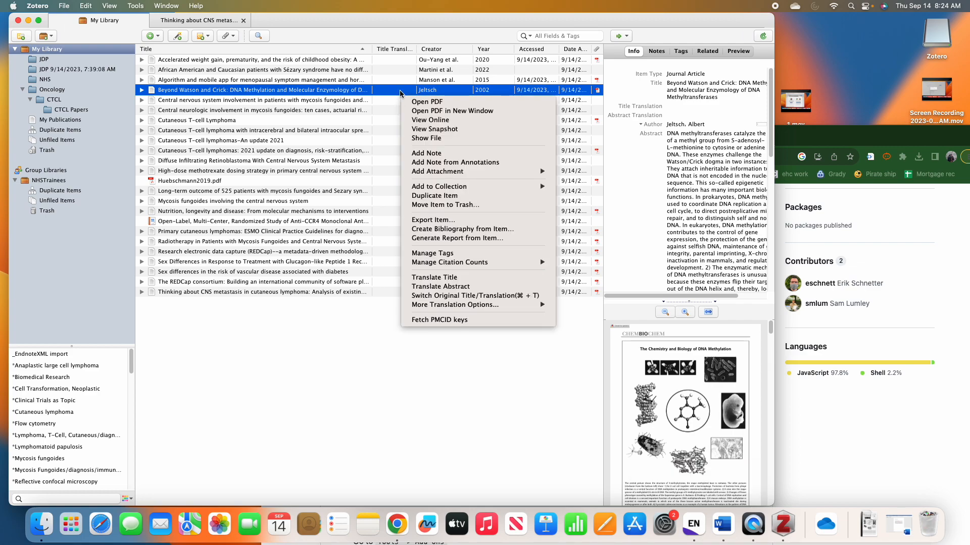
right_click(395, 51)
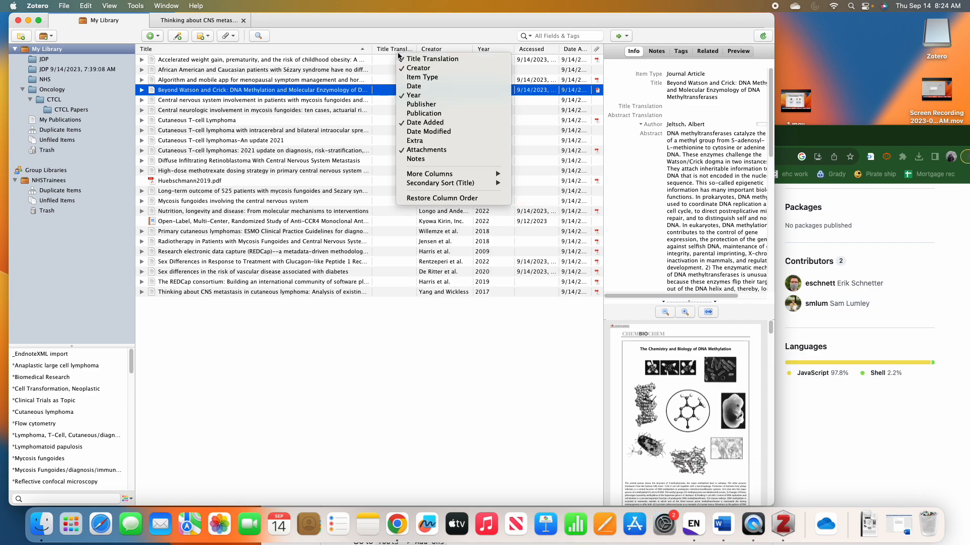
mouse_move(453, 174)
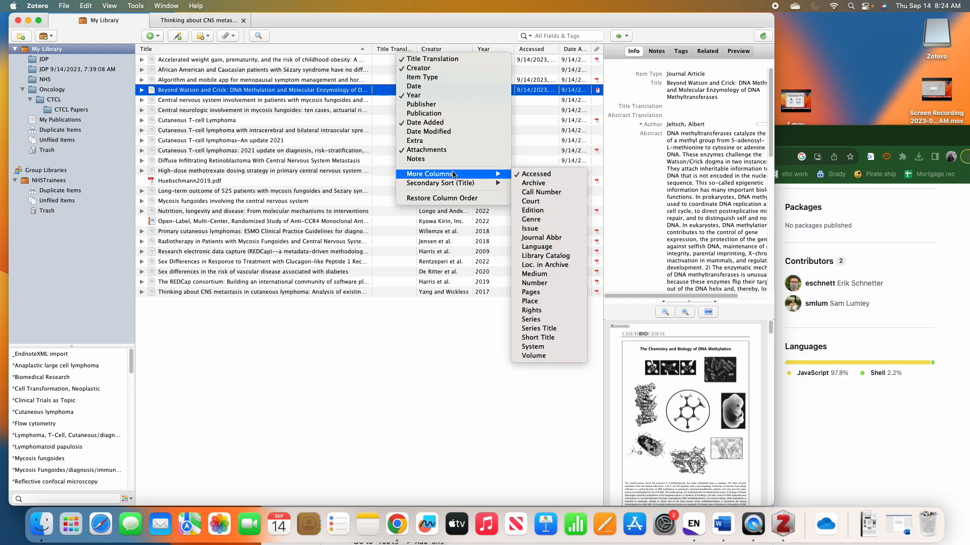
click(846, 462)
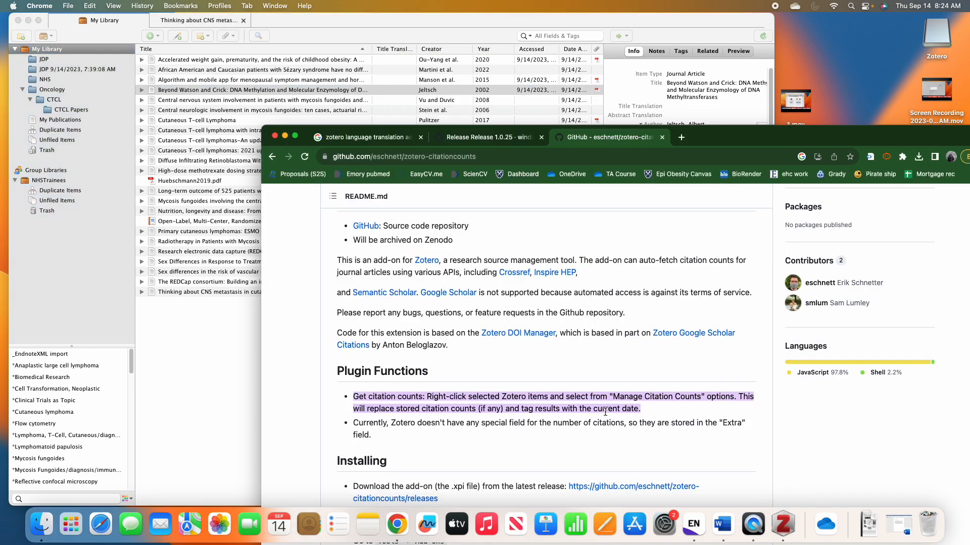
Highlight the README bullet saying Zotero stores citation counts in the Extra field.
scroll(606, 414, down, 3)
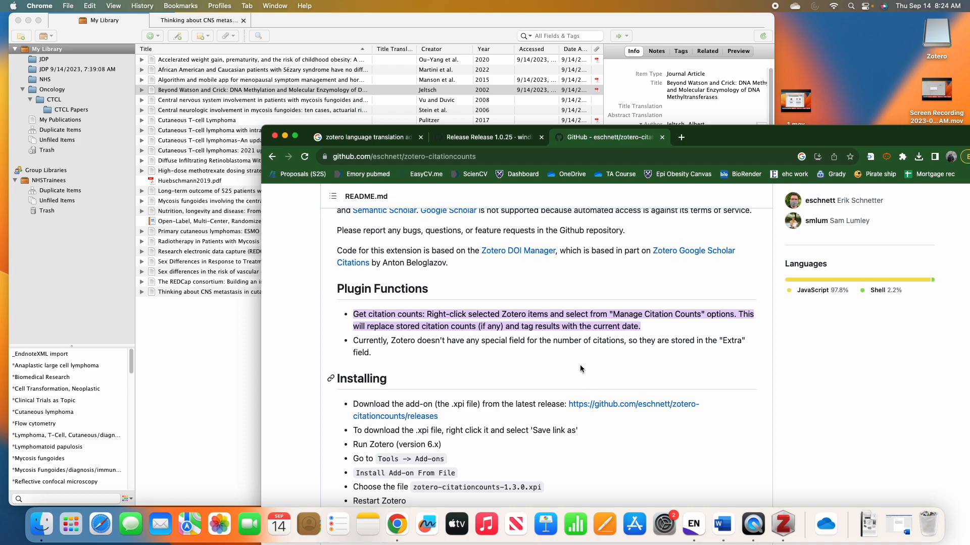
drag(369, 341, 667, 354)
click(711, 356)
click(216, 92)
right_click(239, 92)
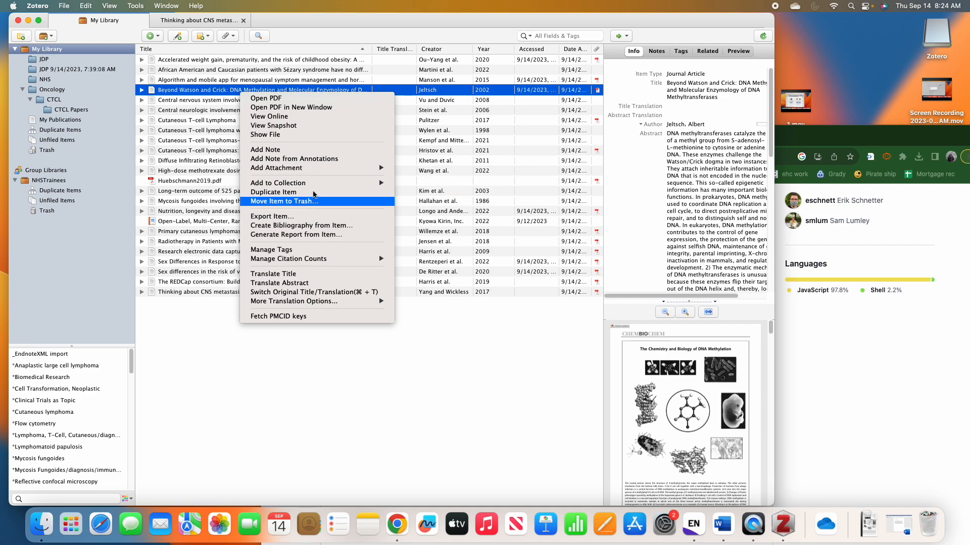
Add an Extra column to the item list and narrow the Date column beside it.
mouse_move(314, 303)
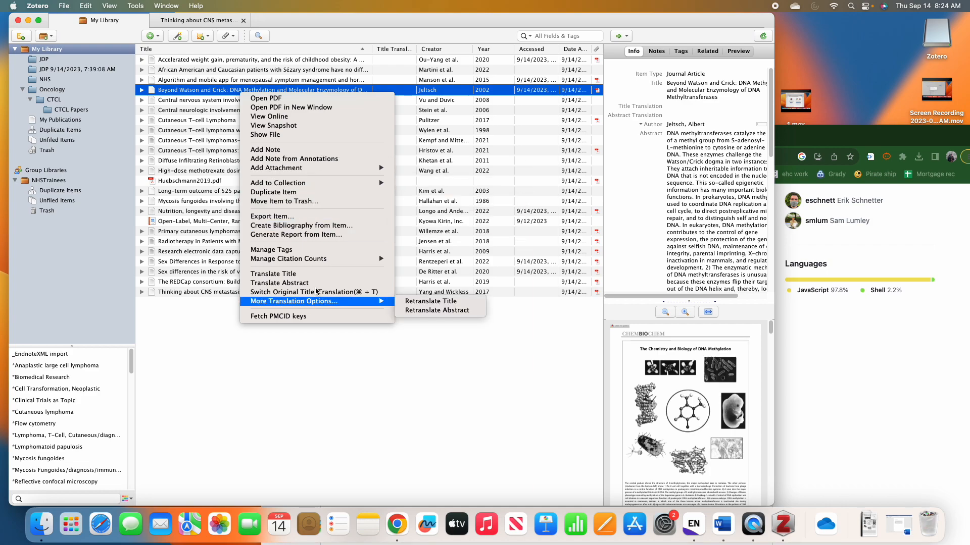
mouse_move(320, 259)
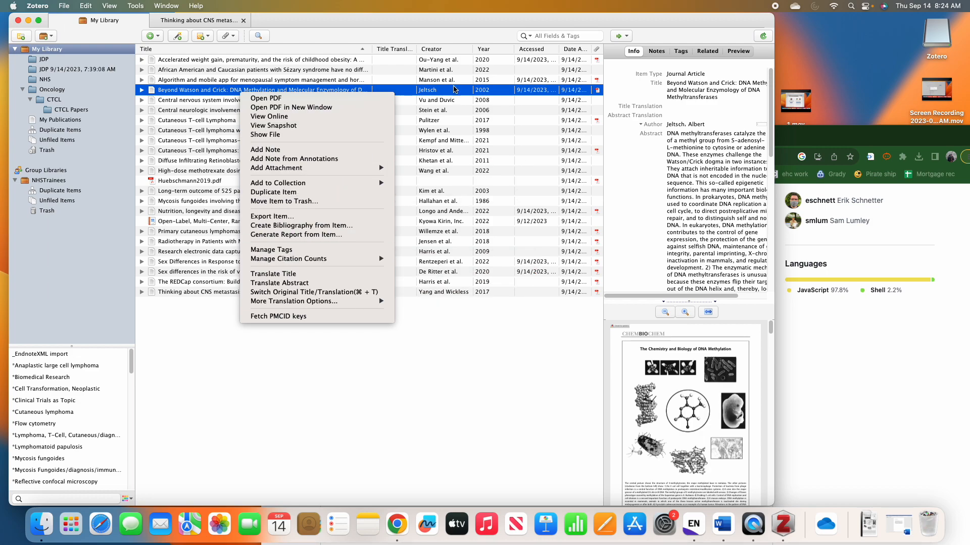
click(455, 92)
right_click(483, 49)
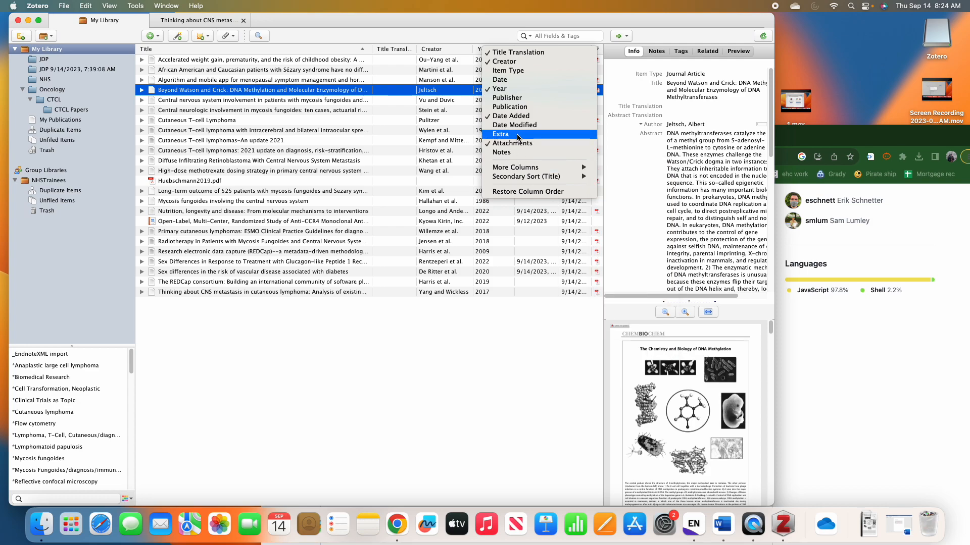
click(517, 136)
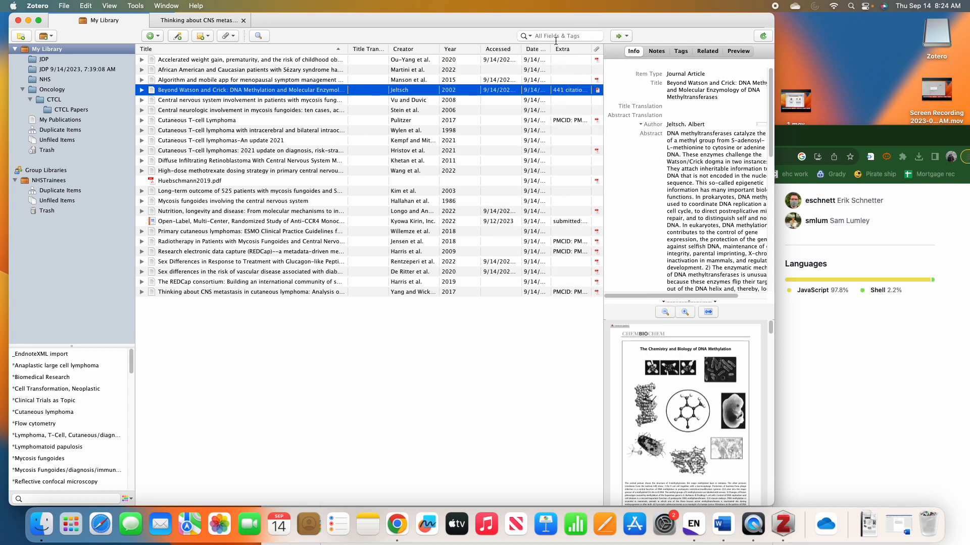
drag(551, 49, 537, 49)
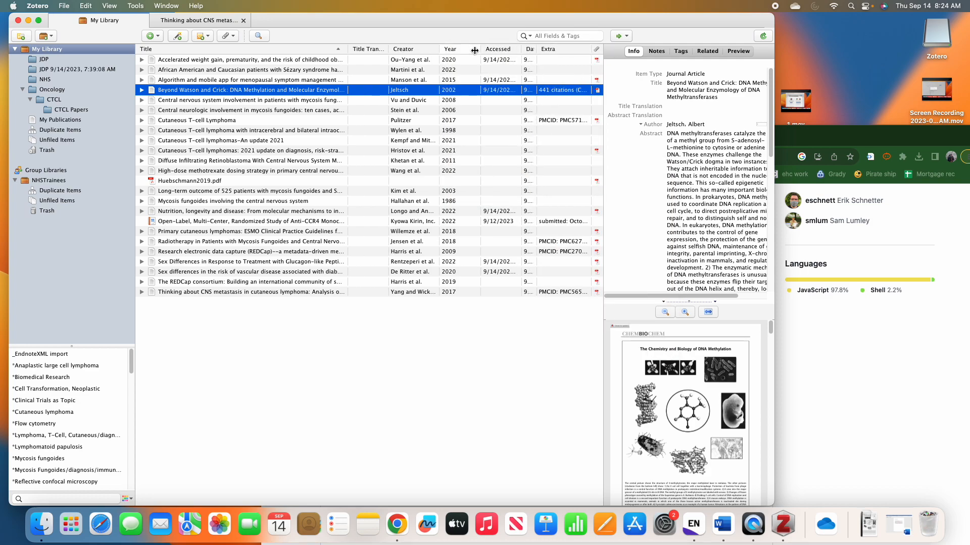
Fetch the PMCID key for Beyond Watson and Crick and collapse the item pane.
click(550, 123)
click(310, 99)
click(312, 92)
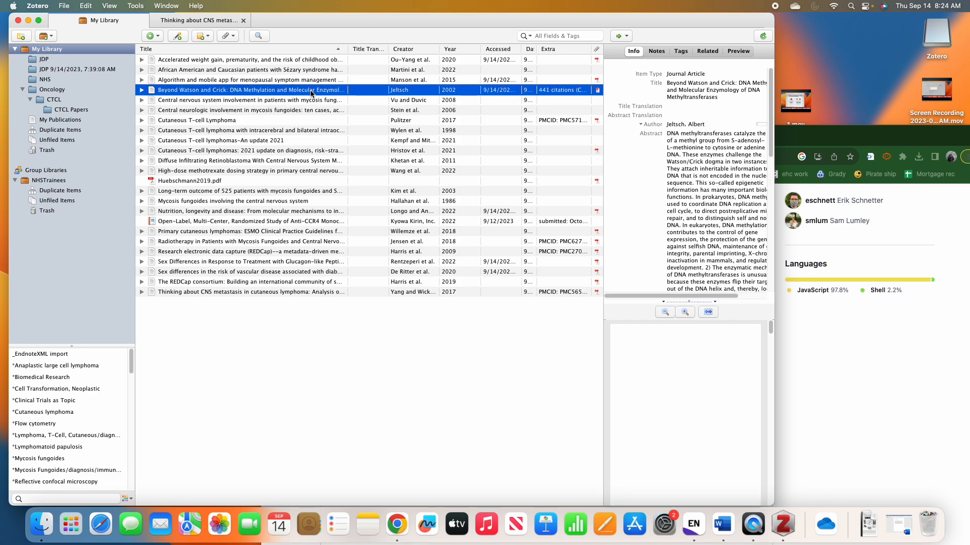
right_click(312, 93)
click(355, 317)
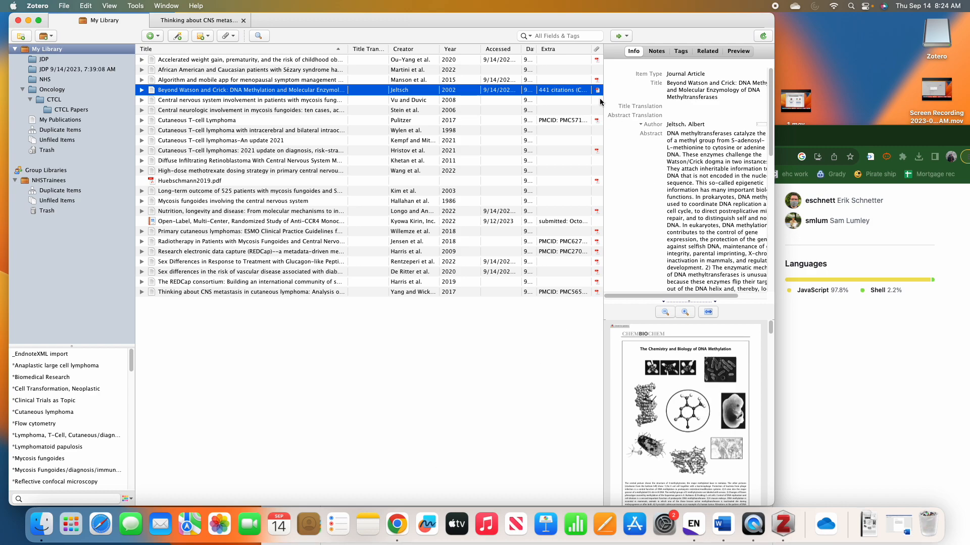
drag(604, 97, 690, 99)
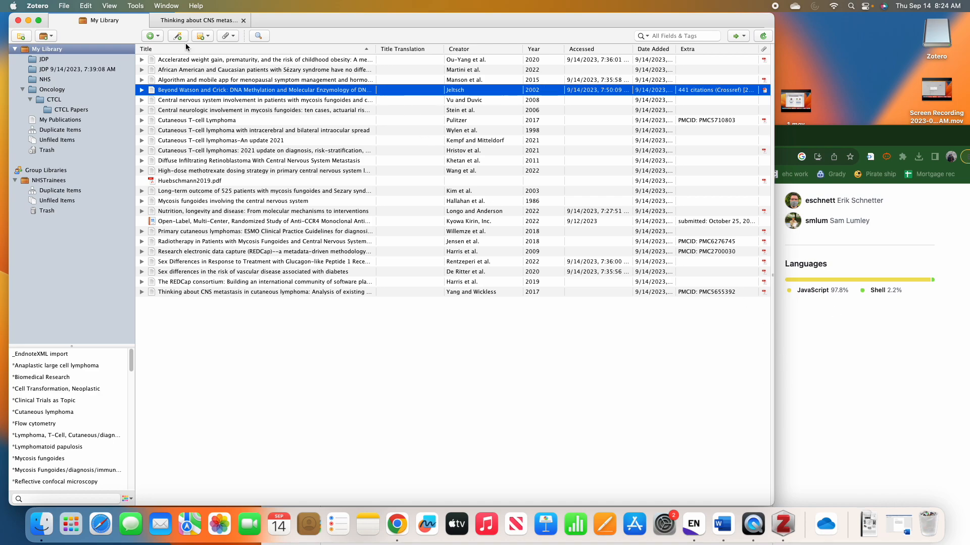
Open the Add-ons Manager from Tools, moving the library window to reveal it.
click(136, 5)
click(142, 60)
click(137, 5)
click(144, 60)
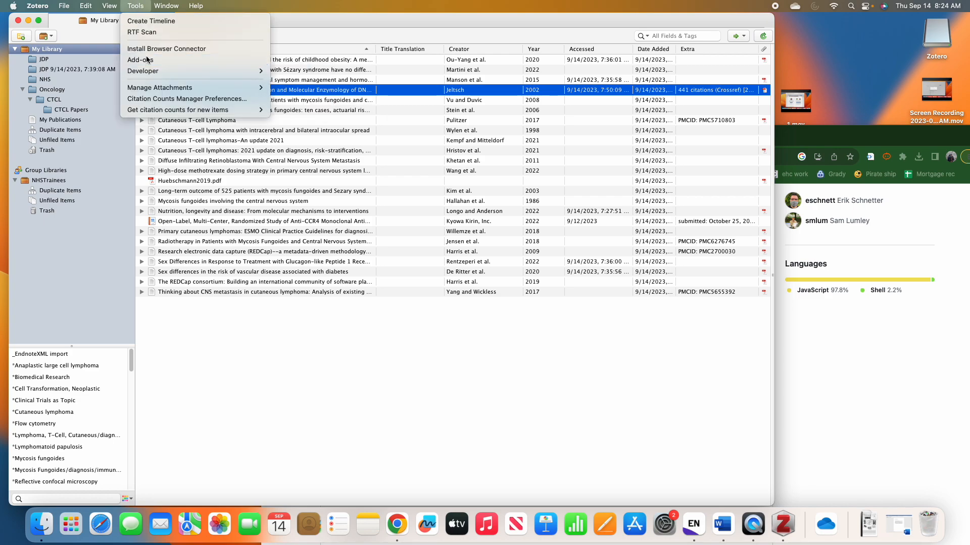
click(221, 141)
click(136, 6)
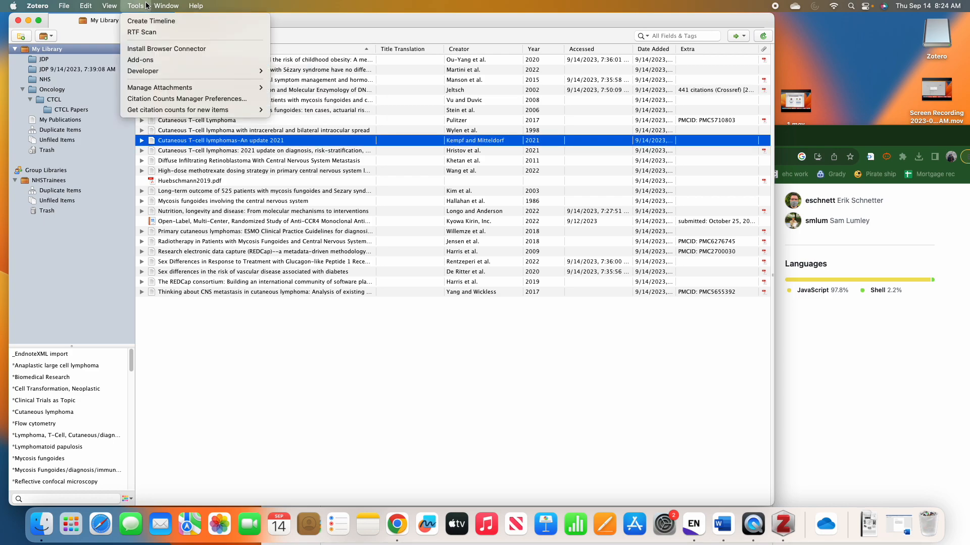
click(337, 14)
mouse_move(376, 19)
mouse_down()
mouse_move(395, 255)
mouse_move(365, 28)
mouse_up()
Close the PDF tab, review the seven installed extensions, then move the library window top-left.
click(281, 111)
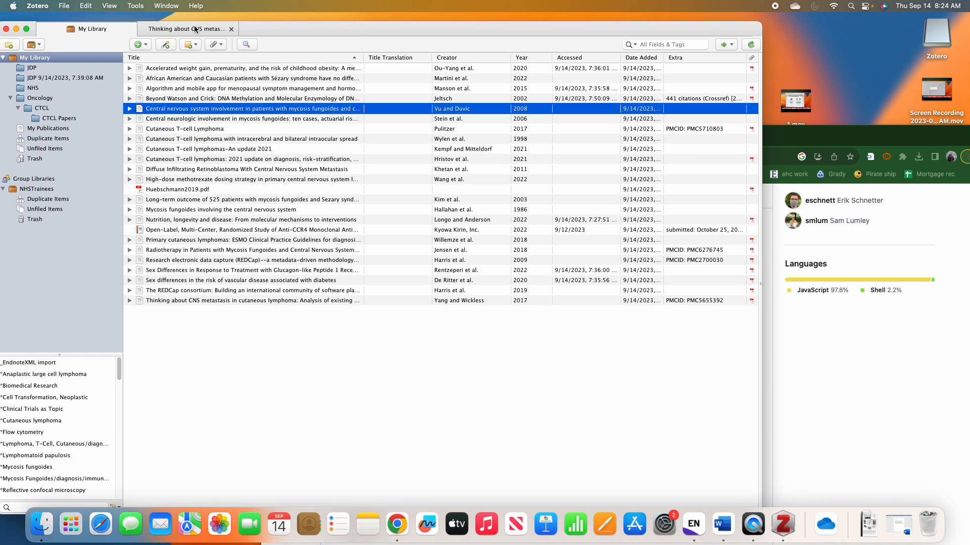
click(126, 6)
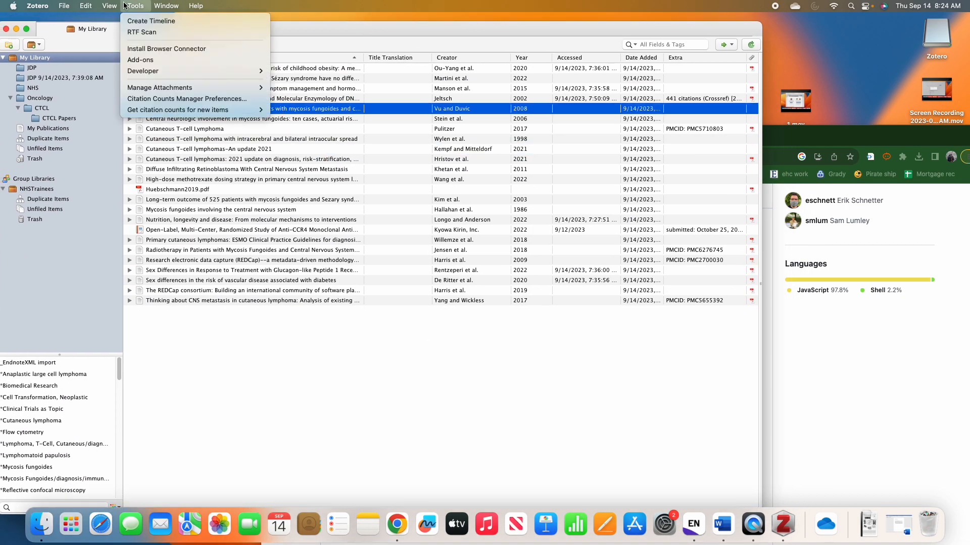
click(141, 63)
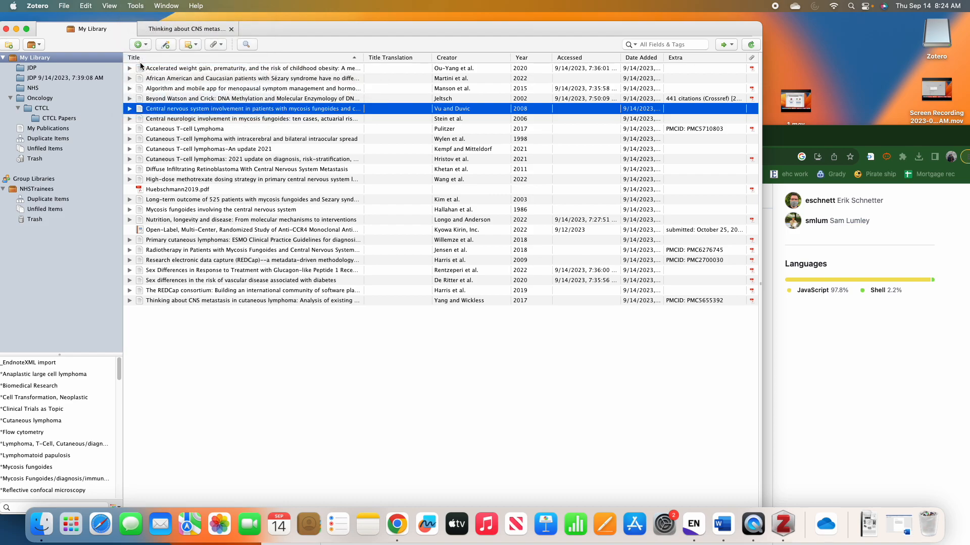
click(193, 32)
click(231, 29)
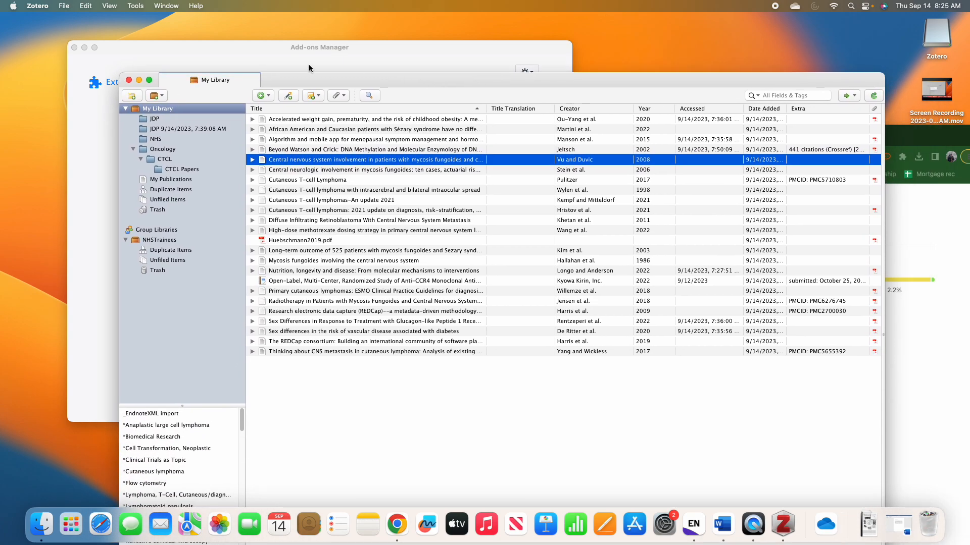
click(309, 68)
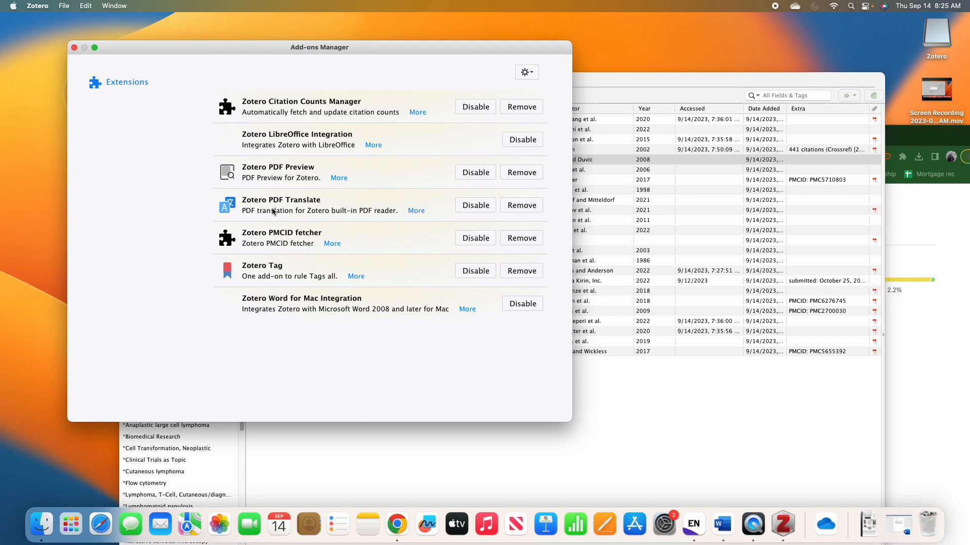
click(634, 375)
drag(559, 79, 508, 20)
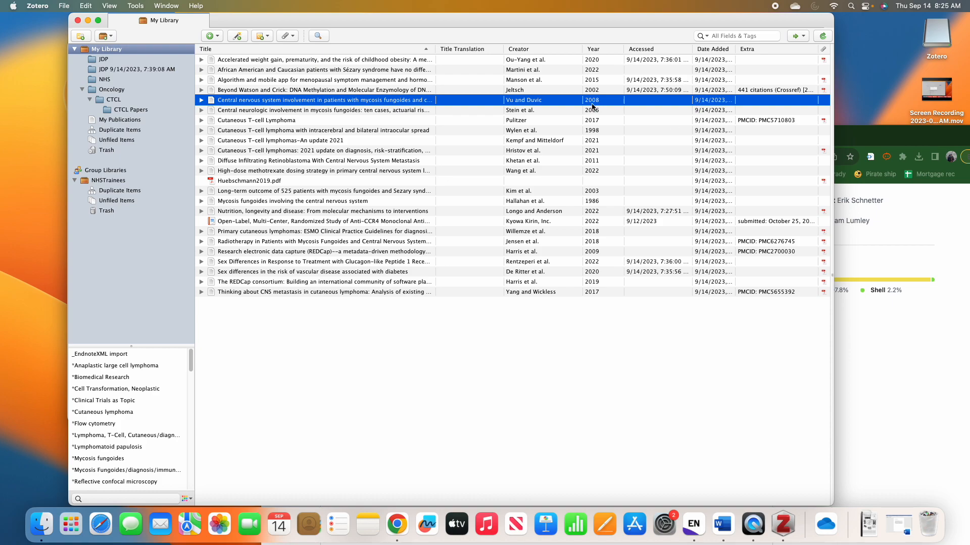
Translate the Beyond Watson and Crick article's title, then view More Translation Options.
right_click(354, 91)
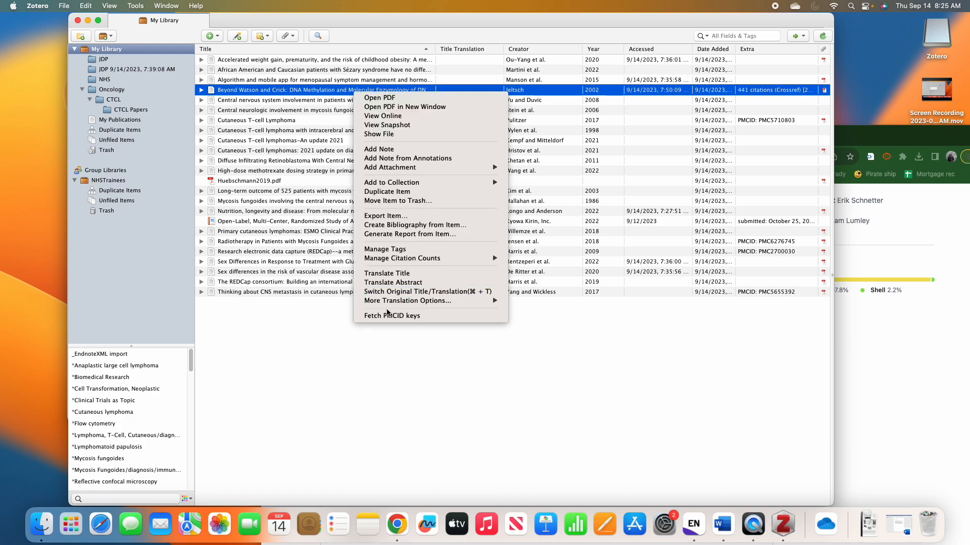
click(407, 275)
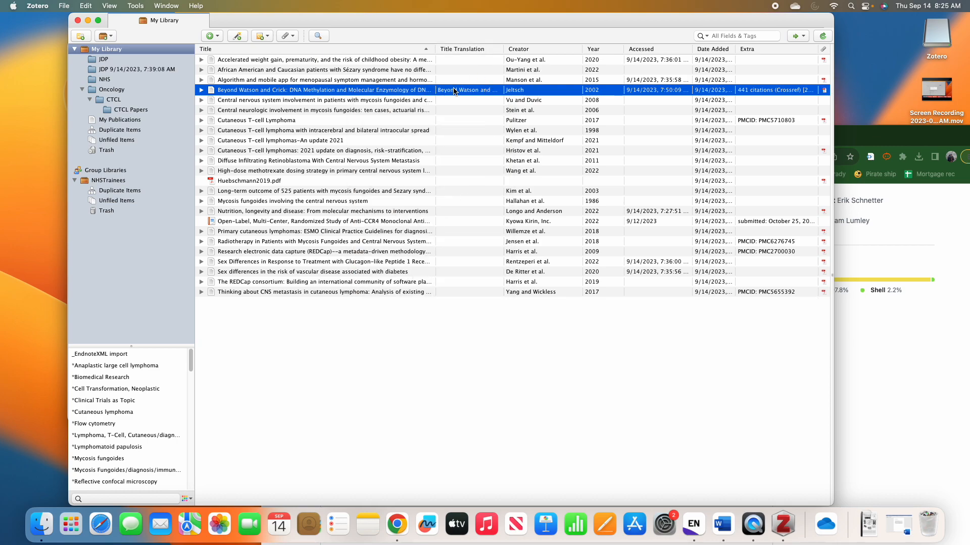
right_click(407, 93)
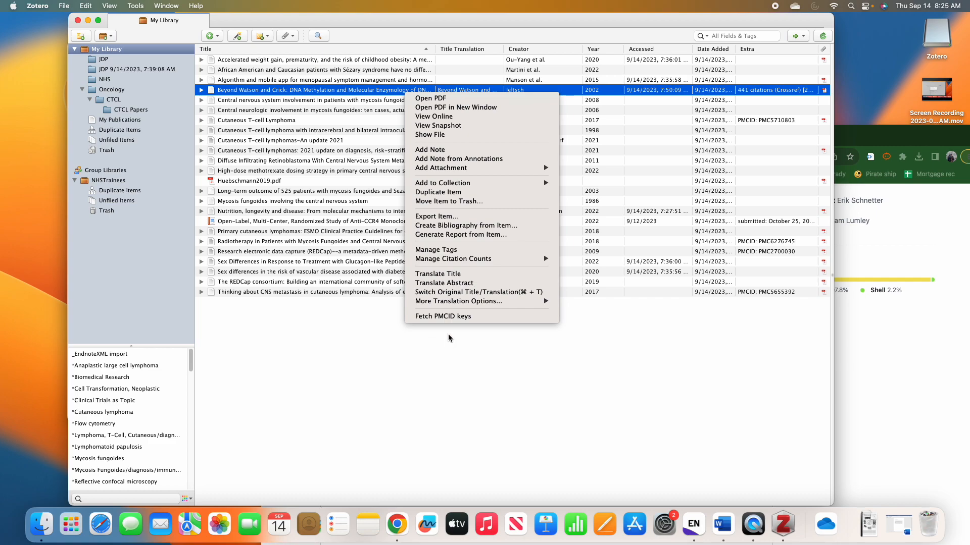
mouse_move(452, 301)
Open the zotero-pdf-translate repository from the Release 1.0.25 page in Chrome.
click(928, 398)
click(488, 142)
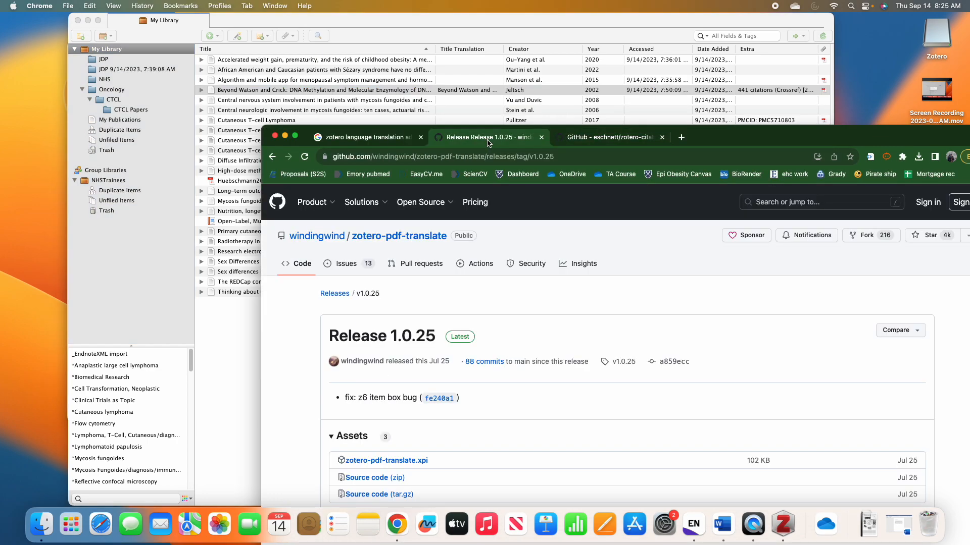
drag(762, 144, 629, 42)
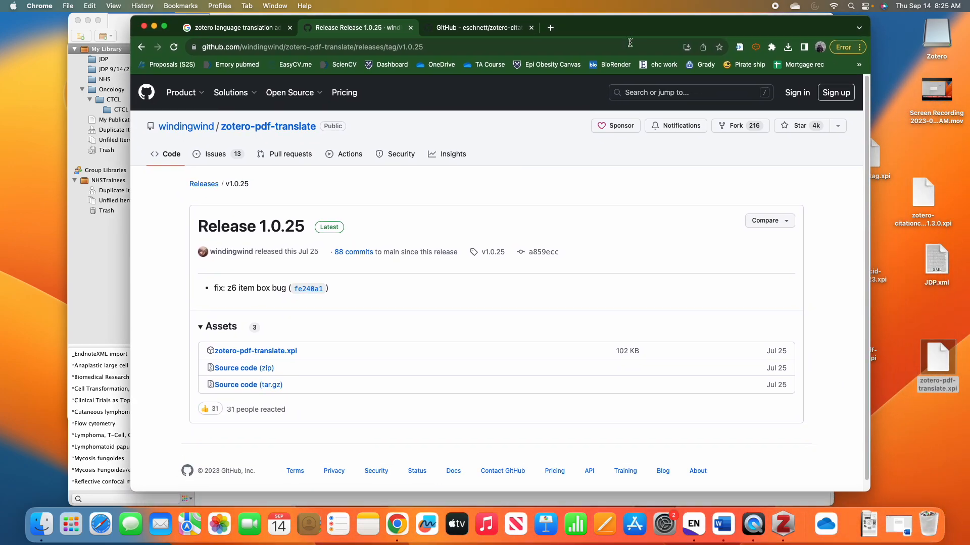
click(245, 126)
scroll(357, 345, down, 15)
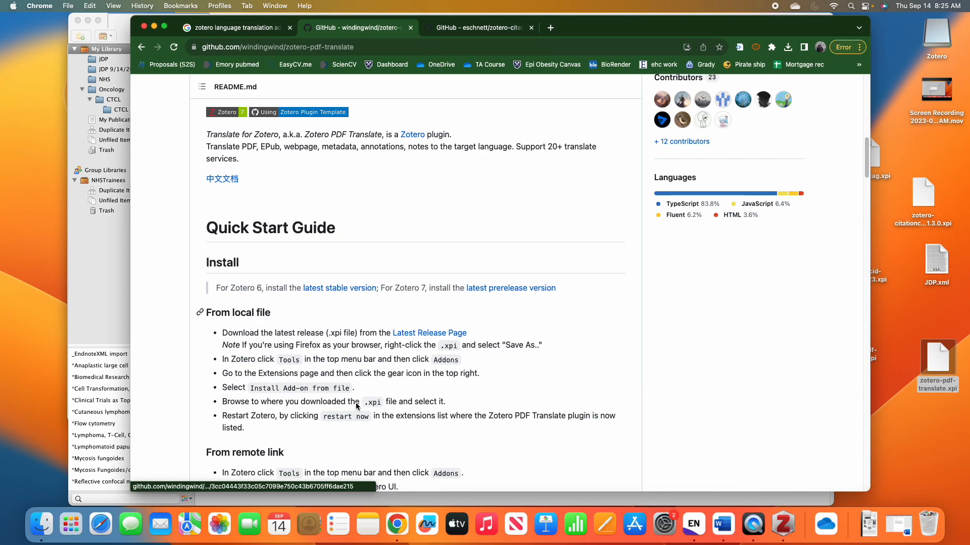
Read the README's install-from-local-file instructions and the first Usage bullet.
drag(259, 162, 399, 281)
scroll(455, 338, down, 1)
scroll(466, 349, down, 1)
click(454, 354)
scroll(352, 335, down, 5)
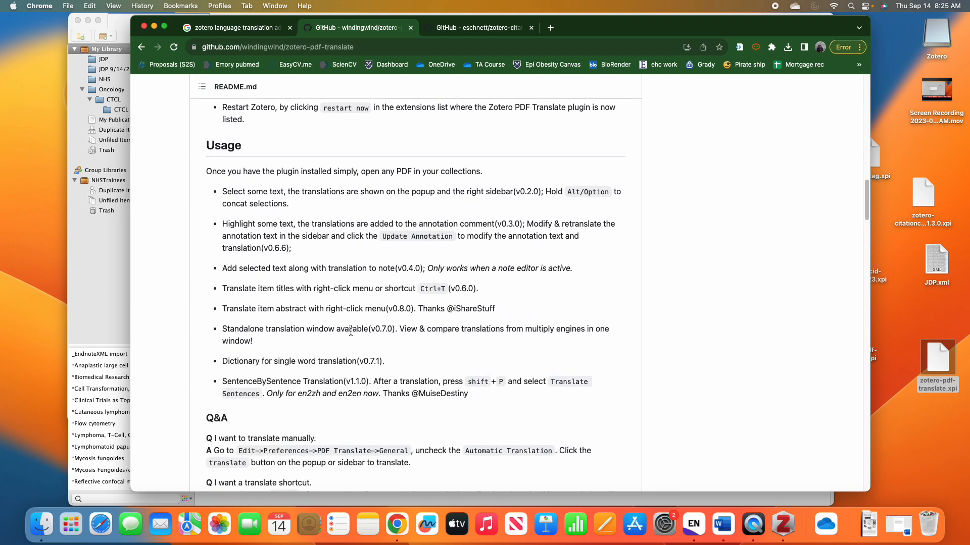
drag(341, 189, 586, 194)
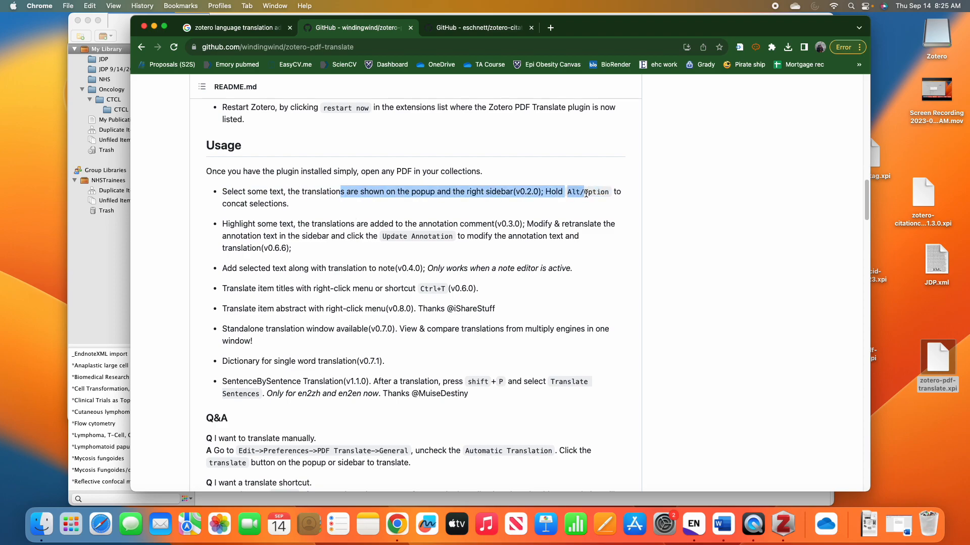
click(517, 210)
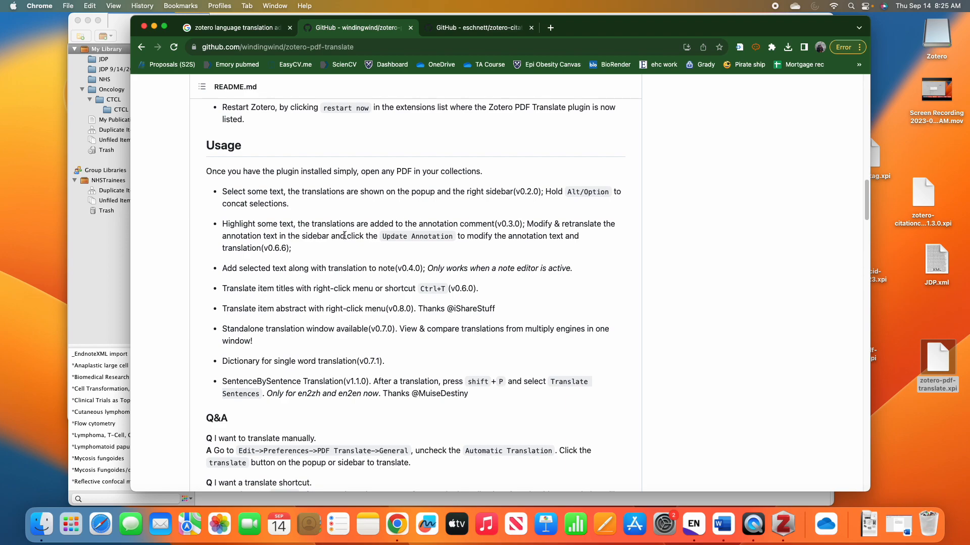
Read the Q&A answer on translating manually, then return to the Zotero library.
scroll(344, 236, down, 2)
scroll(359, 257, down, 6)
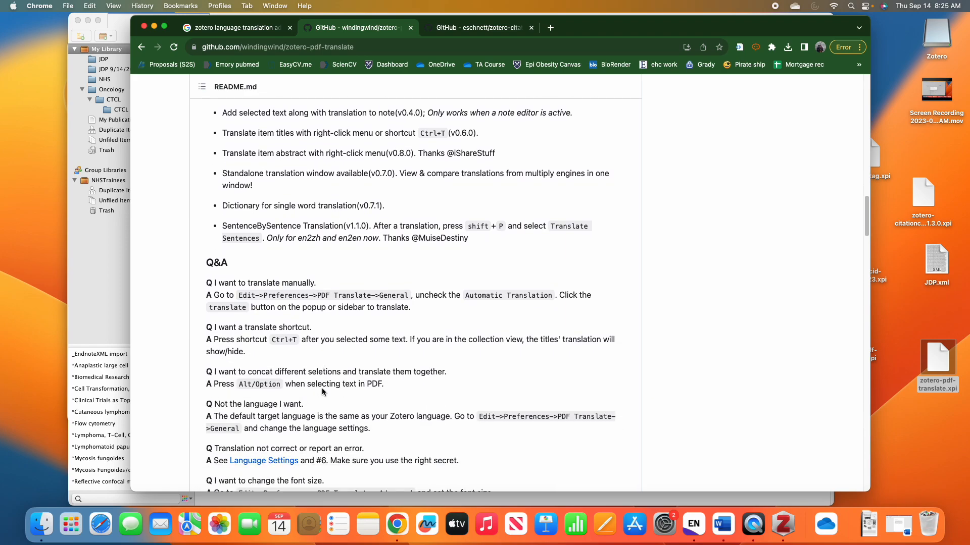
drag(219, 297, 443, 316)
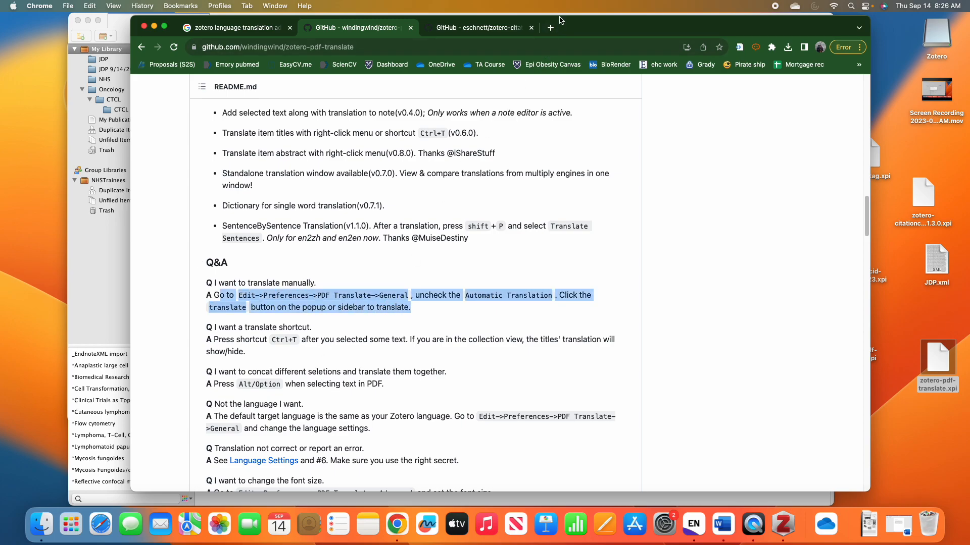
drag(570, 24, 745, 35)
click(293, 126)
Select items down to Diffuse Infiltrating Retinoblastoma and review their More Translation Options, then return to the README.
shift+click(275, 161)
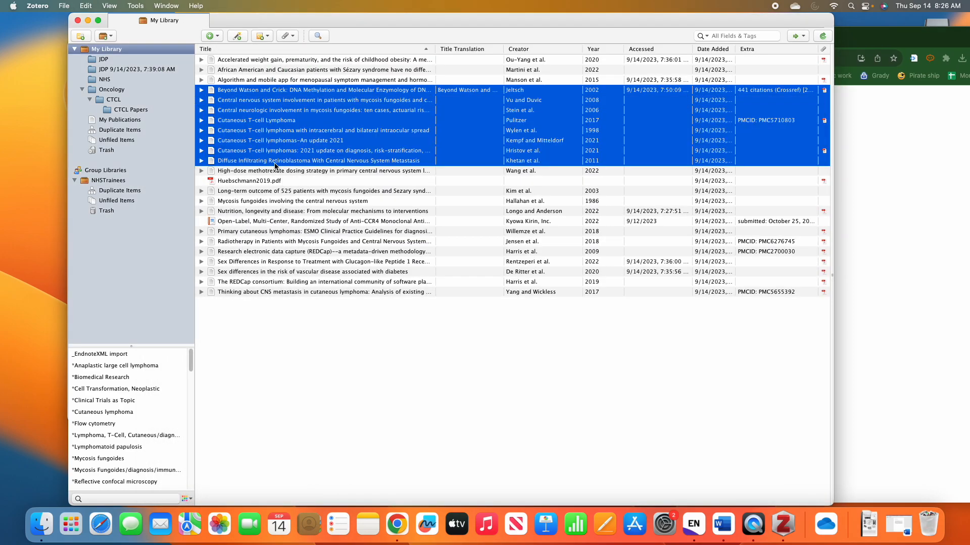
click(86, 6)
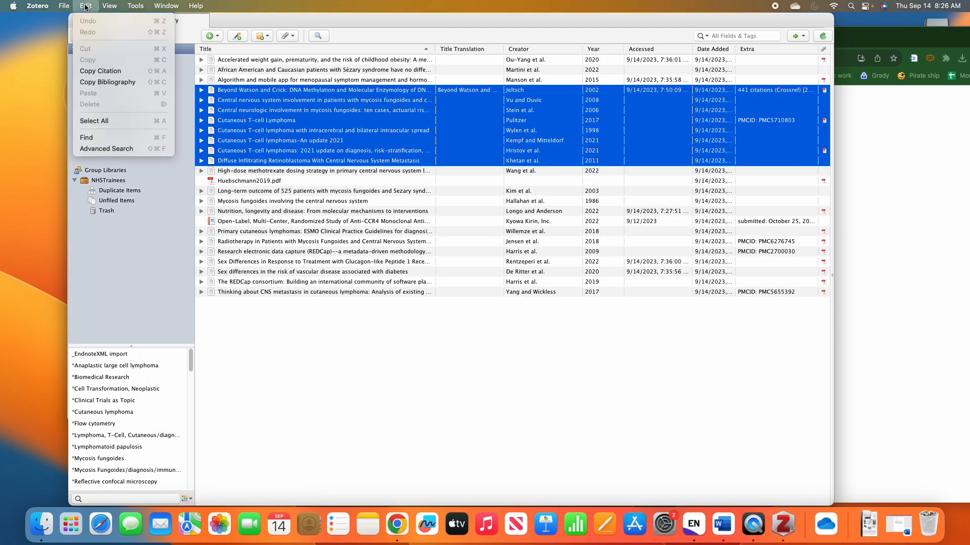
click(85, 6)
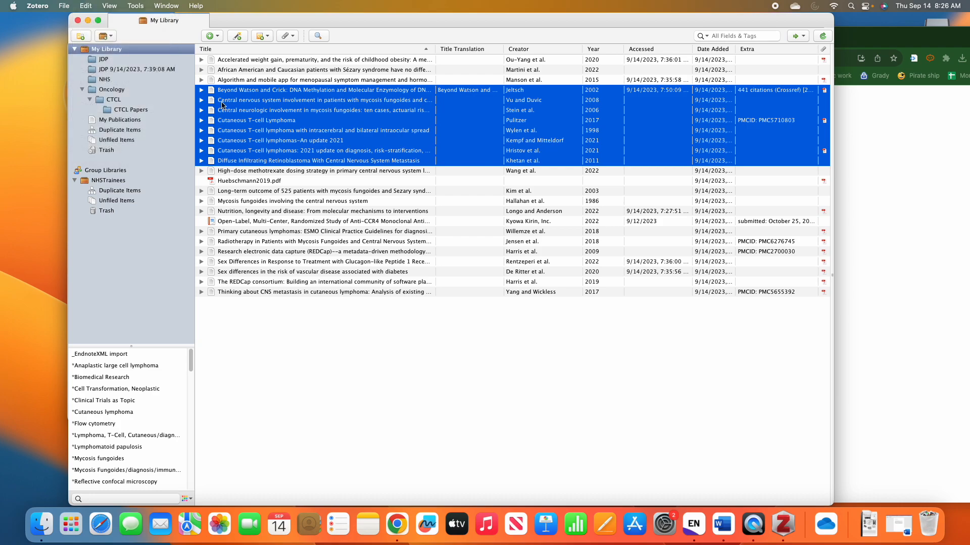
right_click(222, 104)
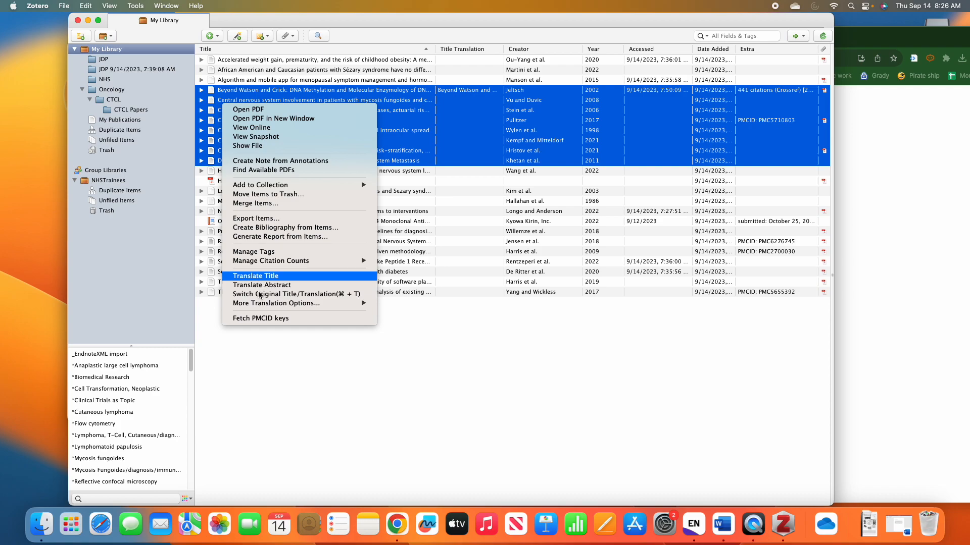
mouse_move(260, 309)
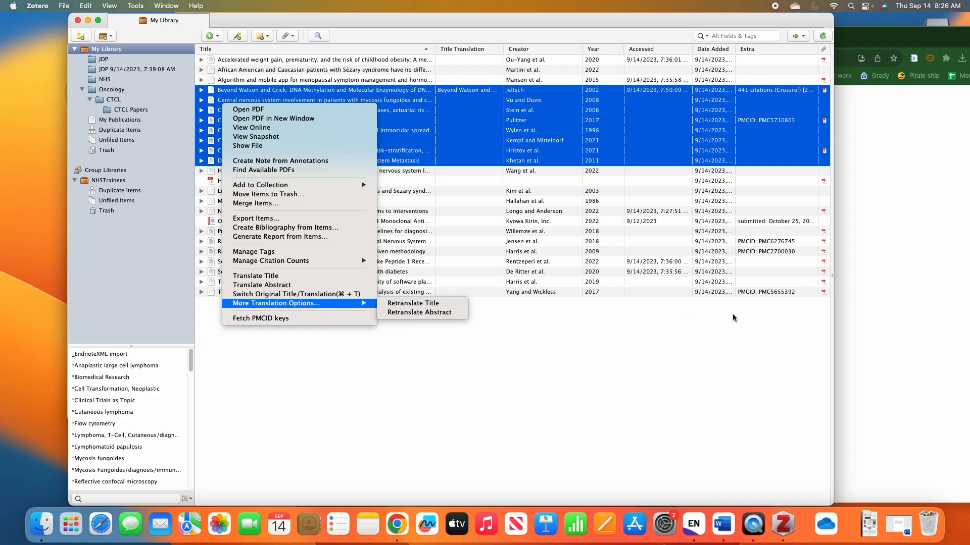
click(895, 282)
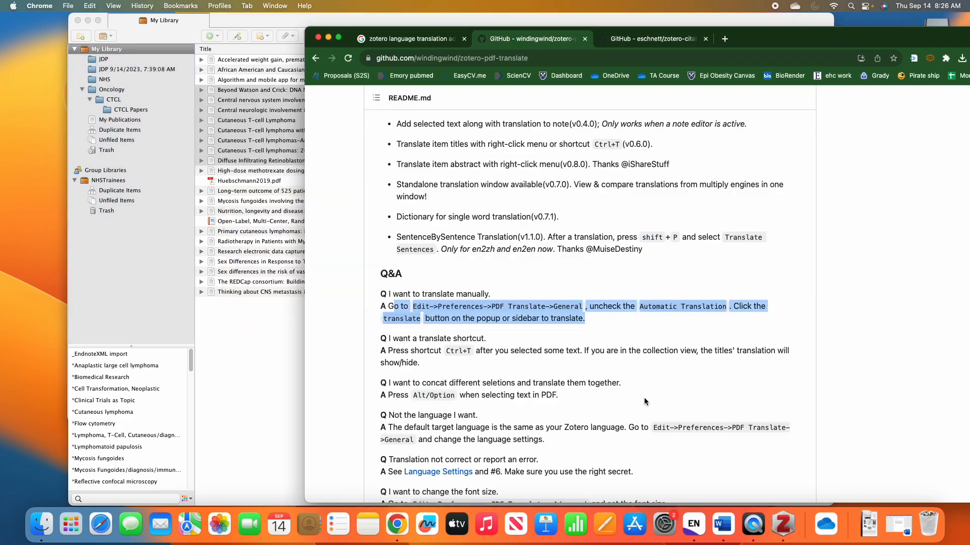
Read the README Q&A on combining selections and changing the default target language.
drag(607, 403, 370, 314)
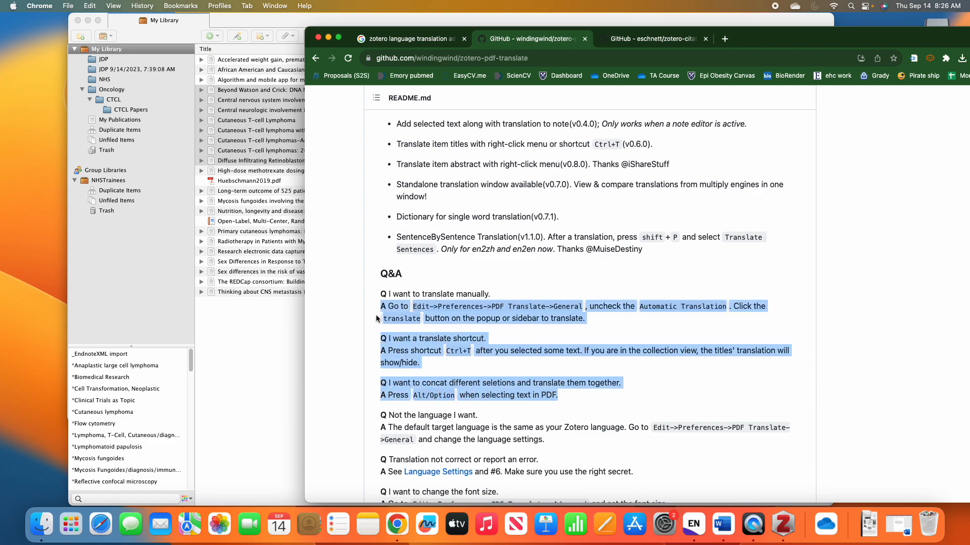
scroll(399, 328, down, 4)
drag(412, 341, 642, 340)
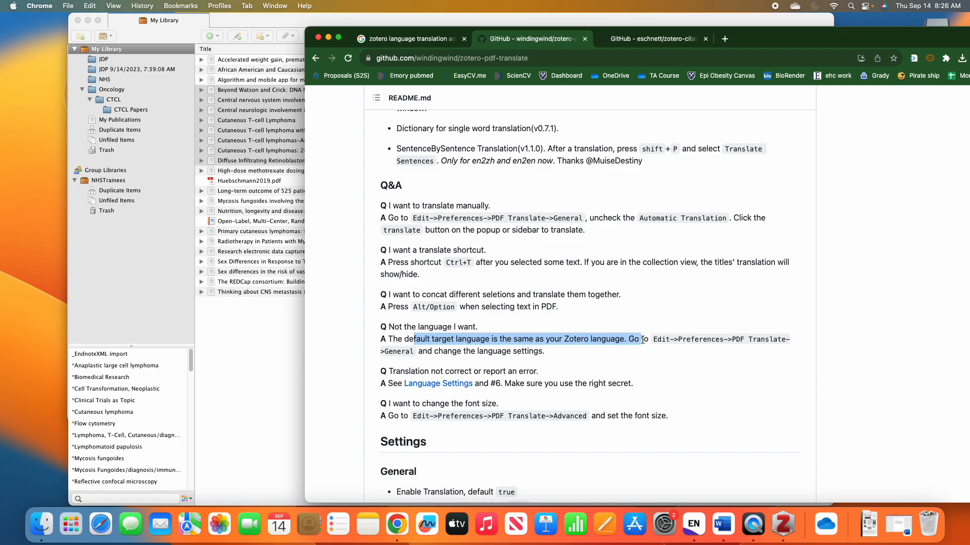
In Zotero settings' Translate pane, set the target language to Korean.
click(221, 383)
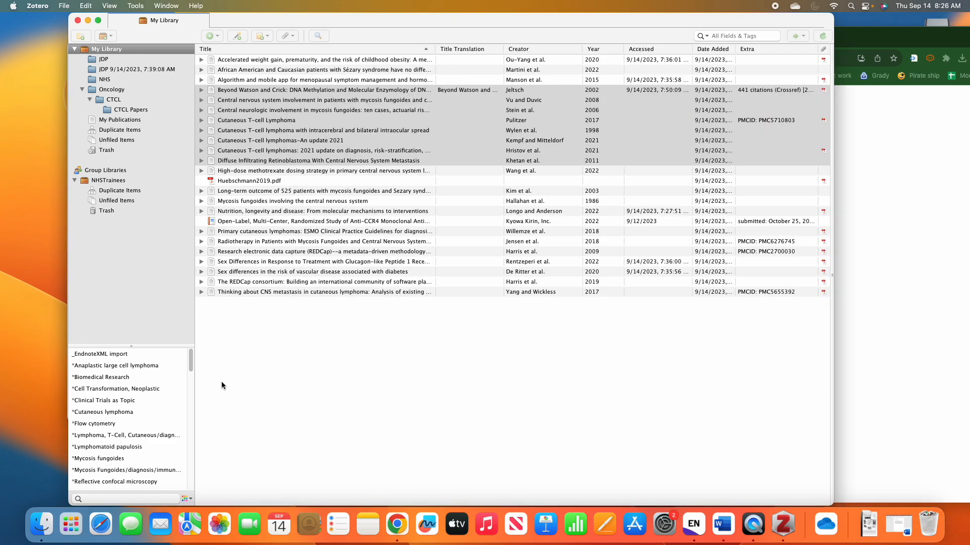
click(84, 5)
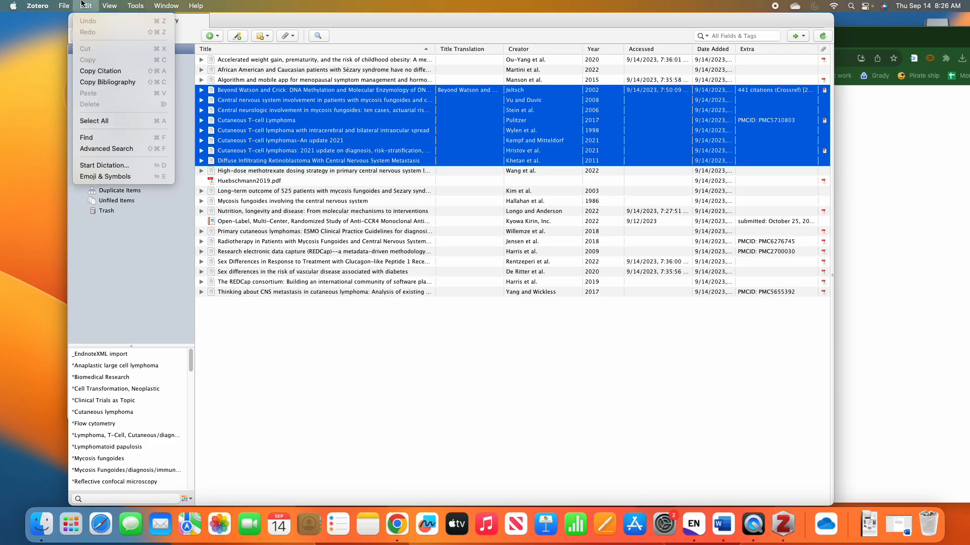
mouse_move(38, 6)
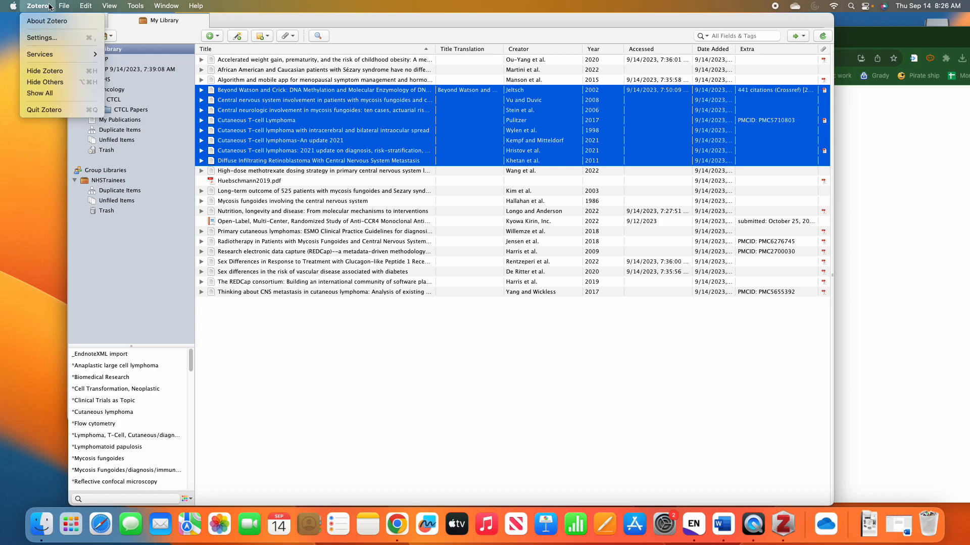
click(47, 38)
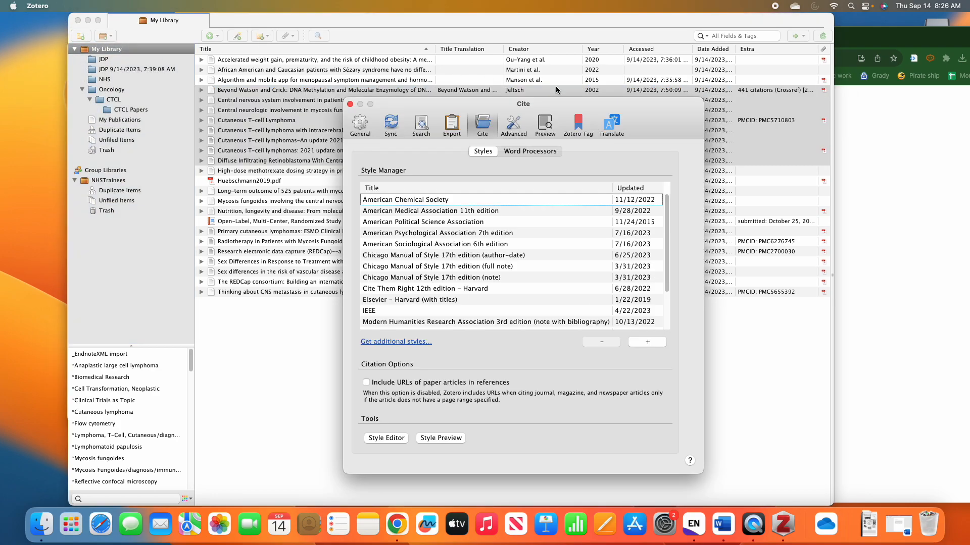
click(617, 136)
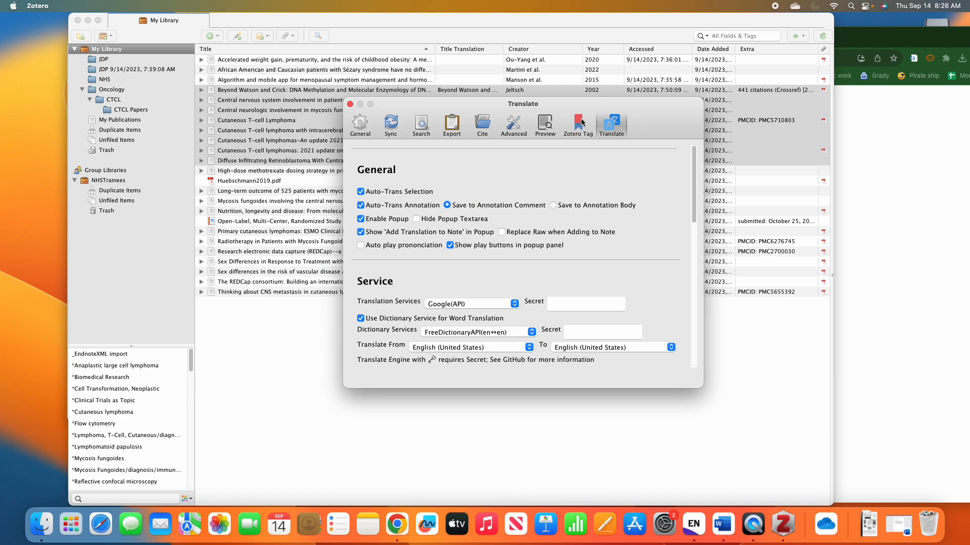
drag(652, 102, 395, 44)
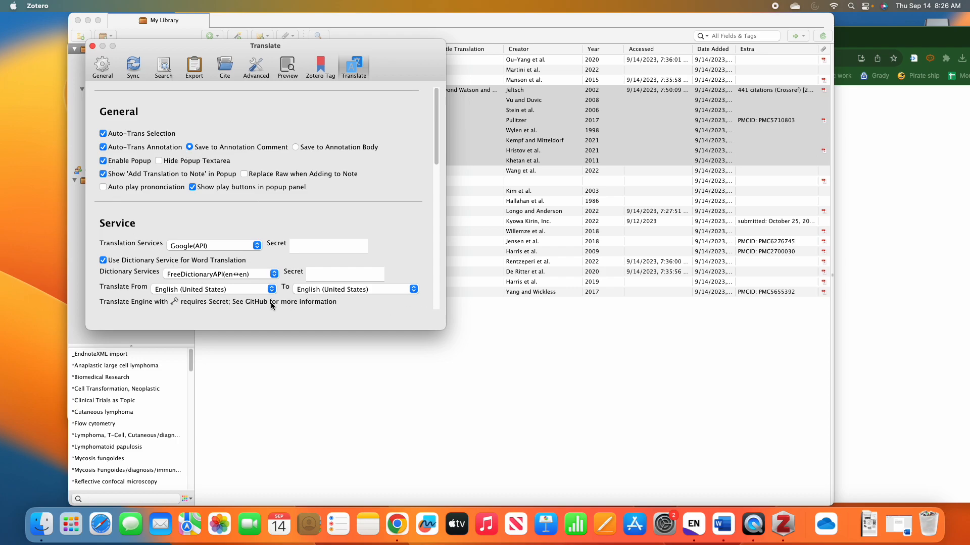
click(348, 289)
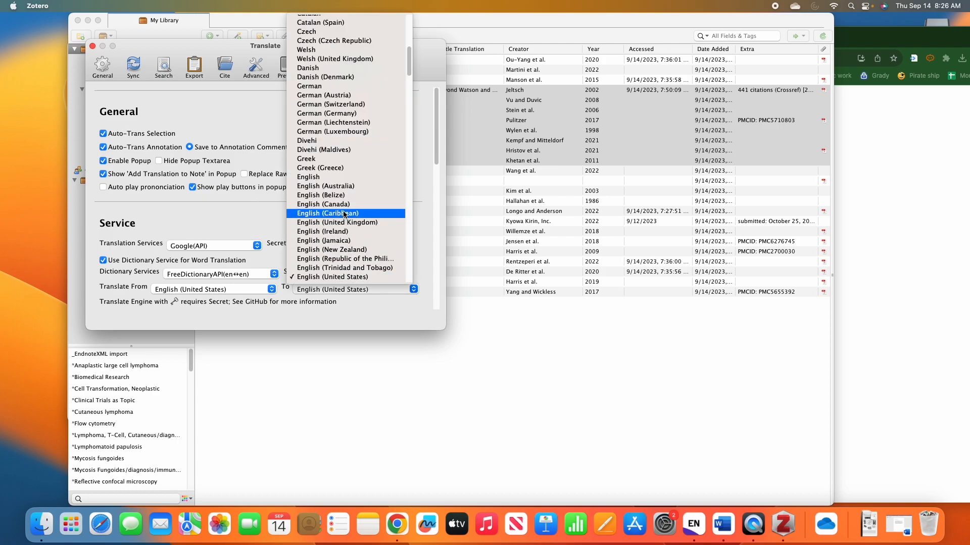
scroll(343, 215, down, 15)
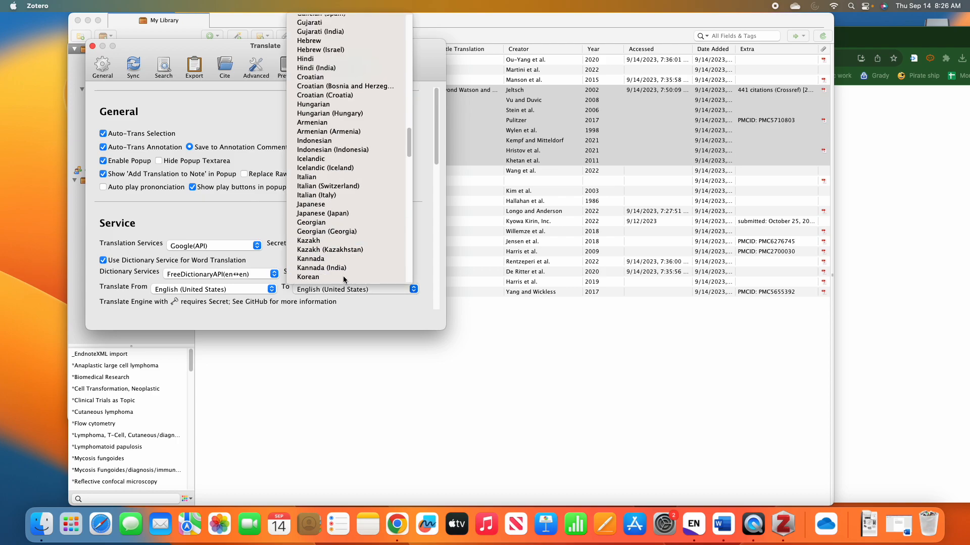
click(343, 277)
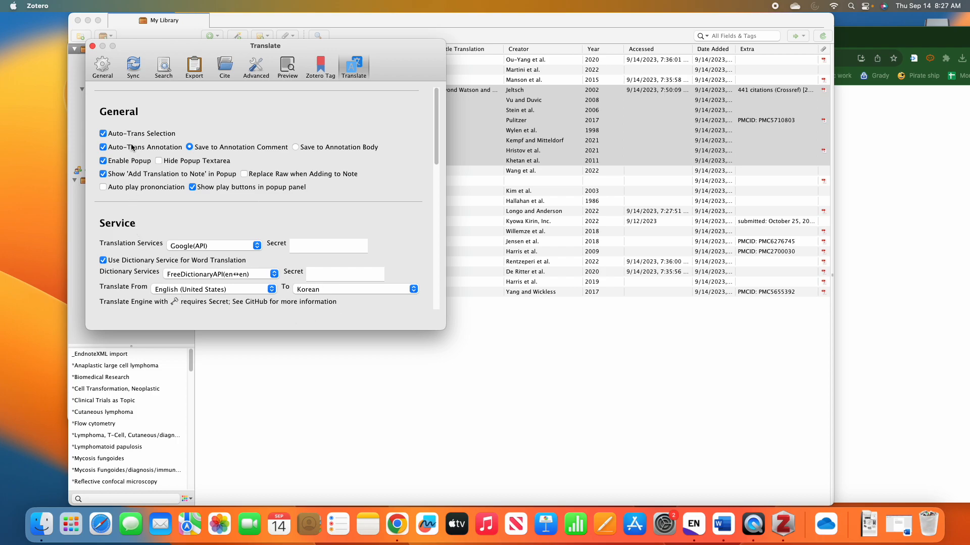
Close the settings and translate the selected articles' abstracts into Korean.
key(super+w)
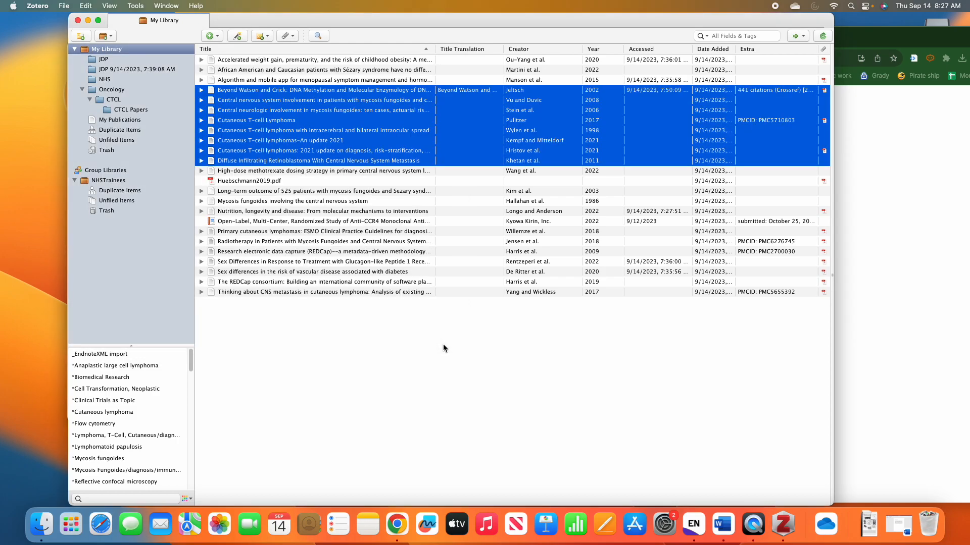
right_click(342, 112)
mouse_move(472, 312)
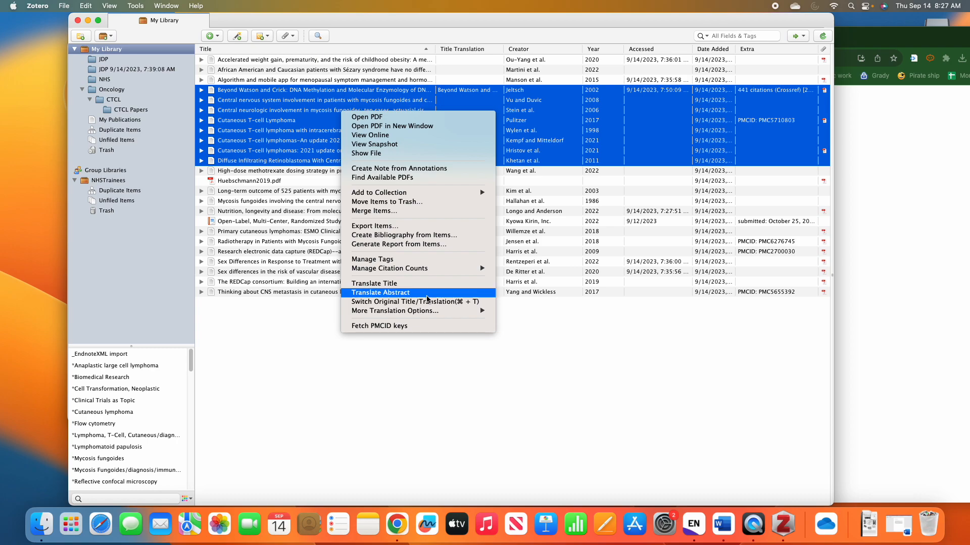
click(427, 297)
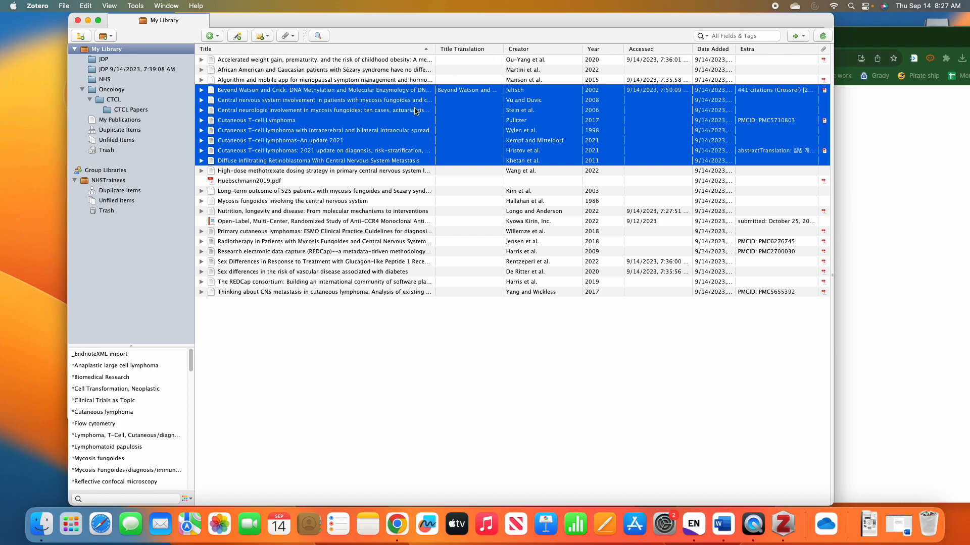
Preview the Beyond Watson and Crick PDF, translate its title, then close the main window.
click(460, 98)
double_click(340, 90)
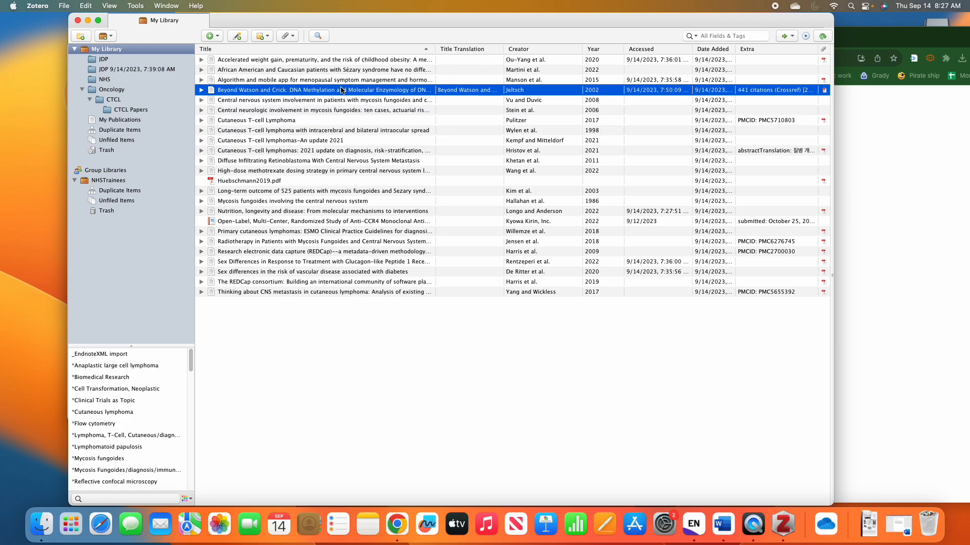
scroll(385, 219, down, 15)
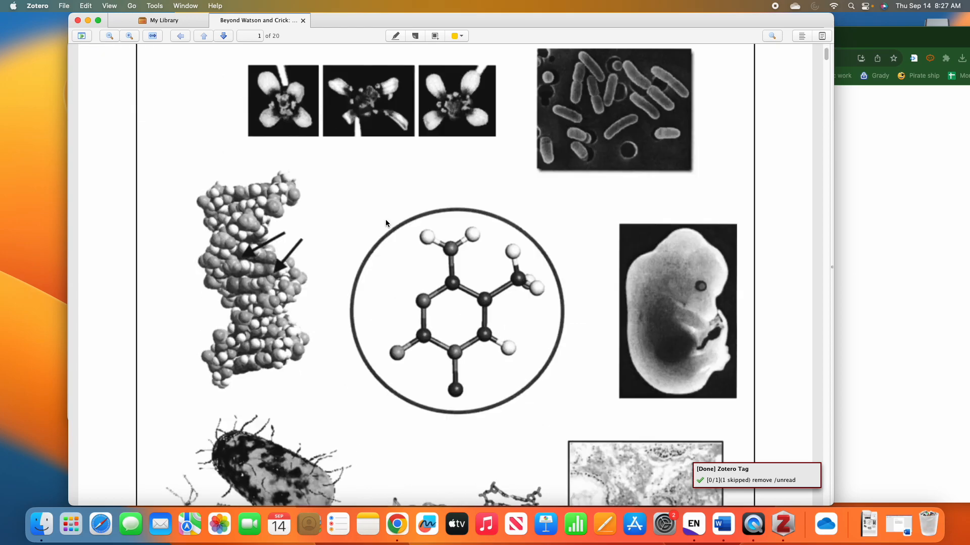
click(166, 20)
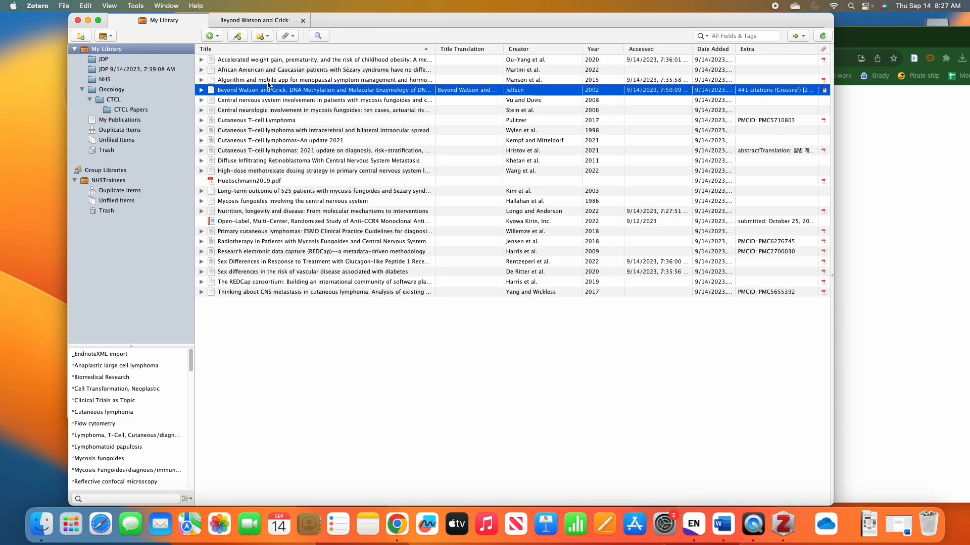
right_click(382, 93)
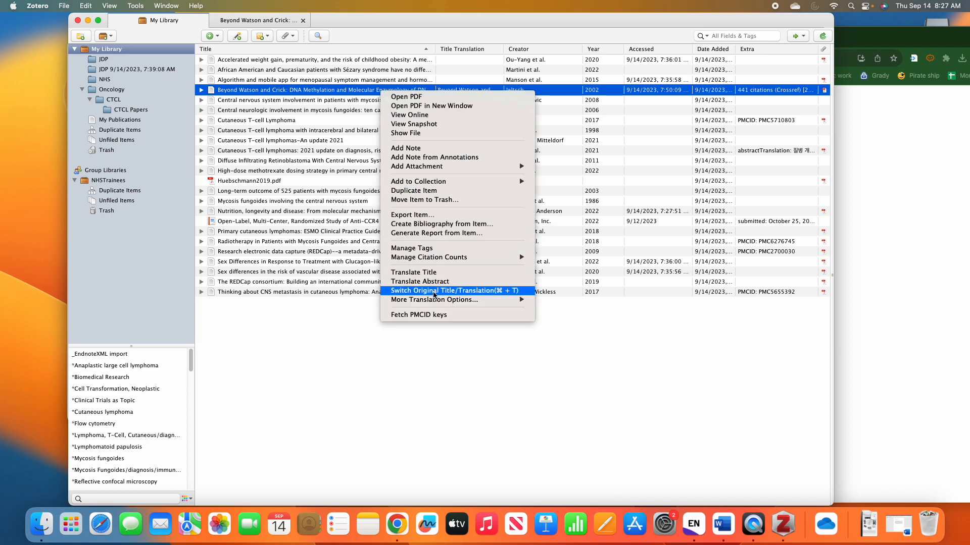
click(432, 273)
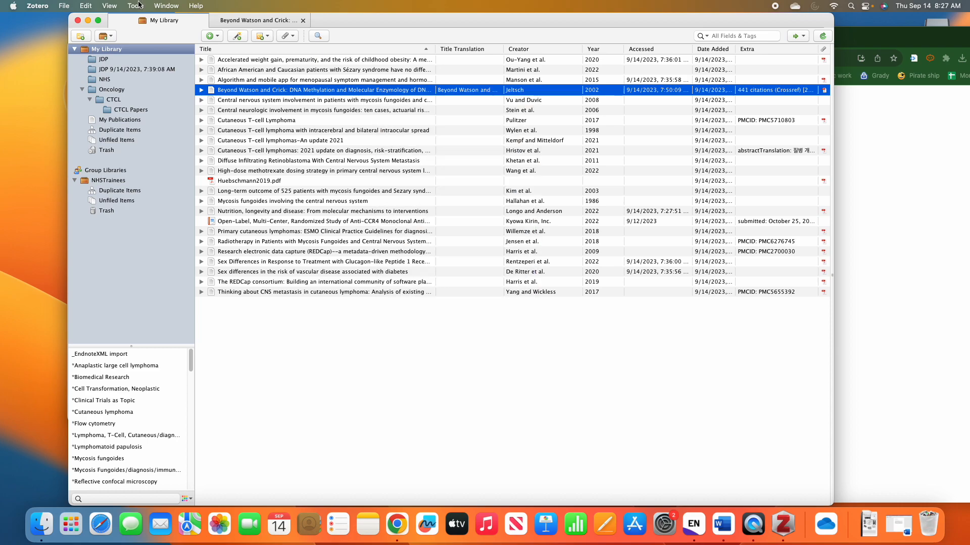
click(78, 20)
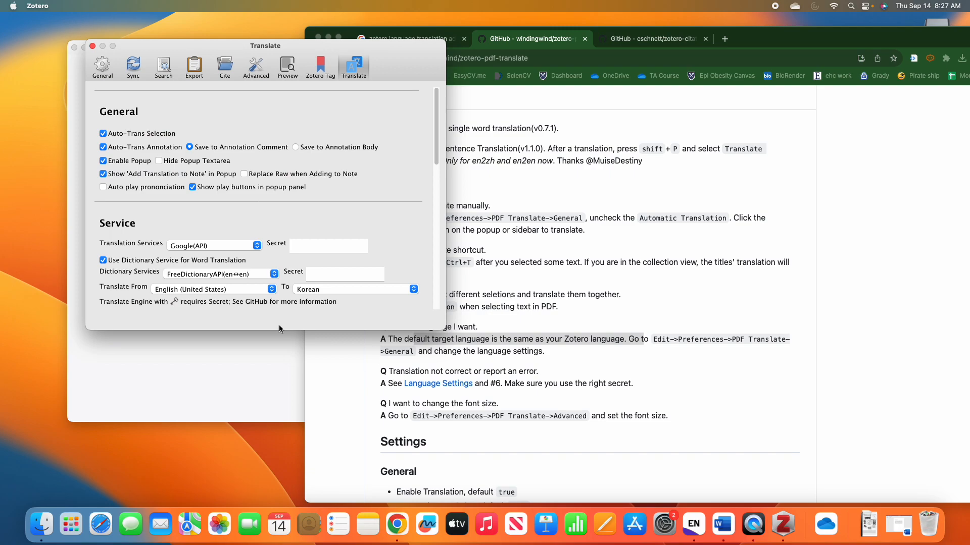
Close the translation settings, then quit and relaunch Zotero.
click(92, 46)
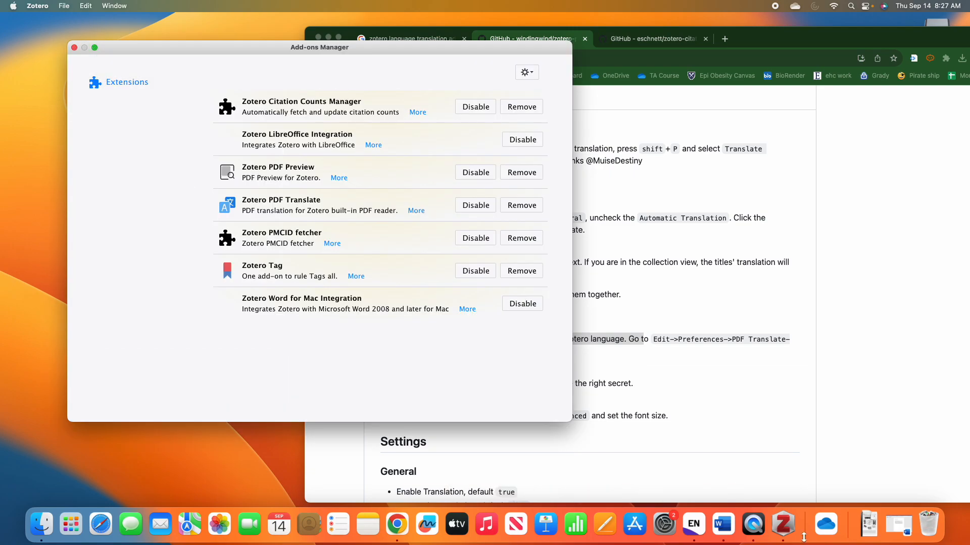
right_click(783, 524)
click(784, 489)
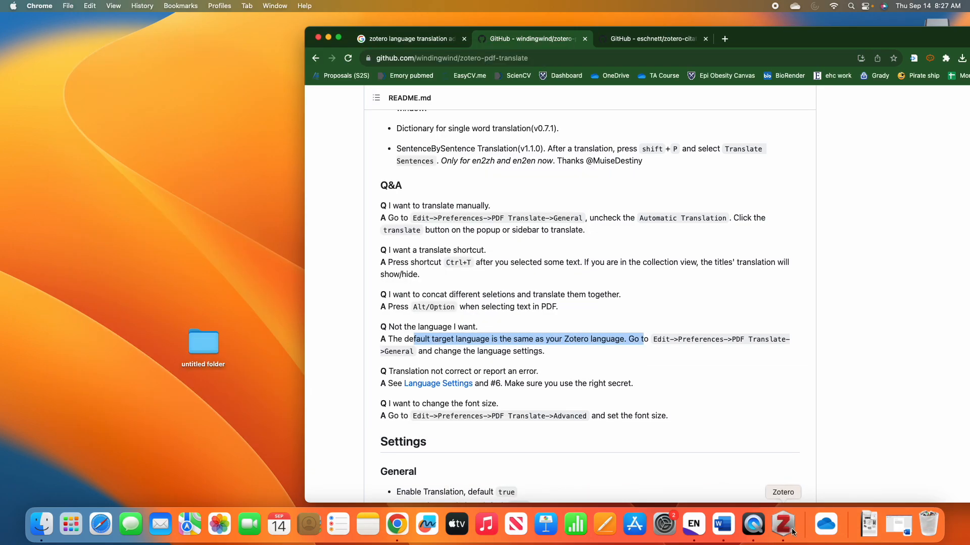
click(784, 522)
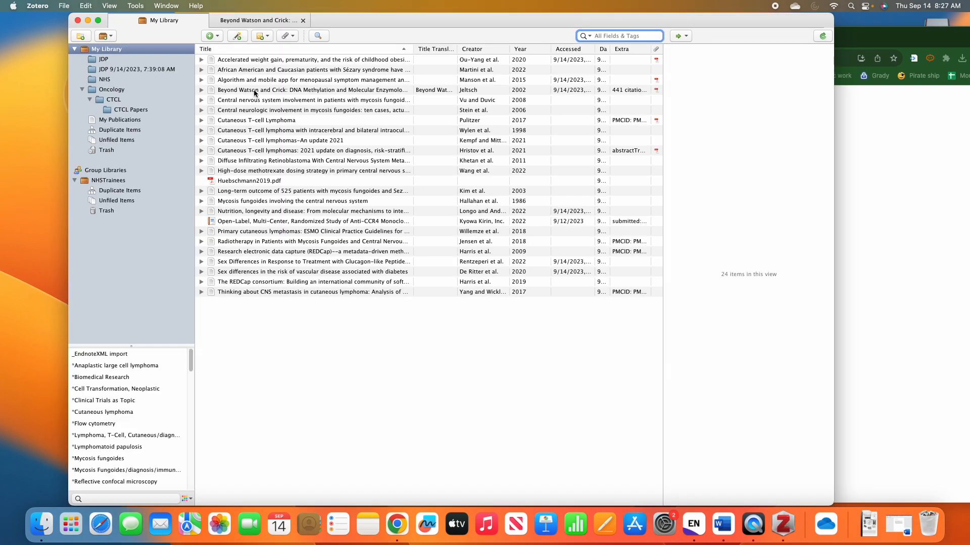
Translate the title of the Cutaneous T-cell Lymphoma article.
click(263, 119)
right_click(263, 119)
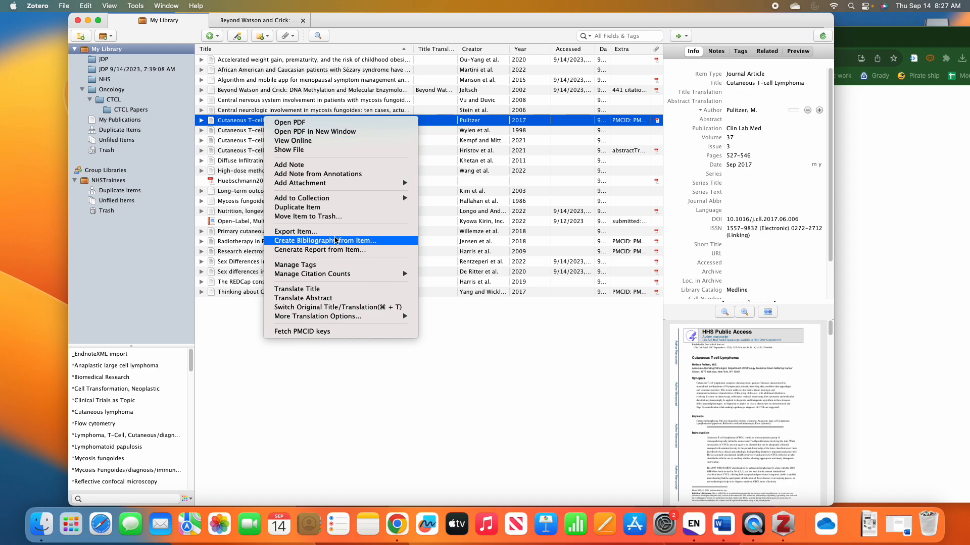
click(332, 289)
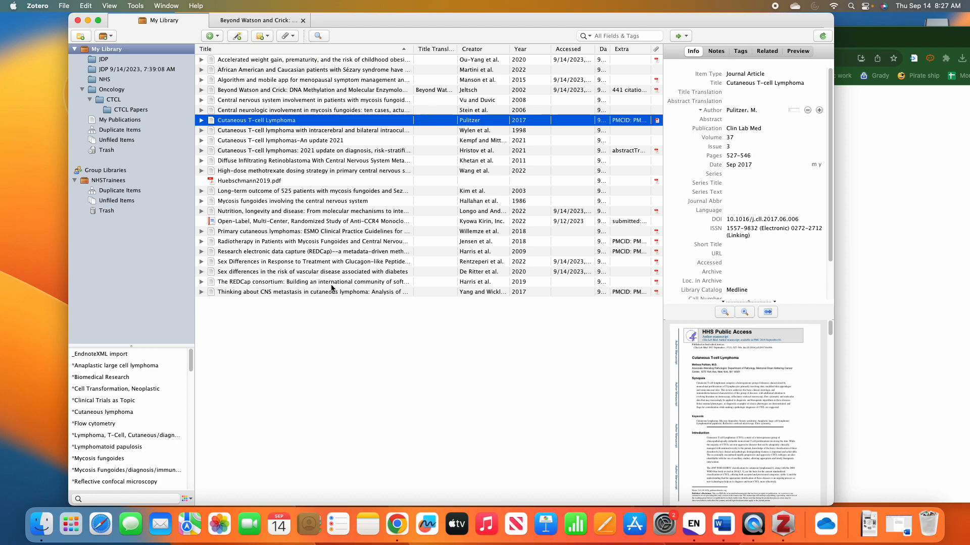
Open Zotero's Settings from the Zotero menu.
click(67, 6)
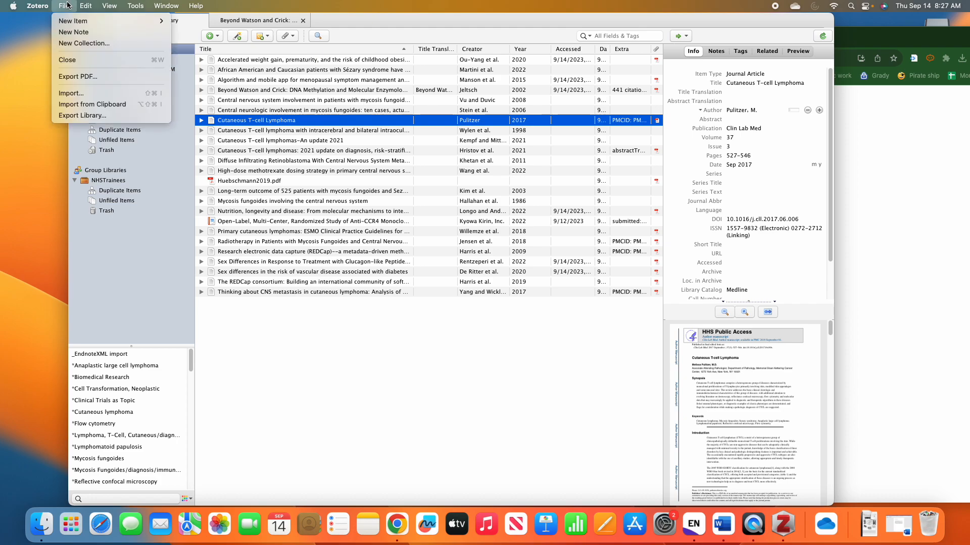
mouse_move(37, 5)
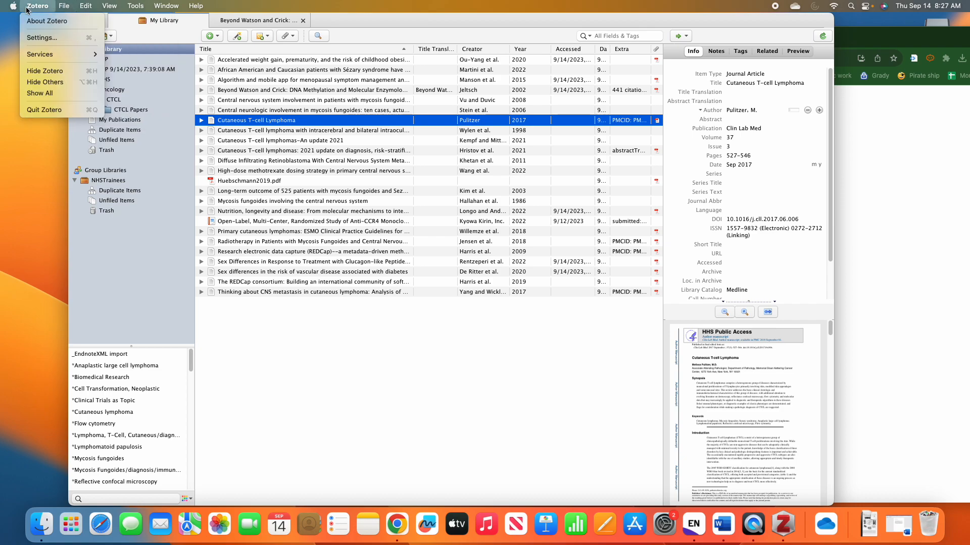
click(49, 44)
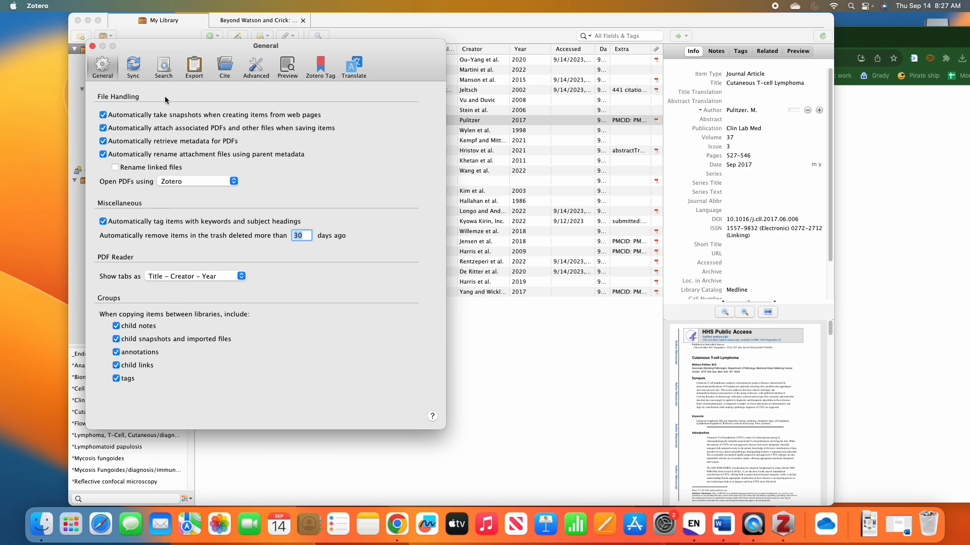
Review the Cite, Advanced and Translate panes, keeping FreeDictionaryAPI as dictionary service.
click(225, 65)
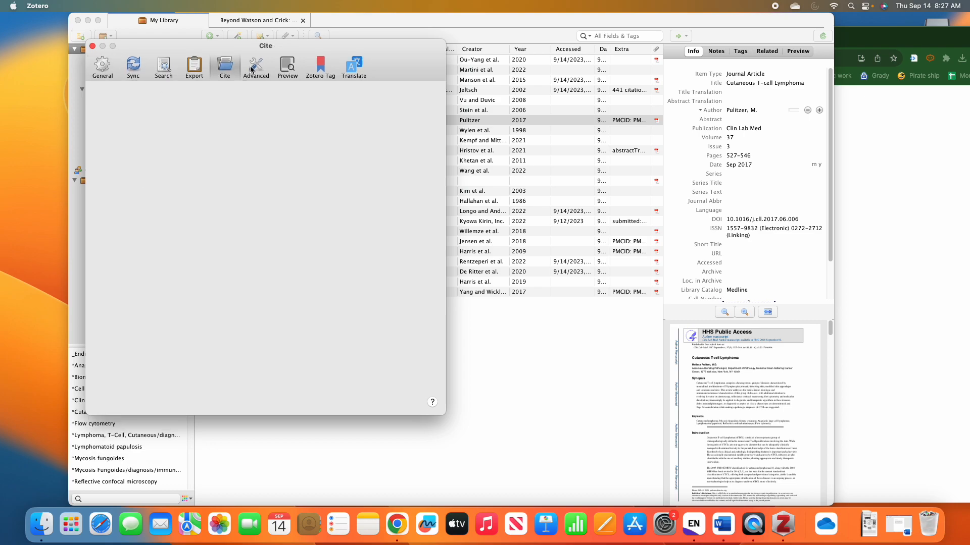
click(256, 66)
click(354, 66)
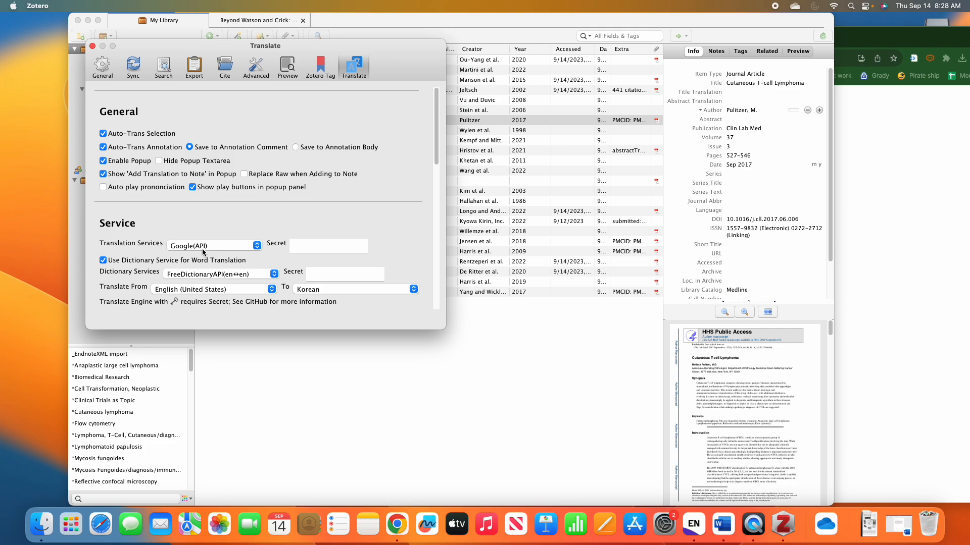
click(207, 274)
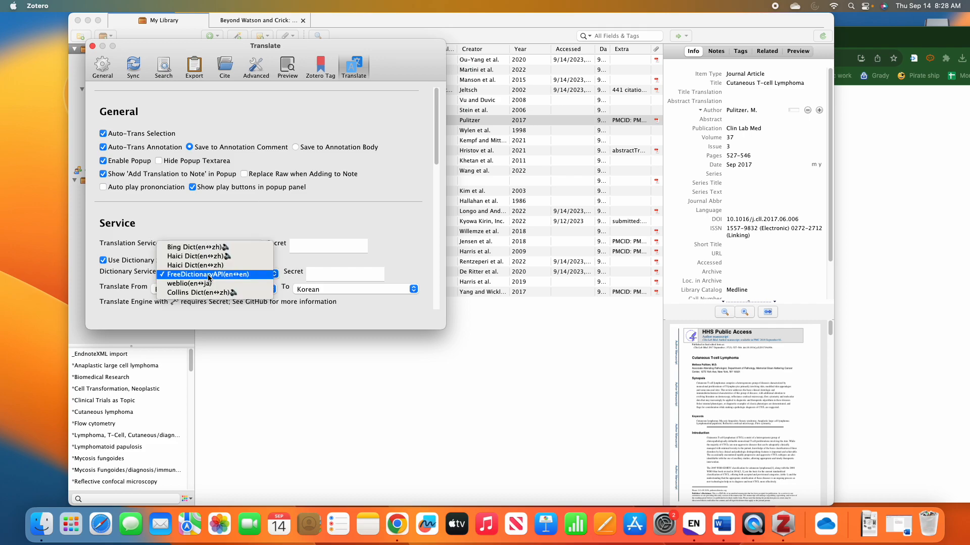
click(208, 275)
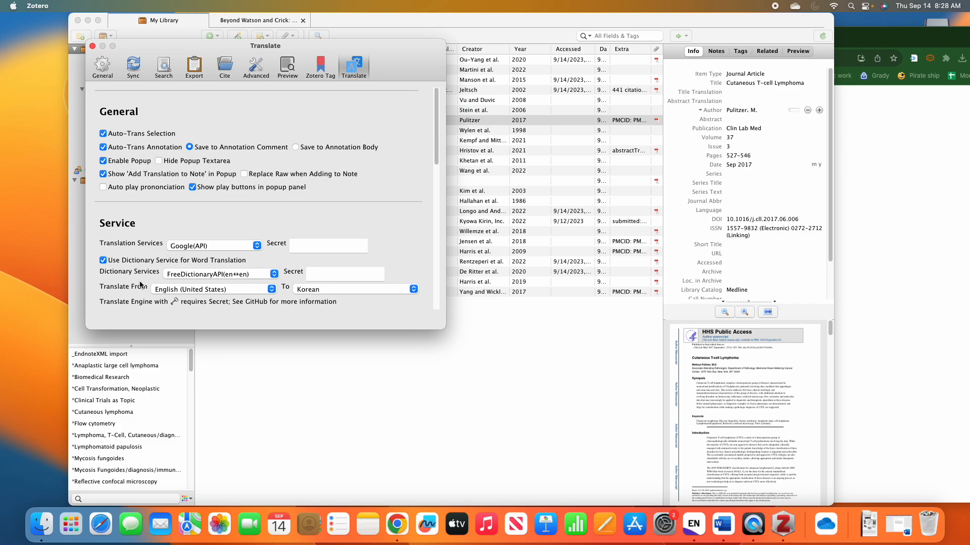
Look over the Zotero Tag, PDF preview, Advanced and General panes.
click(320, 68)
click(287, 68)
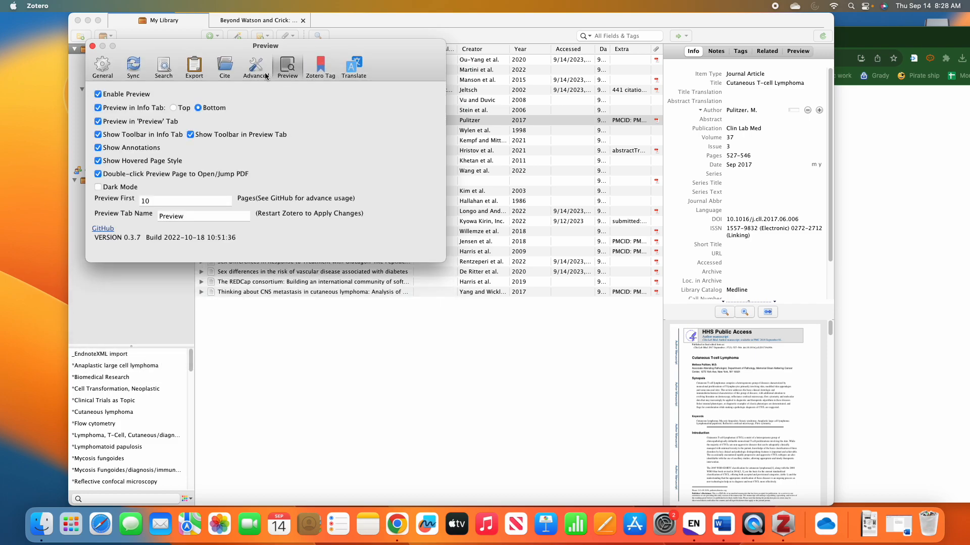
click(264, 72)
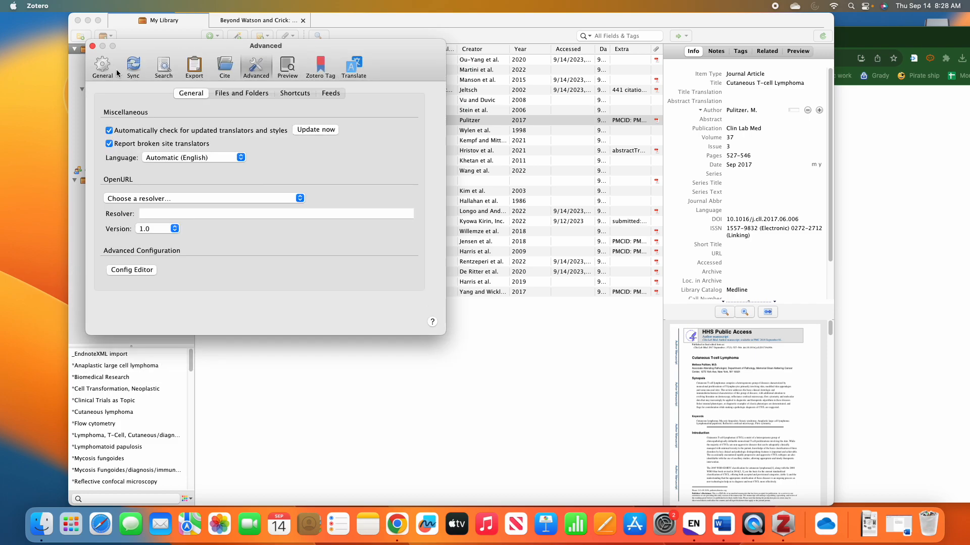
click(99, 71)
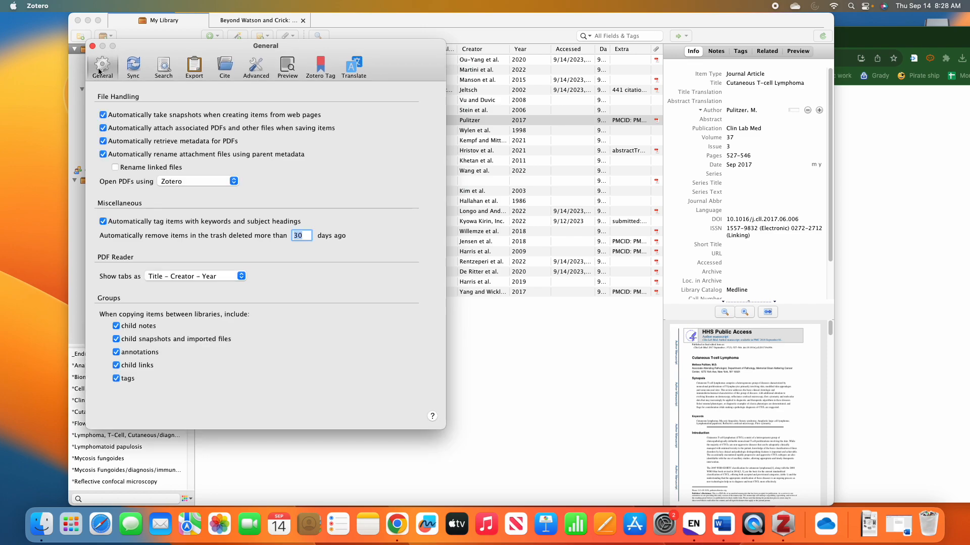
Review the Sync, Search, Export and Cite panes, then close the settings.
click(133, 68)
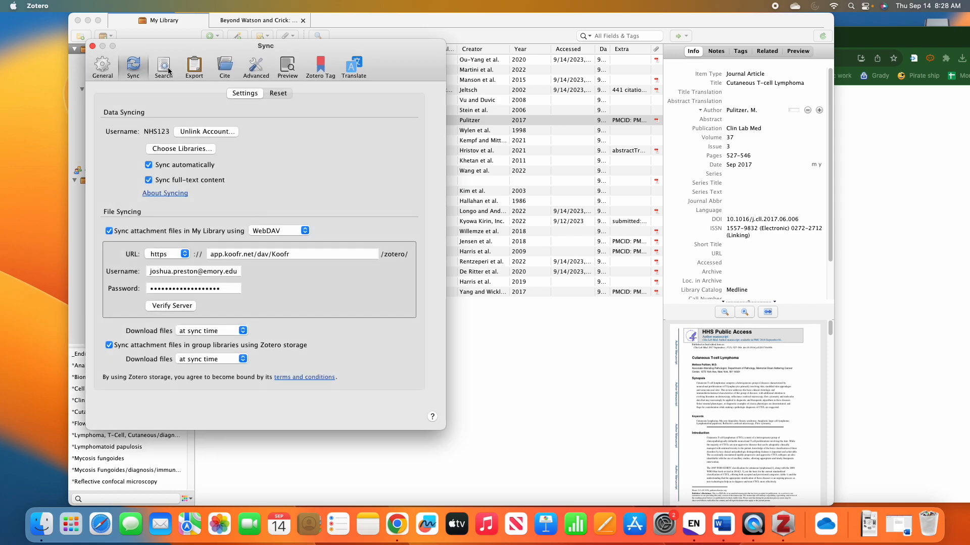
click(163, 68)
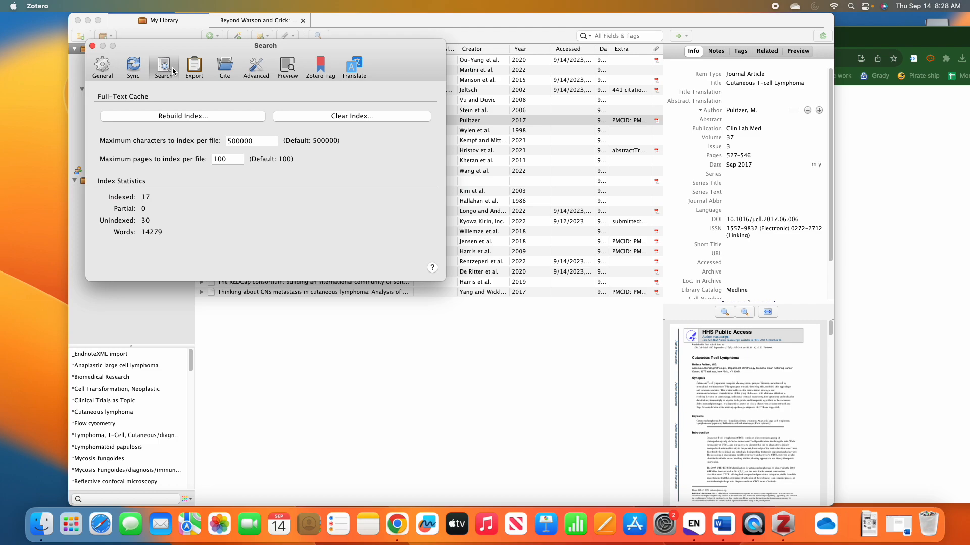
click(193, 67)
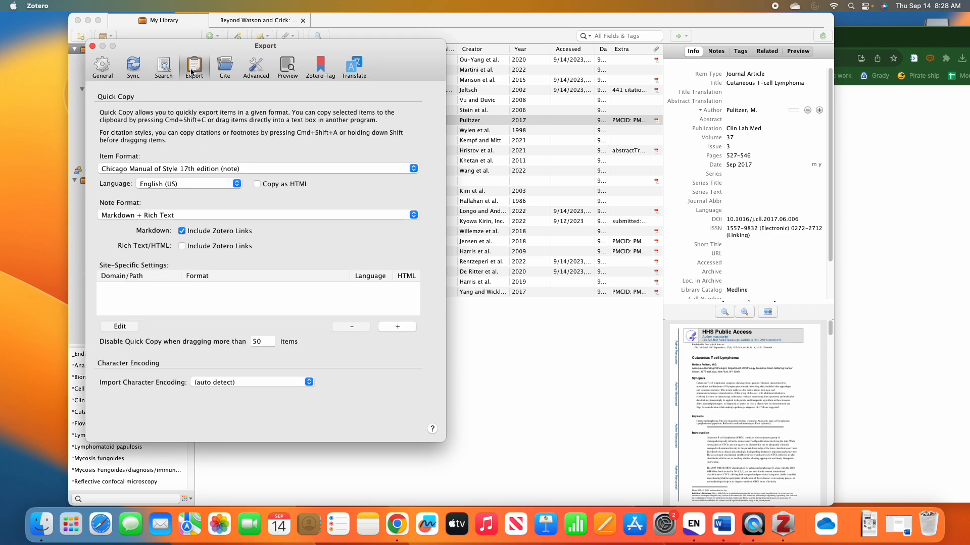
click(222, 68)
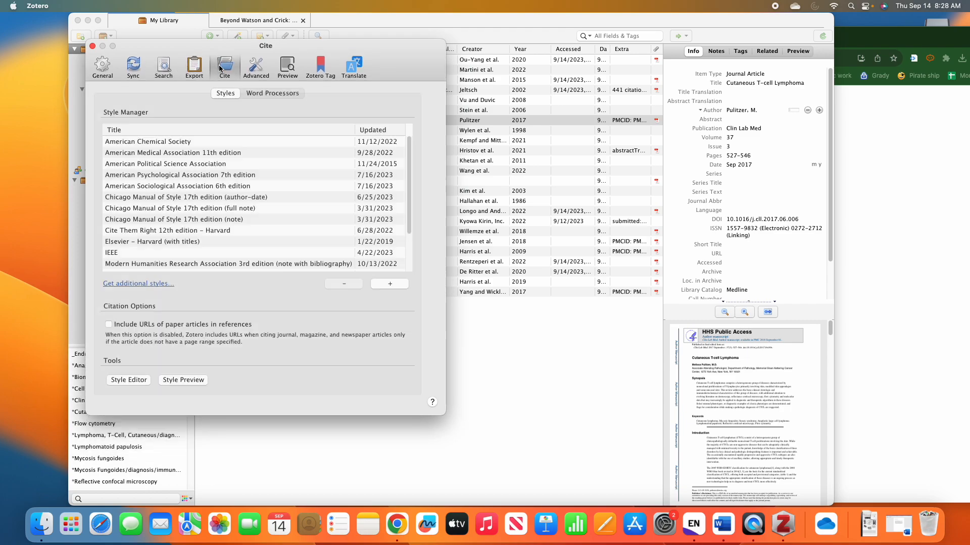
click(104, 70)
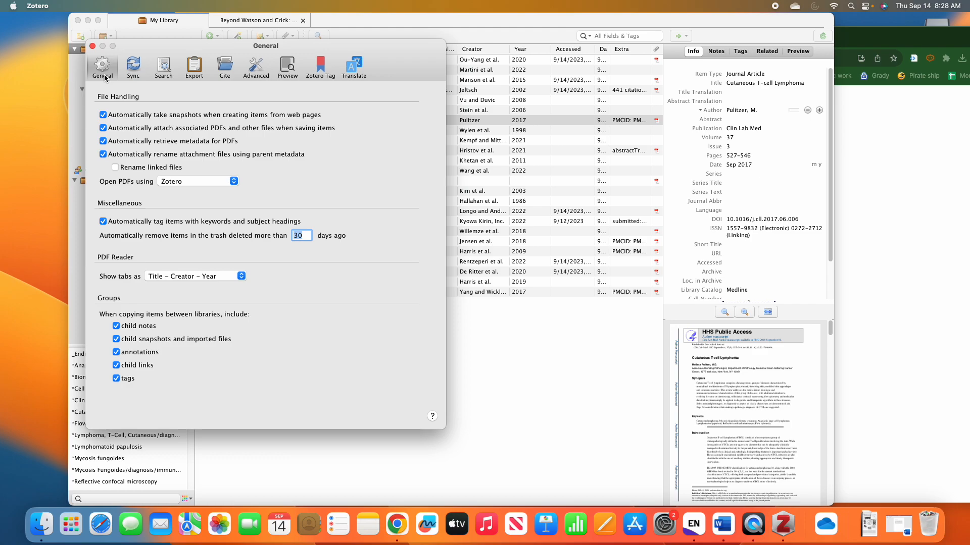
click(92, 47)
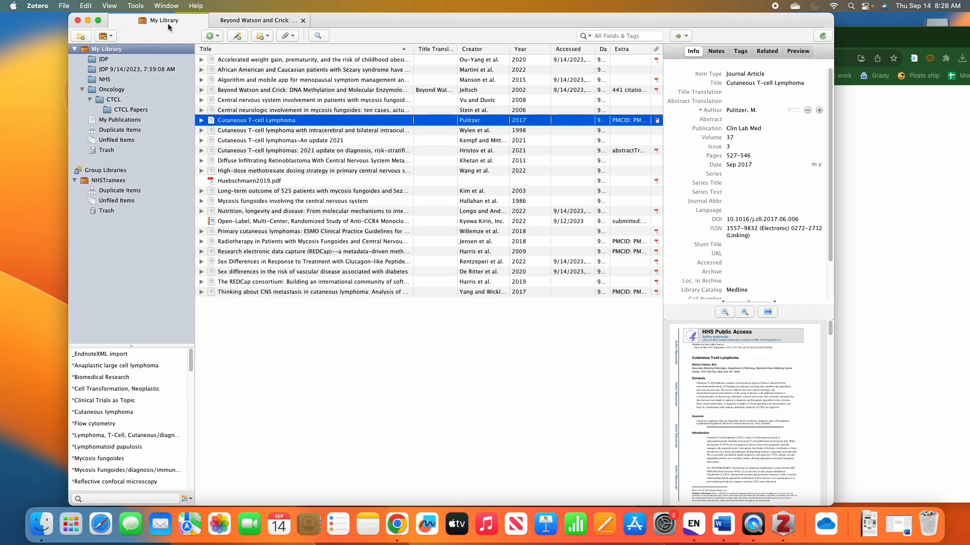
Search Google in Chrome for 'change language zotero'.
click(195, 6)
text(langu)
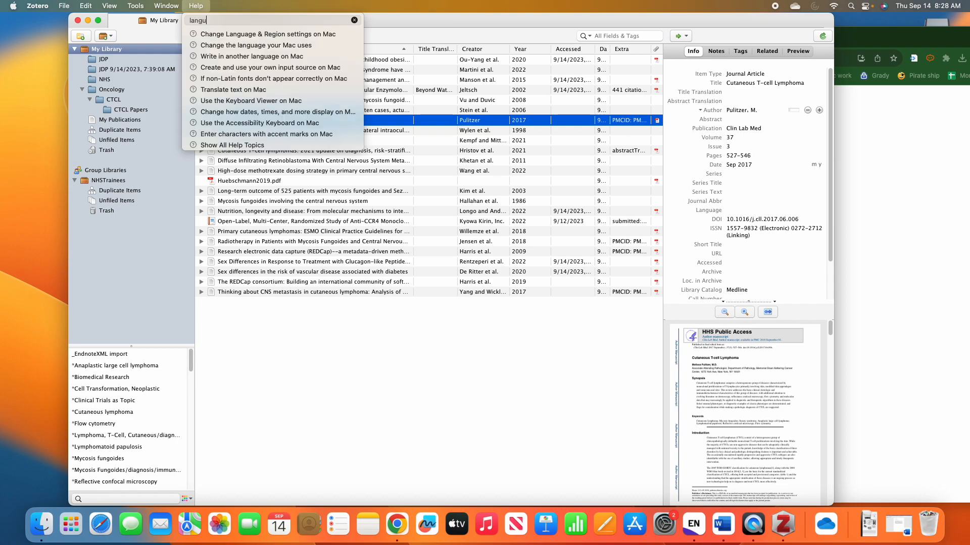
click(882, 43)
click(868, 181)
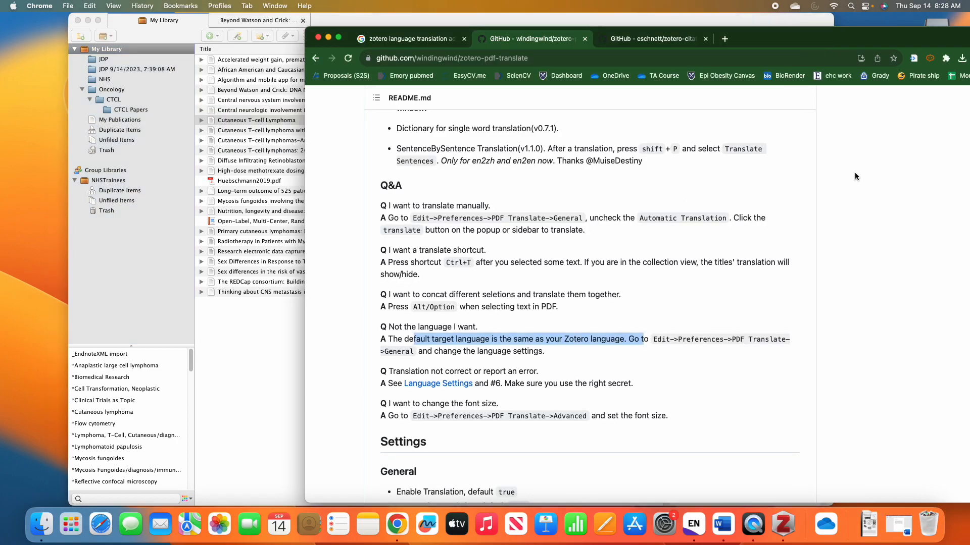
click(663, 43)
click(623, 51)
text(ch)
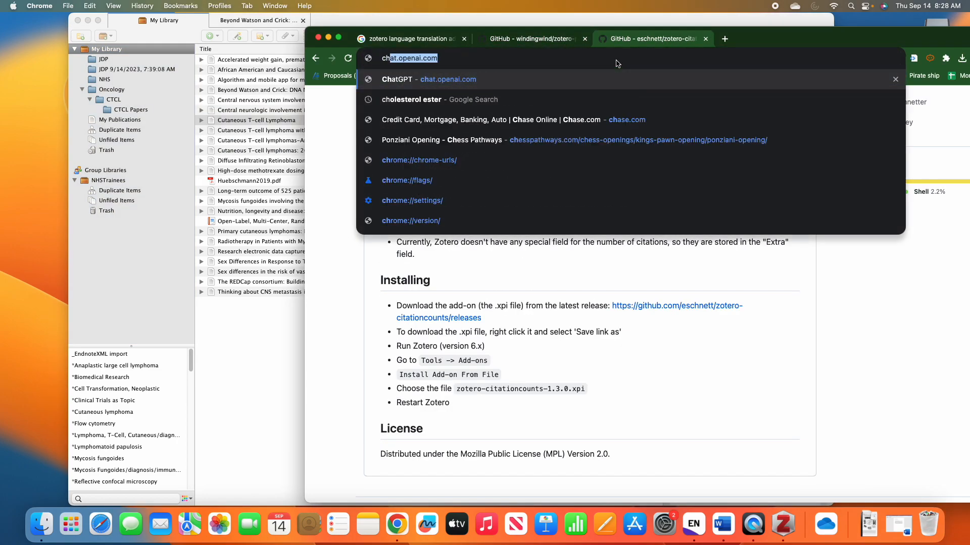
text(ange language zotero)
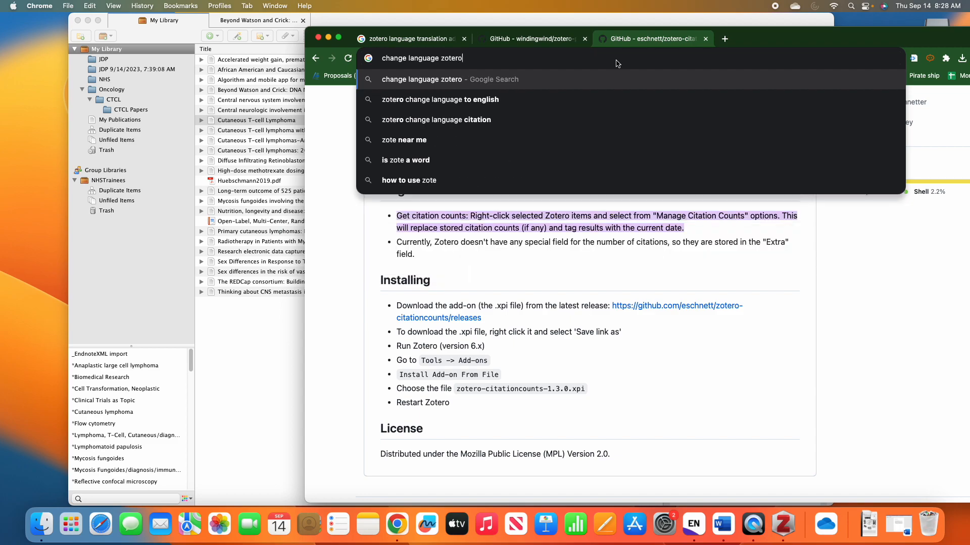
key(Return)
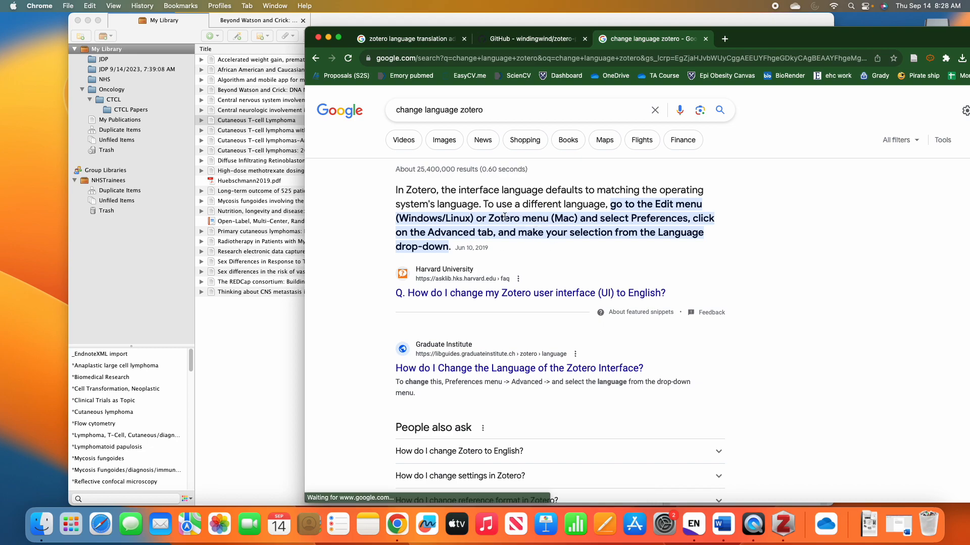
Set Zotero's interface language to Français in Advanced settings and restart.
click(240, 148)
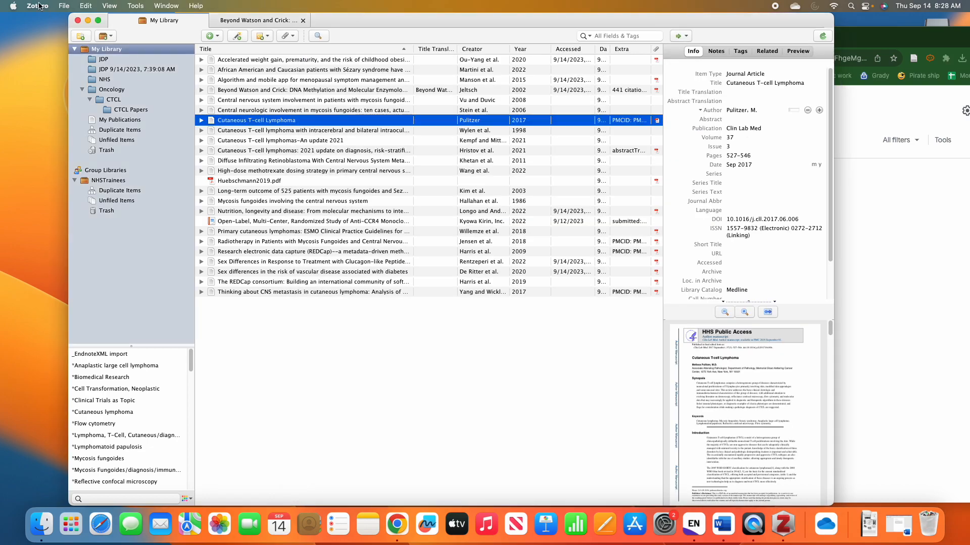
click(38, 6)
click(40, 38)
click(247, 63)
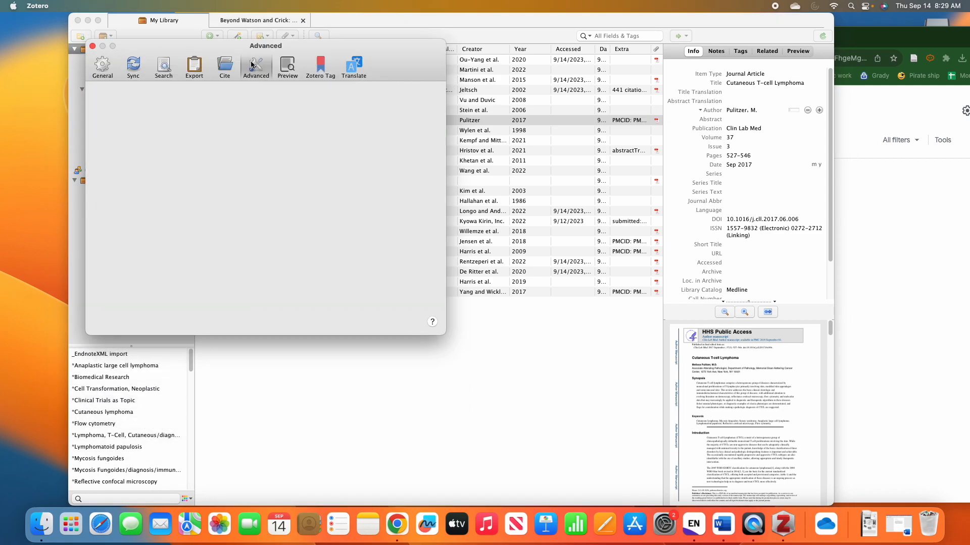
click(180, 158)
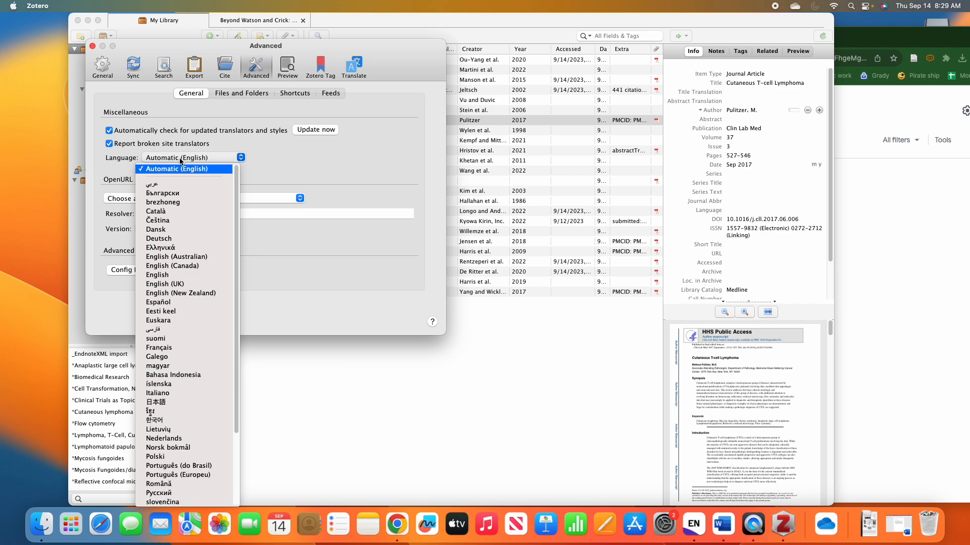
click(199, 348)
click(353, 209)
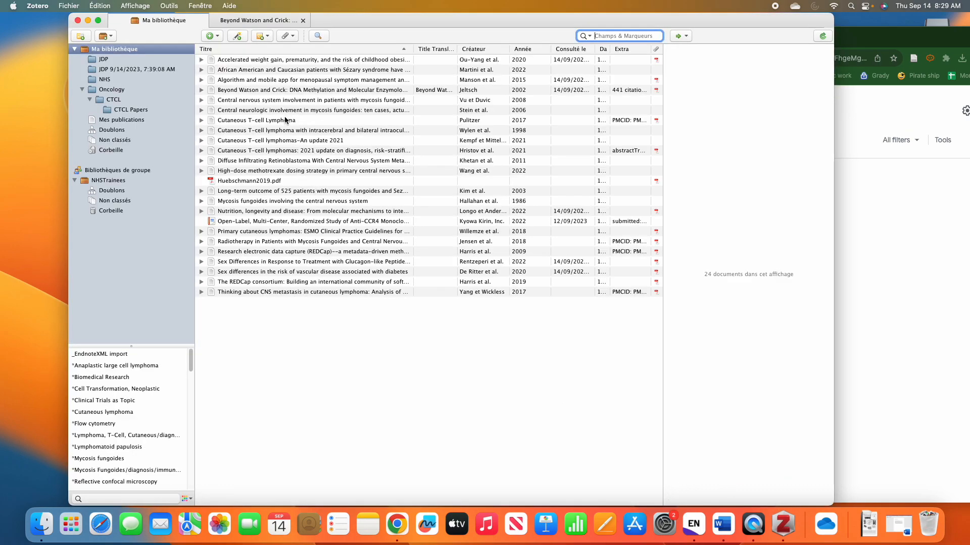
Run a translation action on the Cutaneous T-cell Lymphoma item and widen the Title Translation column.
click(286, 120)
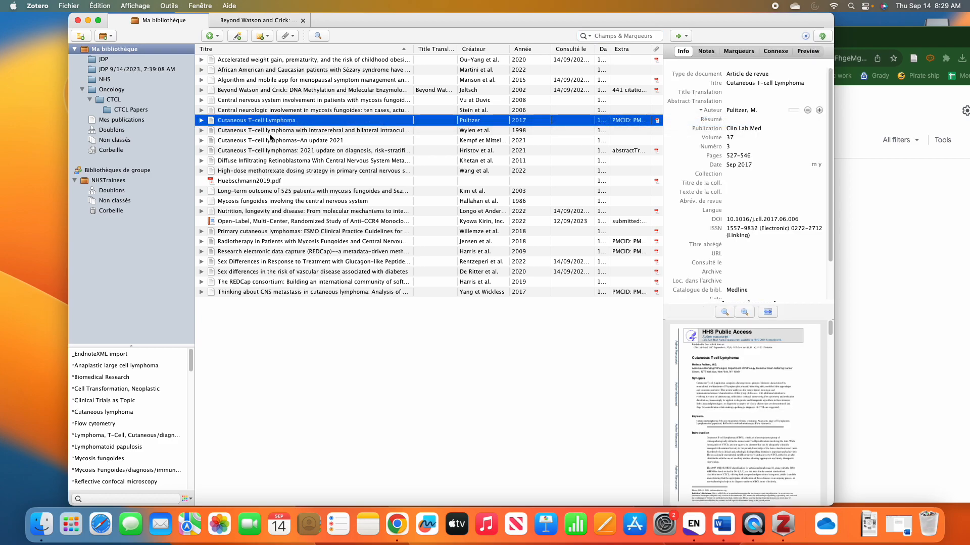
right_click(270, 123)
mouse_move(281, 286)
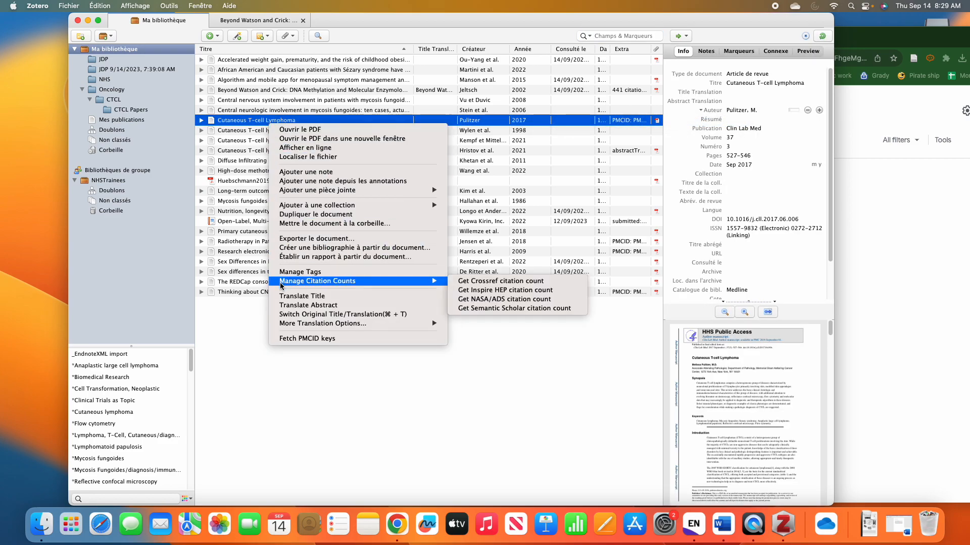
click(337, 297)
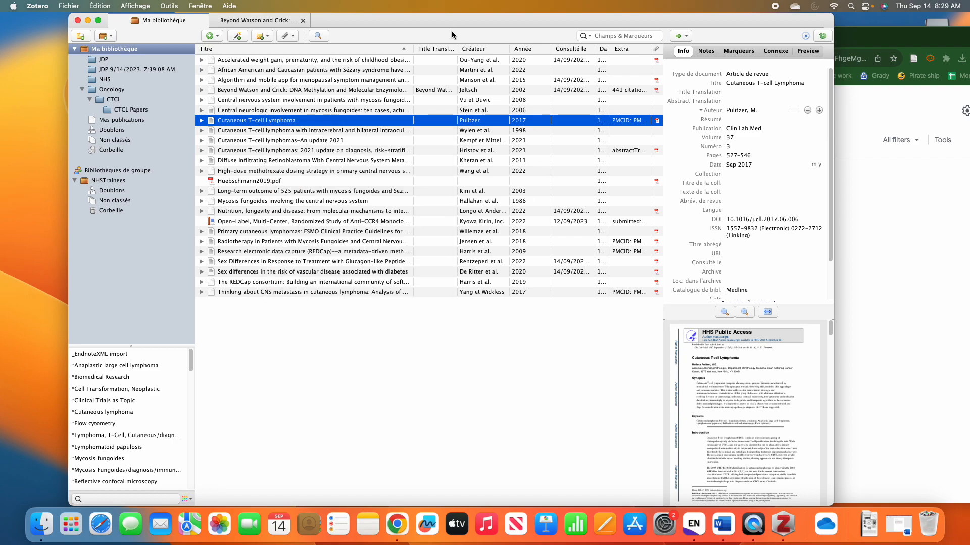
drag(457, 49, 530, 49)
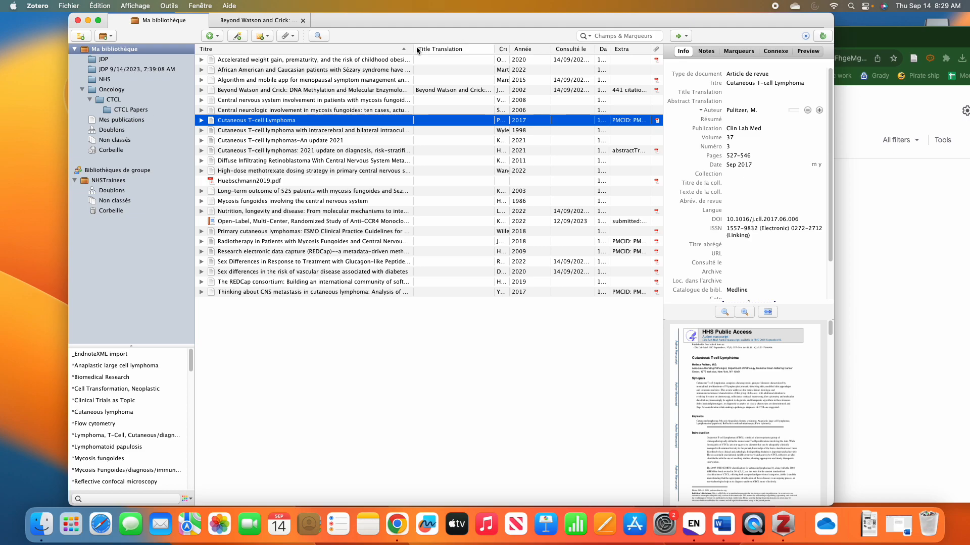
Narrow the Titre column to widen Title Translation, then translate the item's abstract.
drag(414, 49, 375, 47)
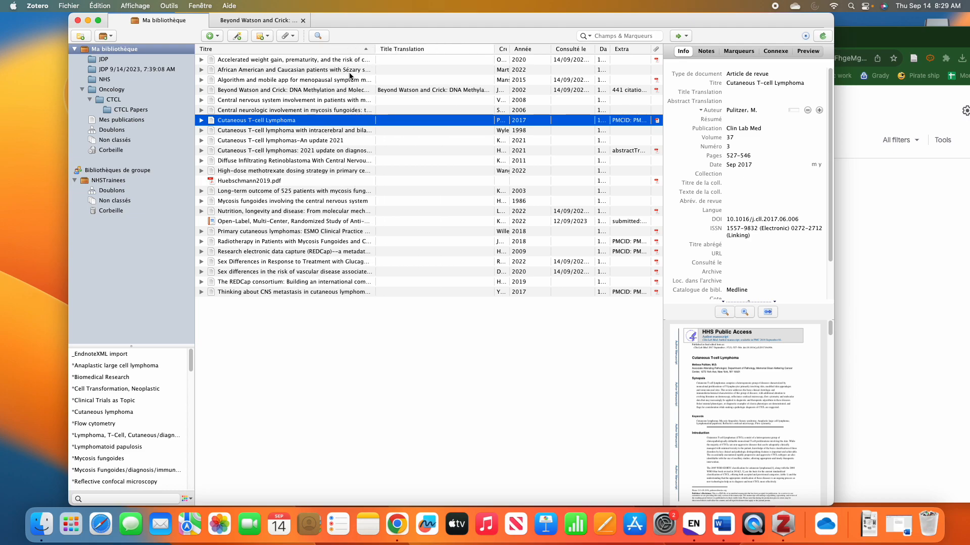
right_click(280, 121)
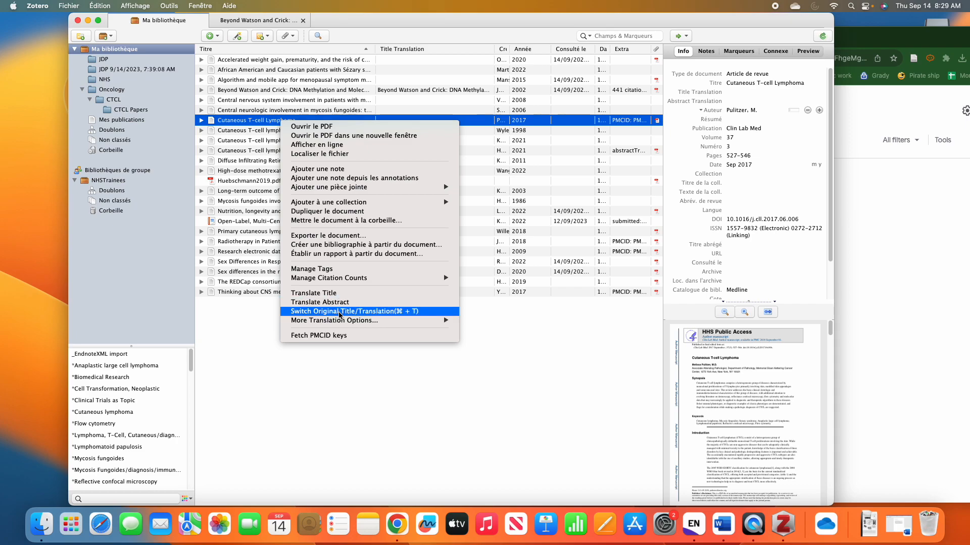
mouse_move(341, 321)
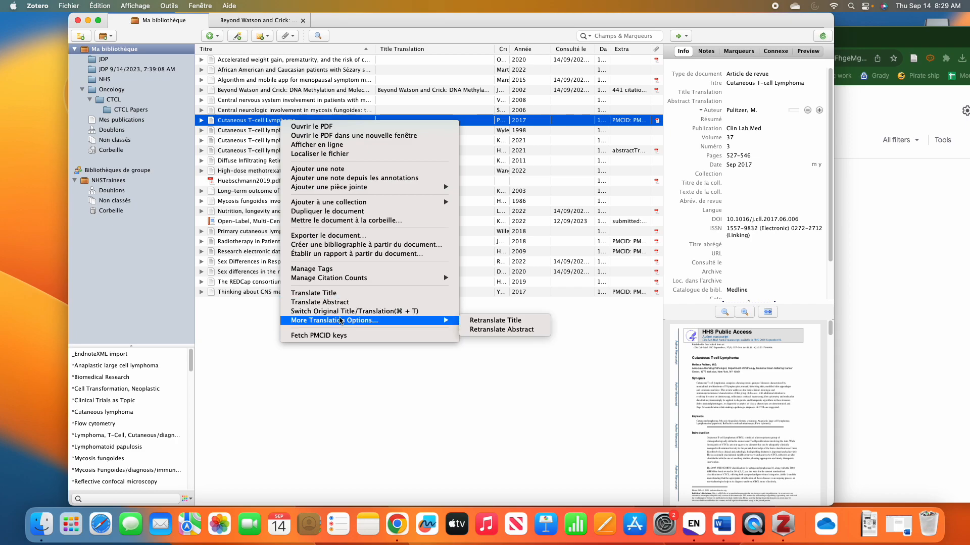
click(342, 303)
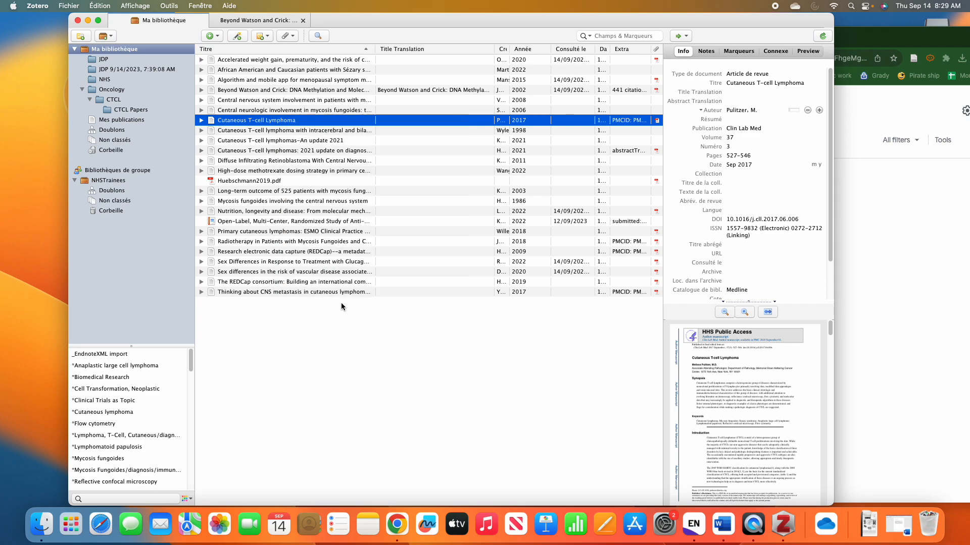
Open the Cutaneous T-cell Lymphoma PDF in a reader tab and select its Synopsis paragraph.
double_click(258, 120)
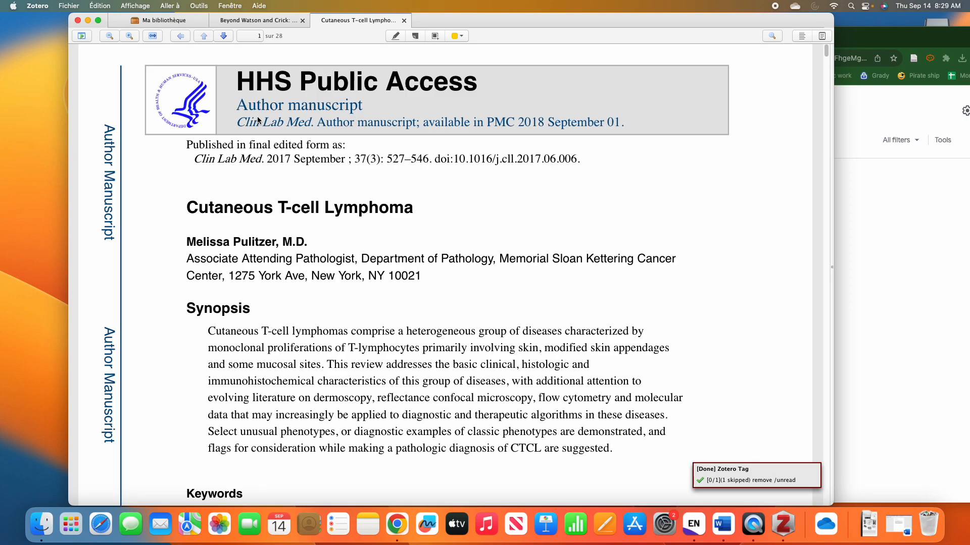
drag(208, 330, 635, 463)
right_click(495, 399)
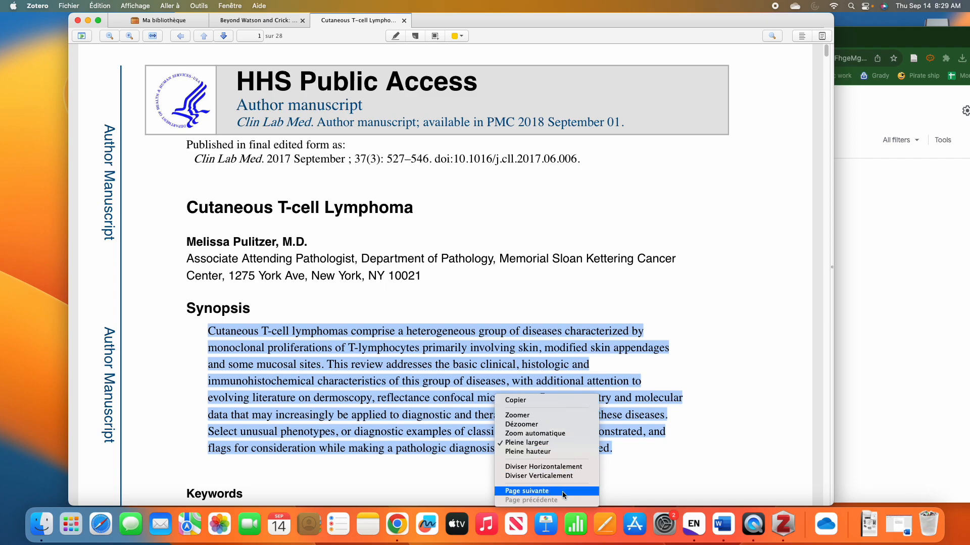
click(340, 356)
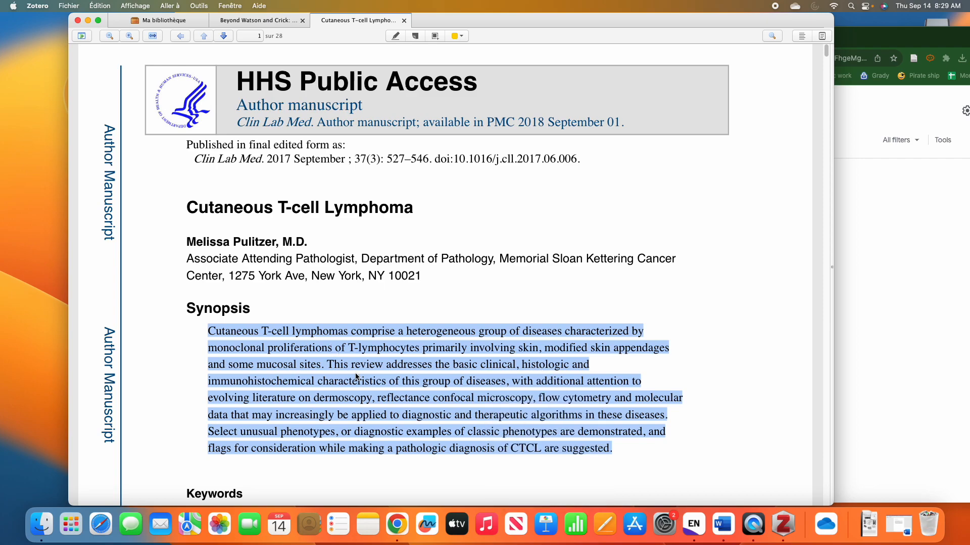
Switch between the Beyond Watson and Crick PDF tab and the library list.
click(273, 21)
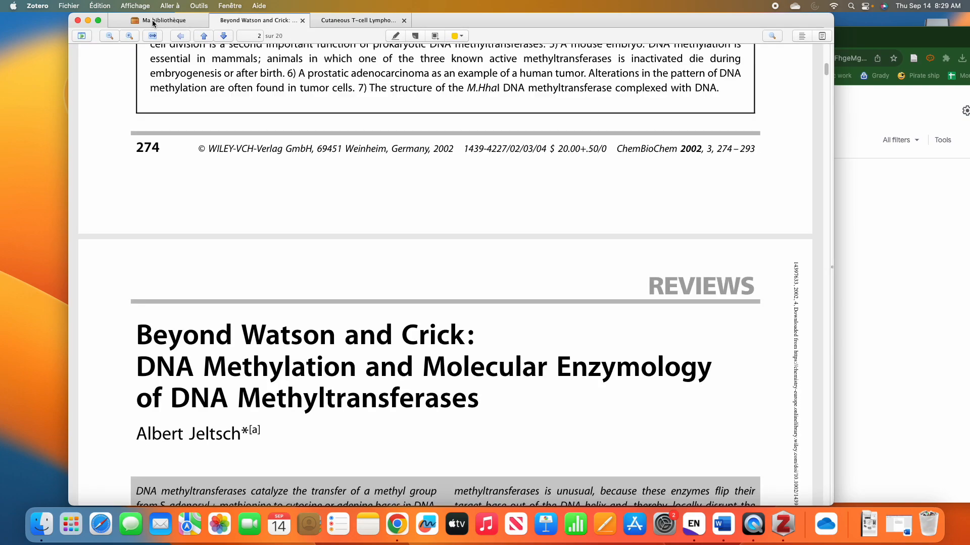
click(153, 23)
click(244, 21)
click(148, 20)
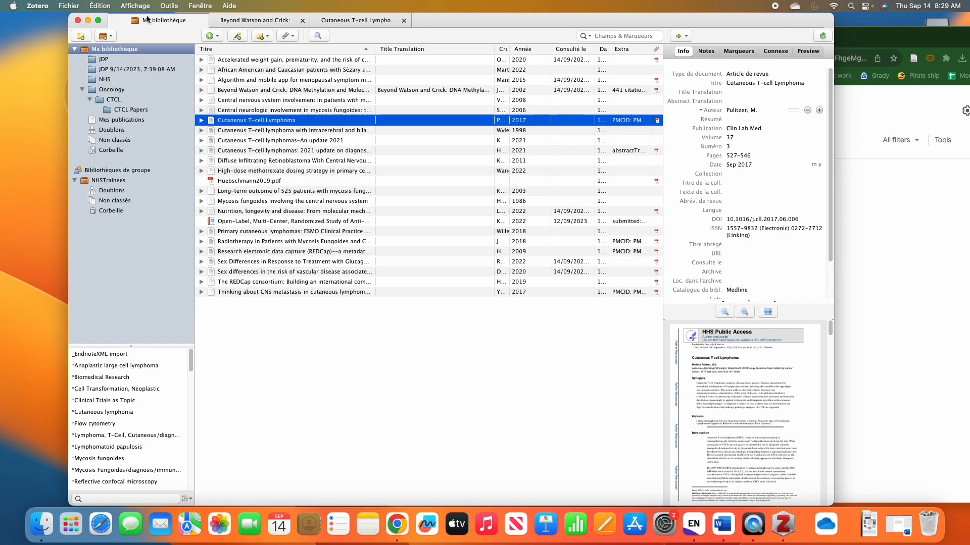
Select library items in turn: Cutaneous T-cell, intracerebral lymphoma, High-dose methotrexate, Open-Label trial and others.
shift+click(268, 143)
right_click(268, 134)
click(273, 103)
click(258, 130)
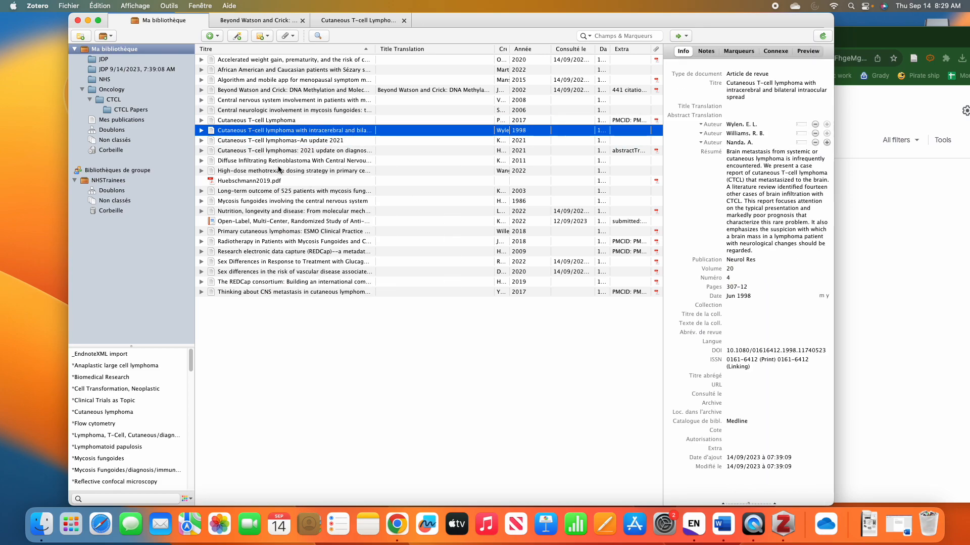
click(304, 172)
click(288, 109)
click(282, 70)
click(309, 223)
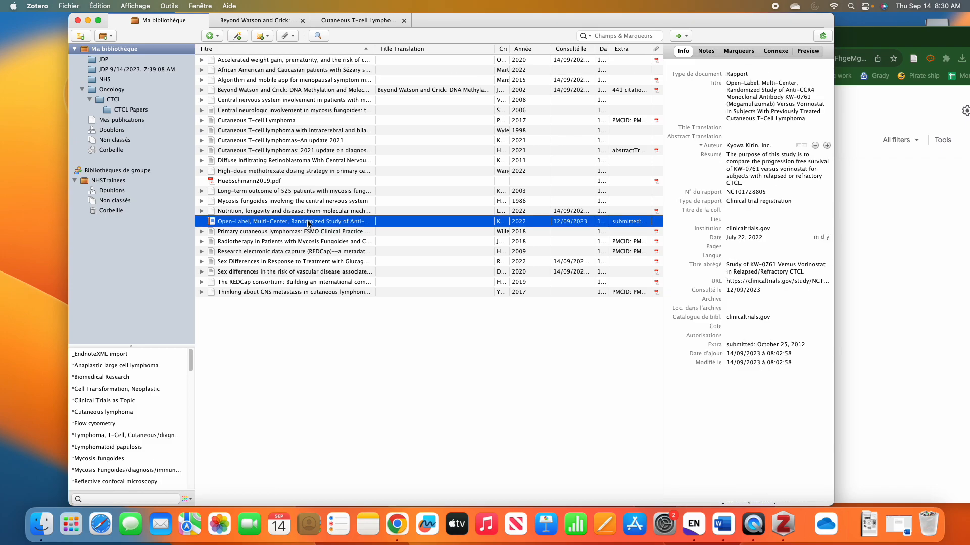
Bring Chrome forward and view the zotero-pdf-translate GitHub page.
click(933, 259)
scroll(712, 401, down, 1)
click(550, 43)
scroll(568, 241, down, 10)
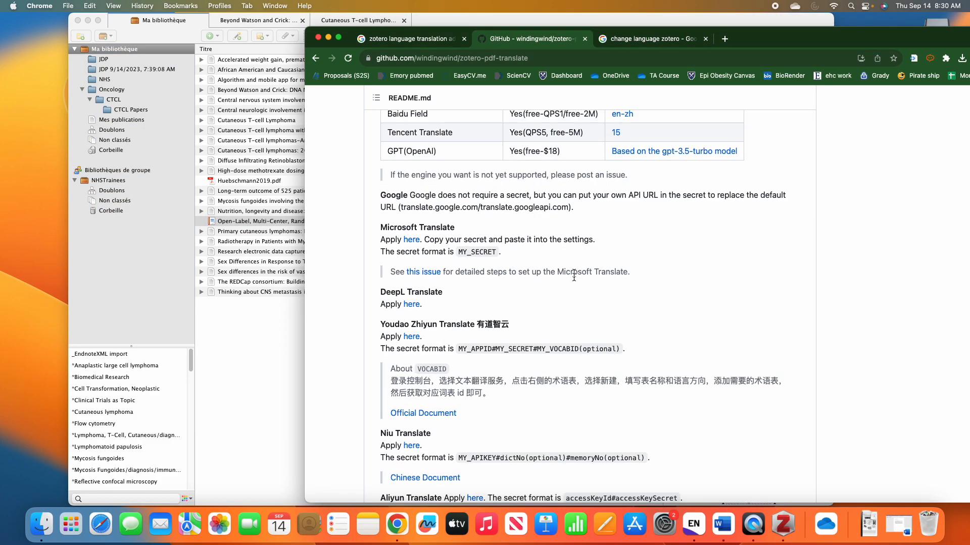
Scroll the translate README to 'My Other Zotero Addons' and follow the zotero-better-notes link.
scroll(570, 301, down, 15)
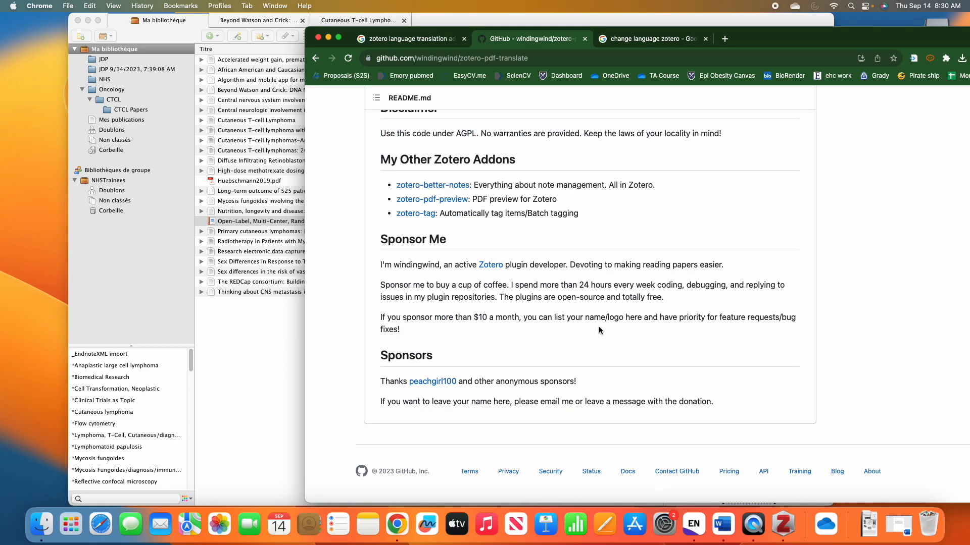
scroll(570, 328, up, 15)
scroll(556, 303, down, 15)
drag(625, 215, 710, 208)
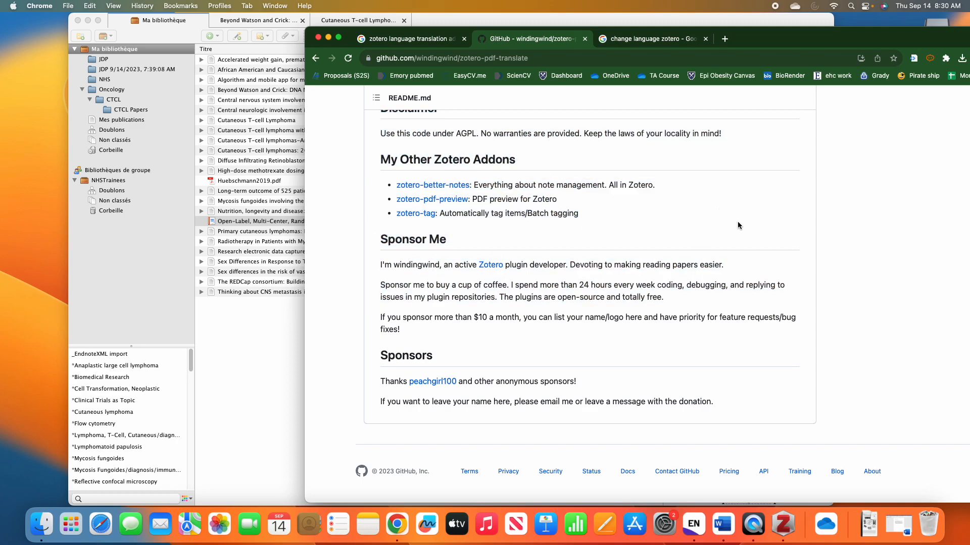
click(440, 189)
Scroll through the zotero-better-notes README on note links, export and Markdown syncing.
scroll(517, 247, down, 10)
scroll(517, 247, down, 15)
scroll(749, 364, up, 7)
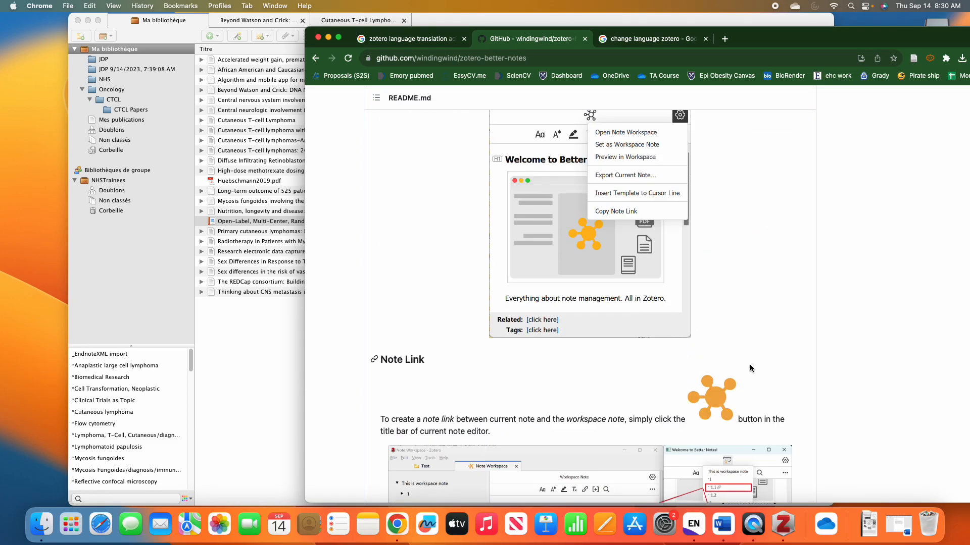
scroll(750, 364, down, 5)
scroll(800, 373, down, 4)
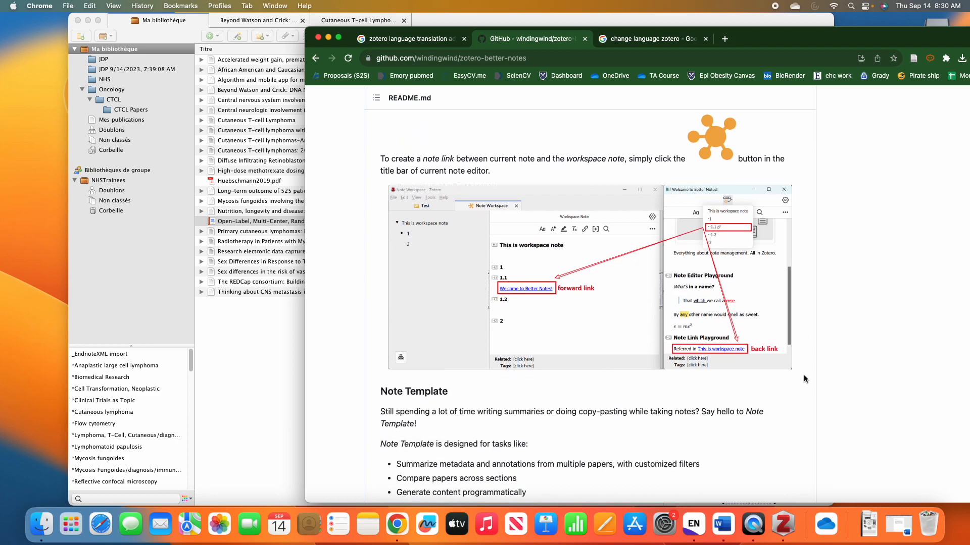
scroll(806, 379, down, 3)
scroll(805, 376, up, 20)
scroll(804, 377, down, 14)
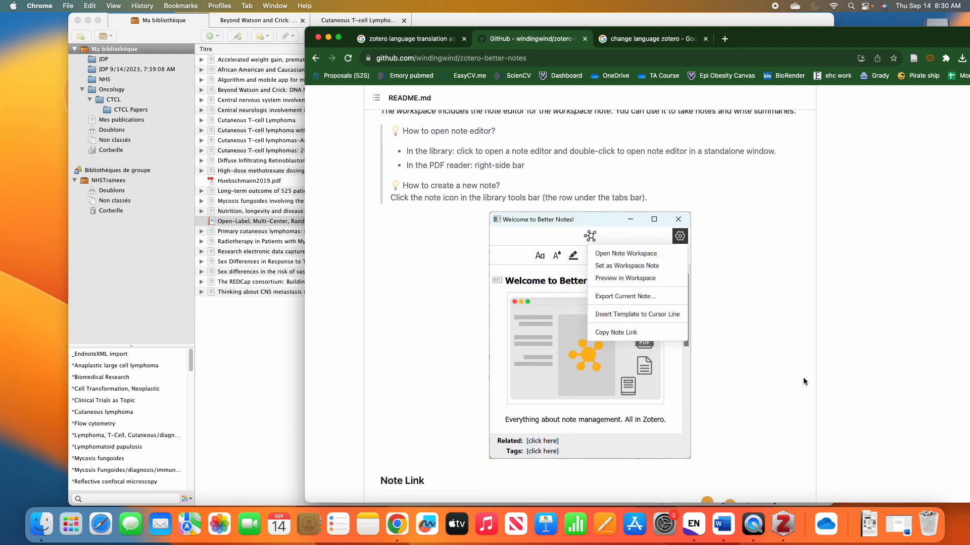
scroll(803, 378, down, 6)
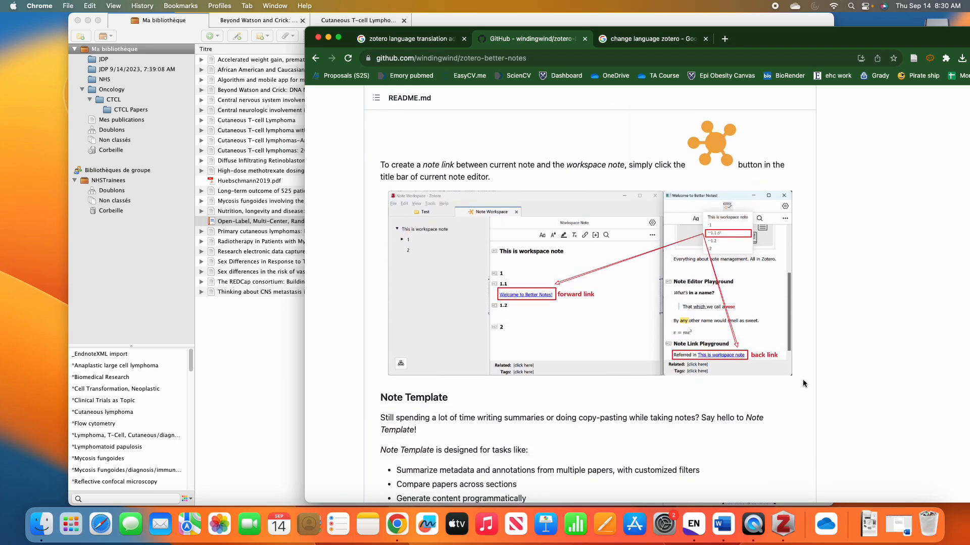
scroll(805, 380, down, 20)
scroll(766, 397, up, 3)
scroll(766, 399, up, 10)
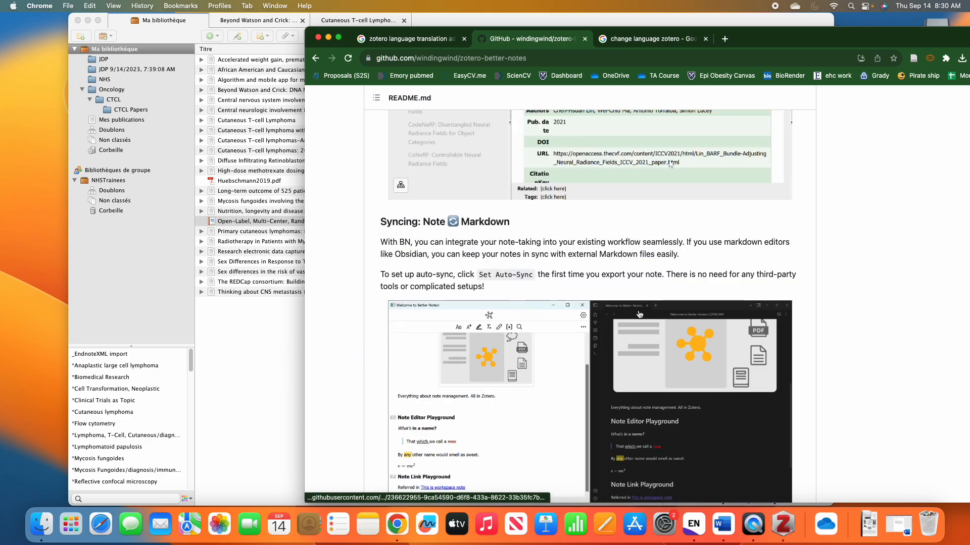
scroll(639, 302, down, 4)
Bring Zotero forward and browse items, ending on the Cutaneous T-cell Lymphoma item.
click(255, 347)
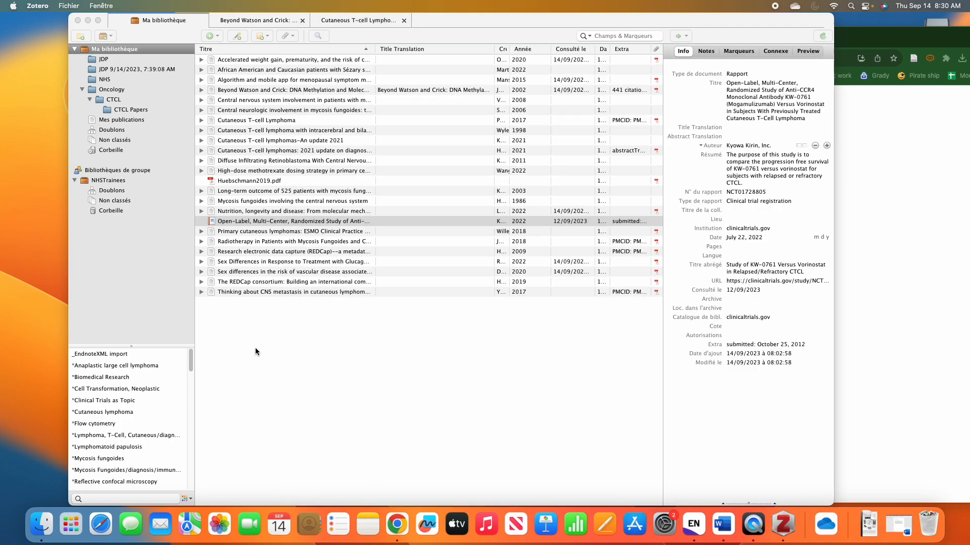
click(316, 141)
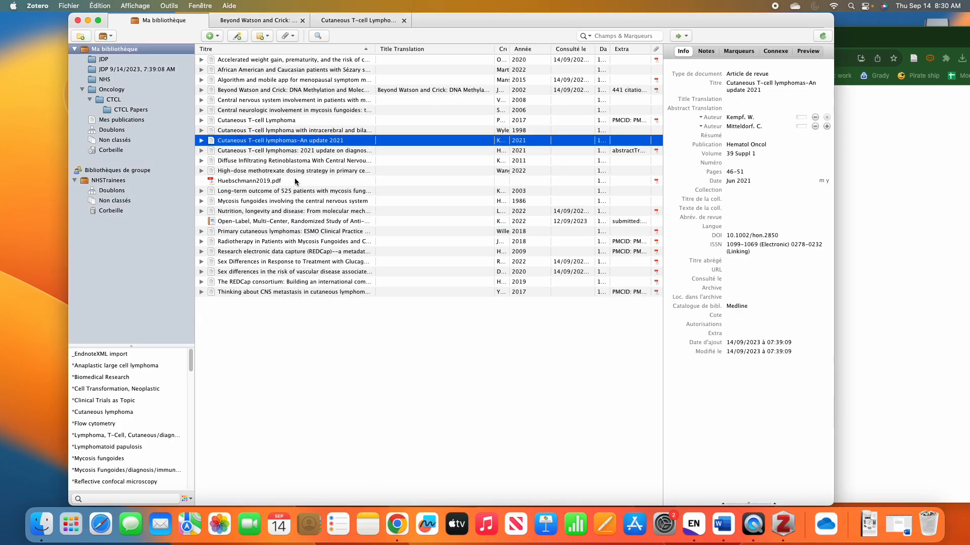
click(298, 182)
click(328, 212)
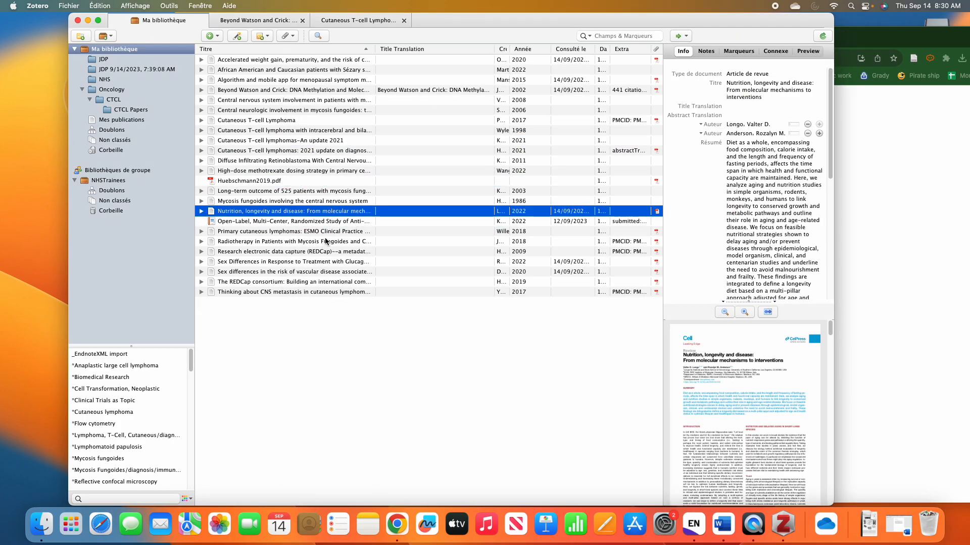
click(268, 120)
Set the interface language to English in Préférences and restart Zotero.
click(45, 8)
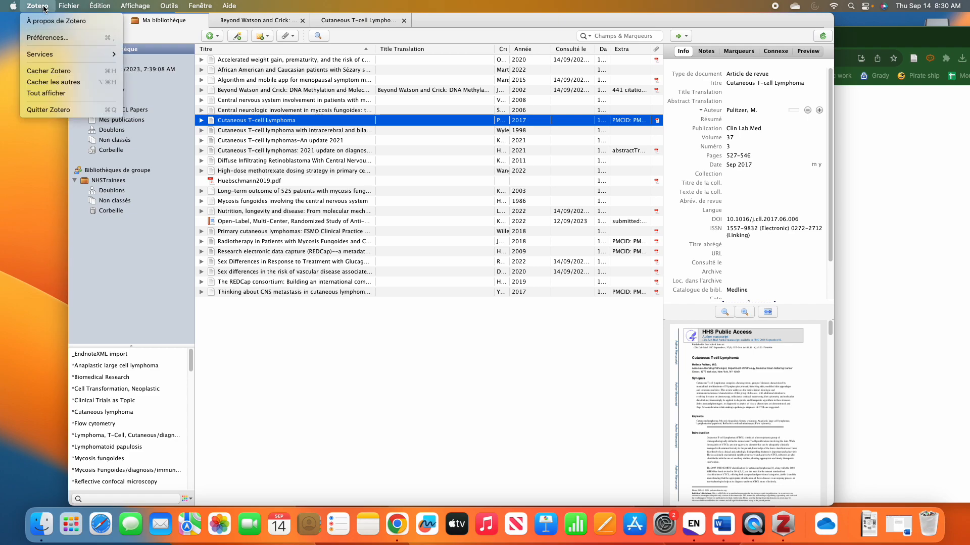
key(super+comma)
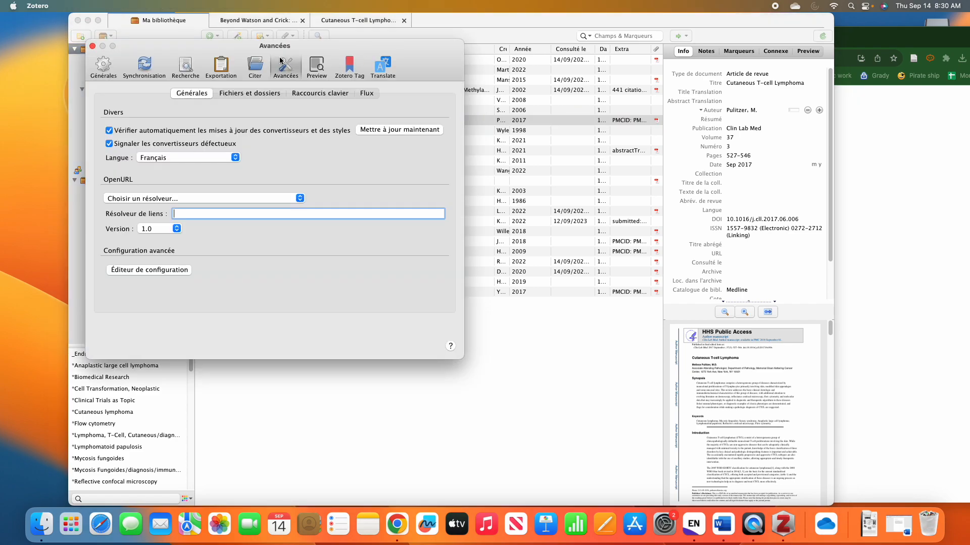
click(238, 158)
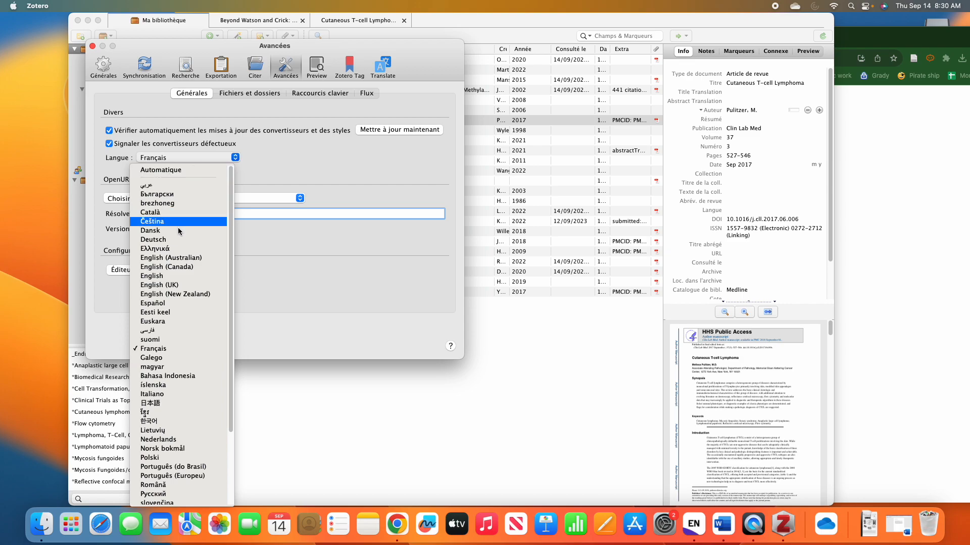
click(173, 277)
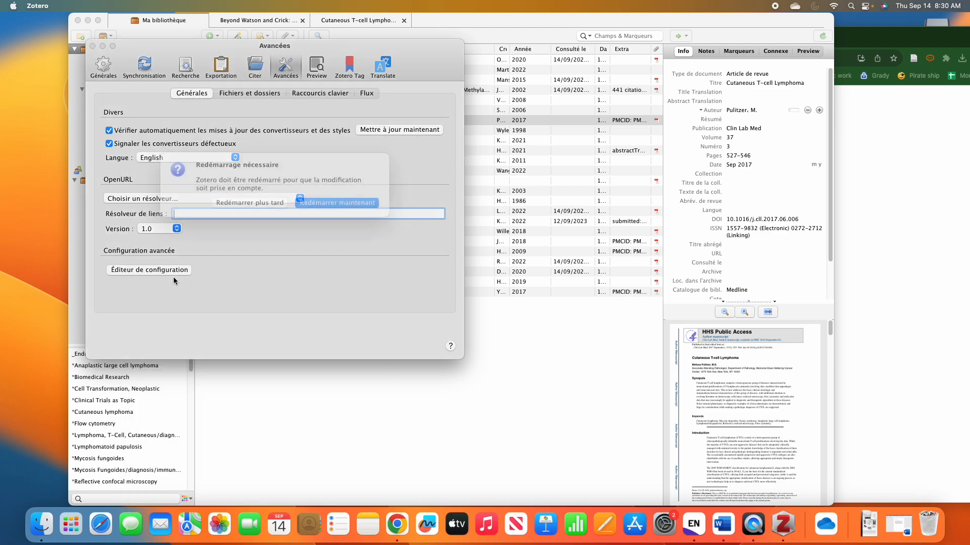
click(348, 216)
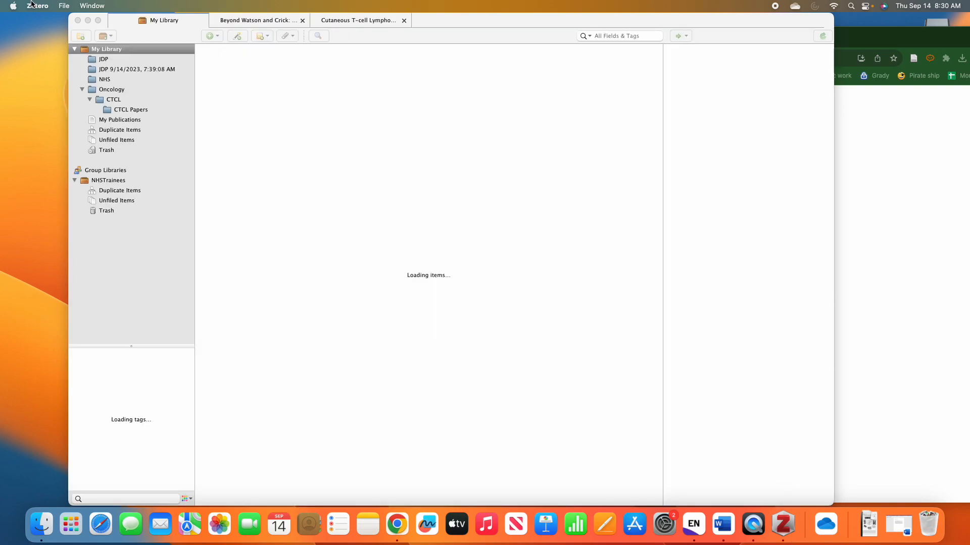
click(32, 5)
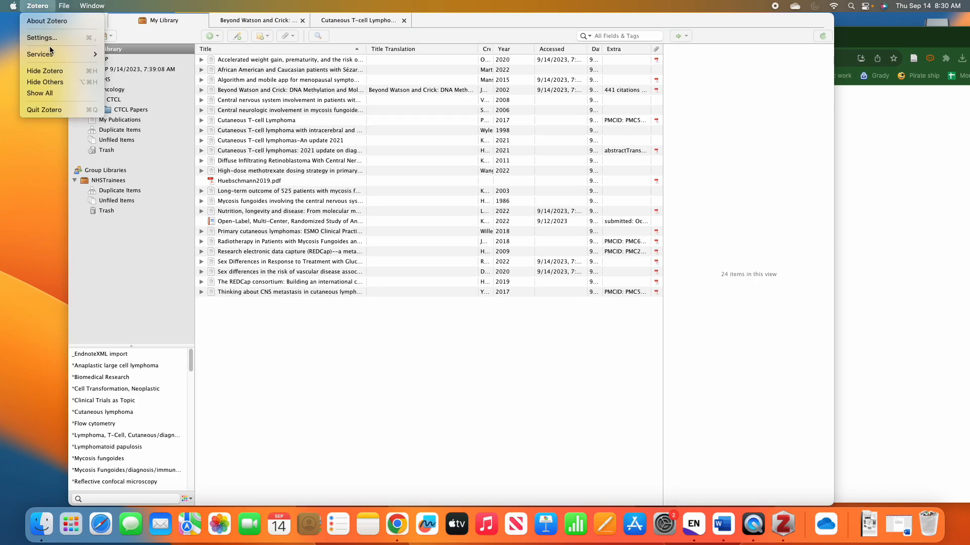
Unlink the sync account from the Sync settings pane and confirm.
click(450, 142)
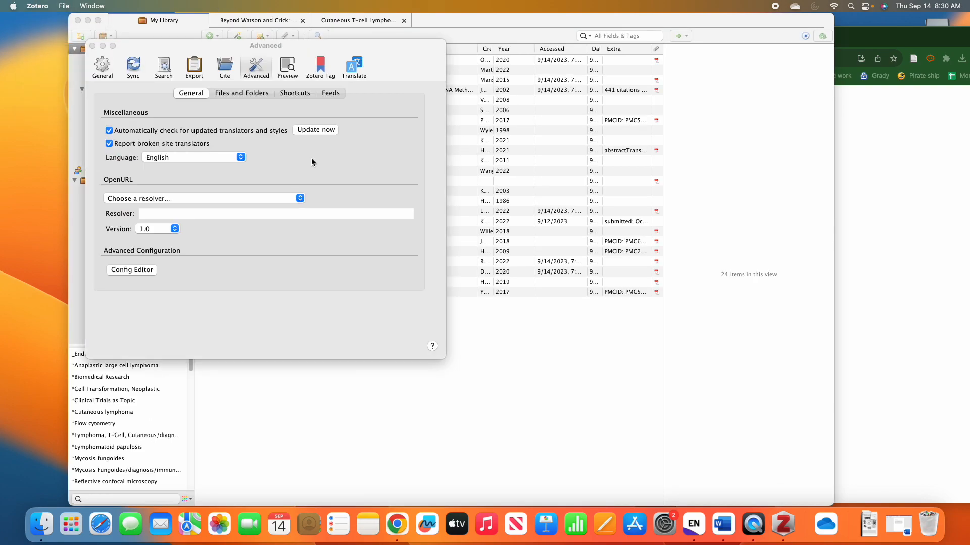
click(133, 66)
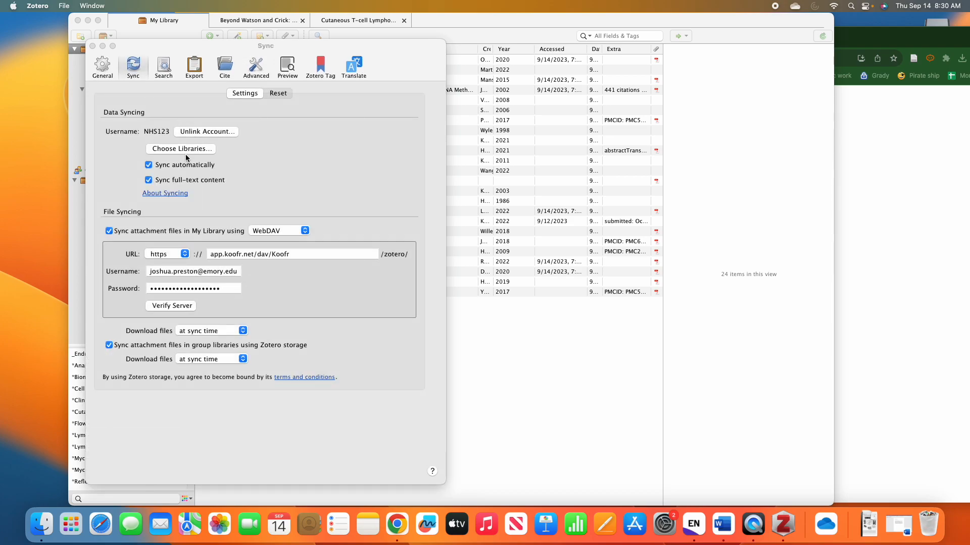
click(197, 132)
click(556, 290)
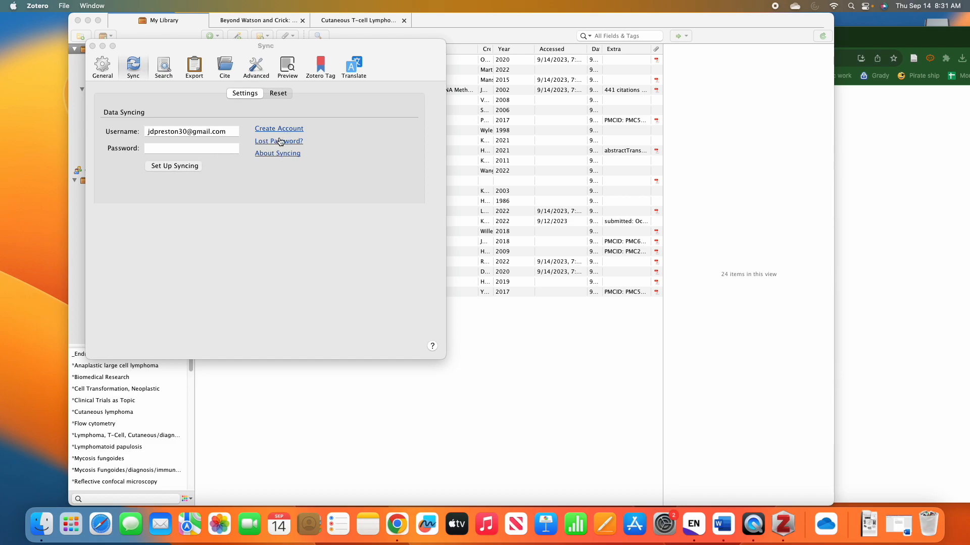
Close Settings, reopen it to check the empty Sync login form, then close it.
click(93, 45)
click(37, 6)
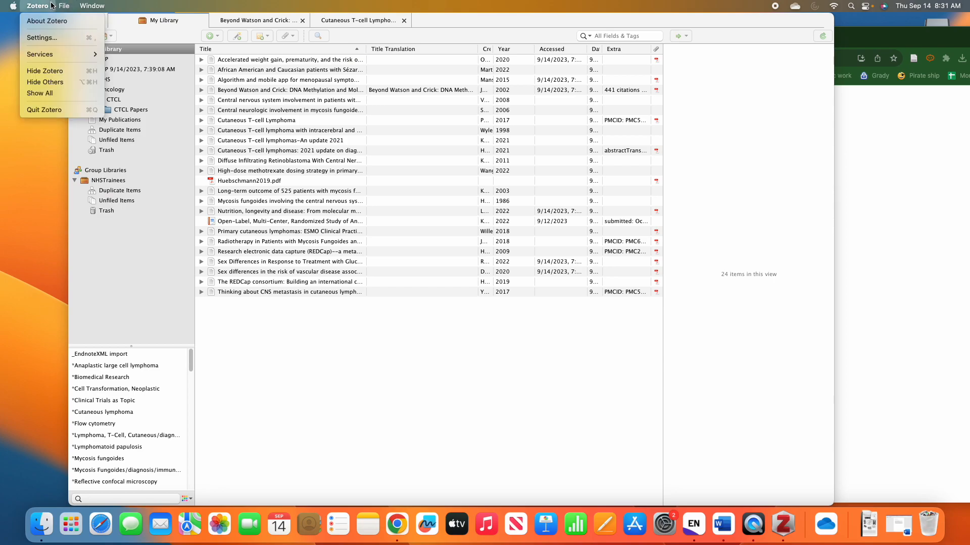
click(48, 34)
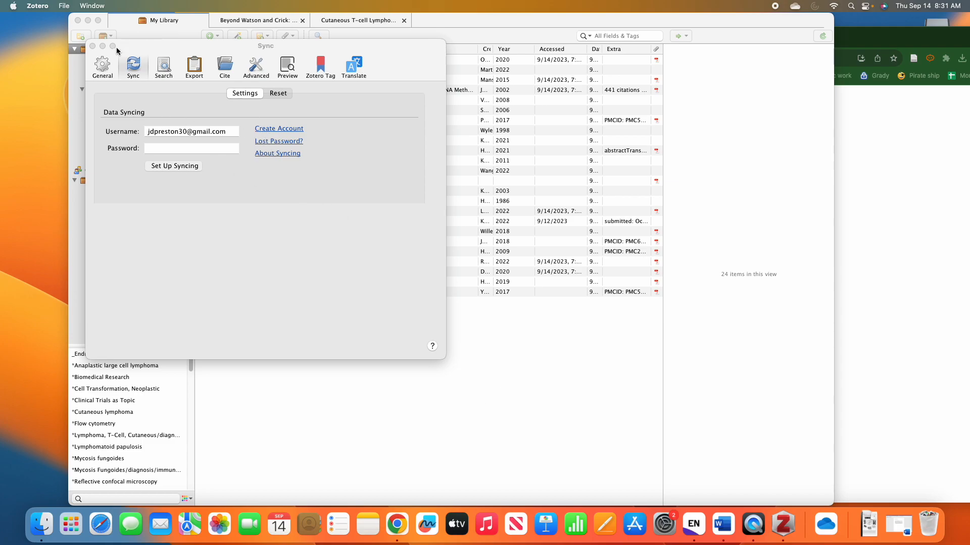
click(92, 46)
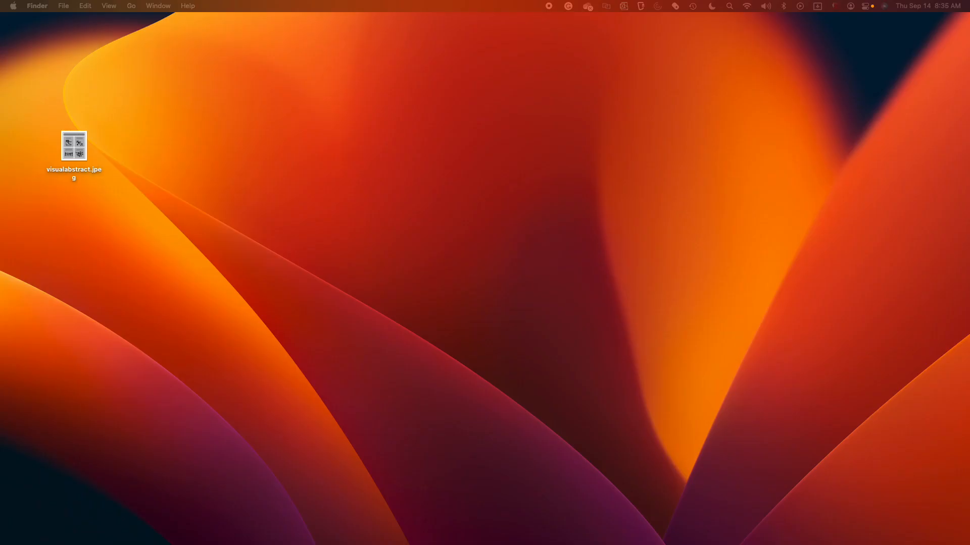
Switch to the full-screen Zotero space and collapse Active Projects, Classes, Authors and JDP Paper Bibs.
key(ctrl+Up)
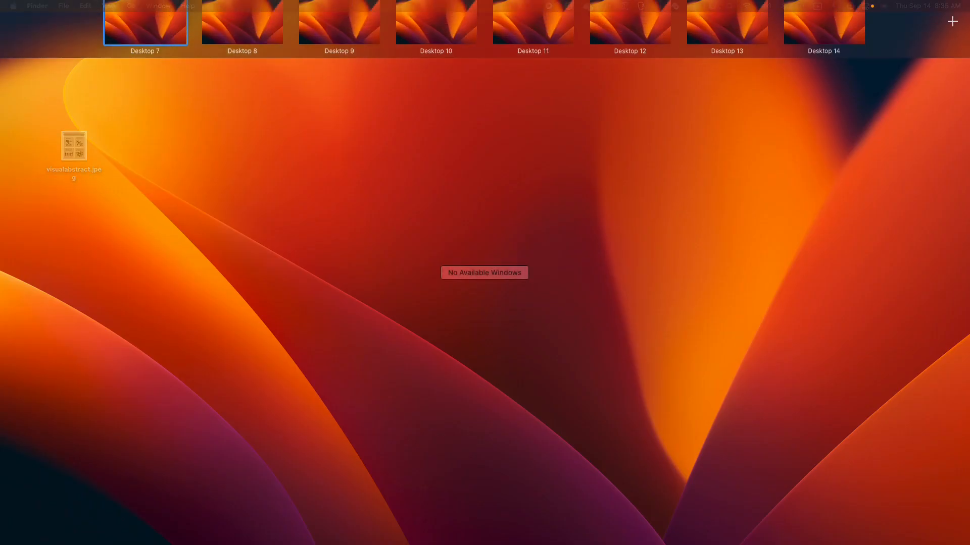
drag(319, 65, 310, 31)
click(310, 31)
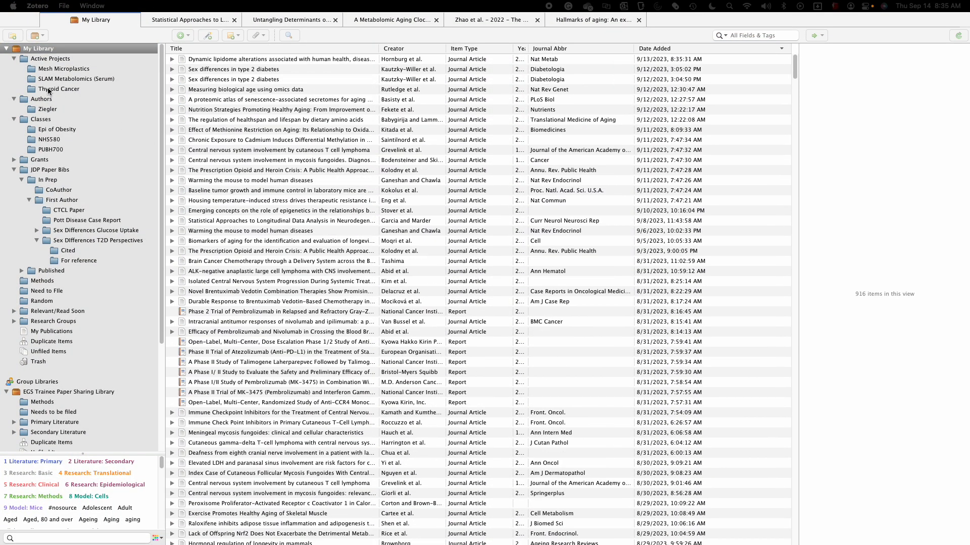
click(14, 59)
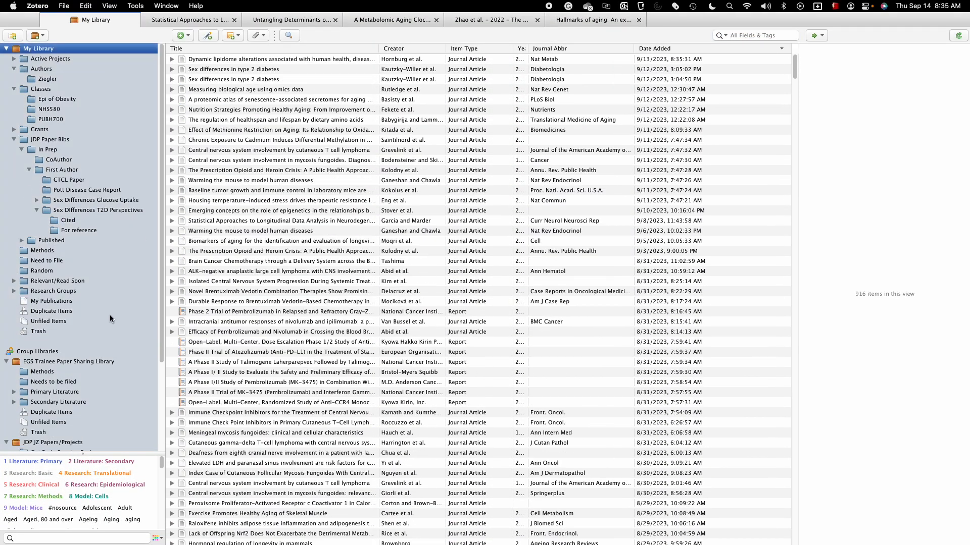
click(14, 89)
click(14, 68)
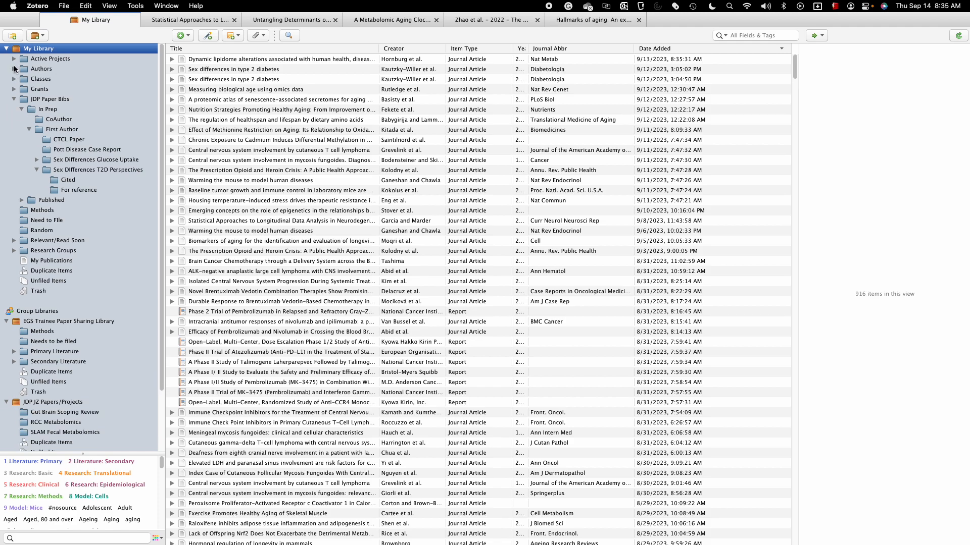
click(15, 99)
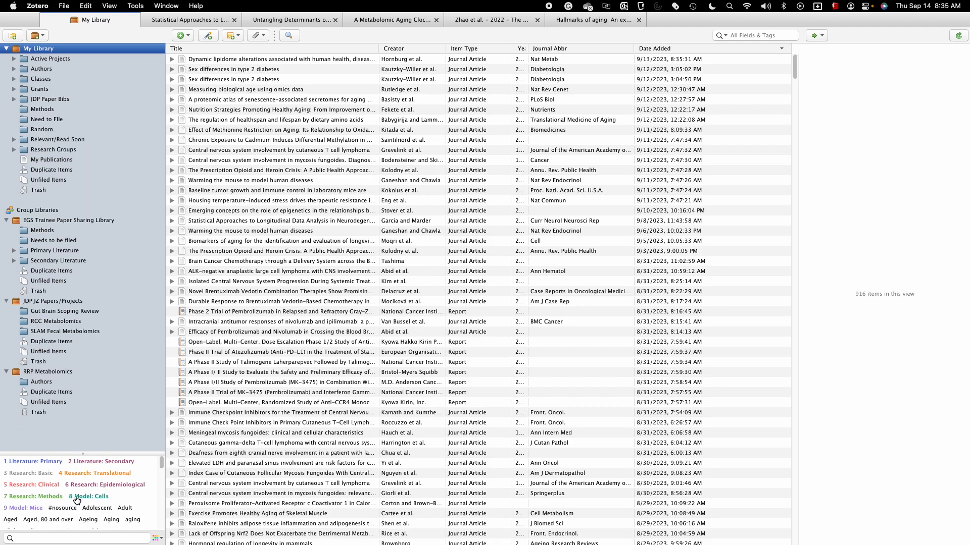
Select the '1 Literature: Primary' tag, open Rename Tag, then cancel without renaming.
click(36, 462)
scroll(256, 302, down, 20)
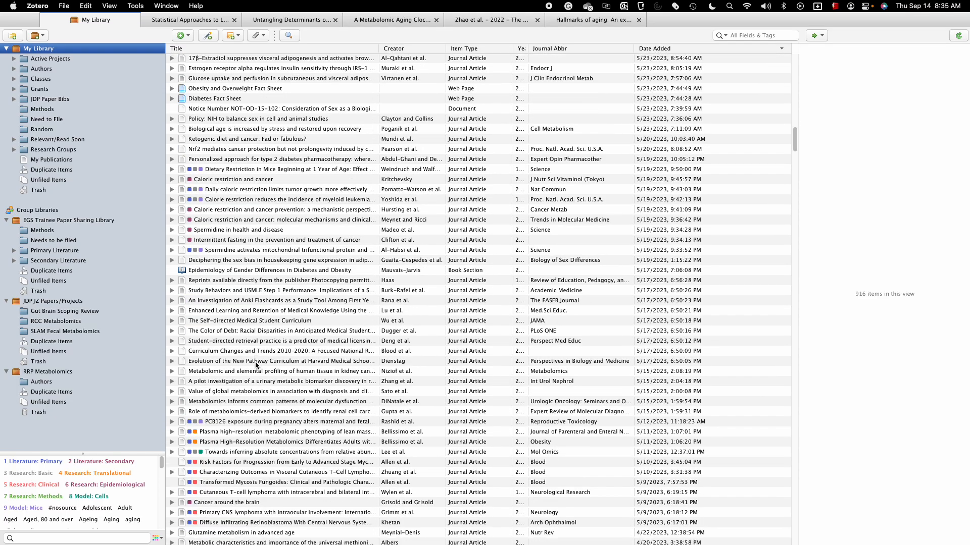
scroll(259, 366, down, 20)
scroll(307, 369, up, 15)
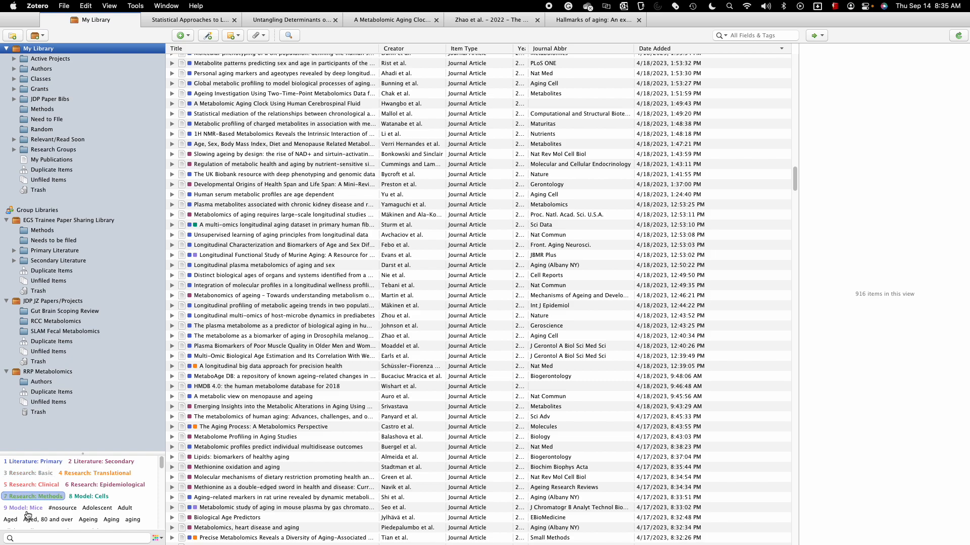
scroll(35, 495, down, 5)
scroll(44, 477, up, 5)
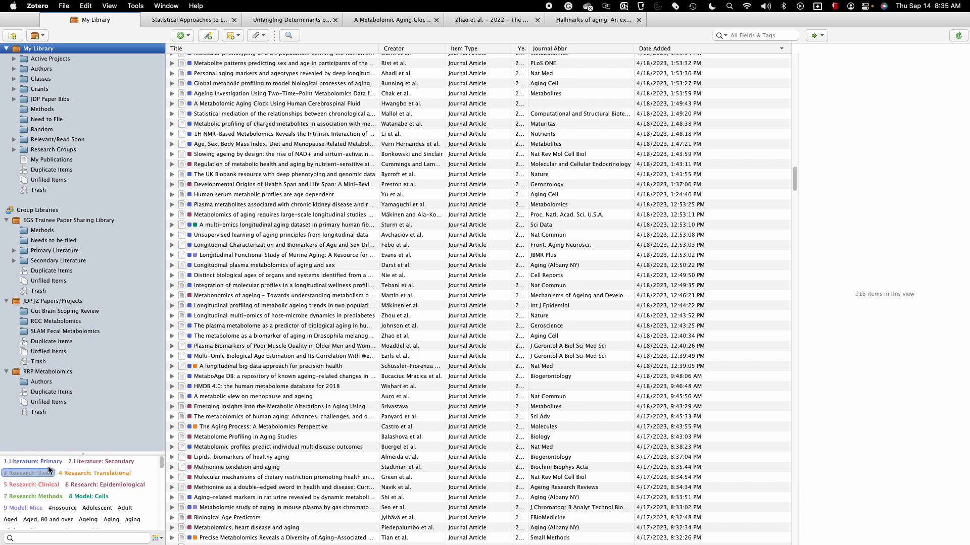
right_click(7, 464)
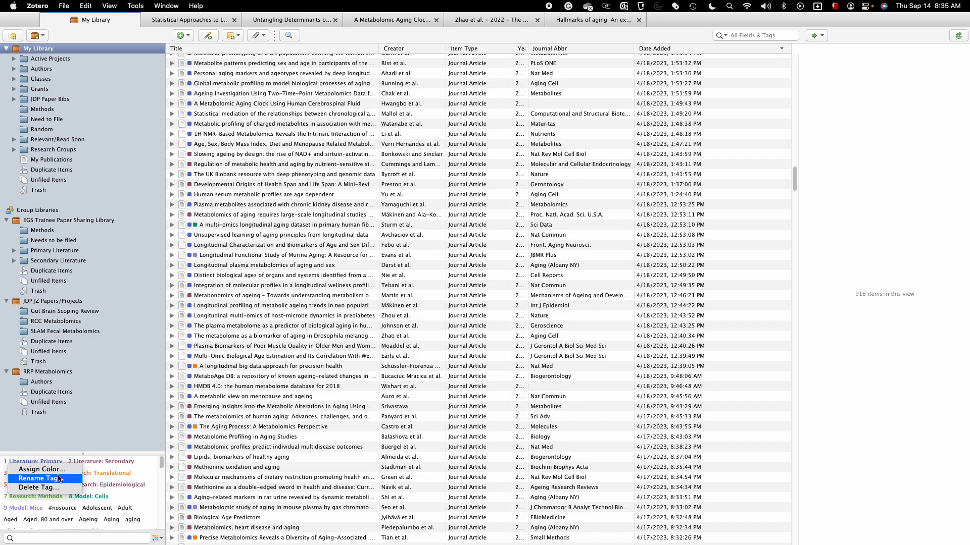
click(40, 478)
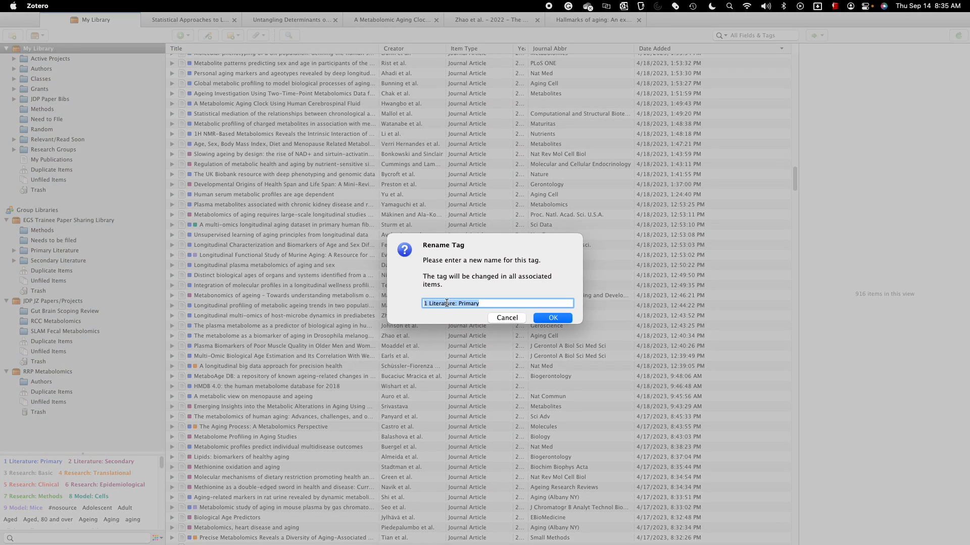
click(510, 318)
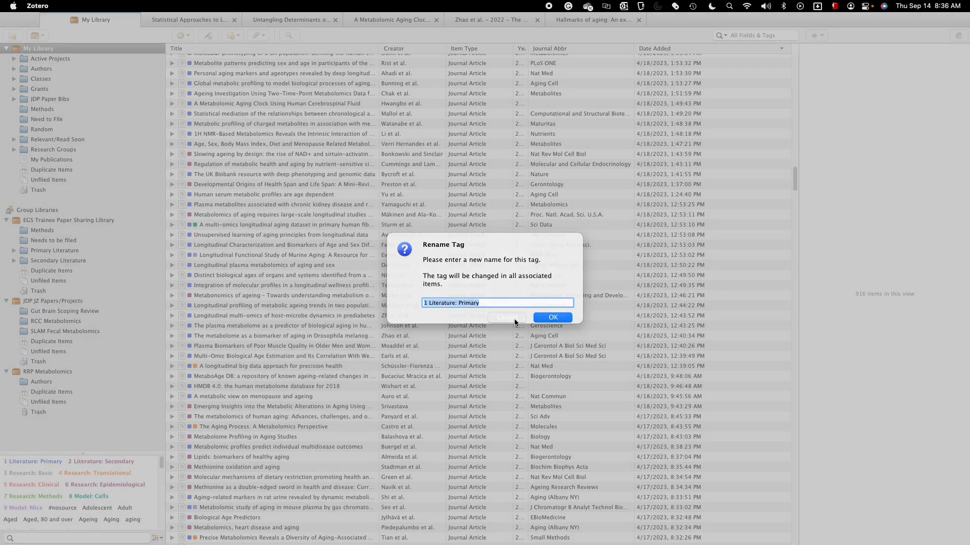
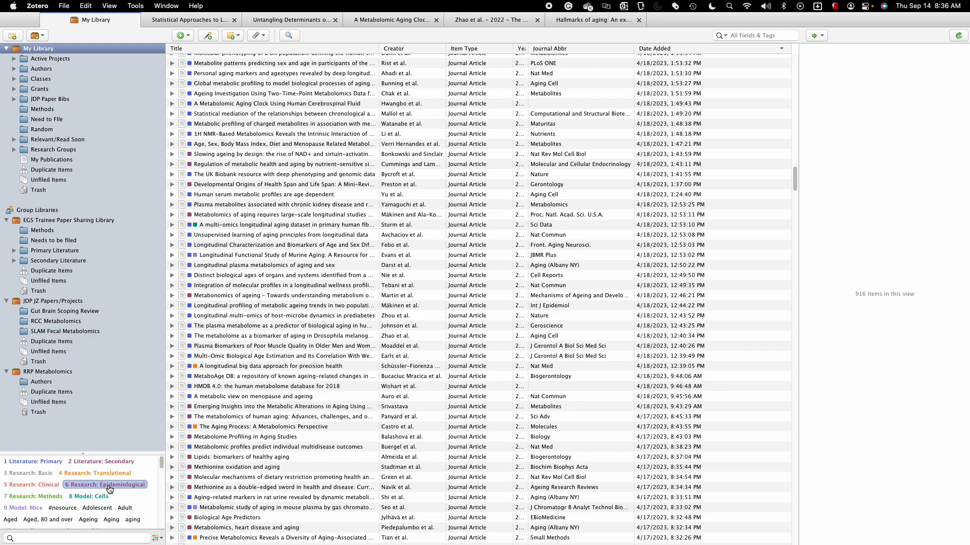
Scroll down through the Human serum metabolic profiles, longitudinal big data, and Age and life expectancy clocks articles' details.
click(297, 195)
scroll(285, 305, down, 5)
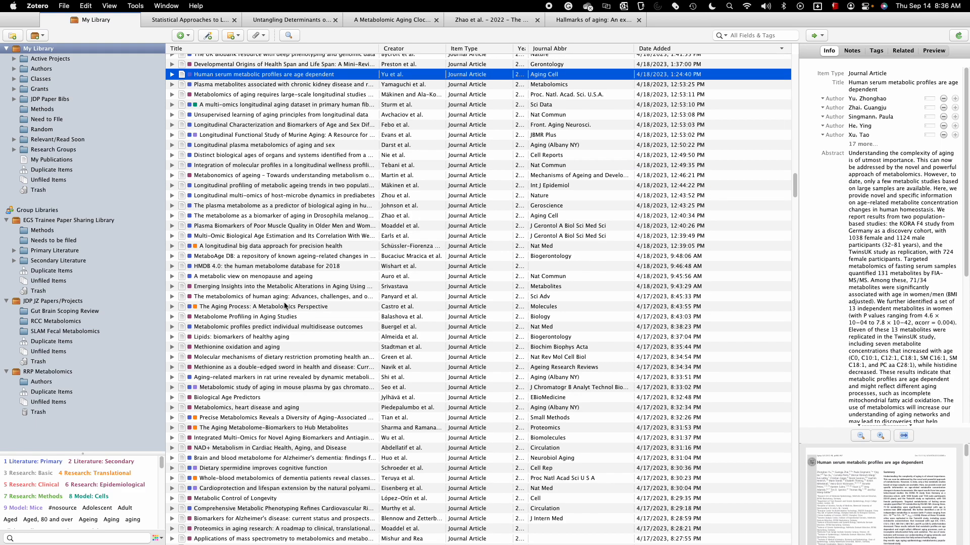
click(217, 248)
scroll(248, 403, down, 5)
scroll(248, 407, down, 15)
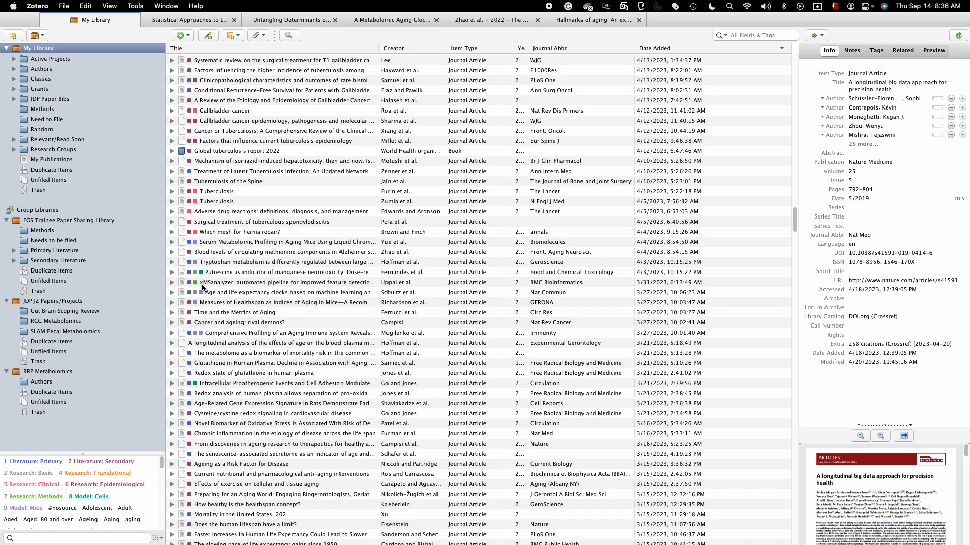
click(207, 292)
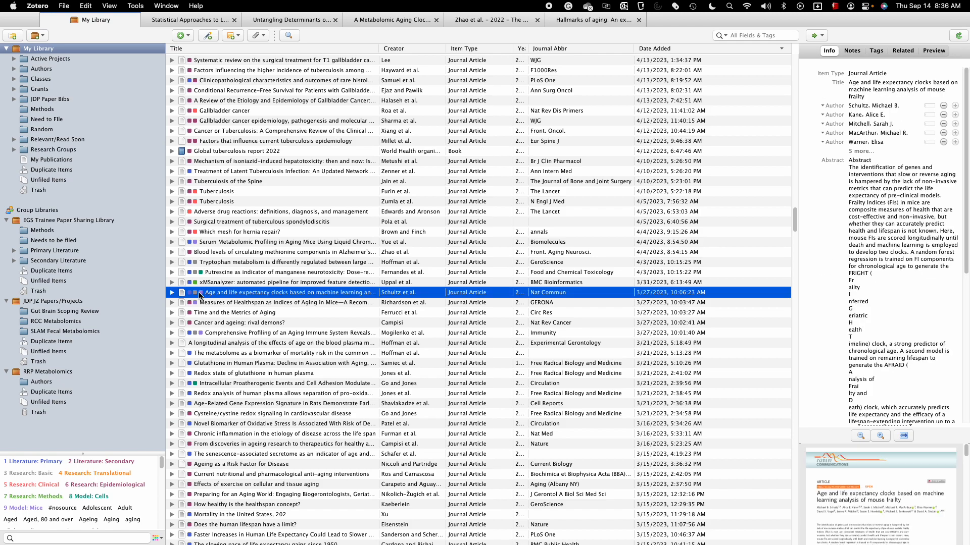
Check the Glutathione in Human Plasma and Measures of Healthspan articles, ending on the xMSanalyzer pipeline paper.
click(234, 364)
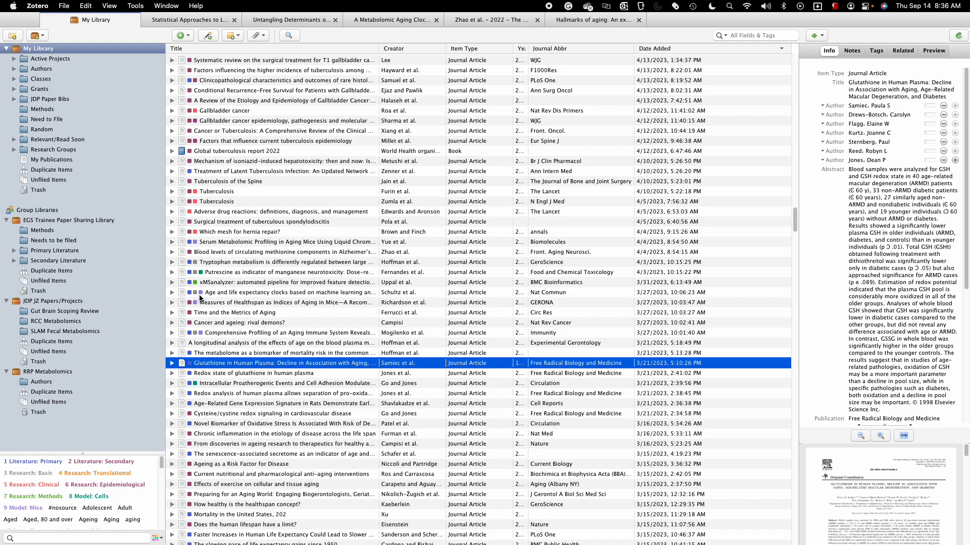
click(248, 294)
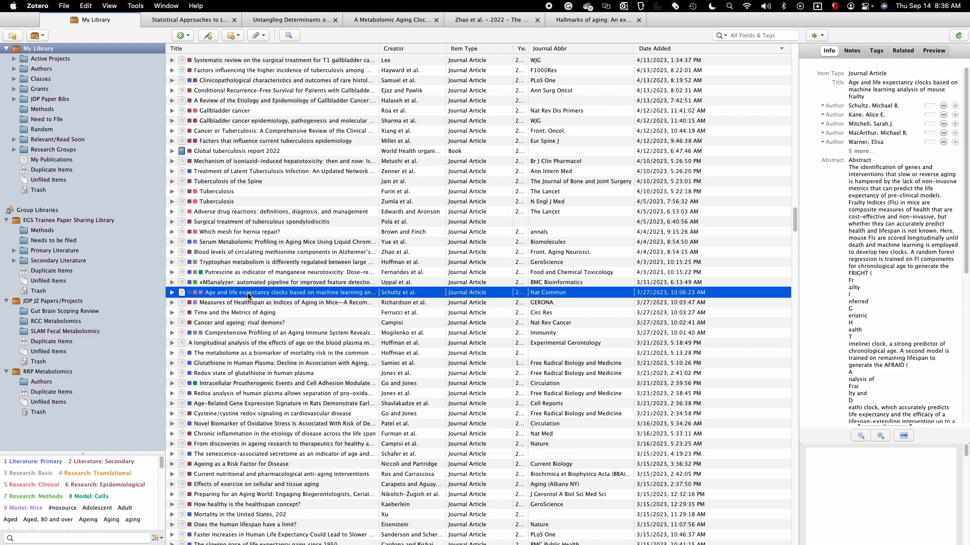
click(248, 306)
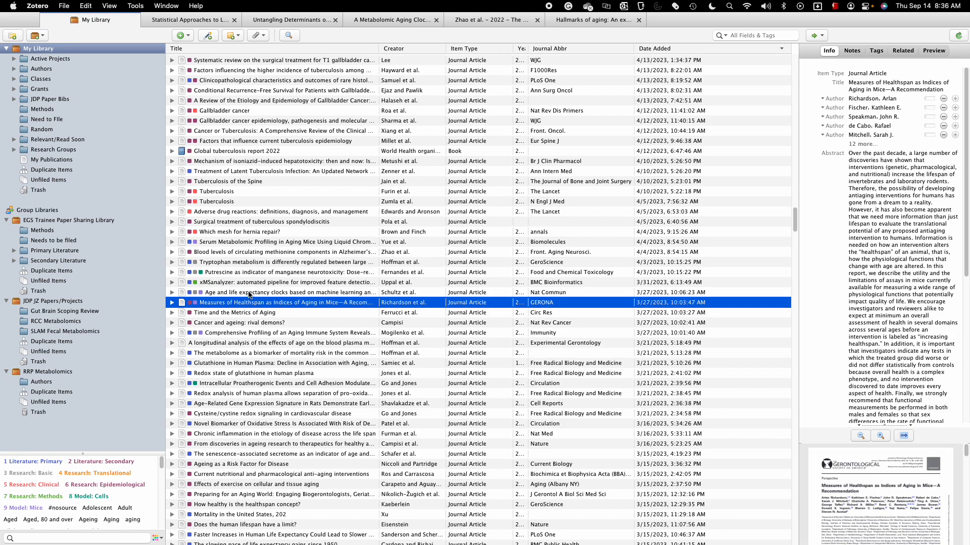
click(250, 294)
click(251, 282)
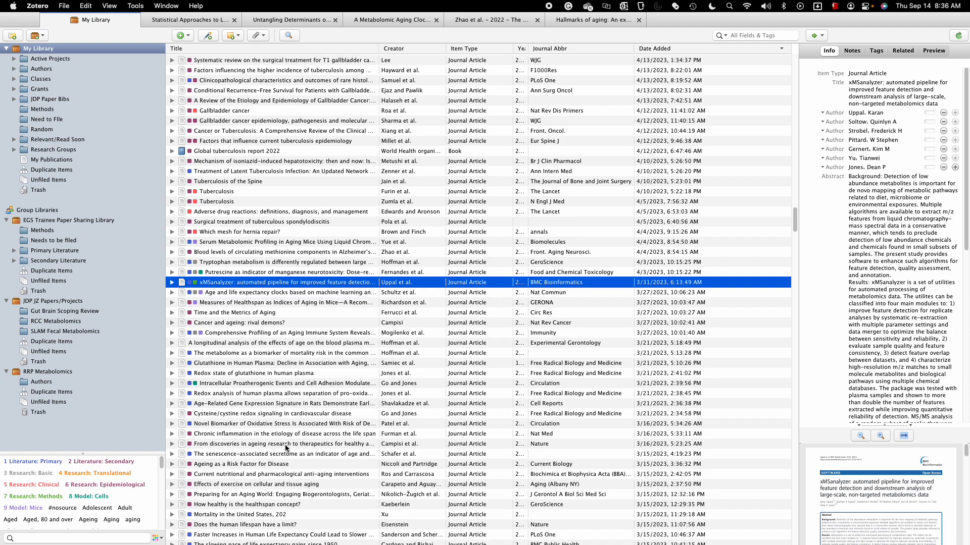
right_click(121, 486)
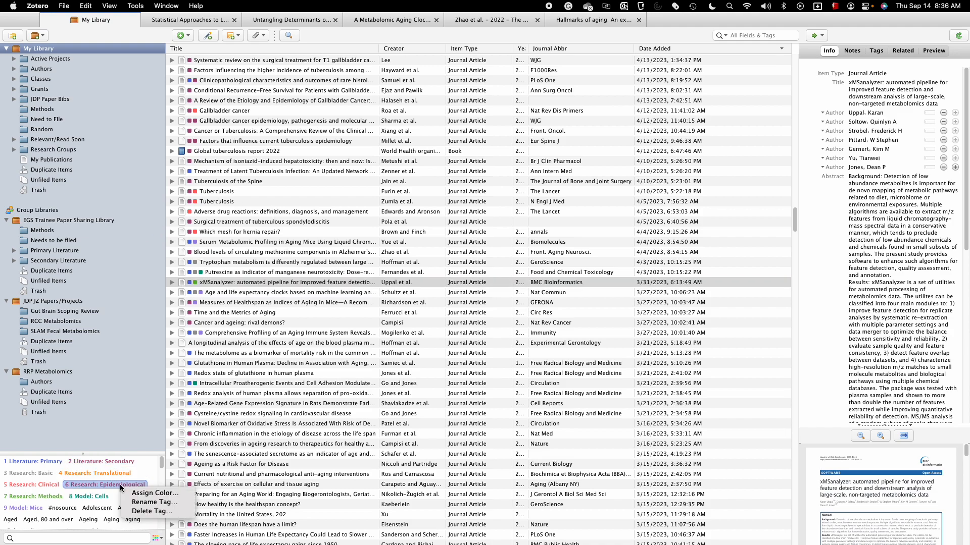
click(172, 494)
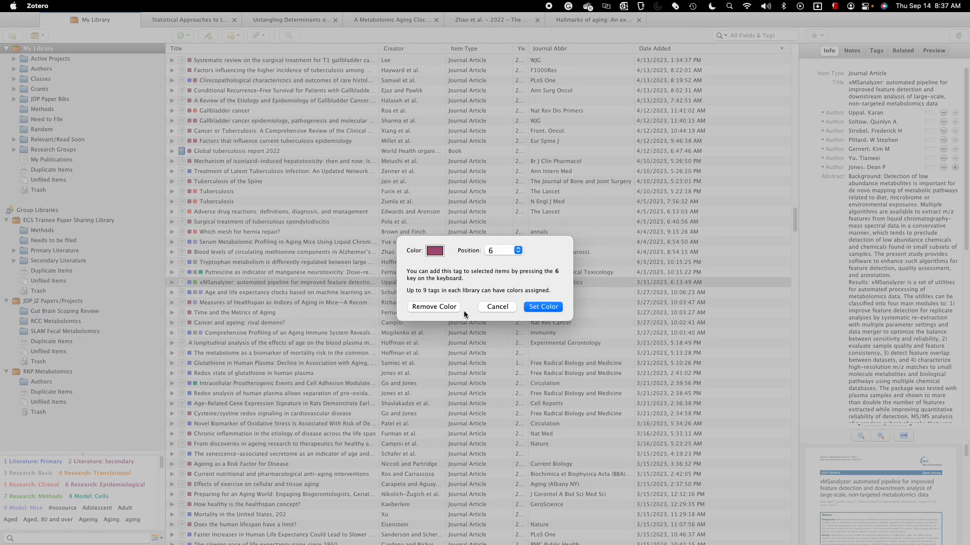
click(537, 306)
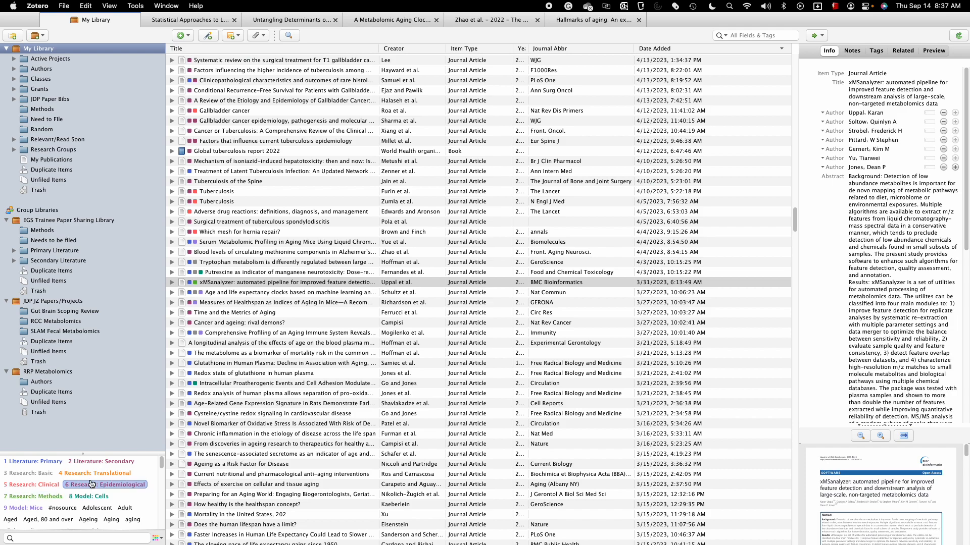
right_click(92, 476)
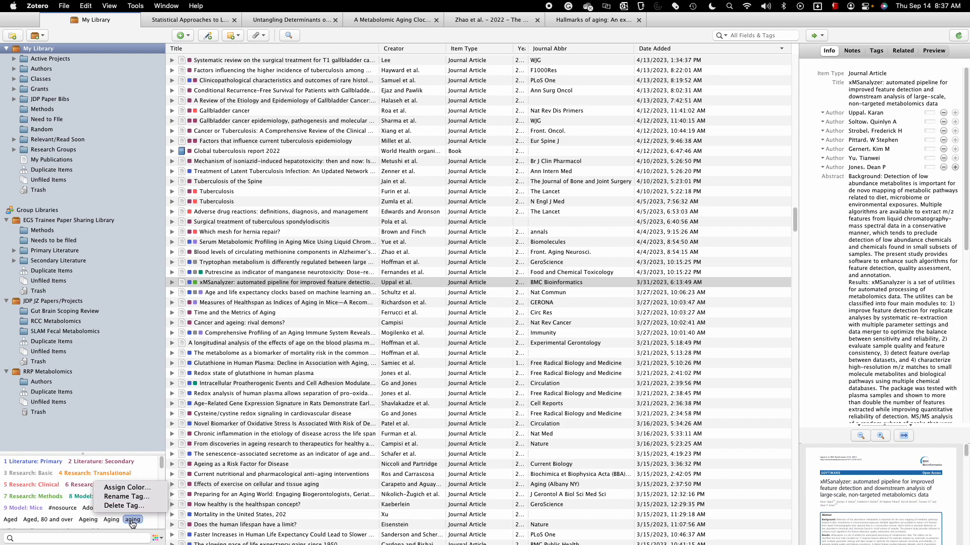
click(154, 437)
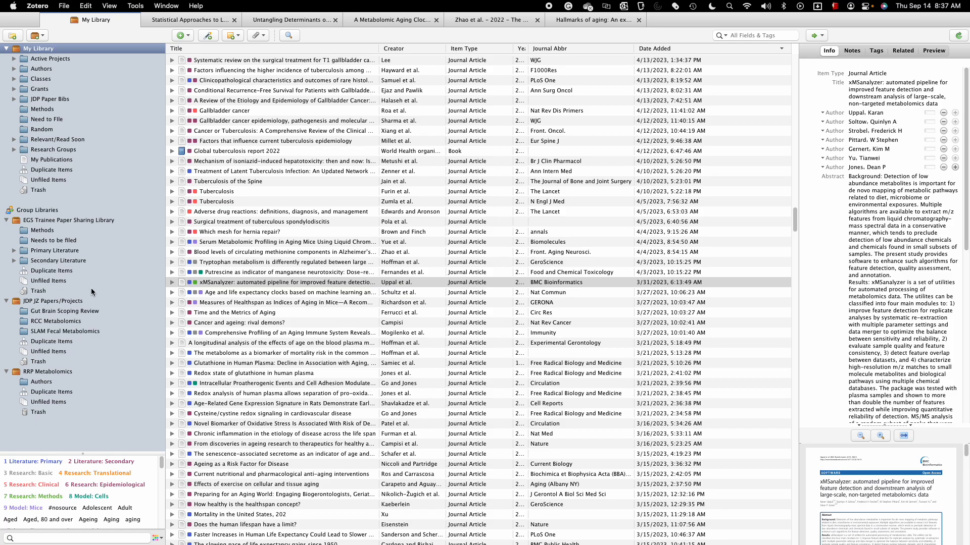
scroll(374, 318, up, 15)
scroll(379, 316, up, 15)
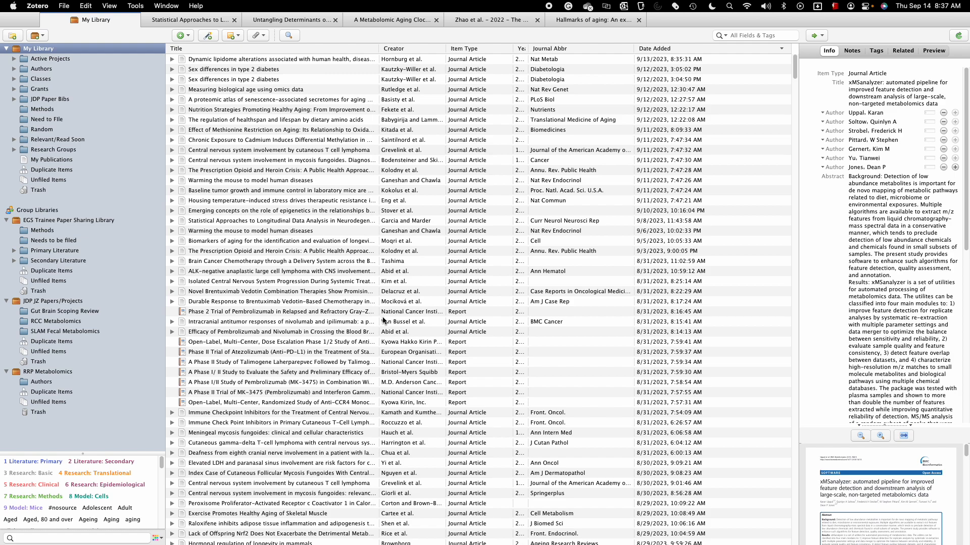